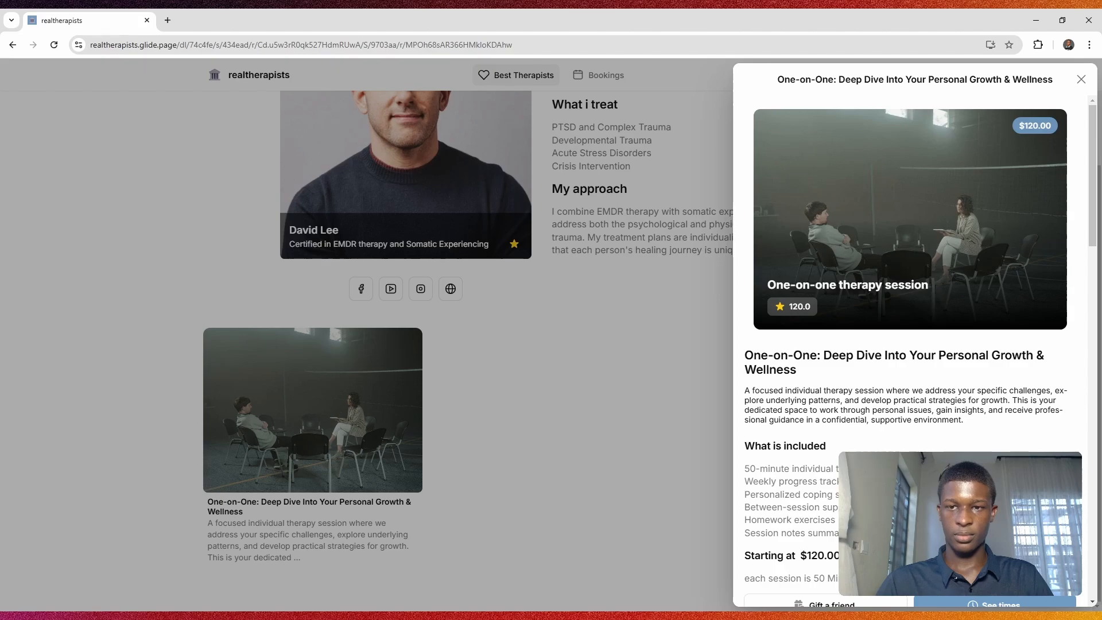
Step: Pick Wednesday, January 8, 2025 at 2:00 PM for the one-on-one growth session
scroll(878, 249, "down", 7)
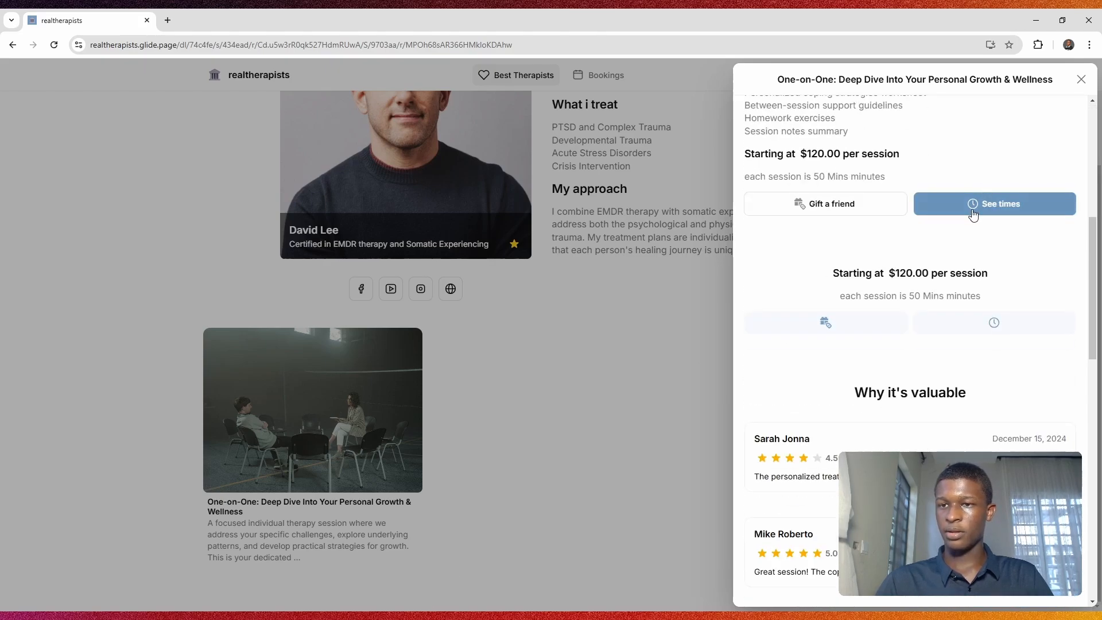
left_click(974, 208)
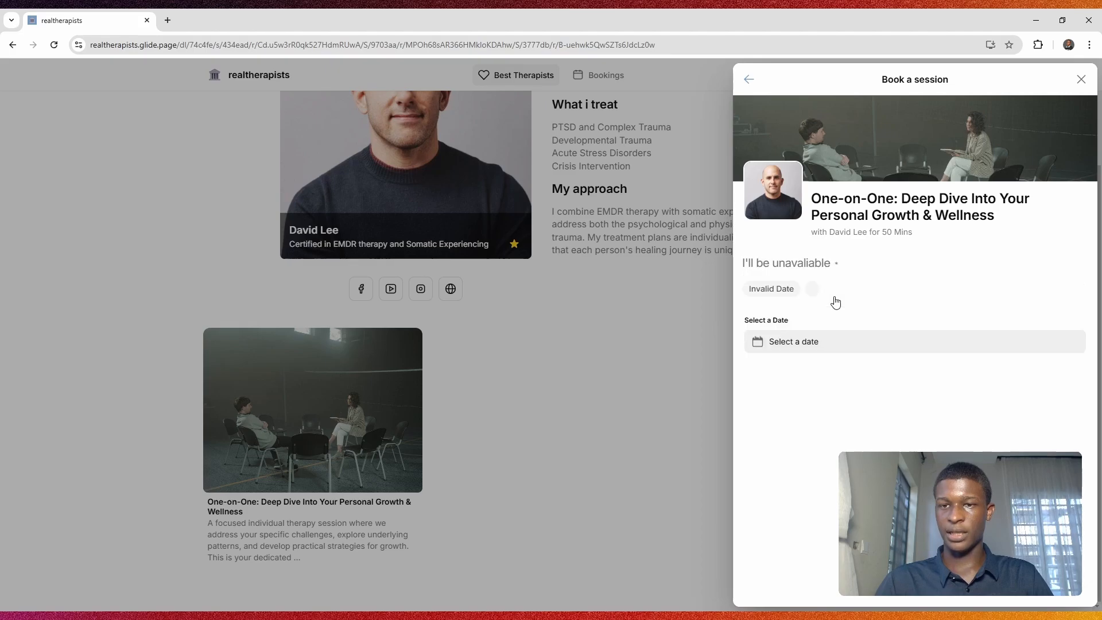
left_click(793, 343)
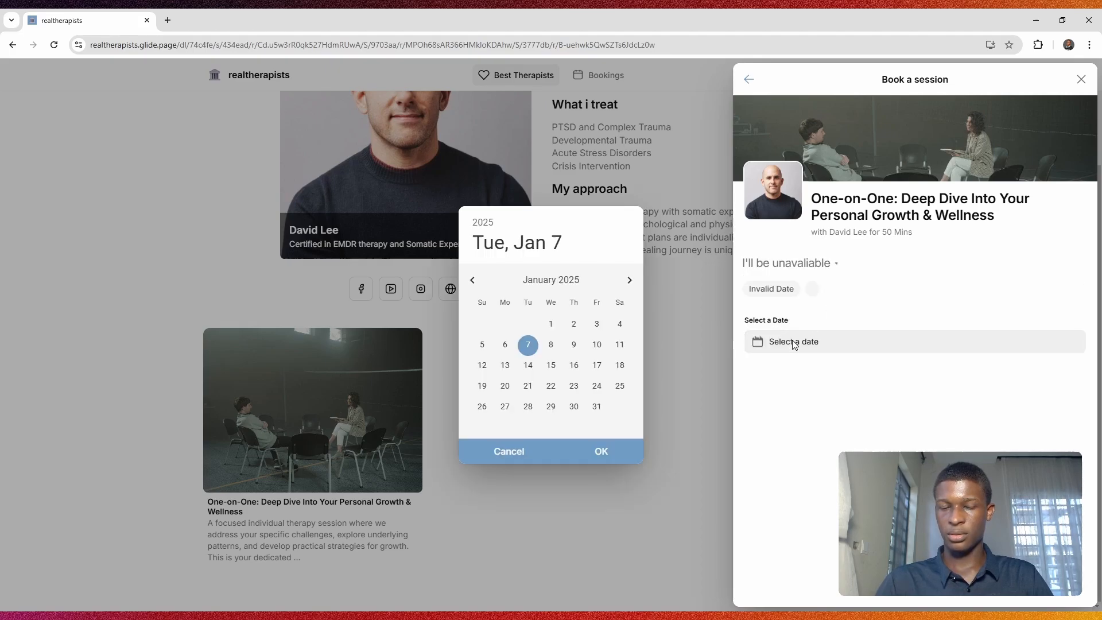
left_click(552, 349)
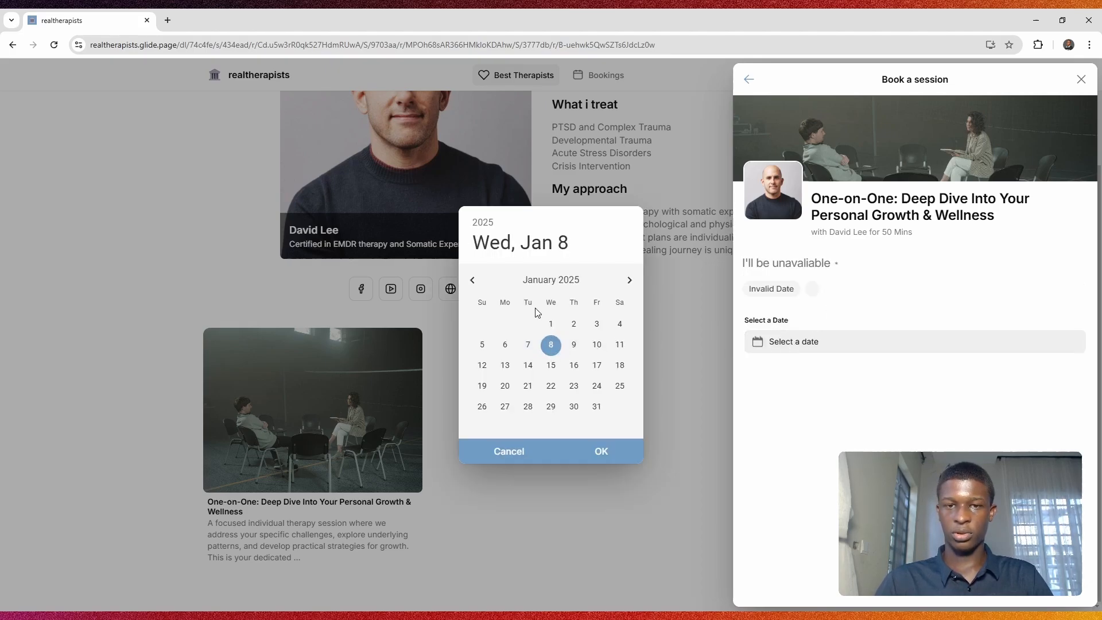
left_click(584, 455)
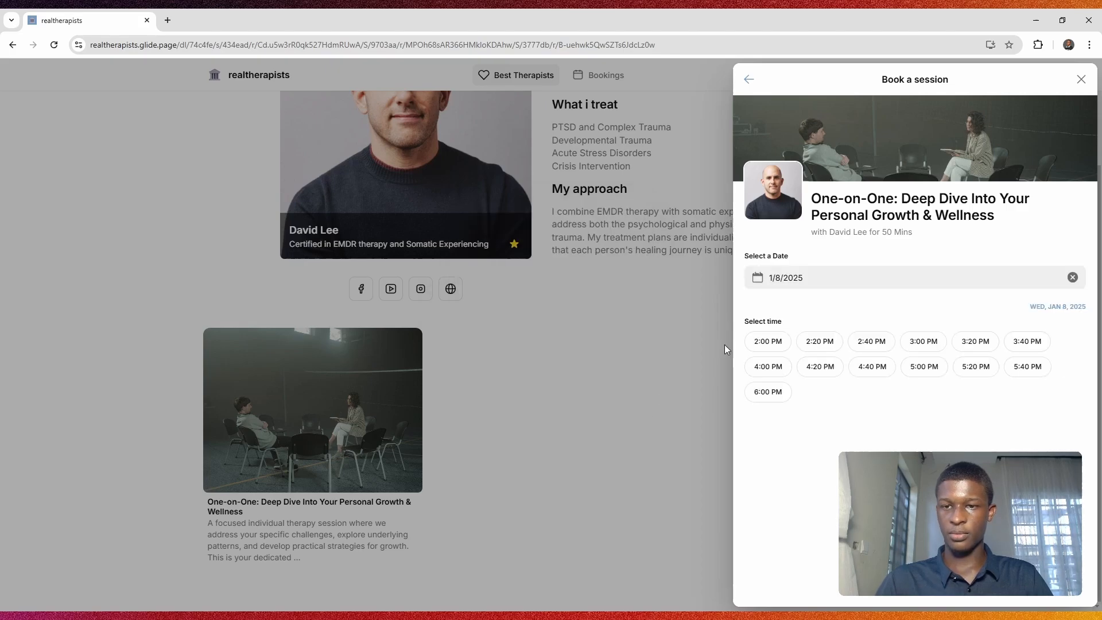
left_click(771, 346)
Step: Continue to the details step and add the note 'I would need help'
left_click(776, 436)
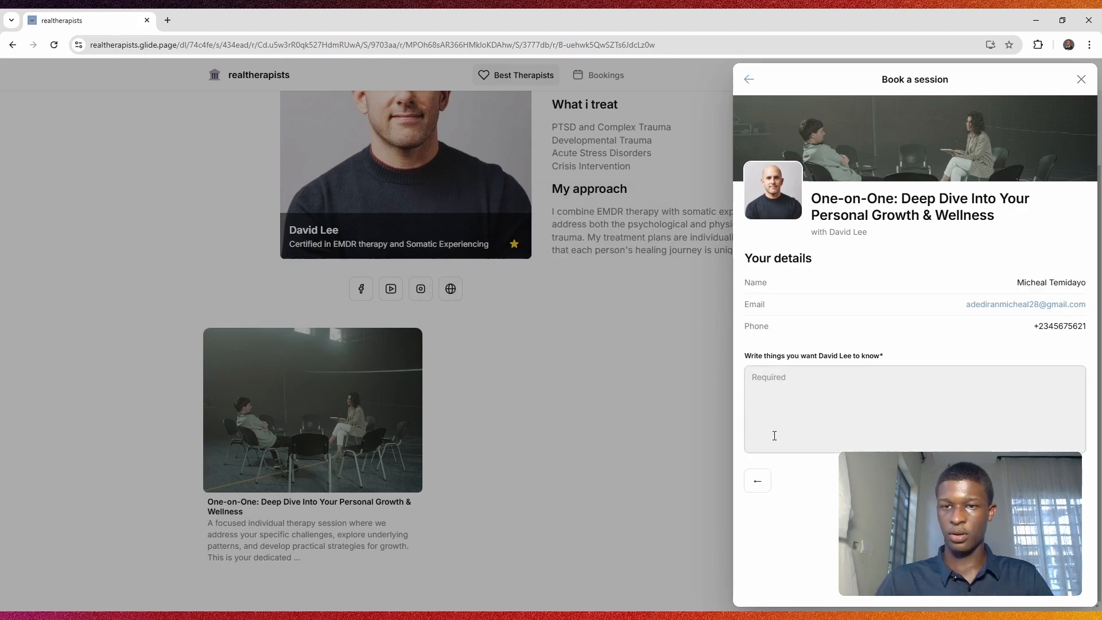
left_click(788, 383)
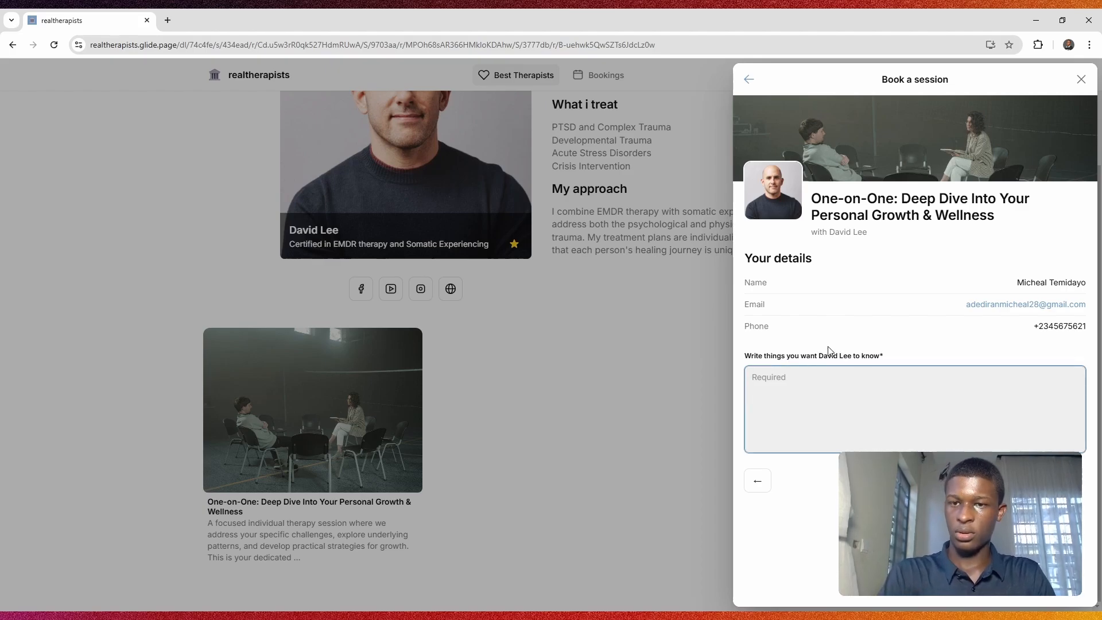
type("I")
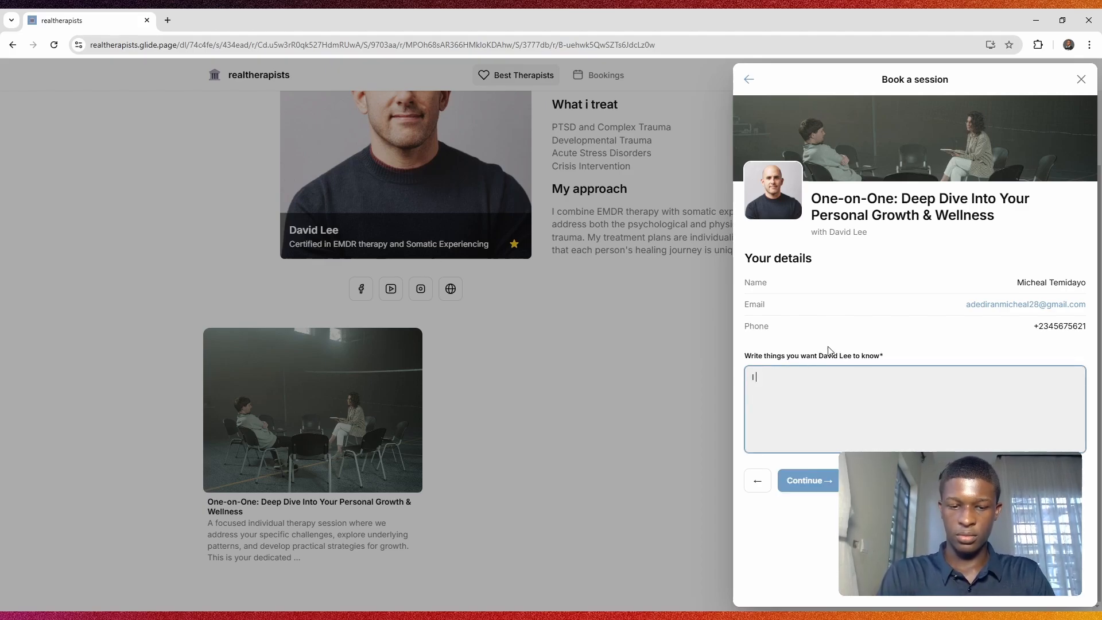
type(" would need he")
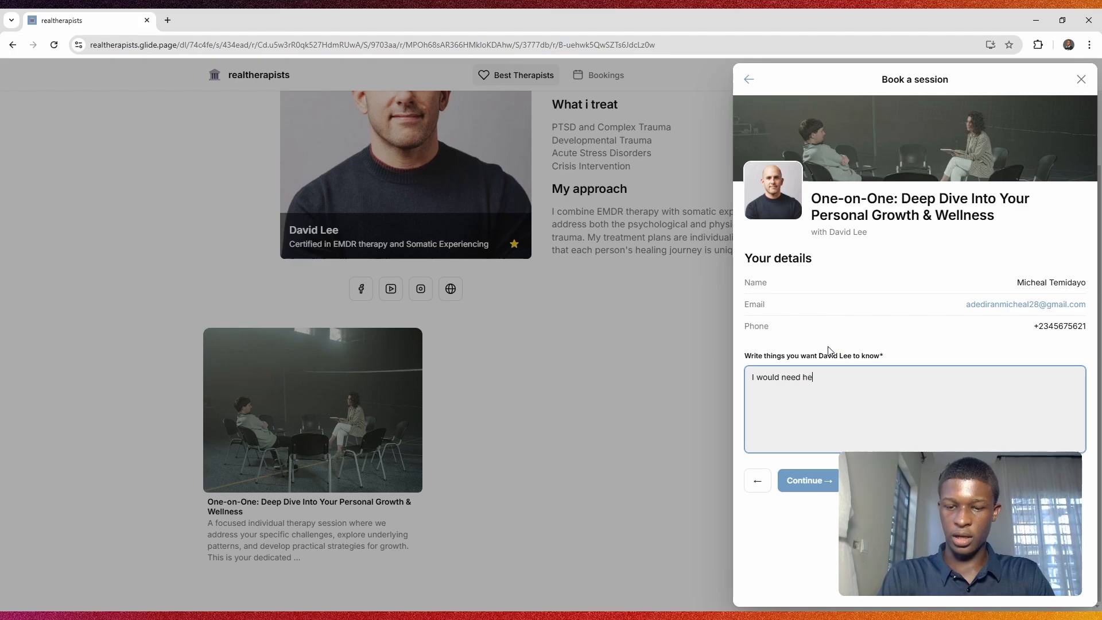
type("lp")
Step: Confirm the booking and pay now to open the $120.00 One-on-One session Stripe checkout
left_click(815, 483)
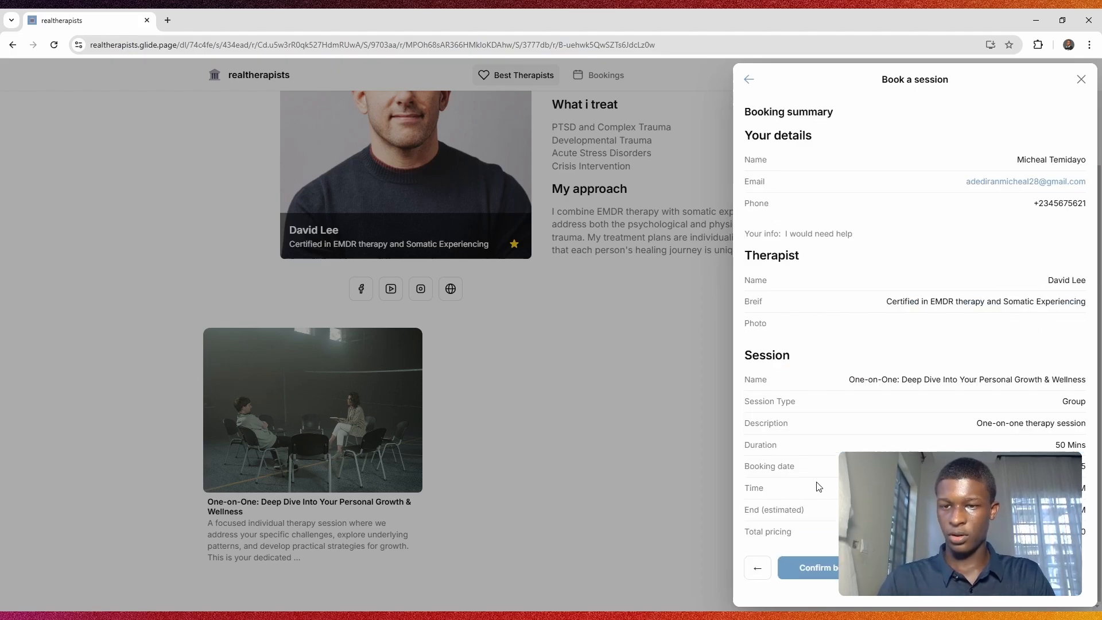
scroll(827, 569, "down", 1)
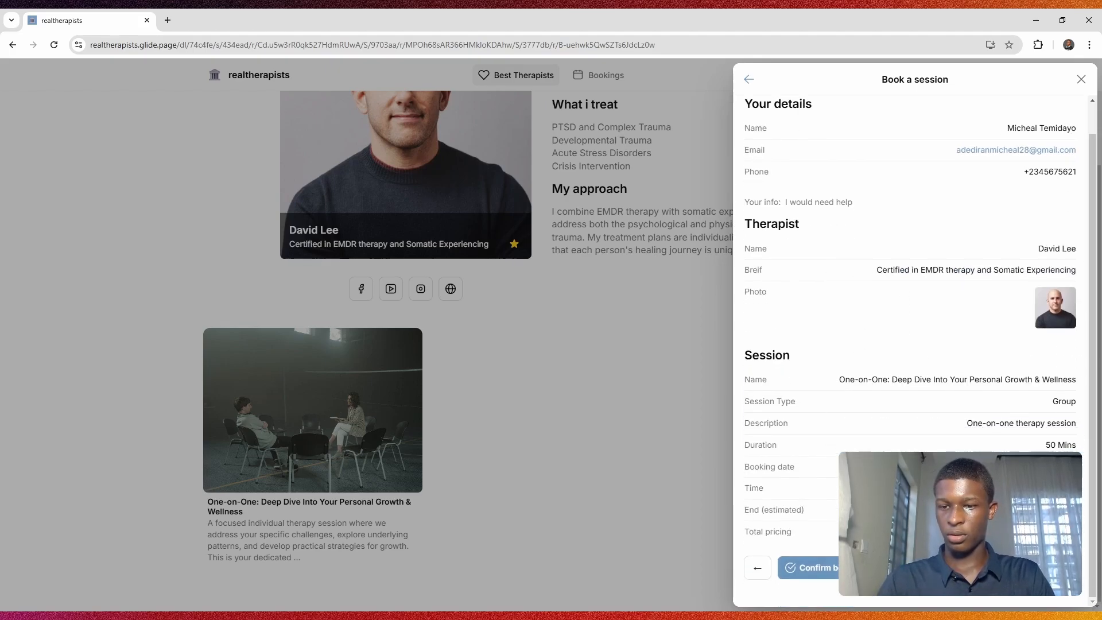
left_click(826, 568)
left_click(921, 177)
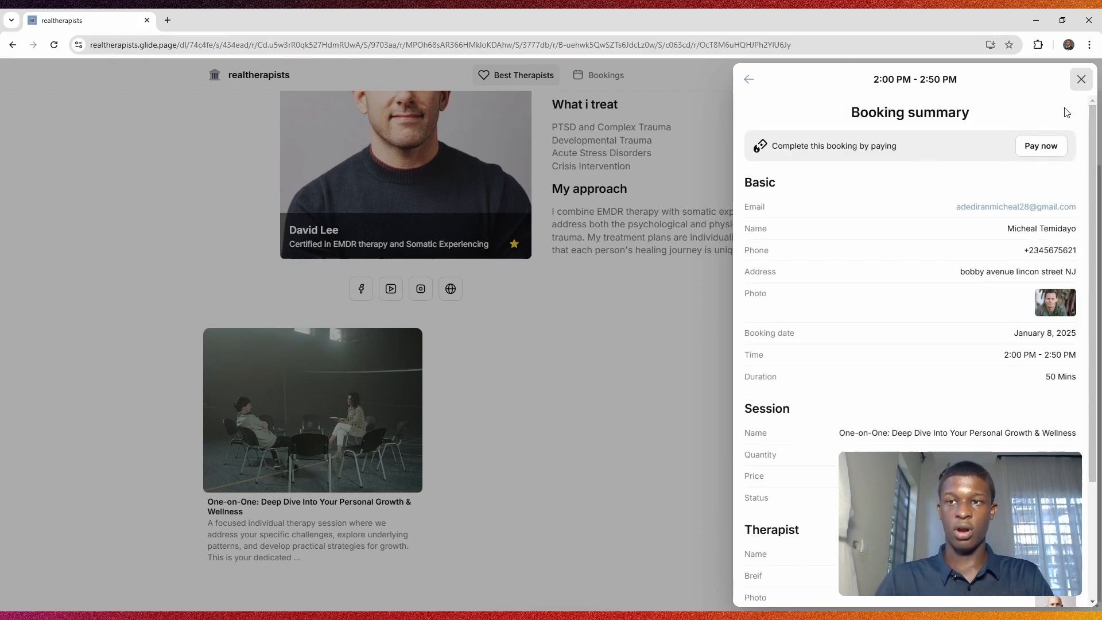
left_click(1038, 151)
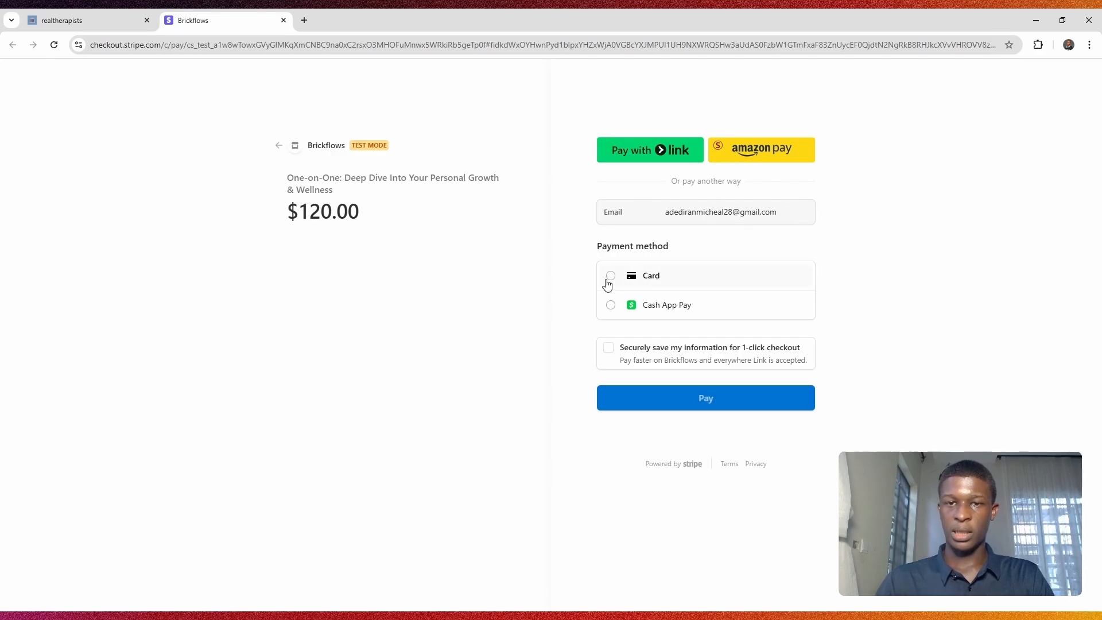
Step: Choose card as the payment method and paste the test card number
left_click(608, 279)
left_click(612, 276)
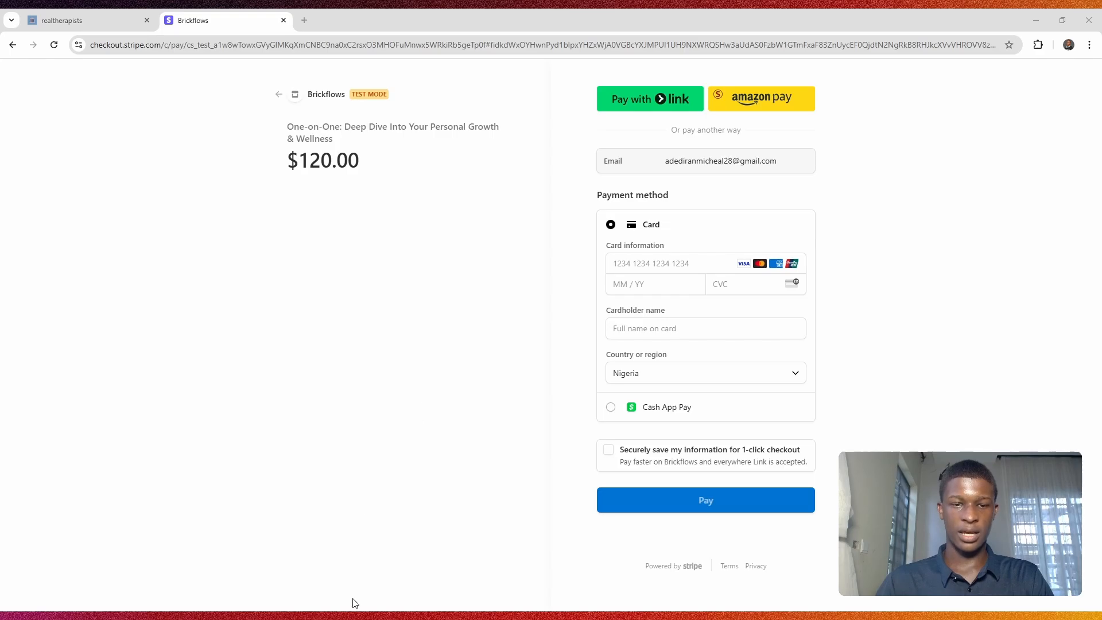
left_click(692, 278)
left_click(676, 258)
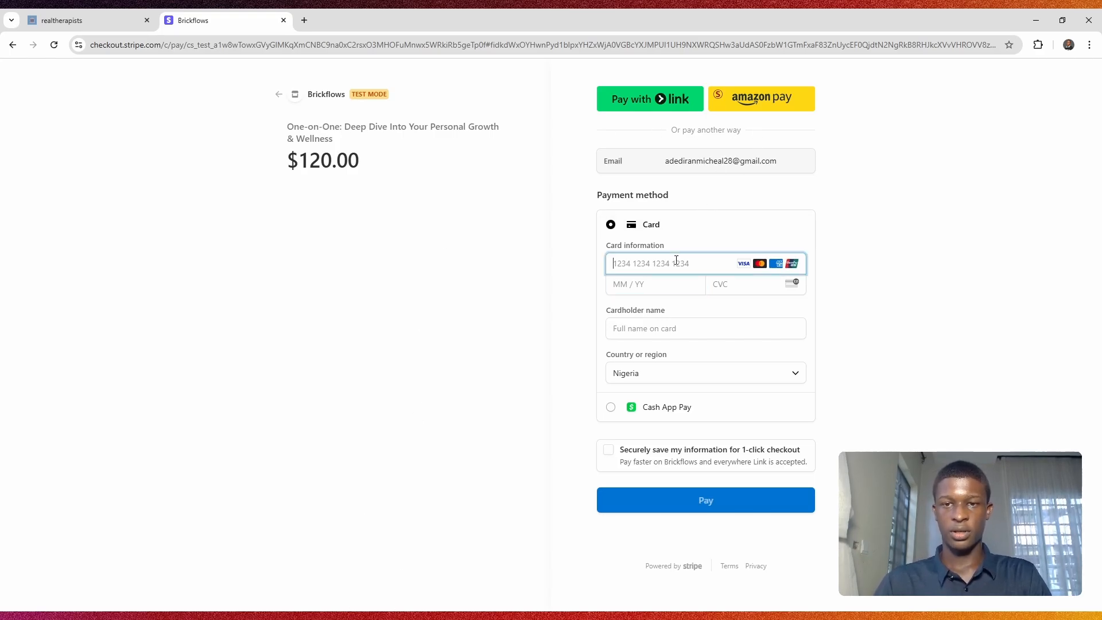
key("ctrl+v")
Step: Enter expiry 12 / 45 and CVC 12, autofill the cardholder name, and pay $120.00
left_click(646, 284)
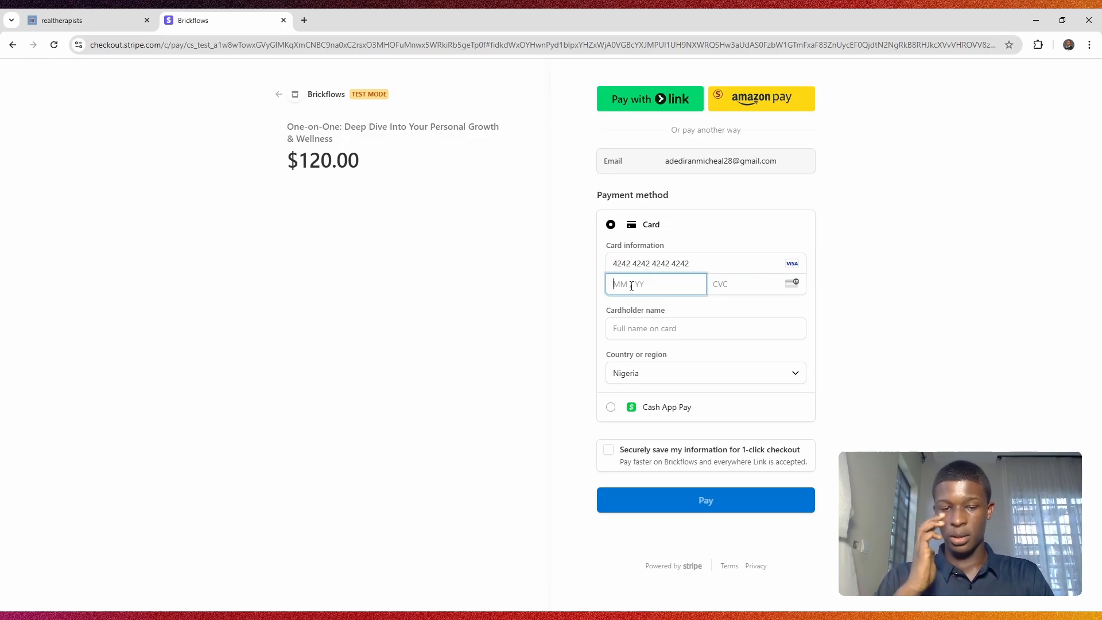
type("12 / 45")
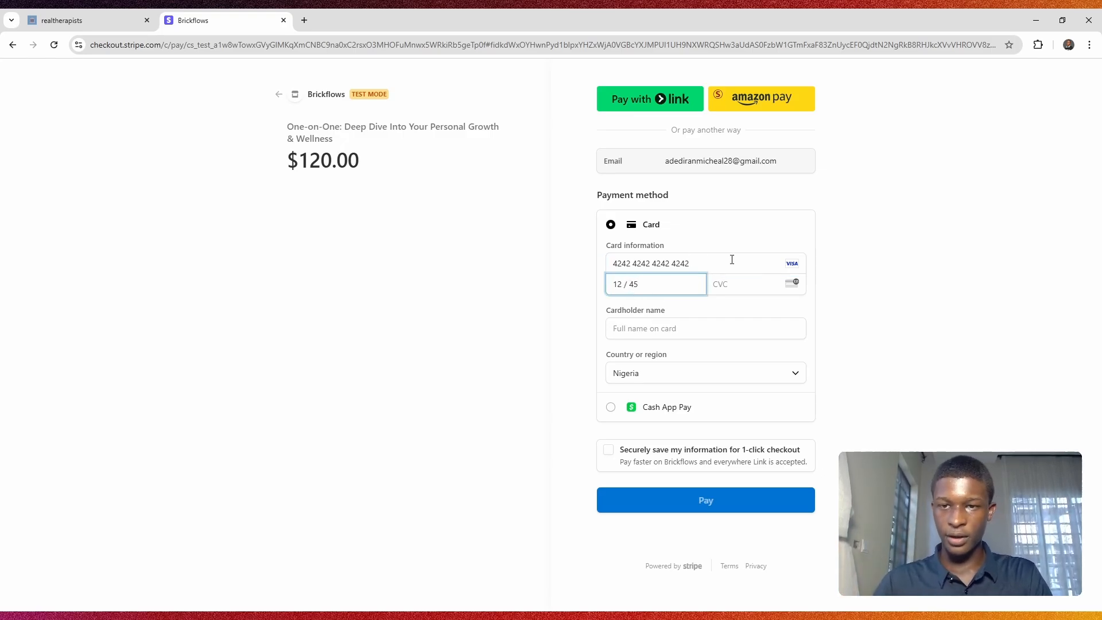
left_click(755, 279)
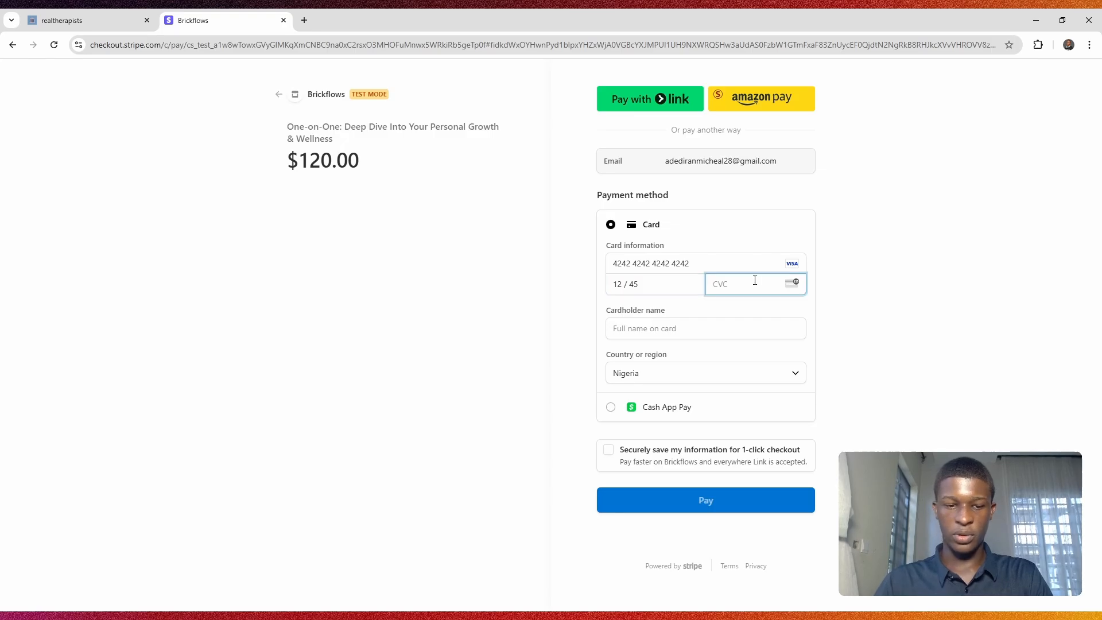
type("123")
left_click(695, 317)
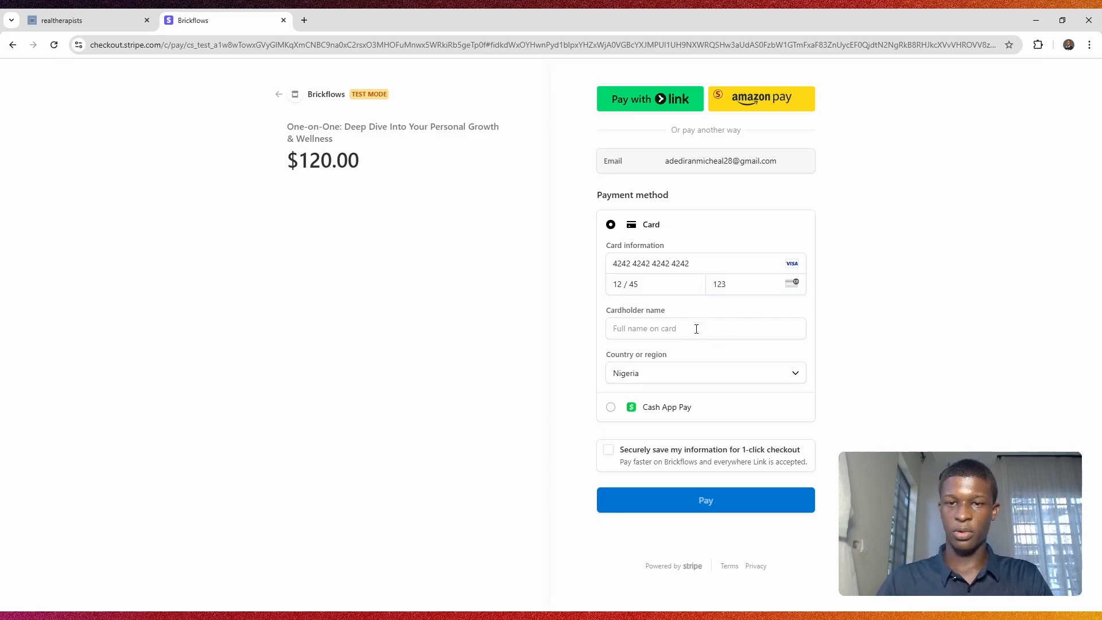
left_click(697, 330)
left_click(714, 358)
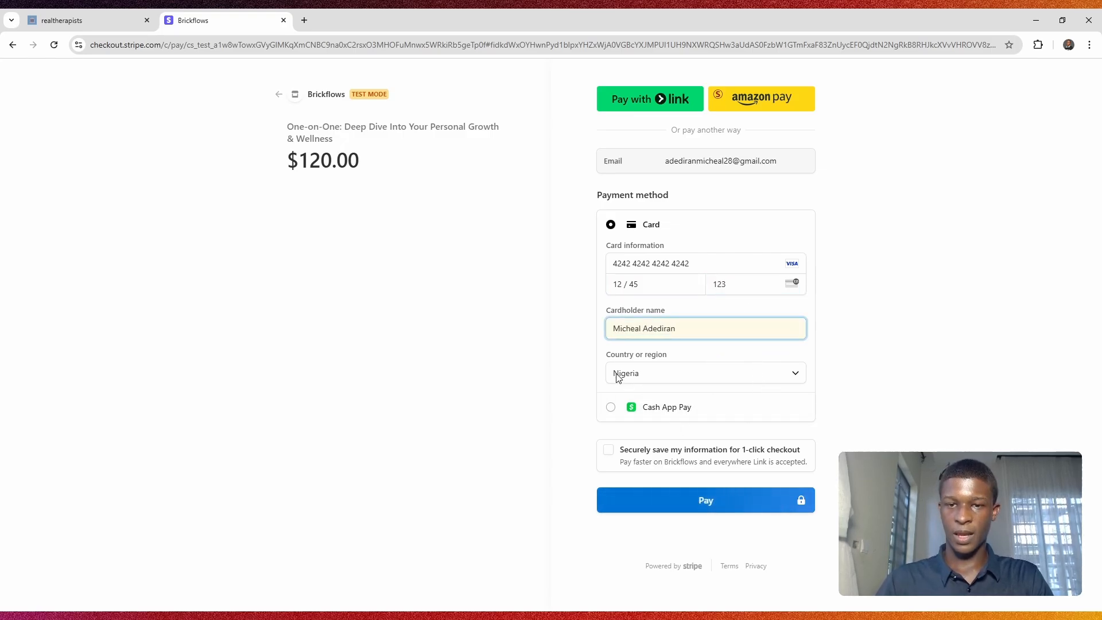
left_click(642, 503)
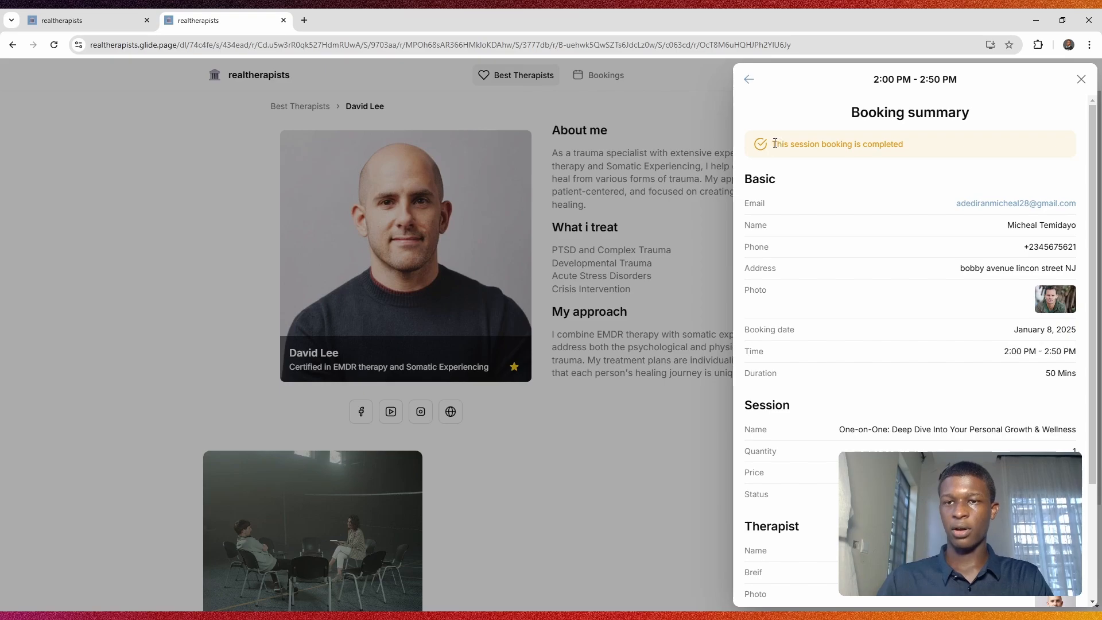
Step: Check the booking summary shows the $120.00 session as paid, then switch to the Glide builder
left_click_drag(775, 144, 918, 148)
left_click(918, 148)
scroll(969, 241, "down", 3)
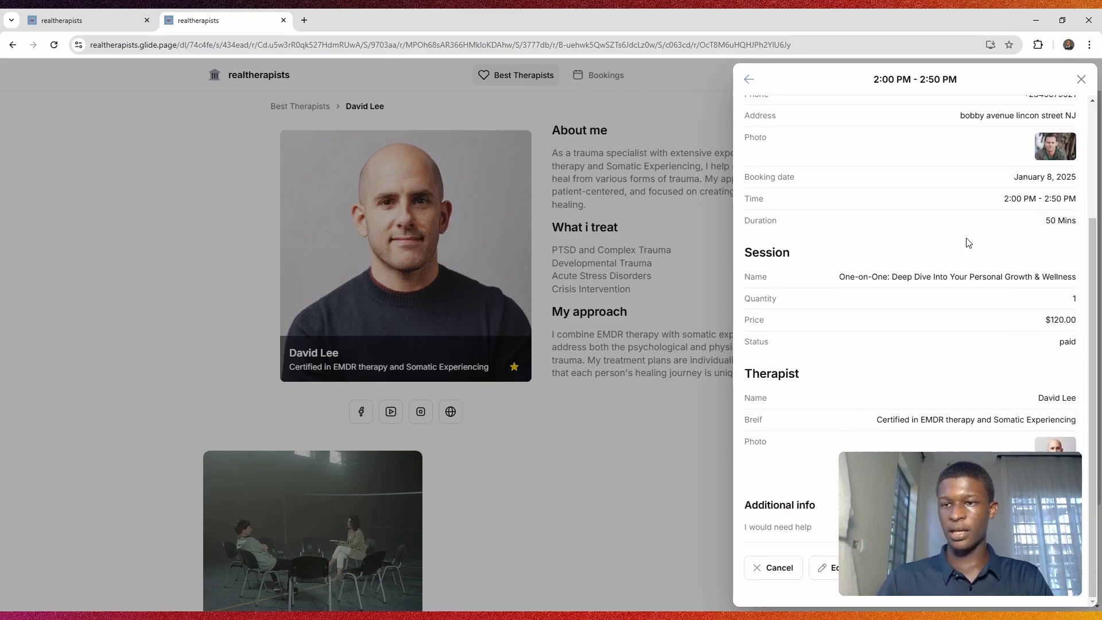
scroll(969, 242, "up", 3)
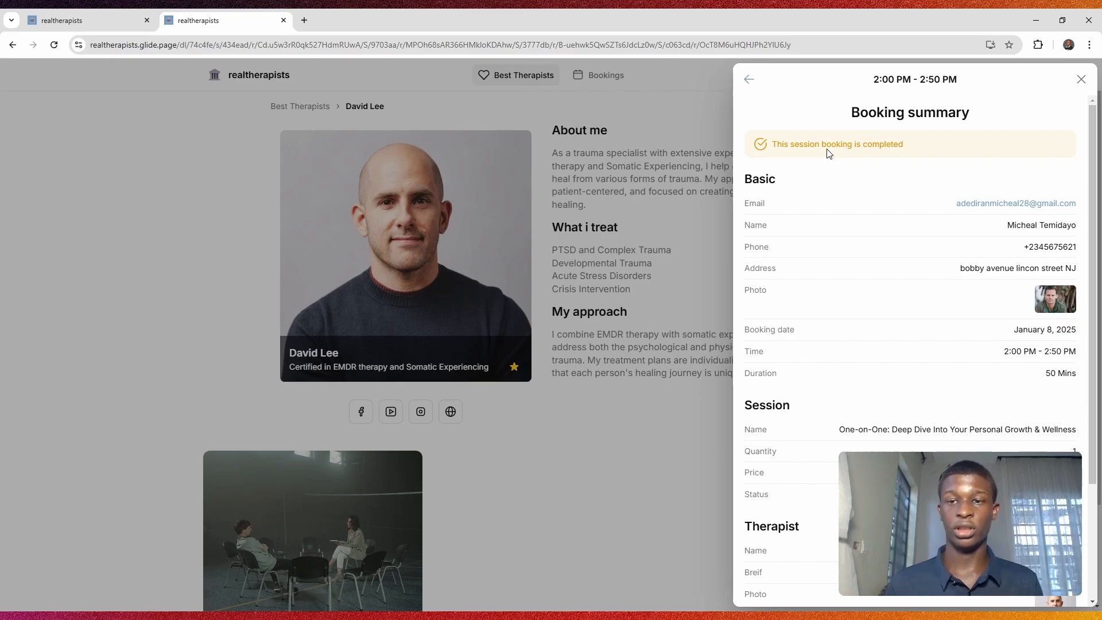
scroll(955, 300, "down", 3)
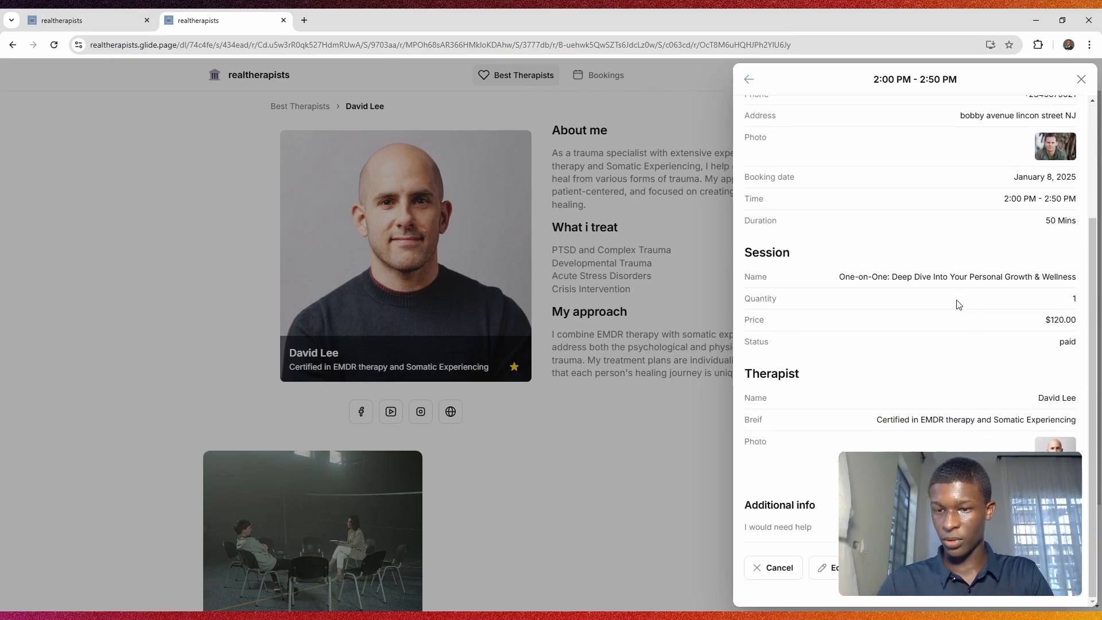
key("alt+Tab")
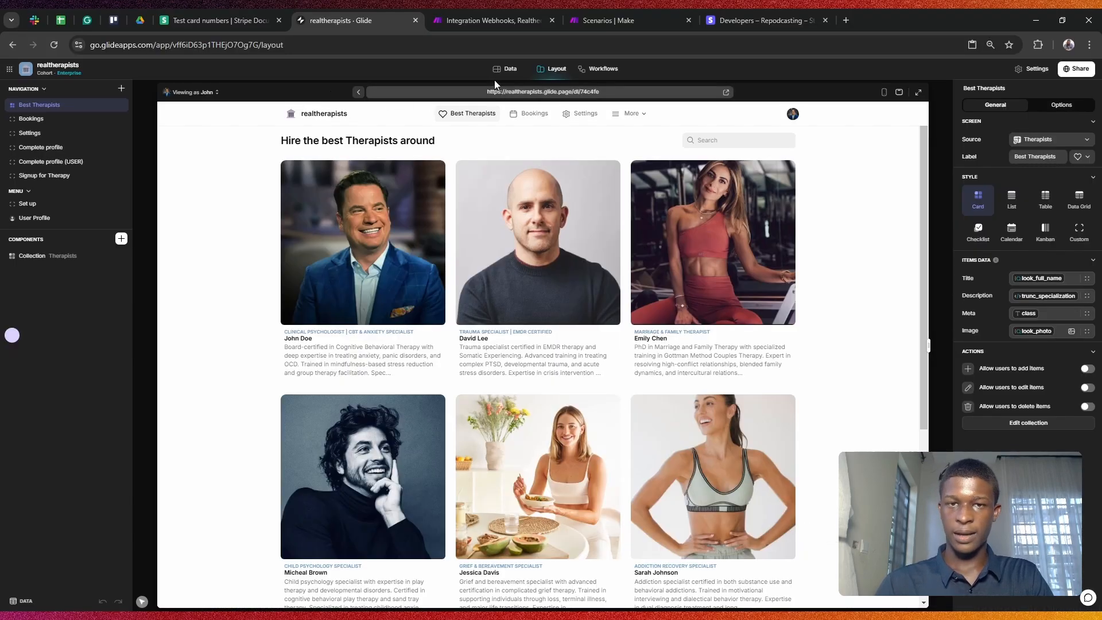
Step: Open the Bookings data table and select the January 8 booking row
left_click(498, 72)
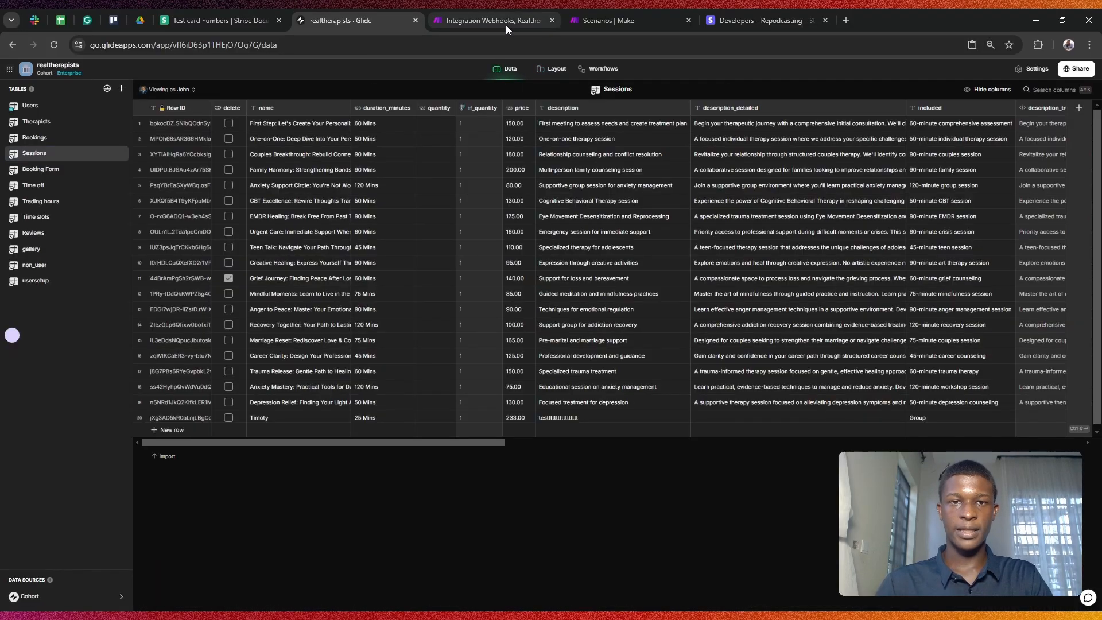
left_click(33, 138)
left_click_drag(235, 257, 143, 231)
left_click(140, 232)
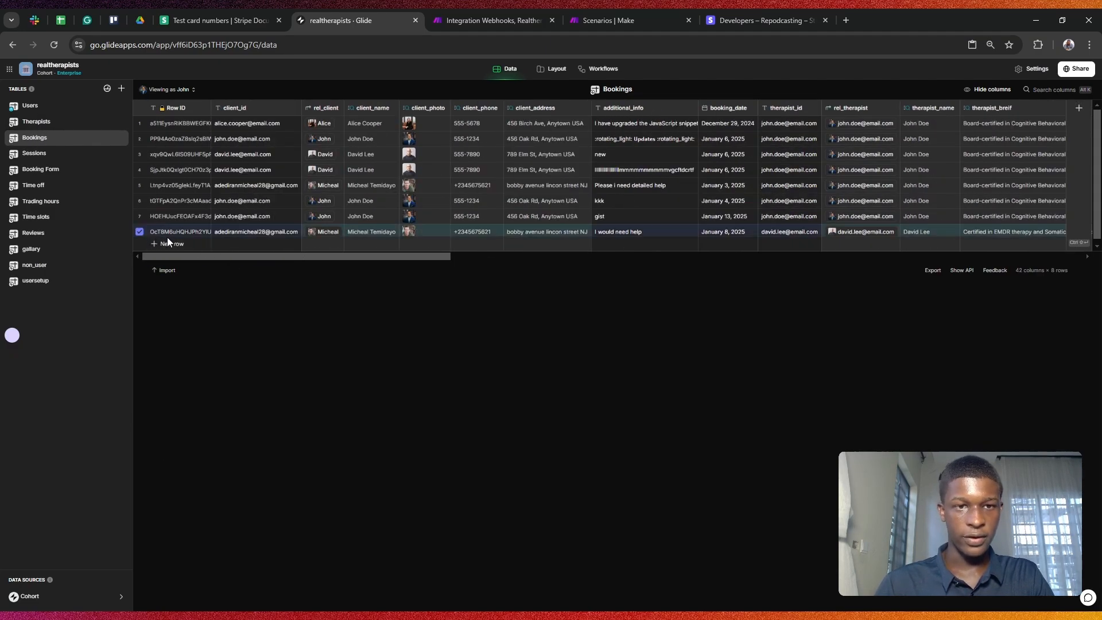
Step: Copy the booking's invoice_url Stripe receipt link and open a new browser tab
left_click_drag(246, 256, 886, 270)
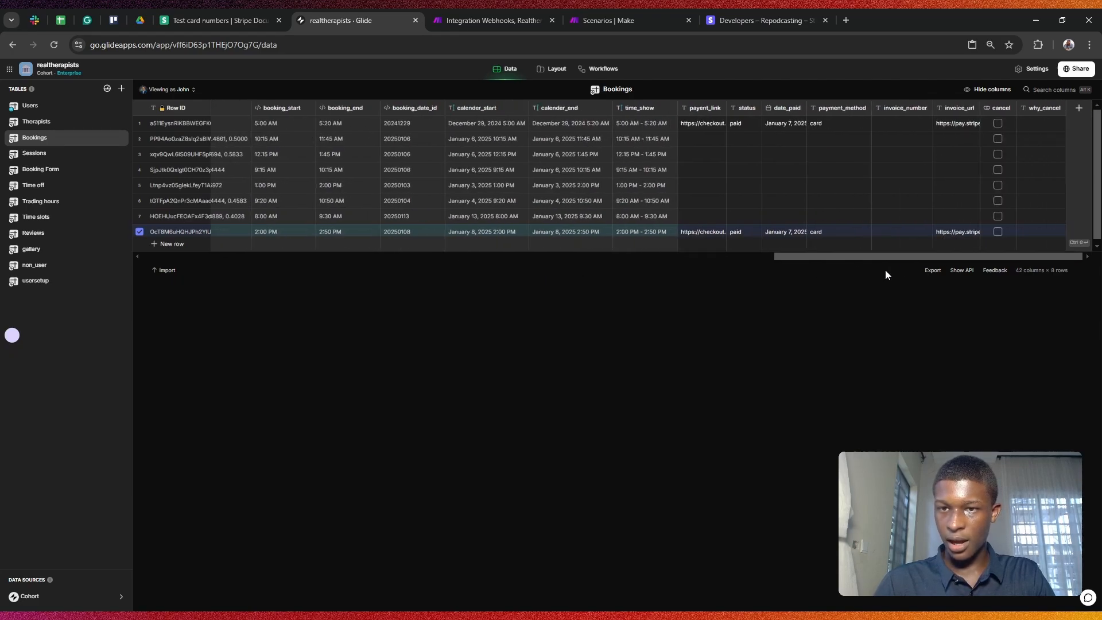
left_click(976, 229)
left_click(976, 230)
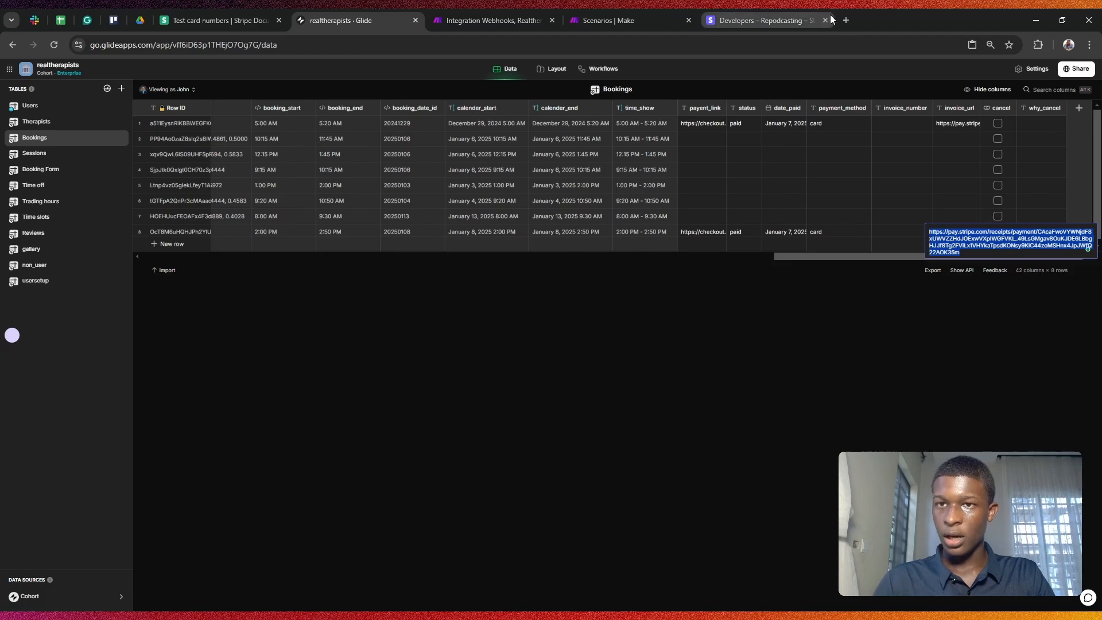
left_click(846, 20)
Step: Load the Stripe receipt, check the $120.00 amount and payment date, then return to realtherapists
left_click(838, 45)
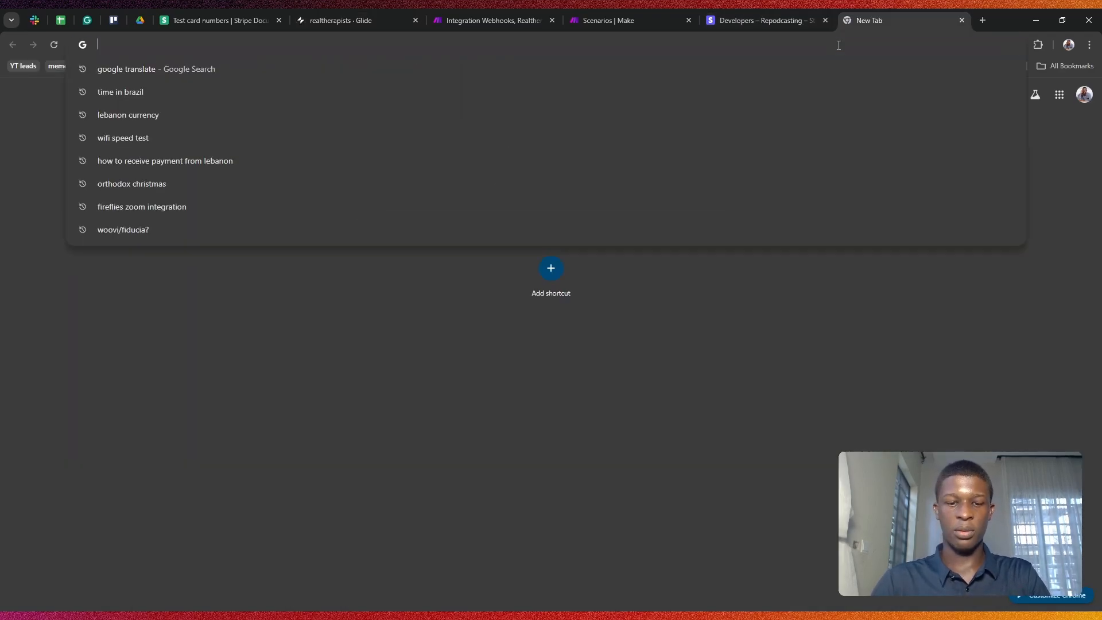
key("Return")
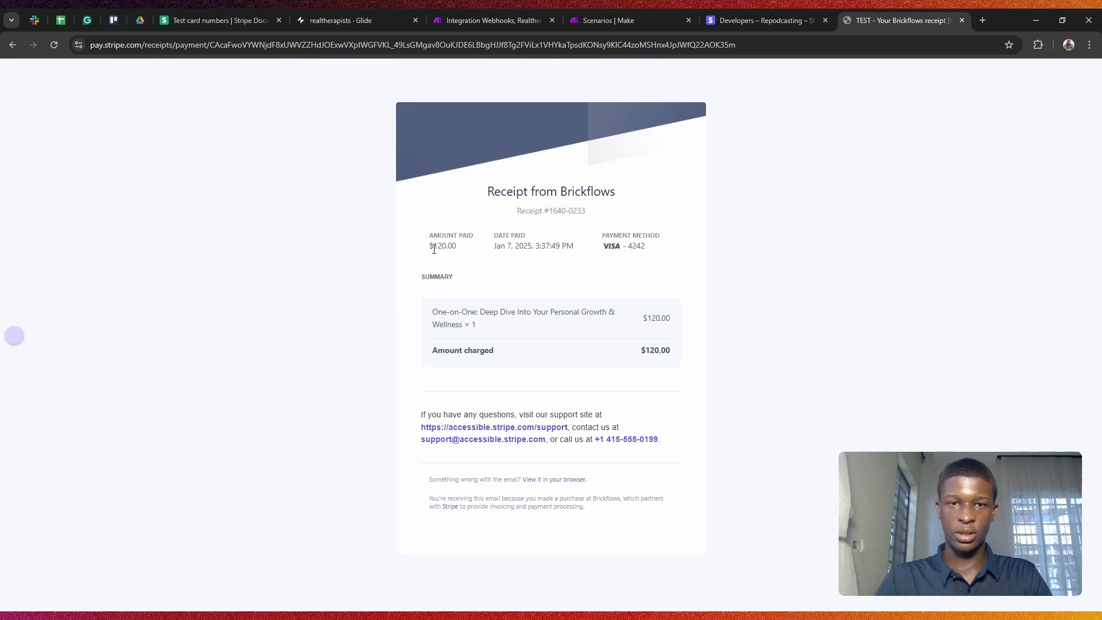
left_click_drag(434, 248, 573, 247)
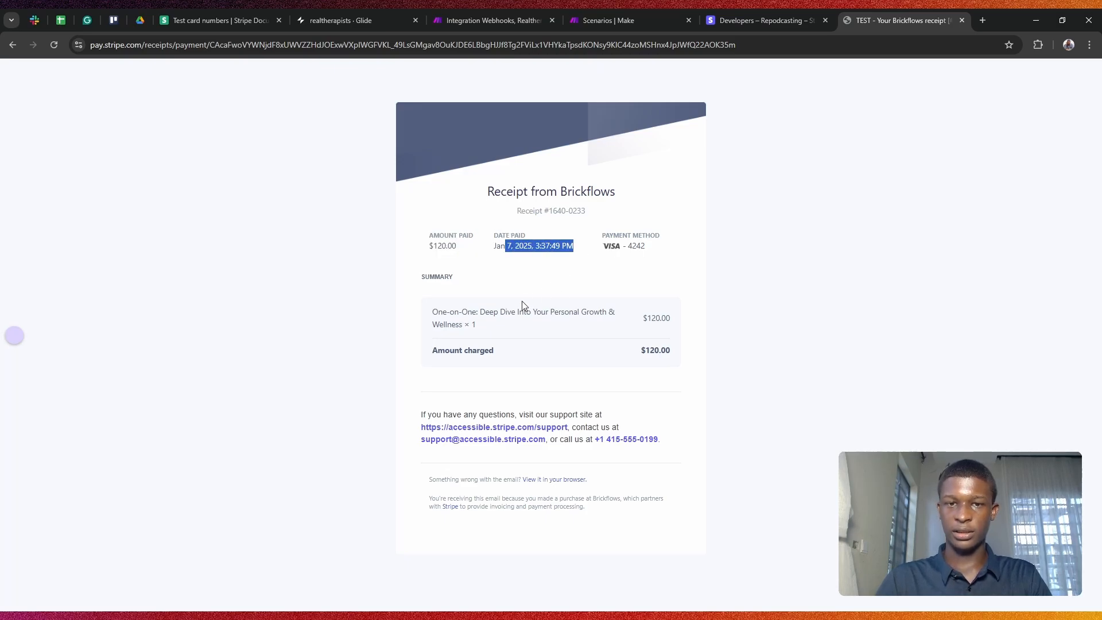
left_click(510, 359)
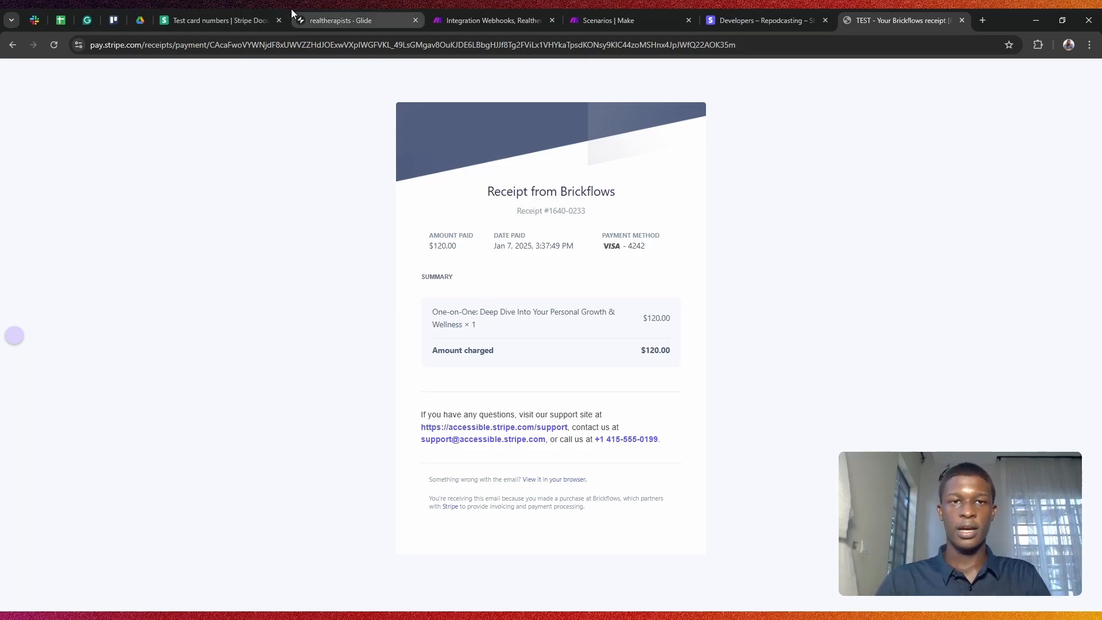
left_click(315, 10)
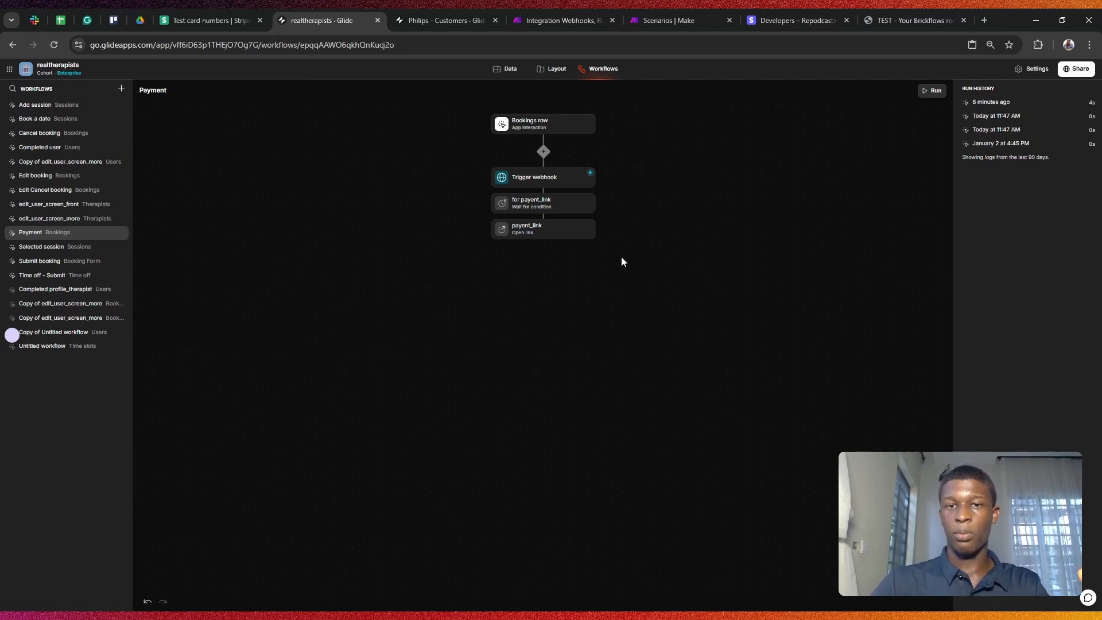
Step: Compare the Realtherapist receiver scenario and Philips Stripe_payment workflow against the realtherapists Payment workflow
left_click(669, 18)
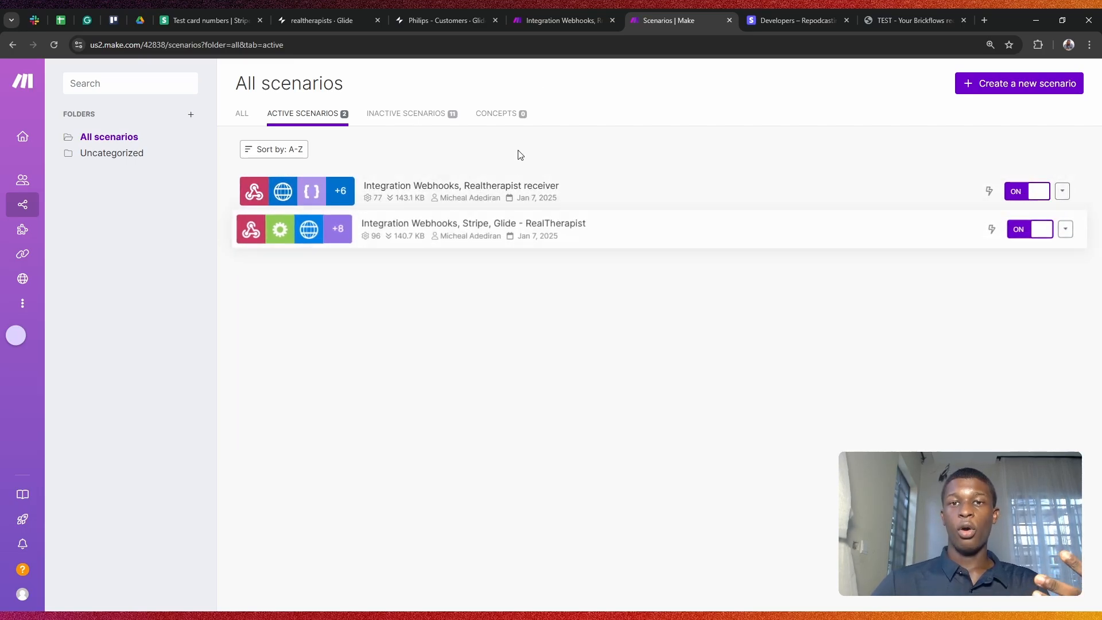
left_click(574, 8)
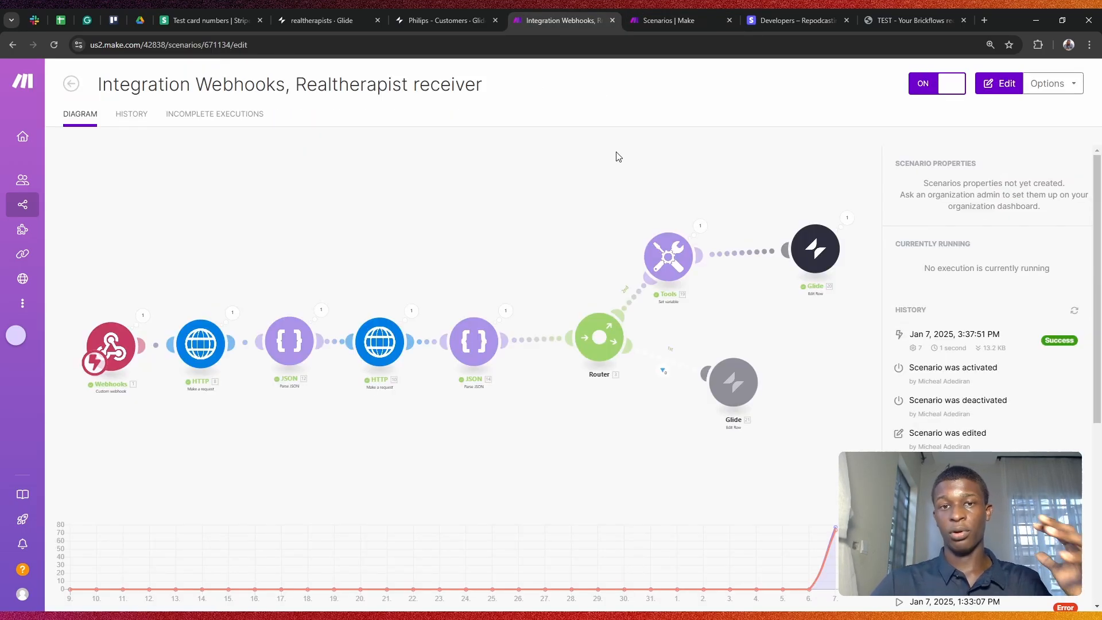
left_click(456, 9)
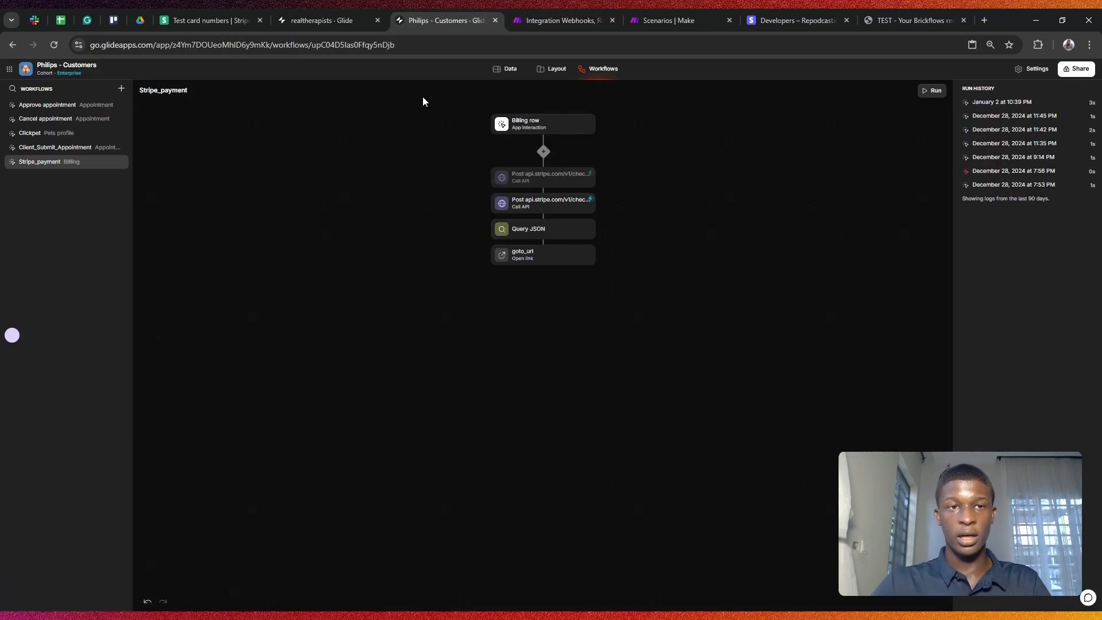
left_click(659, 9)
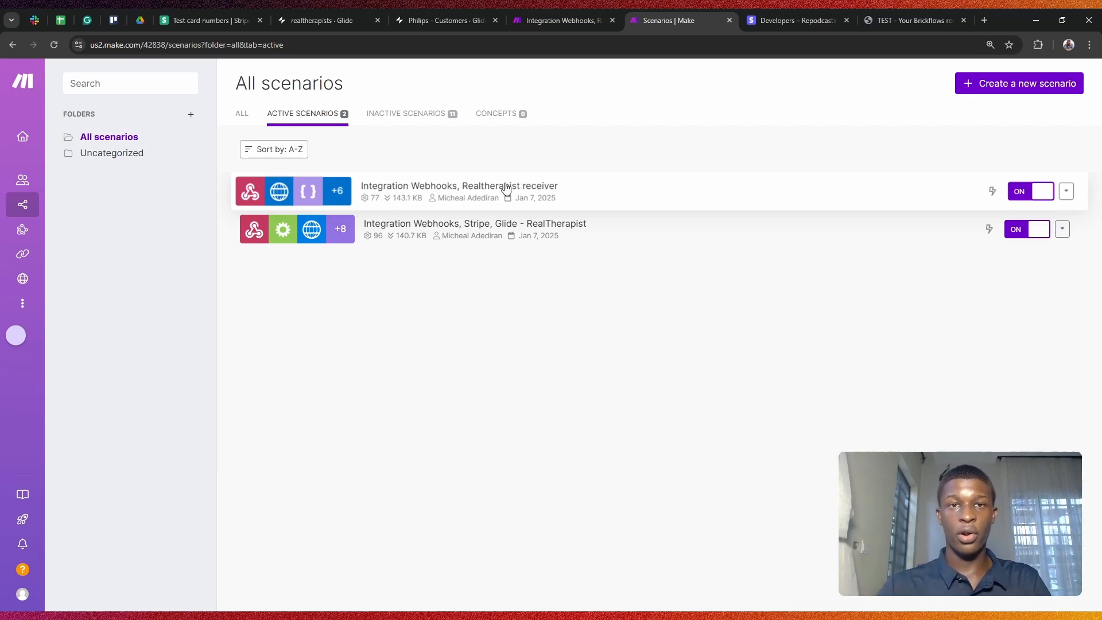
left_click(421, 15)
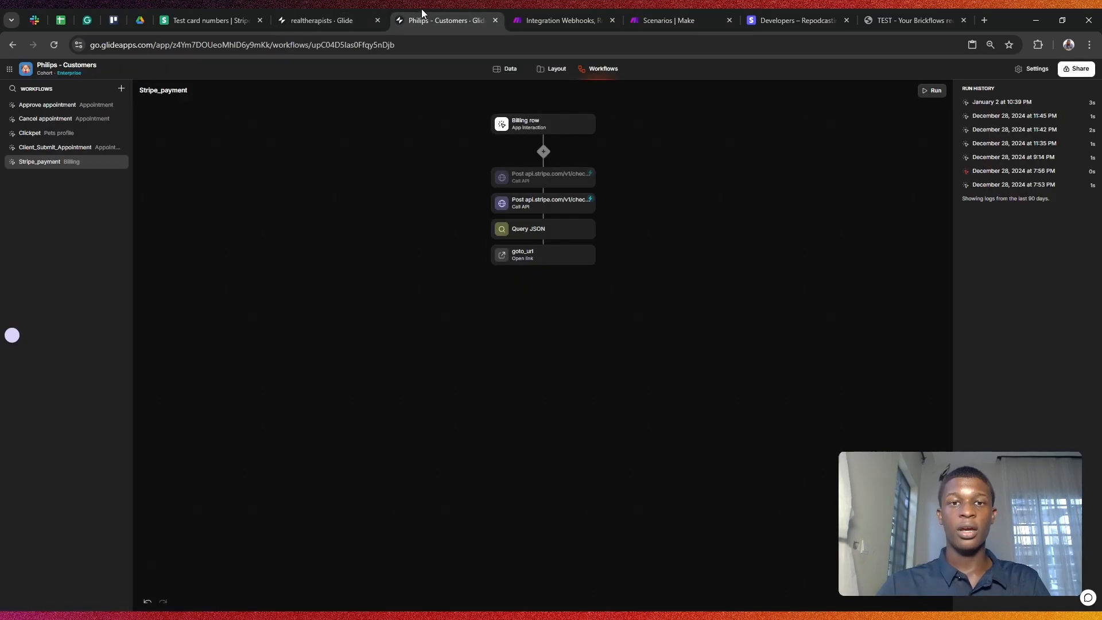
left_click(383, 14)
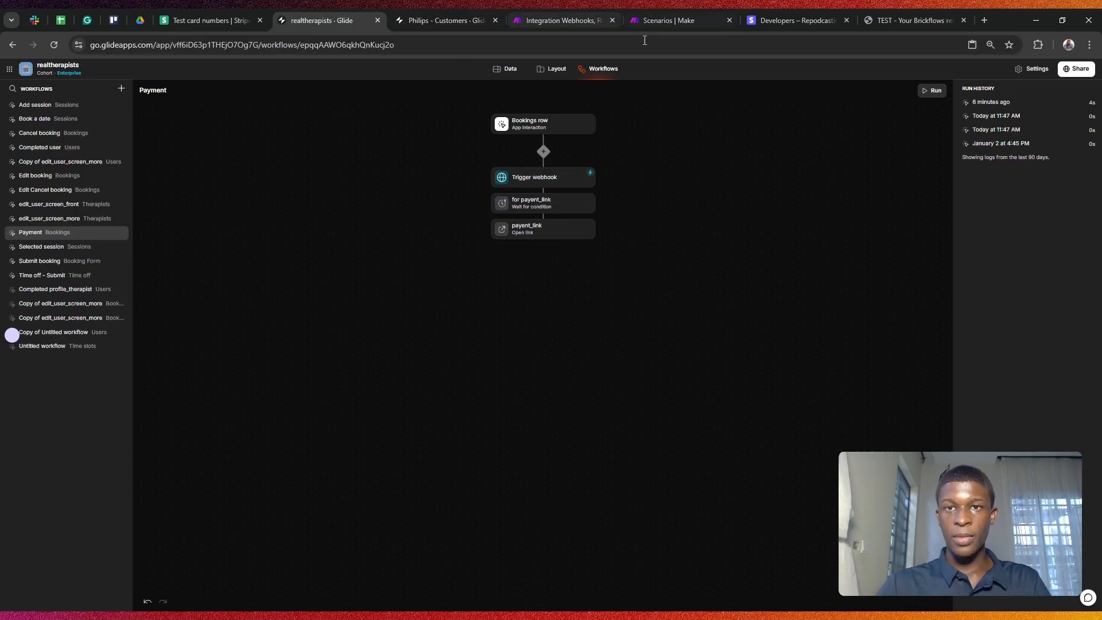
left_click(678, 9)
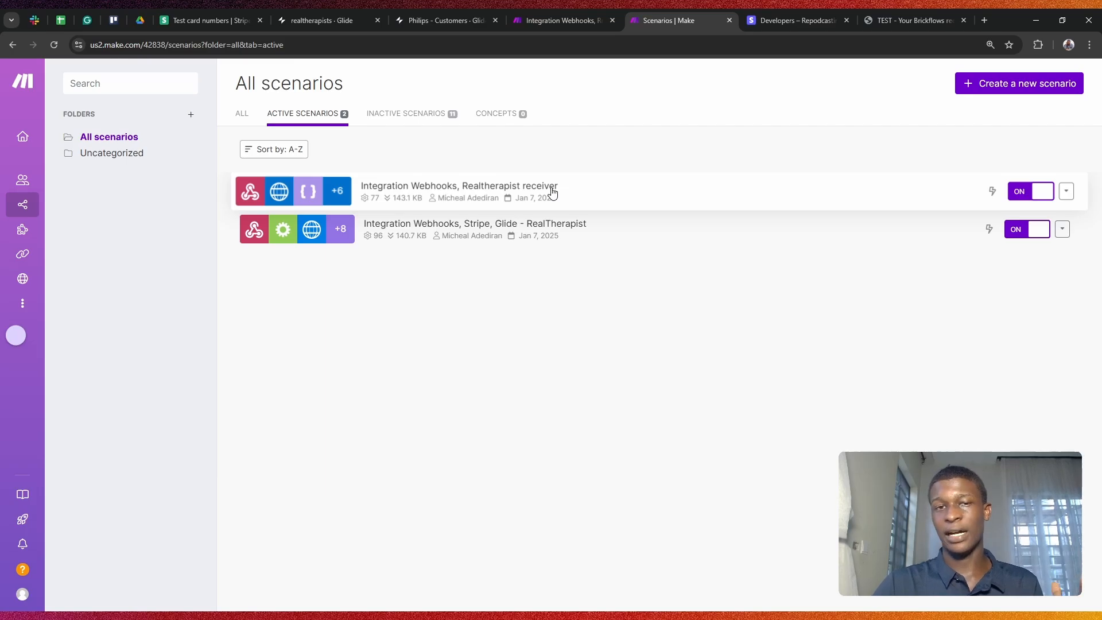
Step: Move from the Make scenarios list toward the Stripe 'Create a Session' API reference
left_click(329, 8)
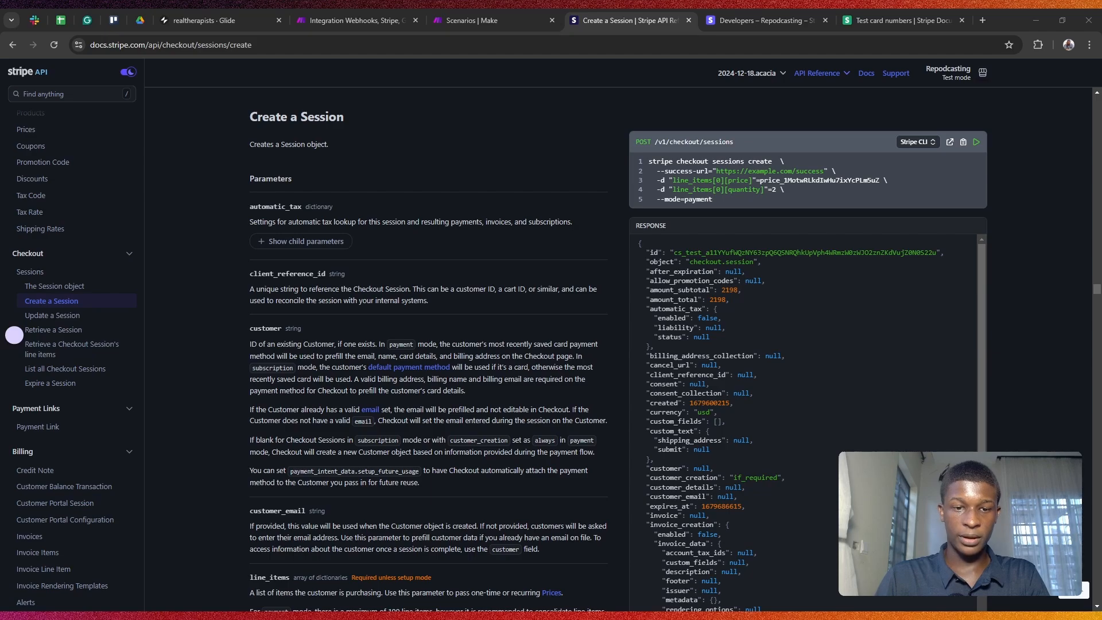
Step: Highlight and review the POST /v1/checkout/sessions endpoint in the code sample
left_click(796, 237)
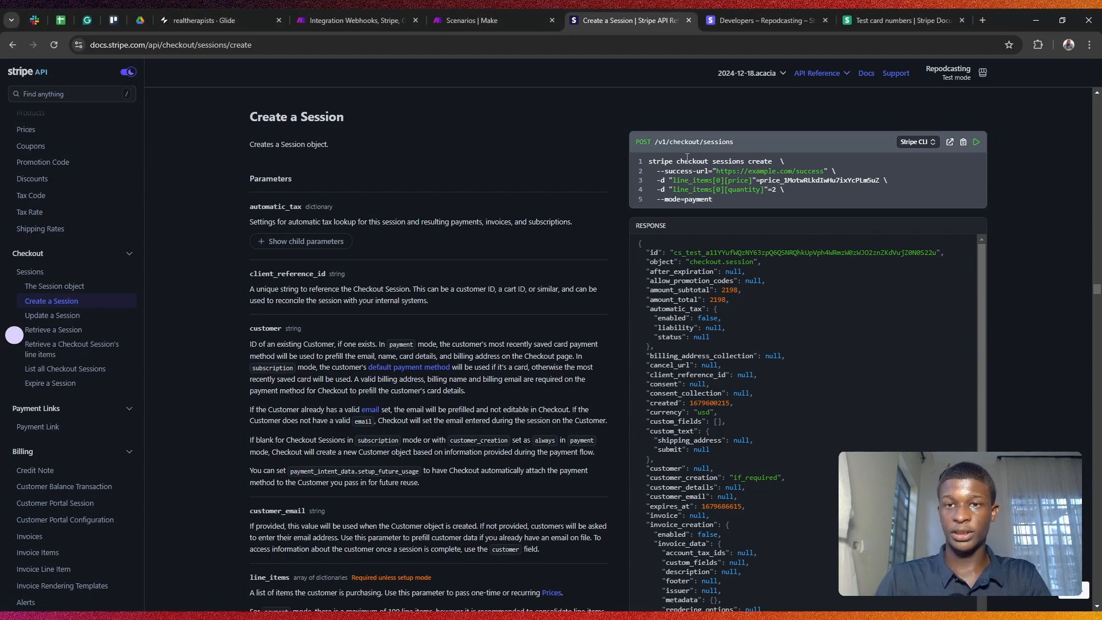
left_click_drag(671, 143, 730, 148)
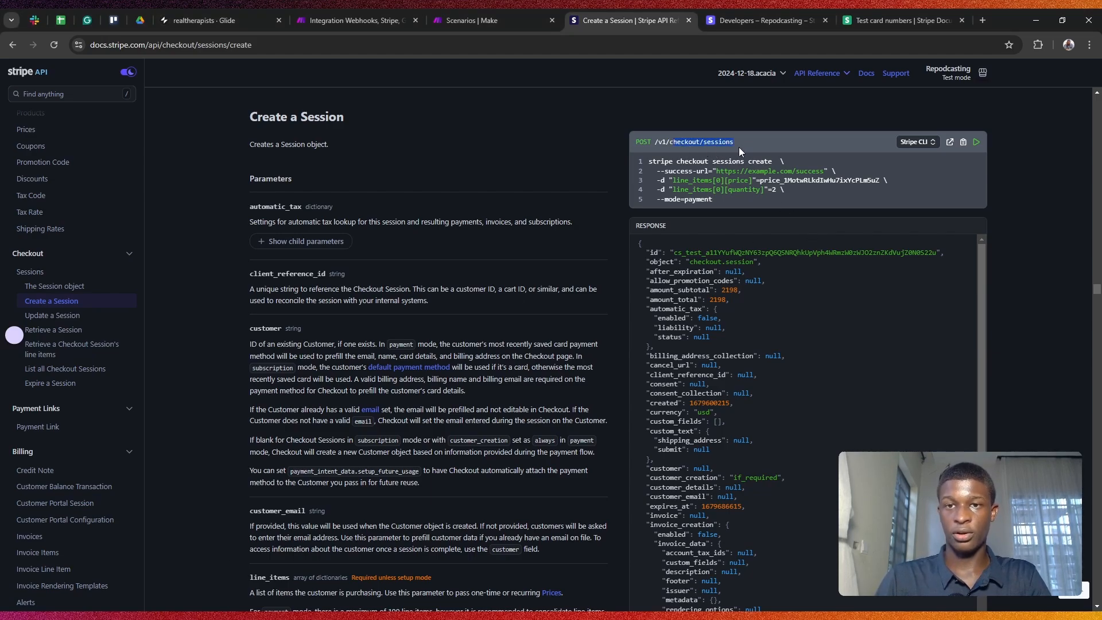
left_click(544, 210)
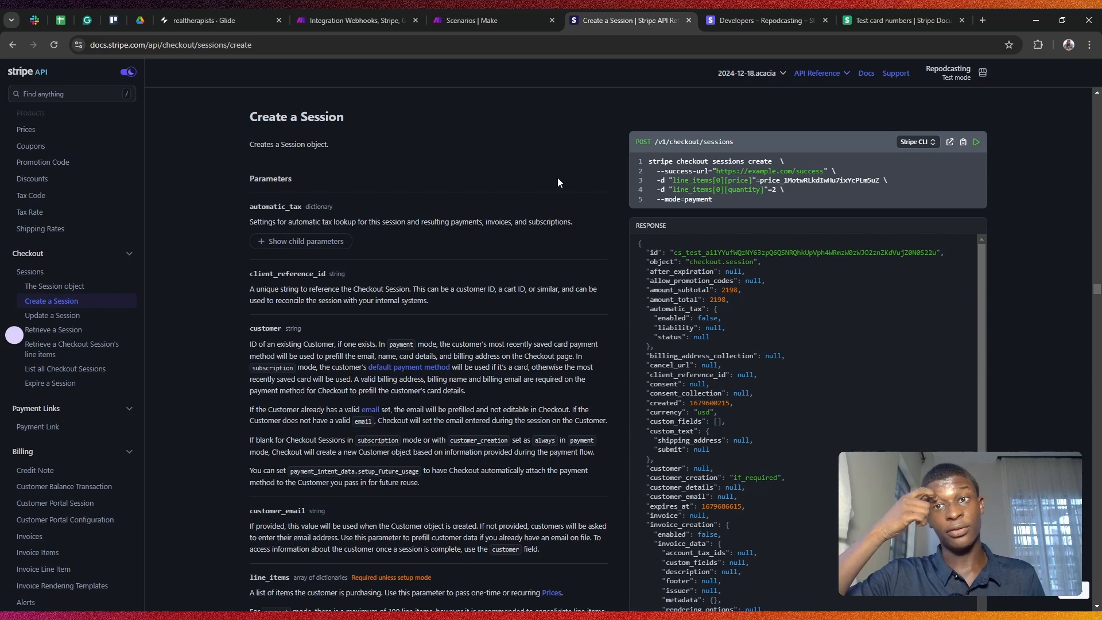
Step: Search Google for OpenPix documentation in a new tab
left_click(982, 20)
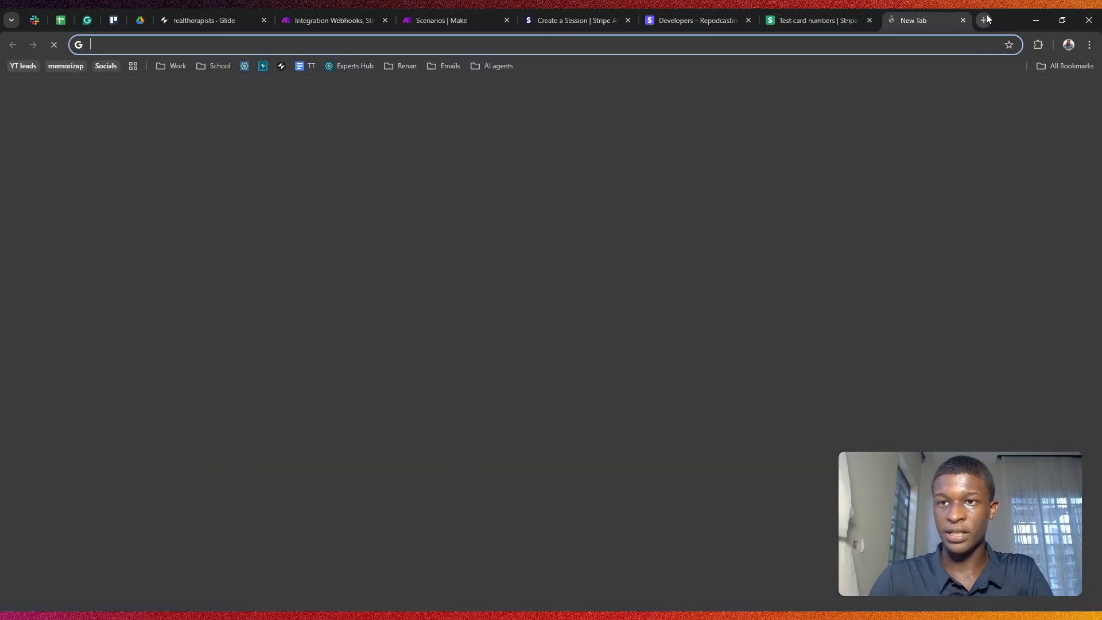
type("docs ")
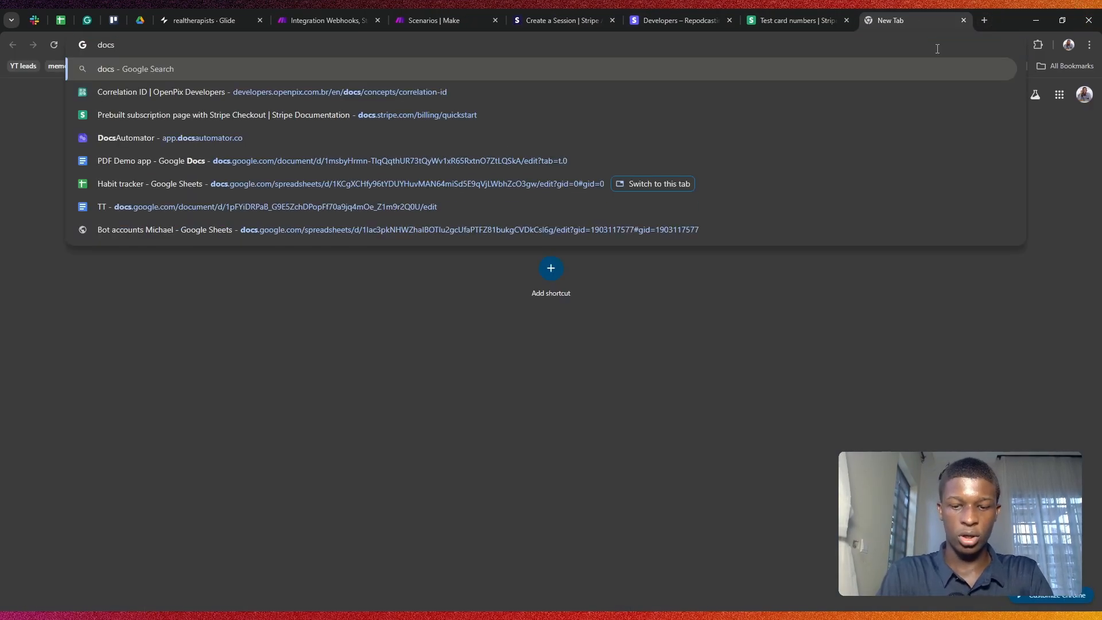
type("open")
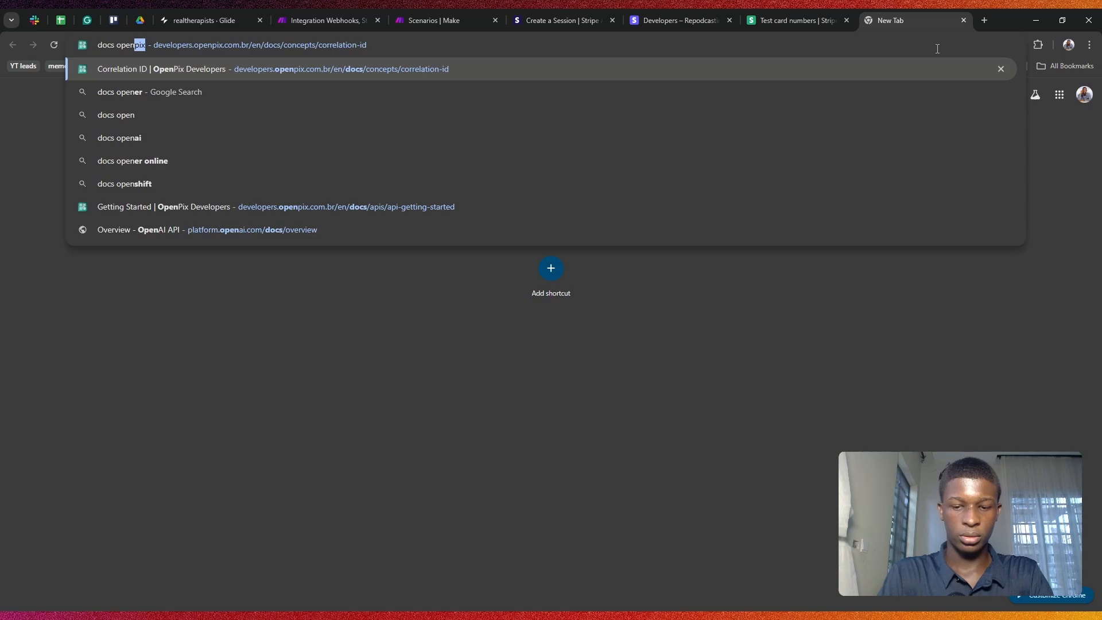
type("pix")
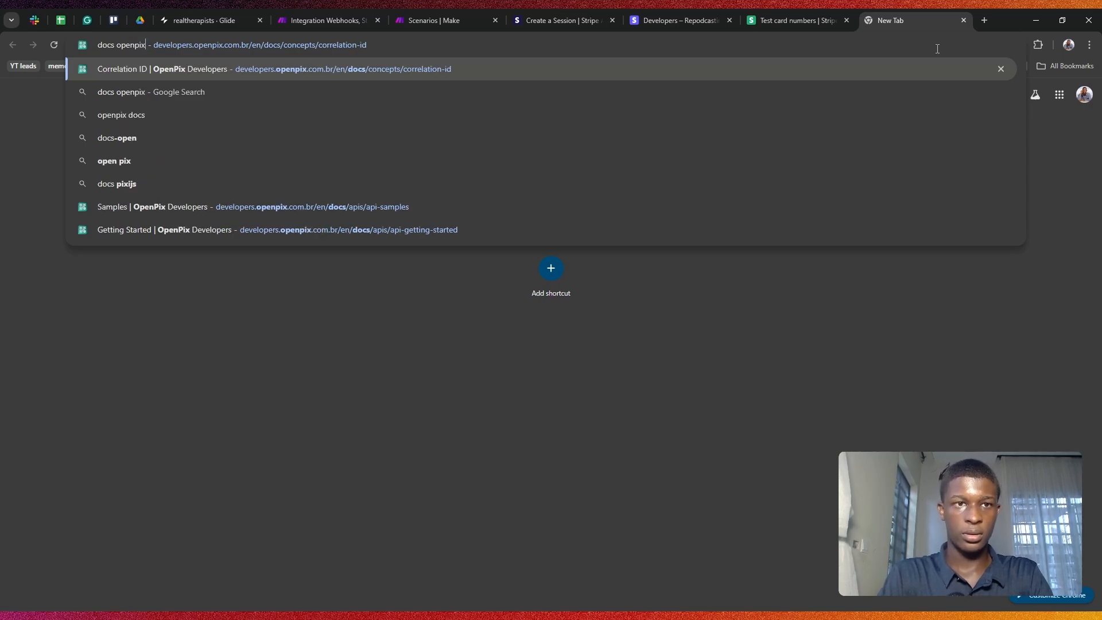
key("BackSpace")
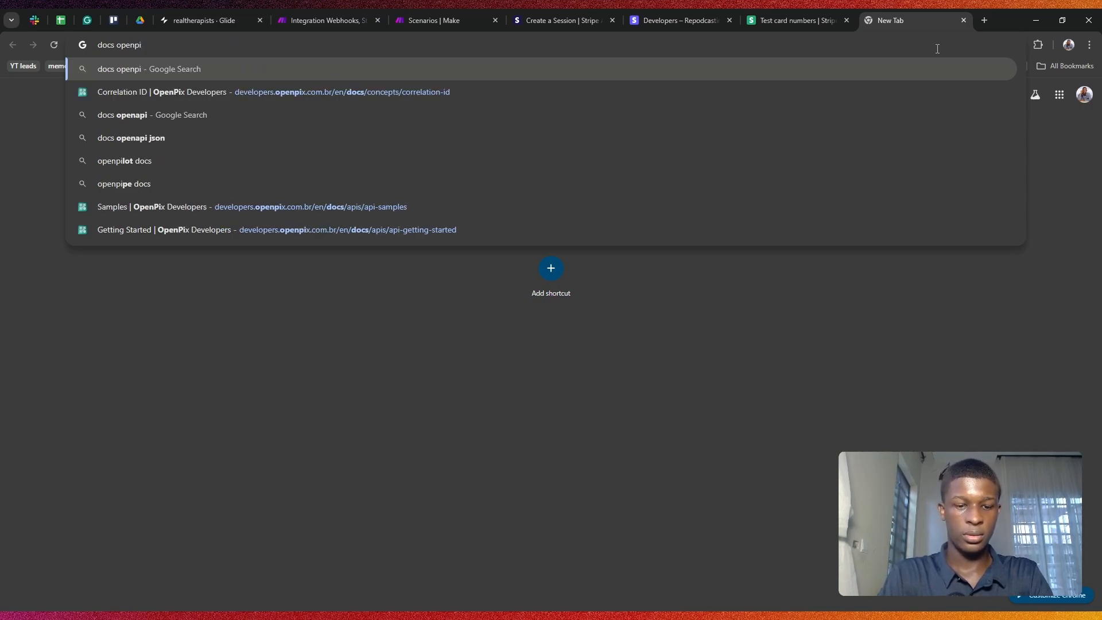
type("s")
key("Return")
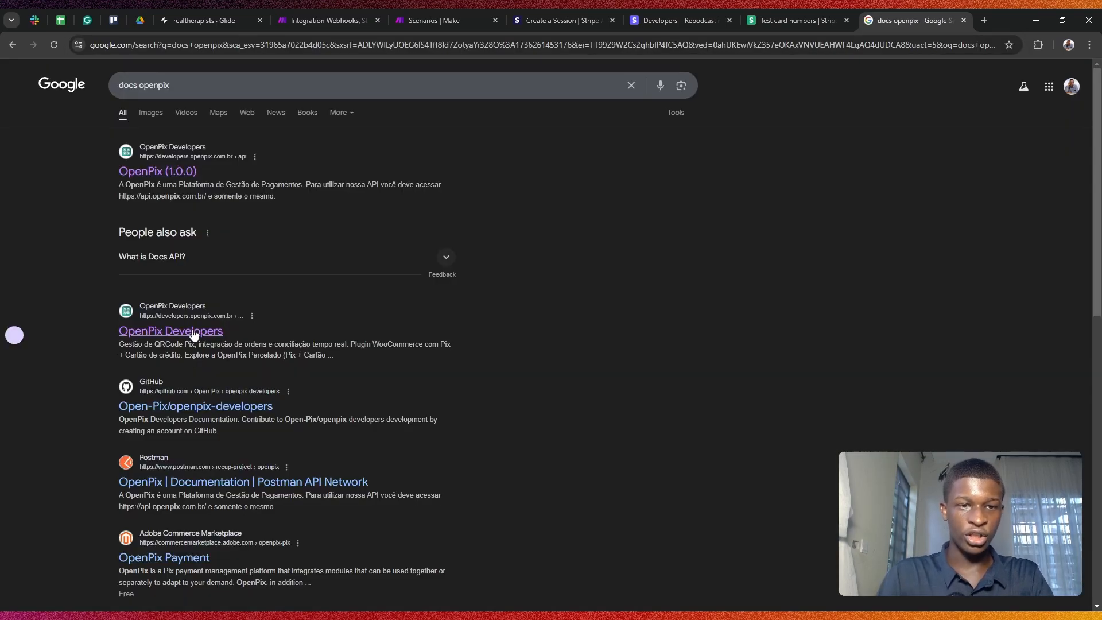
Step: Search for PayPal and then Stripe docs, and go back to the Create a Session reference
double_click(140, 85)
type("pay")
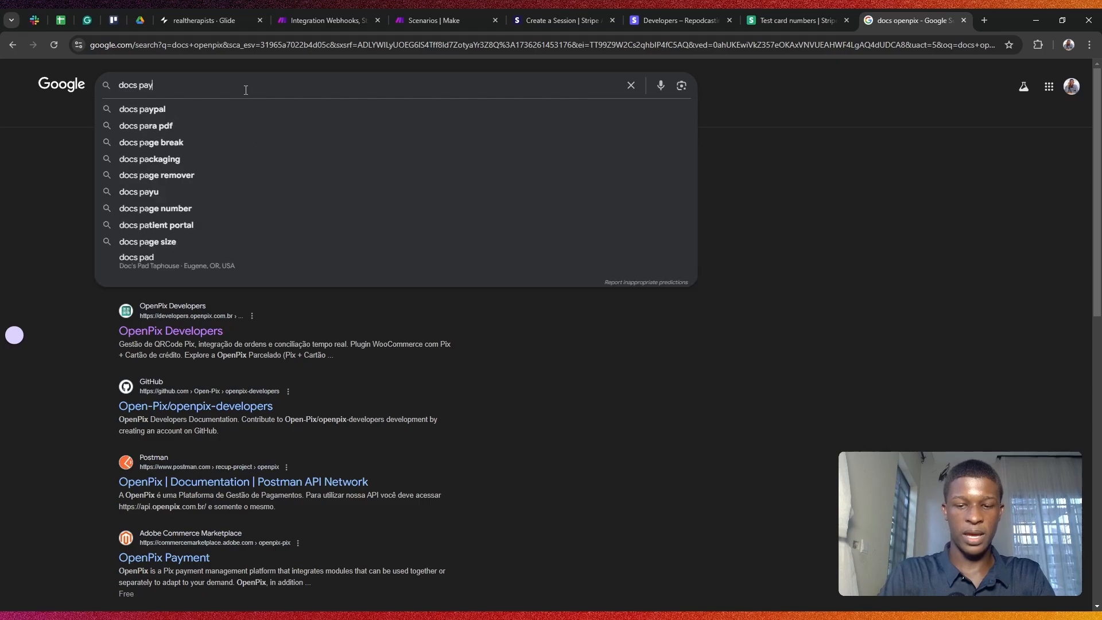
type("pal")
key("Return")
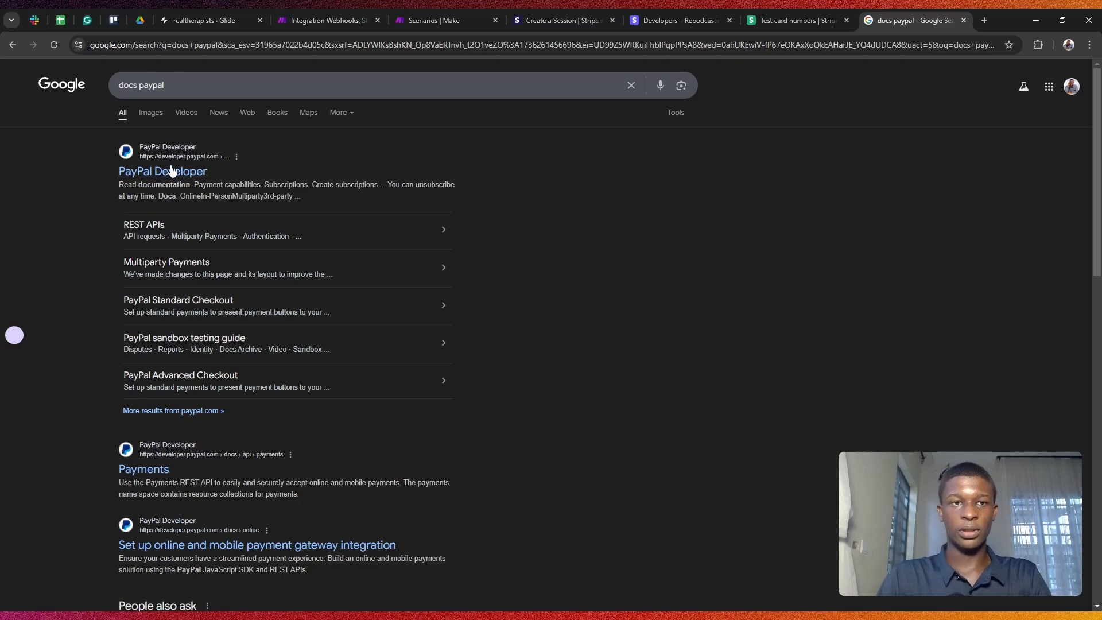
double_click(144, 88)
type("st")
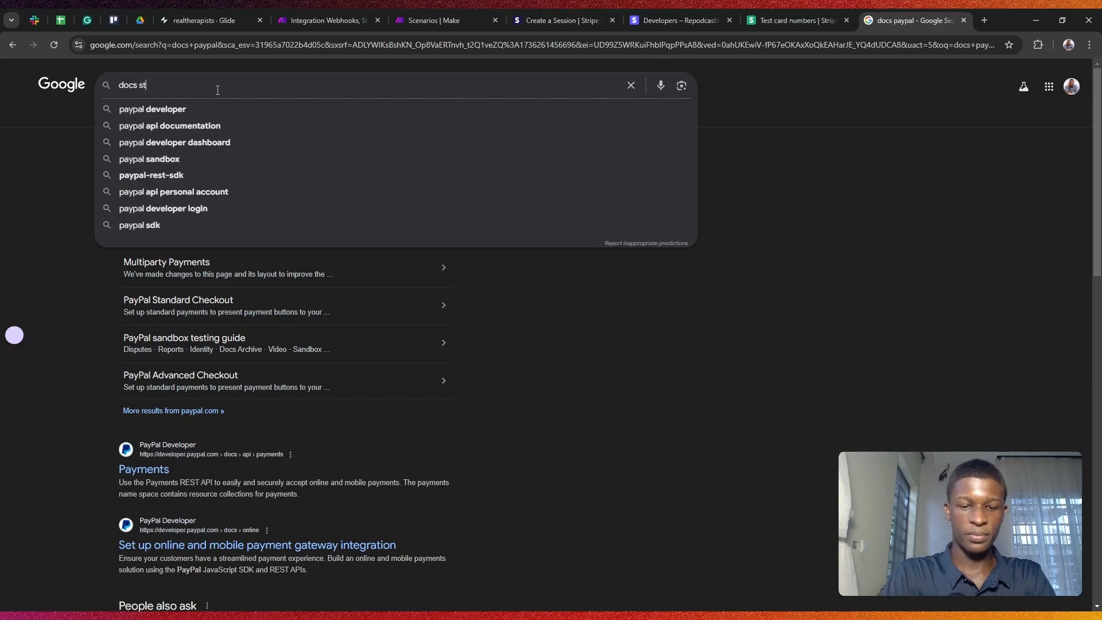
type("ripe")
key("Return")
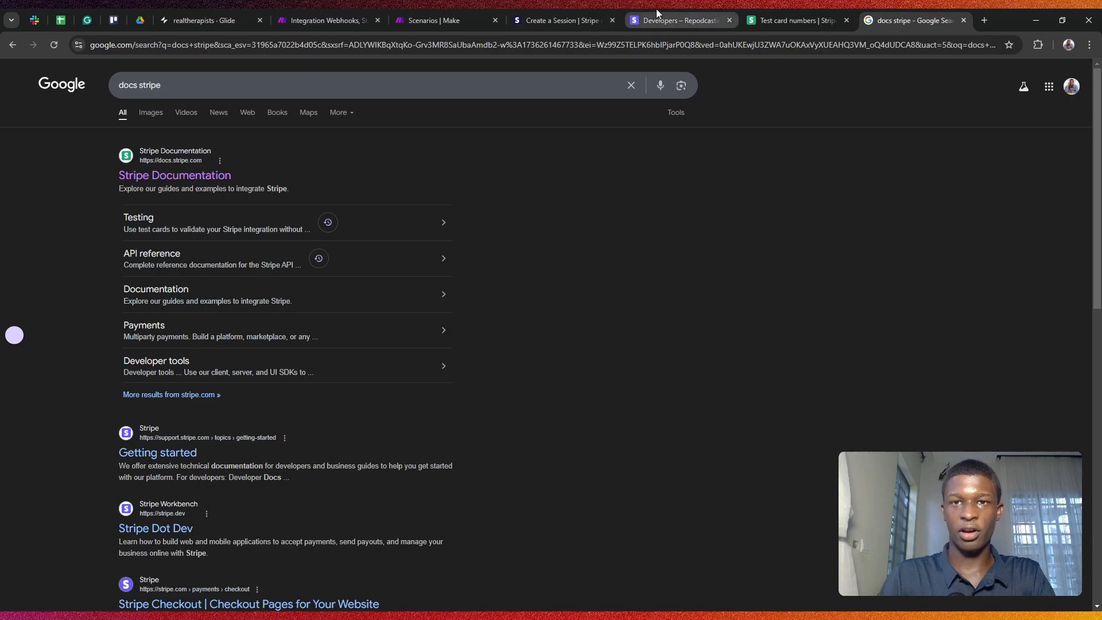
left_click(585, 13)
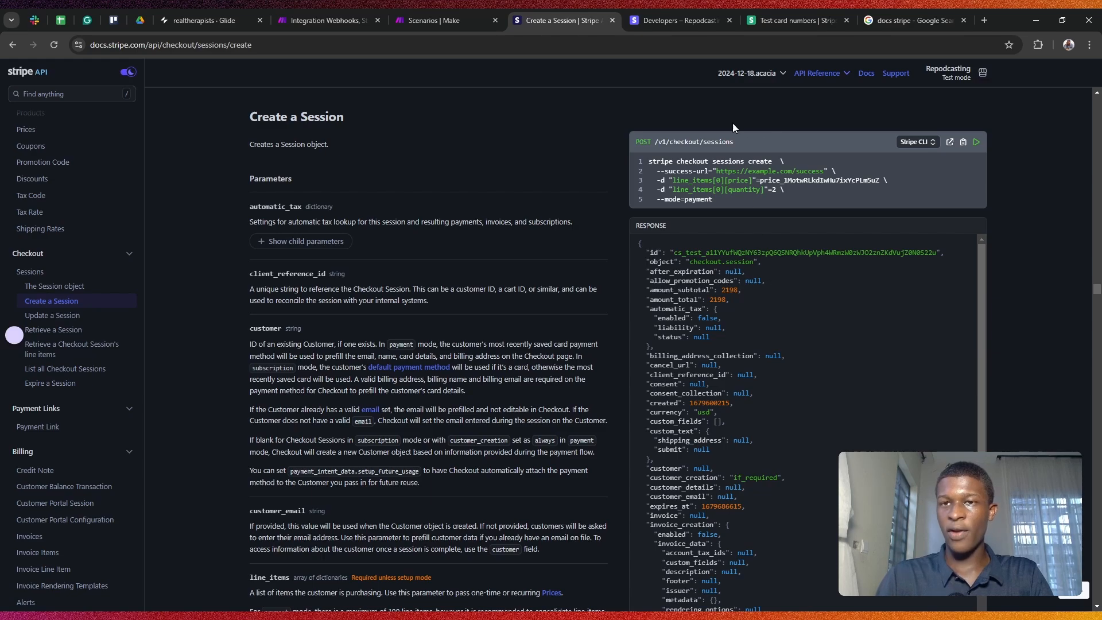
Step: Highlight the line_items price and quantity parameters in the Create a Session example
scroll(749, 199, "down", 1)
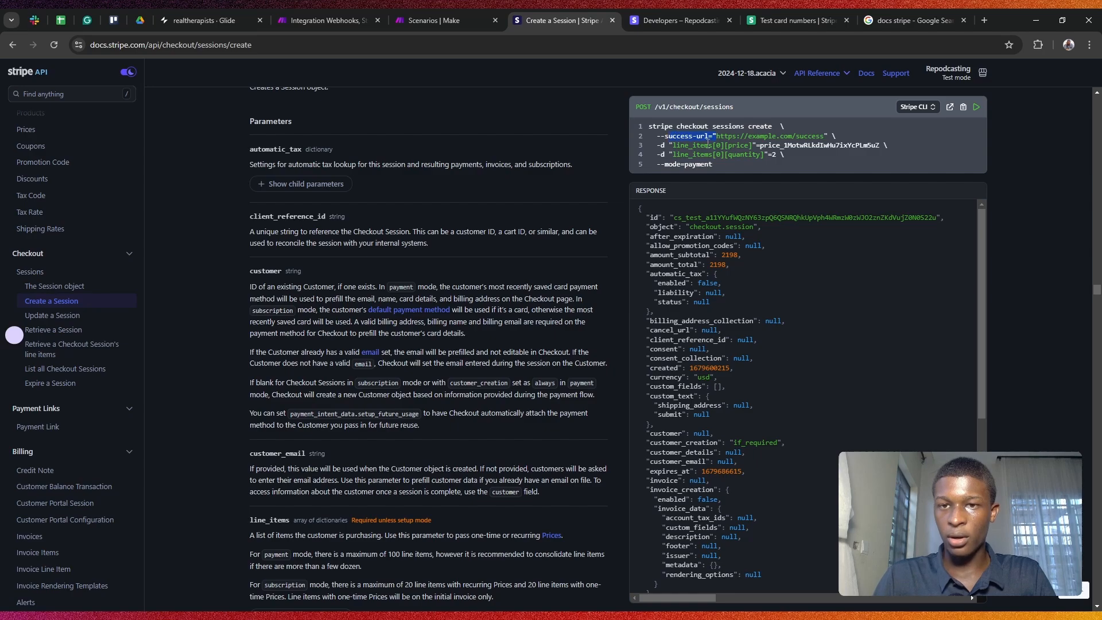
left_click_drag(676, 146, 748, 145)
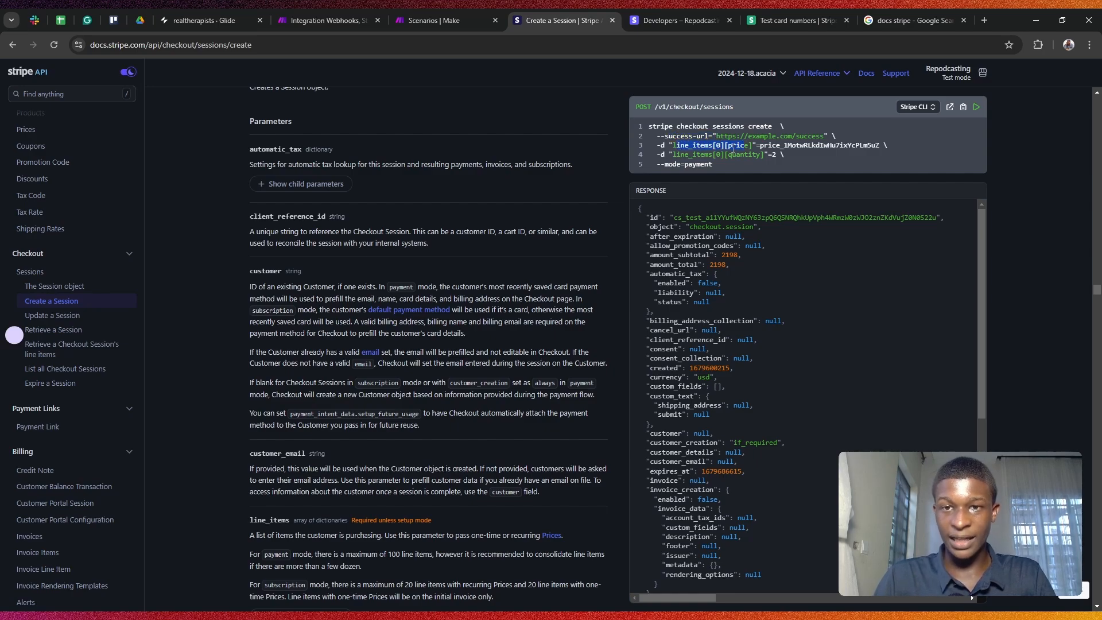
left_click_drag(678, 154, 758, 159)
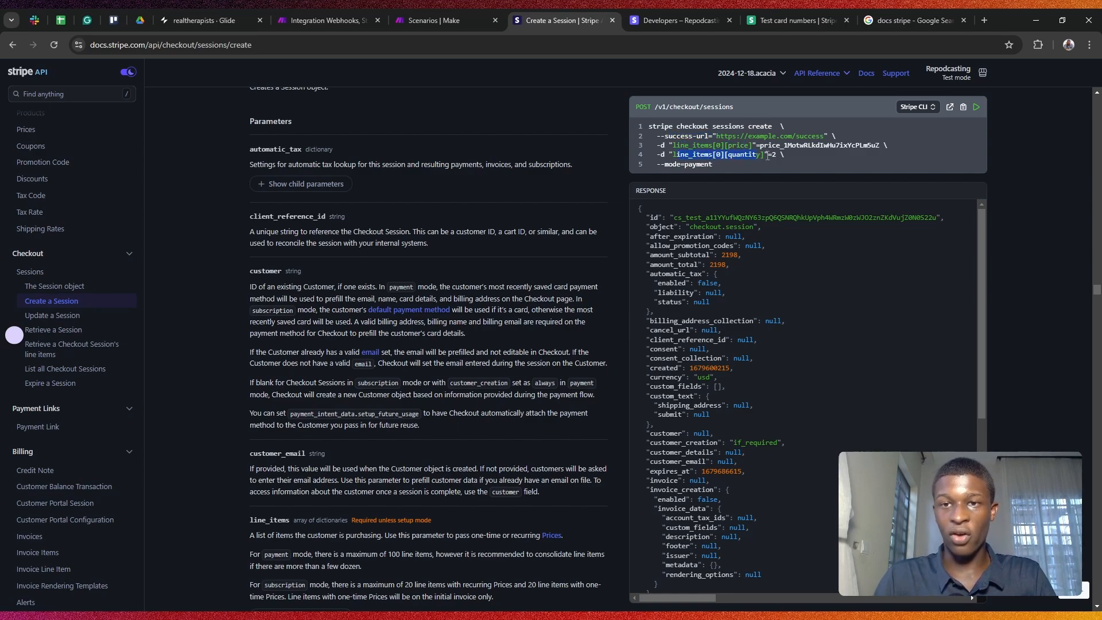
left_click(798, 149)
scroll(739, 211, "up", 3)
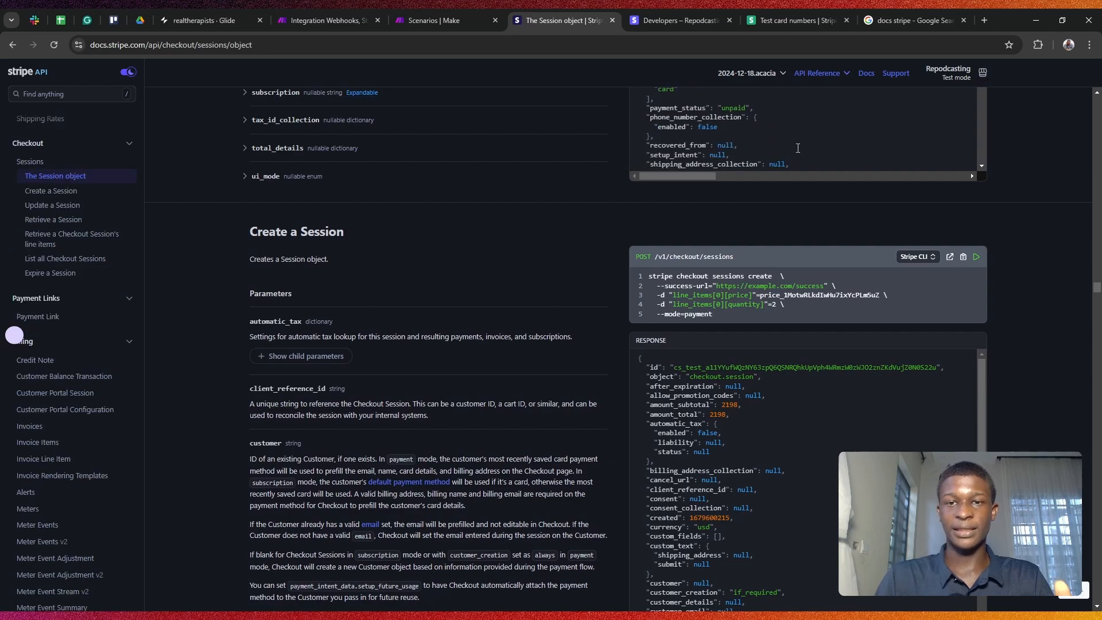
Step: Expand automatic_tax's child parameters, review the sample request, then go to the 'docs stripe' results
scroll(681, 240, "down", 2)
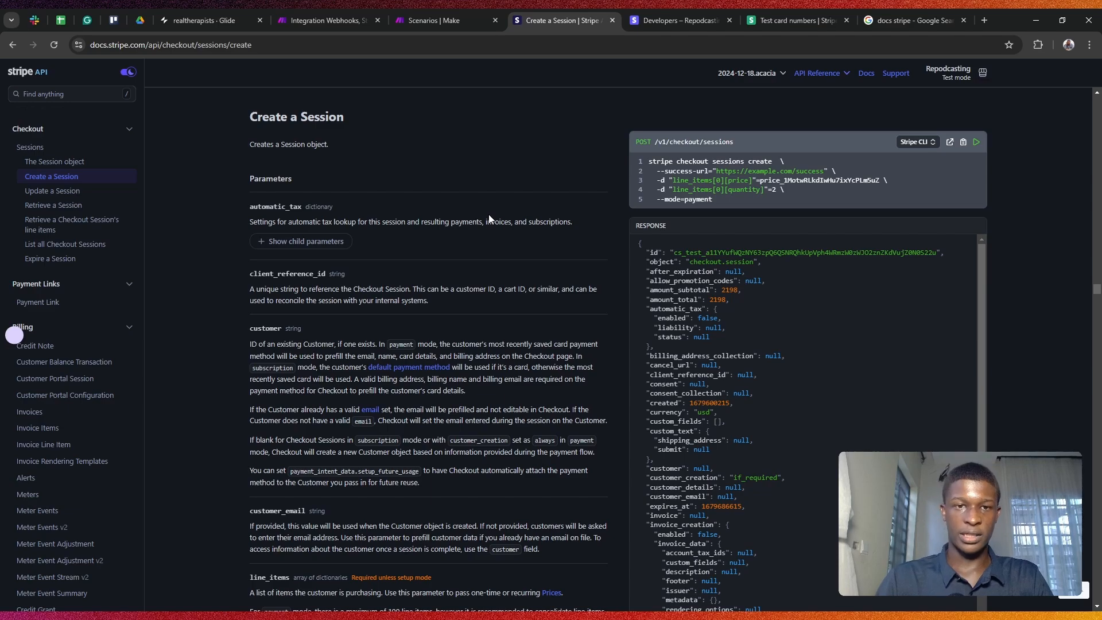
left_click(317, 242)
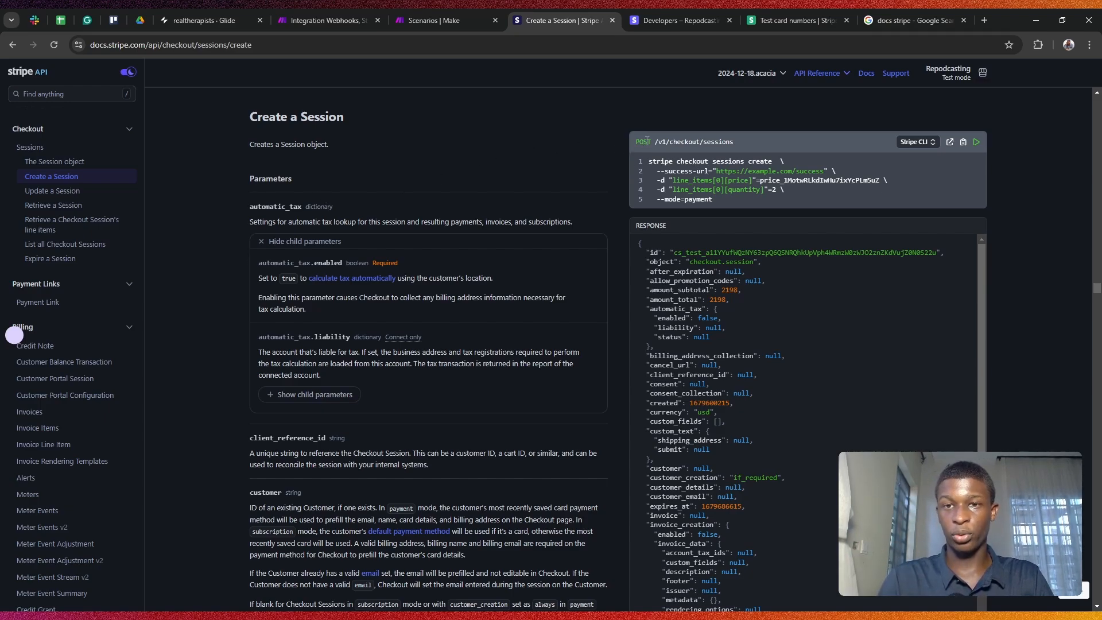
left_click_drag(634, 142, 730, 189)
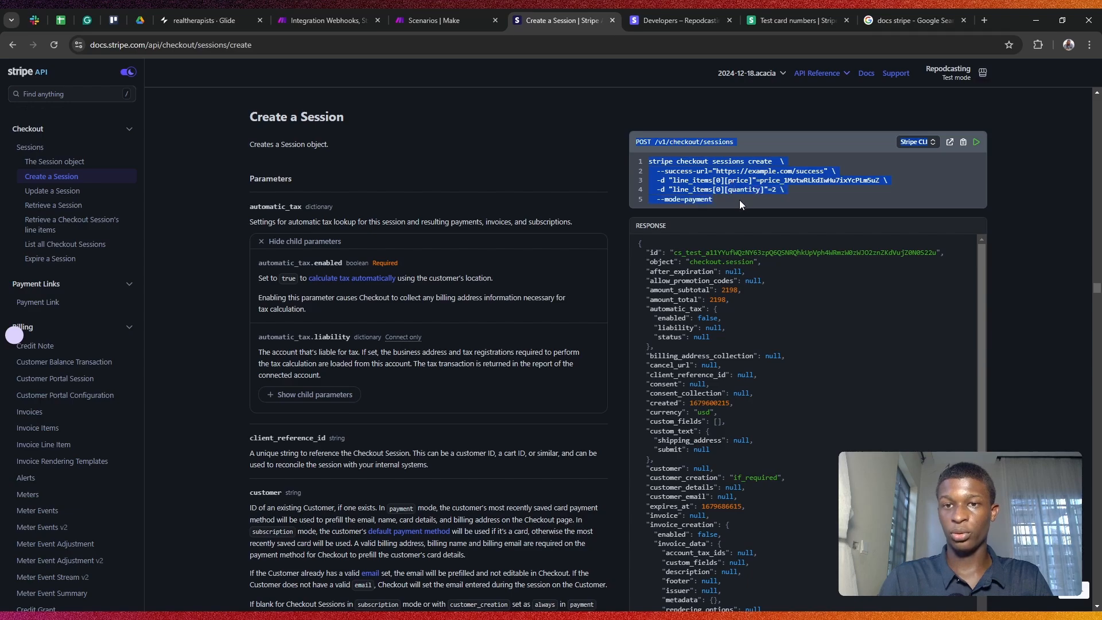
left_click(778, 191)
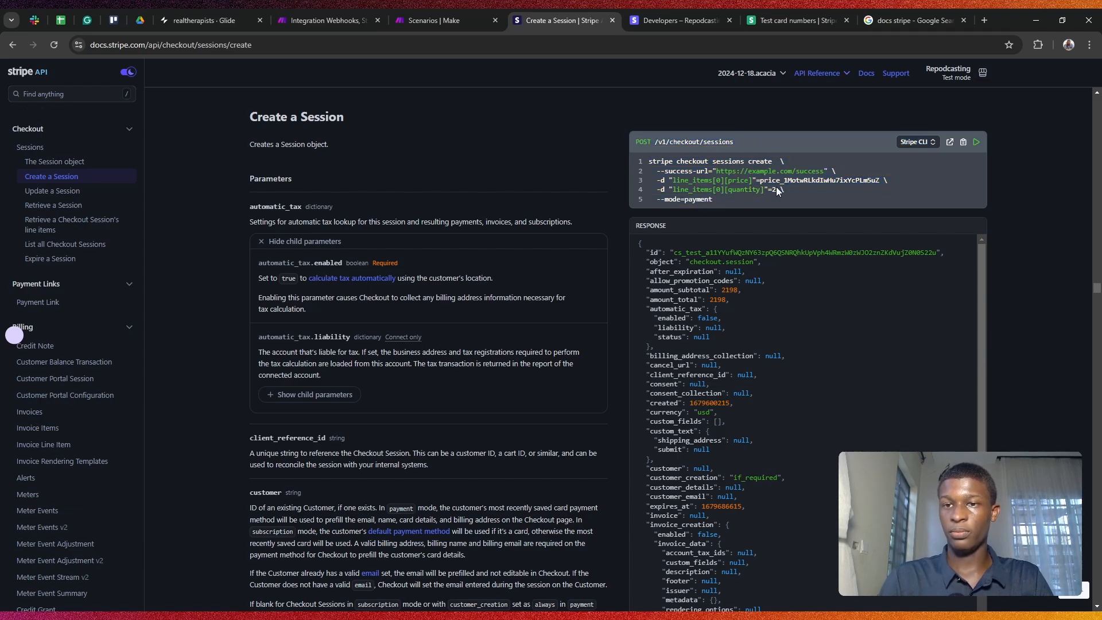
left_click(912, 20)
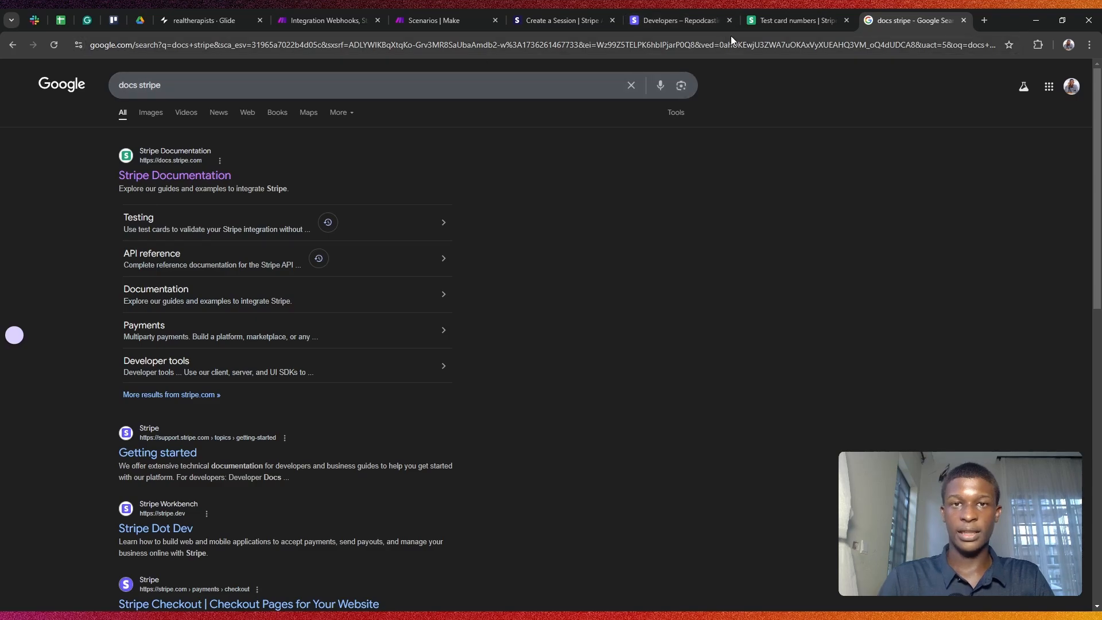
Step: From the 'docs paypal' results, open PayPal REST APIs and its Payments API reference
left_click(11, 46)
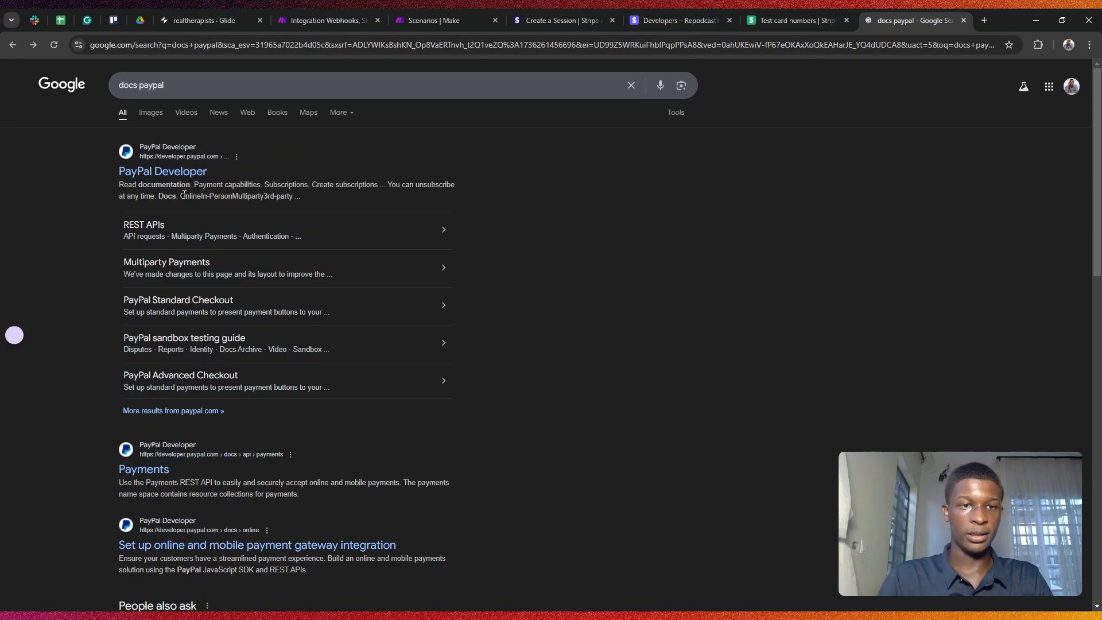
left_click(156, 231)
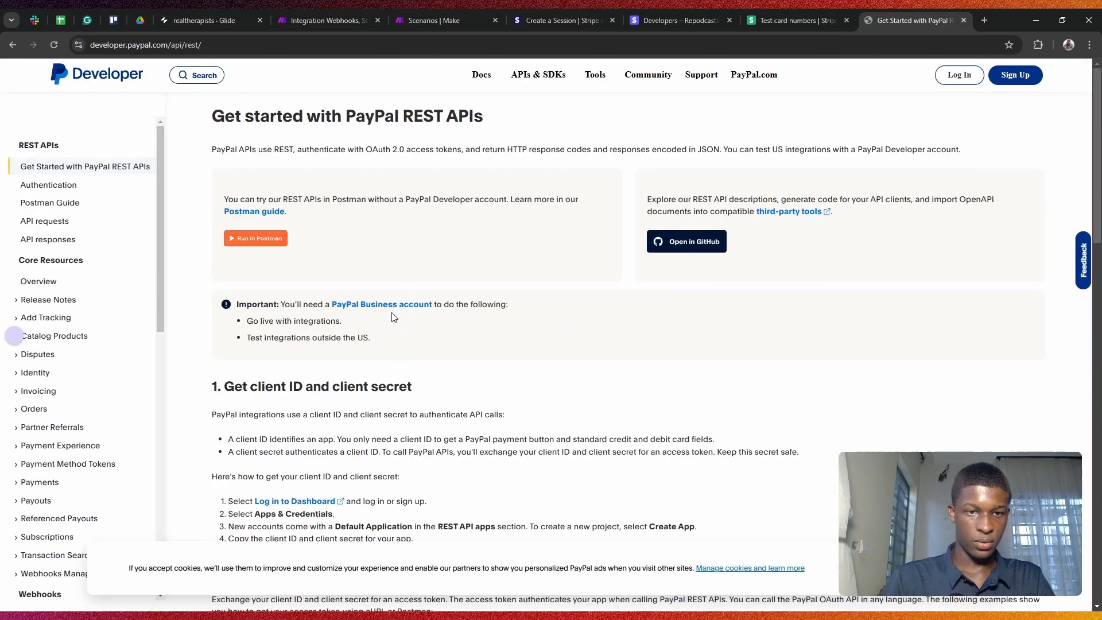
scroll(251, 317, "down", 3)
scroll(197, 331, "down", 2)
scroll(99, 340, "down", 3)
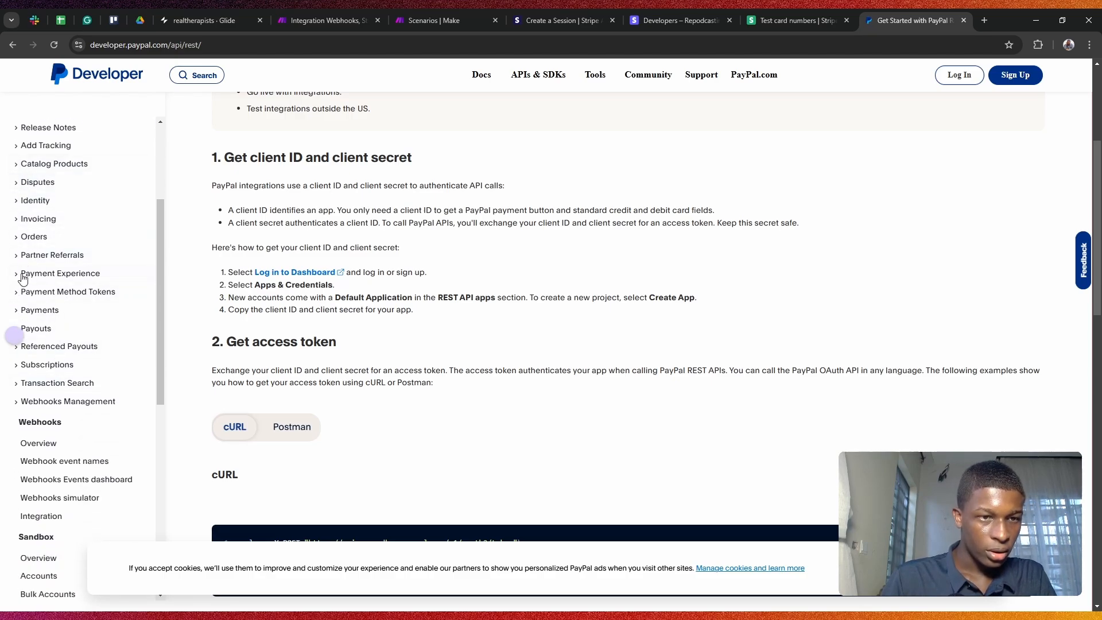
scroll(22, 275, "down", 1)
left_click(20, 253)
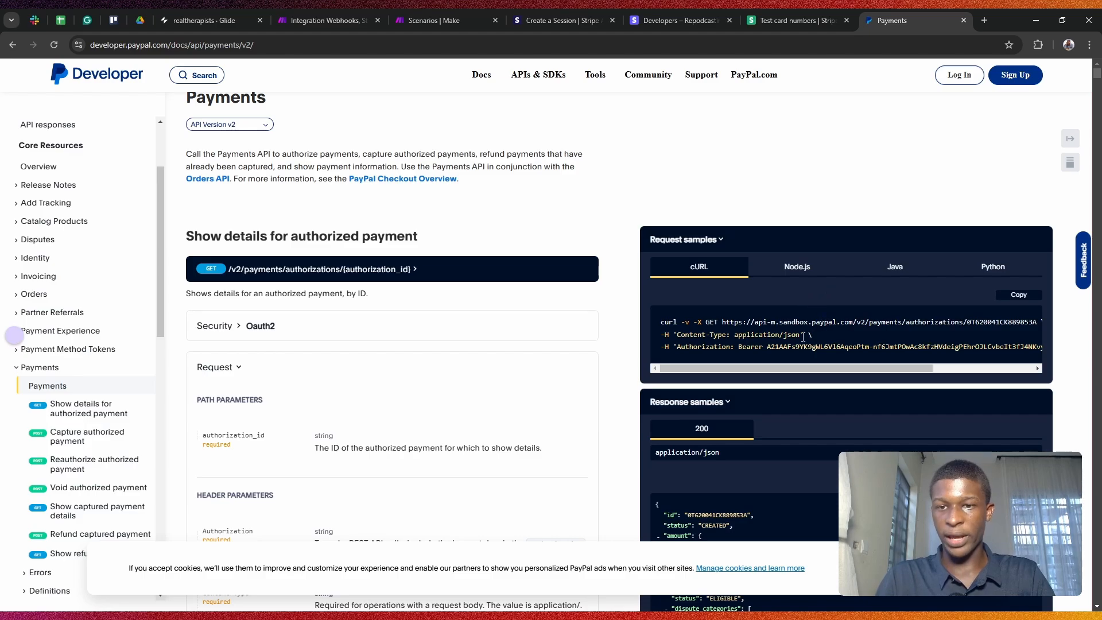
Step: Review the Payments v2 curl request headers and authorized-payment response samples
scroll(785, 324, "down", 1)
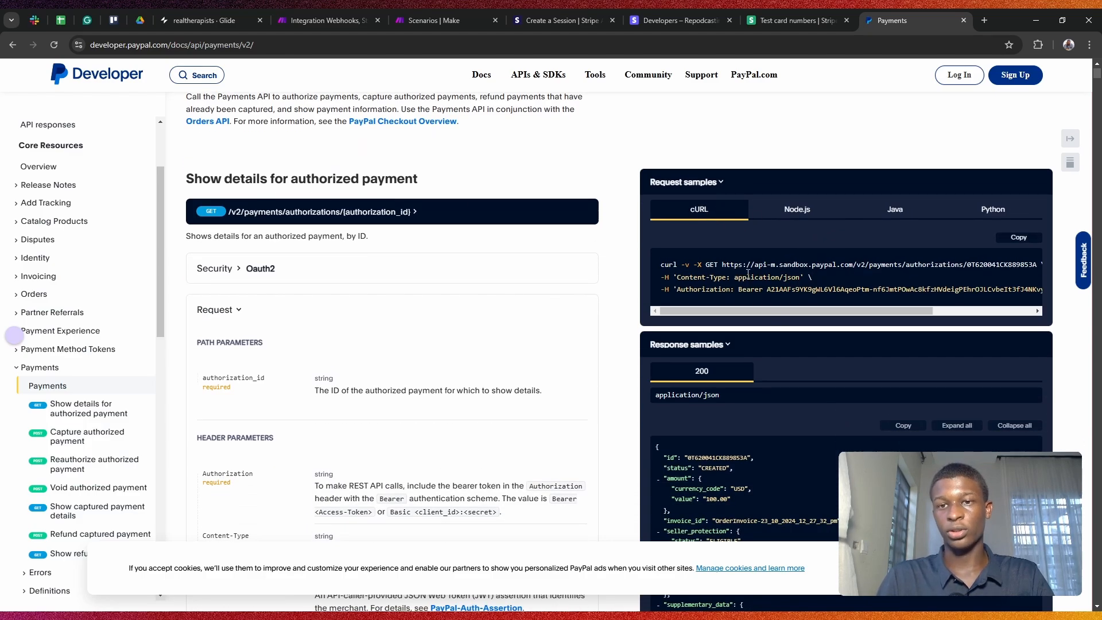
left_click_drag(698, 284, 730, 304)
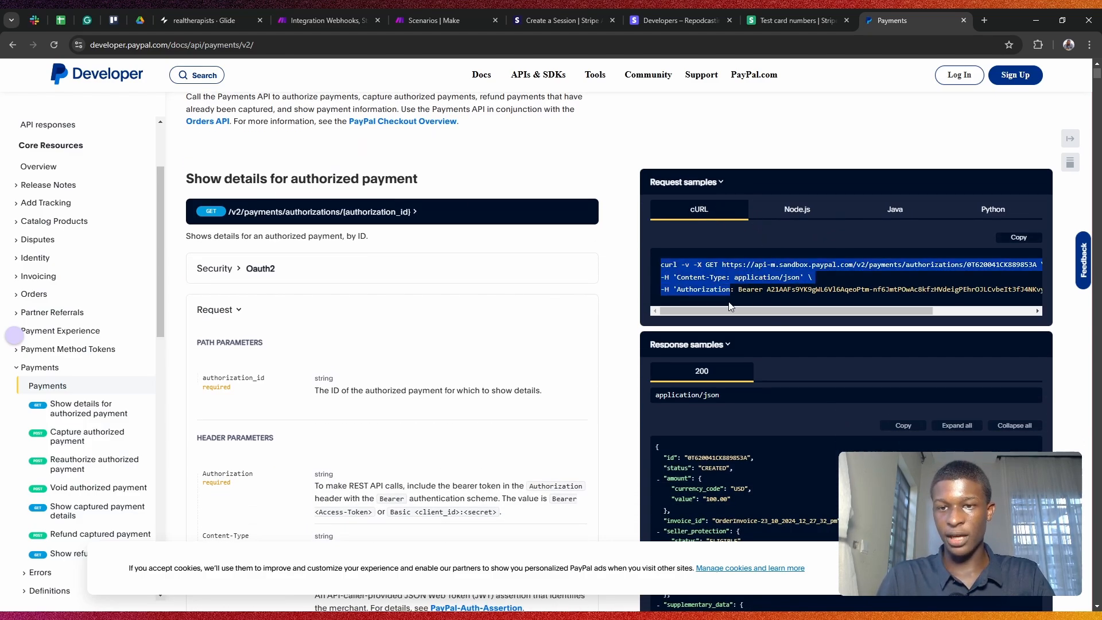
left_click(822, 275)
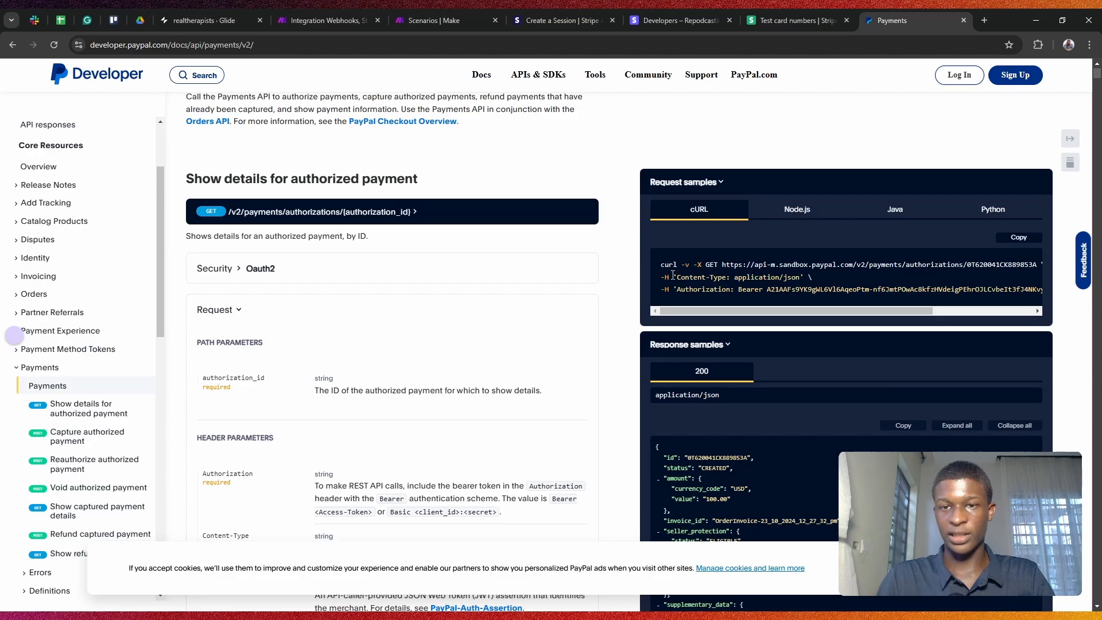
left_click_drag(674, 275, 685, 289)
left_click(796, 277)
scroll(767, 343, "down", 1)
scroll(767, 344, "down", 4)
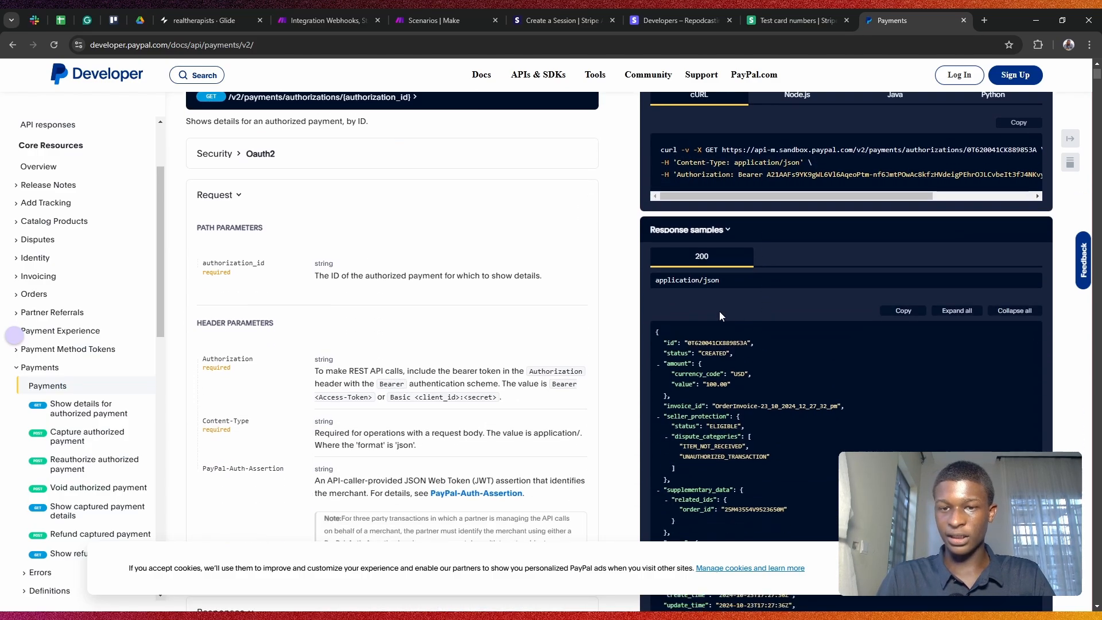
left_click_drag(664, 238, 705, 378)
scroll(735, 377, "down", 3)
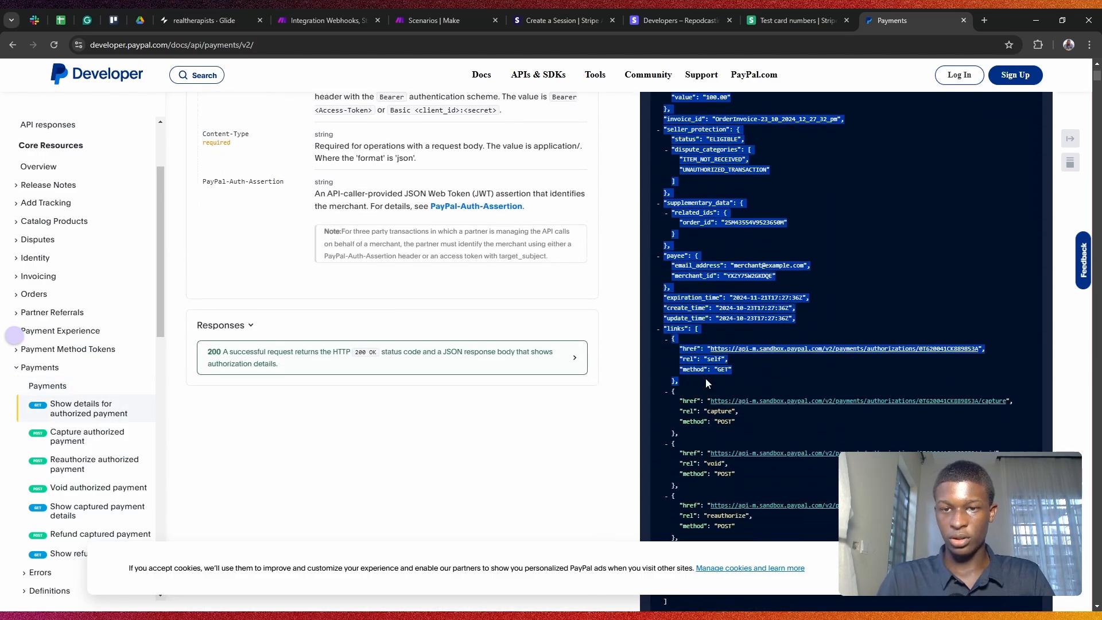
left_click(664, 171)
scroll(665, 171, "up", 8)
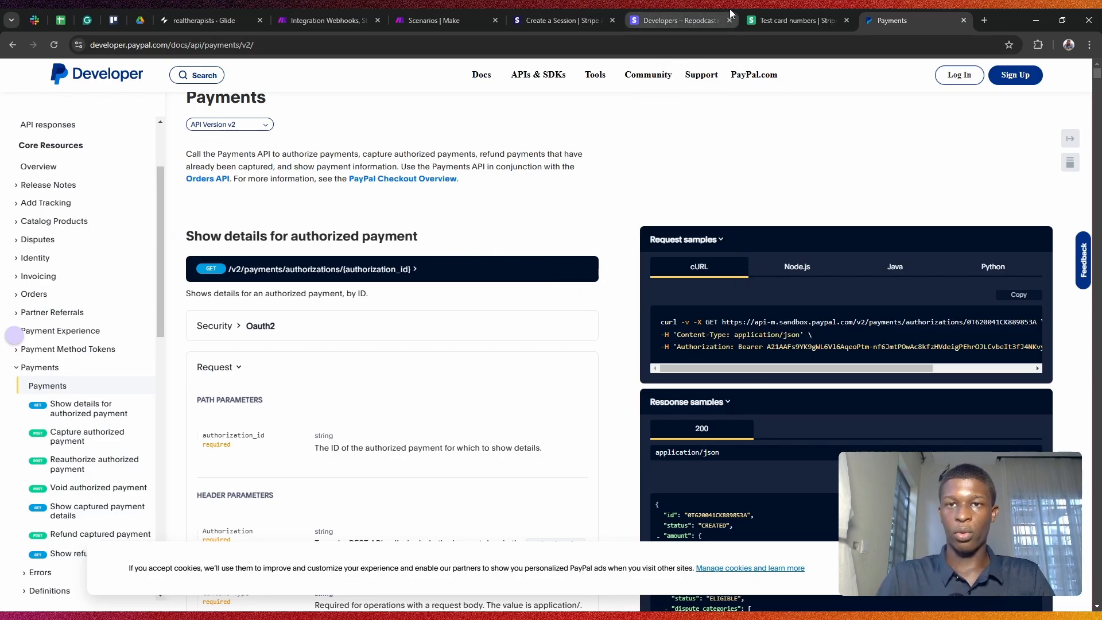
left_click(803, 12)
Step: Return to Create a Session docs and scroll its response showing mode 'payment' and payment_status 'unpaid'
left_click(679, 12)
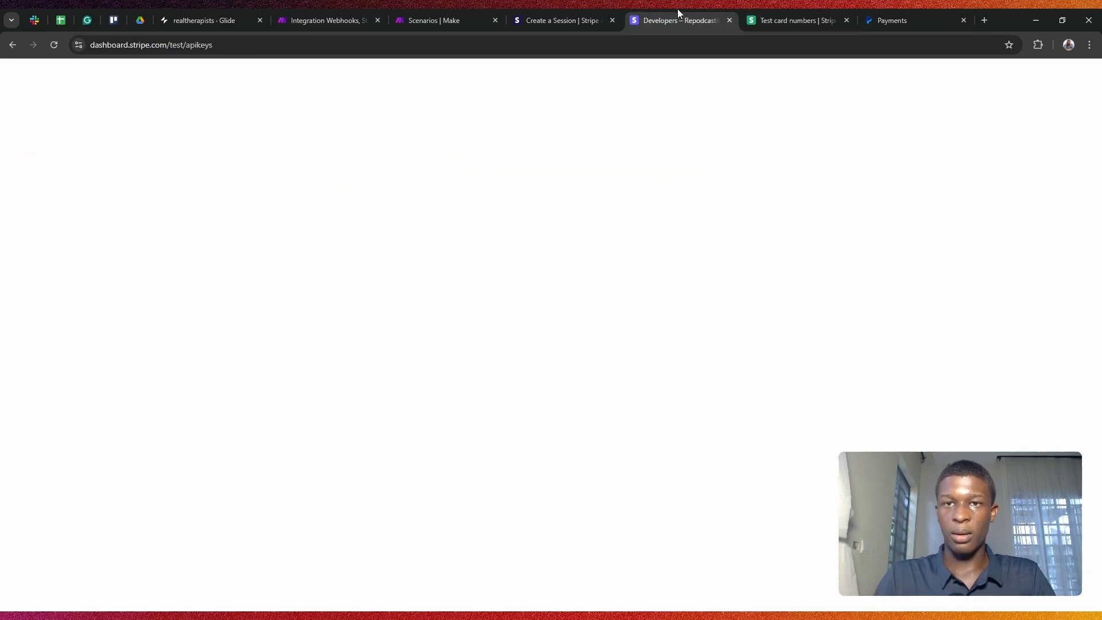
left_click(568, 12)
scroll(708, 226, "down", 2)
scroll(705, 219, "up", 2)
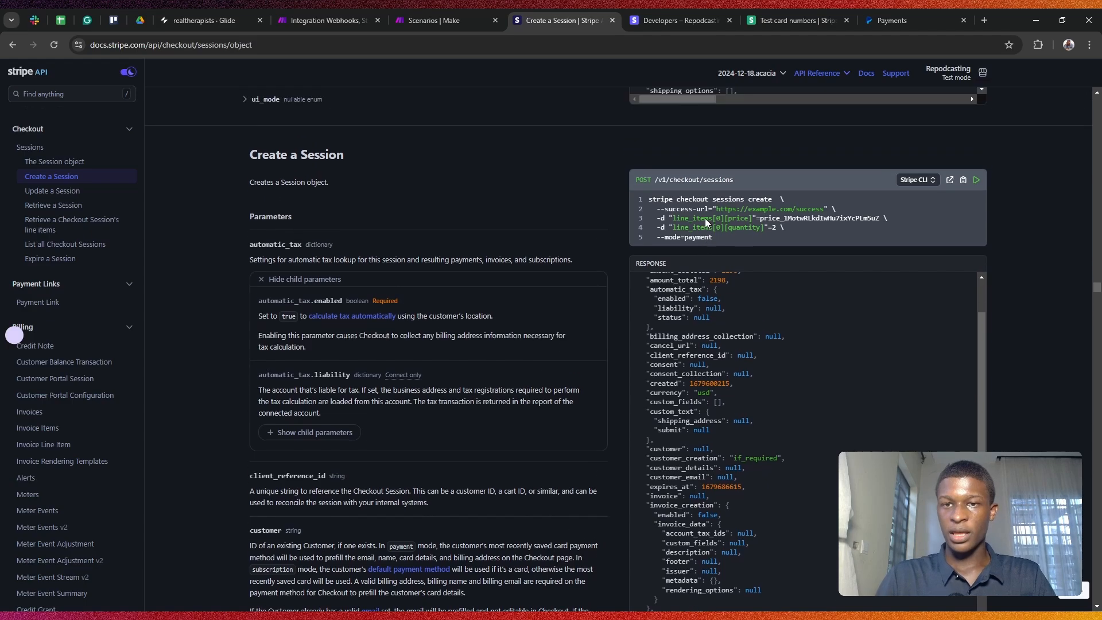
scroll(718, 216, "down", 2)
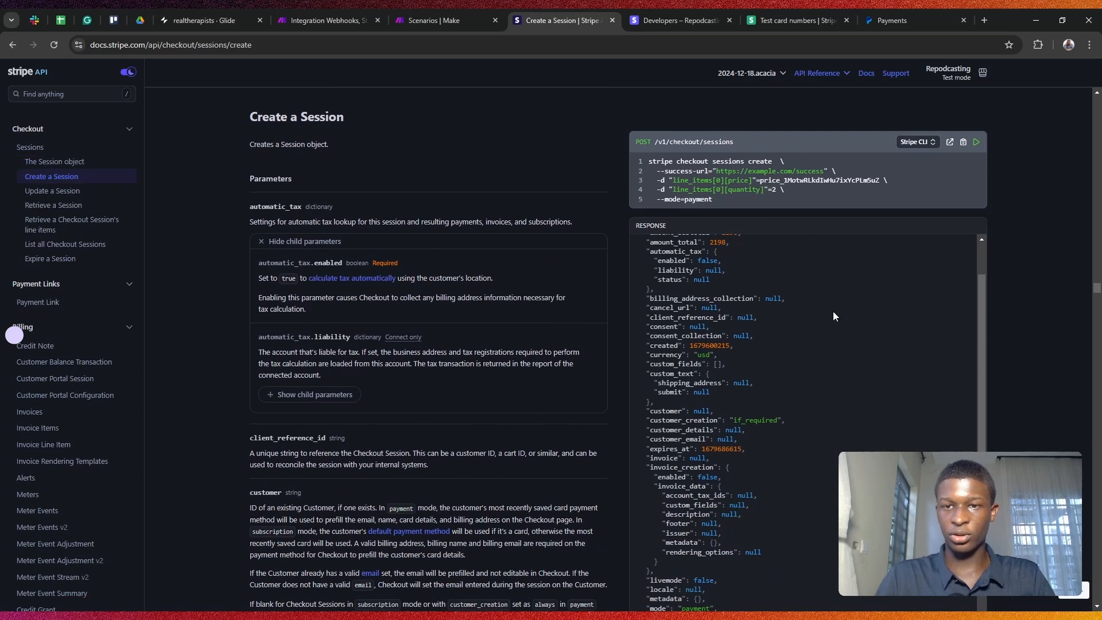
scroll(835, 304, "up", 2)
scroll(1055, 291, "down", 1)
scroll(758, 291, "down", 4)
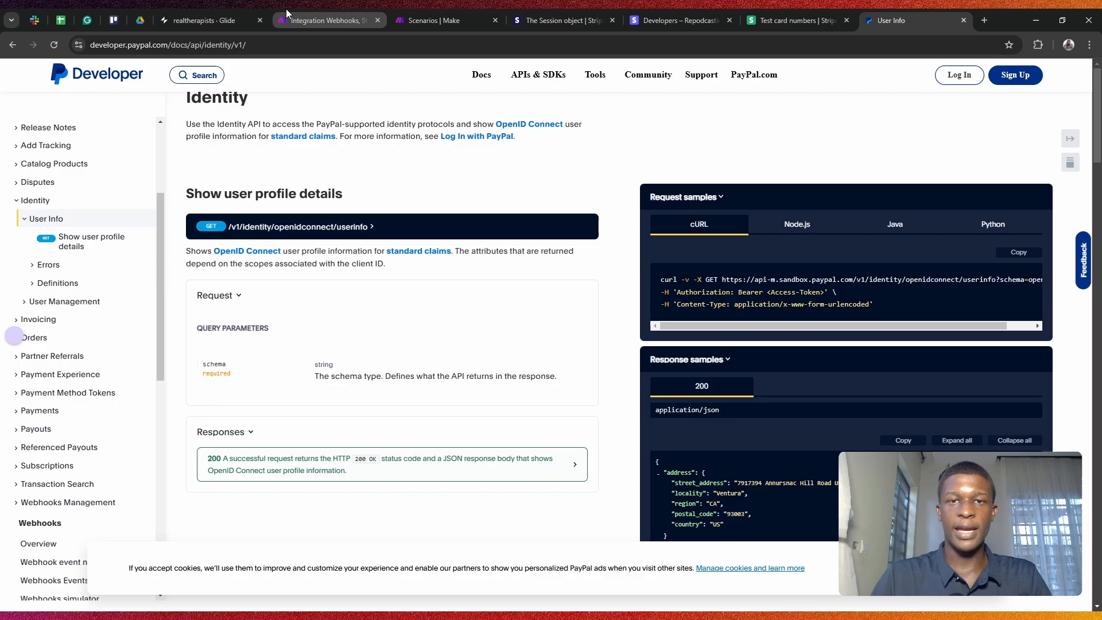
Step: Check the Make scenario and Stripe Session docs, then switch to Glide's Payment workflow webhook
left_click(268, 13)
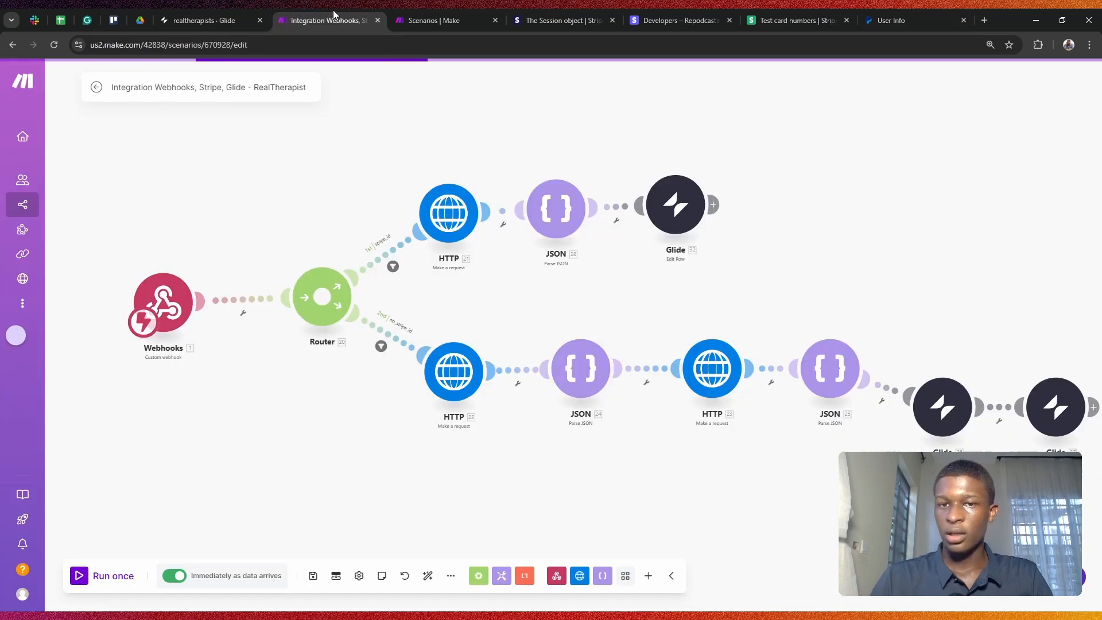
left_click(591, 13)
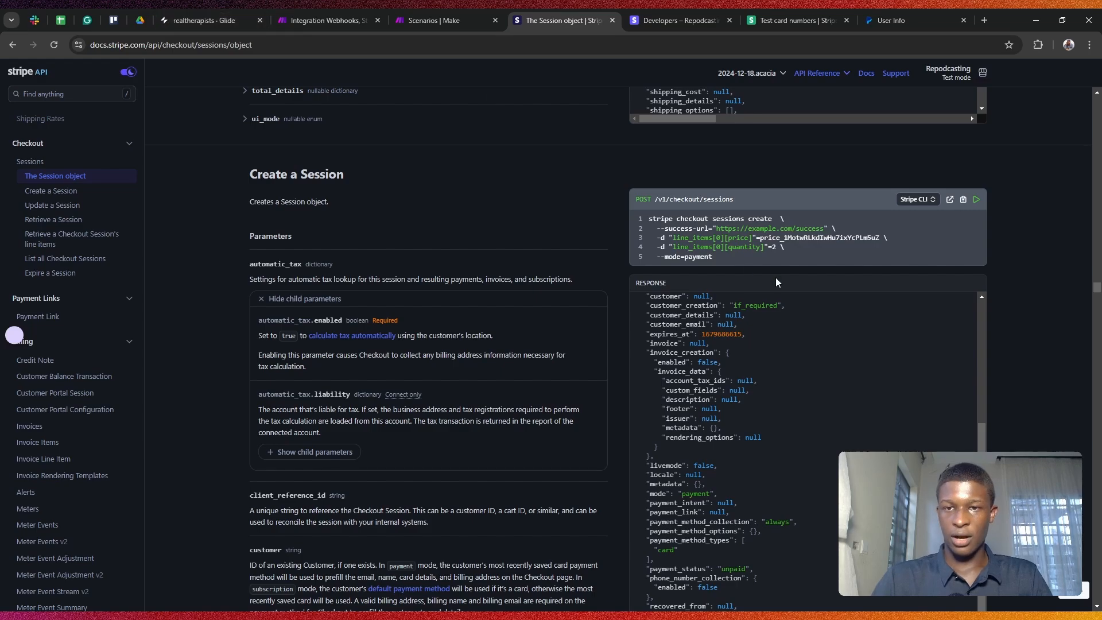
scroll(776, 277, "down", 1)
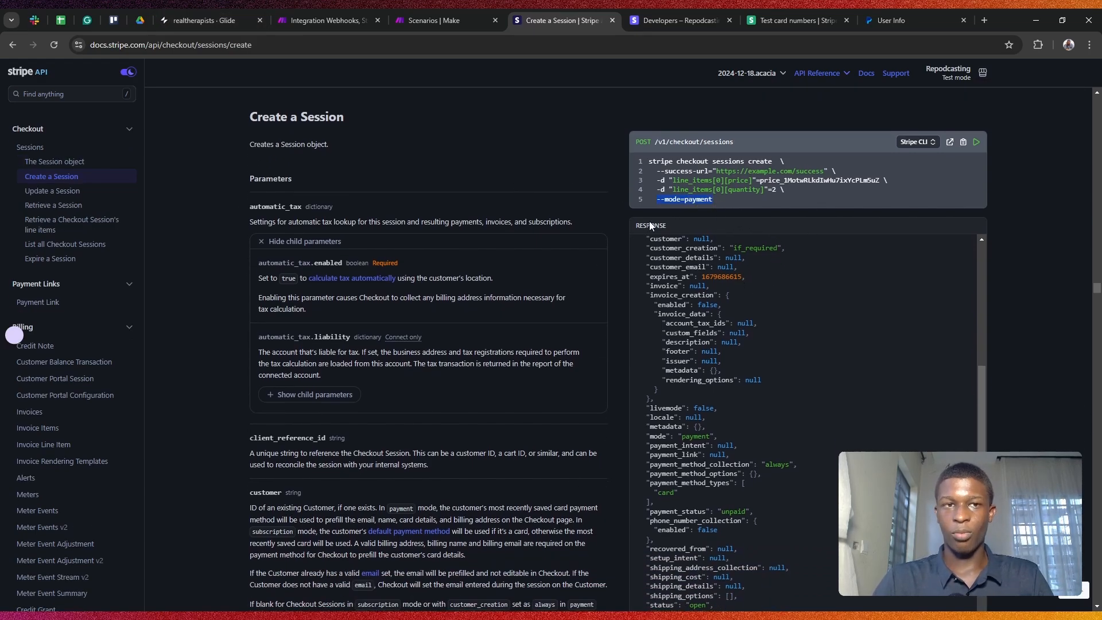
left_click(204, 20)
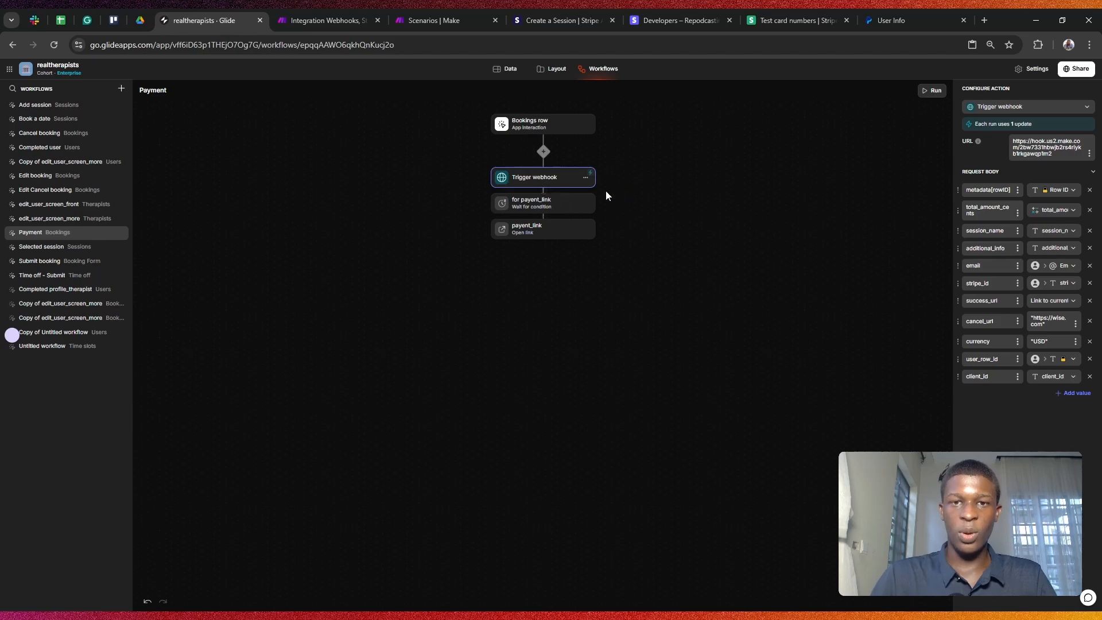
left_click(316, 13)
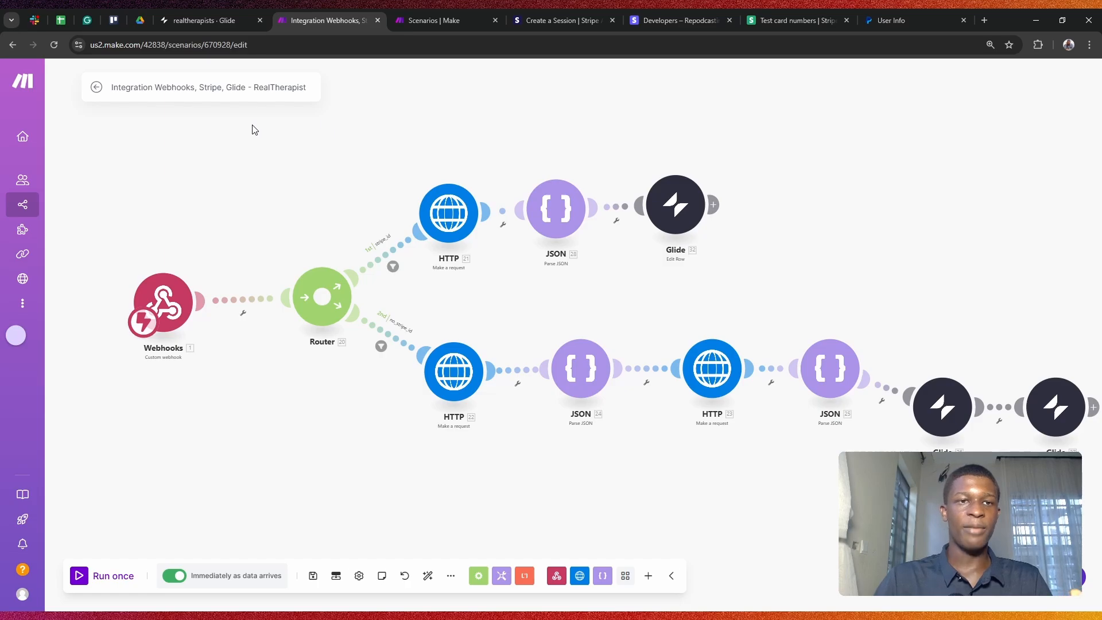
left_click(185, 12)
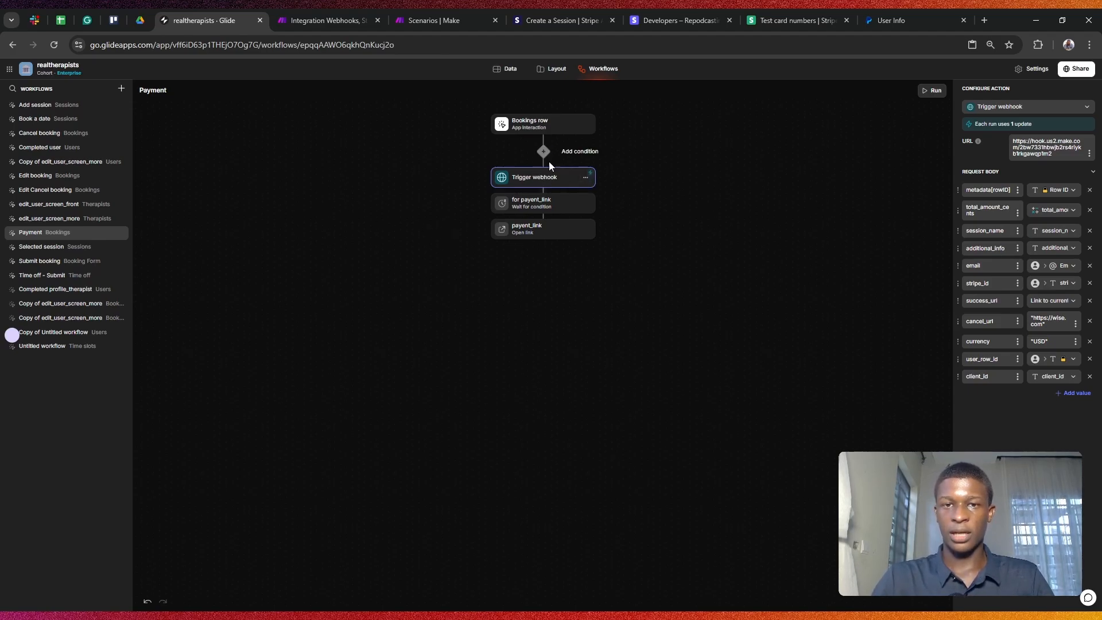
Step: Browse 'web' actions after the Trigger webhook without adding one, then switch to the Make scenario
left_click(543, 190)
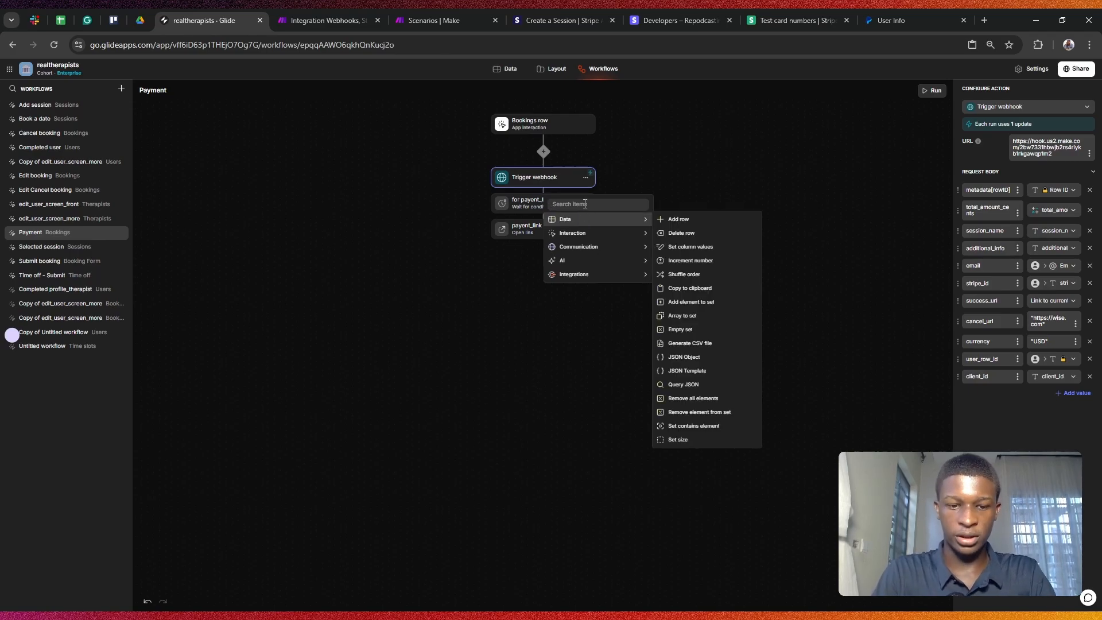
type("web")
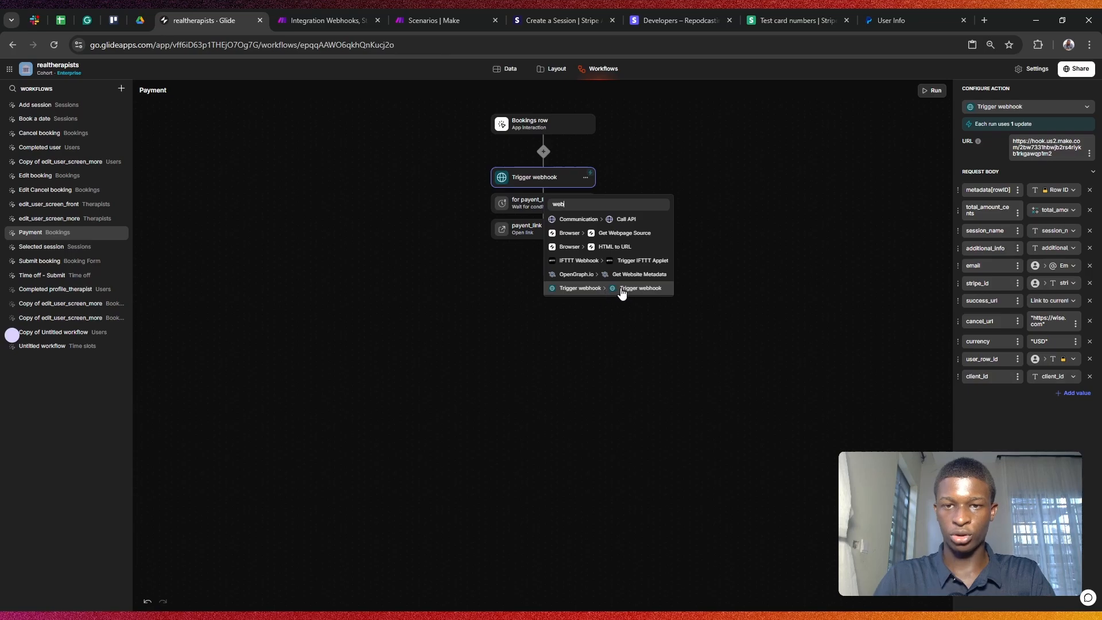
left_click(615, 367)
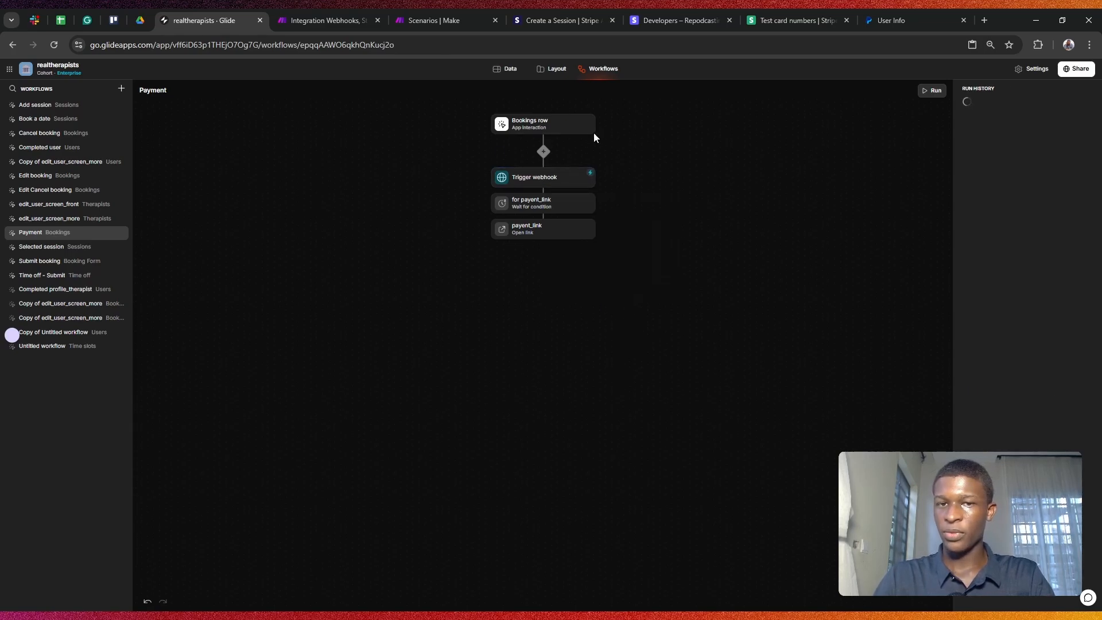
left_click(554, 177)
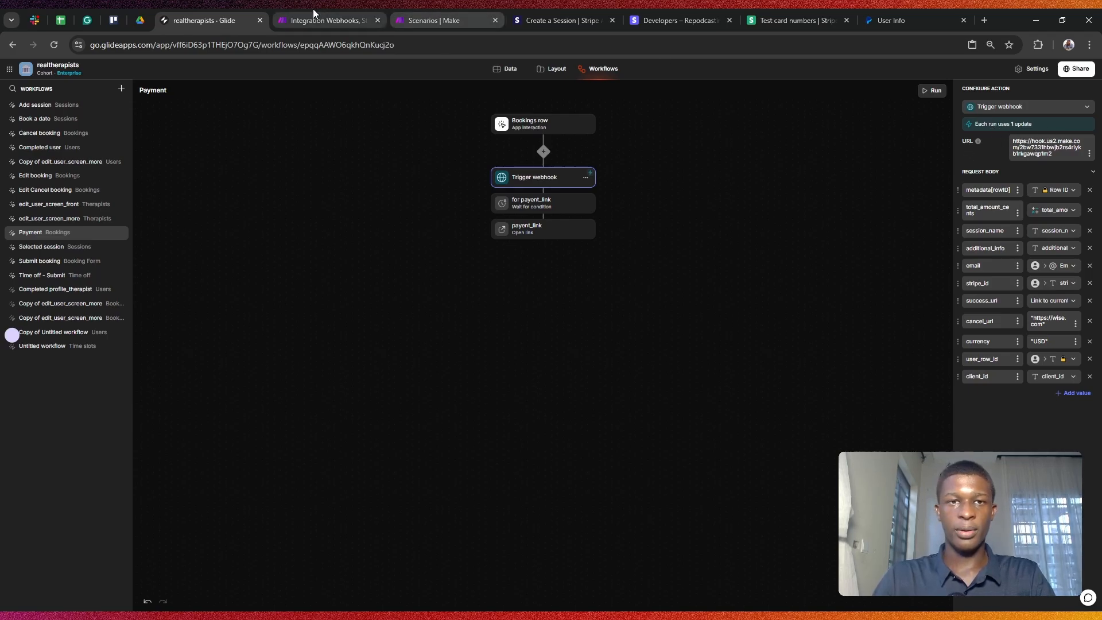
left_click(293, 13)
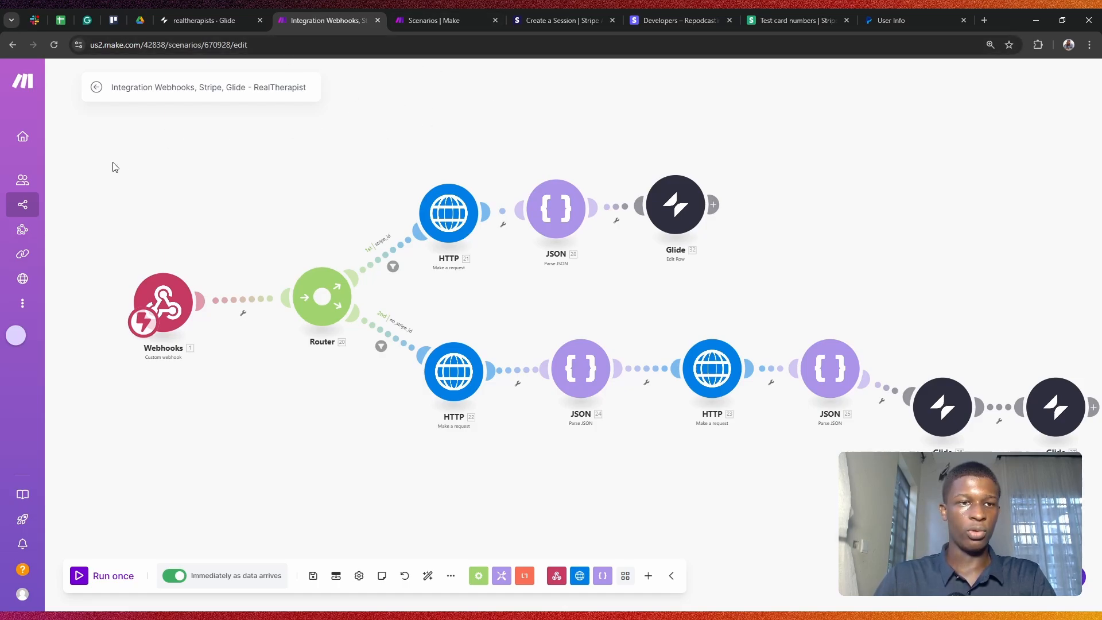
Step: Add a Webhooks Custom webhook trigger to the new Make scenario
mouse_move(22, 184)
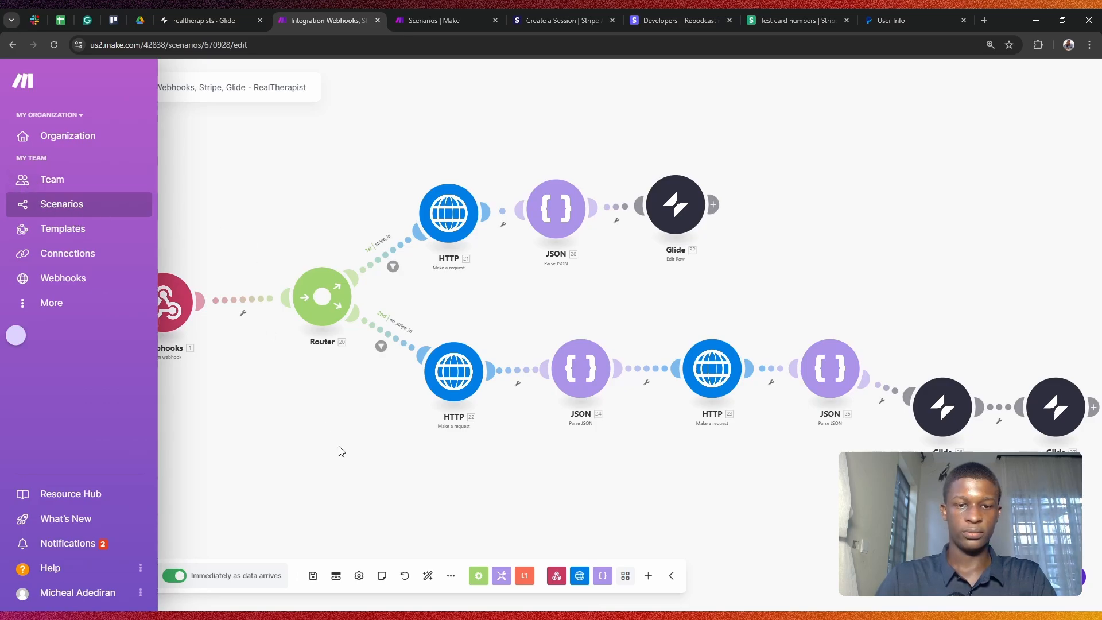
key("alt+Tab")
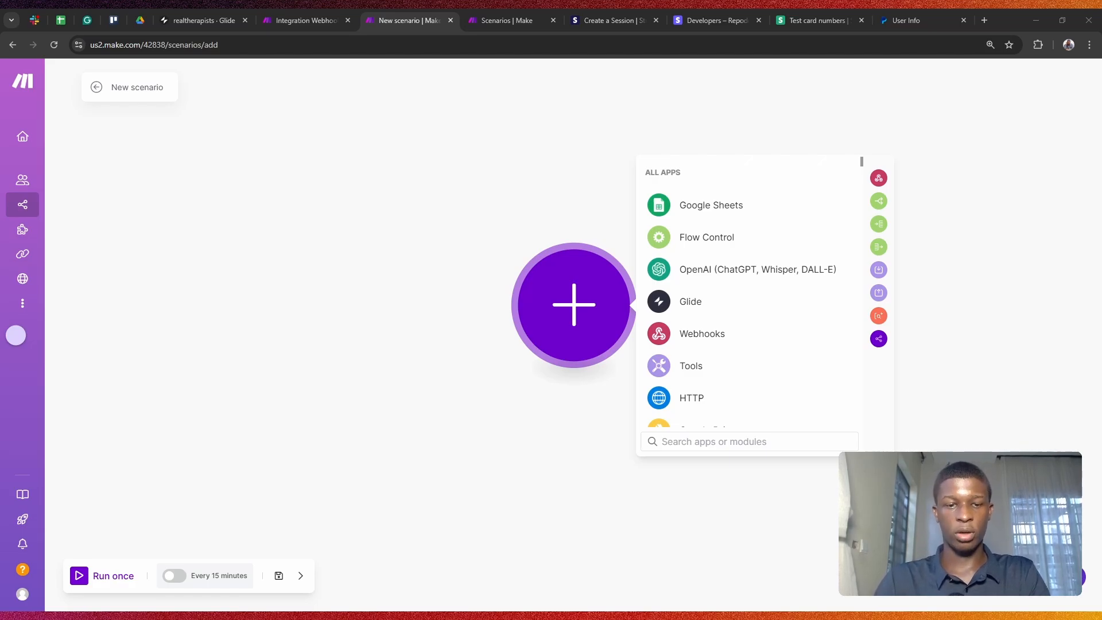
key("alt+Tab")
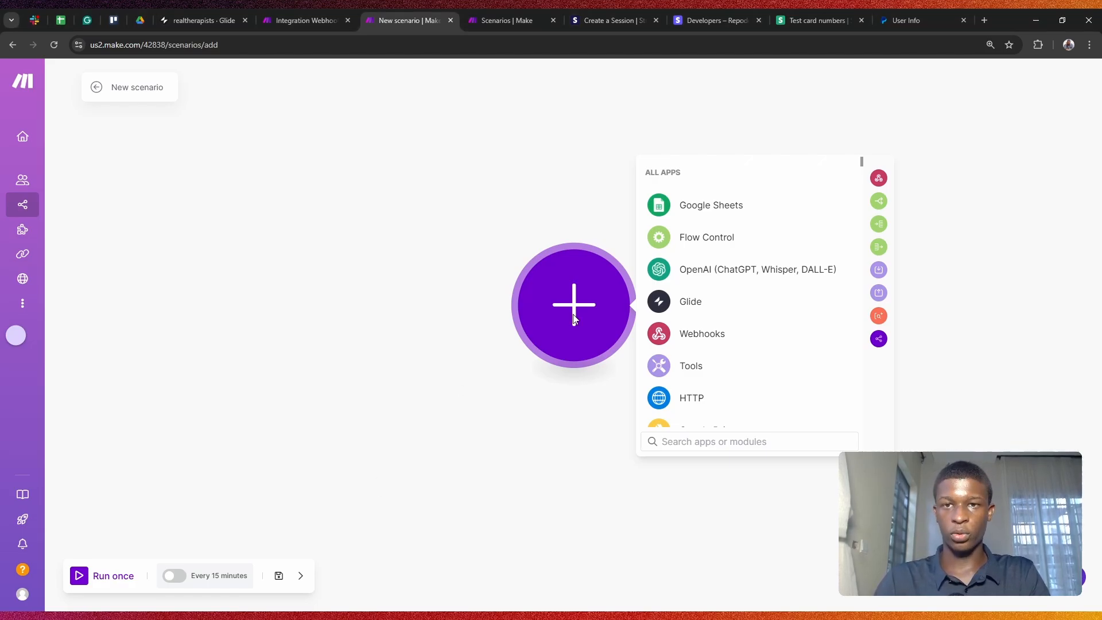
left_click(702, 334)
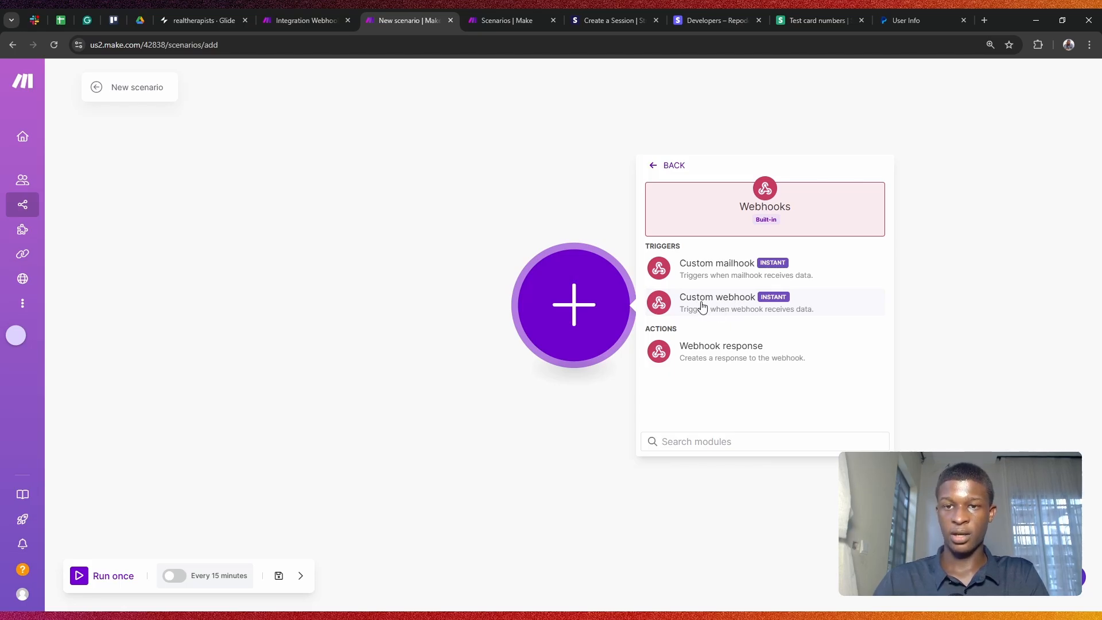
left_click(703, 307)
Step: Create a webhook named teststripeget, save it, and copy its address
left_click(719, 300)
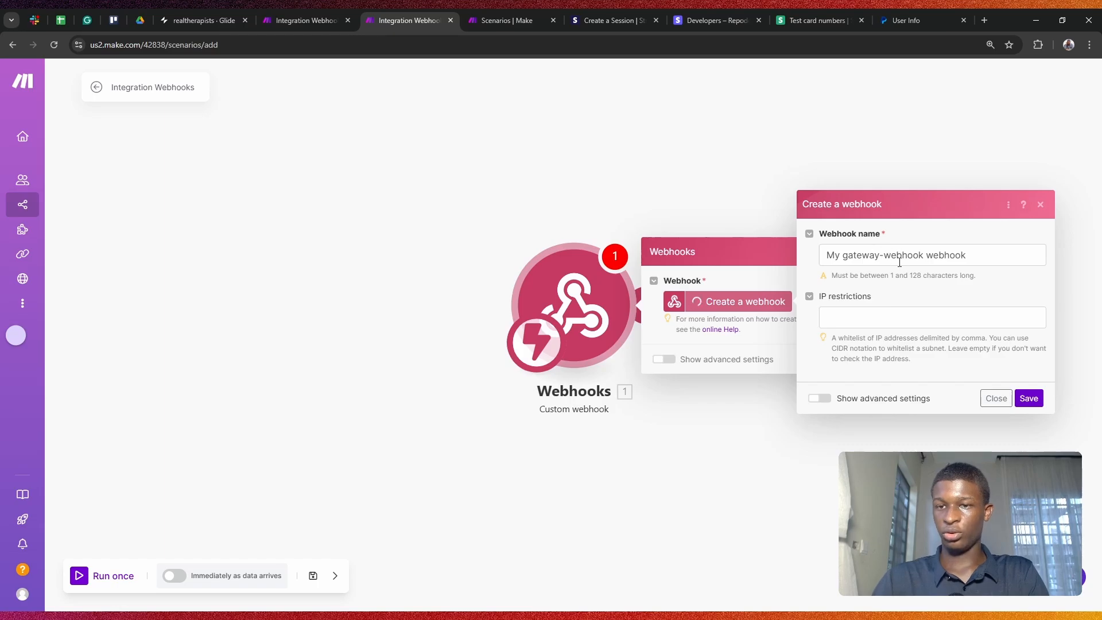
triple_click(873, 259)
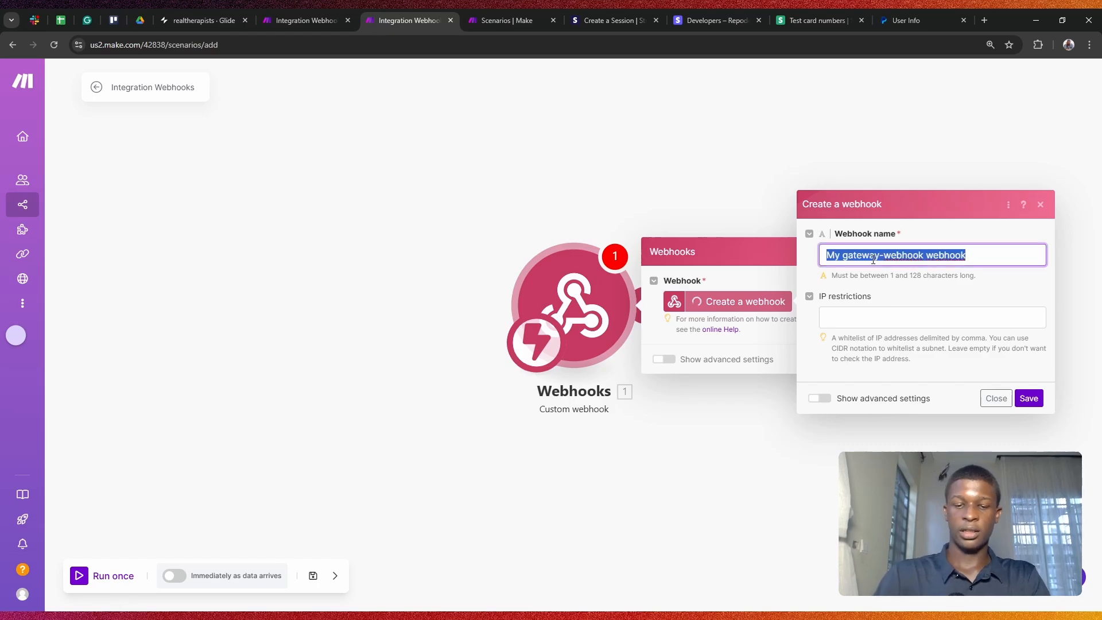
type("teststr")
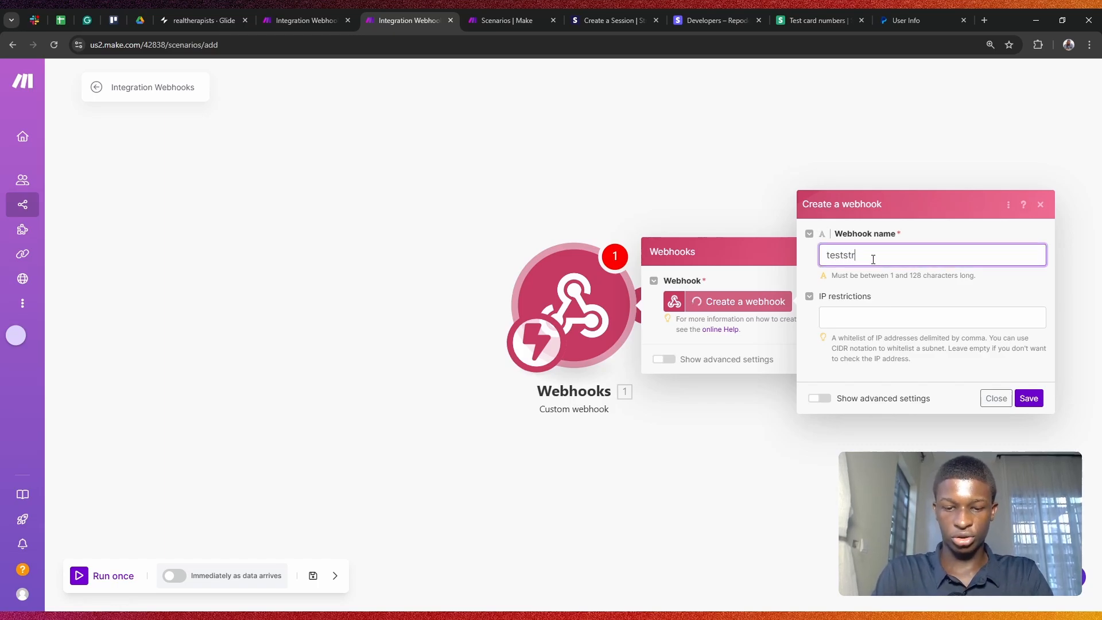
type("ipeget")
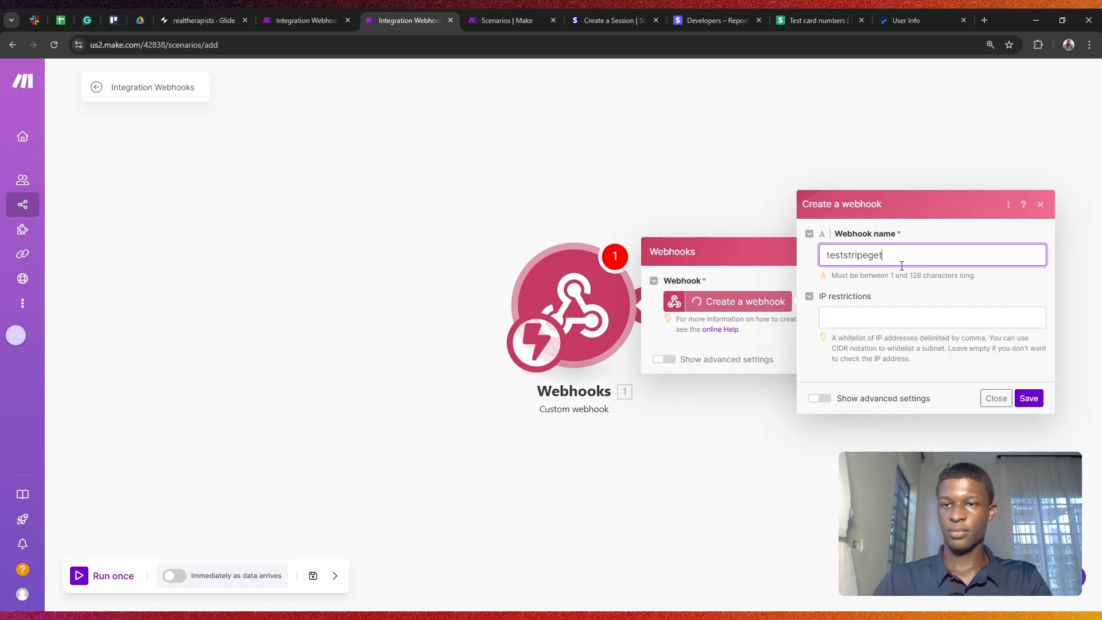
left_click(1037, 399)
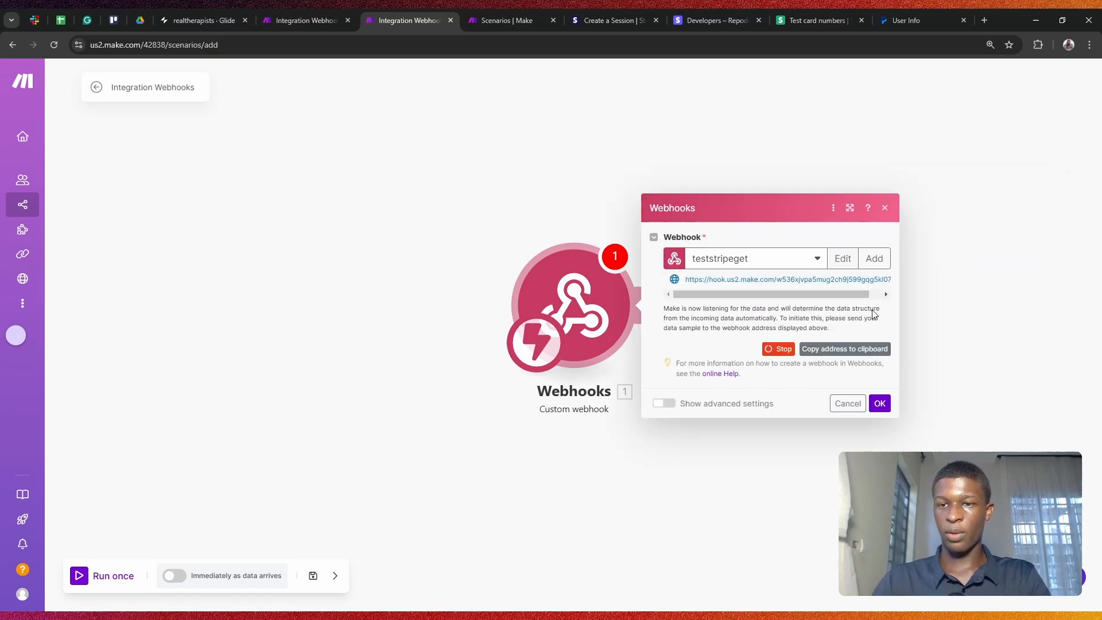
left_click(854, 351)
left_click(878, 404)
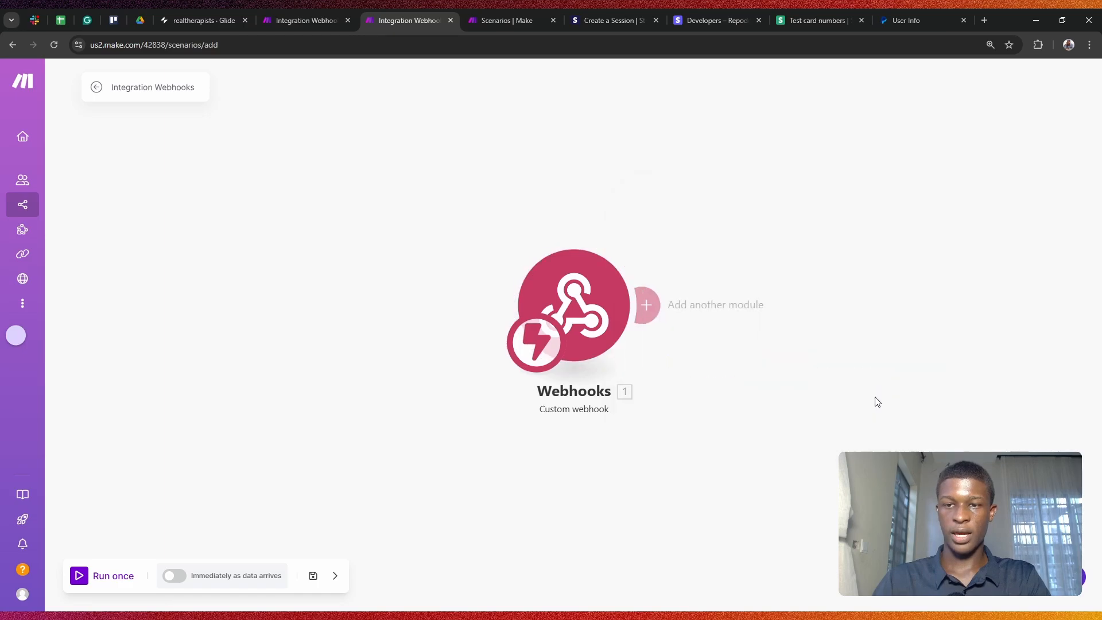
Step: Paste the copied teststripeget hook address into Glide's Trigger webhook URL, then return to Make
left_click(198, 21)
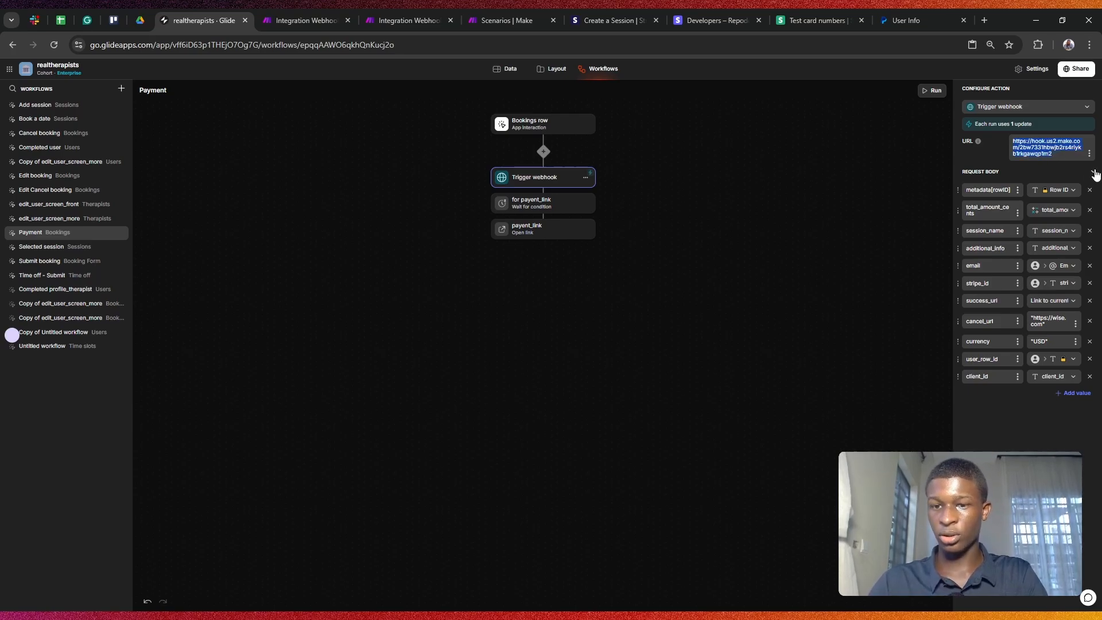
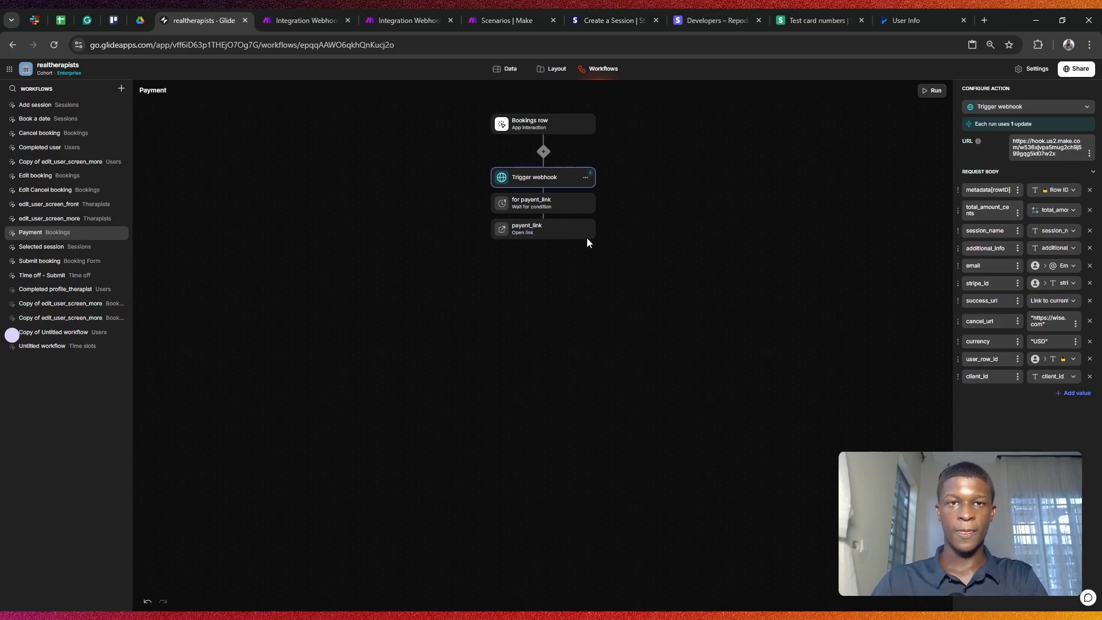
left_click(382, 13)
left_click(309, 12)
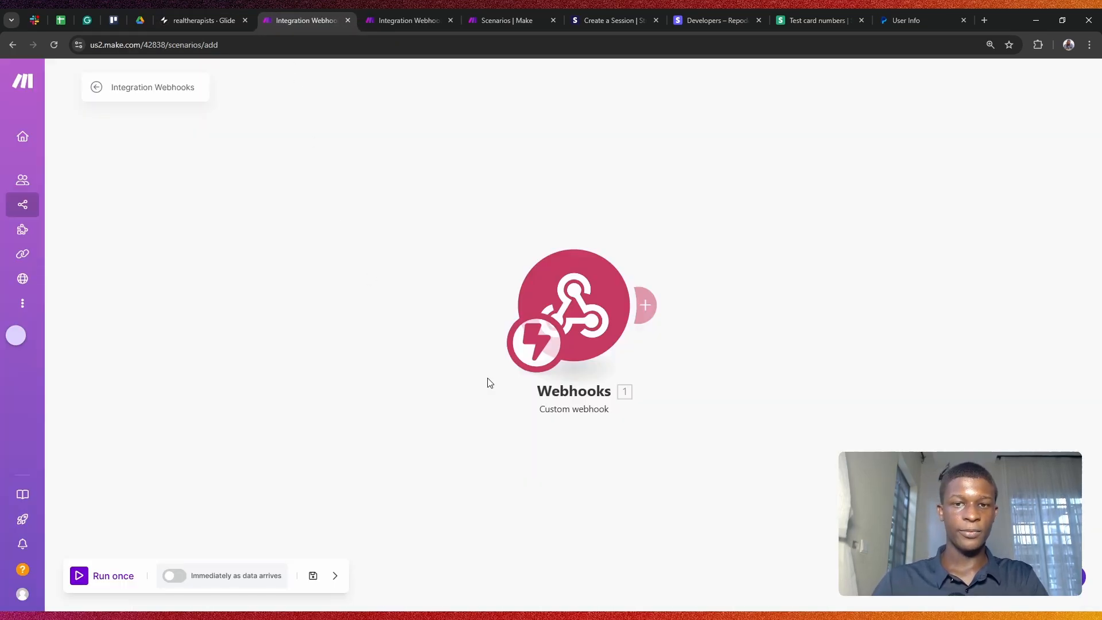
Step: Set the teststripeget Webhooks module to redetermine its data structure, then return to Glide
left_click(582, 325)
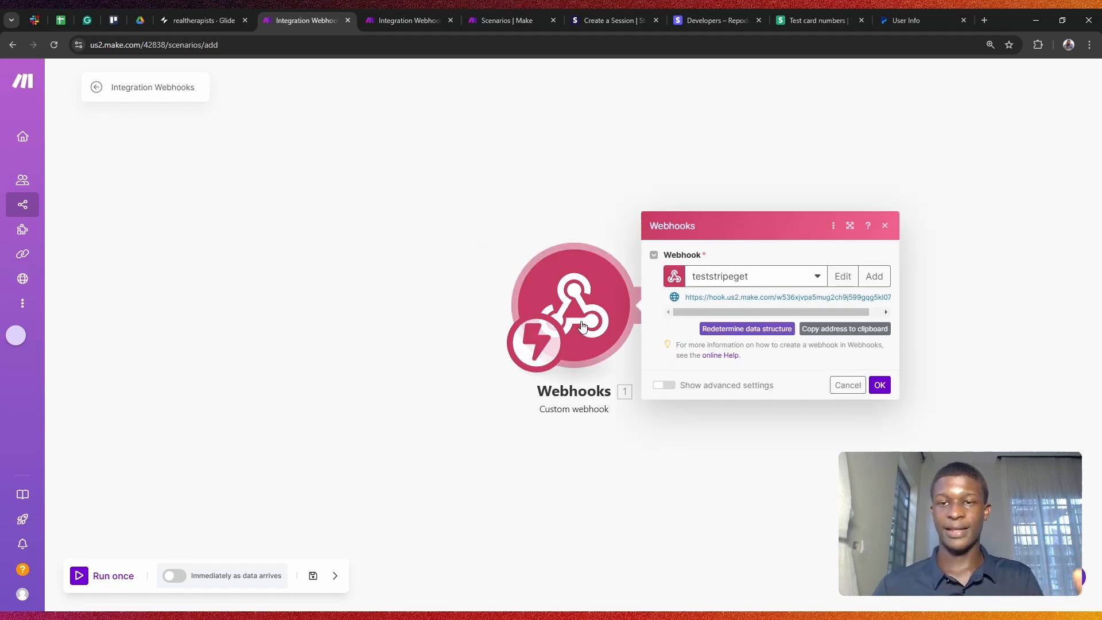
left_click(759, 330)
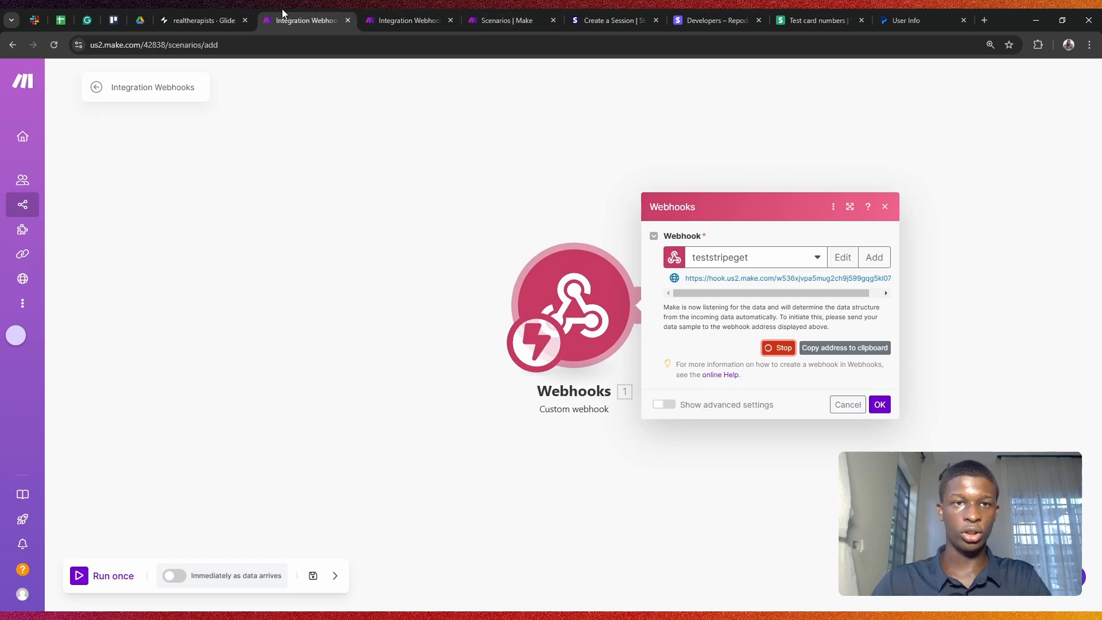
left_click(204, 20)
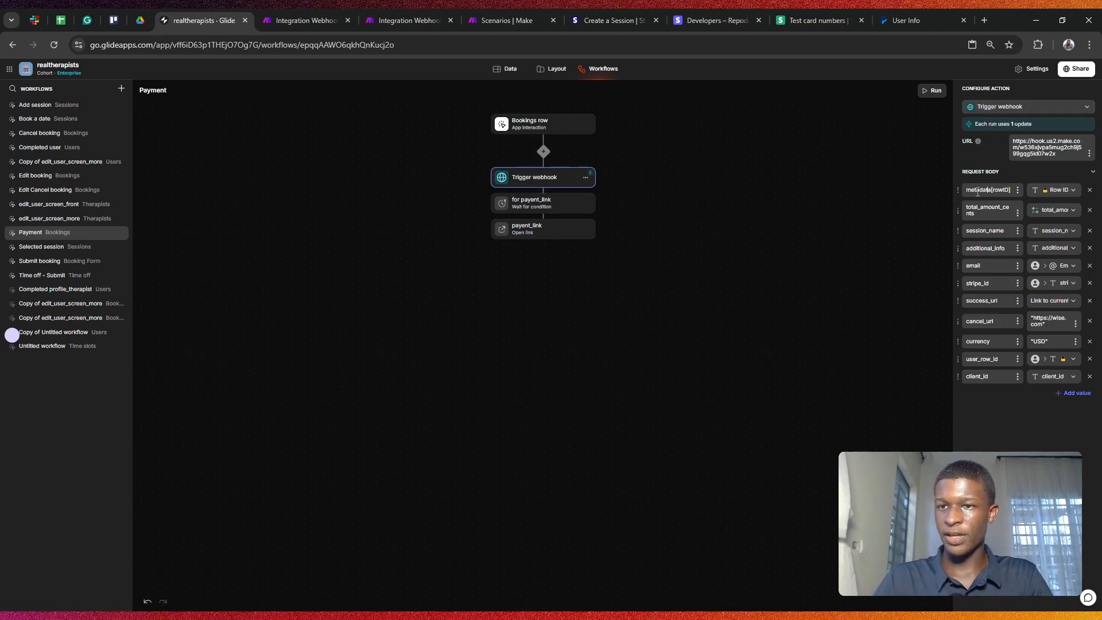
Step: Check the metadata row ID value choices, view the Bookings table, and return to Layout
left_click(1042, 192)
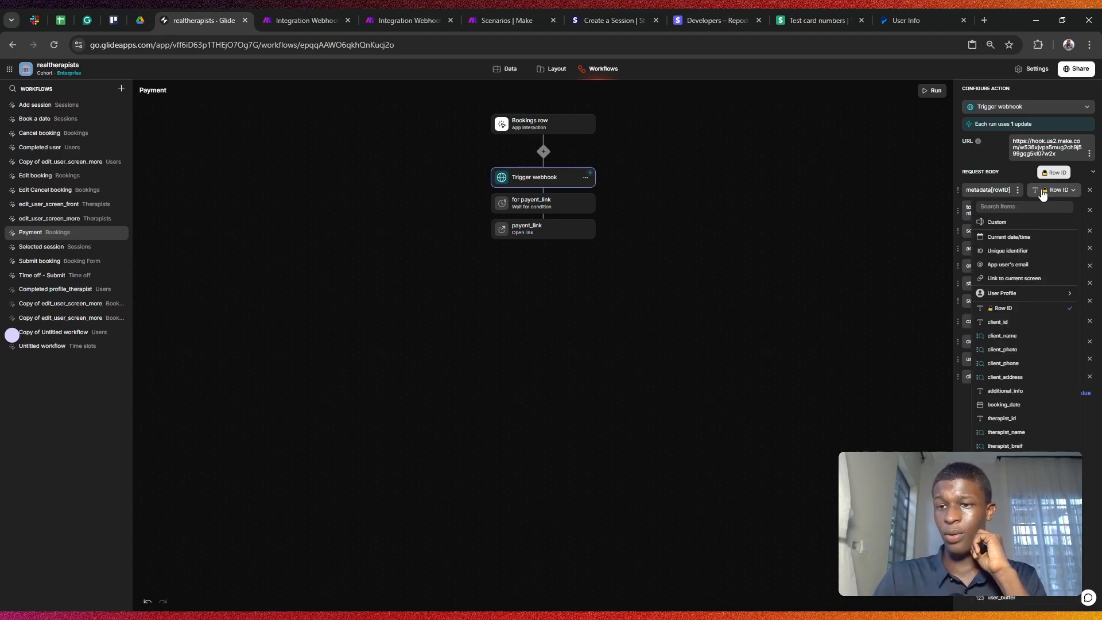
left_click(1039, 193)
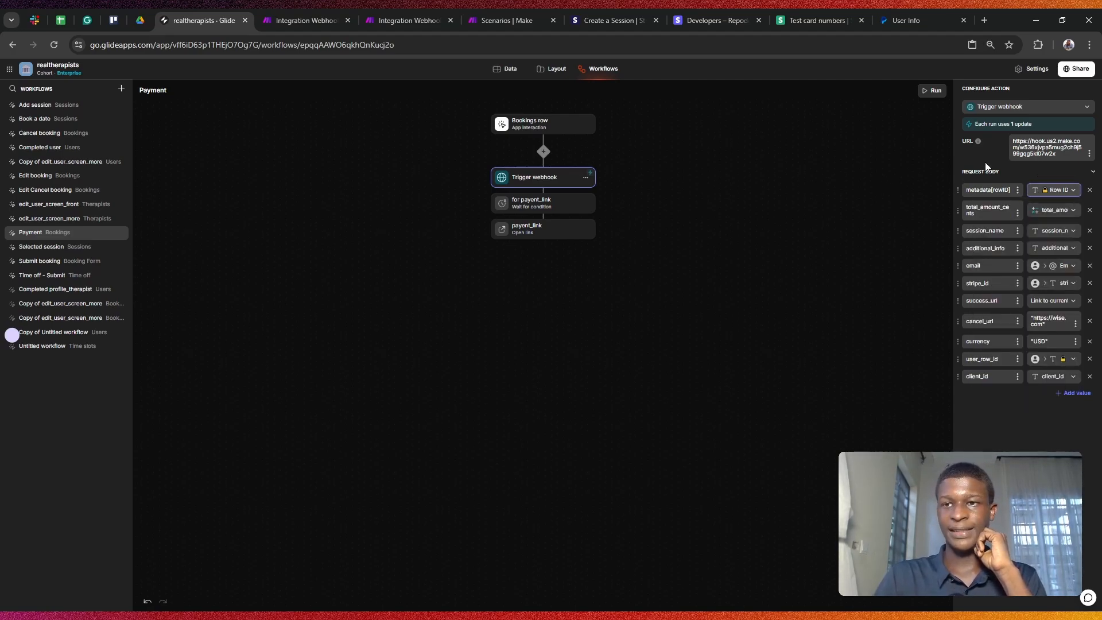
left_click(536, 75)
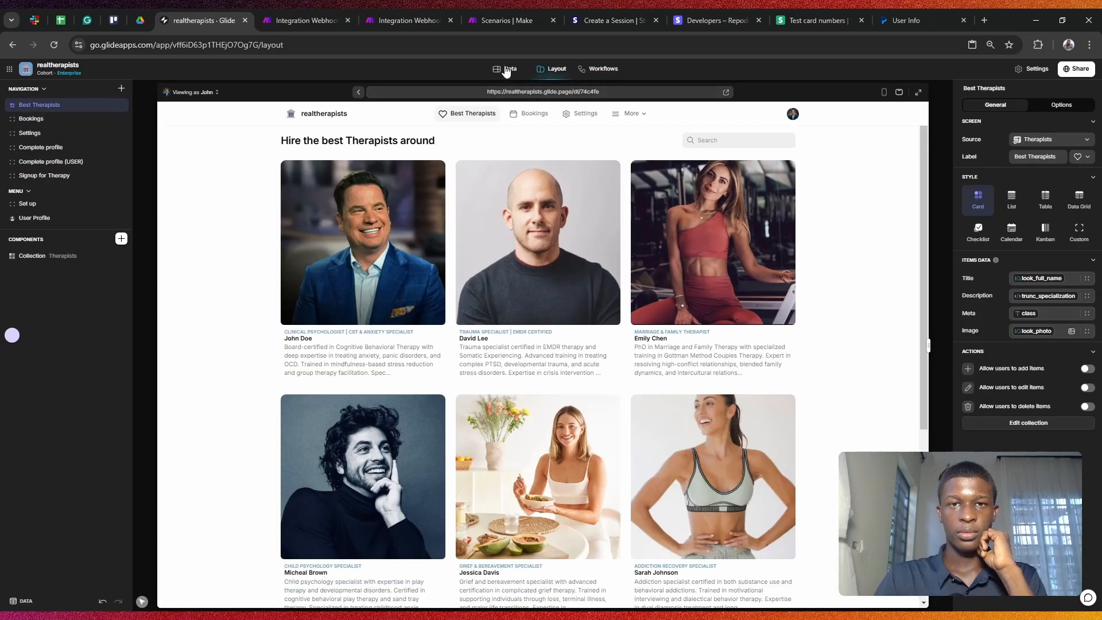
left_click(506, 70)
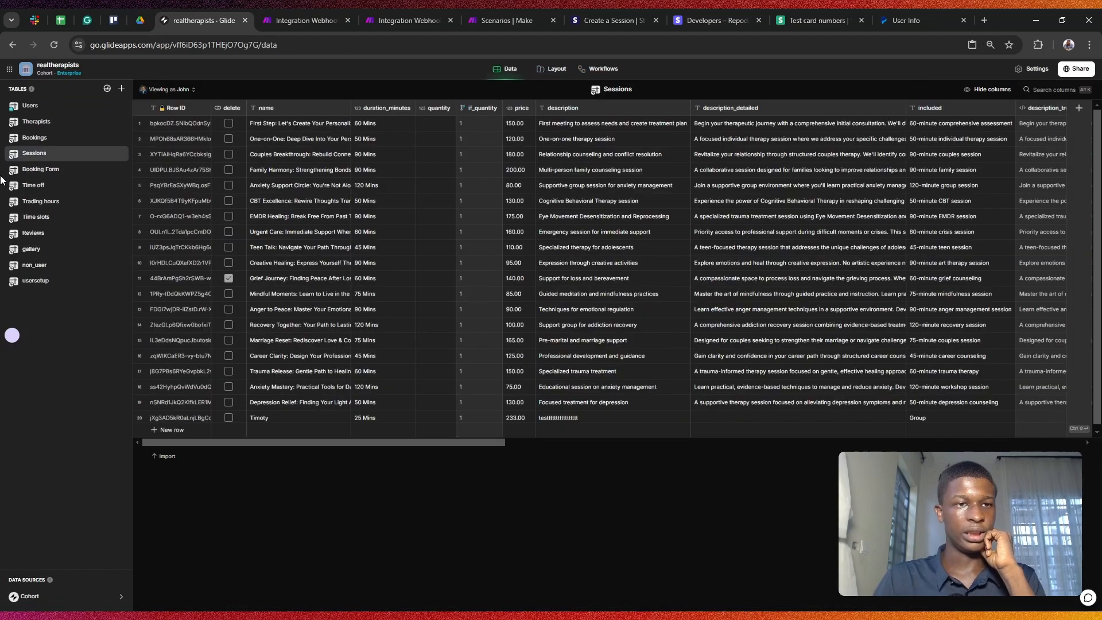
left_click(48, 139)
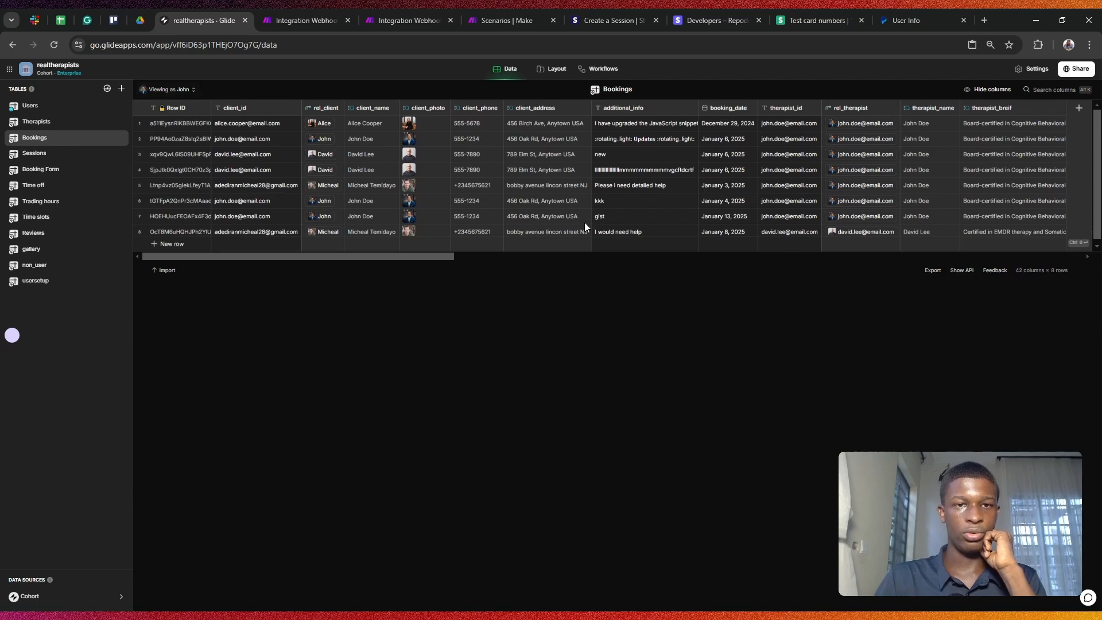
left_click(552, 70)
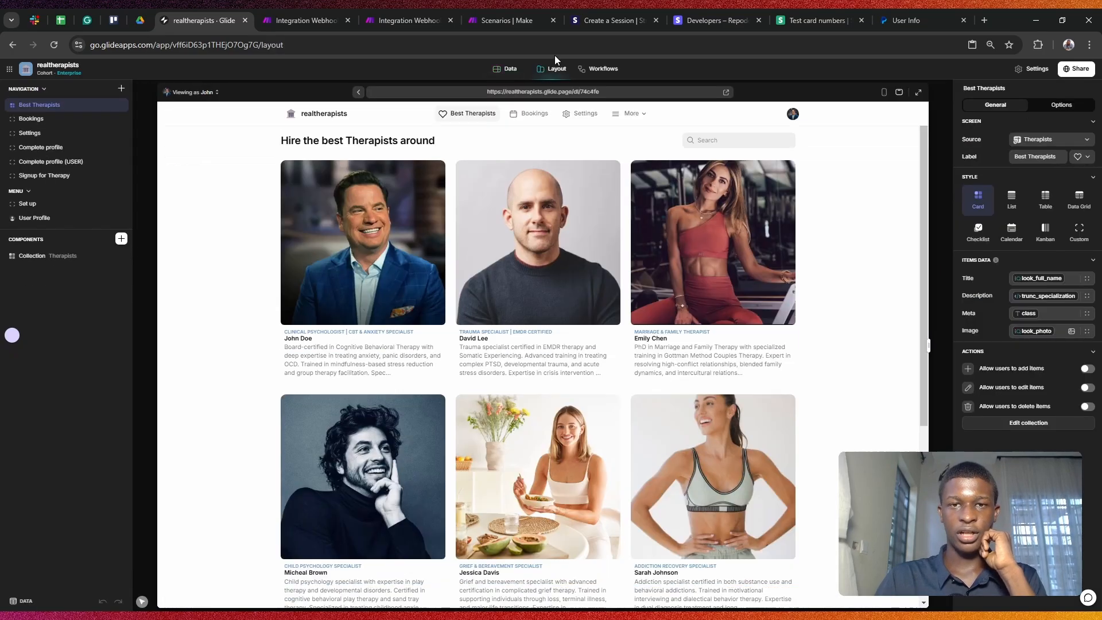
Step: Book the first therapist's Creative Healing session for January 13 at 10:20 AM
left_click(379, 230)
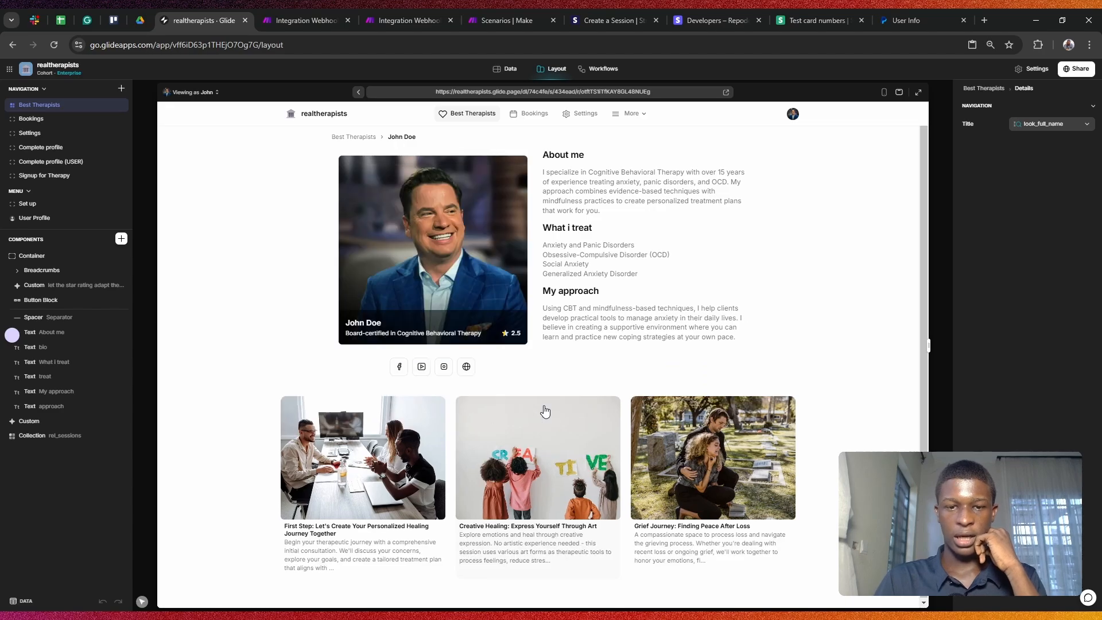
left_click(544, 412)
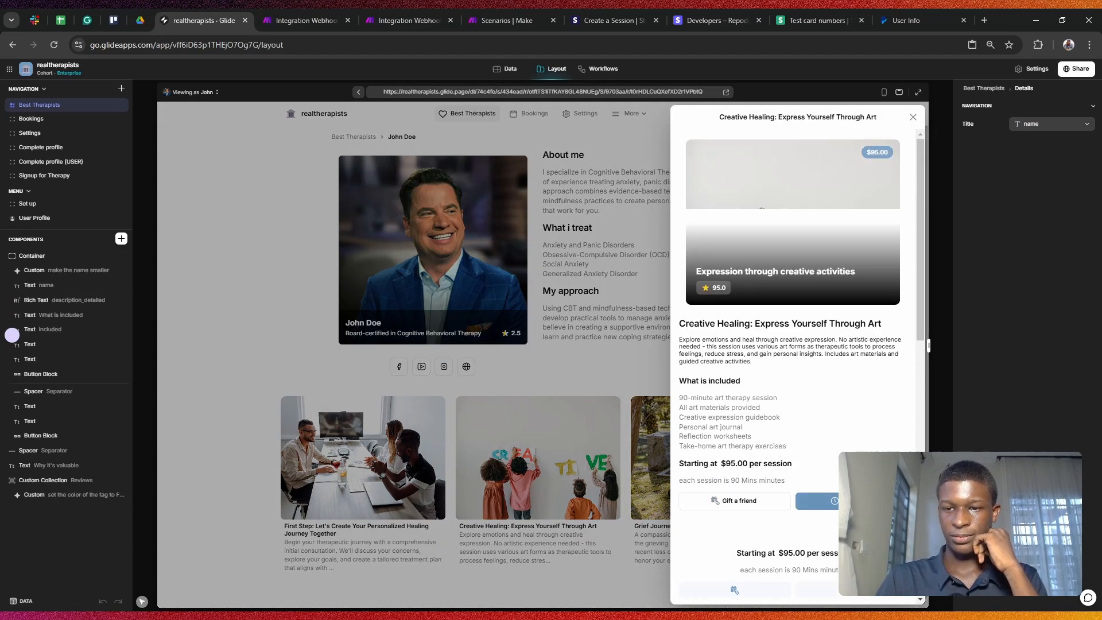
left_click(846, 501)
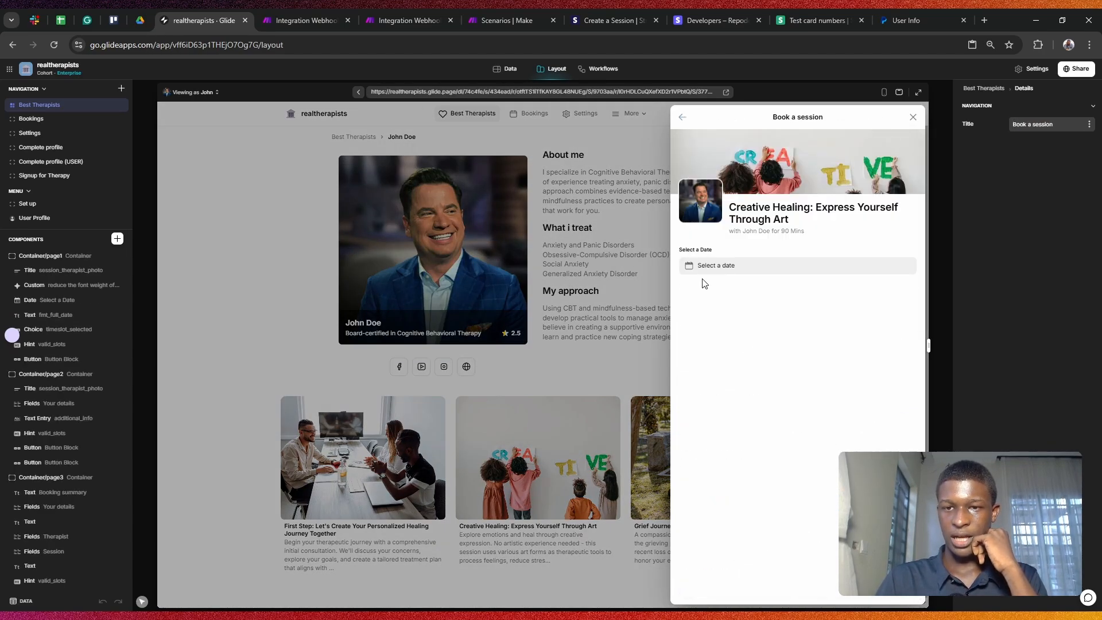
left_click(711, 320)
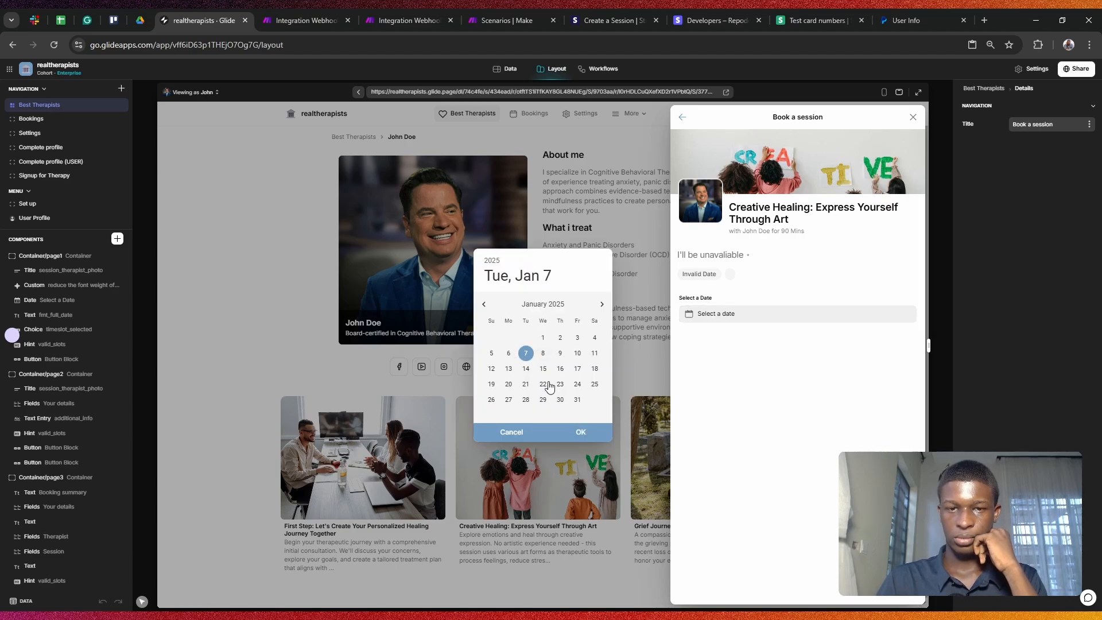
left_click(509, 368)
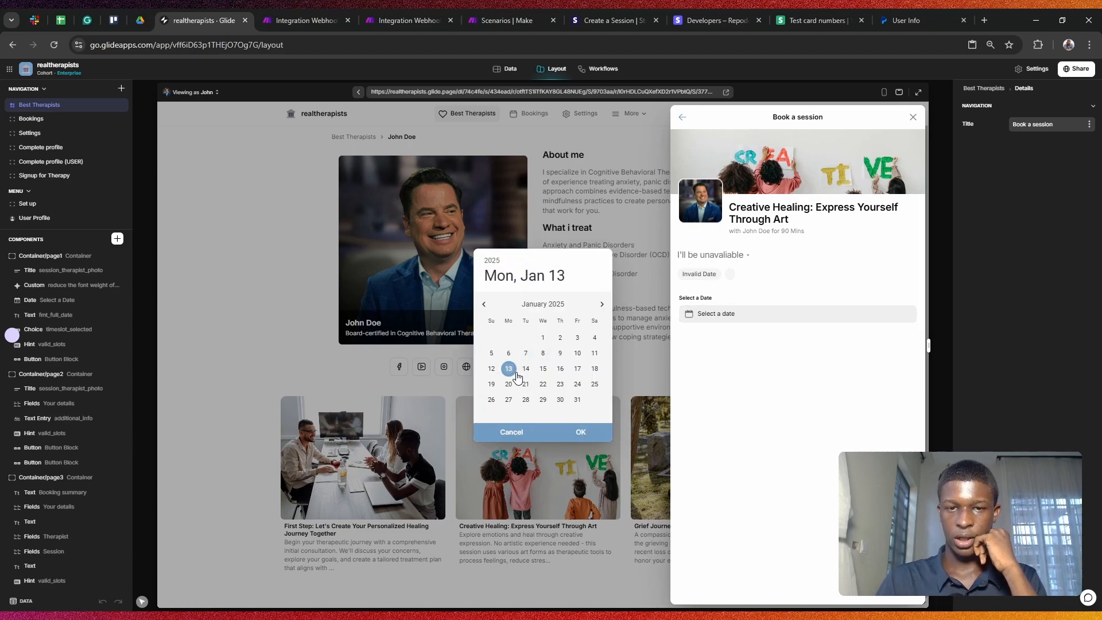
left_click(581, 432)
left_click(725, 319)
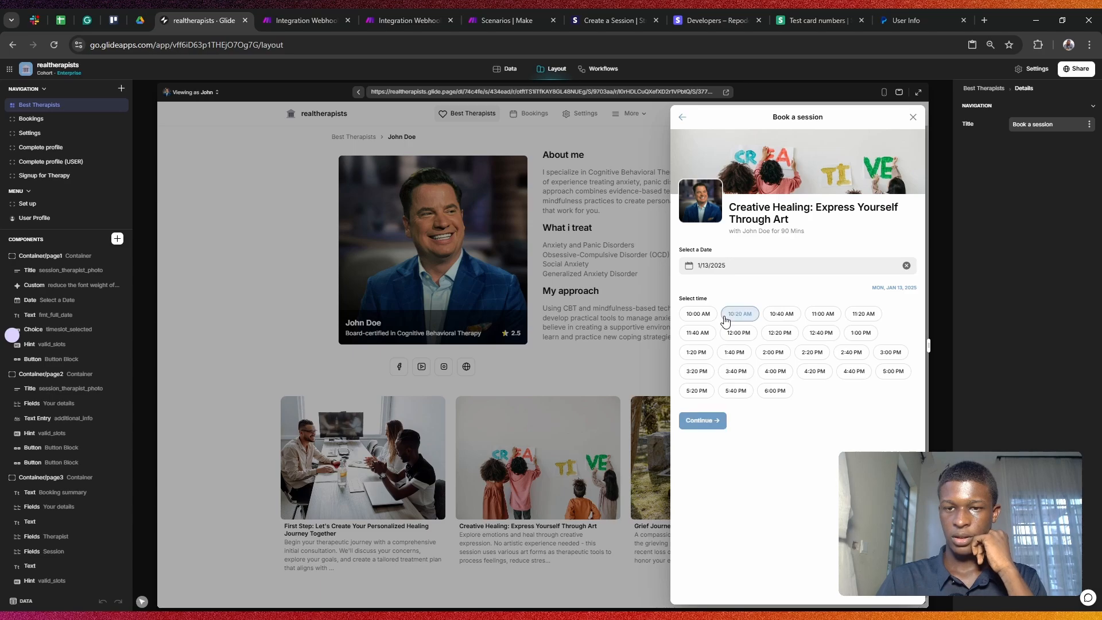
left_click(698, 423)
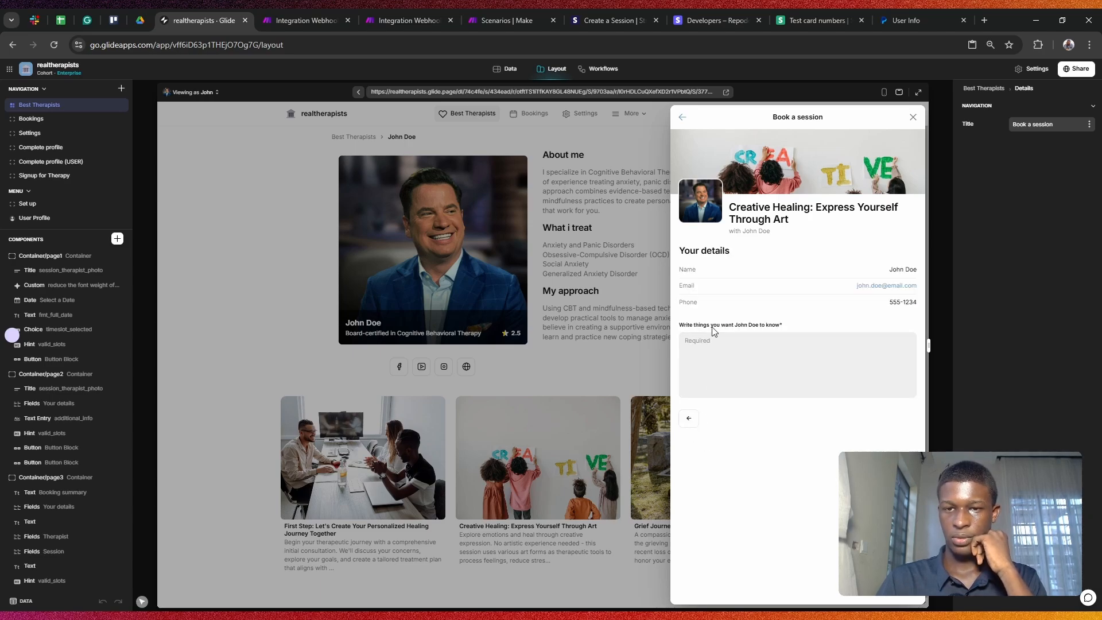
Step: Add the note 'help please', confirm the booking, and reach the payment step
left_click(718, 345)
type("help pleas")
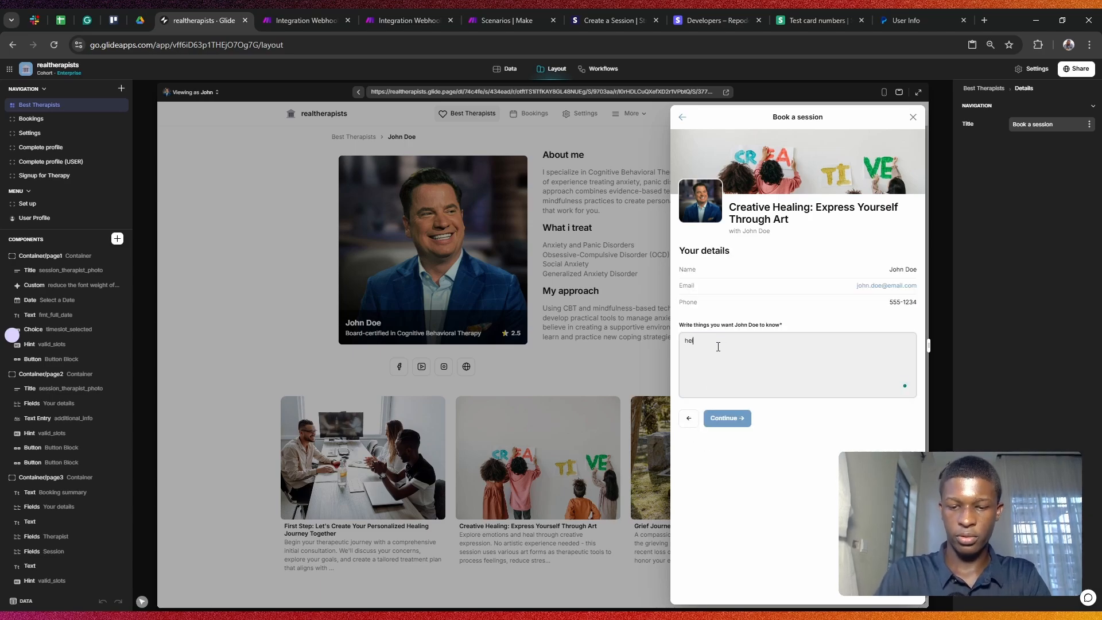
type("e")
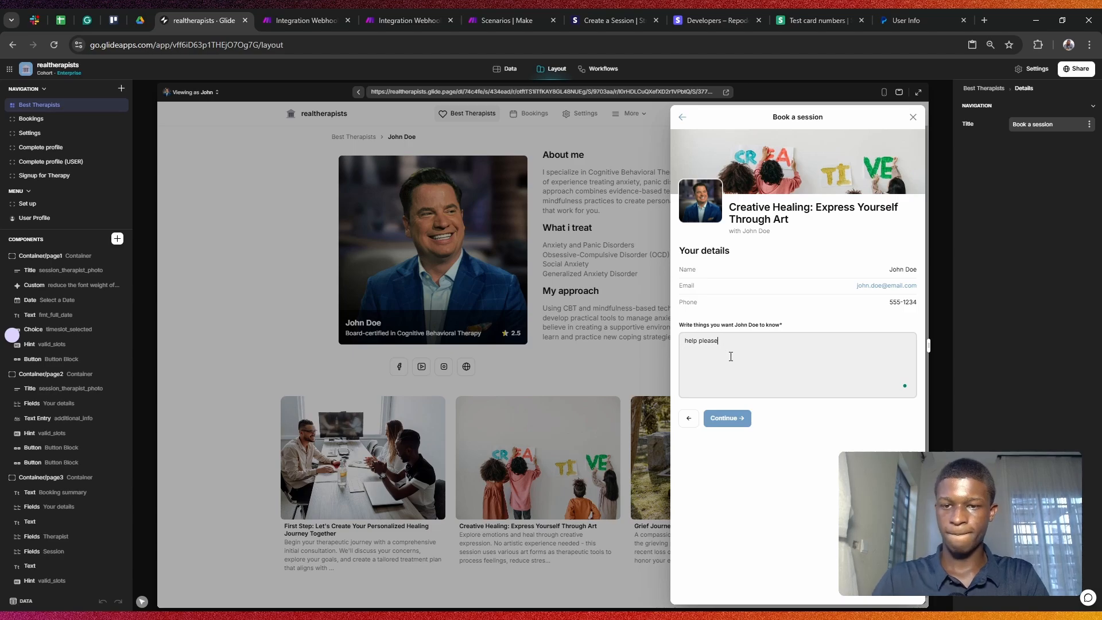
left_click(730, 420)
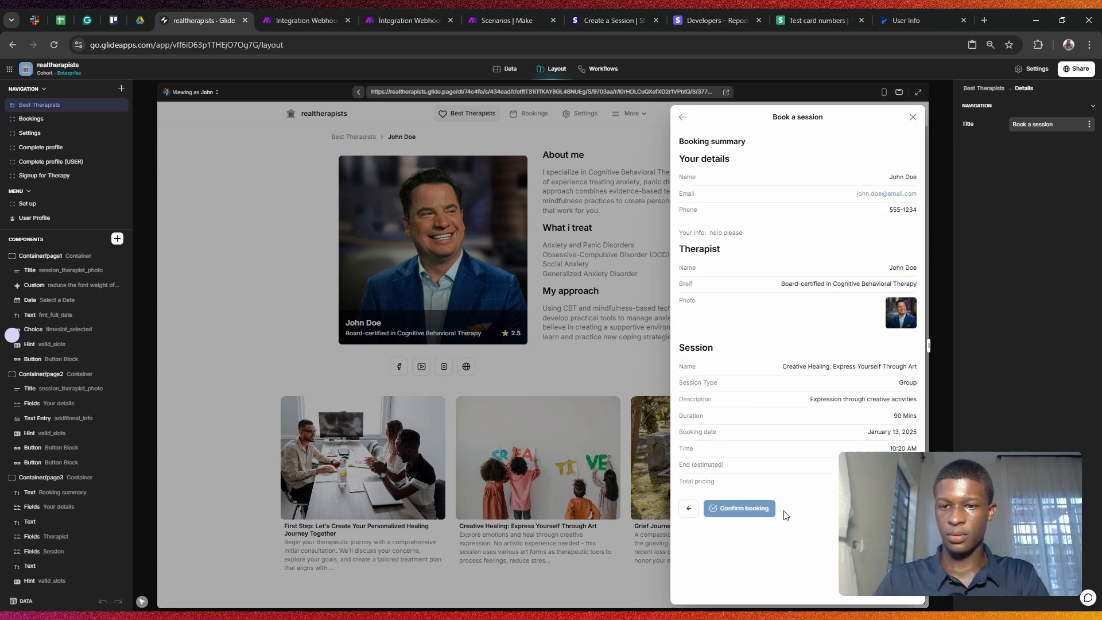
left_click(753, 513)
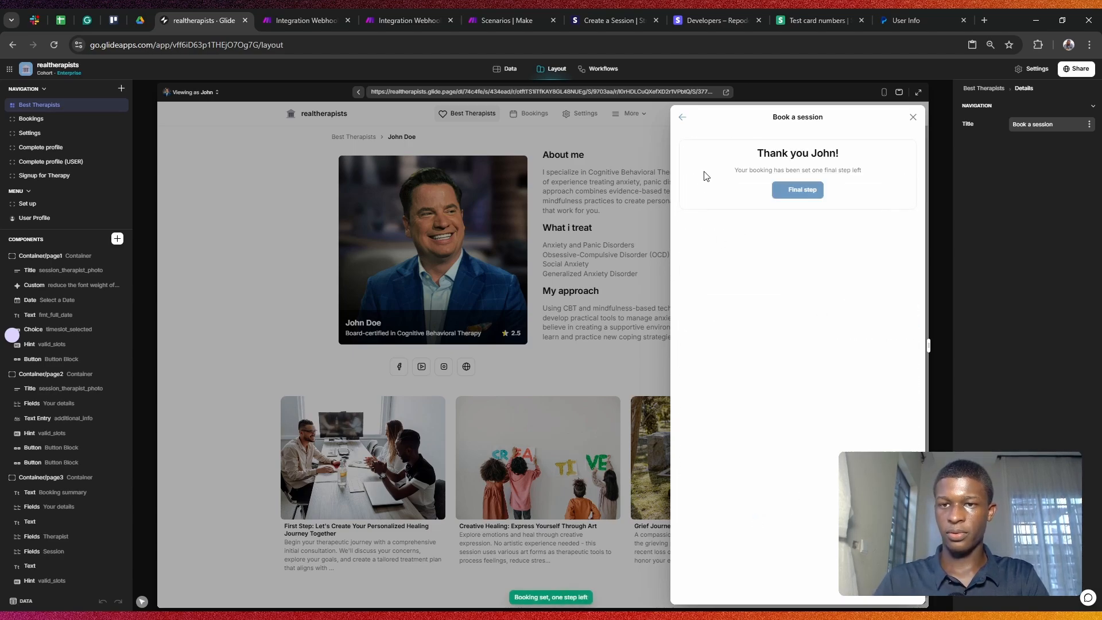
left_click(801, 190)
Step: Inspect the booking row's status, date_paid and booking_start values in the DATA panel
scroll(834, 214, "down", 1)
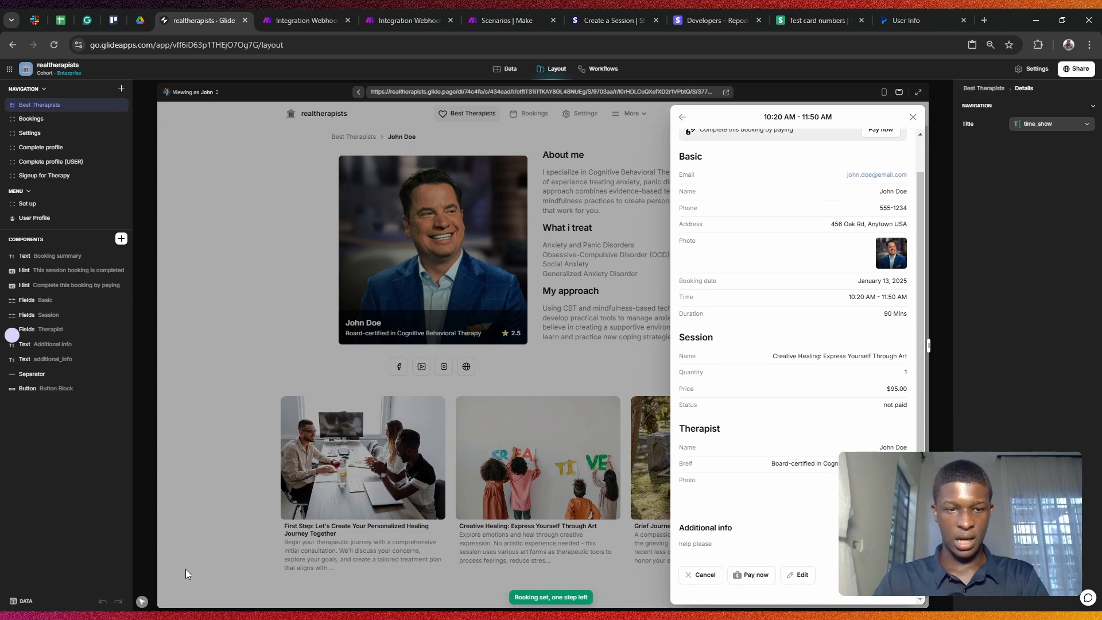
left_click(23, 601)
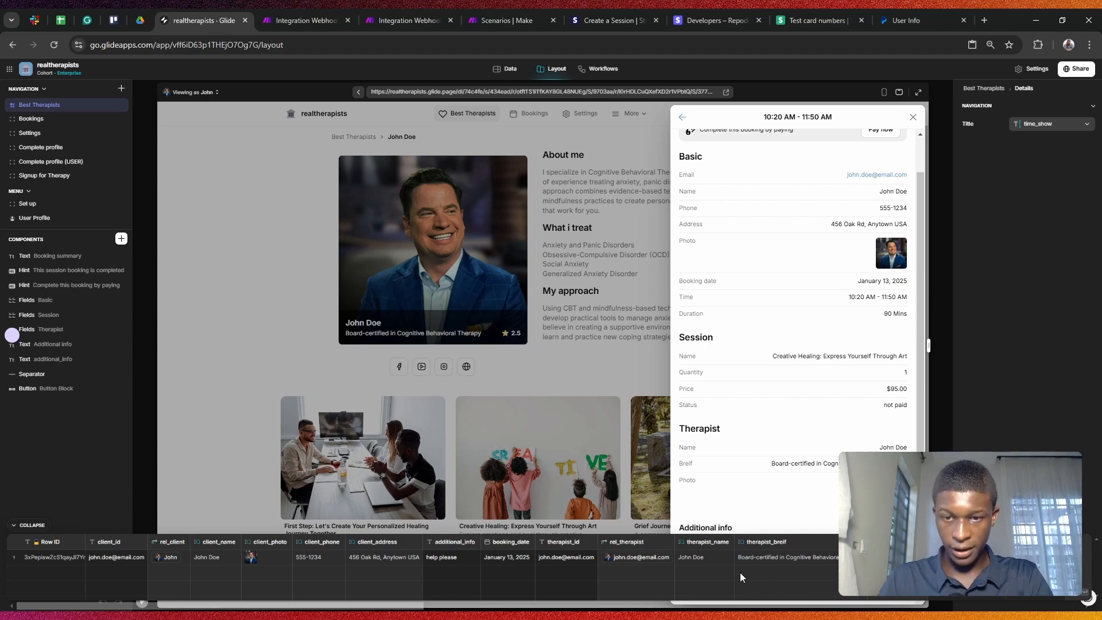
scroll(423, 568, "right", 10)
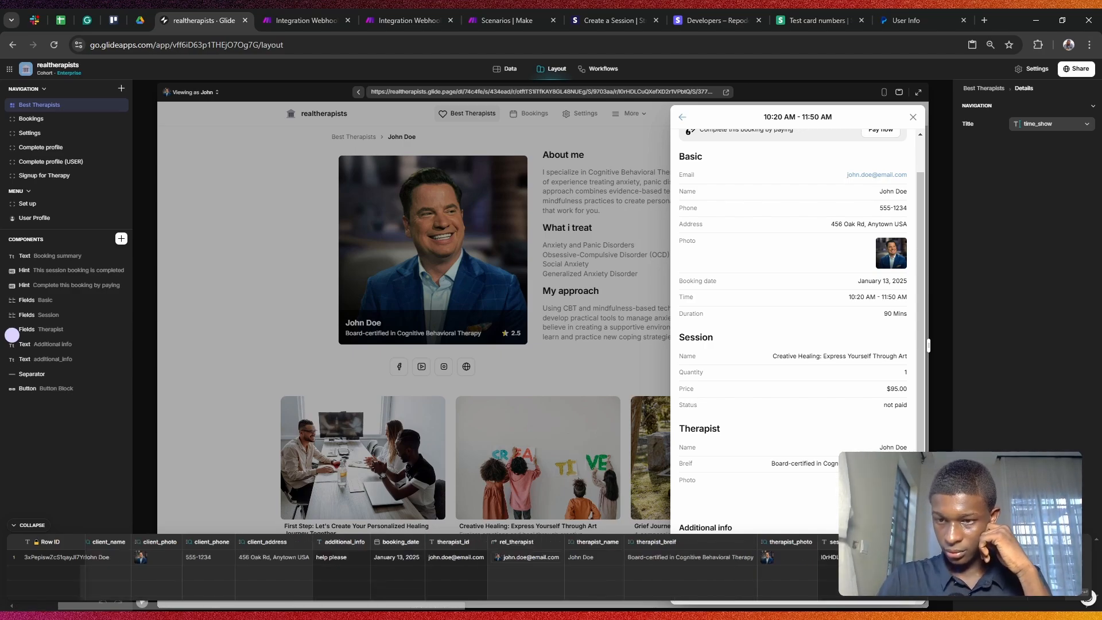
scroll(422, 568, "right", 10)
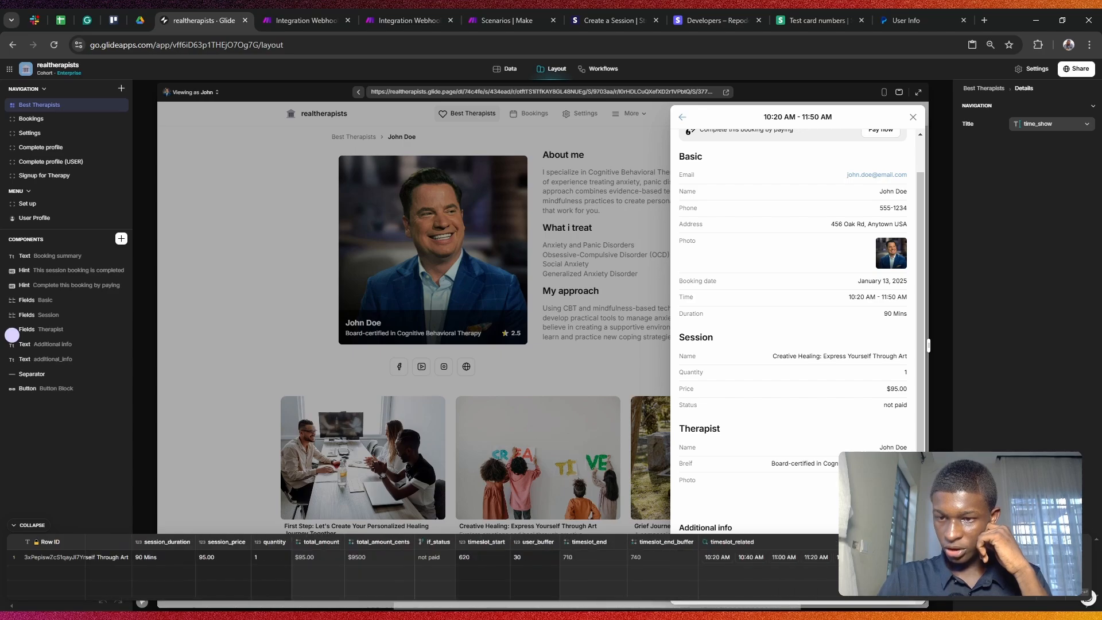
scroll(422, 568, "right", 8)
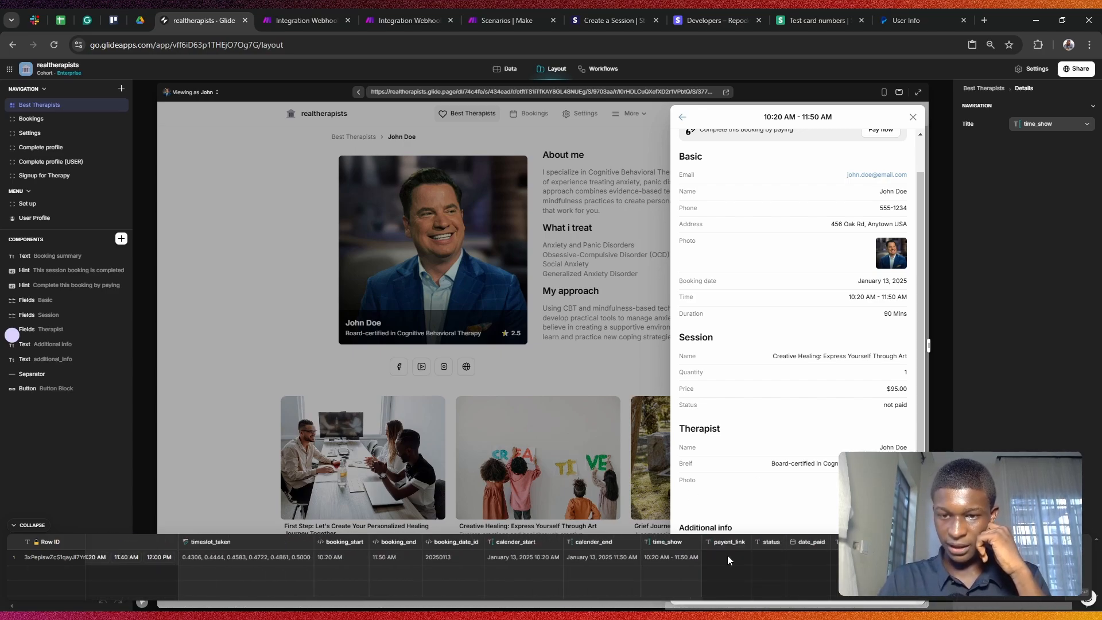
left_click(774, 559)
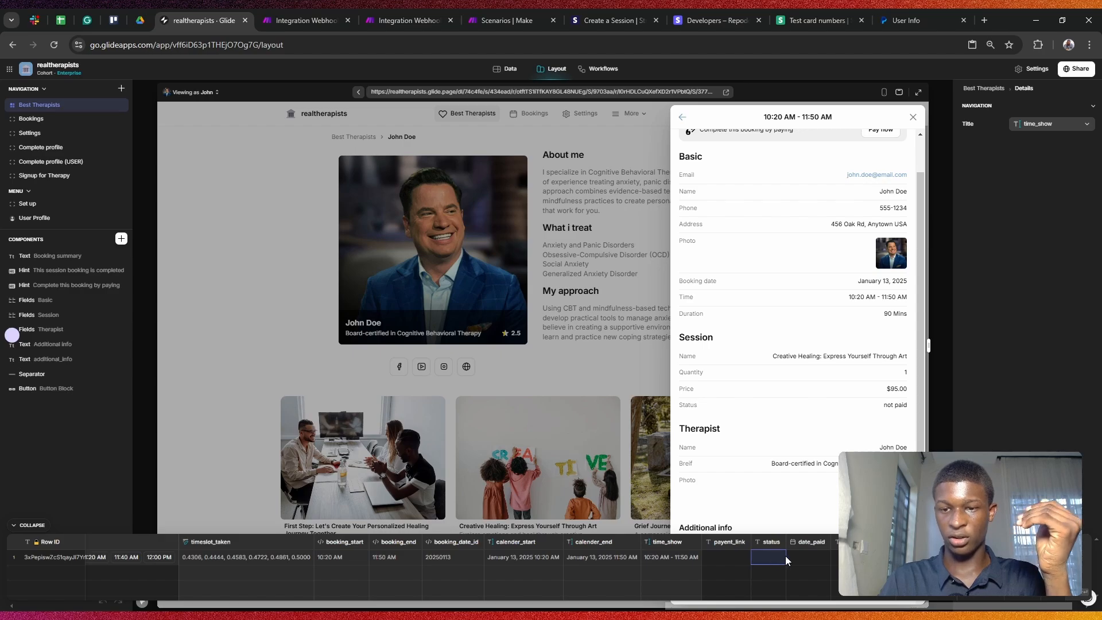
left_click(801, 553)
left_click(333, 557)
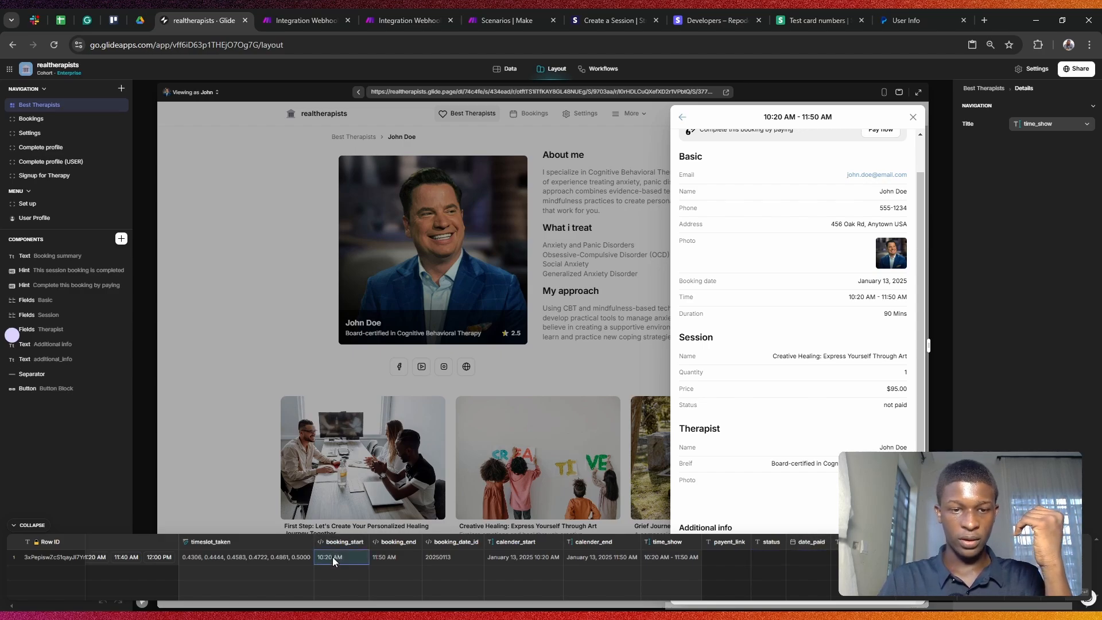
key("Left")
key("Left")
key("Left")
key("Left")
key("Left")
key("Left")
key("Left")
key("Left")
key("Left")
key("Left")
key("Left")
key("Left")
key("Left")
key("Left")
key("Left")
key("Left")
key("Left")
key("Left")
key("Left")
key("Left")
key("Left")
key("Left")
key("Left")
key("Left")
key("Left")
key("Left")
key("Left")
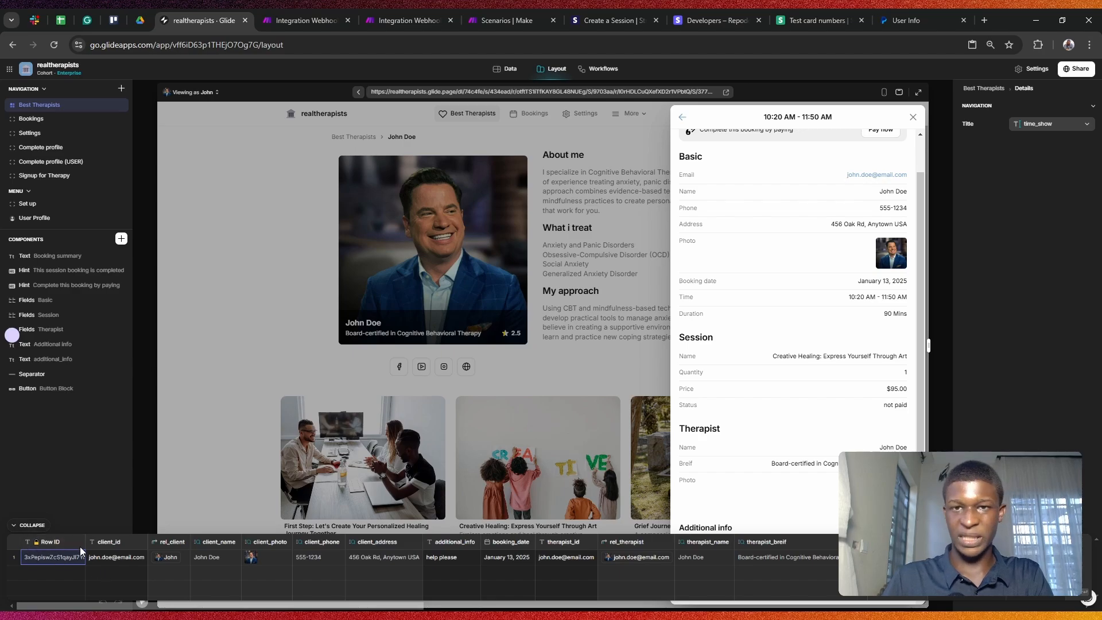
left_click(600, 69)
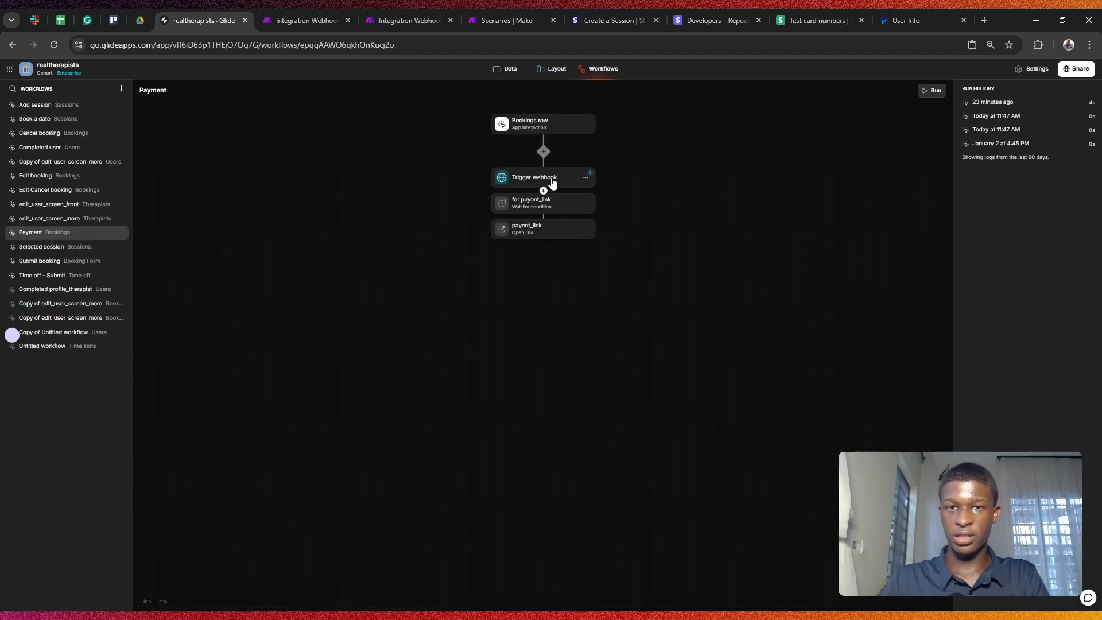
Step: Follow the Trigger webhook's total_amount value to the total_amount_cents column in the Bookings table
left_click(545, 180)
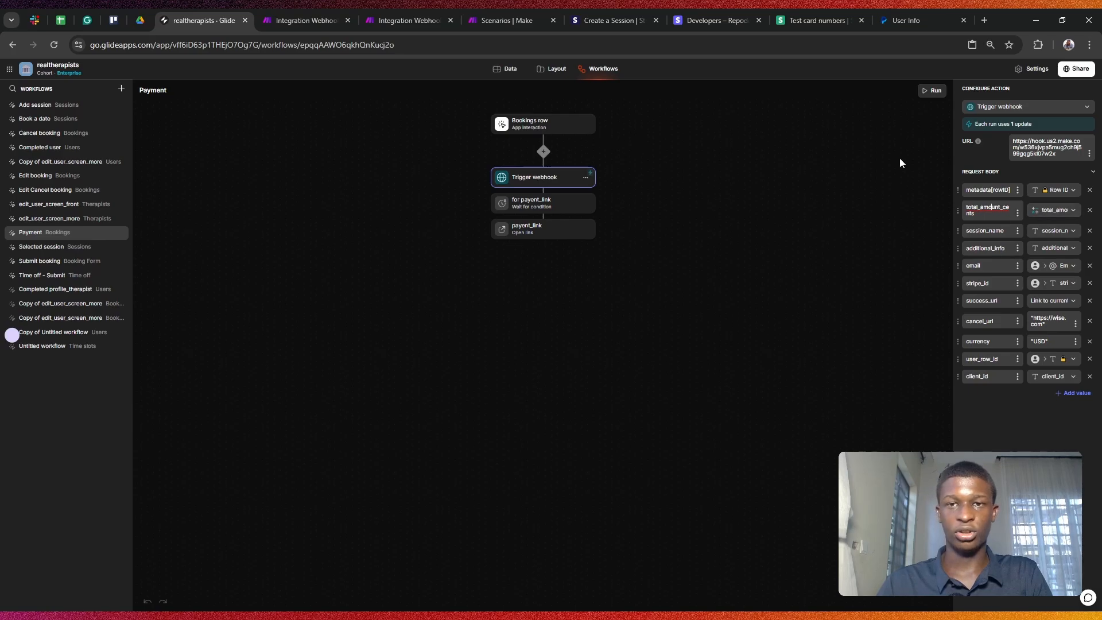
left_click(1045, 211)
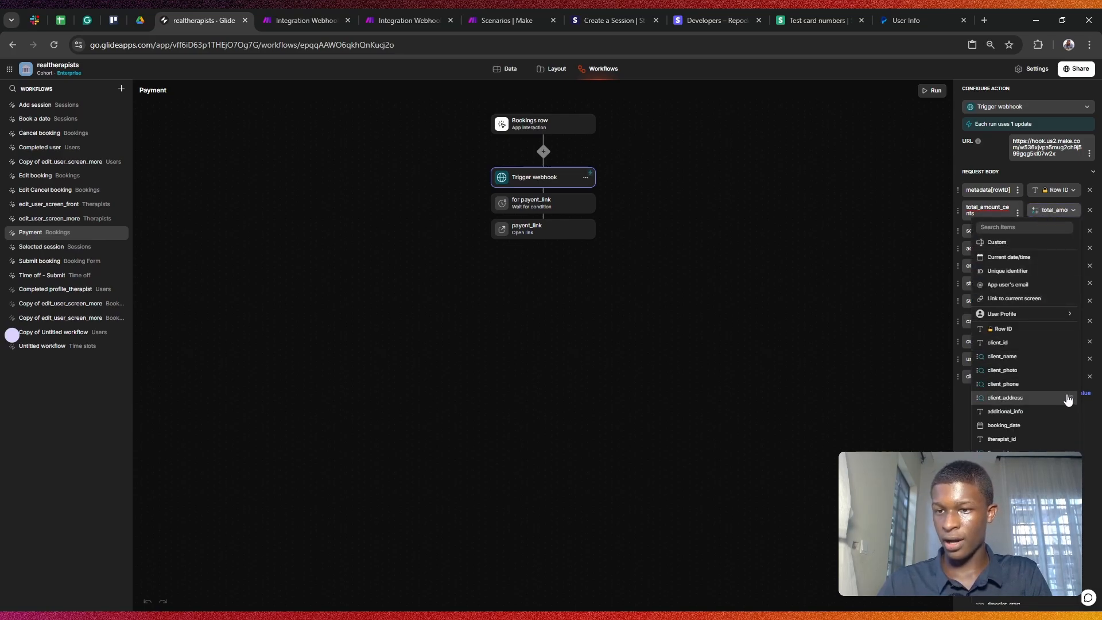
scroll(1074, 345, "down", 5)
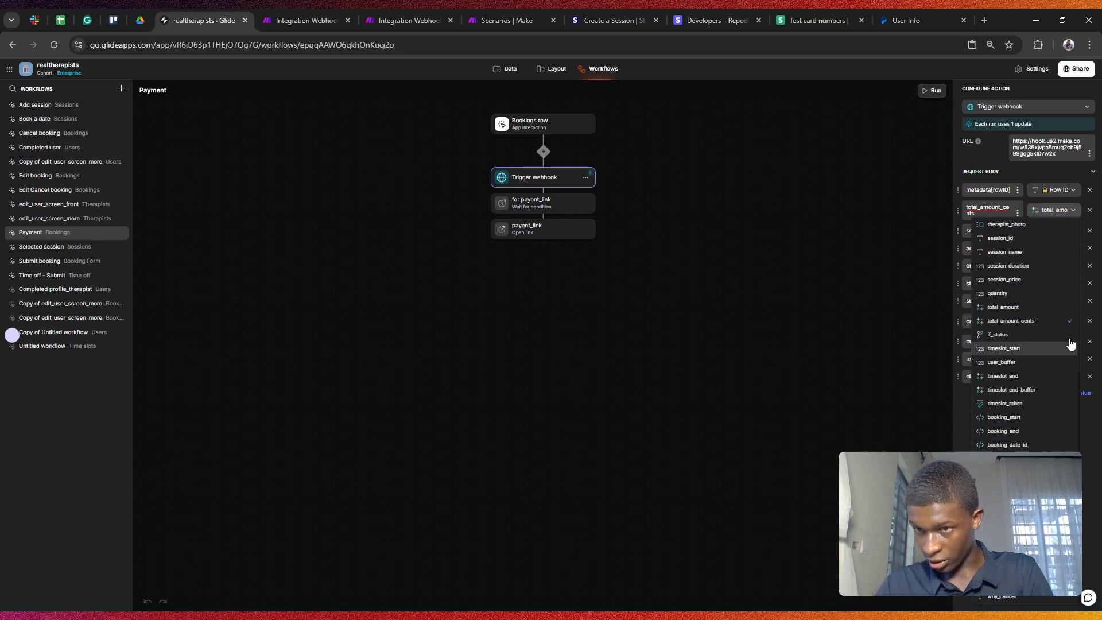
left_click(1071, 321)
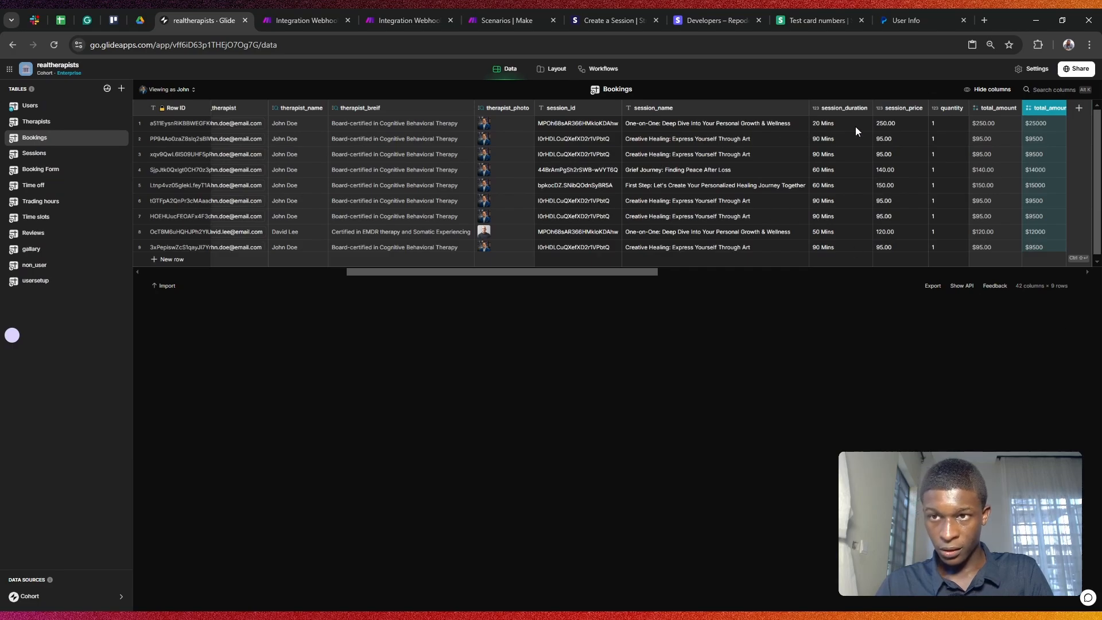
Step: Inspect the total_amount and total_amount_cents columns and their row values in Bookings
left_click_drag(617, 272, 673, 275)
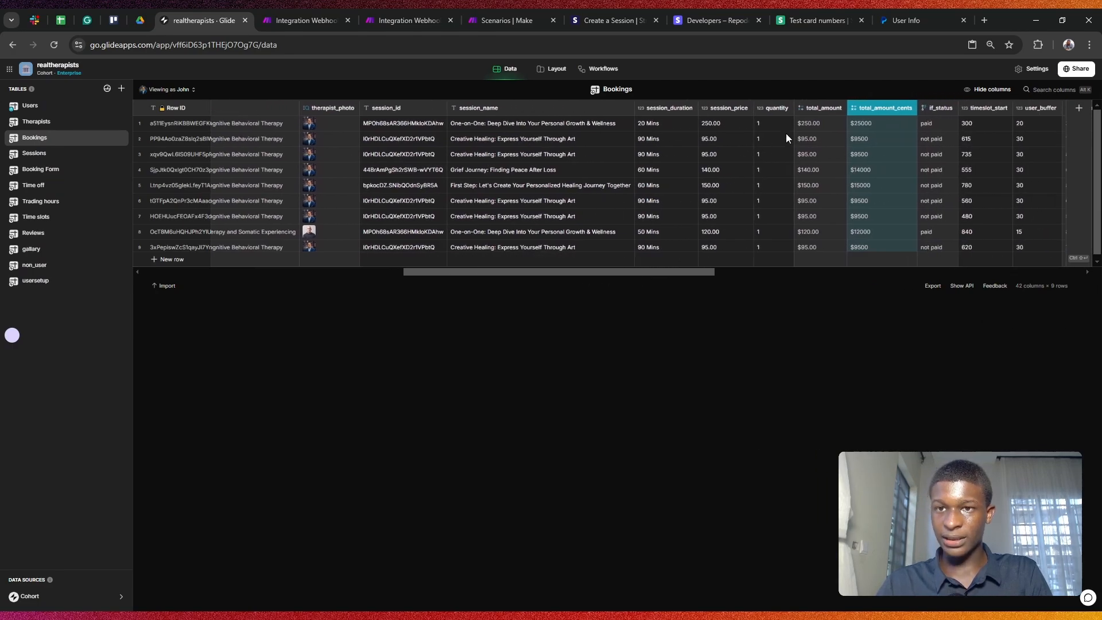
left_click(818, 109)
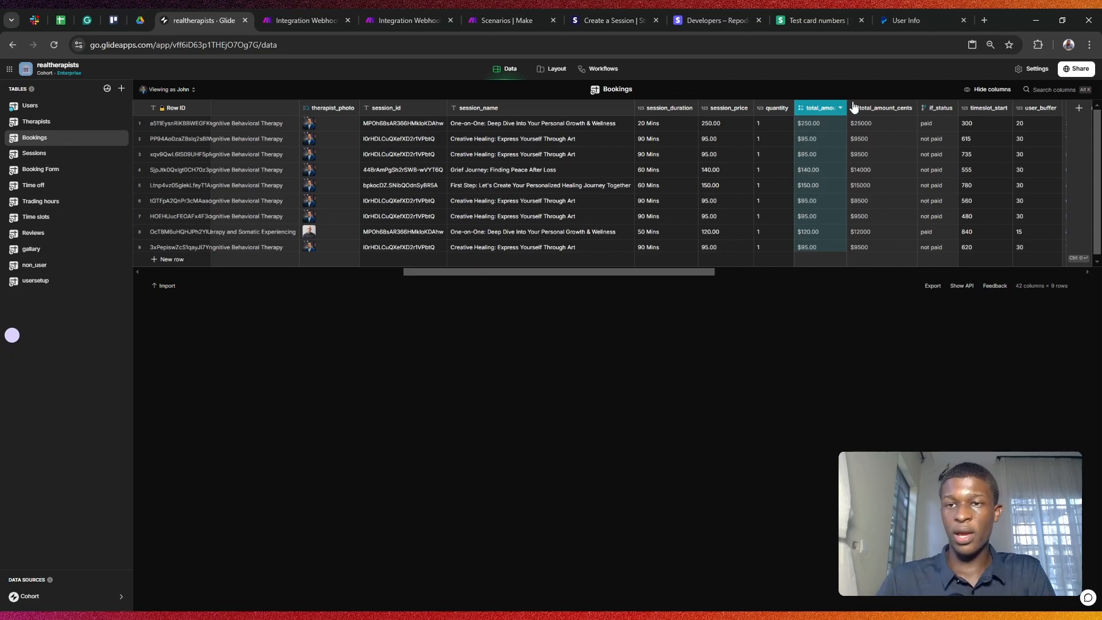
left_click(884, 113)
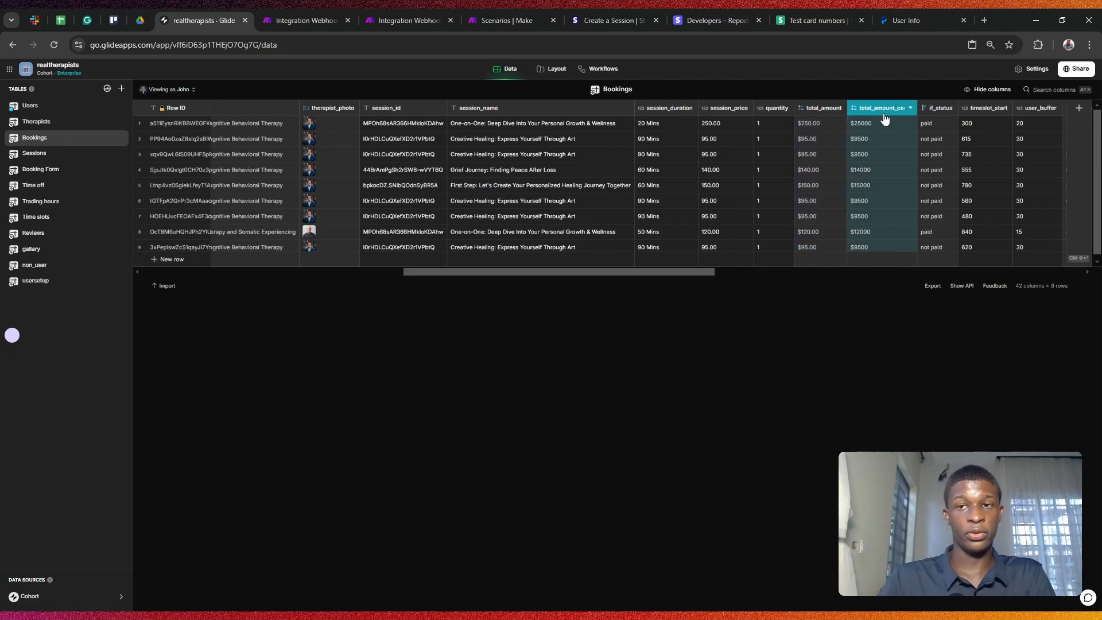
left_click(884, 112)
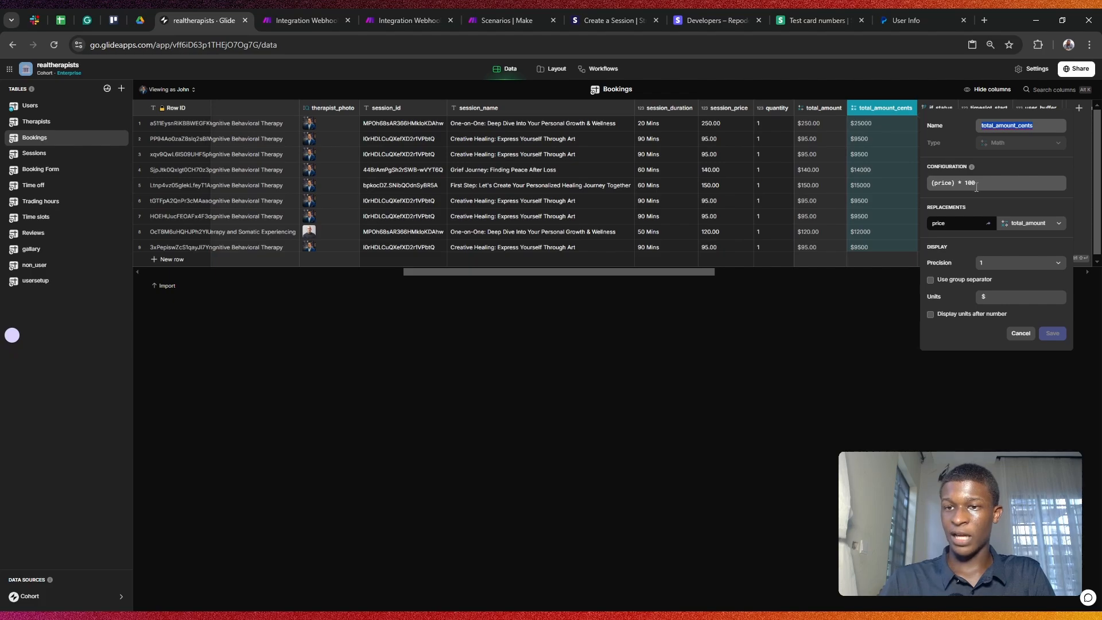
left_click(1020, 333)
left_click(869, 181)
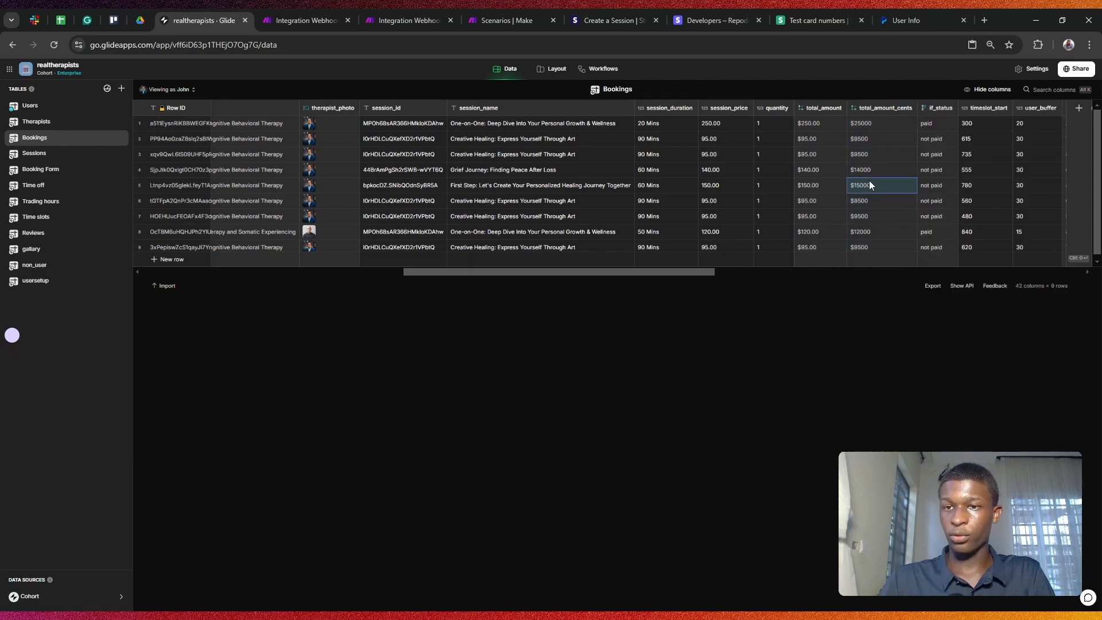
double_click(871, 182)
left_click(860, 167)
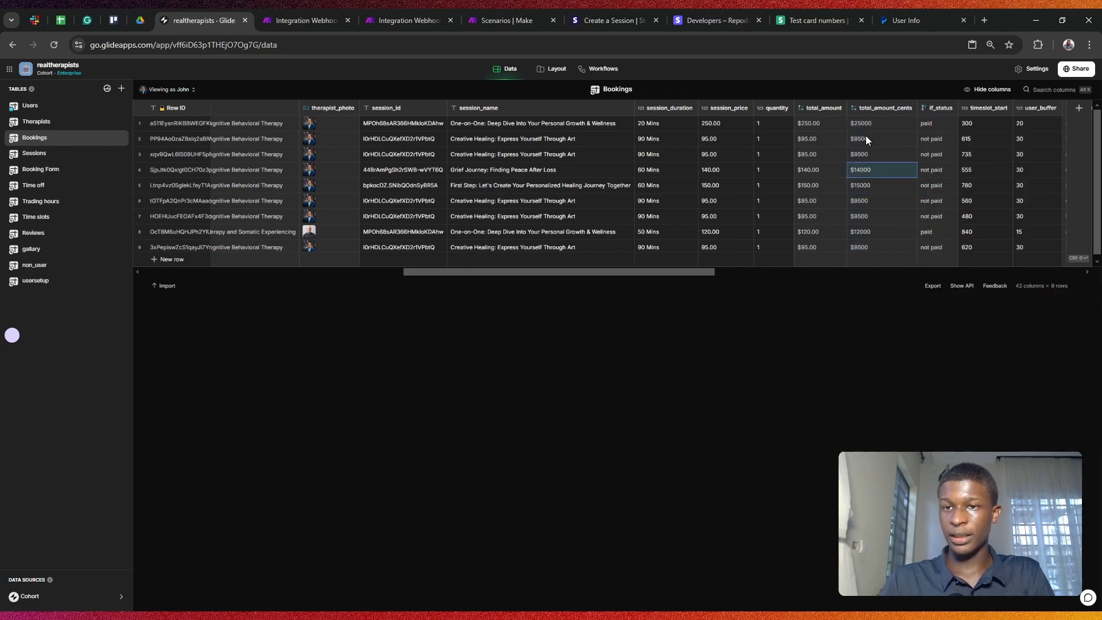
Step: Remove the '$' unit from total_amount_cents so it shows plain numbers
left_click(863, 114)
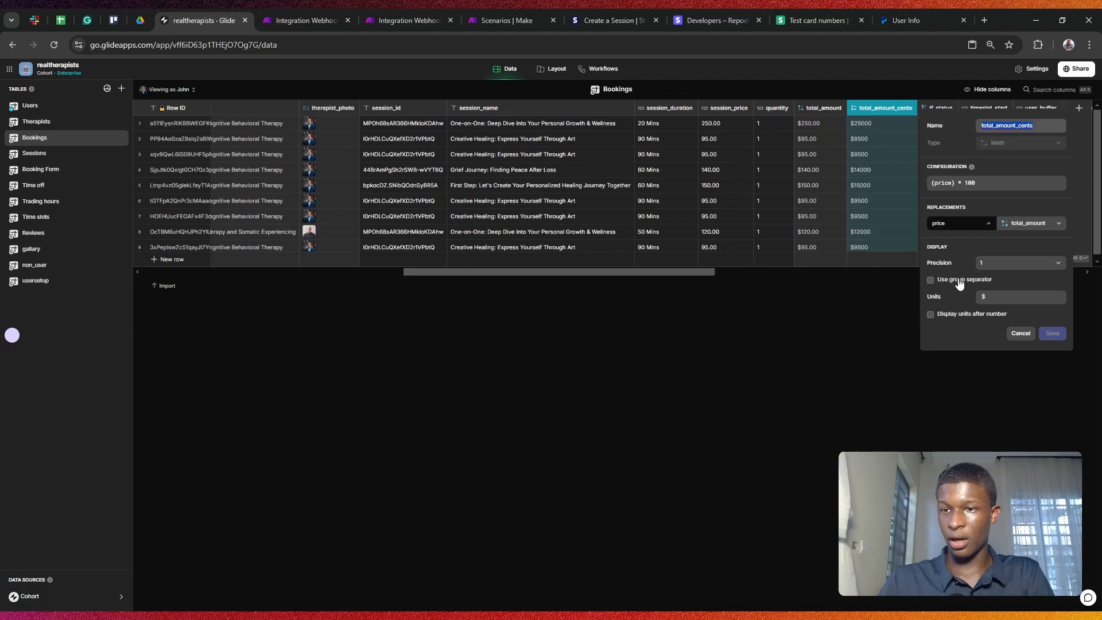
left_click(1020, 334)
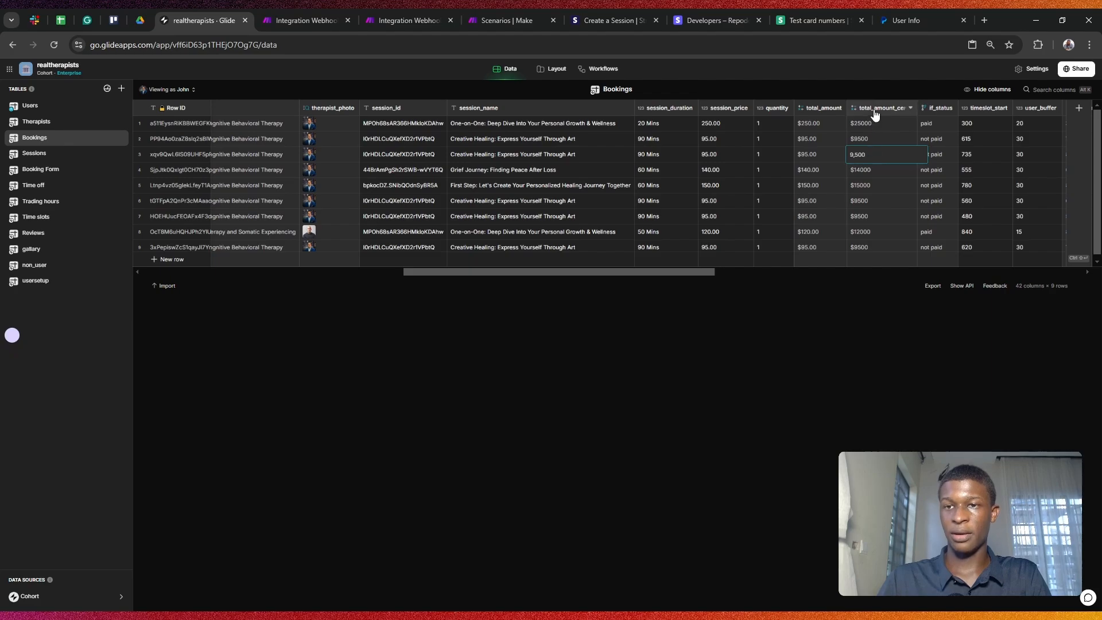
left_click(911, 108)
left_click(991, 294)
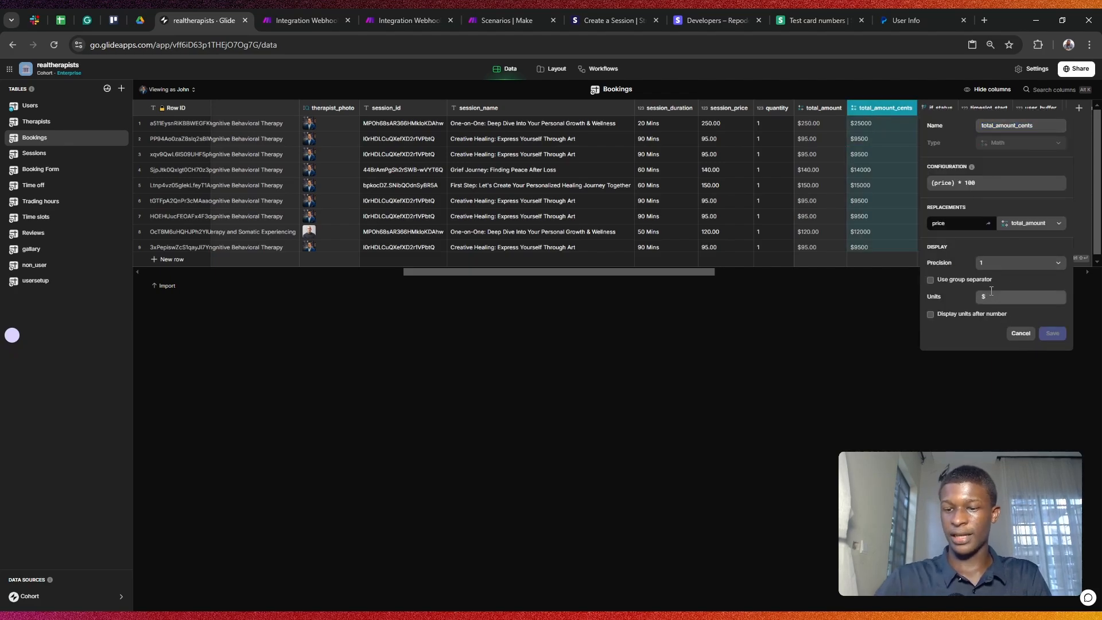
key("BackSpace")
left_click(1054, 334)
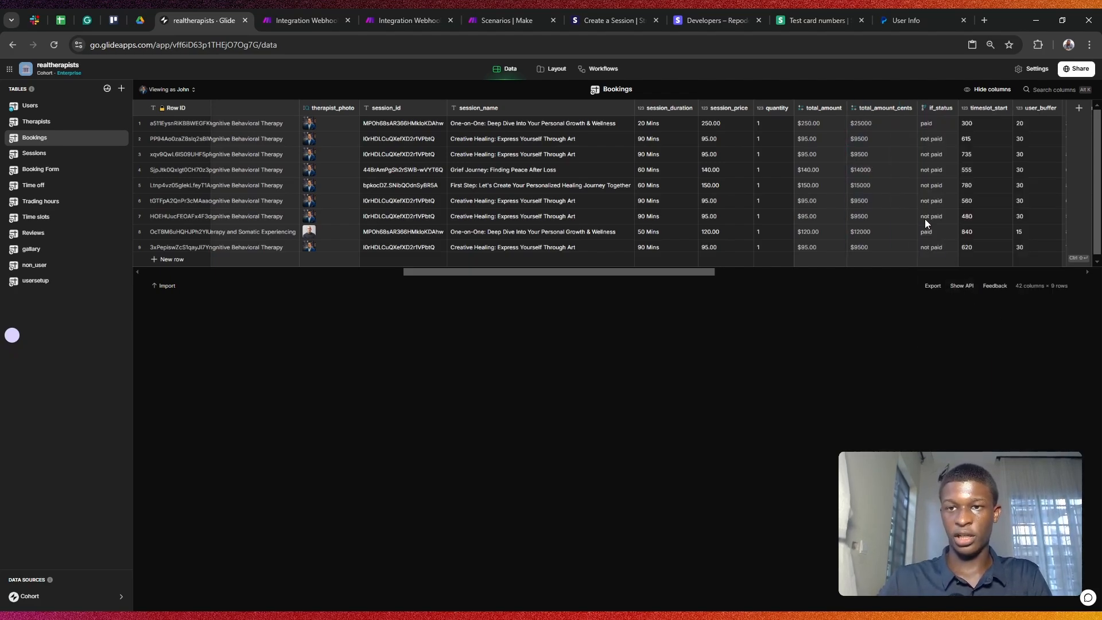
Step: Check the first bookings' cents values, then bring up the Payment workflow's Trigger webhook settings
left_click(869, 126)
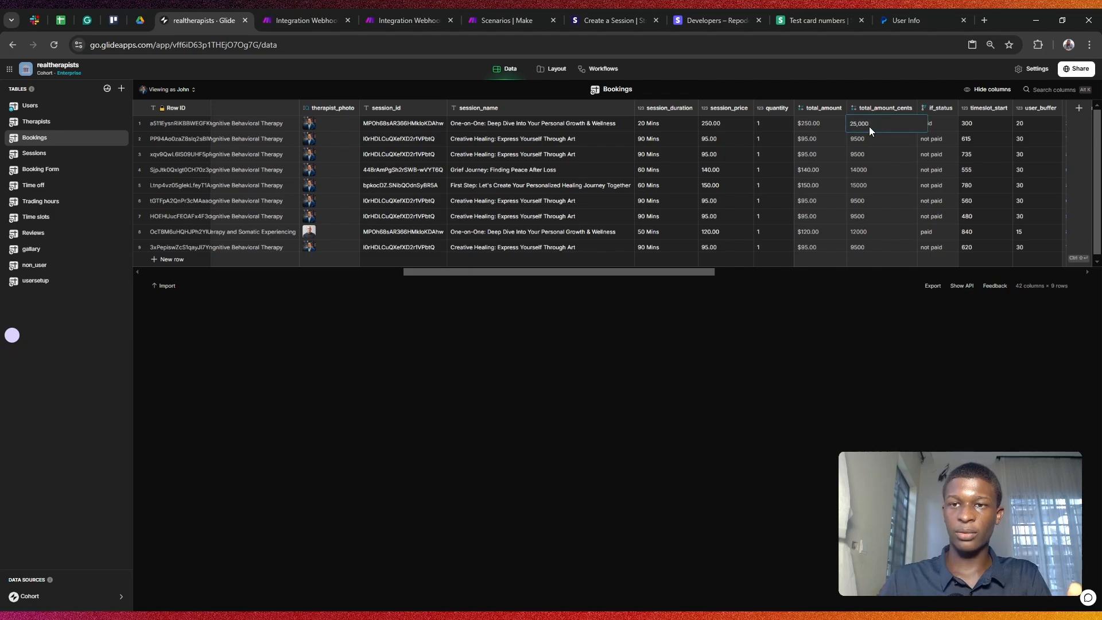
left_click(817, 123)
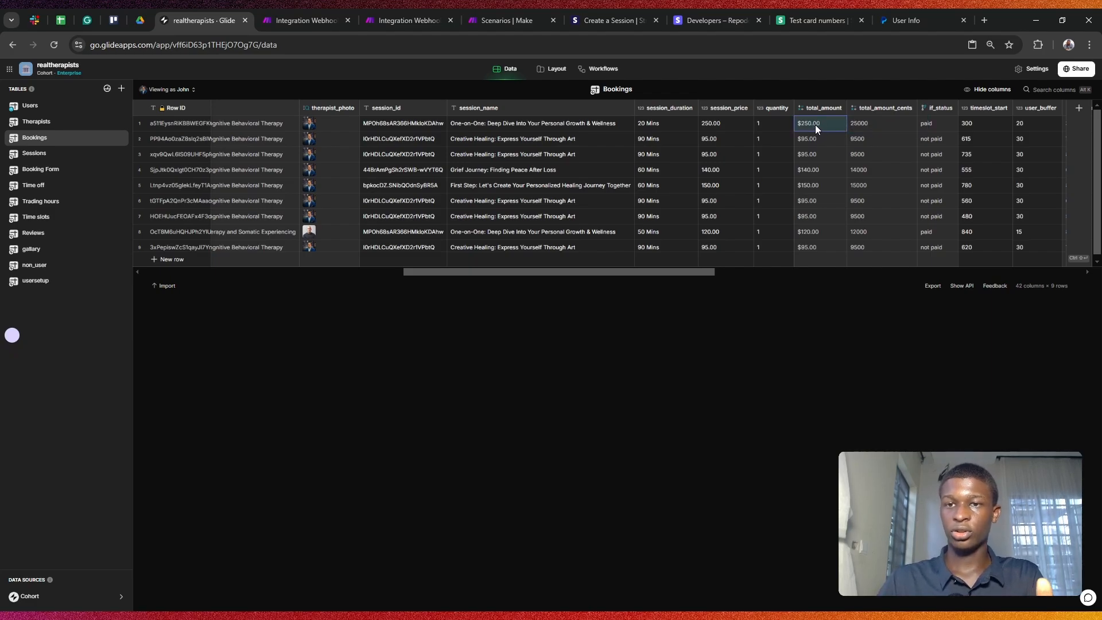
double_click(867, 123)
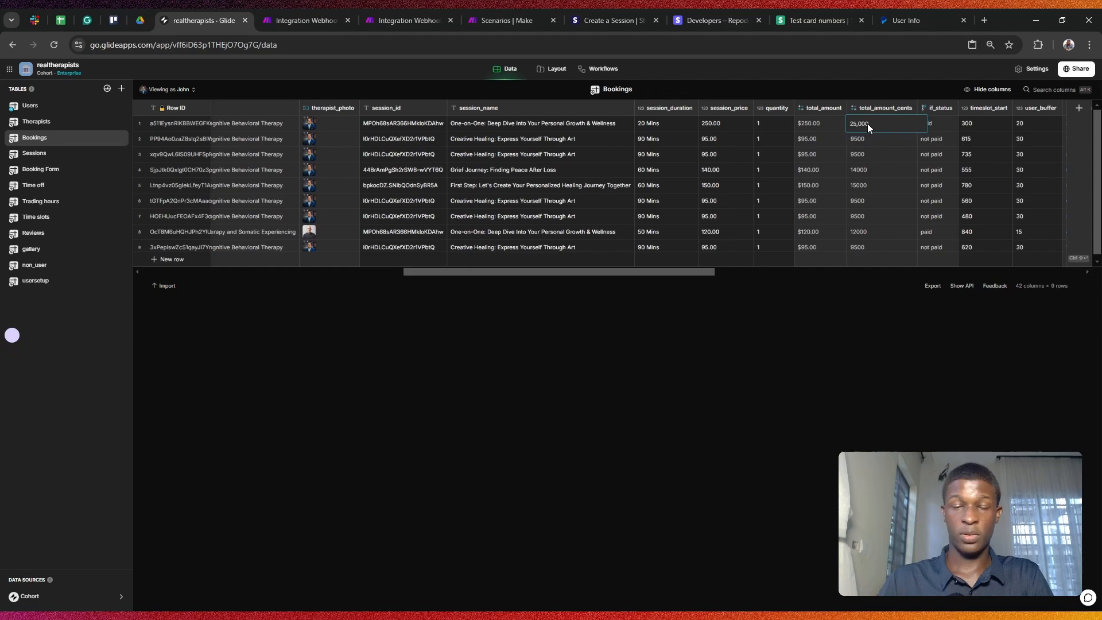
left_click(870, 136)
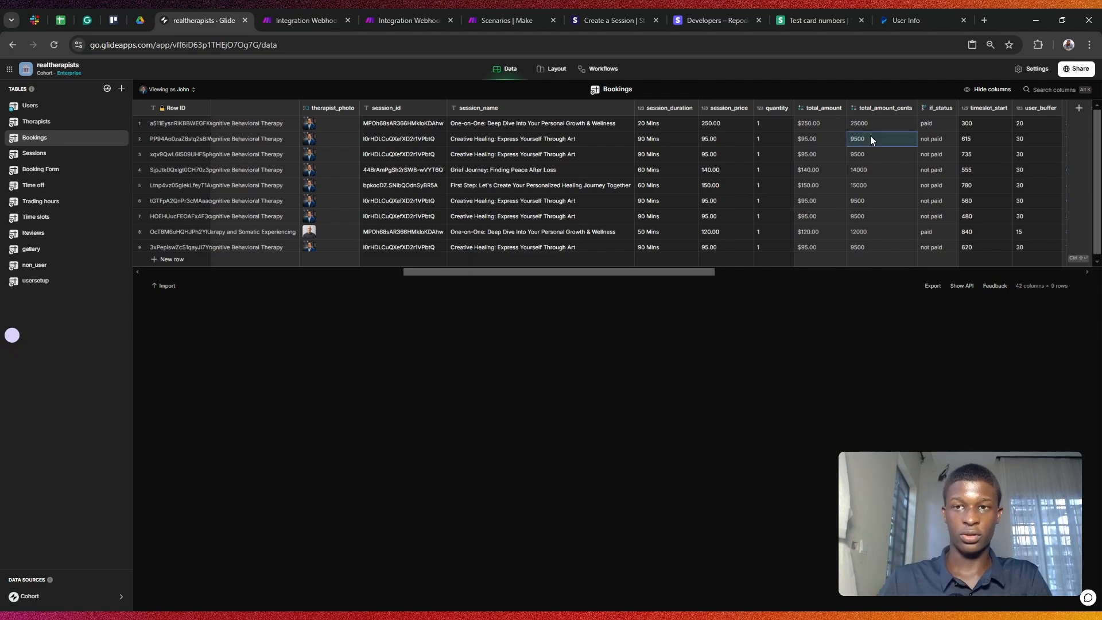
left_click(597, 69)
left_click(544, 183)
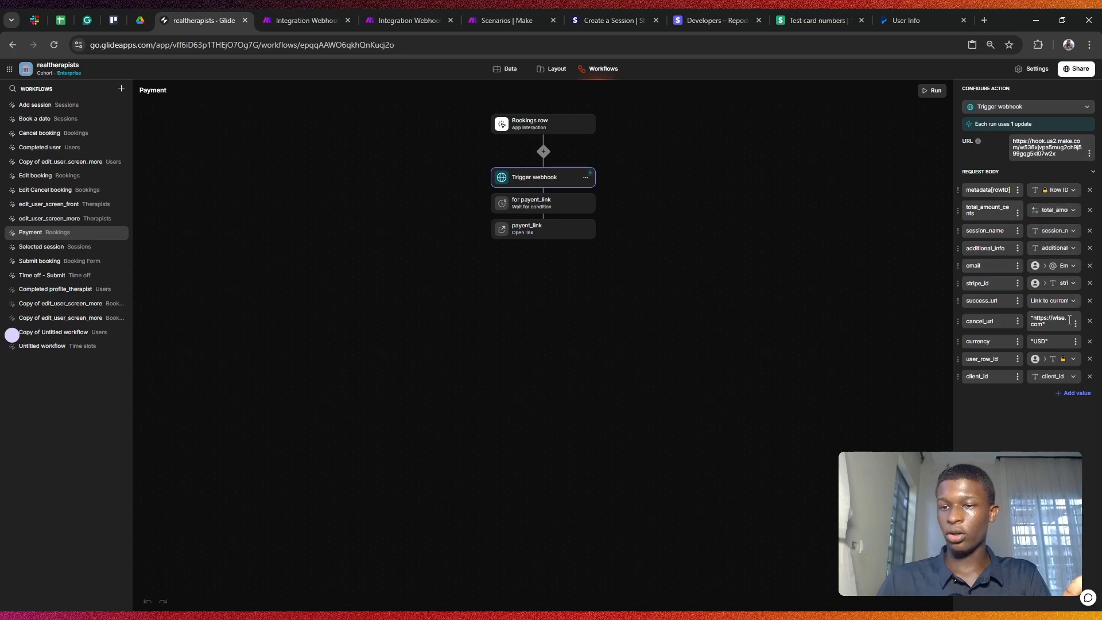
Step: Try adding client_name to the webhook request body, then remove it again
left_click(1075, 393)
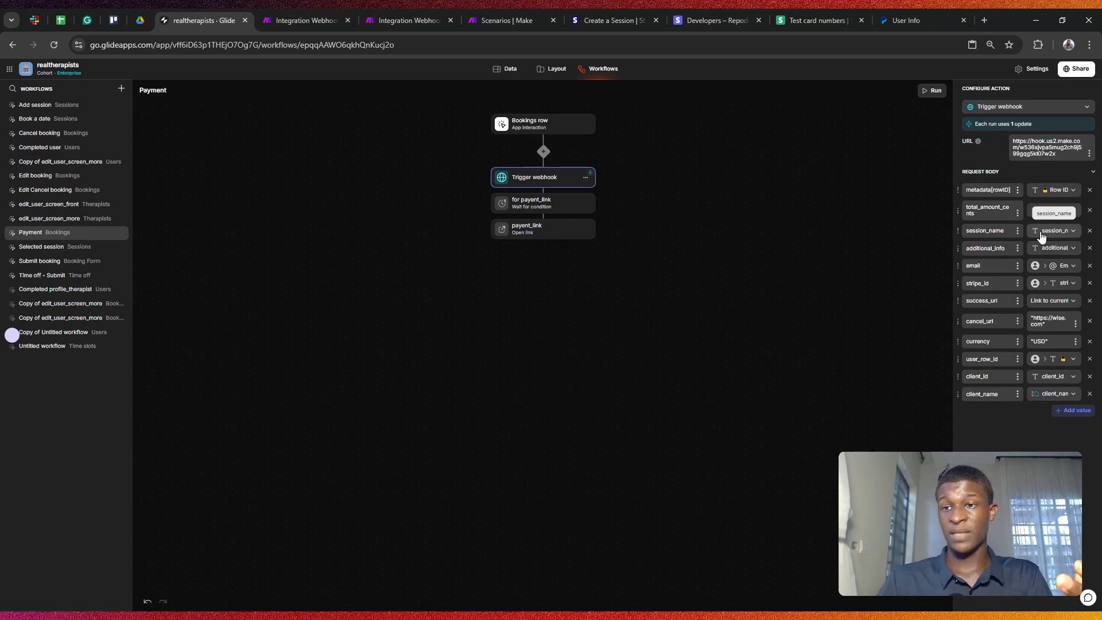
left_click(1090, 394)
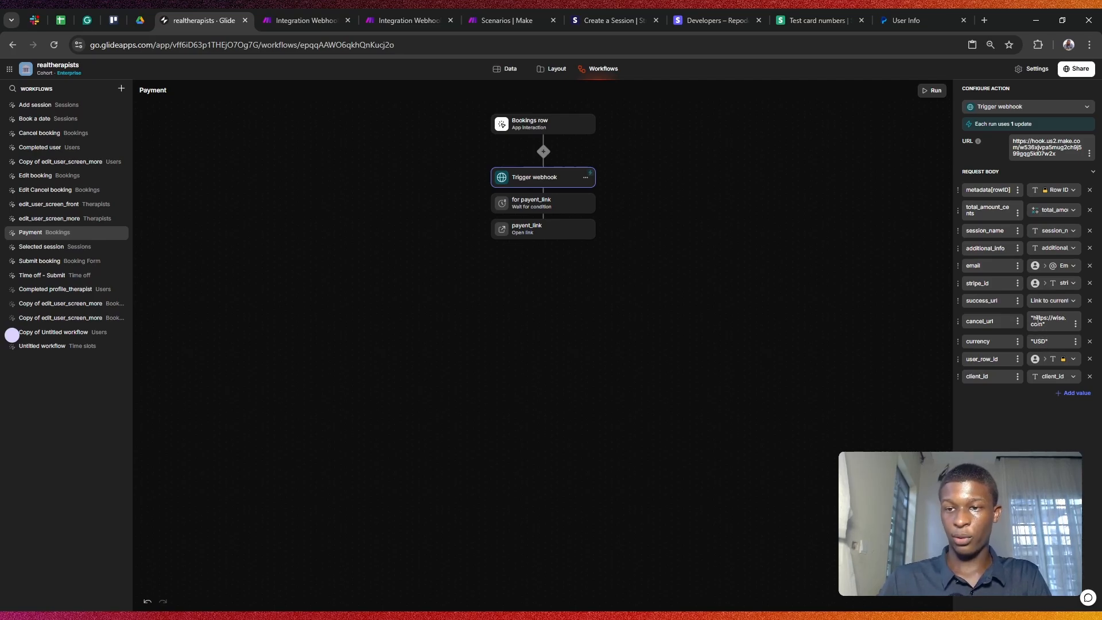
left_click(1075, 393)
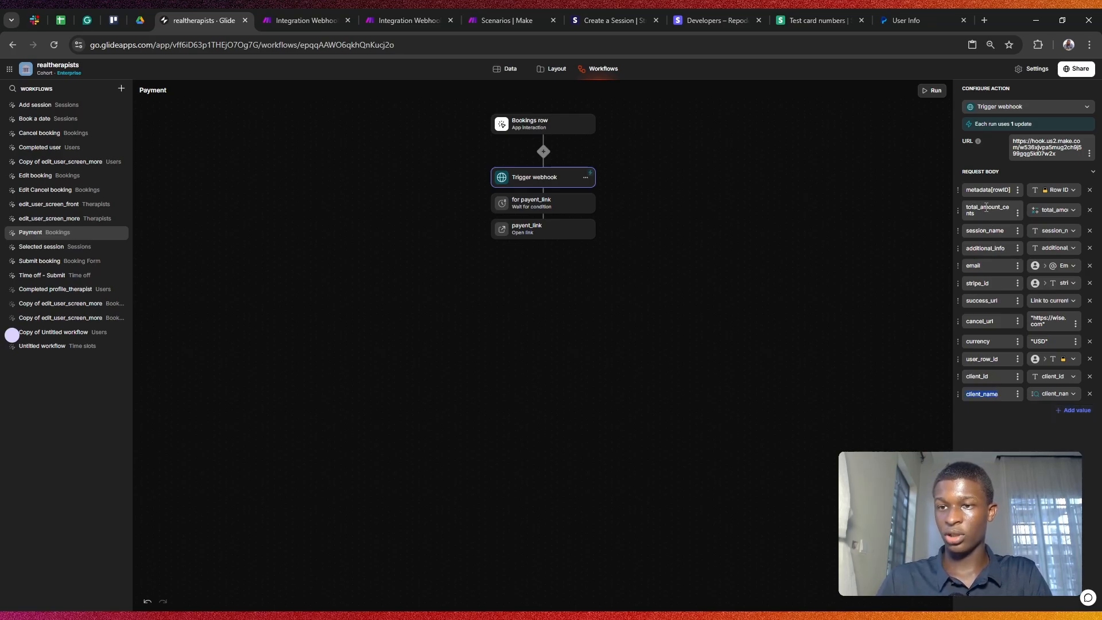
left_click(1089, 394)
Step: Set total_amount_cents to Custom 2000, then map it to the total_amount_cents column instead
left_click(1053, 210)
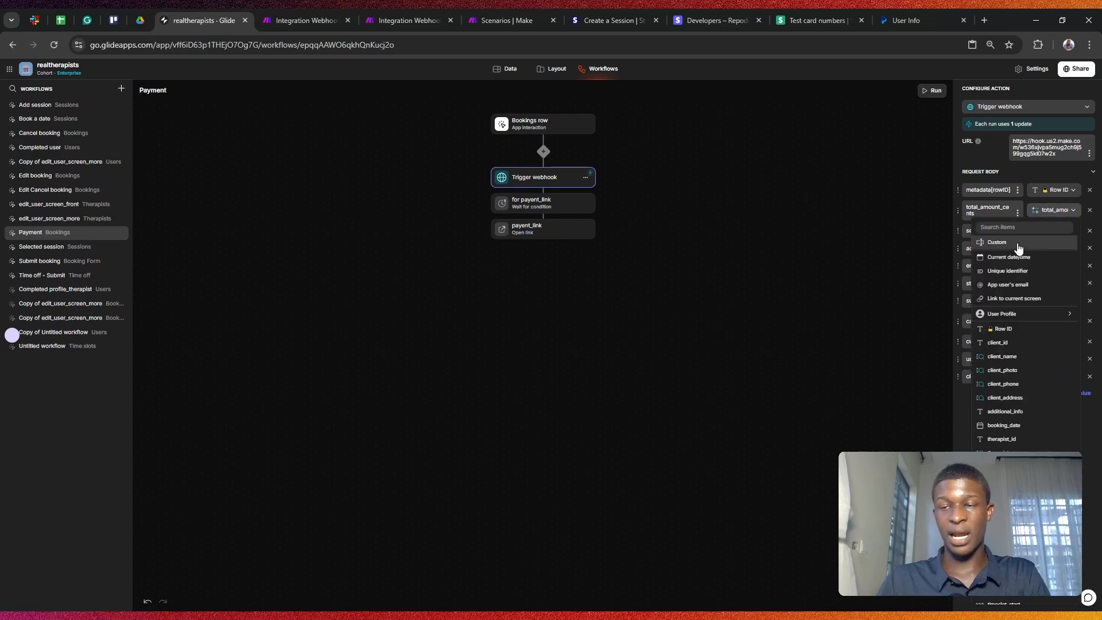
left_click(1020, 244)
type("200")
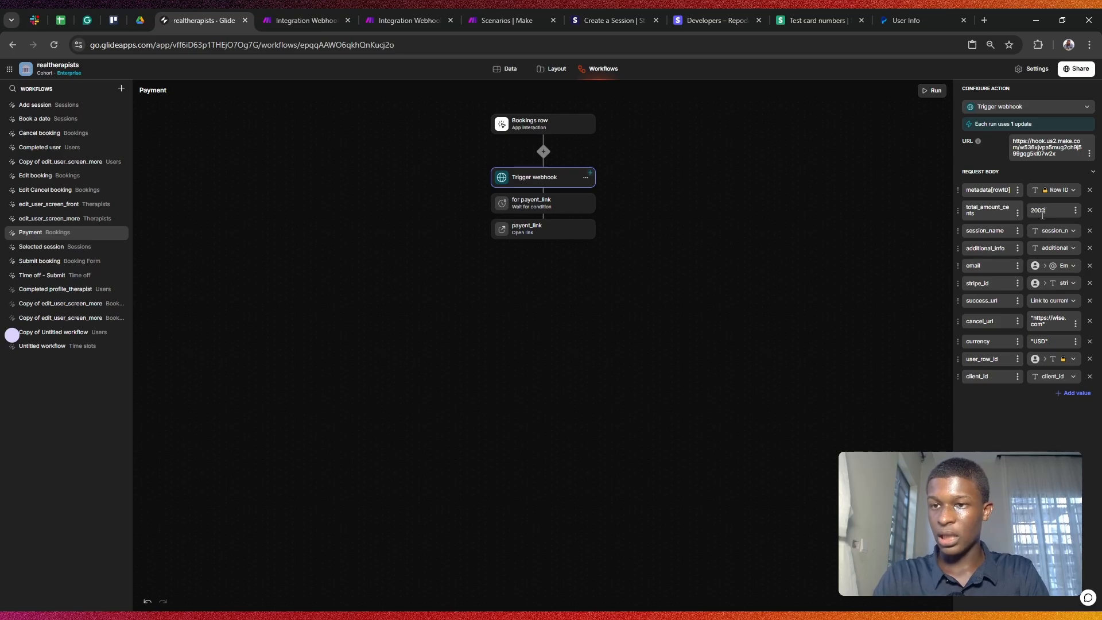
type("0")
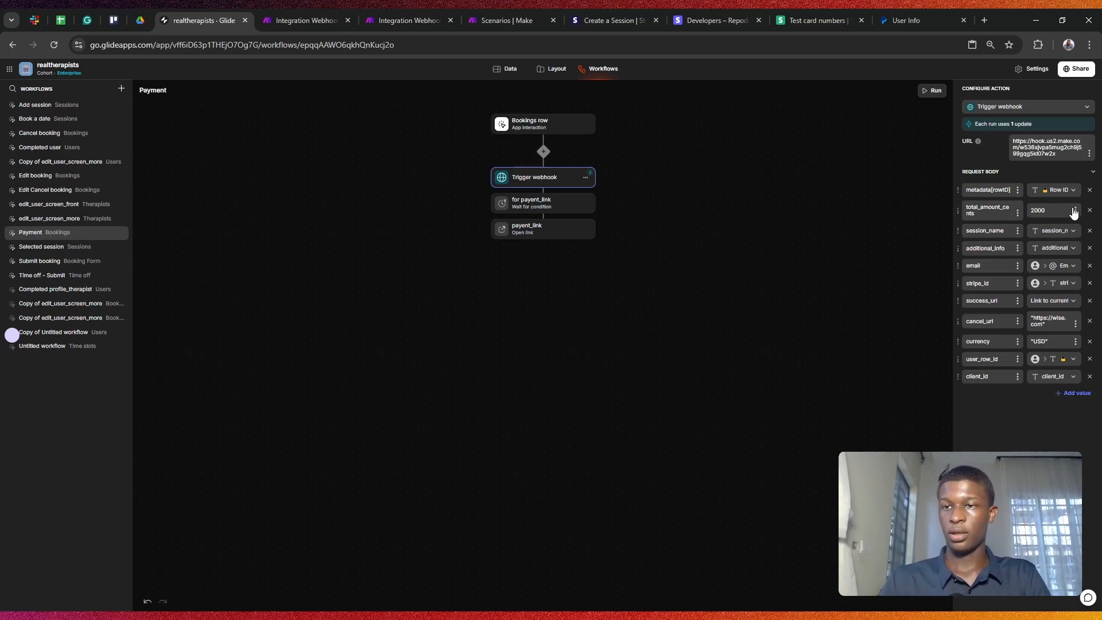
left_click(1075, 210)
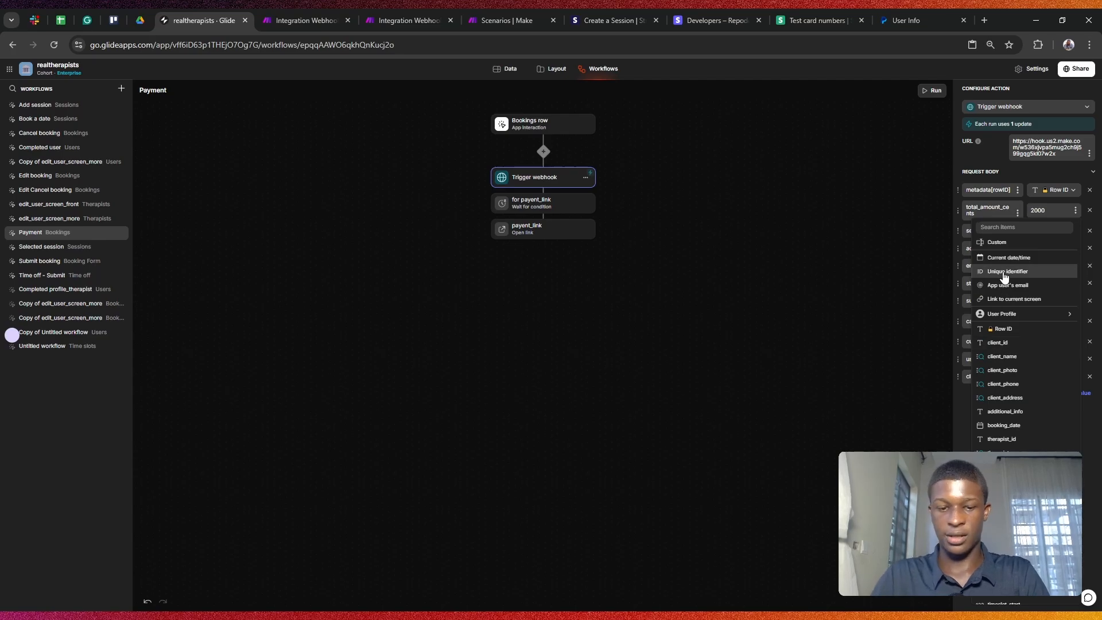
type("cents")
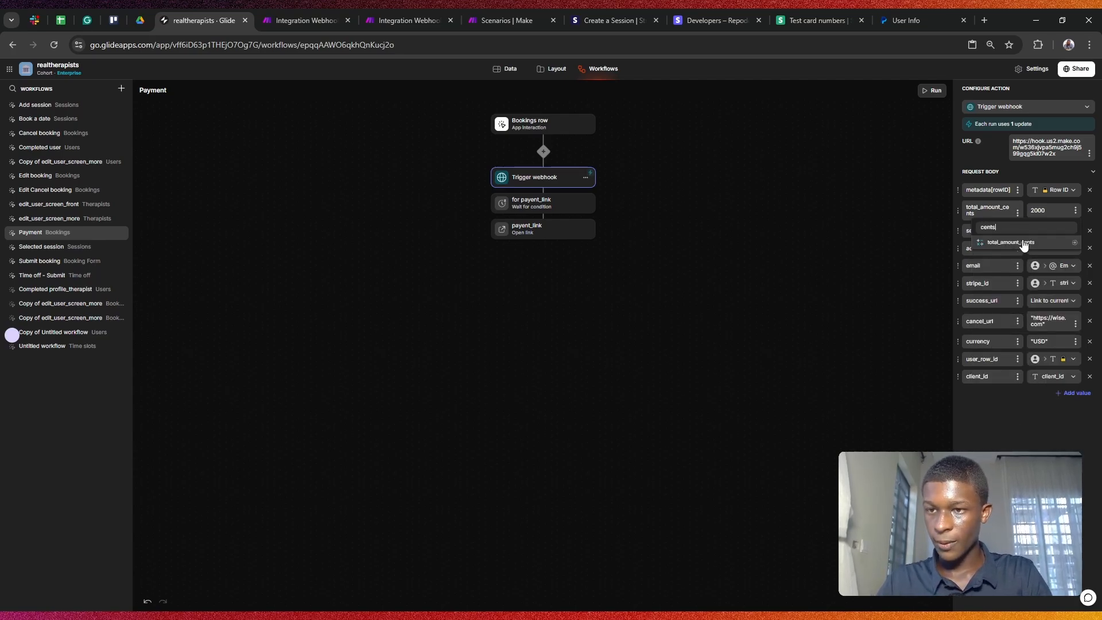
left_click(1024, 243)
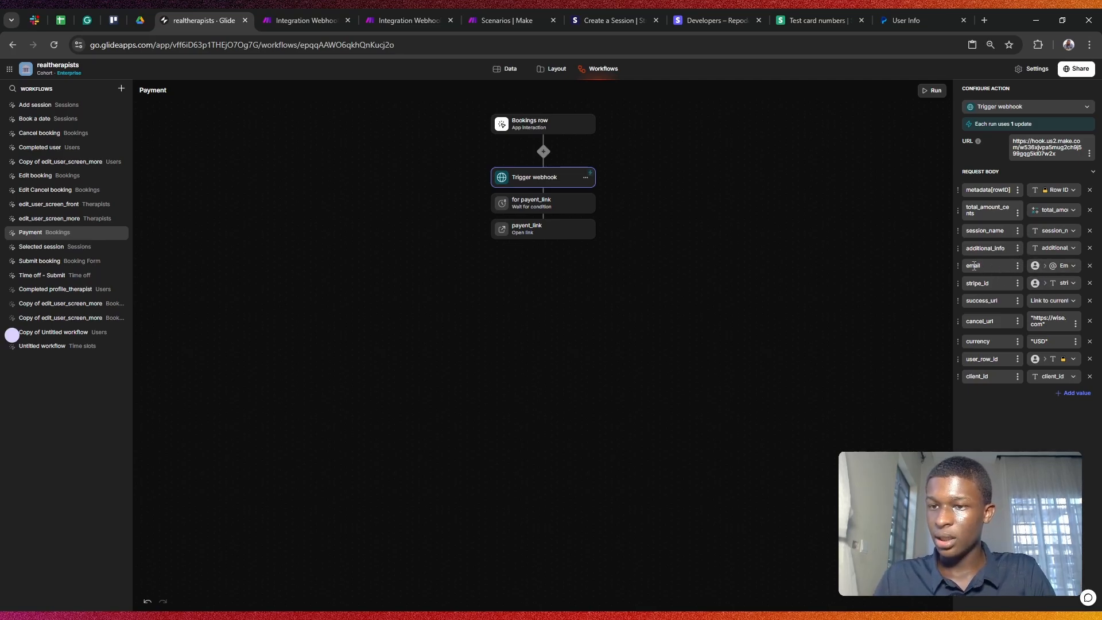
Step: Check the email field's value source and close the webhook step's settings
left_click(1057, 266)
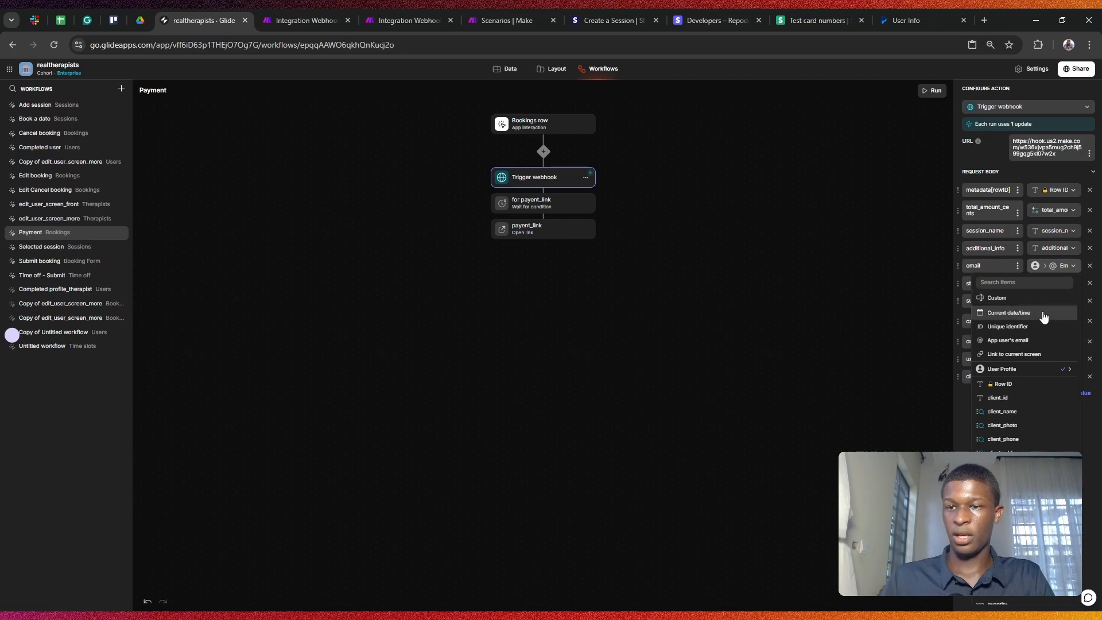
mouse_move(1033, 369)
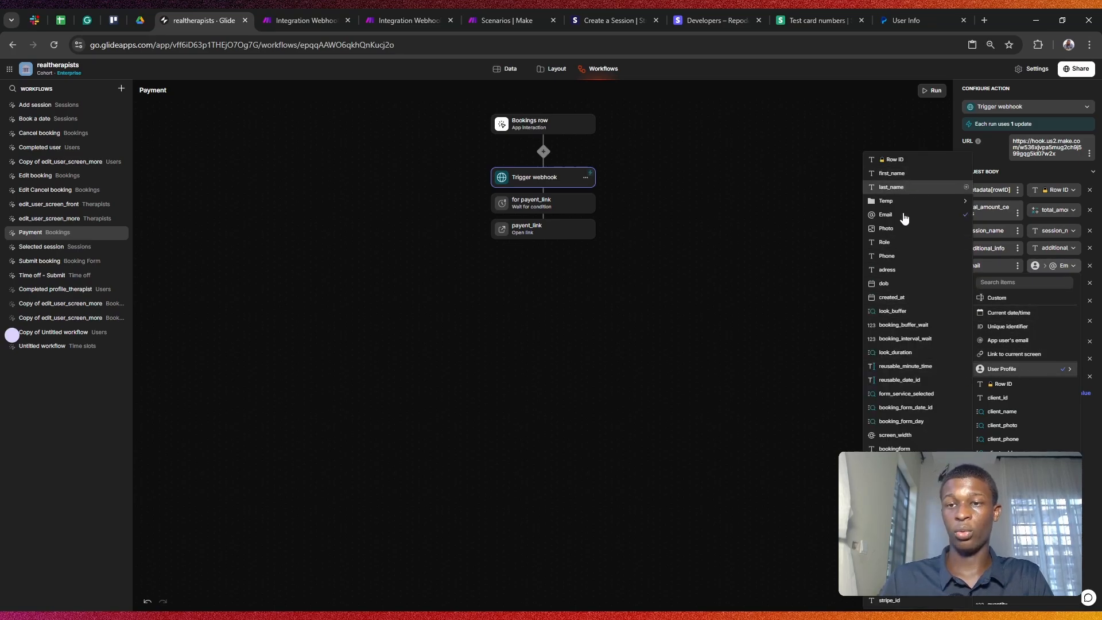
left_click(729, 270)
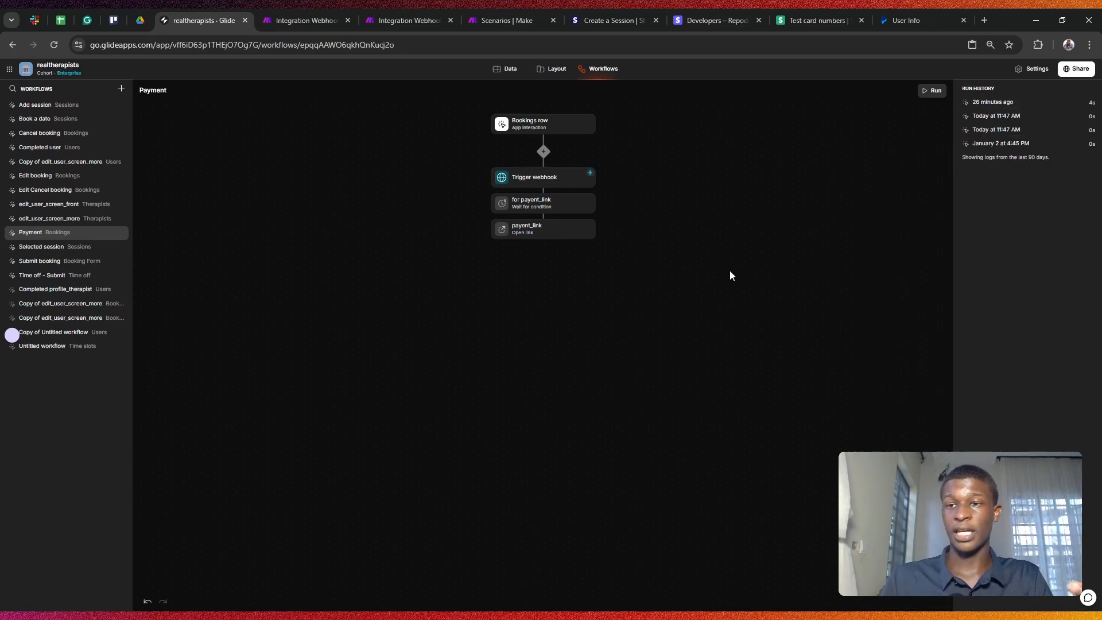
Step: Reopen the Trigger webhook step's Configure Action panel in the Payment workflow
left_click(535, 179)
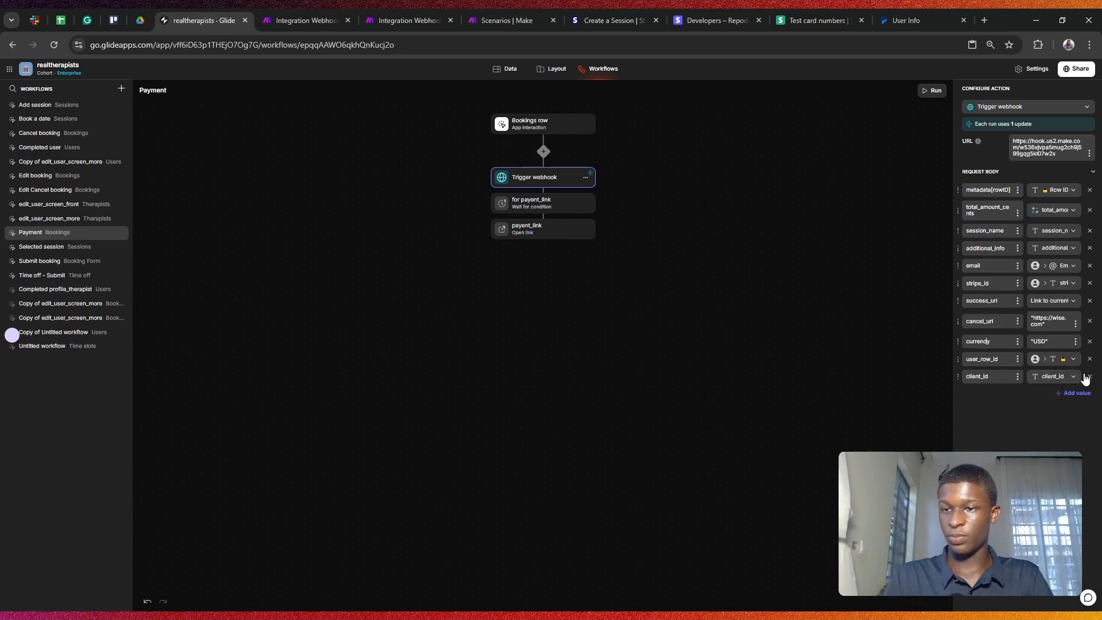
Step: Check client_id's source column in Bookings, then return to the Trigger webhook settings
left_click(1055, 377)
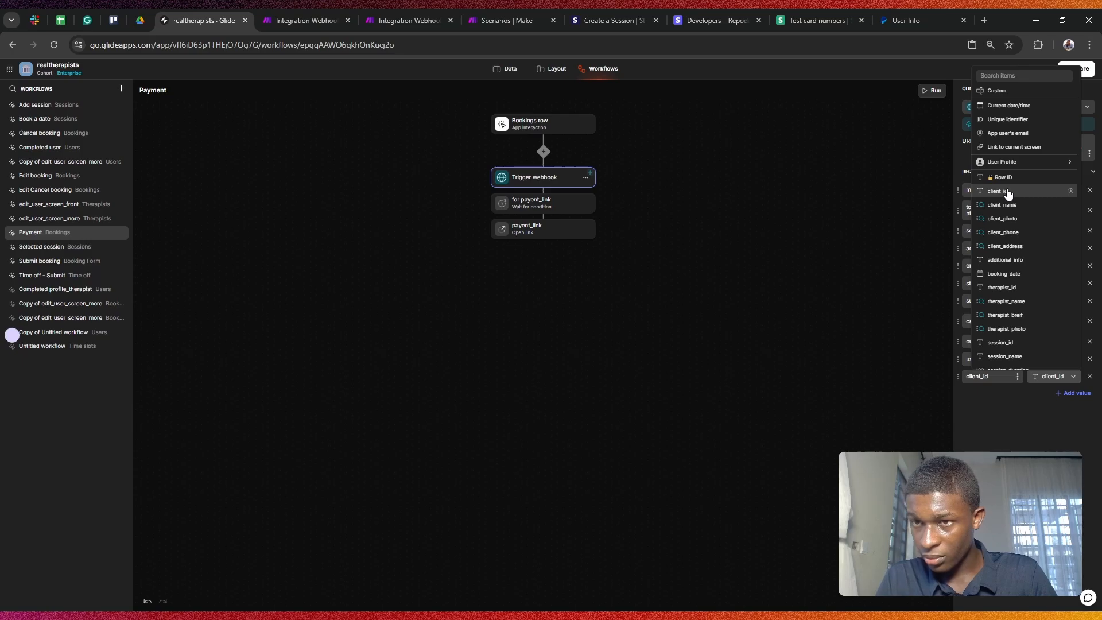
left_click(1070, 191)
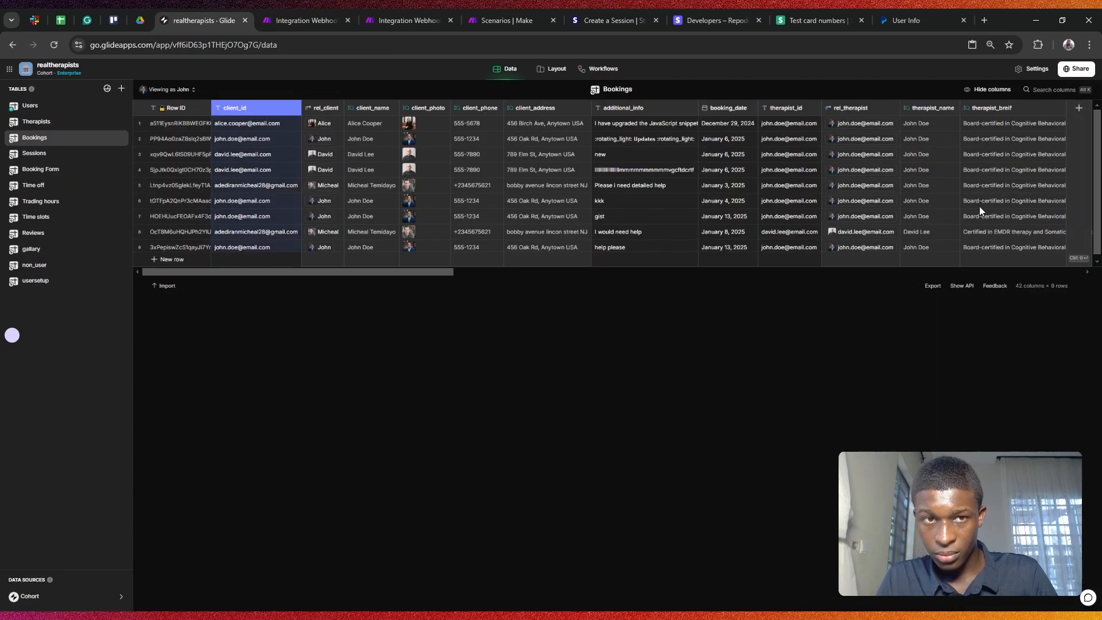
left_click(594, 70)
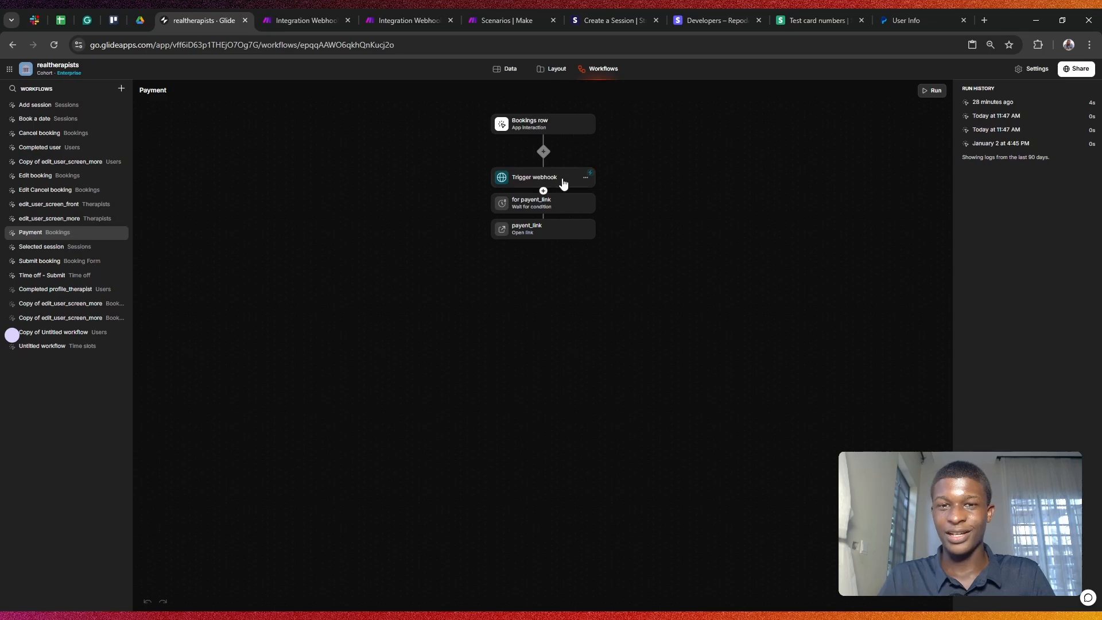
left_click(563, 183)
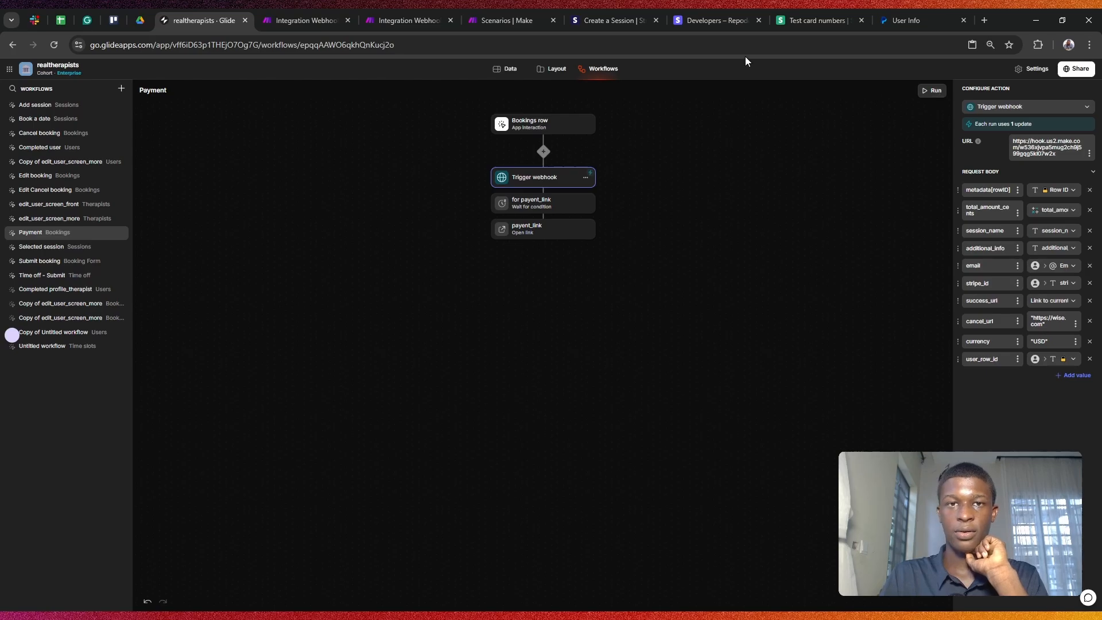
left_click(283, 17)
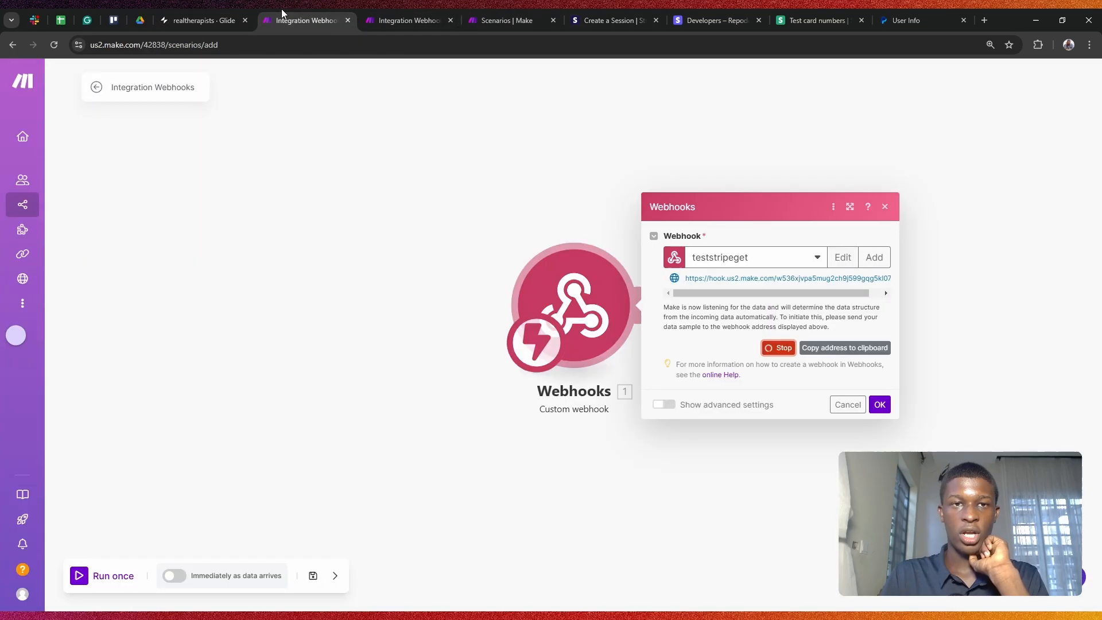
Step: Run the Make scenario once and trigger Glide's Payment workflow to send a test booking
left_click(880, 404)
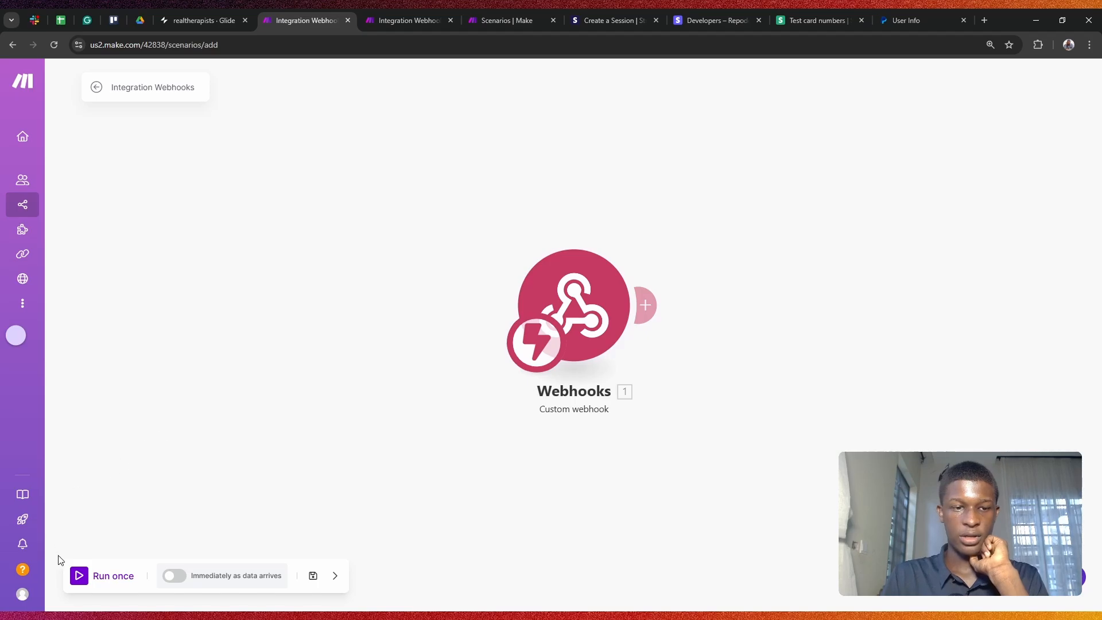
left_click(81, 575)
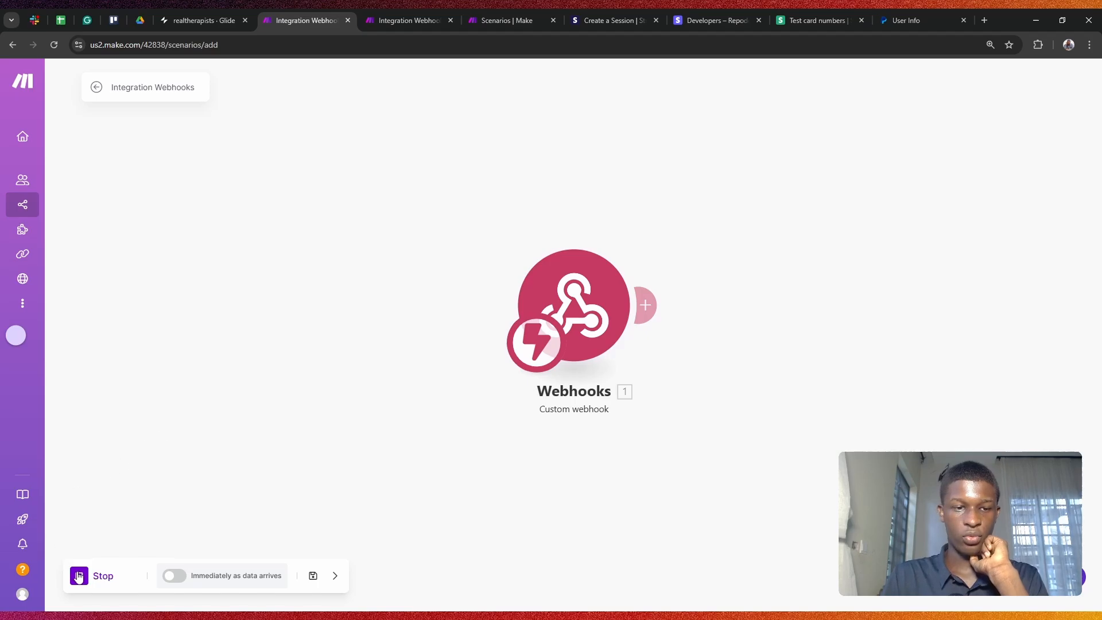
left_click(220, 9)
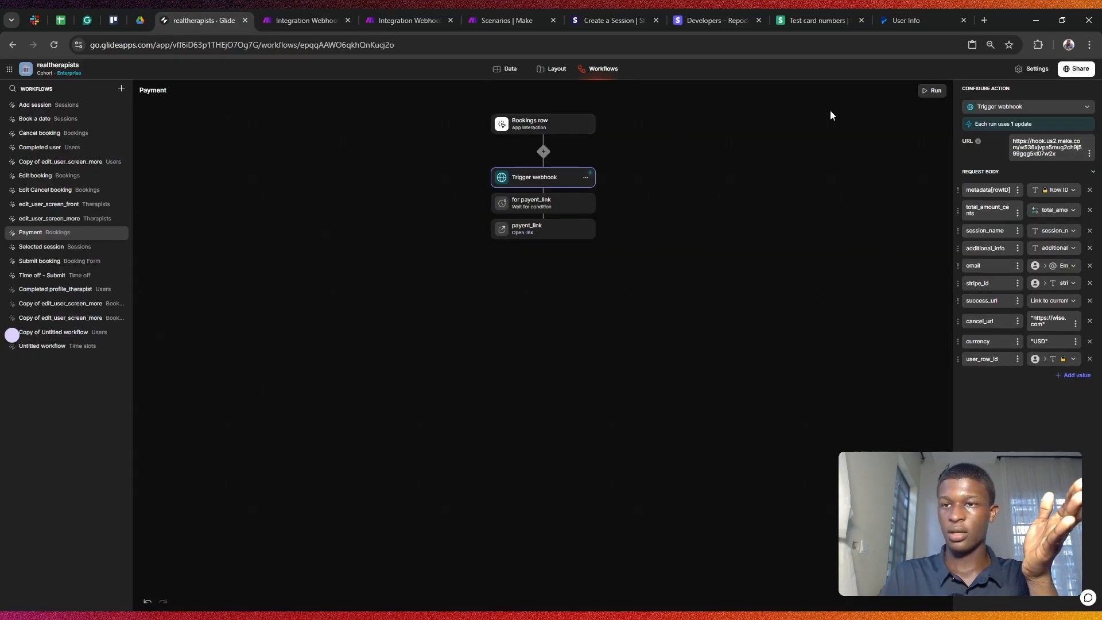
left_click(936, 90)
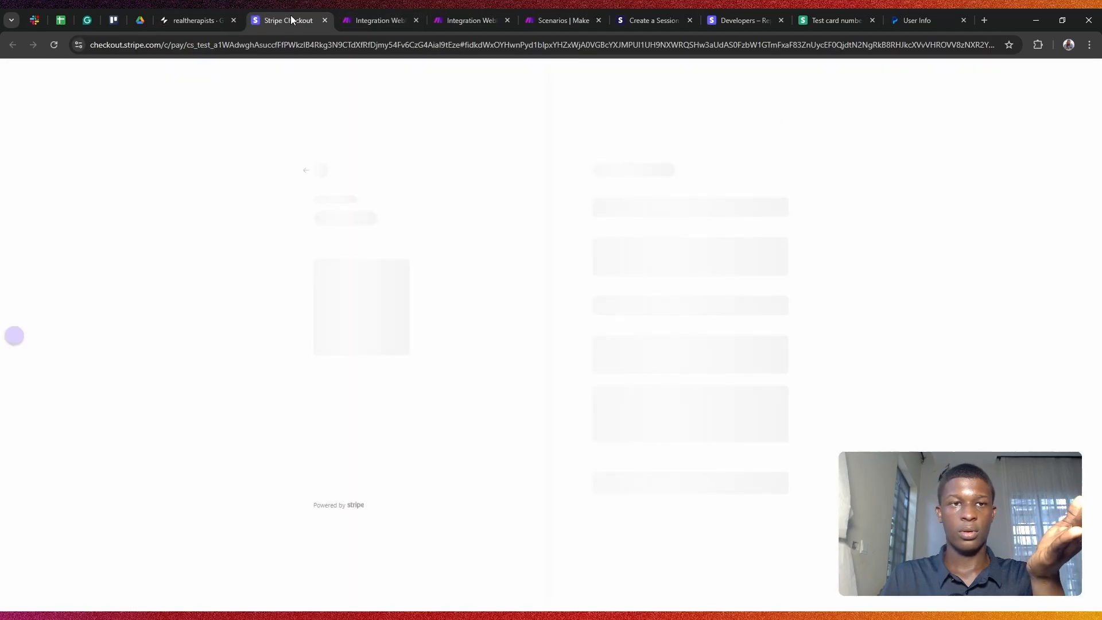
left_click(325, 21)
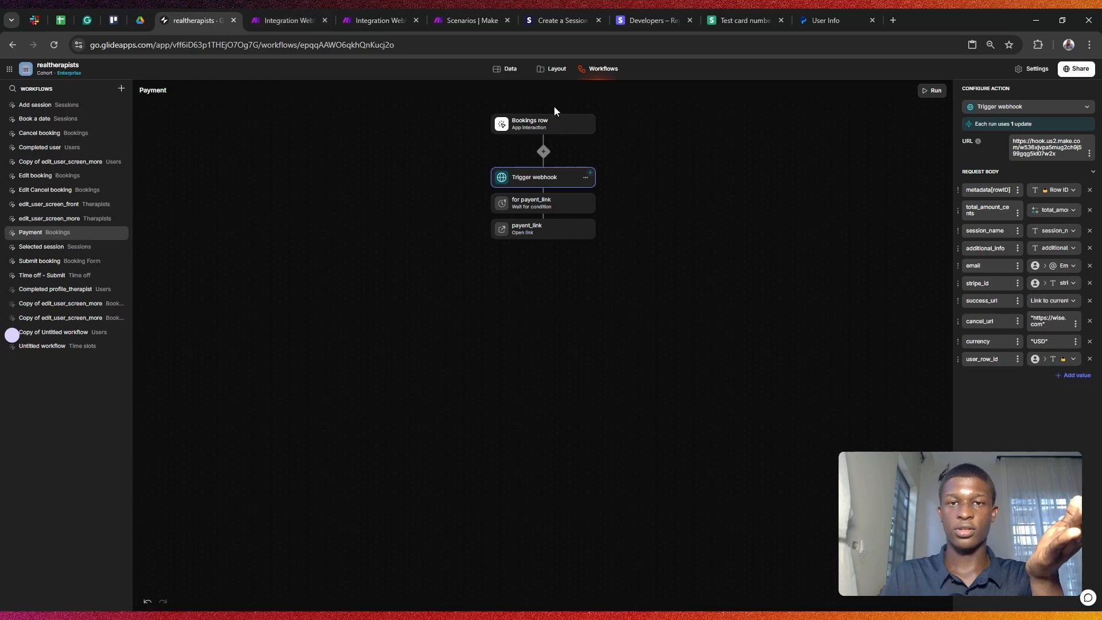
Step: Clear the first booking's invoice_url and rerun the Payment workflow, closing the Stripe Checkout tabs
left_click(509, 70)
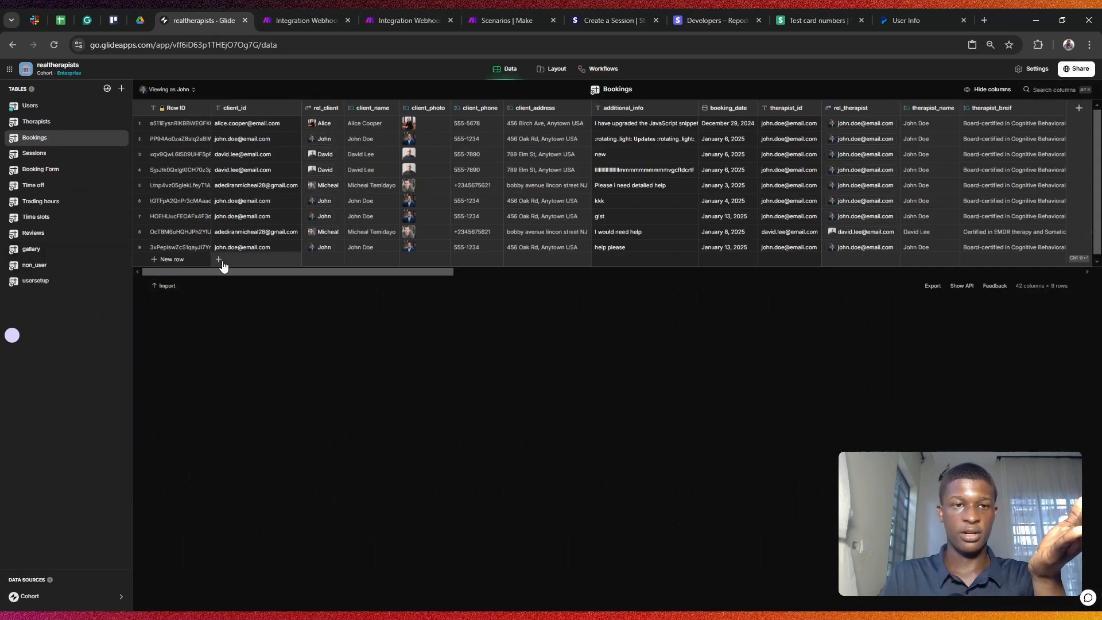
left_click_drag(229, 279, 873, 267)
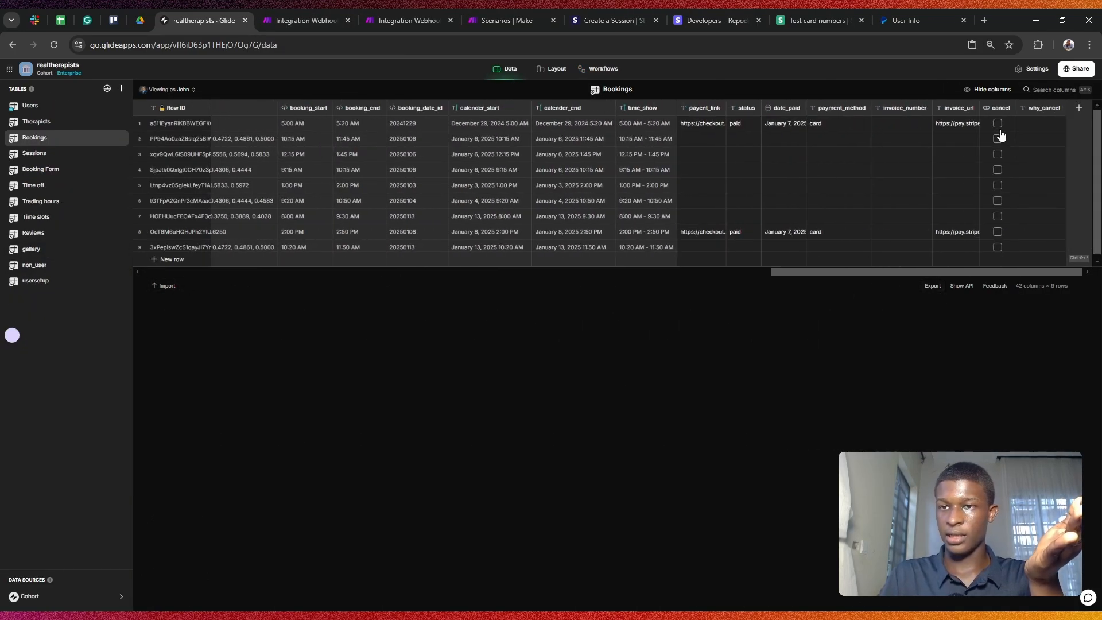
left_click(967, 132)
key("Delete")
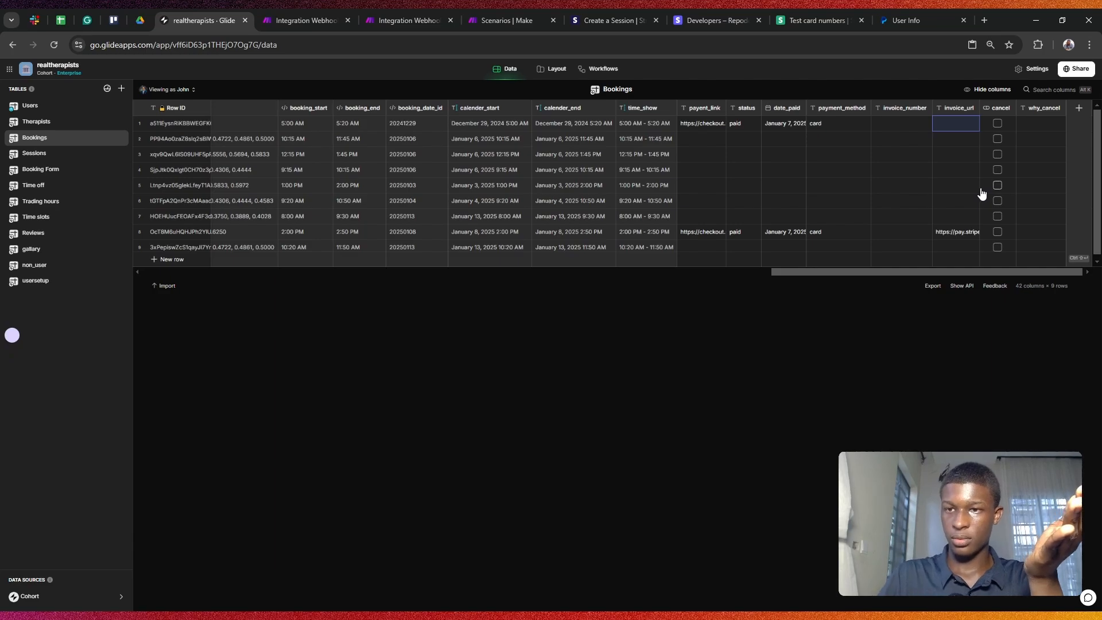
left_click(960, 237)
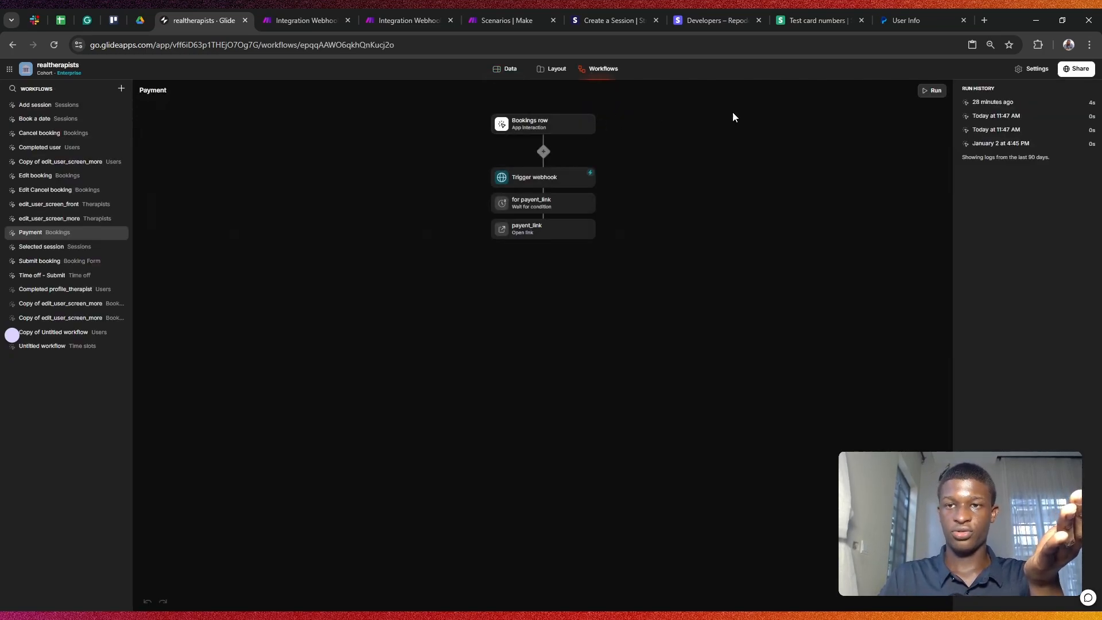
left_click(929, 92)
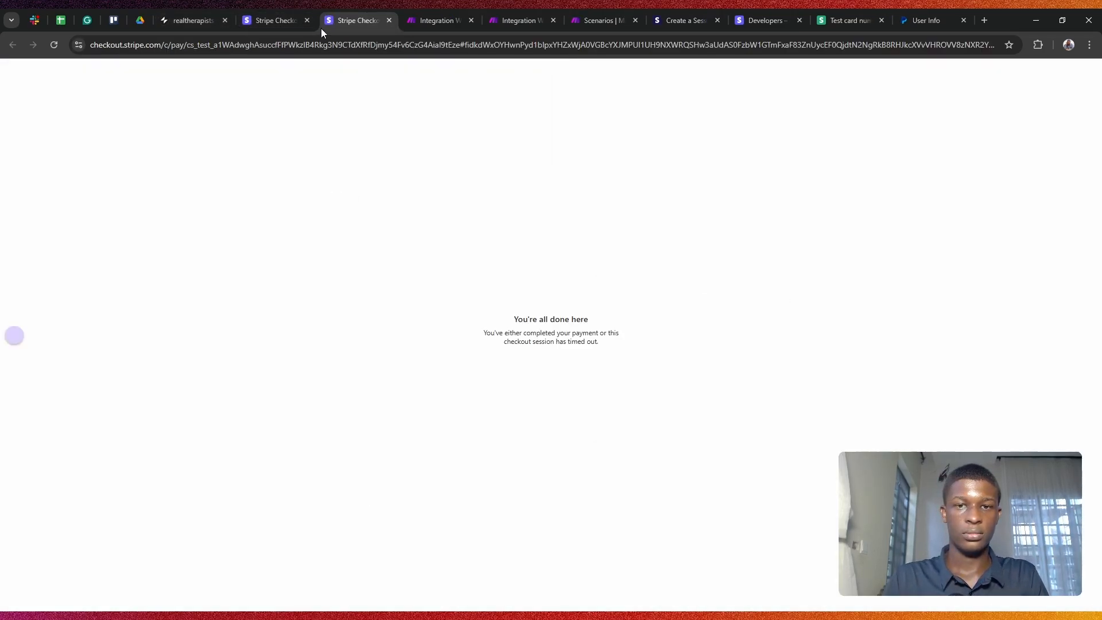
left_click(388, 21)
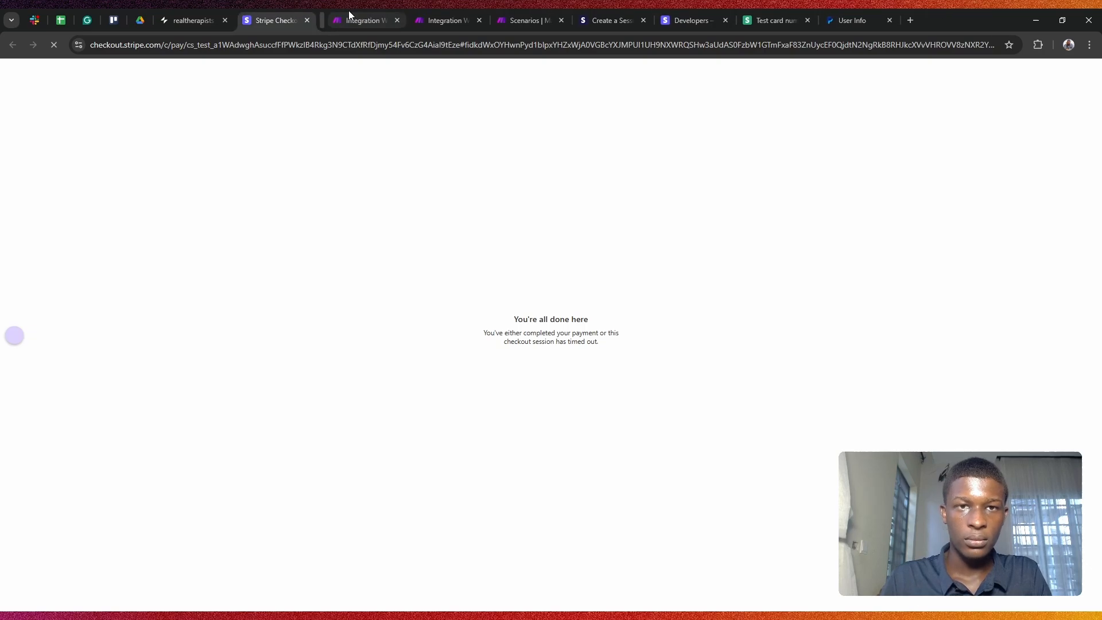
left_click(306, 21)
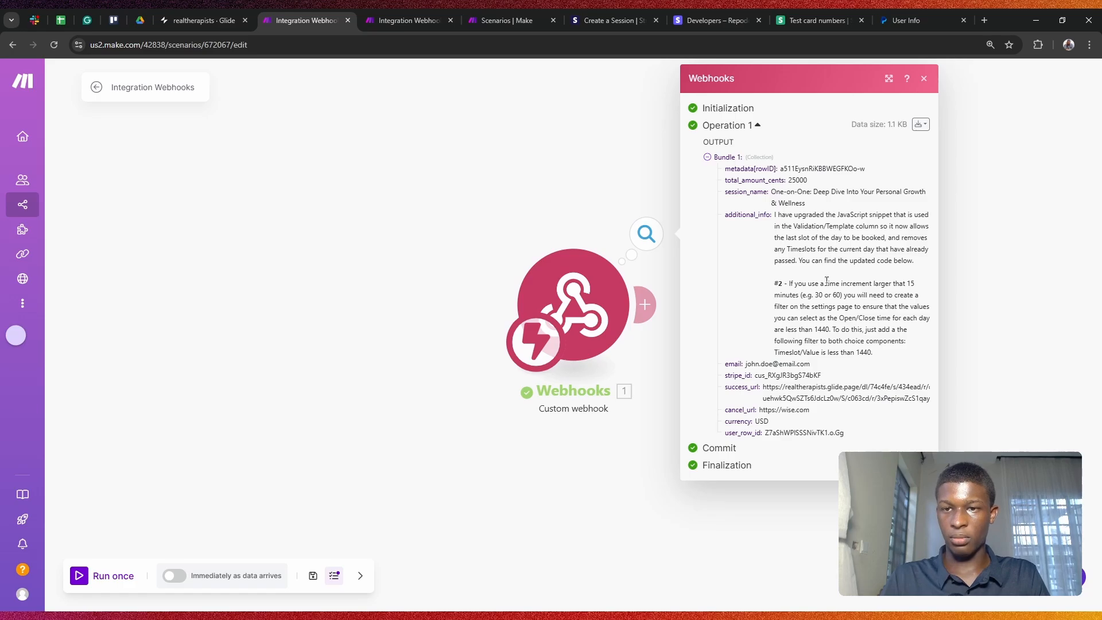
Step: Review the received bundle's booking fields in the webhook output, then close the output panel
left_click_drag(864, 437, 763, 252)
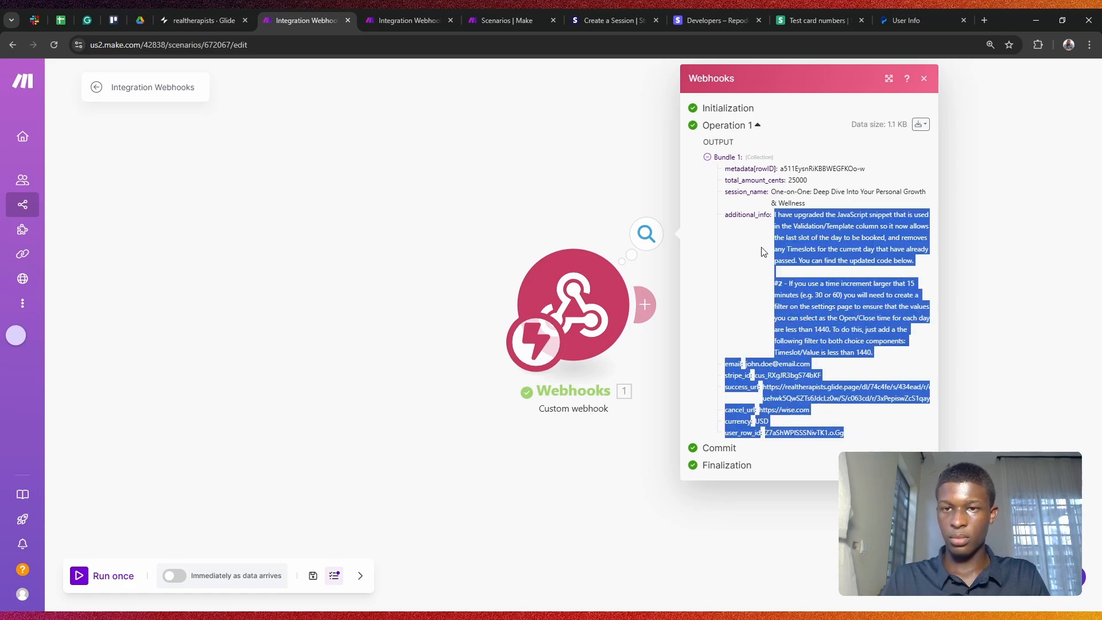
left_click(716, 244)
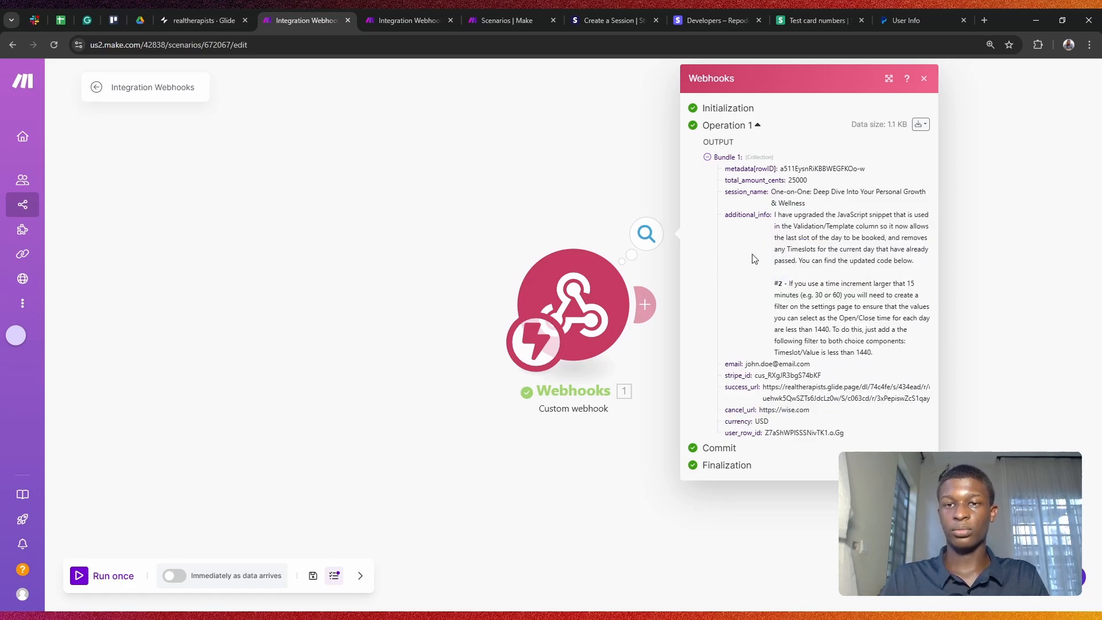
left_click(927, 78)
left_click(647, 231)
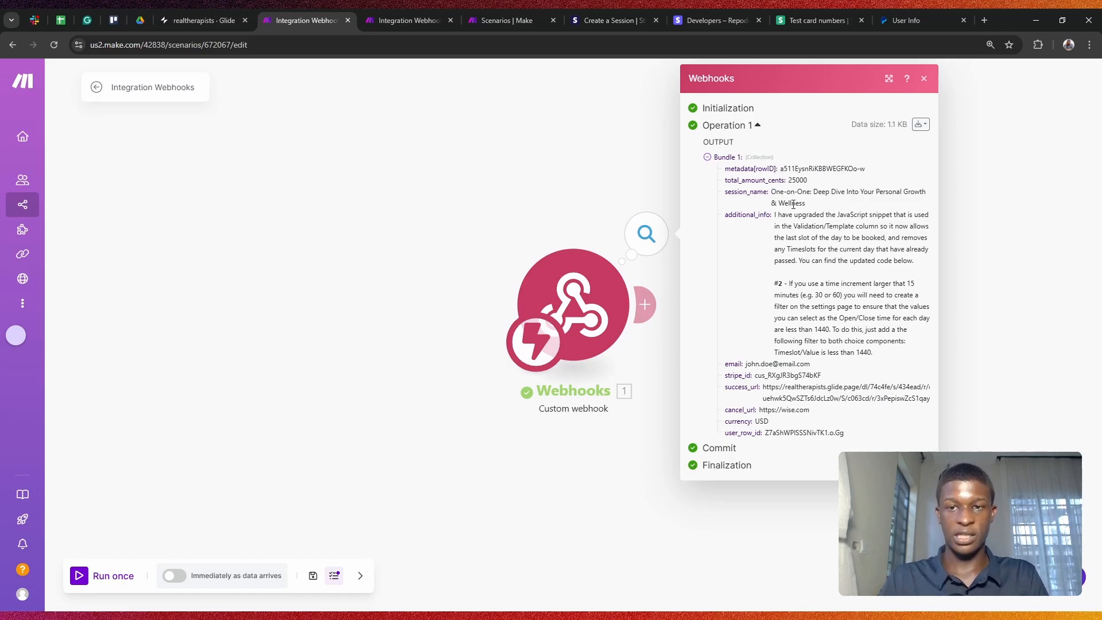
left_click_drag(749, 359, 853, 442)
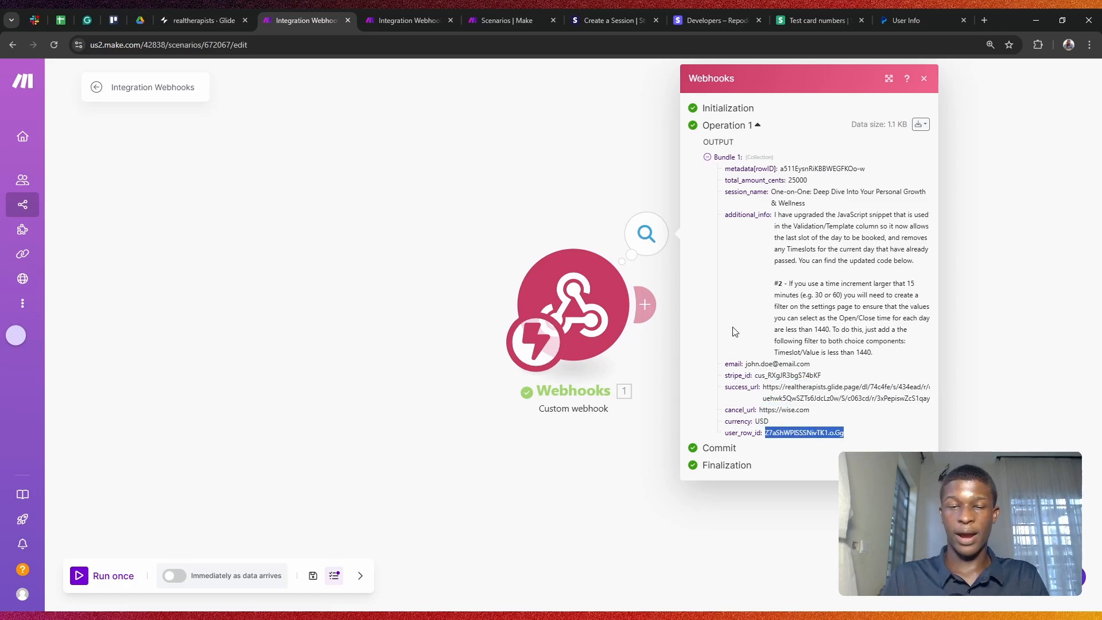
left_click(427, 233)
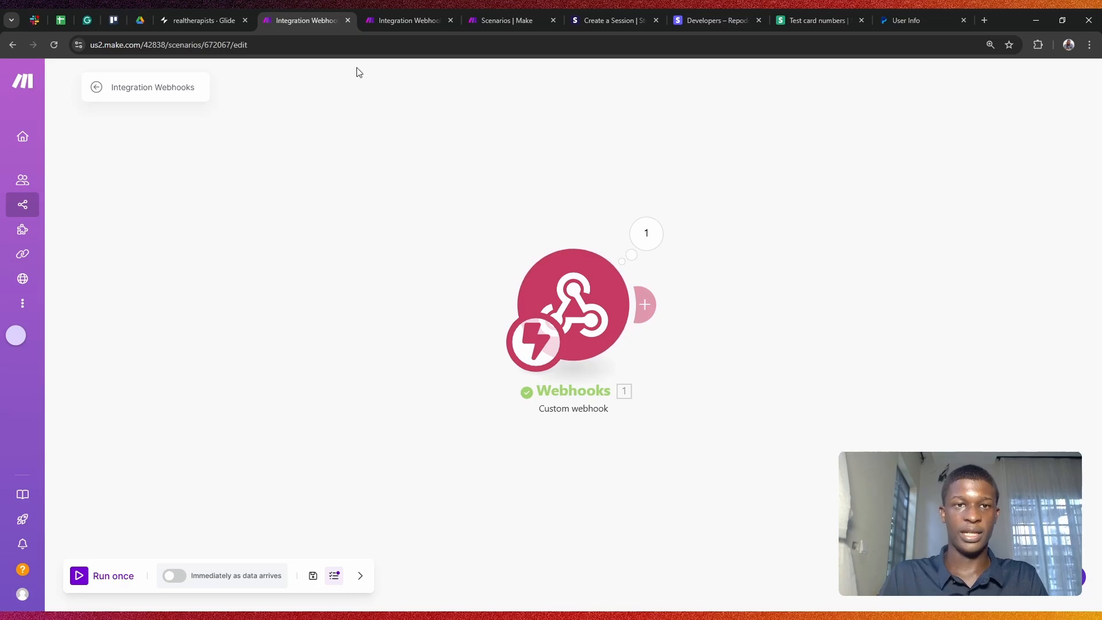
Step: Check the router's stripe_id Exists and Does-not-exist route filters without changing them
left_click(374, 11)
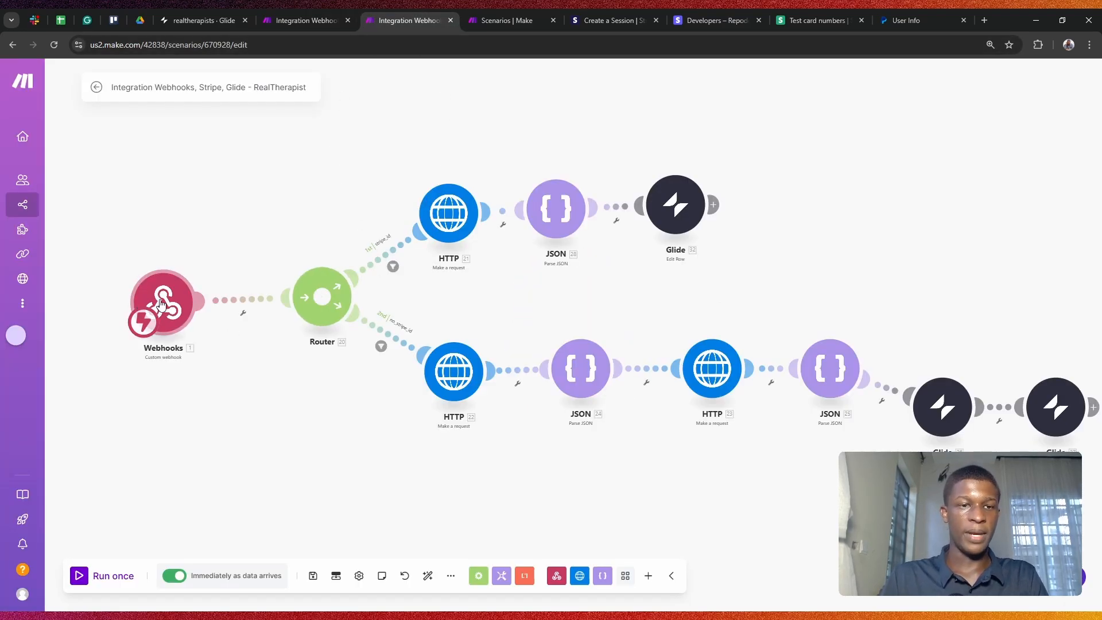
scroll(307, 206, "up", 2)
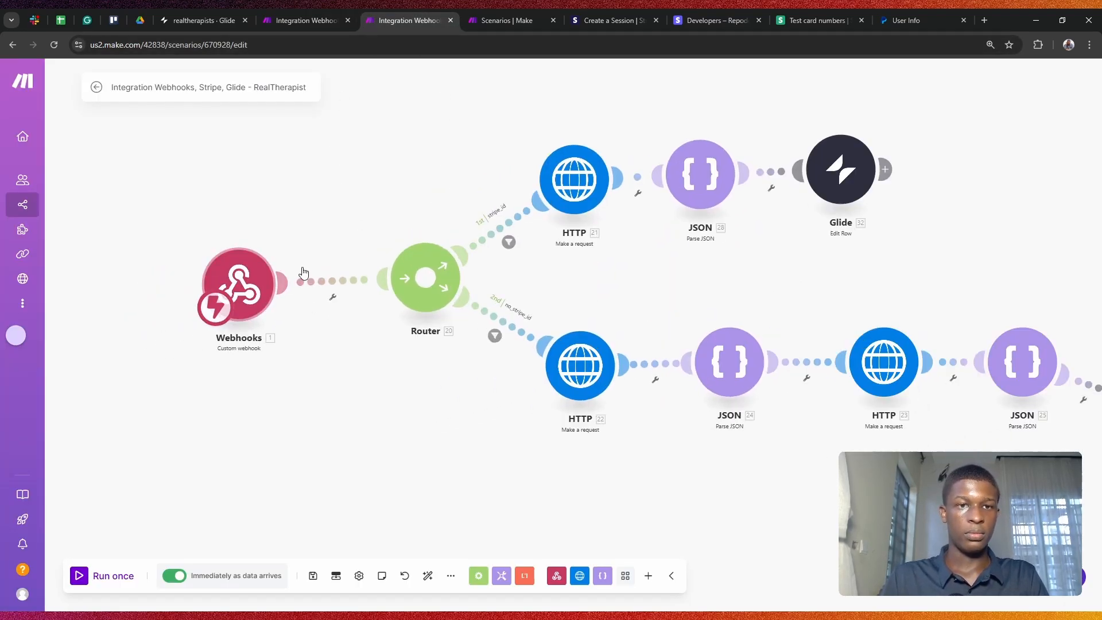
scroll(305, 272, "up", 1)
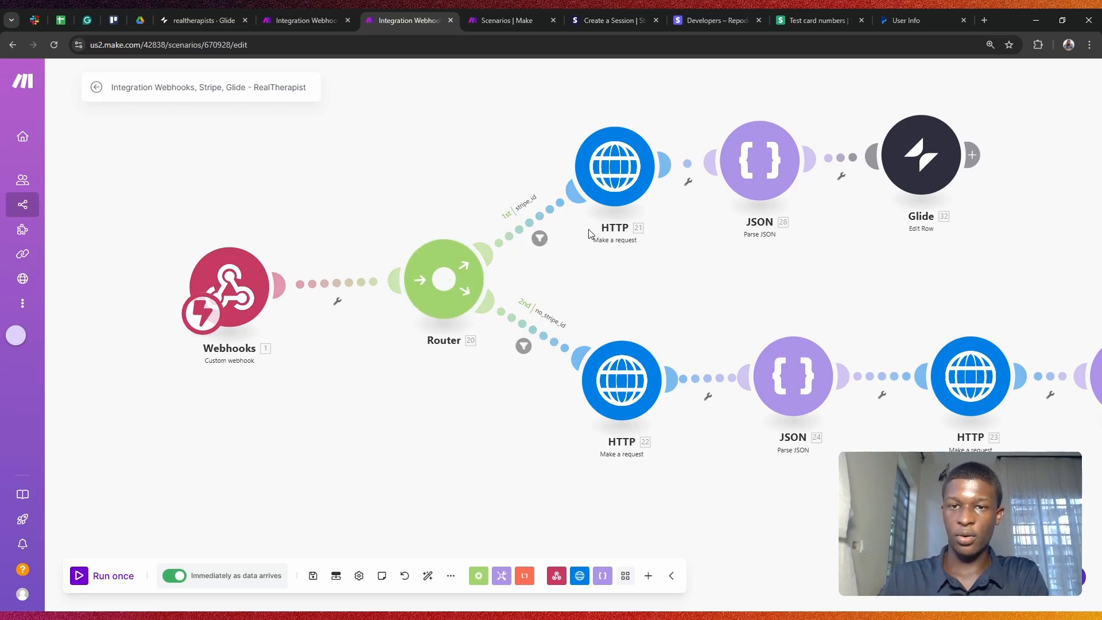
scroll(608, 287, "right", 3)
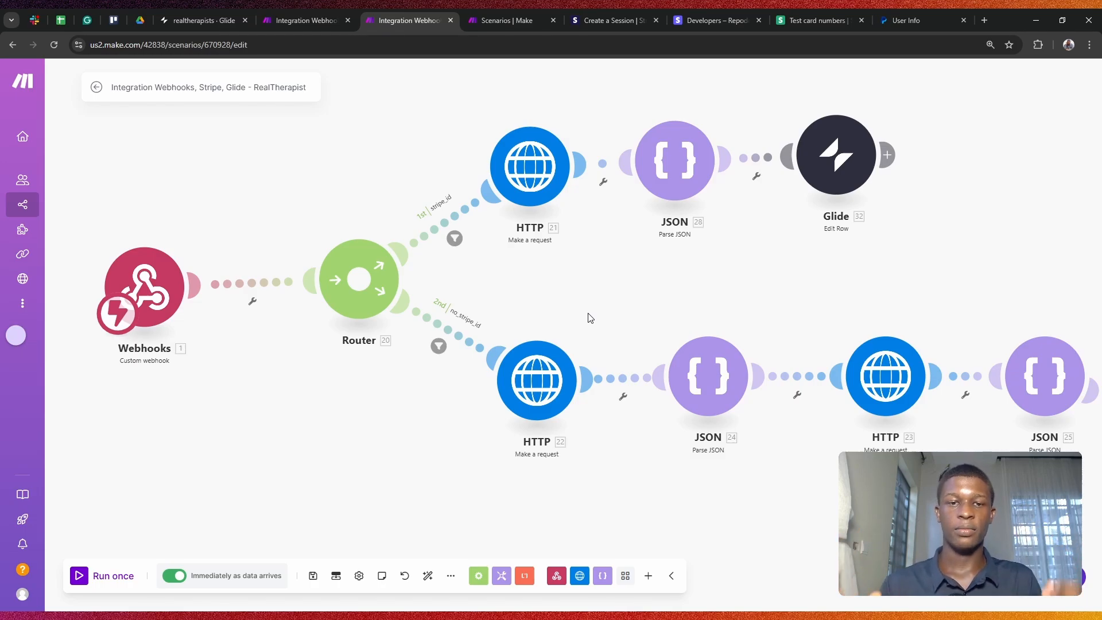
left_click(454, 238)
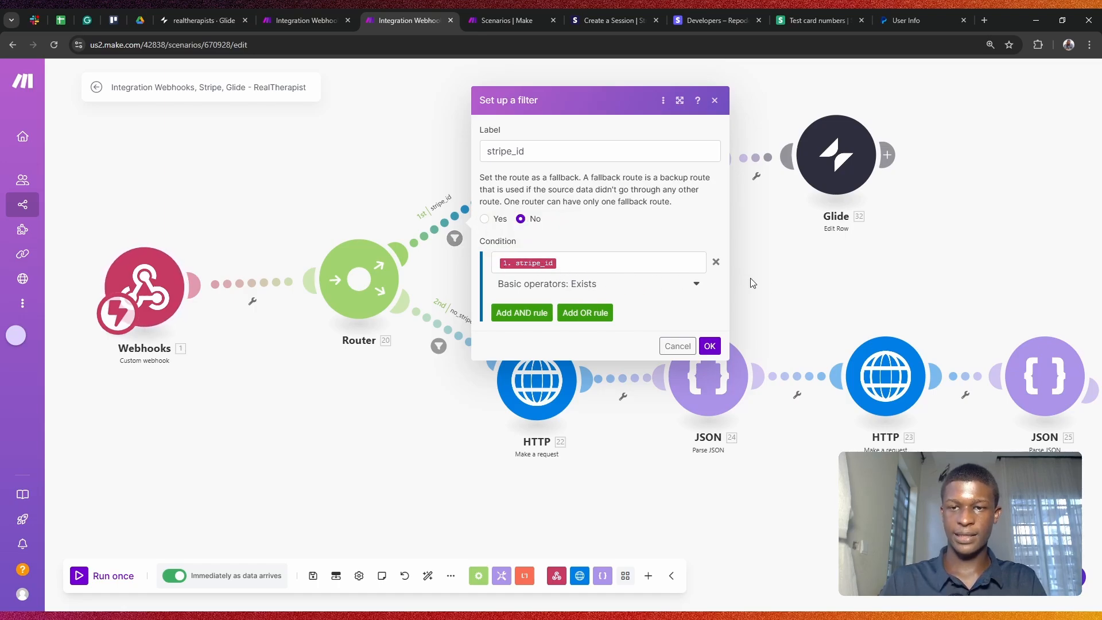
left_click(773, 286)
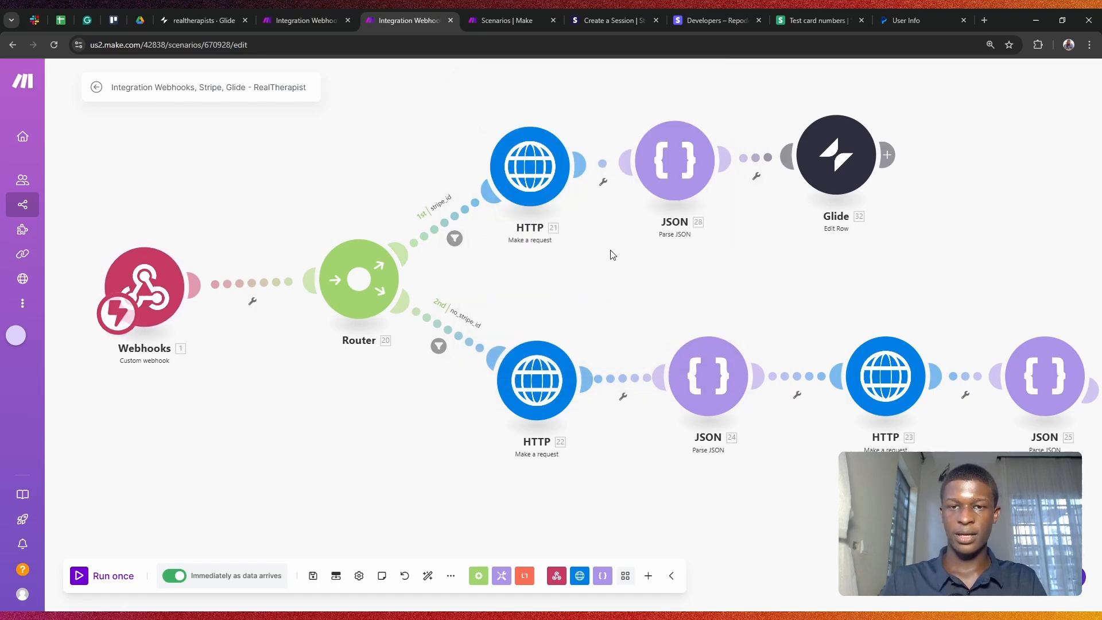
left_click(439, 346)
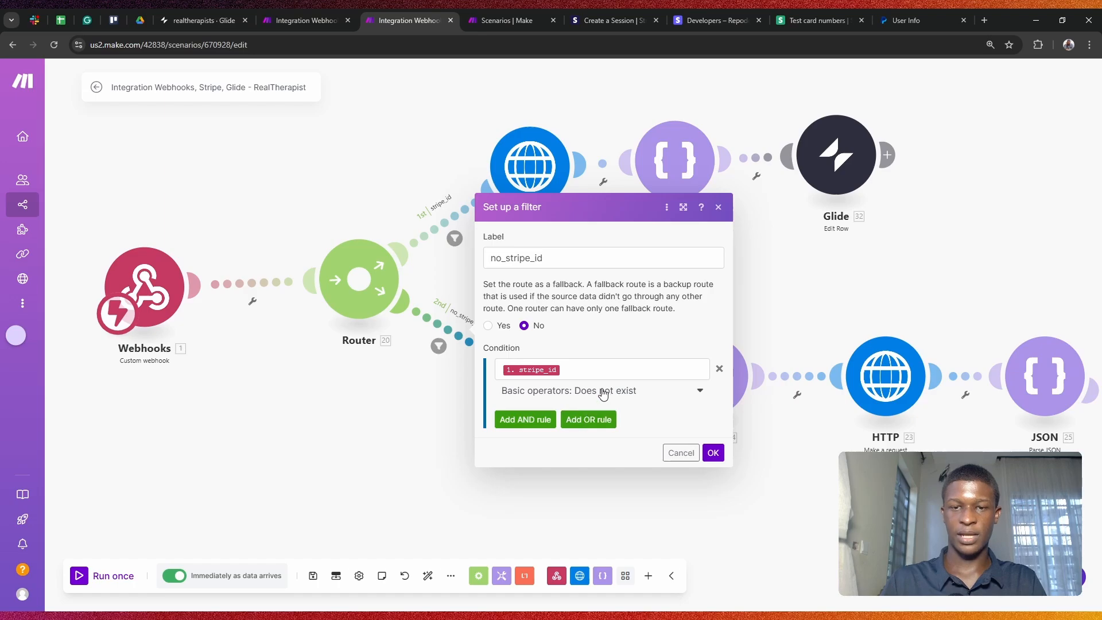
left_click(798, 298)
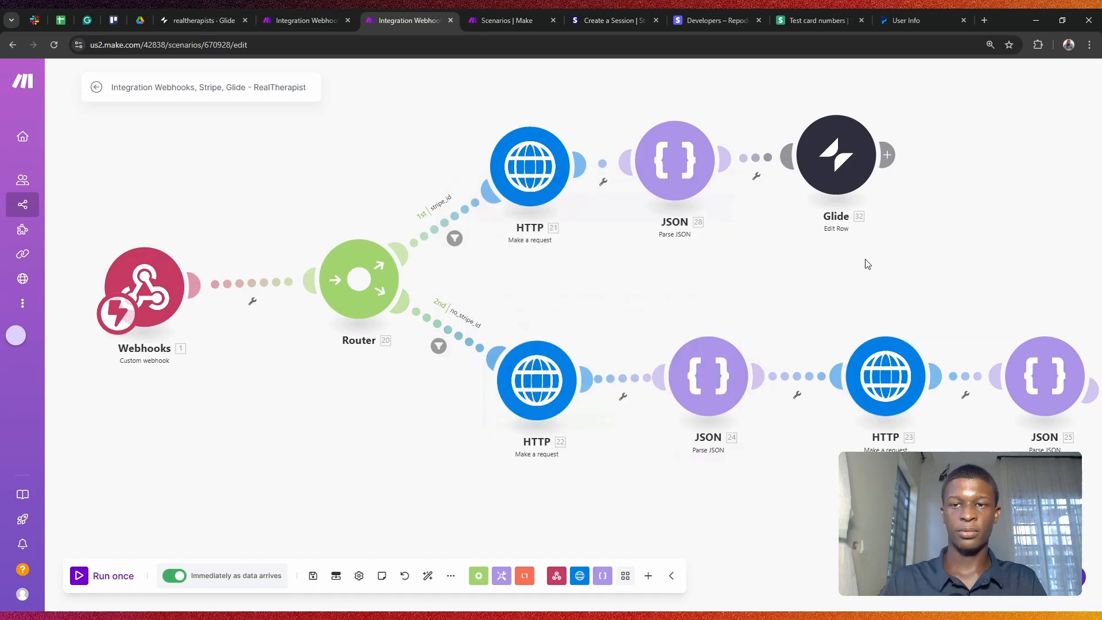
left_click(210, 13)
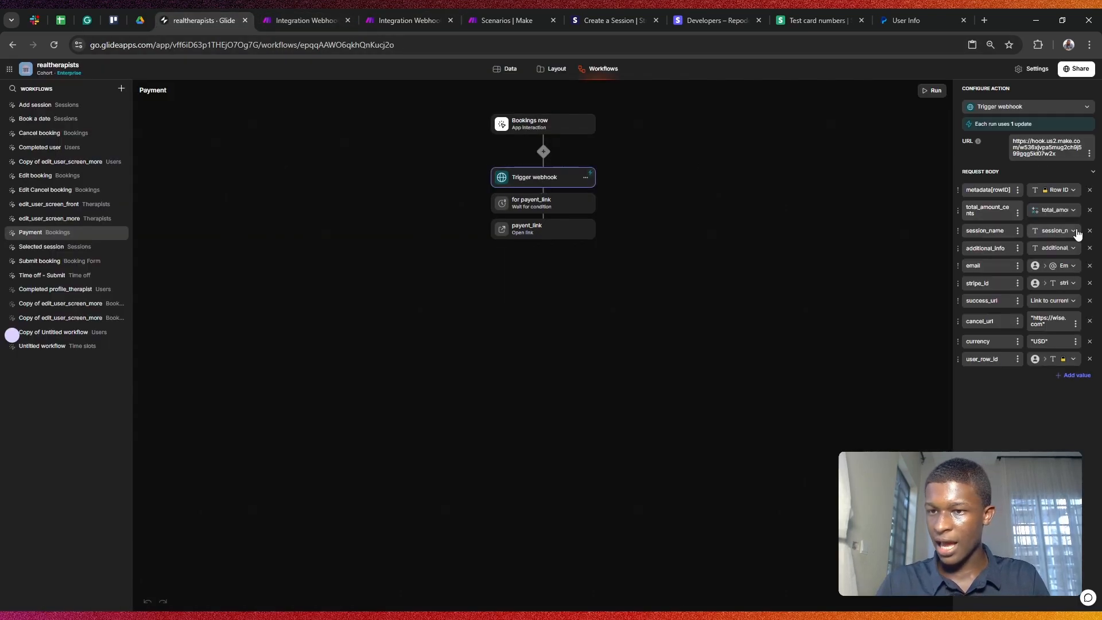
Step: Confirm the webhook's stripe_id value comes from the User Profile, then return to the Make router scenario
left_click(1054, 285)
mouse_move(1044, 393)
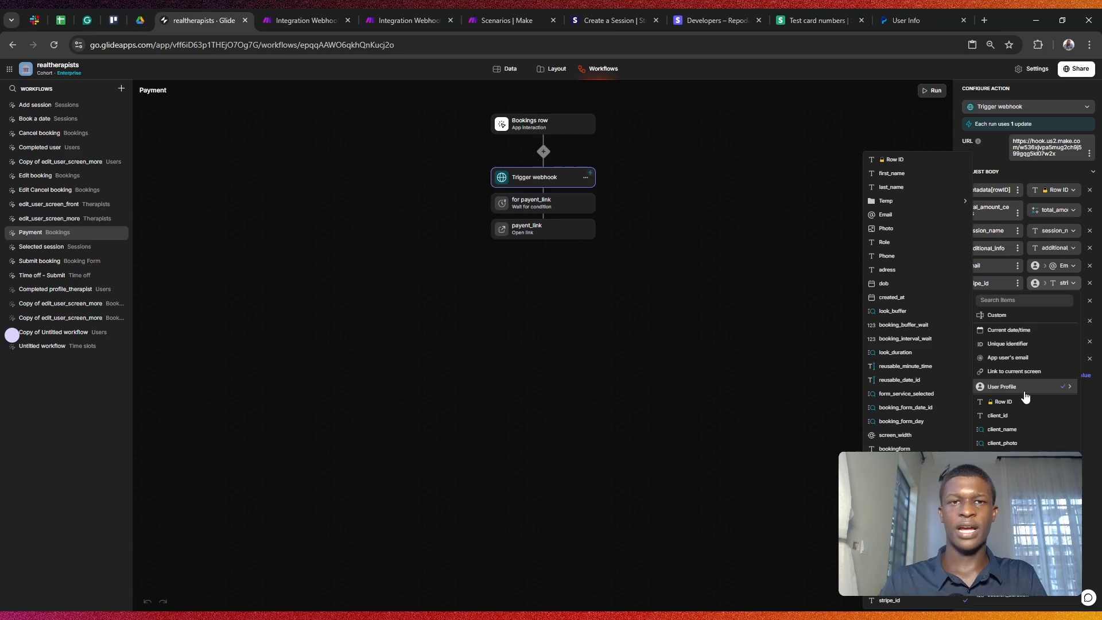
left_click(391, 147)
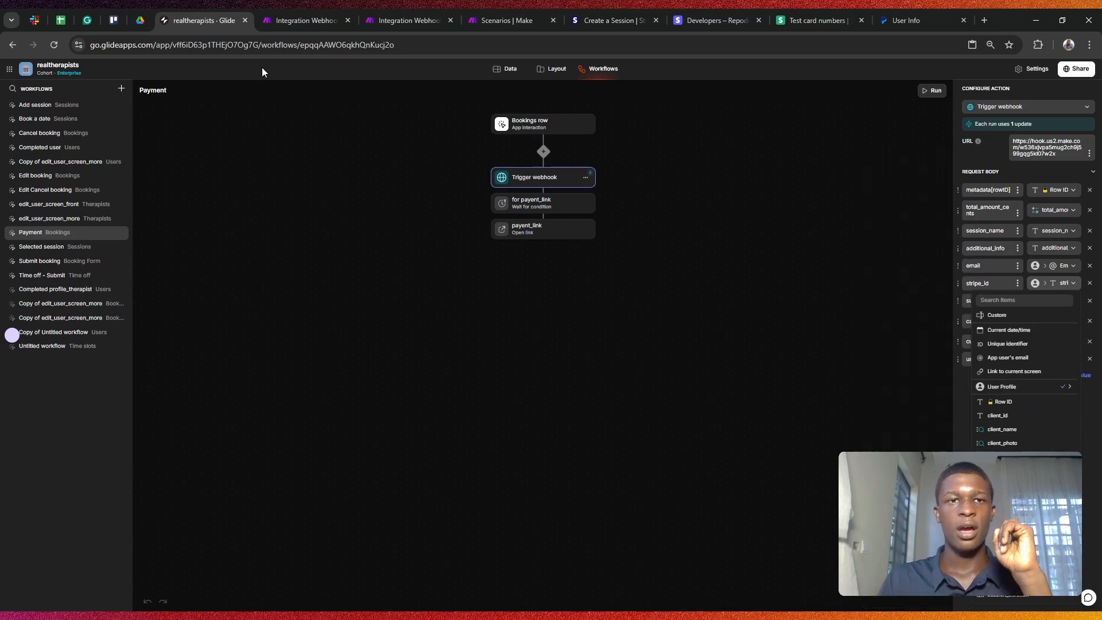
left_click(301, 20)
left_click(391, 19)
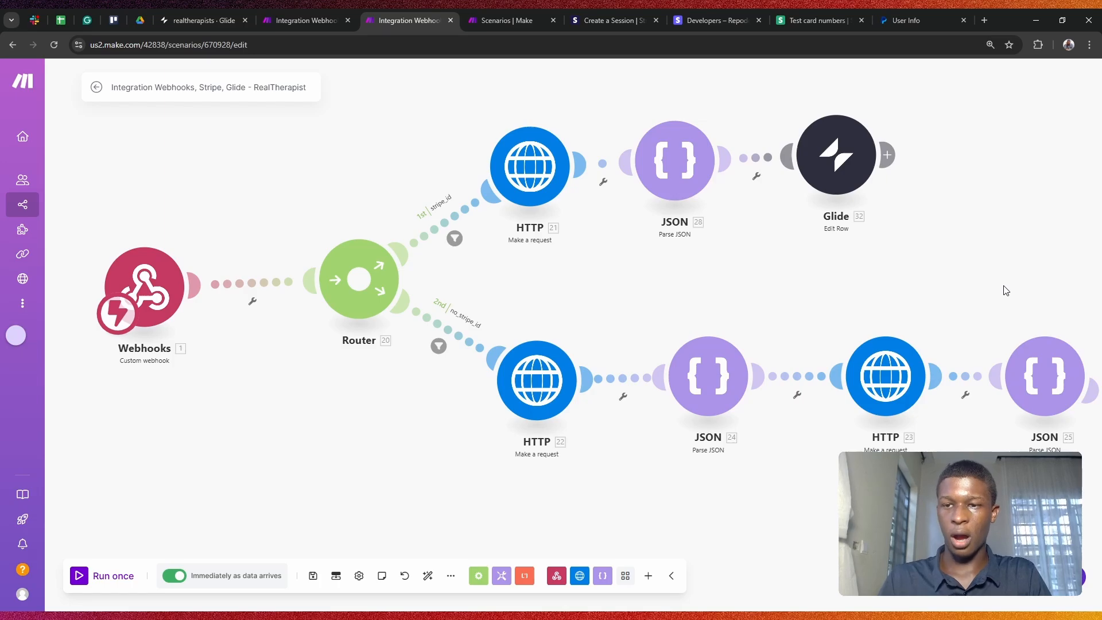
Step: Review the whole Make router scenario to the end of the lower route, then return to Glide's Payment workflow
scroll(1010, 285, "down", 2)
left_click_drag(1021, 278, 845, 258)
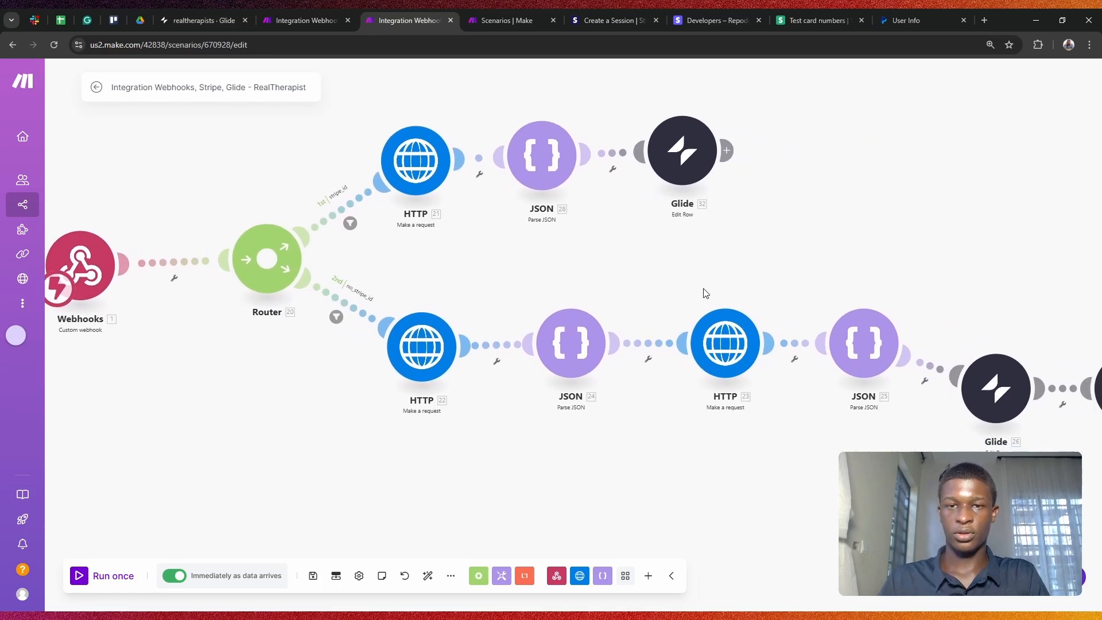
scroll(827, 226, "down", 1)
left_click_drag(875, 225, 807, 229)
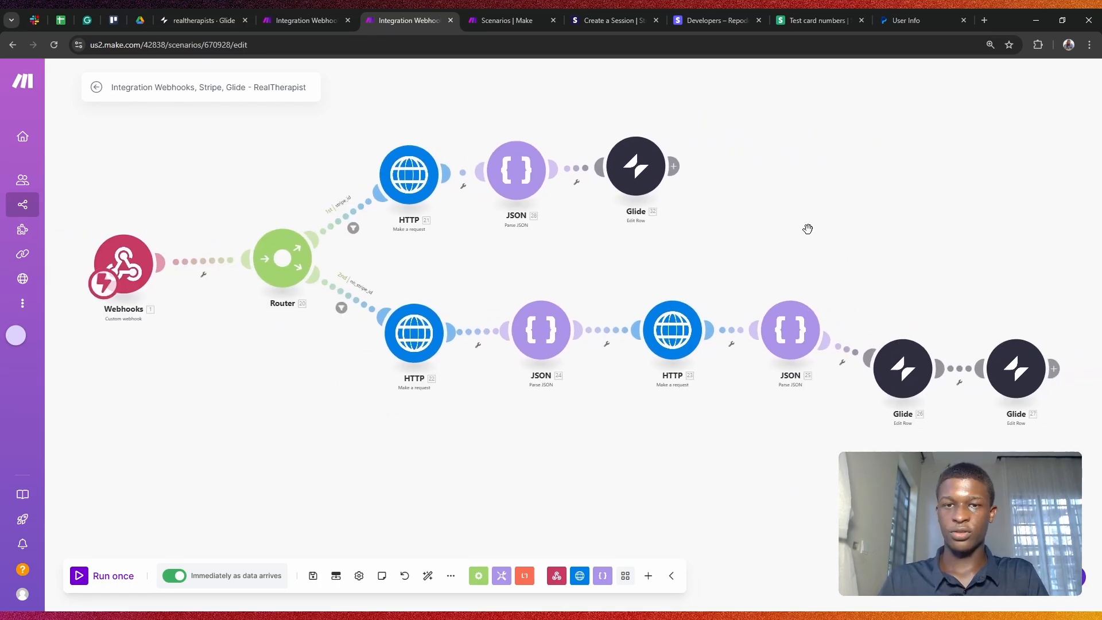
left_click(276, 13)
left_click(192, 12)
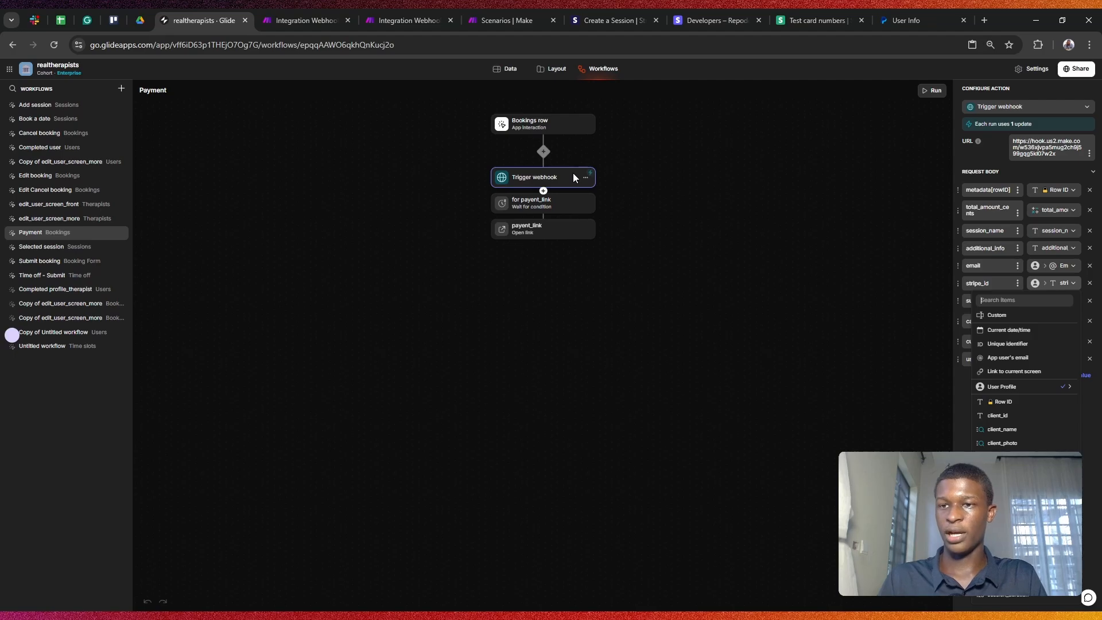
Step: Check the sources of stripe_id and success_url in the Trigger webhook body
left_click(733, 310)
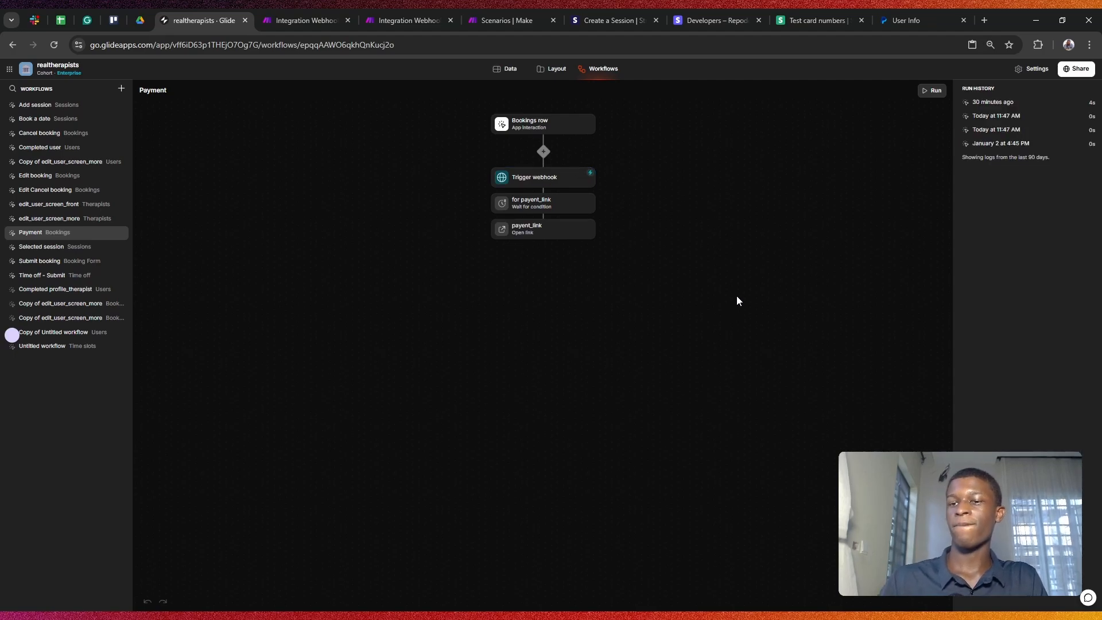
left_click(553, 173)
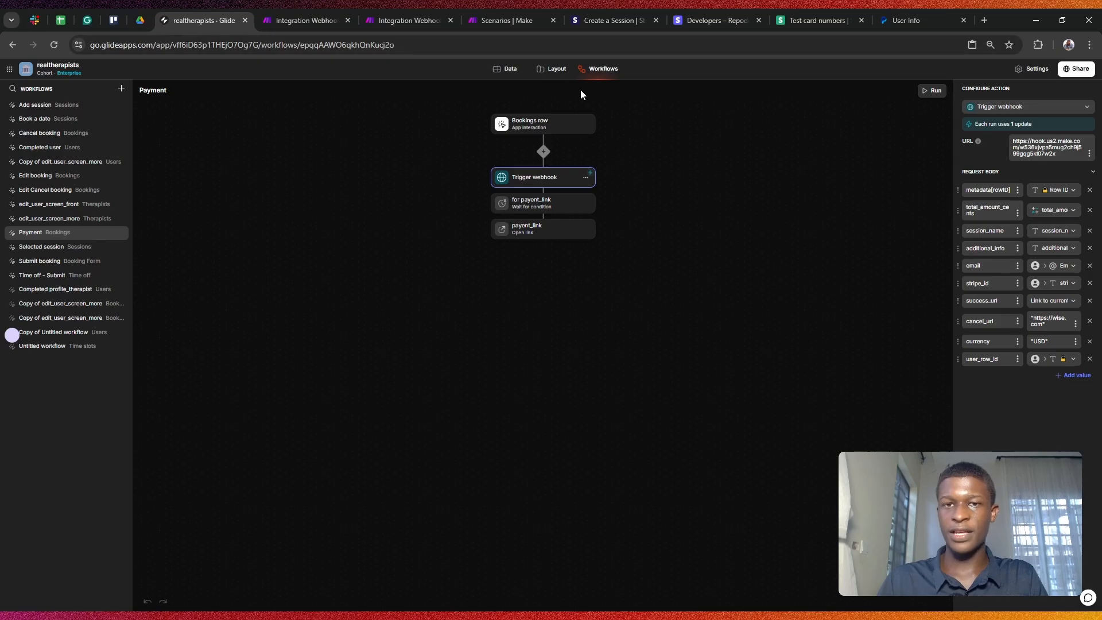
left_click(1053, 286)
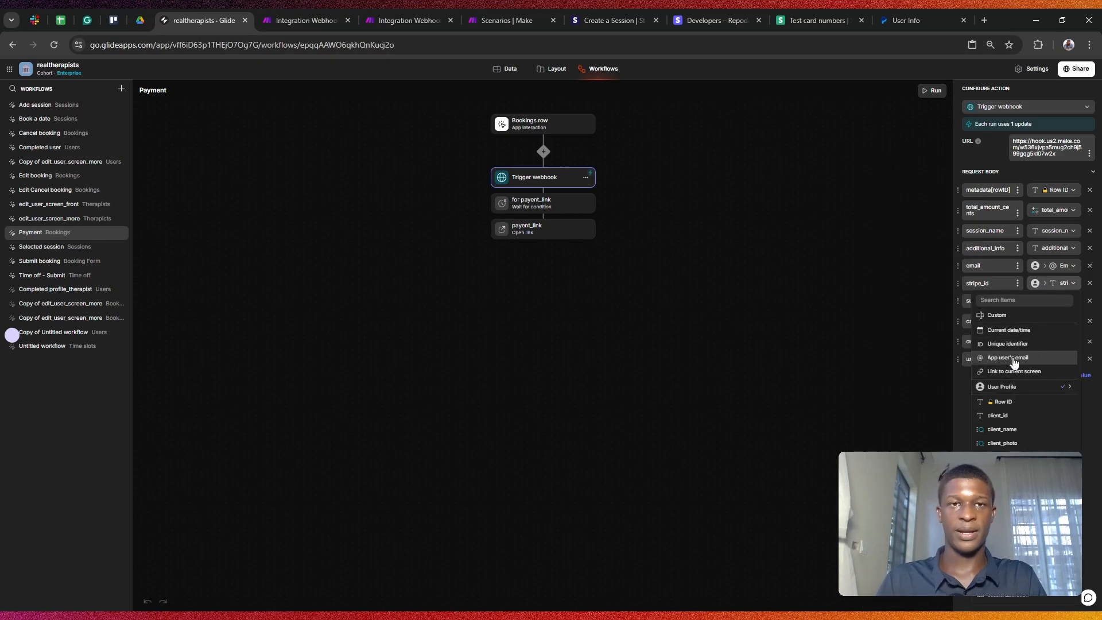
left_click(799, 293)
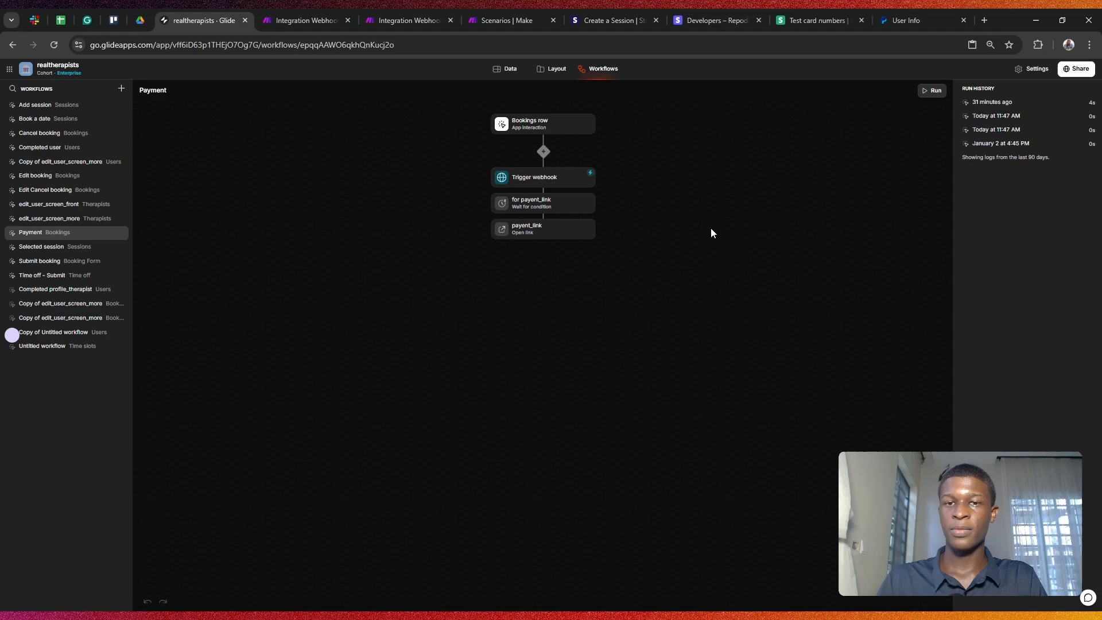
left_click(559, 176)
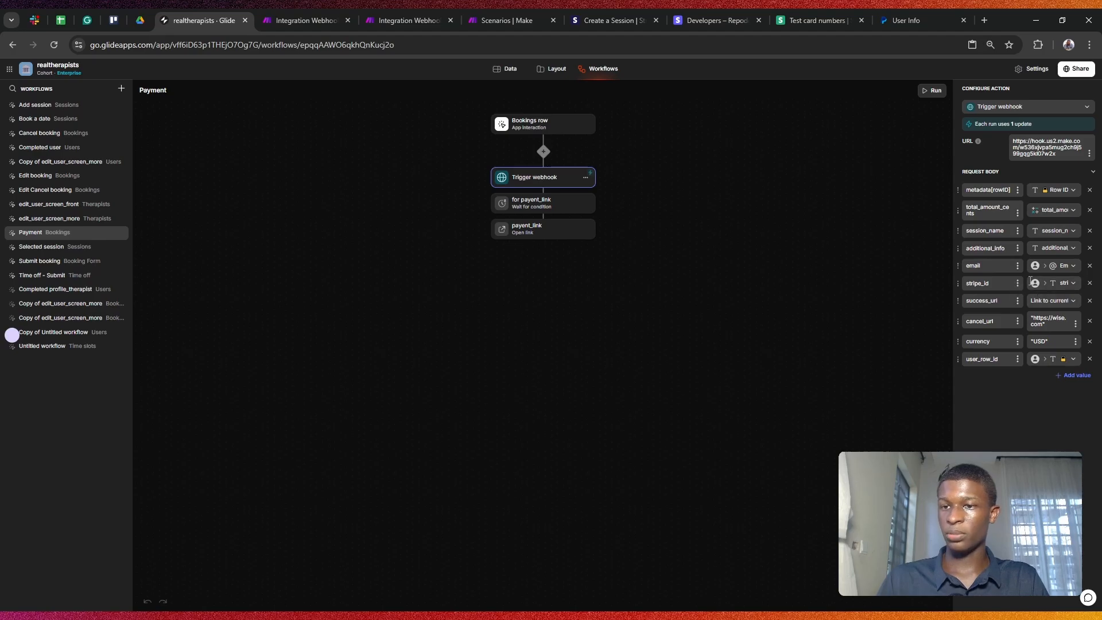
left_click(1053, 300)
Step: Inspect the Users table's stripe_id column values for rows 2 and 14
mouse_move(1027, 388)
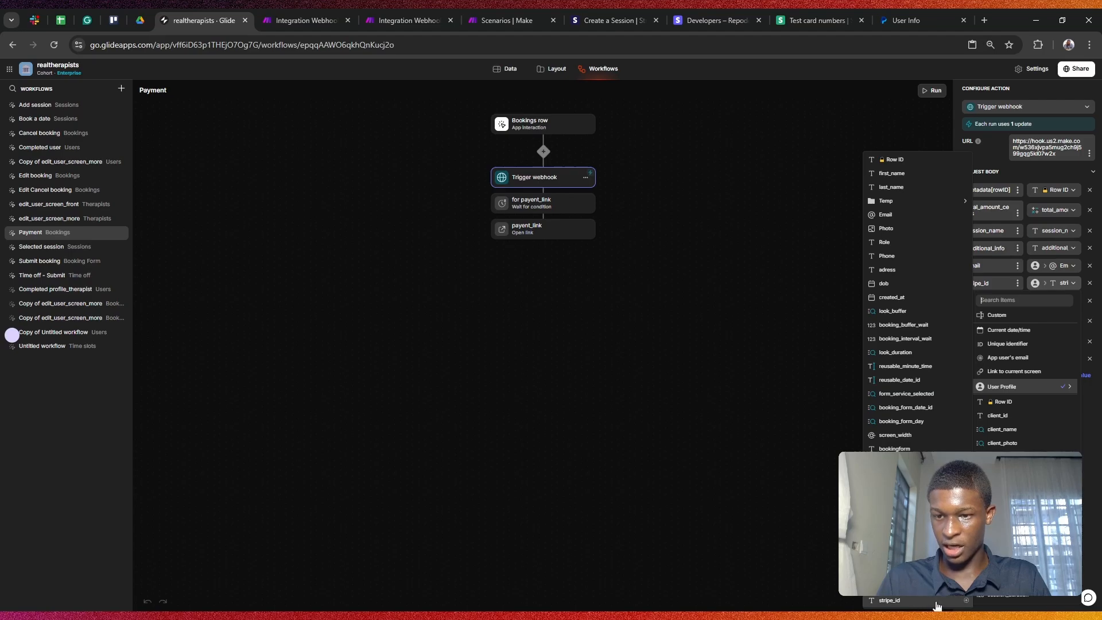
left_click(964, 600)
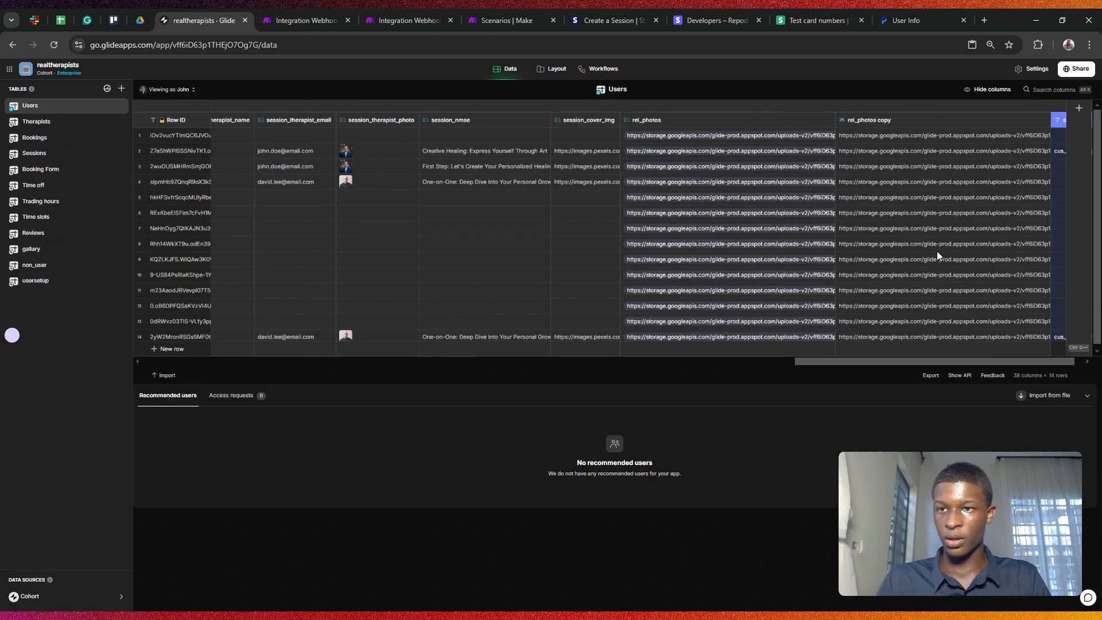
left_click_drag(855, 362, 869, 363)
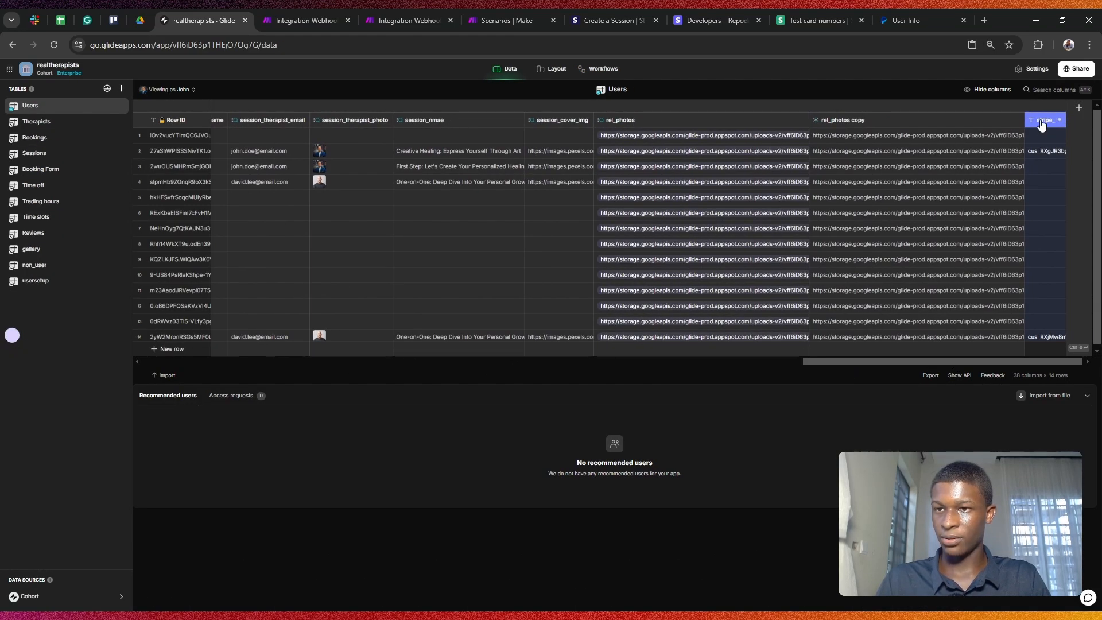
left_click(1042, 154)
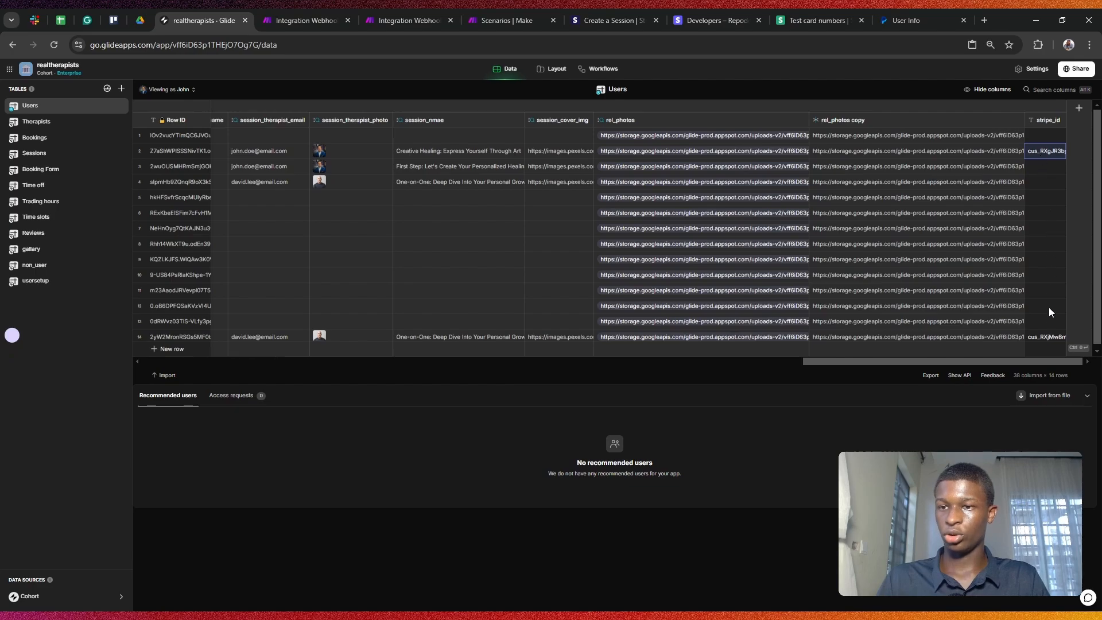
left_click(1049, 337)
Step: Review the router scenario's no_stripe_id route and its HTTP 22 Stripe customers request settings
left_click(284, 12)
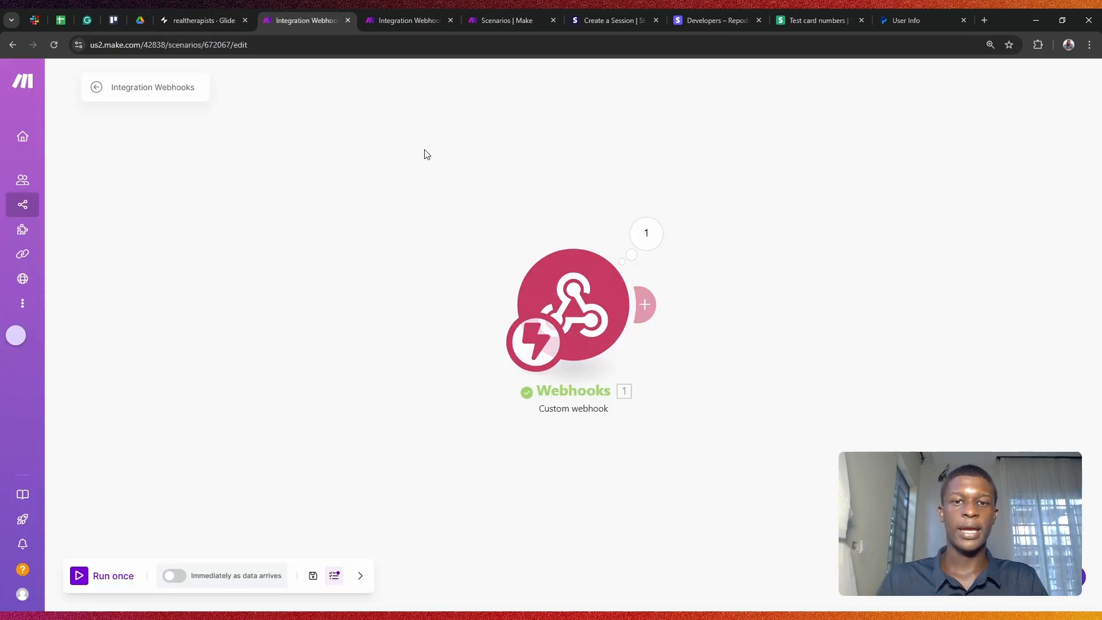
left_click(398, 13)
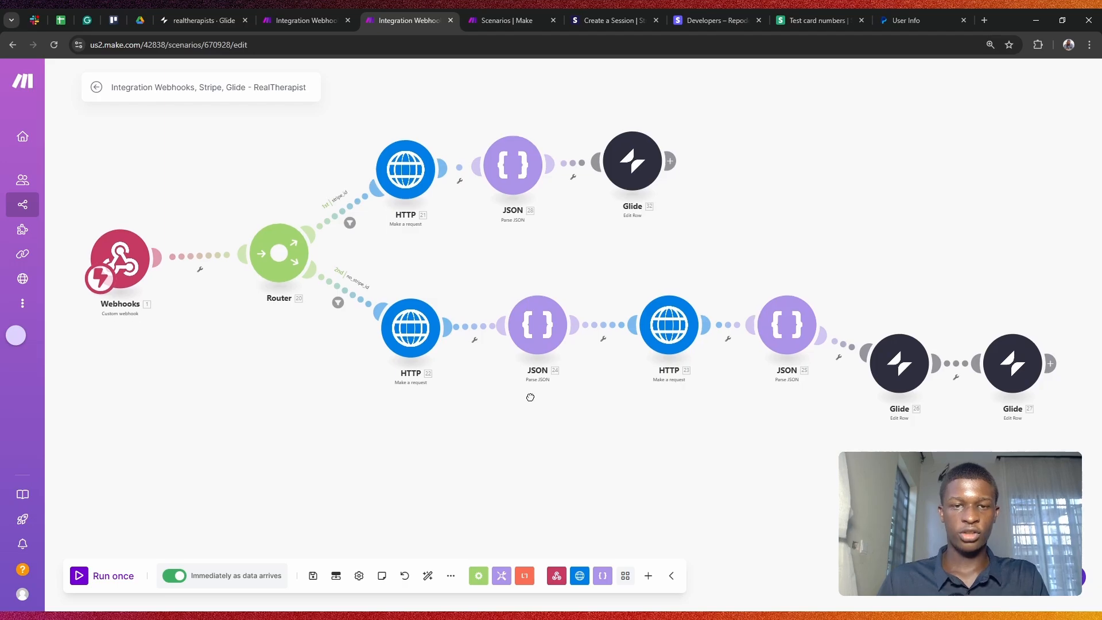
scroll(424, 332, "down", 3)
scroll(377, 257, "up", 3)
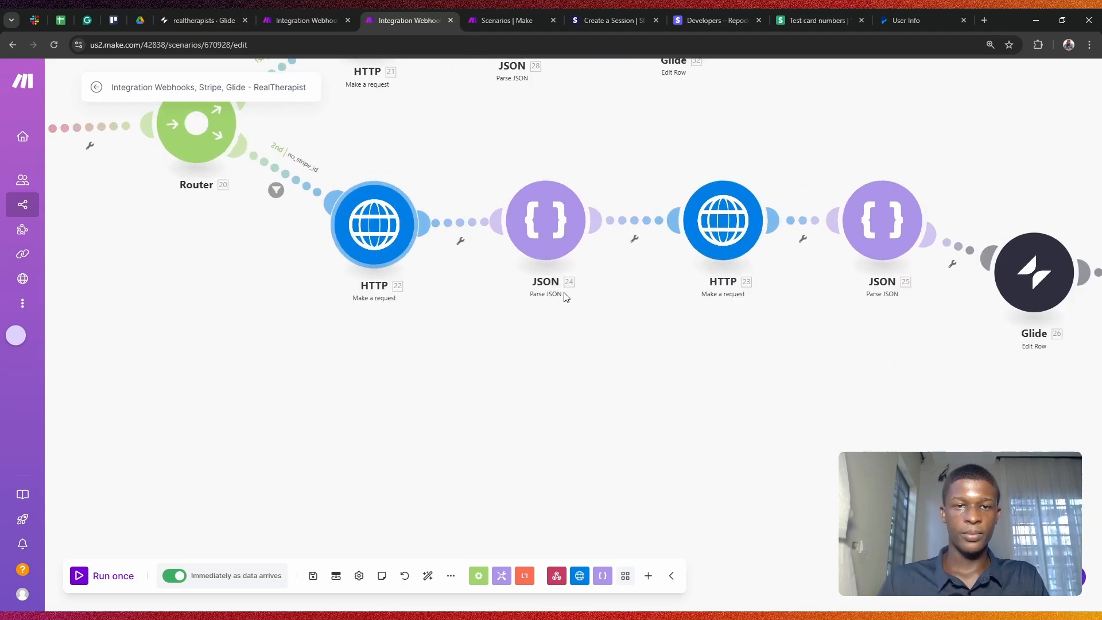
left_click_drag(569, 325, 618, 372)
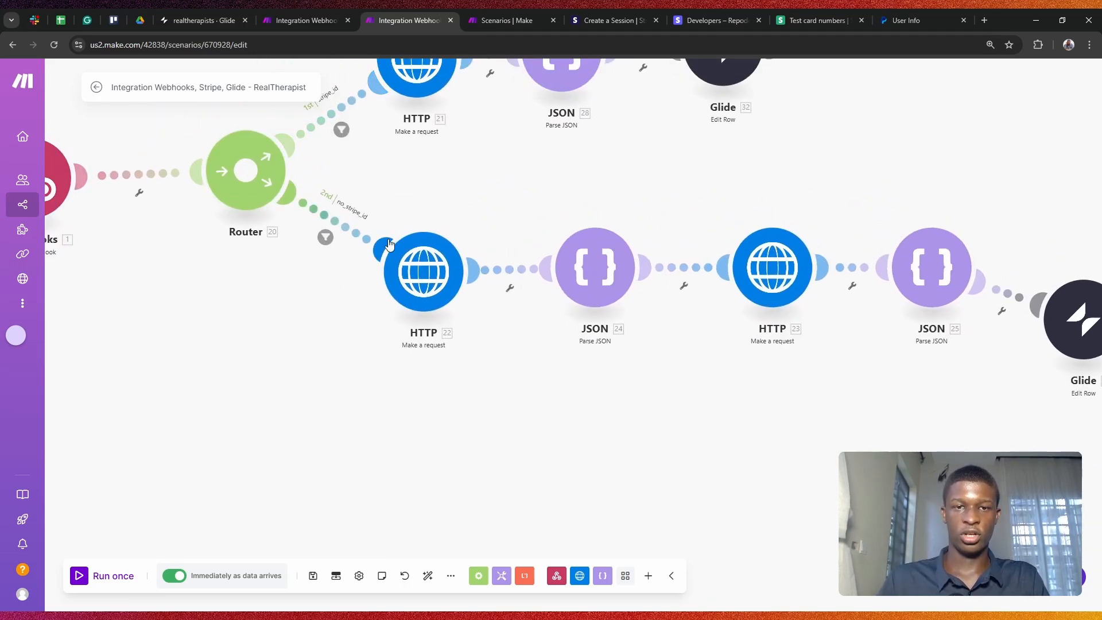
left_click(438, 259)
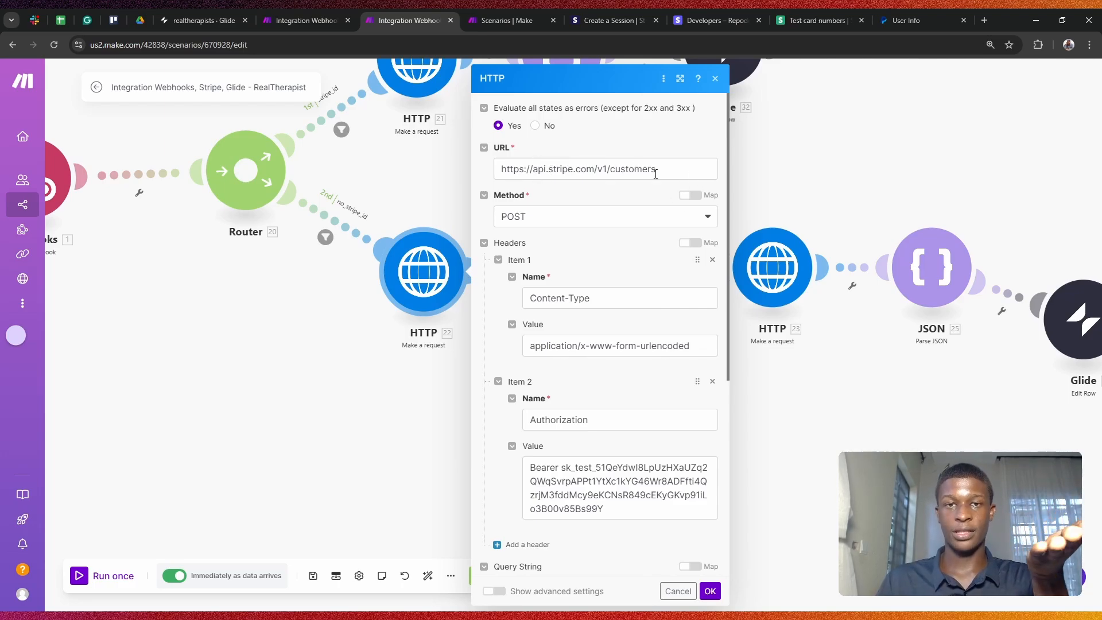
scroll(655, 173, "down", 6)
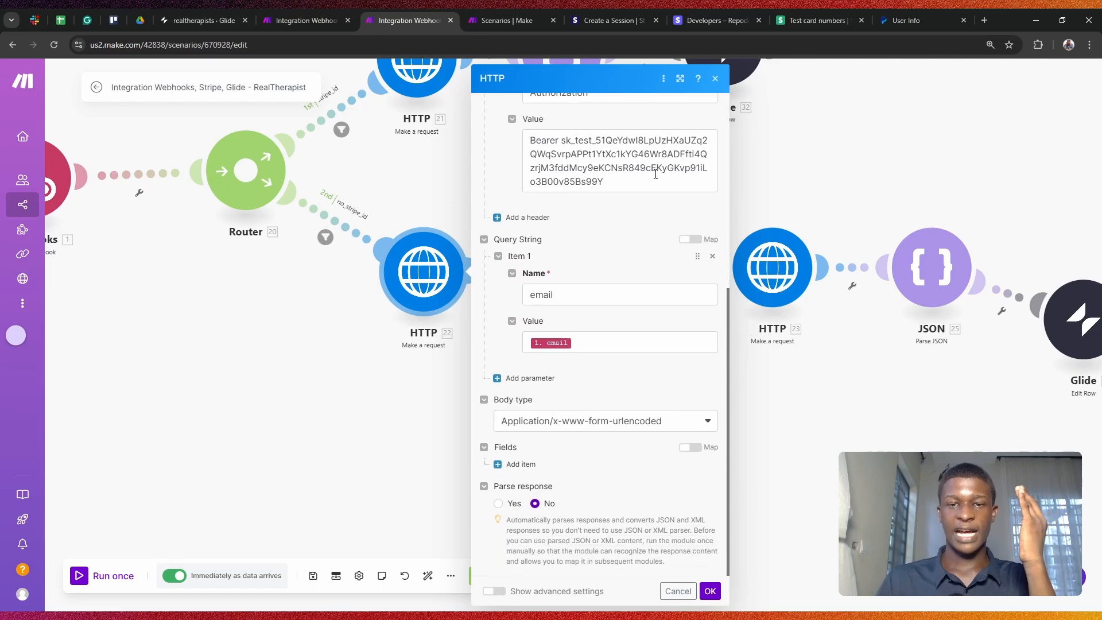
scroll(656, 174, "up", 6)
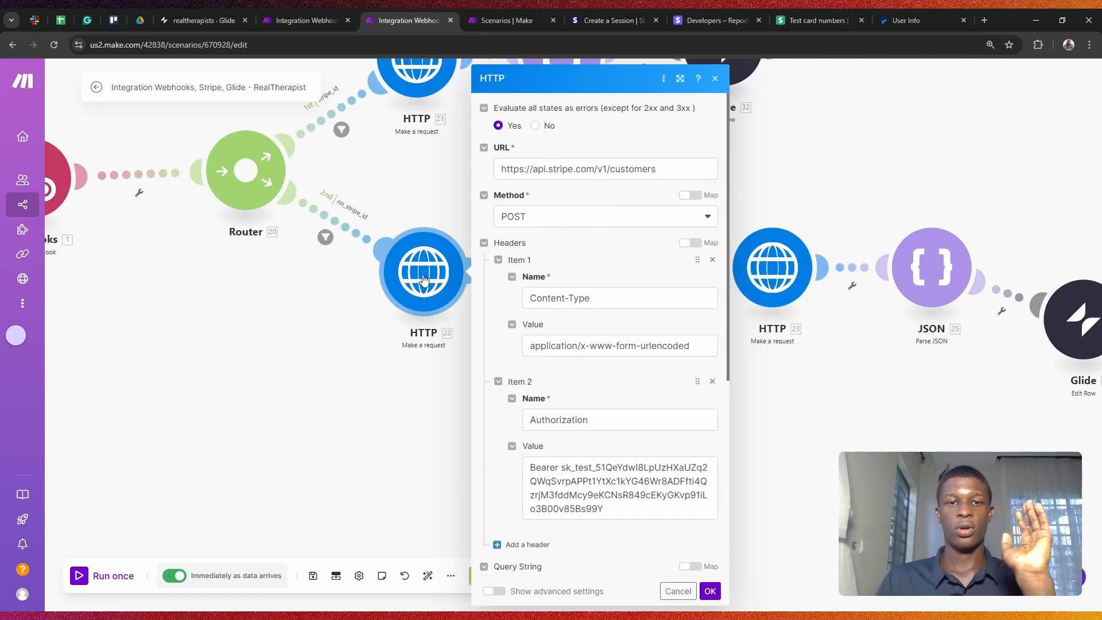
left_click(307, 354)
Step: Insert a Router with two branches after the new scenario's webhook trigger
left_click(309, 21)
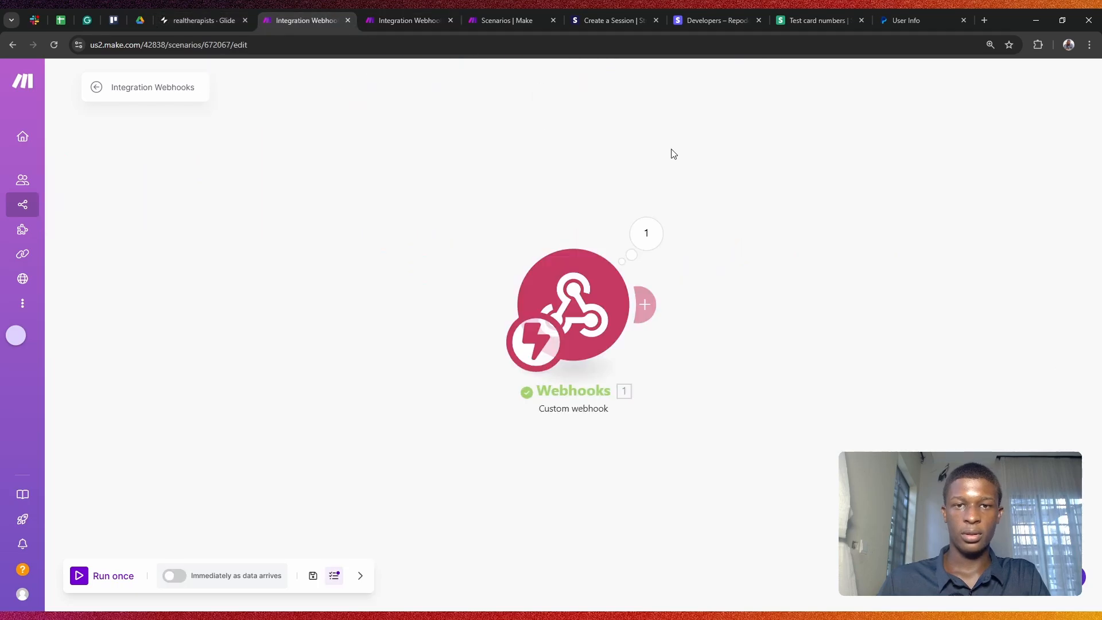
left_click(656, 306)
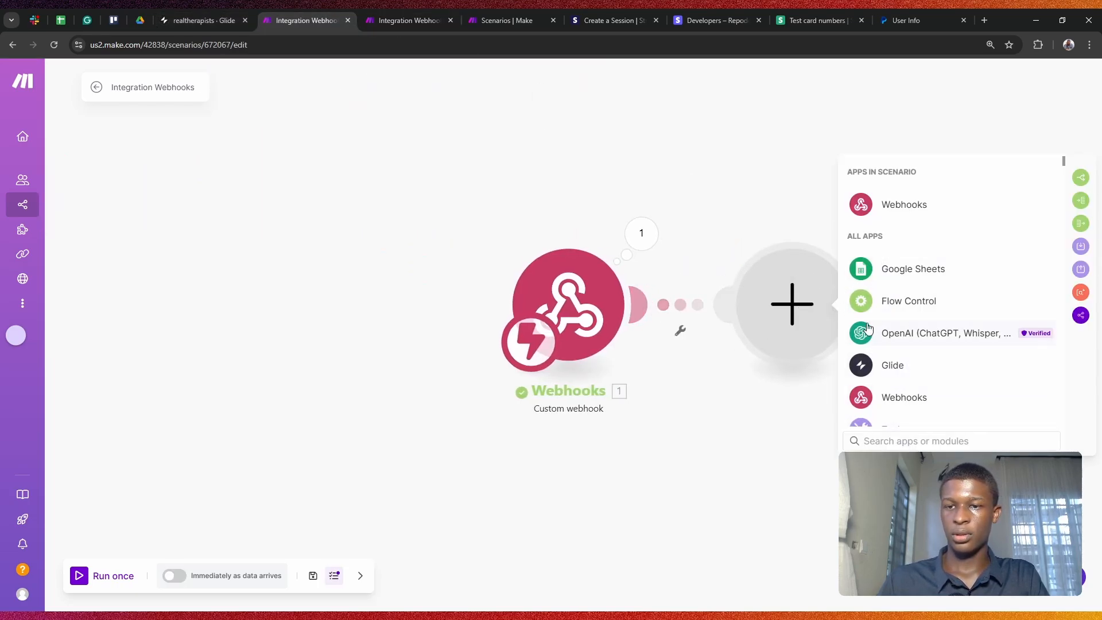
left_click(1082, 179)
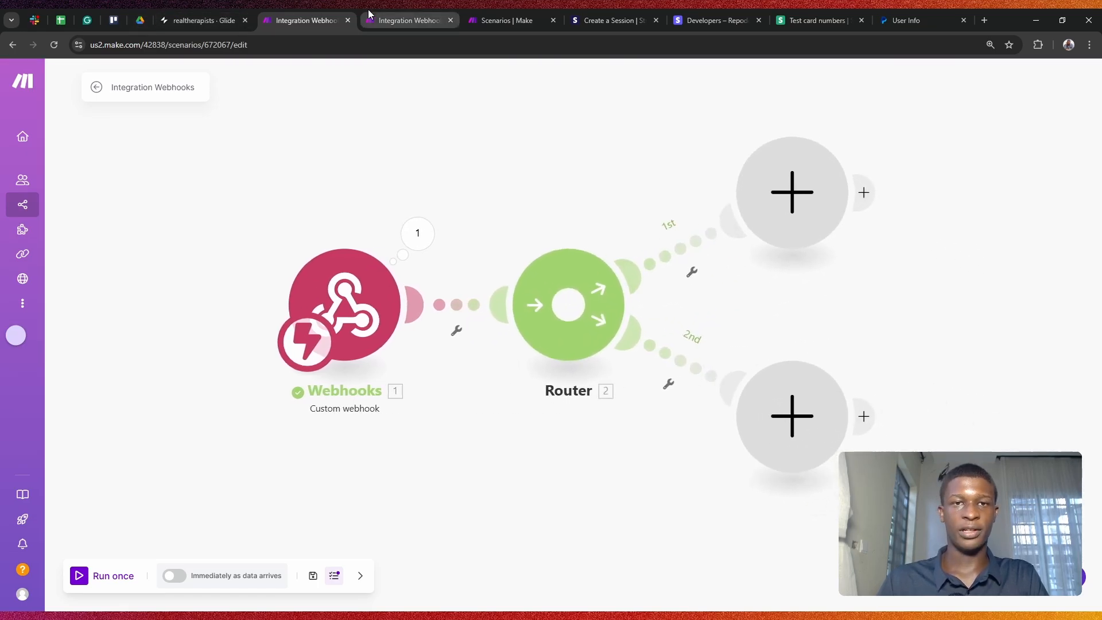
Step: Compare with the existing scenario, then open and cancel the first route's filter setup
left_click(409, 20)
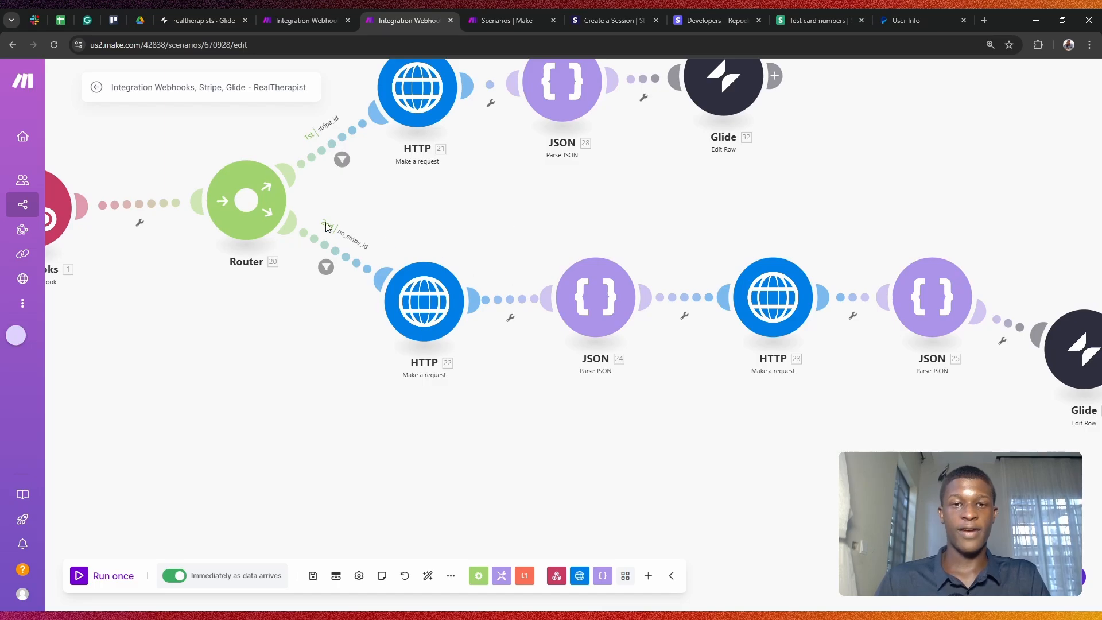
left_click(287, 21)
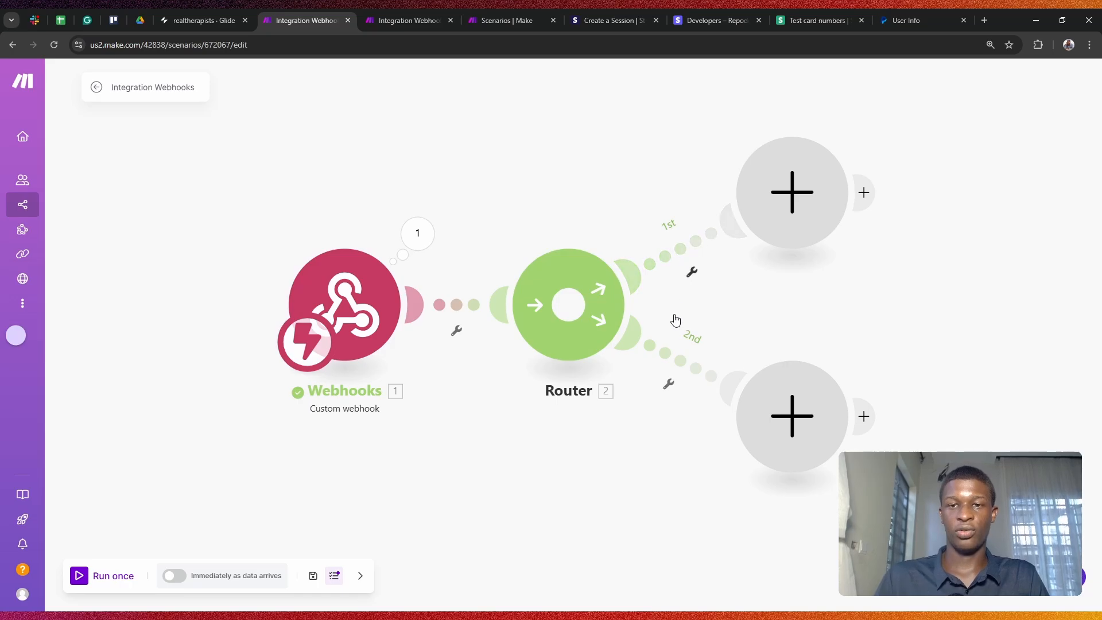
left_click(681, 240)
left_click(770, 278)
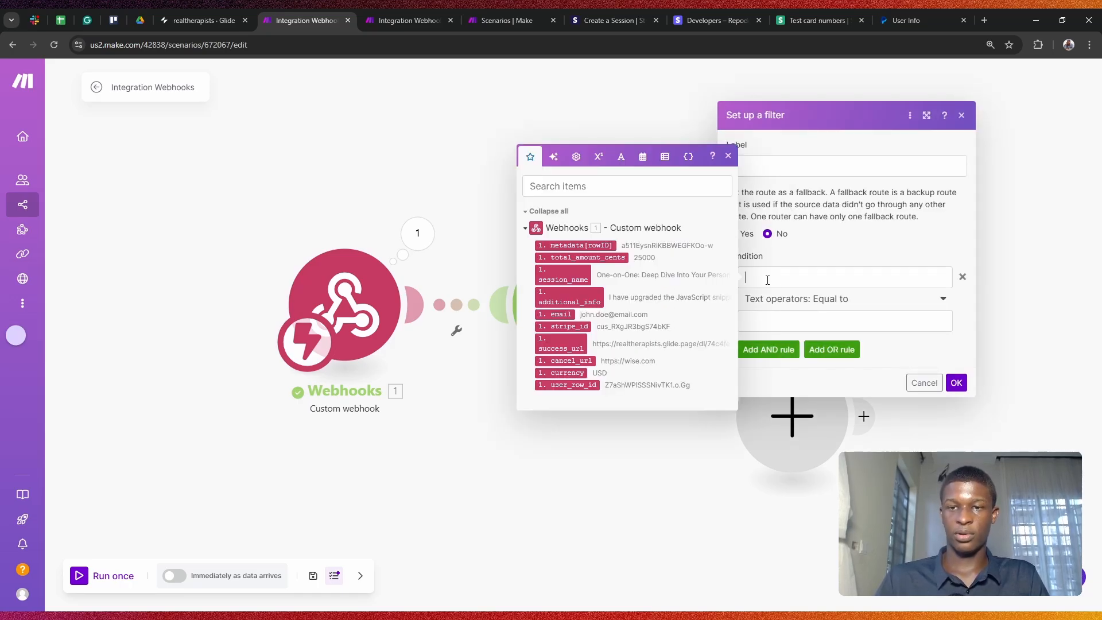
left_click(660, 463)
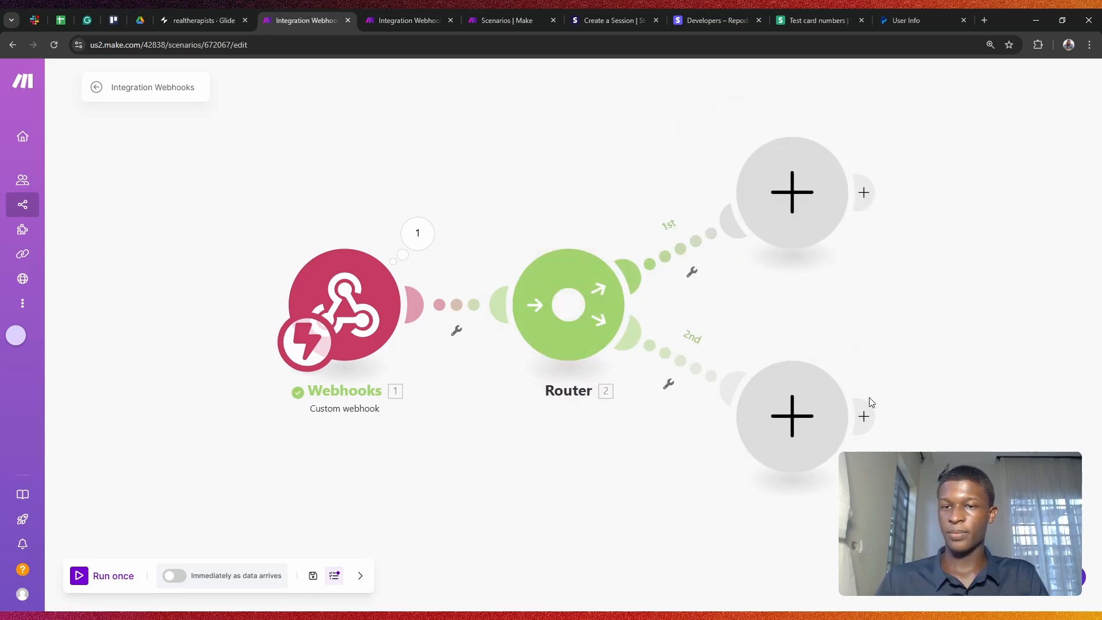
left_click_drag(943, 337, 728, 258)
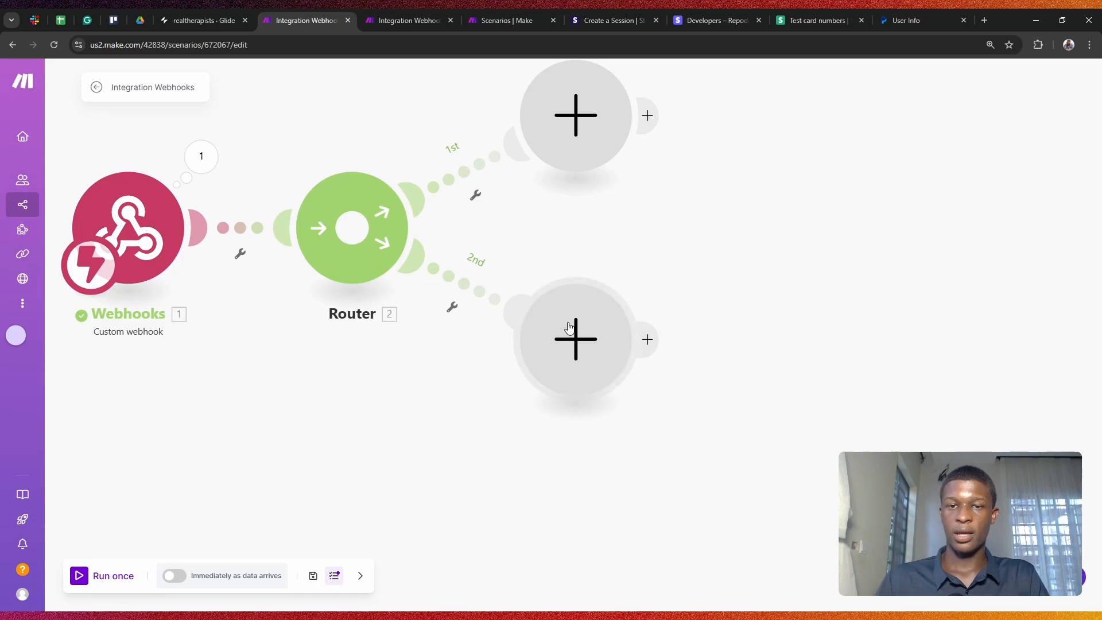
Step: Add an HTTP 'Make a request' module on route two, then open the old Stripe customers request
left_click(576, 338)
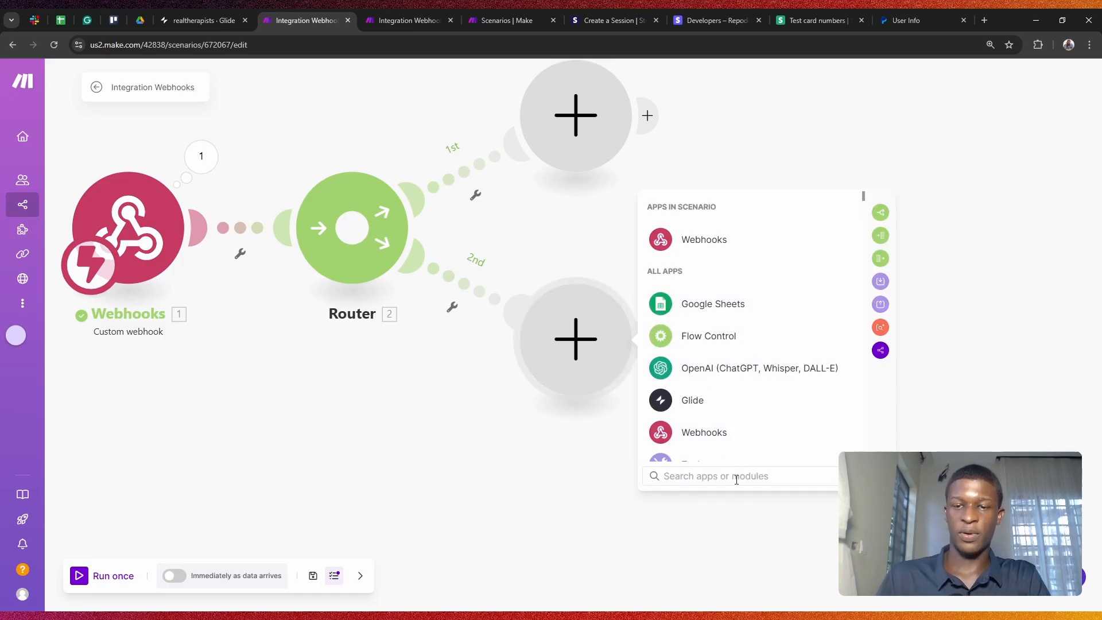
type("htt")
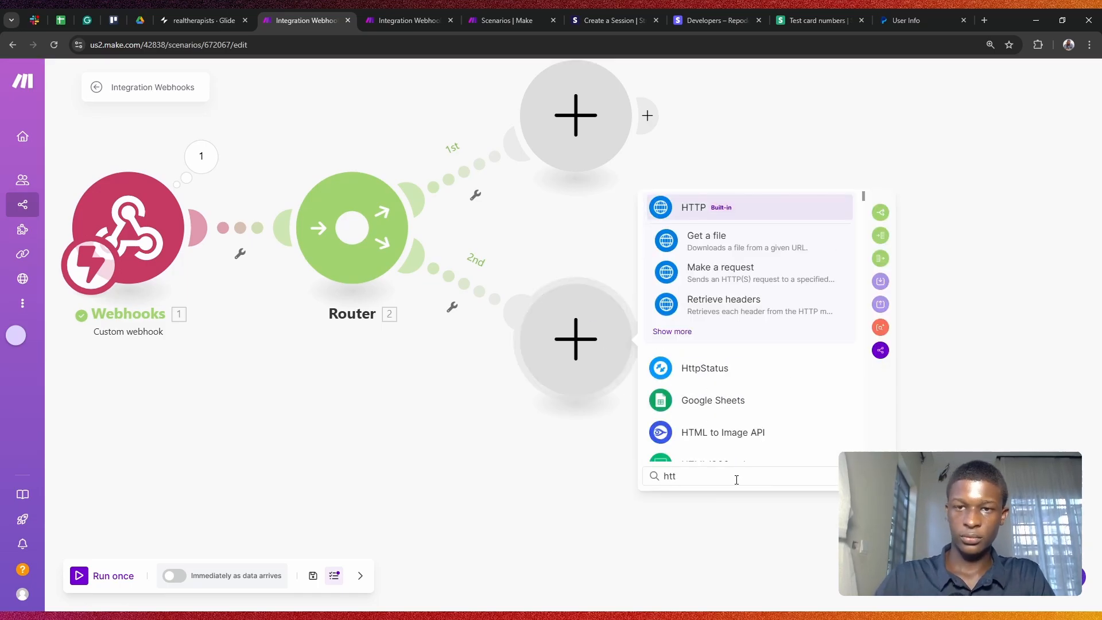
left_click(776, 209)
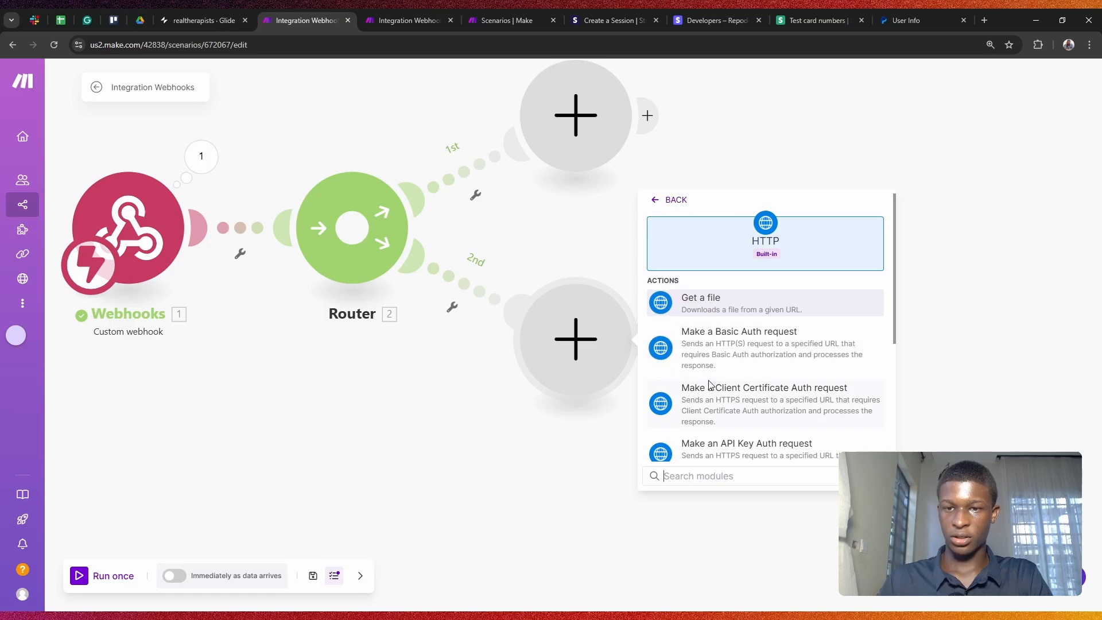
scroll(709, 385, "down", 3)
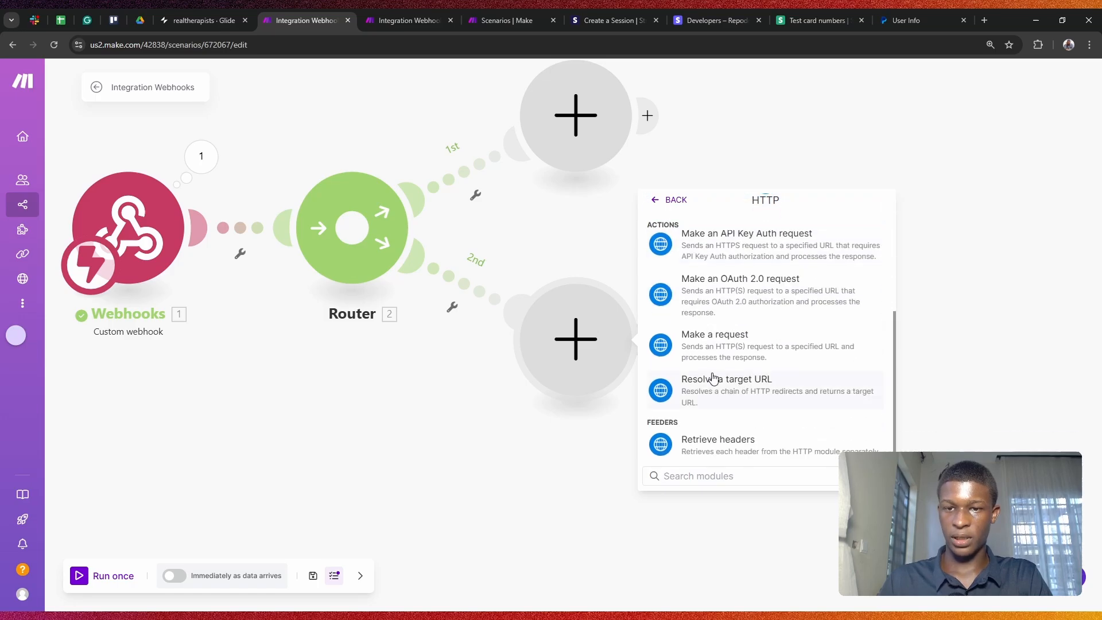
left_click(728, 342)
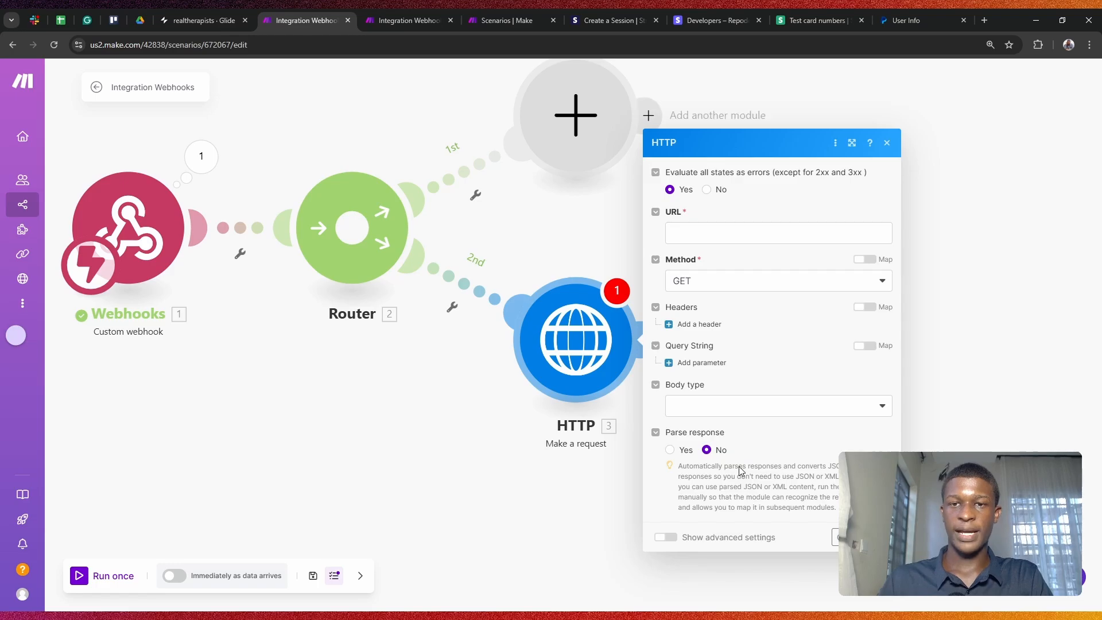
left_click(397, 10)
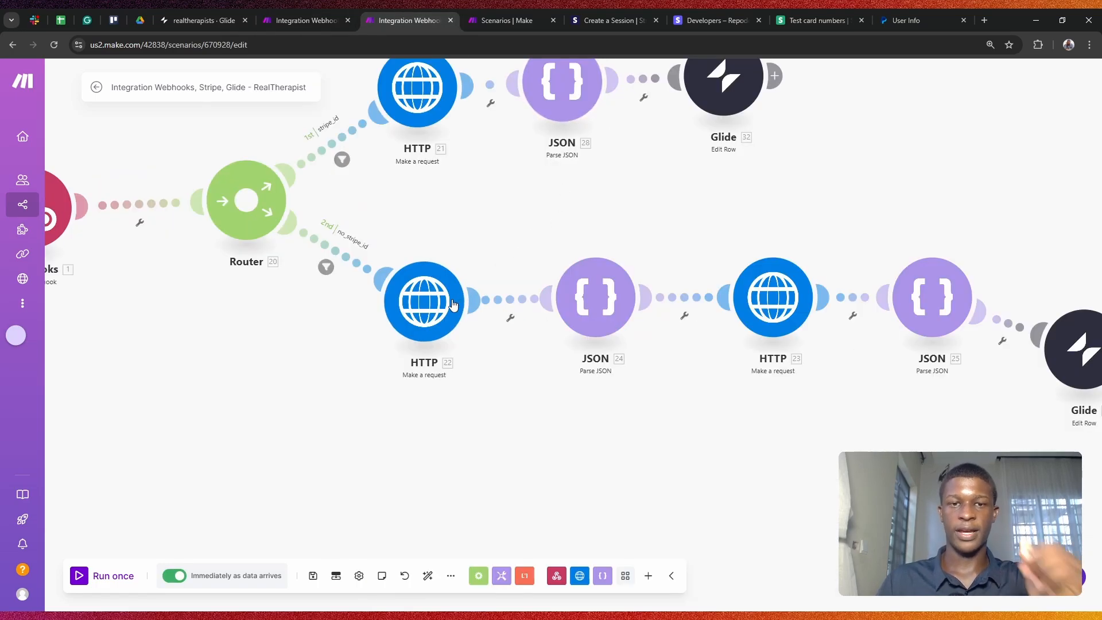
left_click(425, 307)
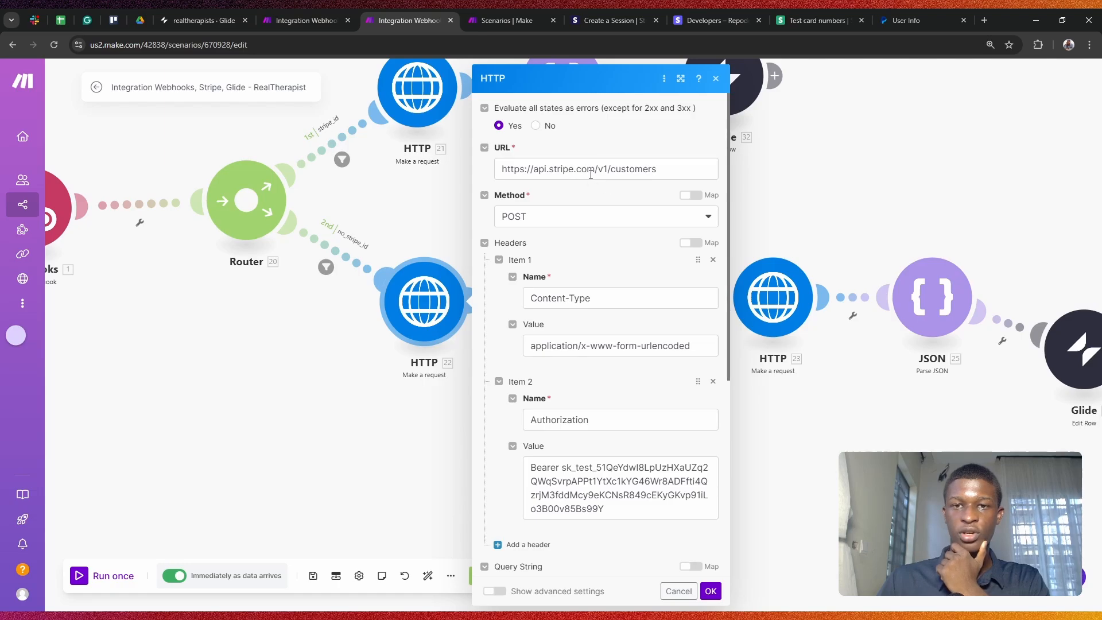
Step: Go to the Stripe API docs and scroll the sidebar to Core Resources
left_click(686, 20)
left_click(631, 9)
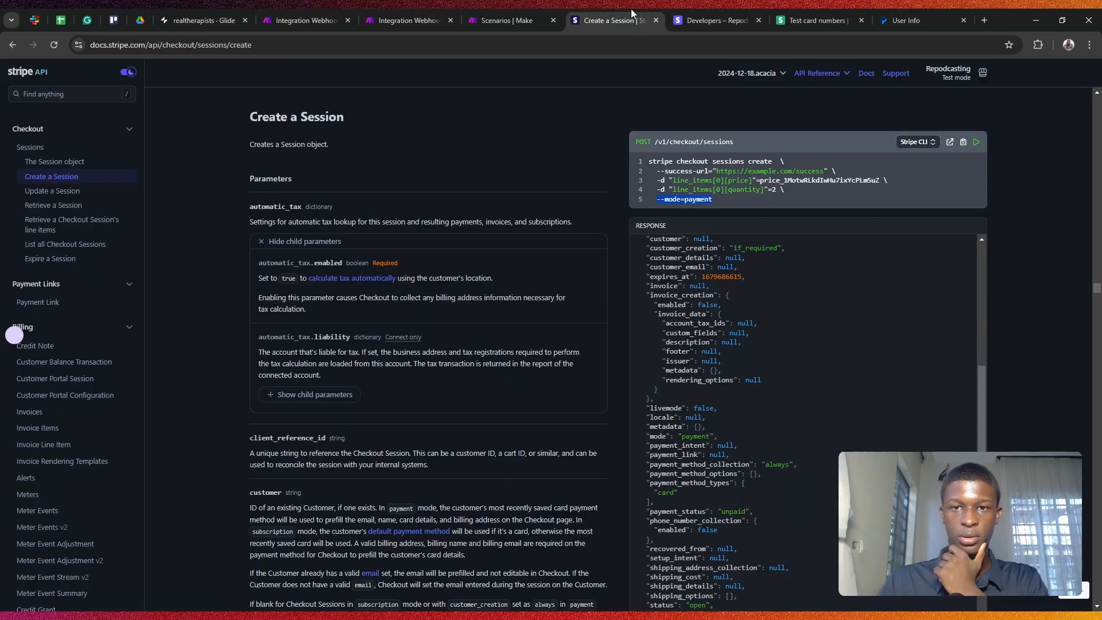
scroll(762, 302, "up", 5)
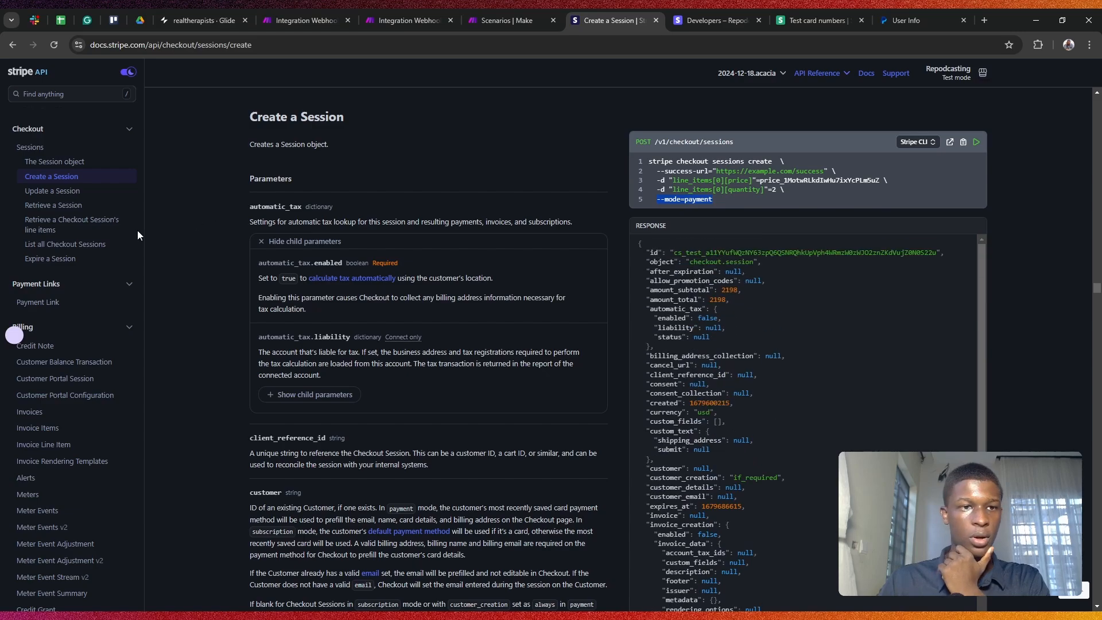
scroll(112, 242, "down", 2)
scroll(86, 266, "down", 6)
scroll(23, 241, "up", 4)
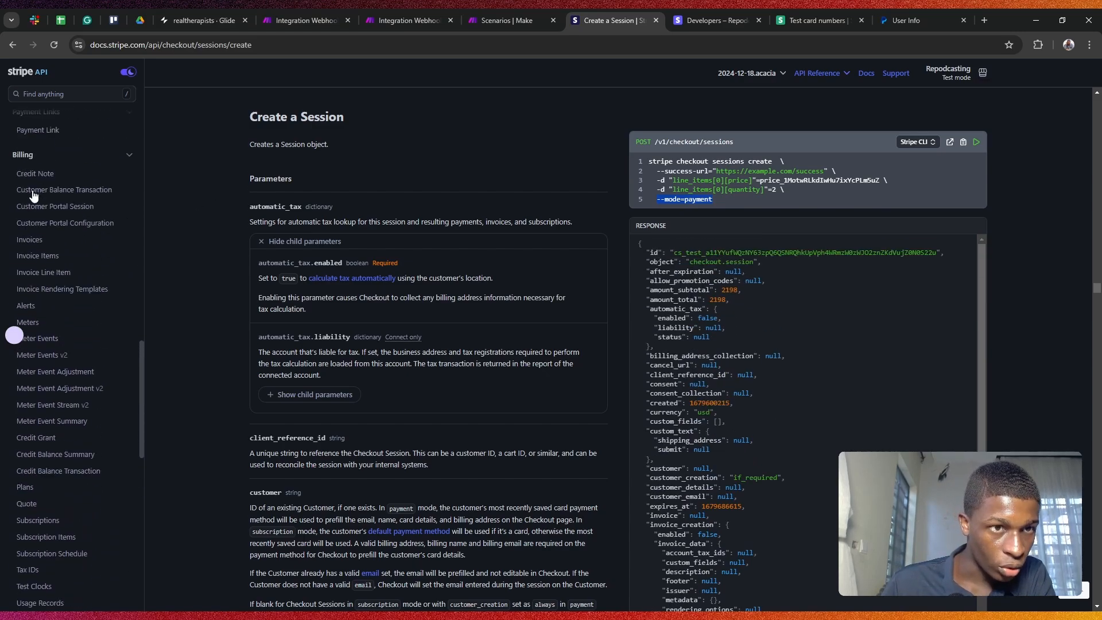
scroll(34, 270, "down", 10)
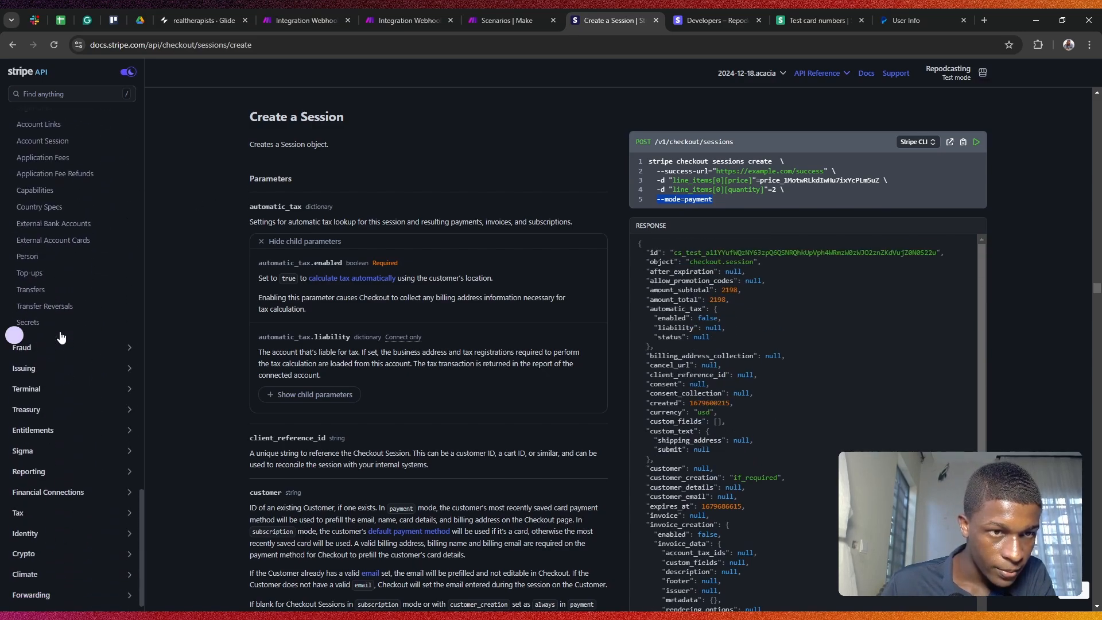
scroll(61, 336, "up", 15)
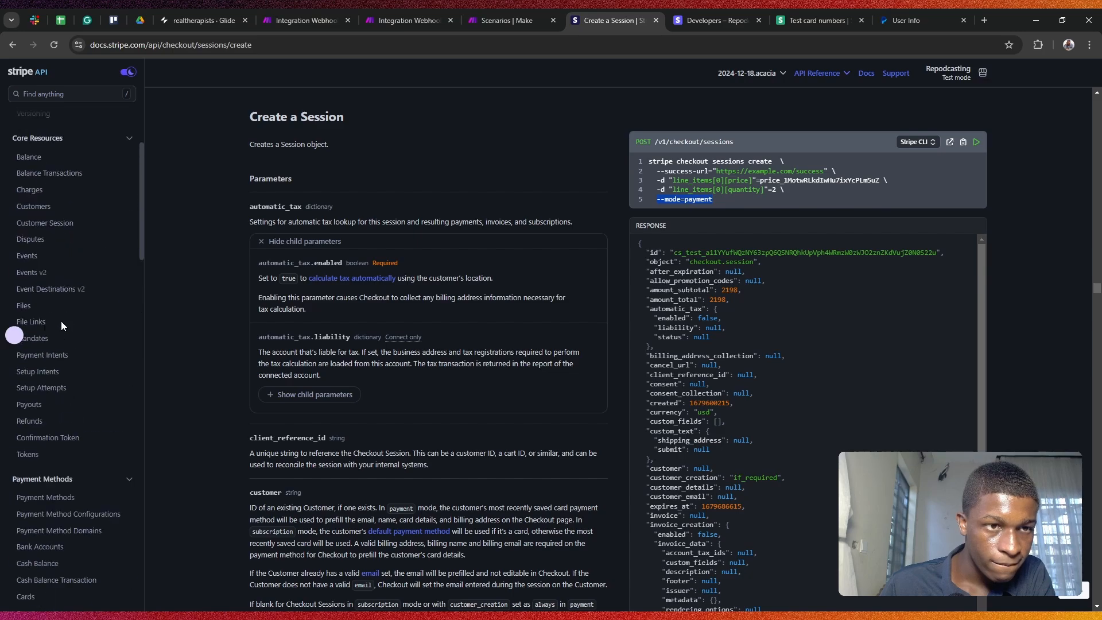
scroll(60, 311, "down", 1)
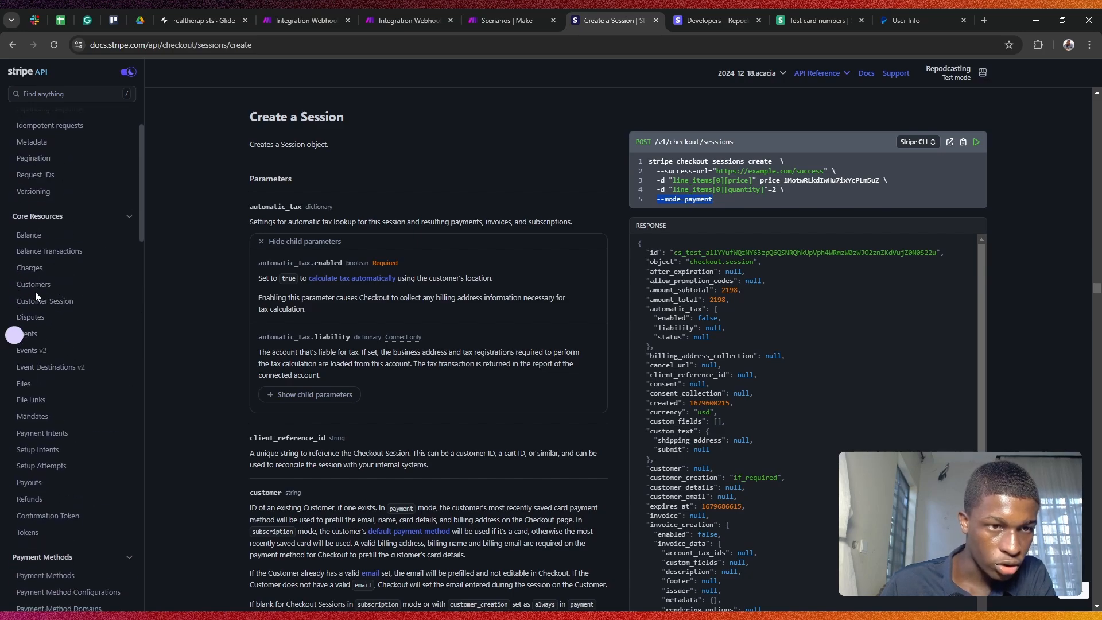
Step: Open Customers > Create a customer and select the sample request's email and name lines
left_click(36, 290)
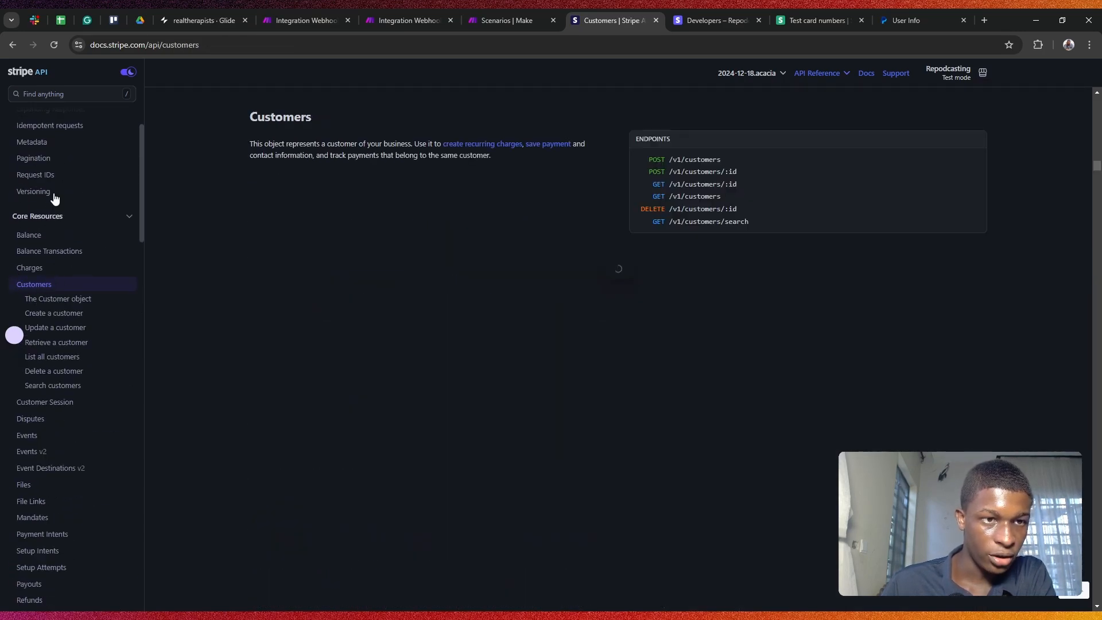
left_click(59, 314)
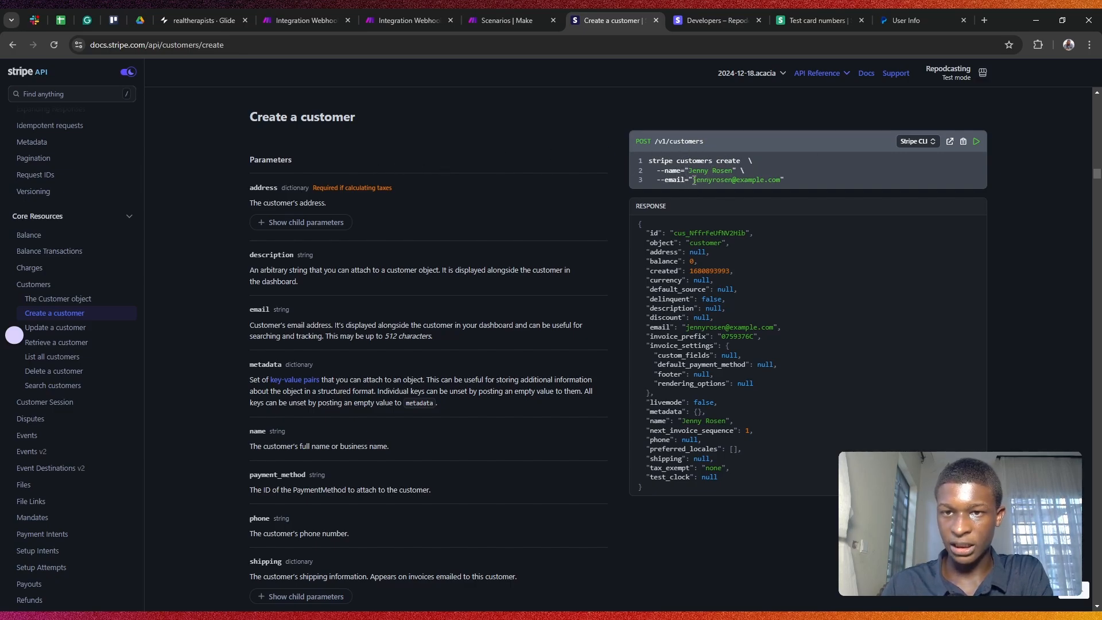
left_click_drag(694, 180, 797, 186)
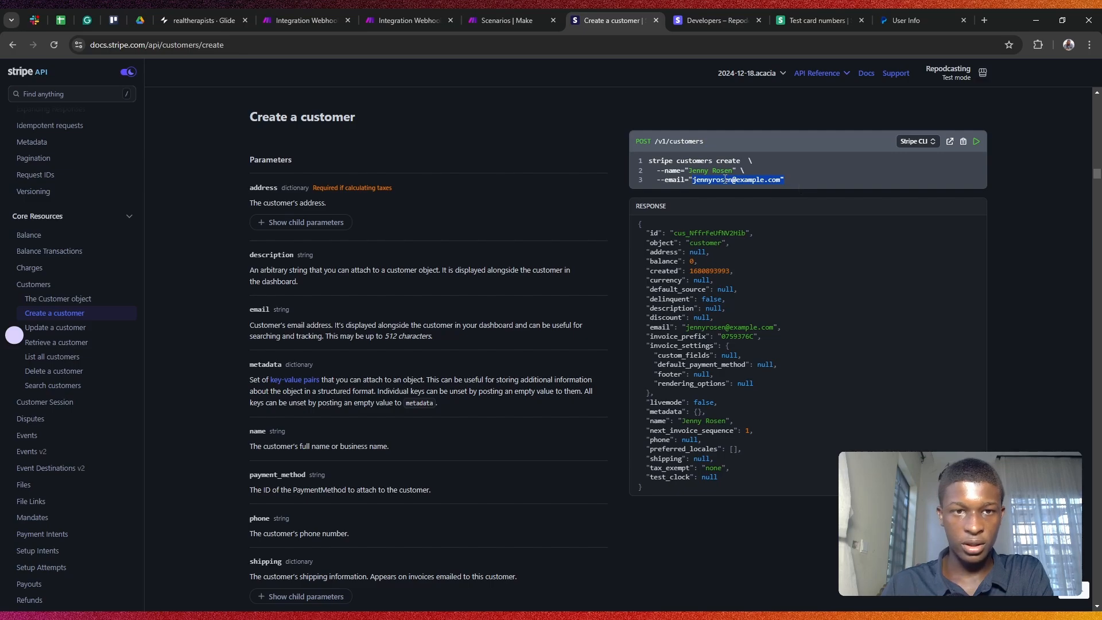
triple_click(680, 170)
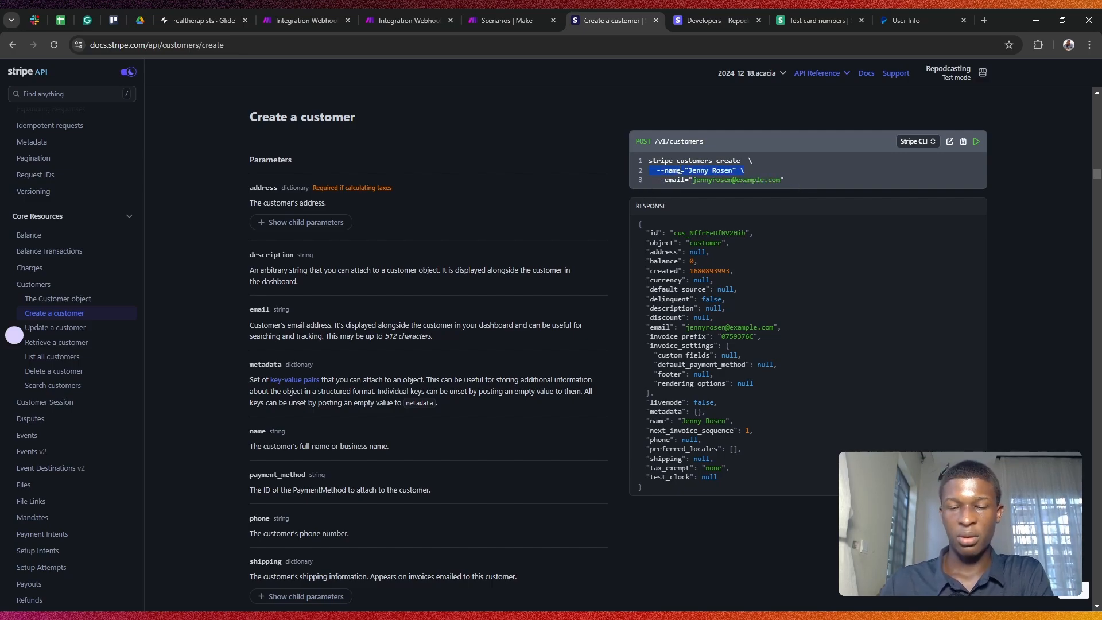
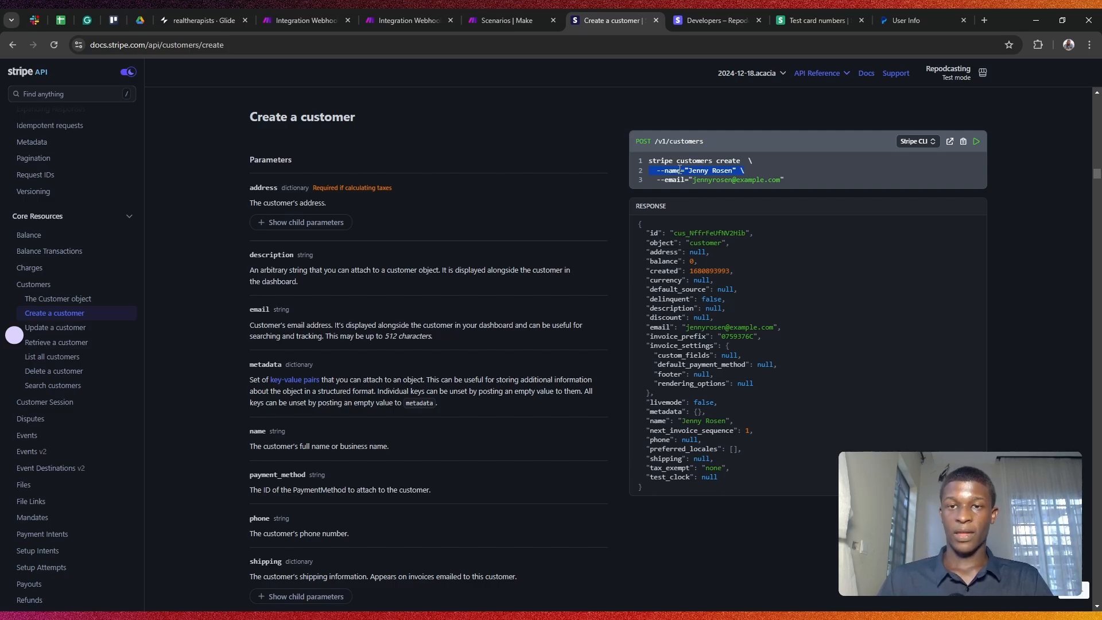
Step: Select the Create a customer sample's --email and --name lines
left_click(696, 185)
triple_click(696, 181)
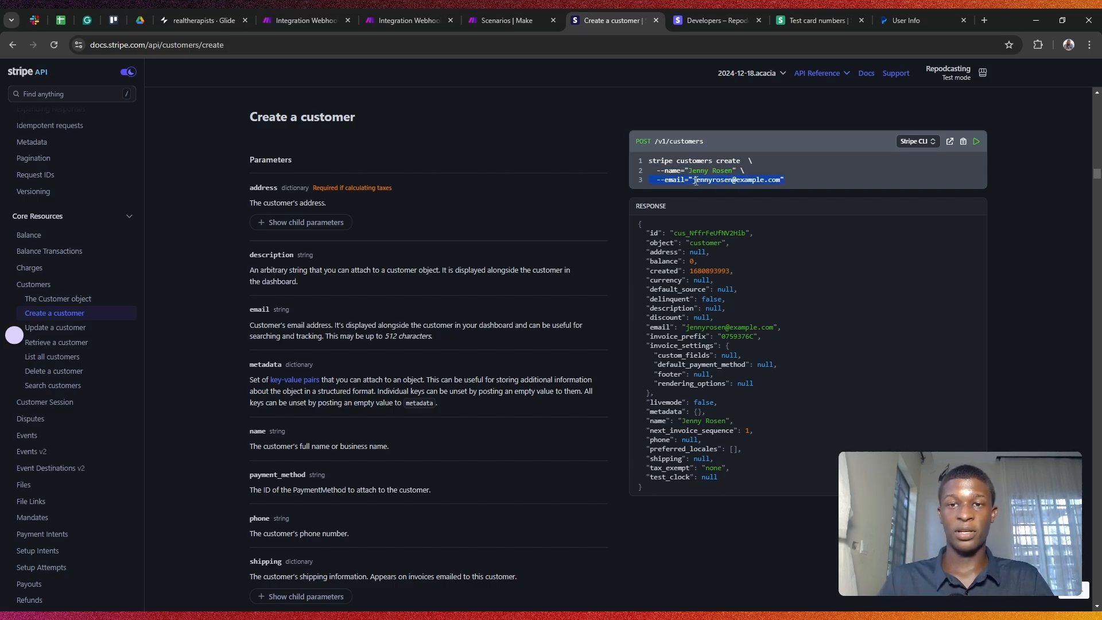
triple_click(690, 171)
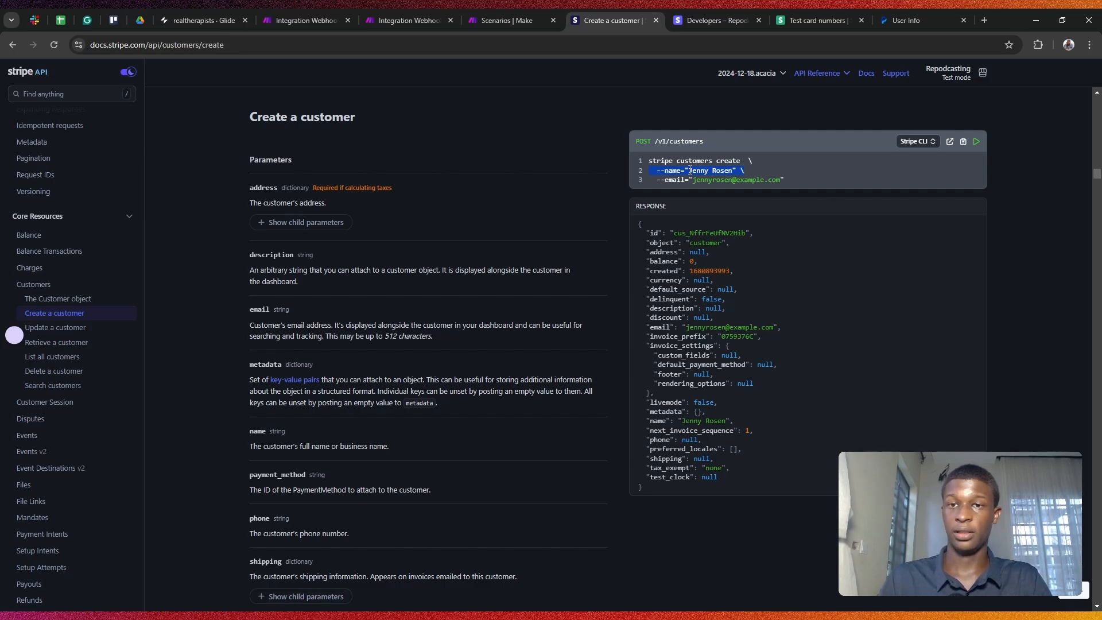
Step: Switch the Create a customer code sample from Stripe CLI to Node.js
left_click(402, 12)
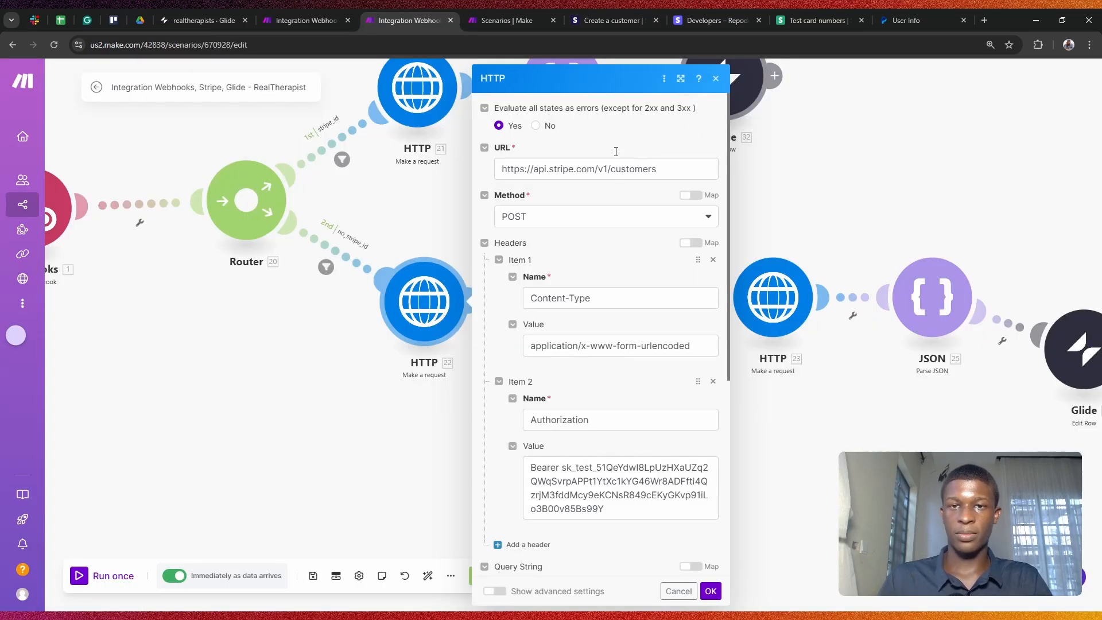
left_click(514, 20)
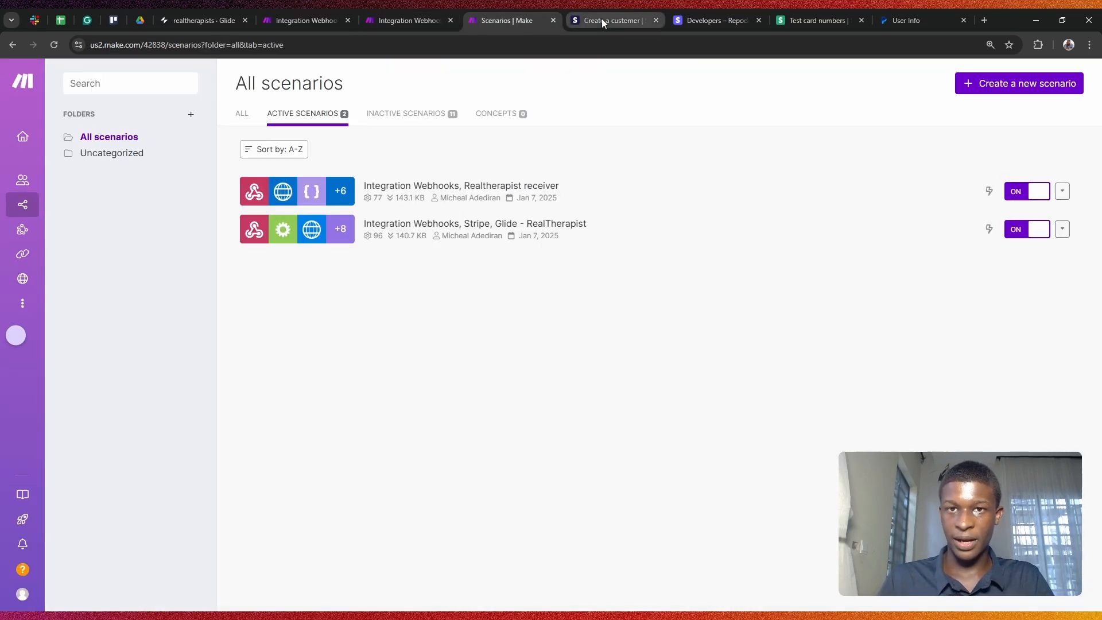
left_click(625, 20)
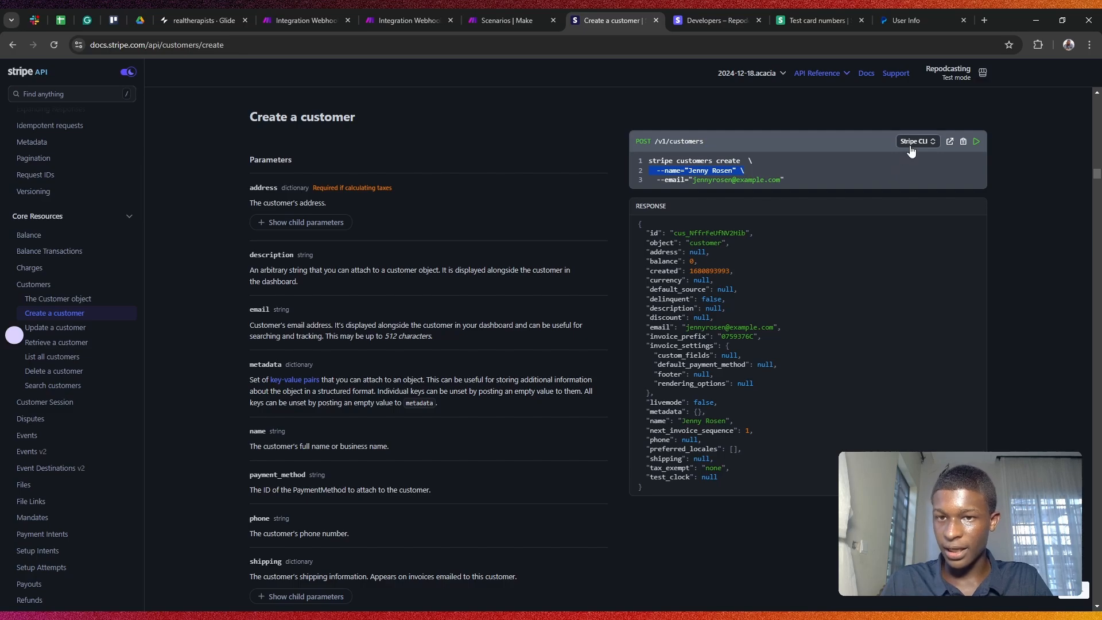
scroll(476, 253, "down", 1)
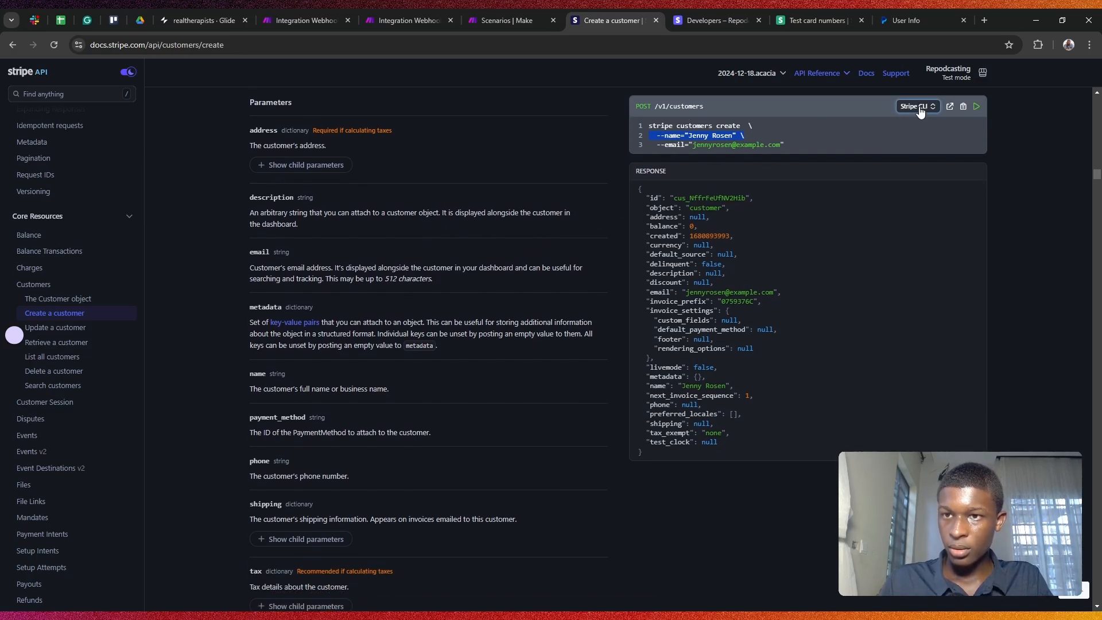
left_click(924, 196)
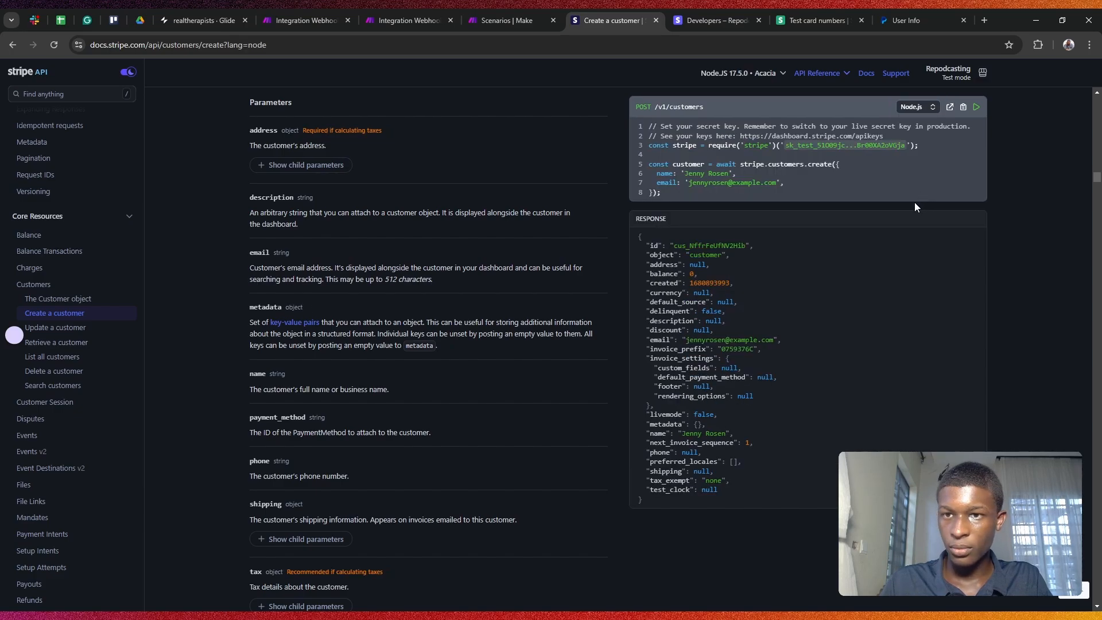
scroll(839, 170, "up", 1)
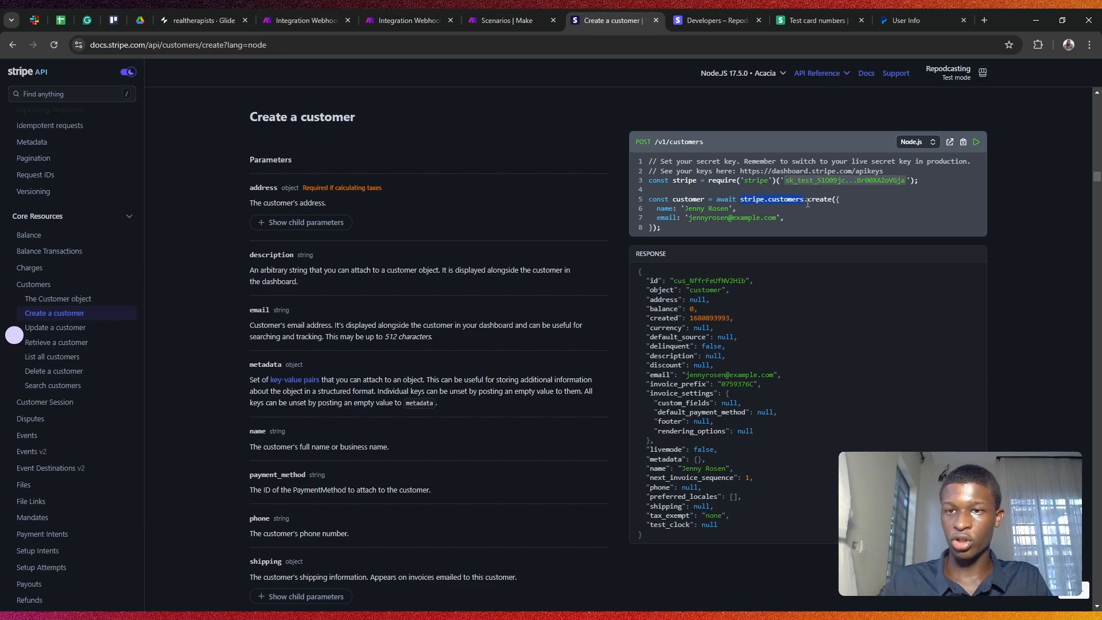
Step: Review the HTTP request's Stripe customers URL in Make
left_click(498, 9)
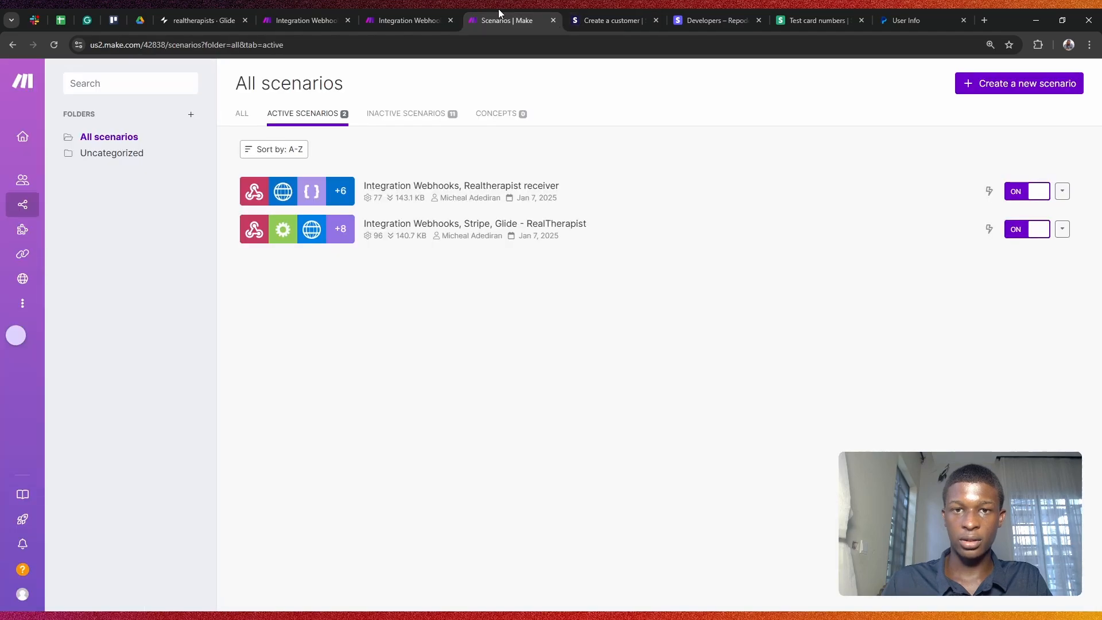
left_click(403, 9)
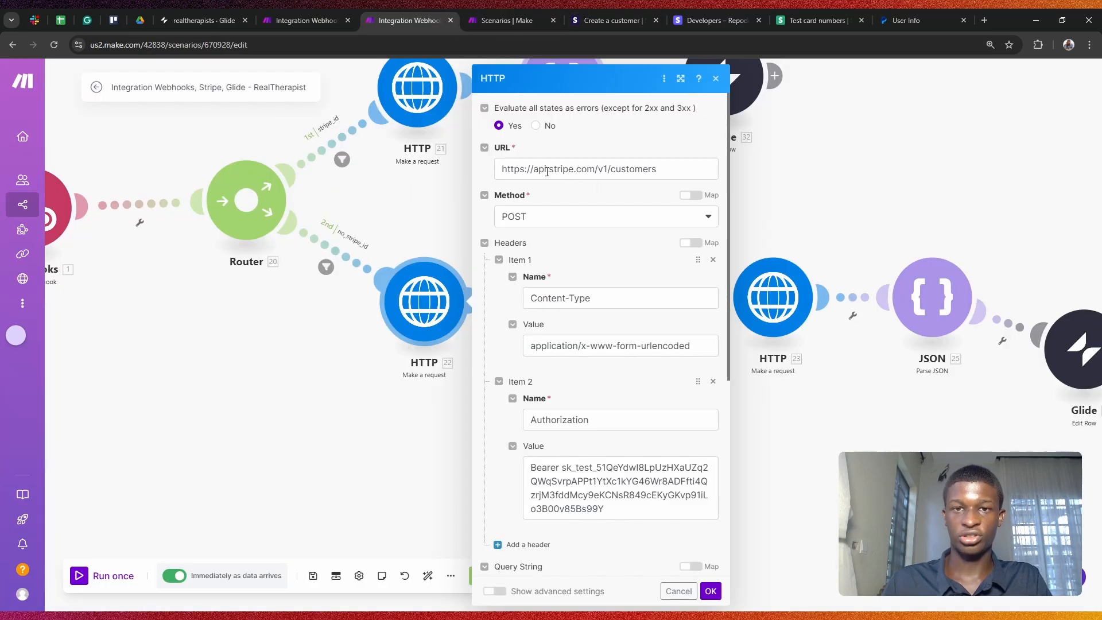
left_click_drag(505, 172, 661, 170)
left_click(659, 135)
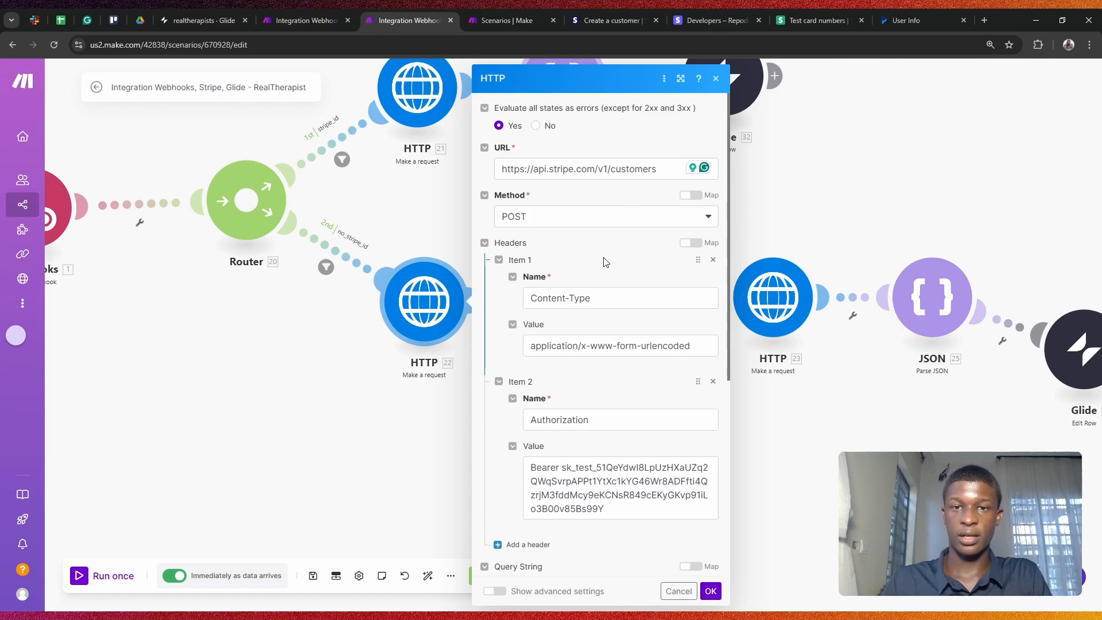
Step: Review the Content-Type header and the Bearer Authorization header value
scroll(604, 261, "down", 1)
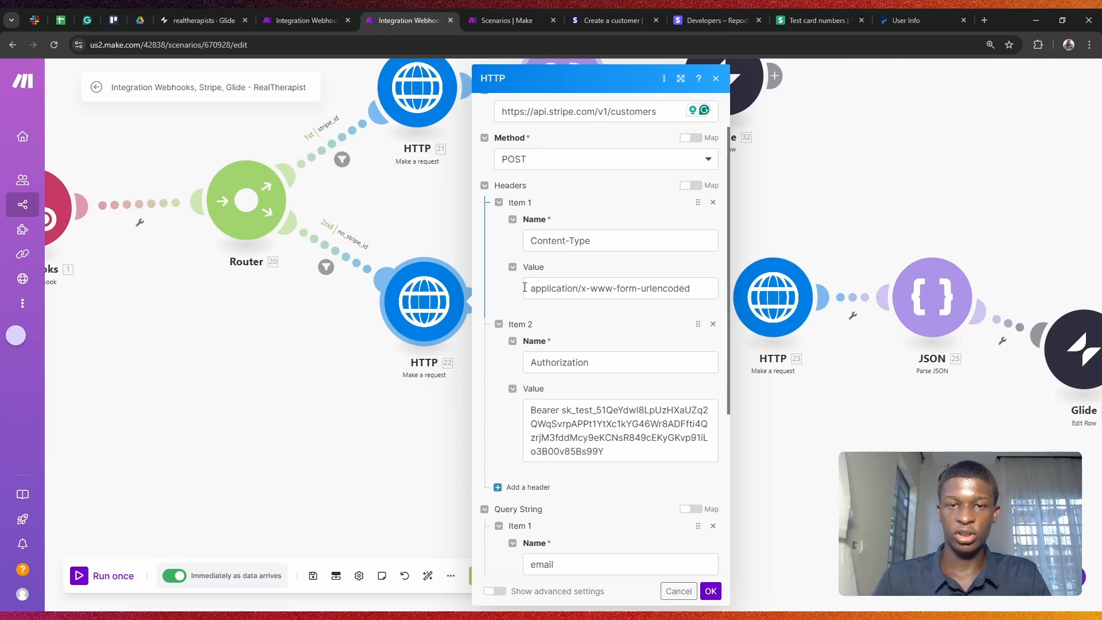
left_click_drag(530, 288, 692, 288)
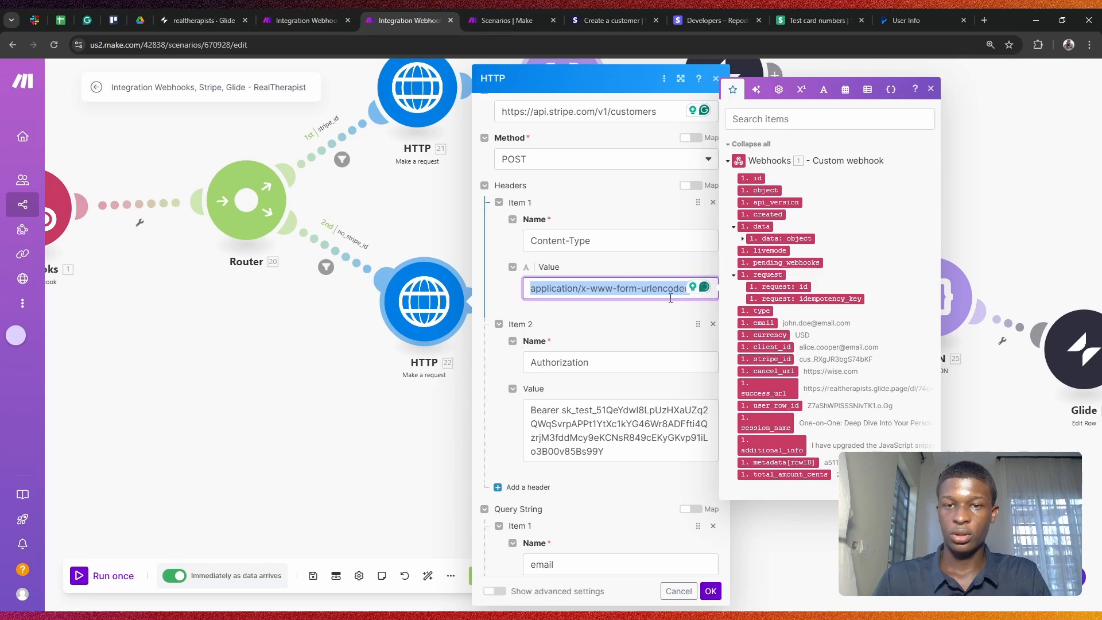
left_click(638, 317)
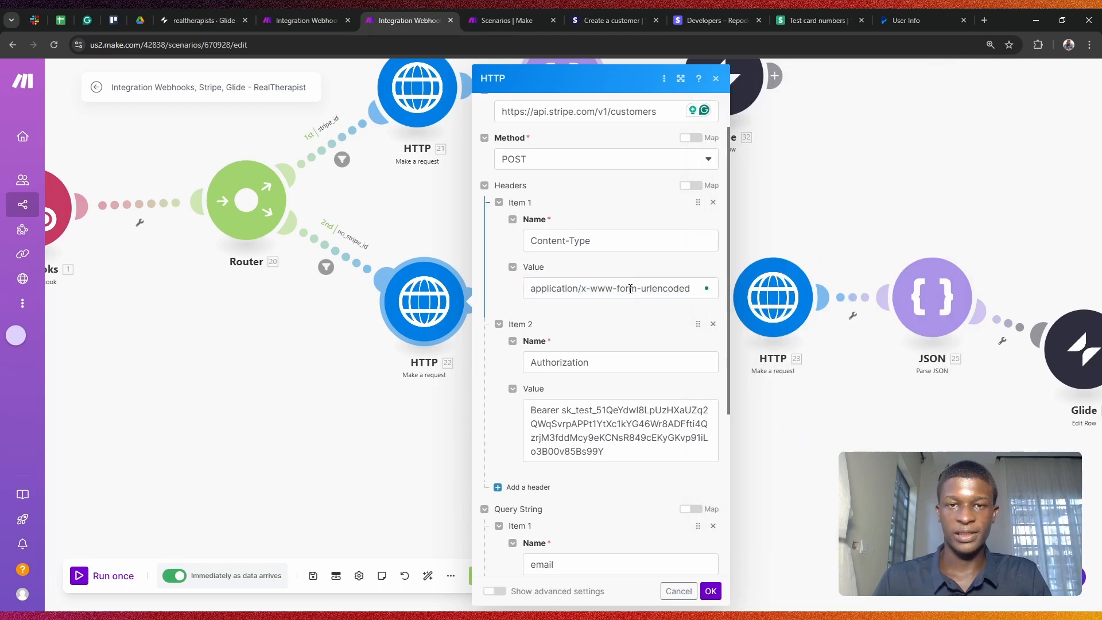
scroll(631, 284, "down", 1)
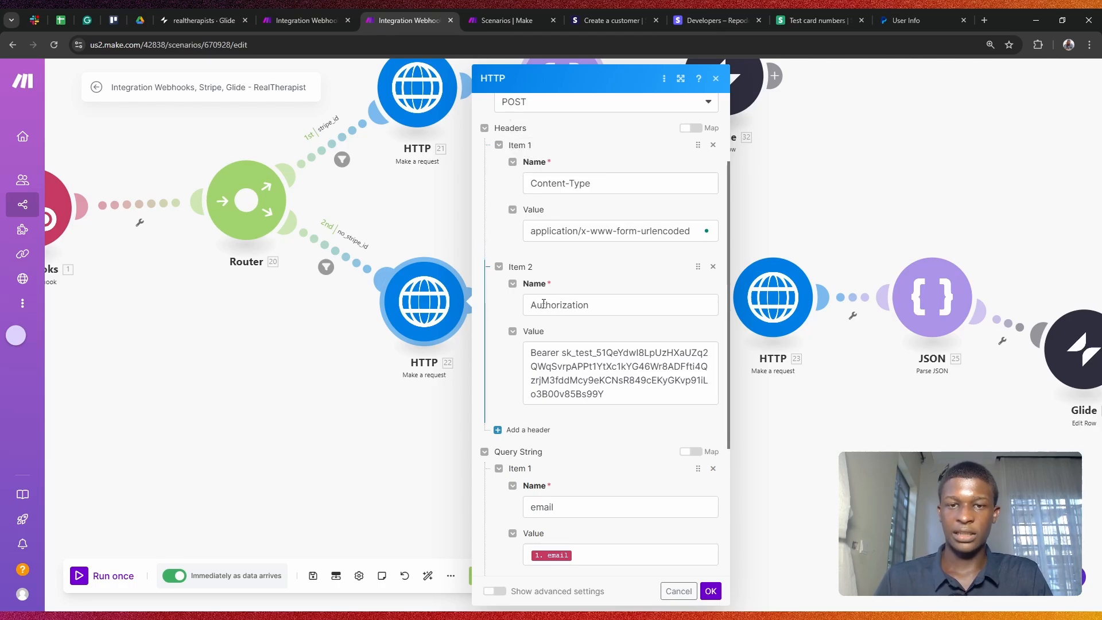
left_click_drag(529, 305, 601, 308)
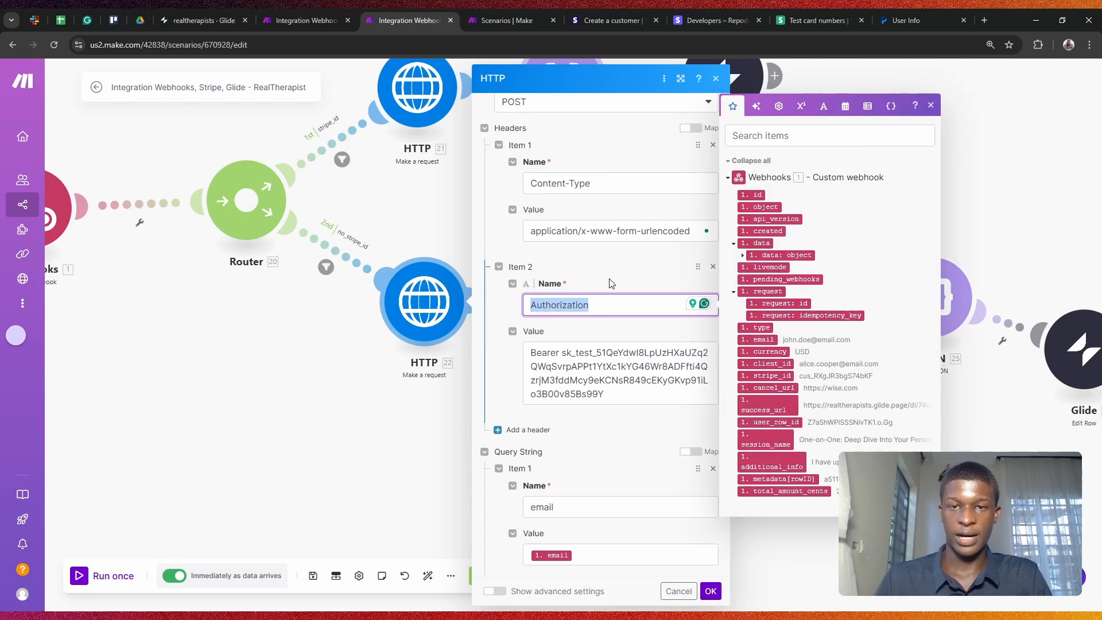
left_click(610, 283)
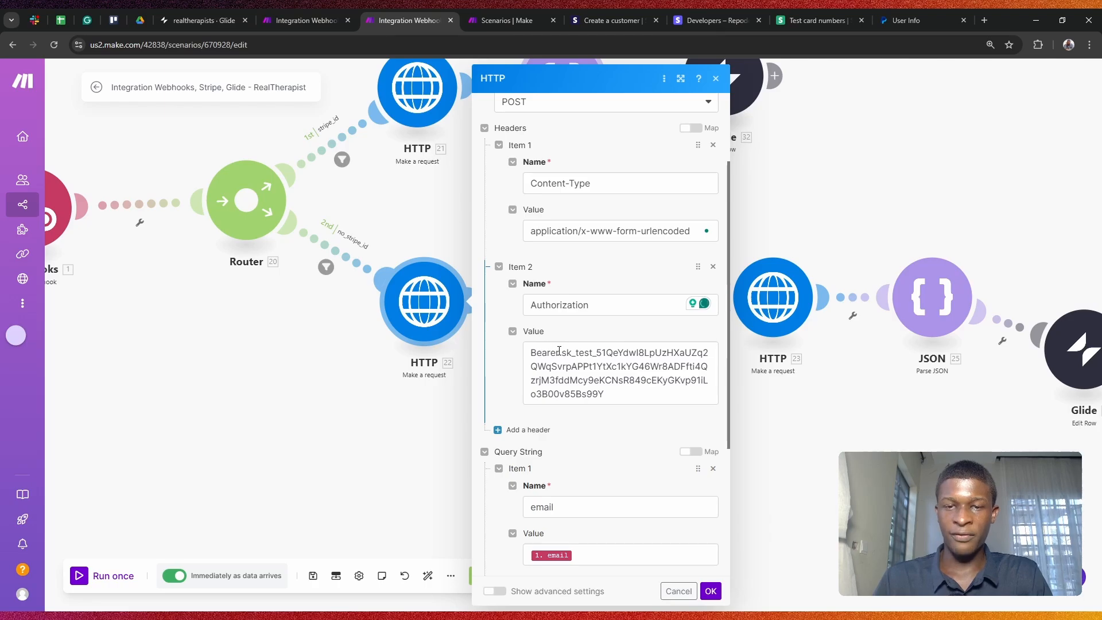
left_click_drag(560, 352, 615, 394)
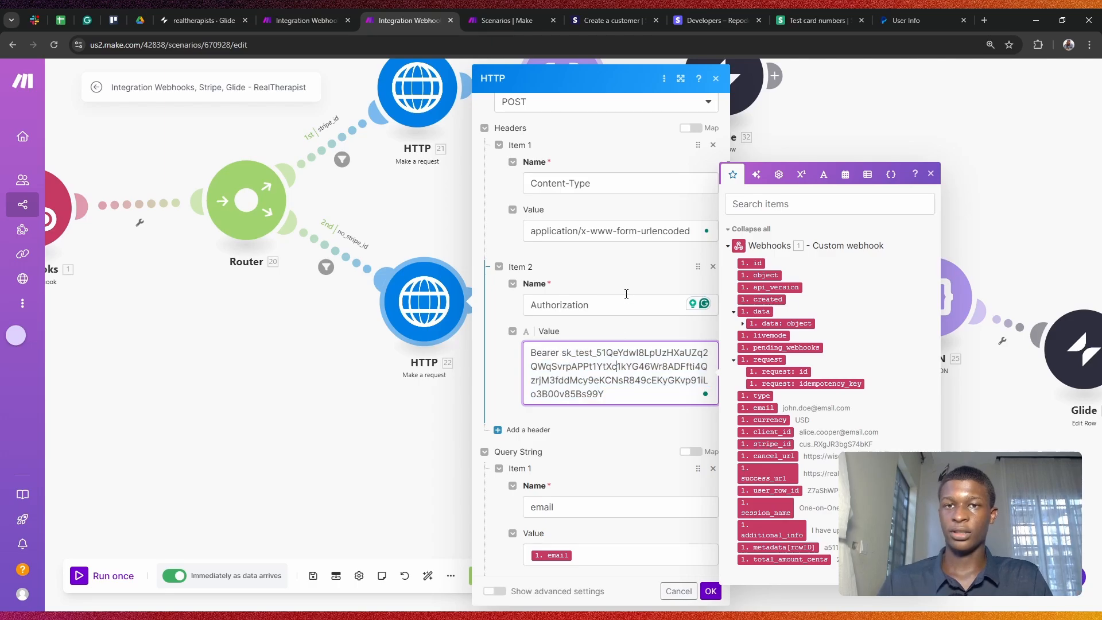
left_click(689, 19)
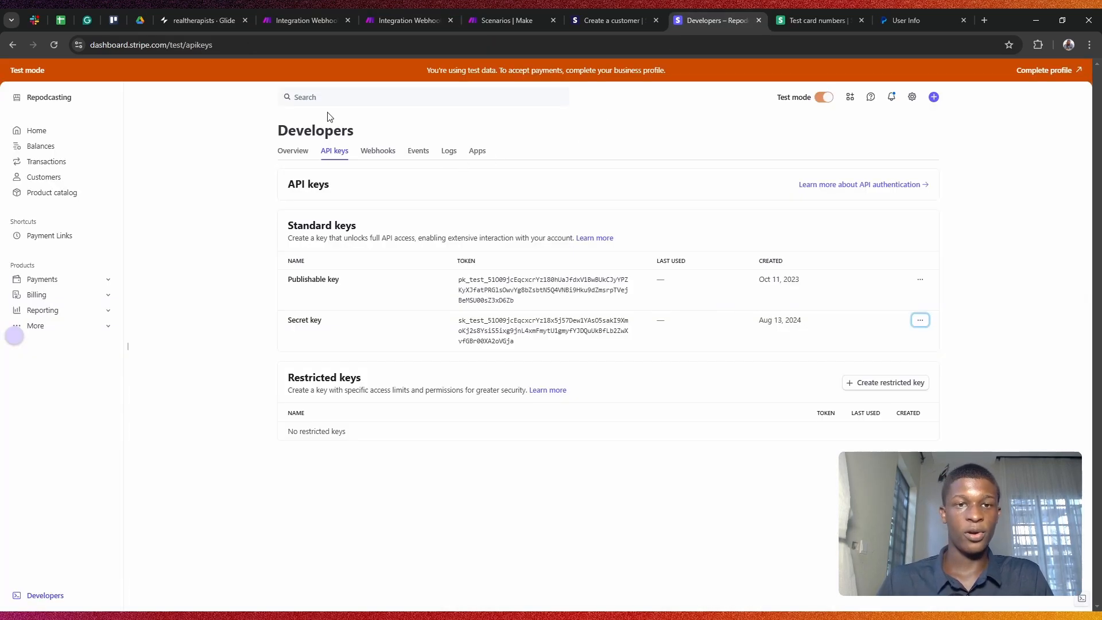
Step: Copy Stripe's test secret key from Developers > API keys
left_click(45, 138)
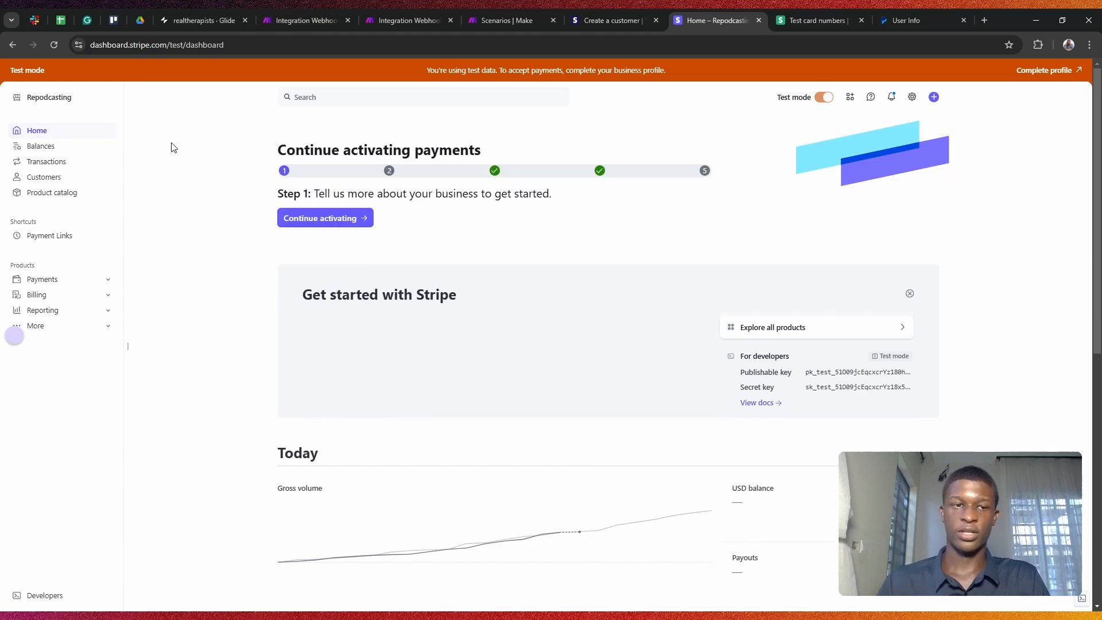
mouse_move(19, 423)
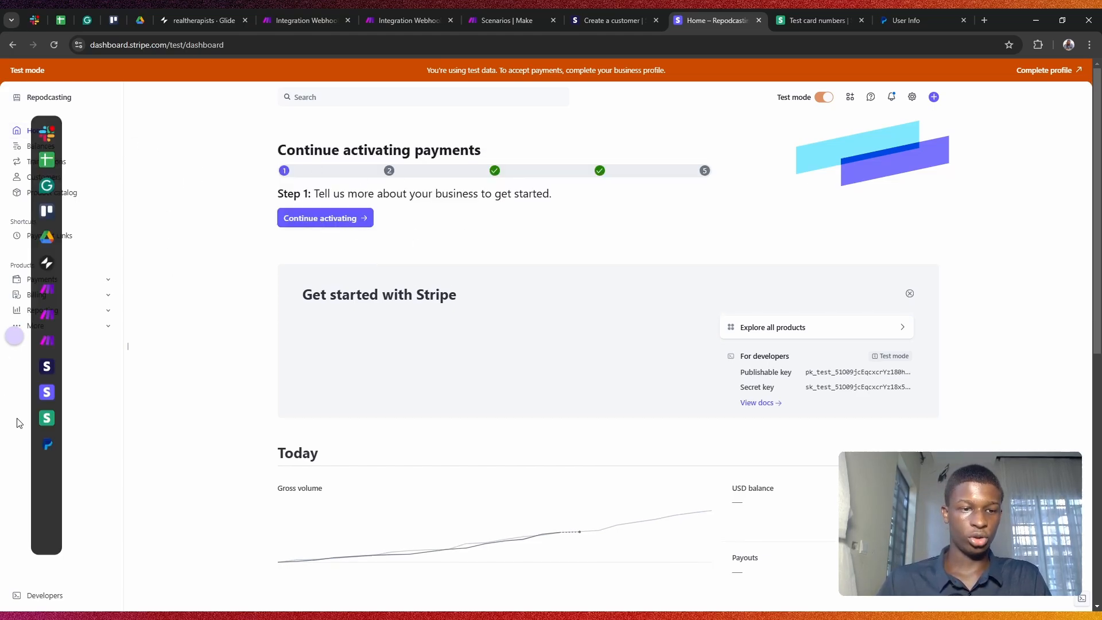
left_click(45, 595)
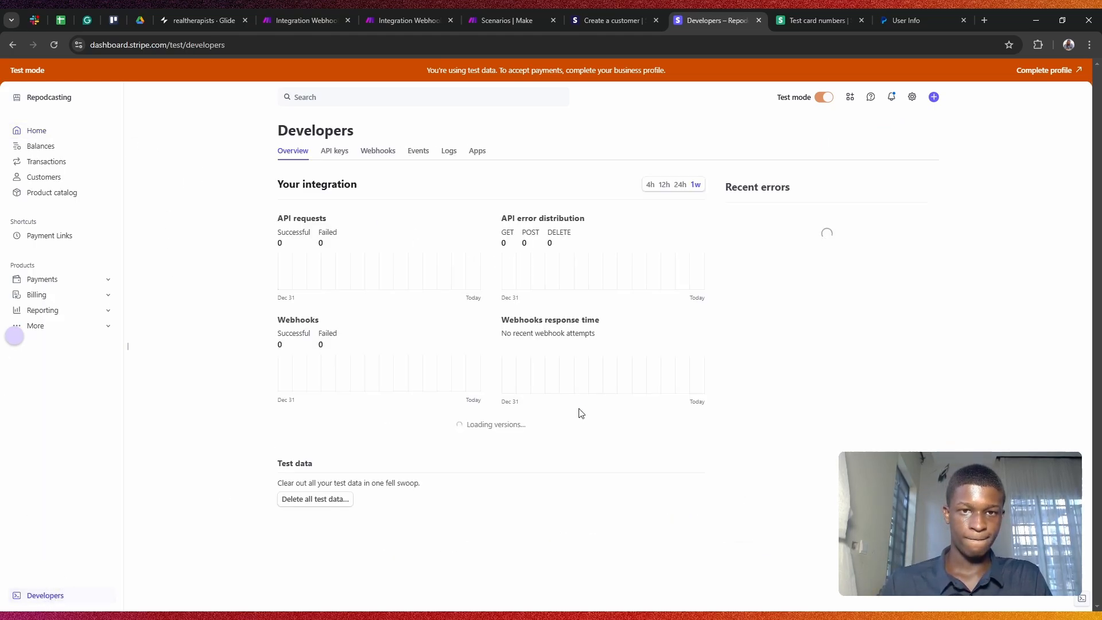
left_click(337, 152)
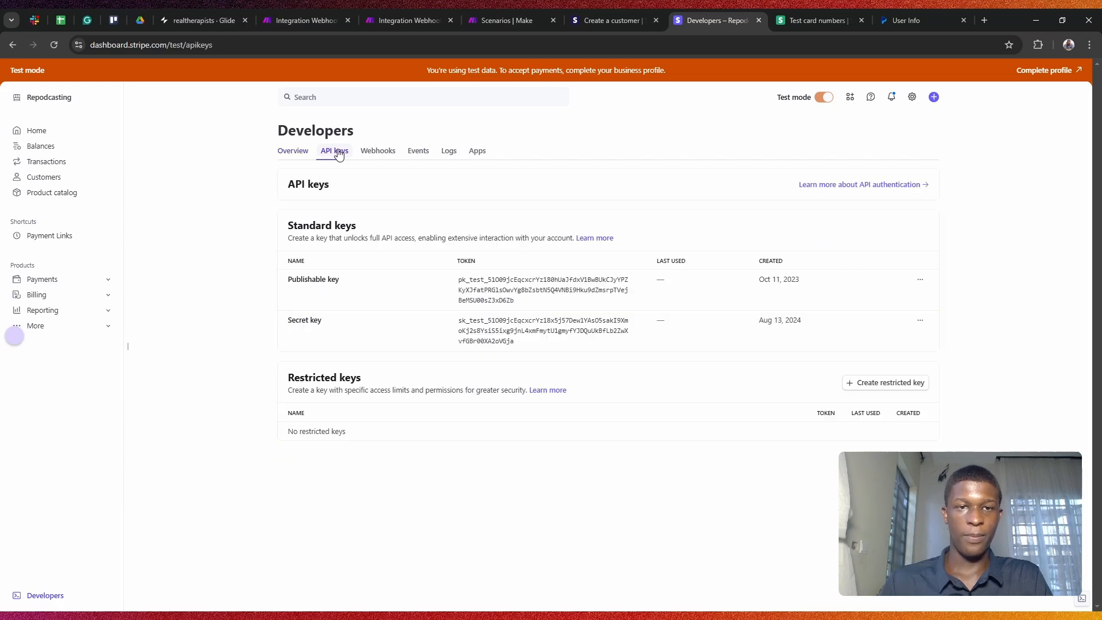
left_click(519, 332)
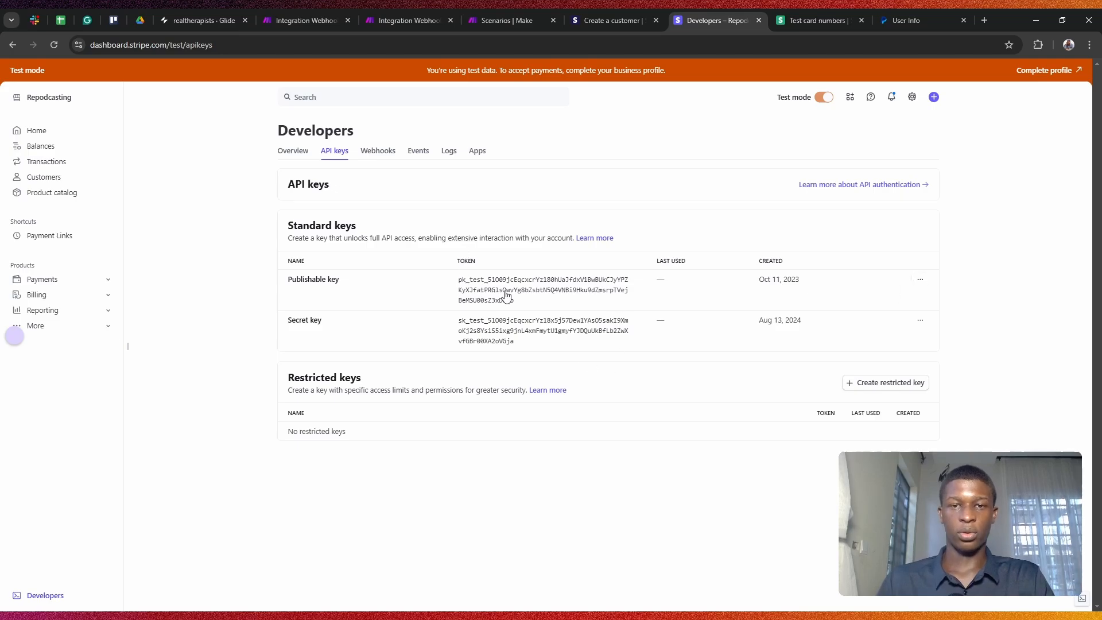
left_click(523, 326)
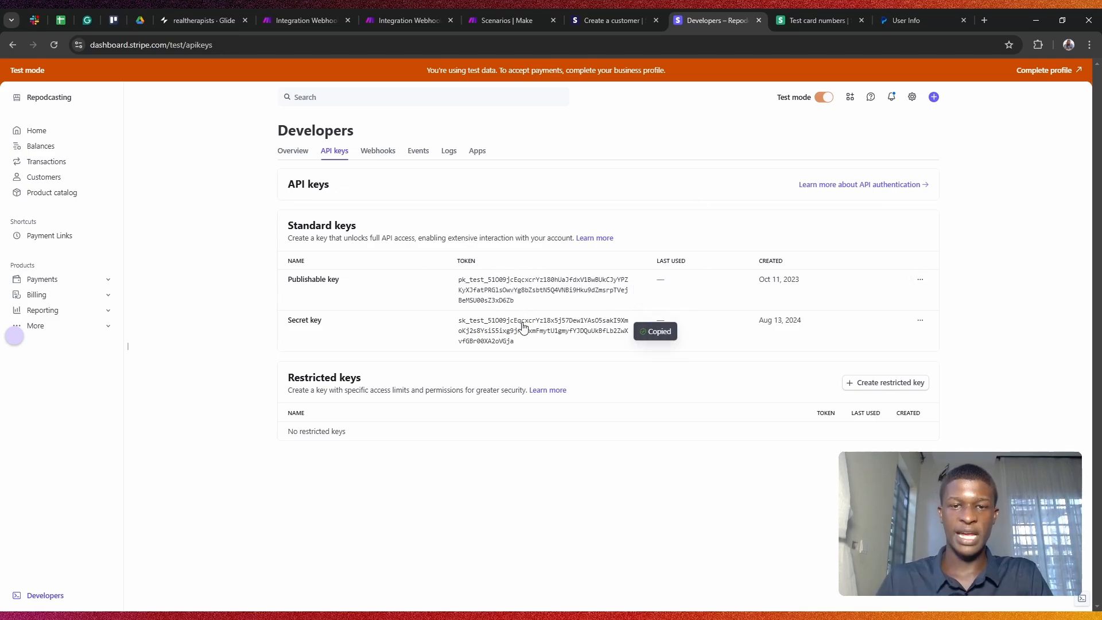
left_click(415, 13)
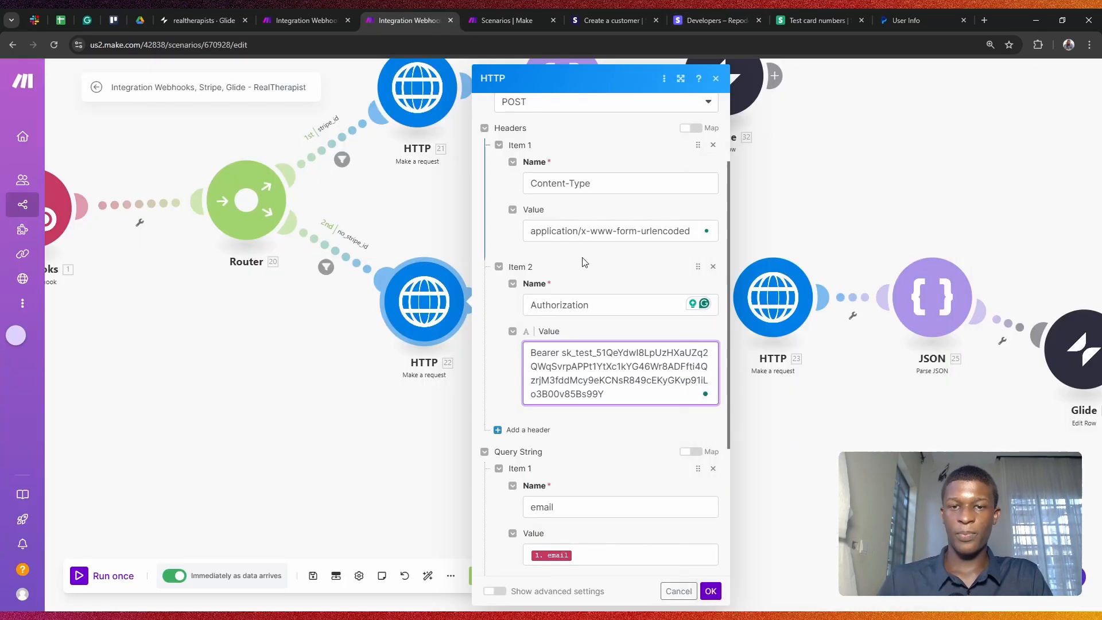
Step: Check the key in HTTP 22's Bearer Authorization header value
left_click_drag(562, 353, 605, 395)
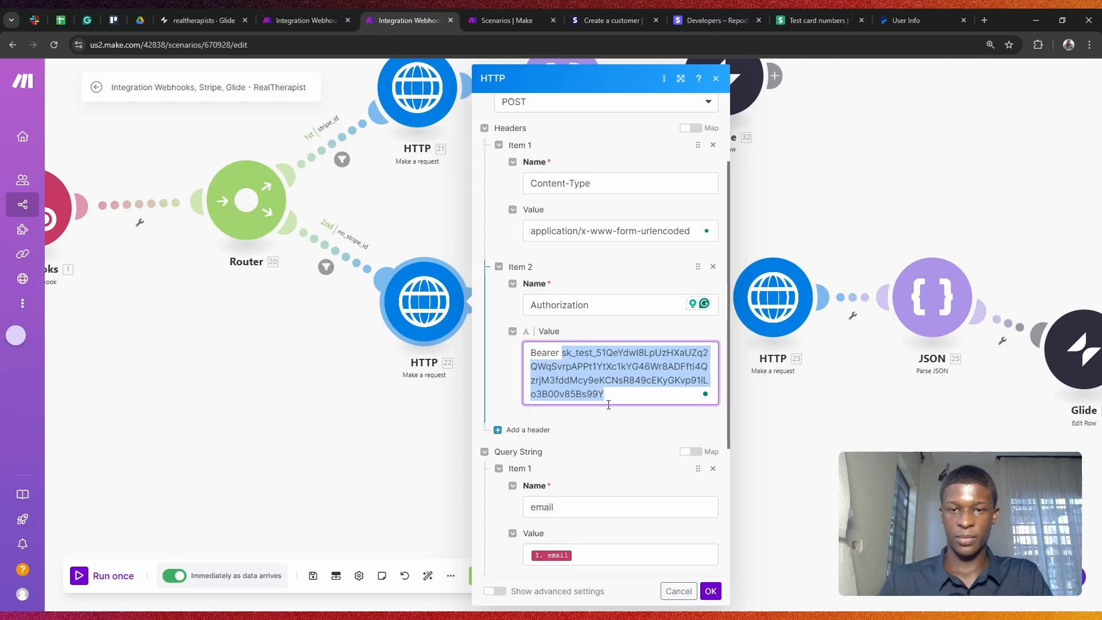
left_click(615, 329)
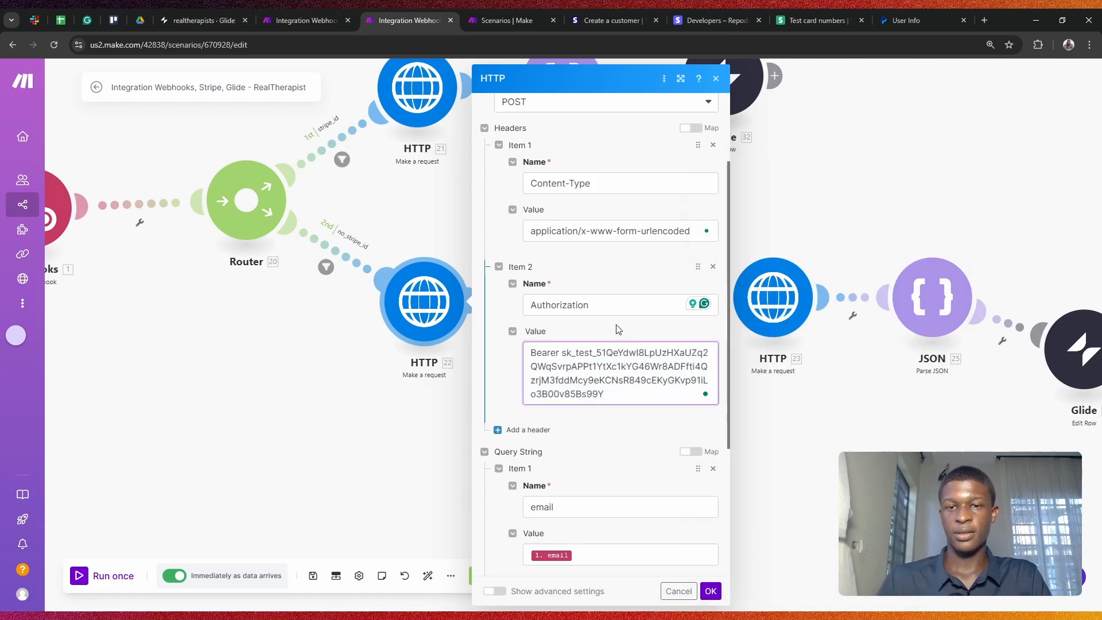
scroll(614, 330, "down", 2)
scroll(619, 250, "down", 2)
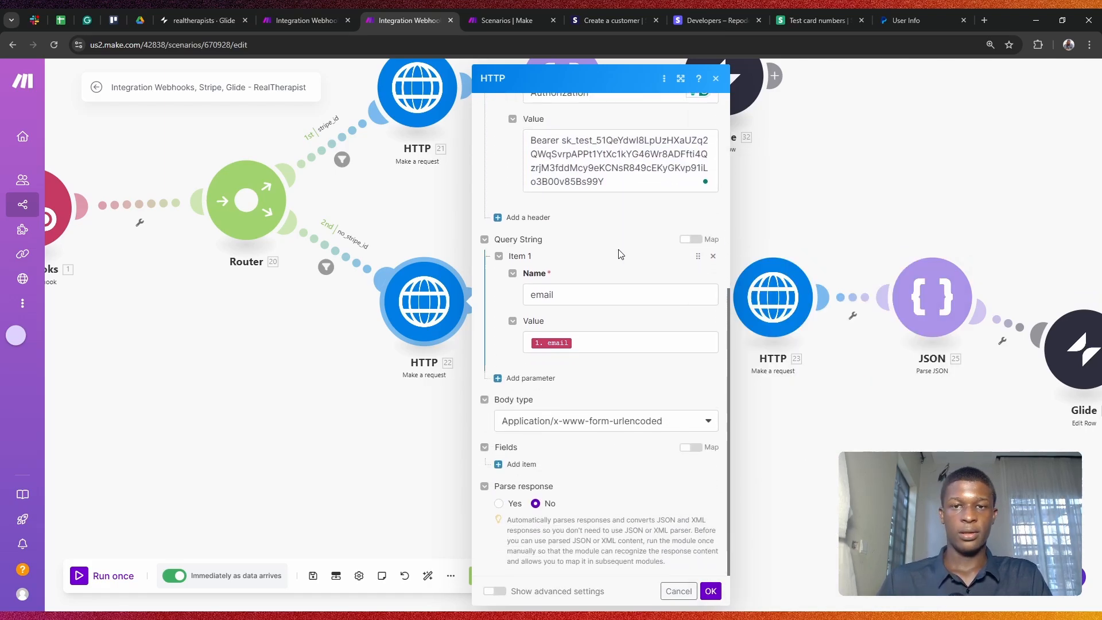
scroll(623, 205, "up", 2)
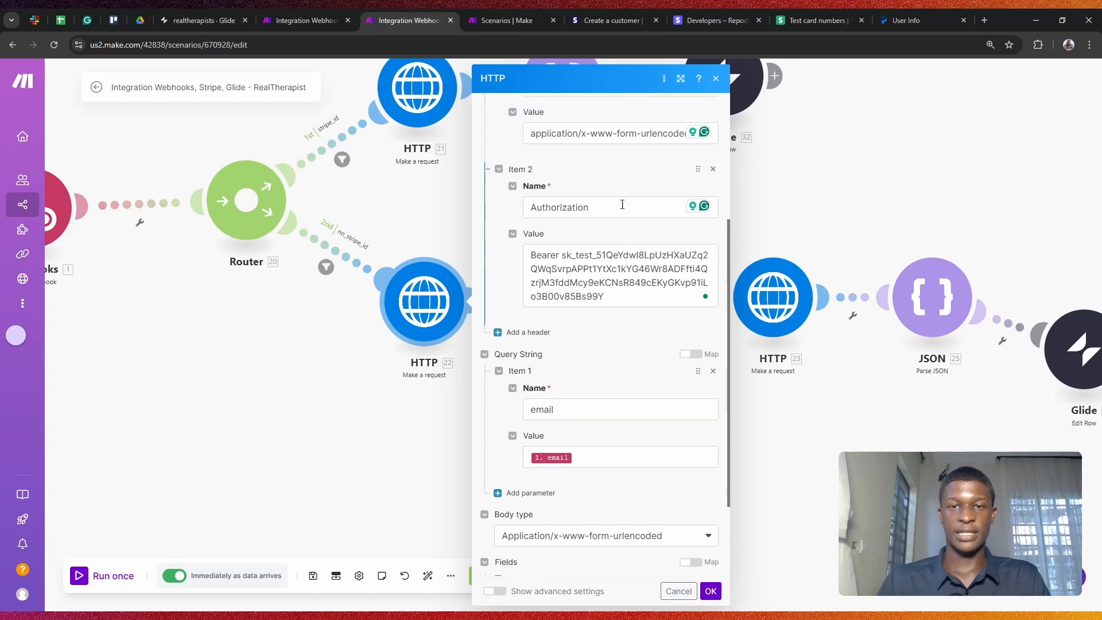
scroll(624, 208, "down", 2)
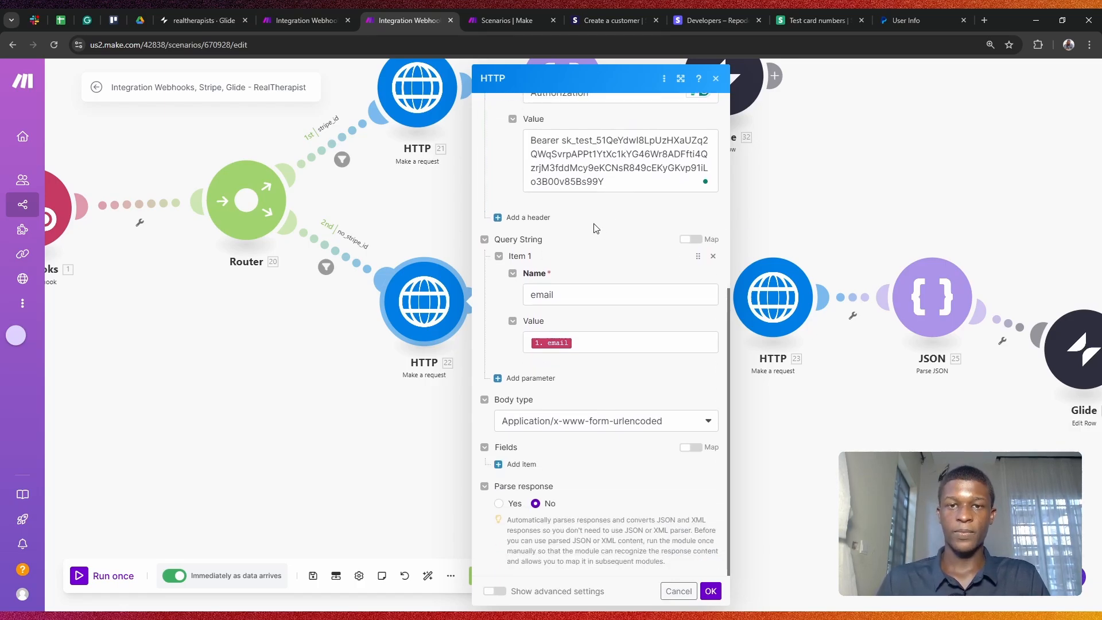
scroll(587, 198, "up", 2)
scroll(583, 193, "up", 2)
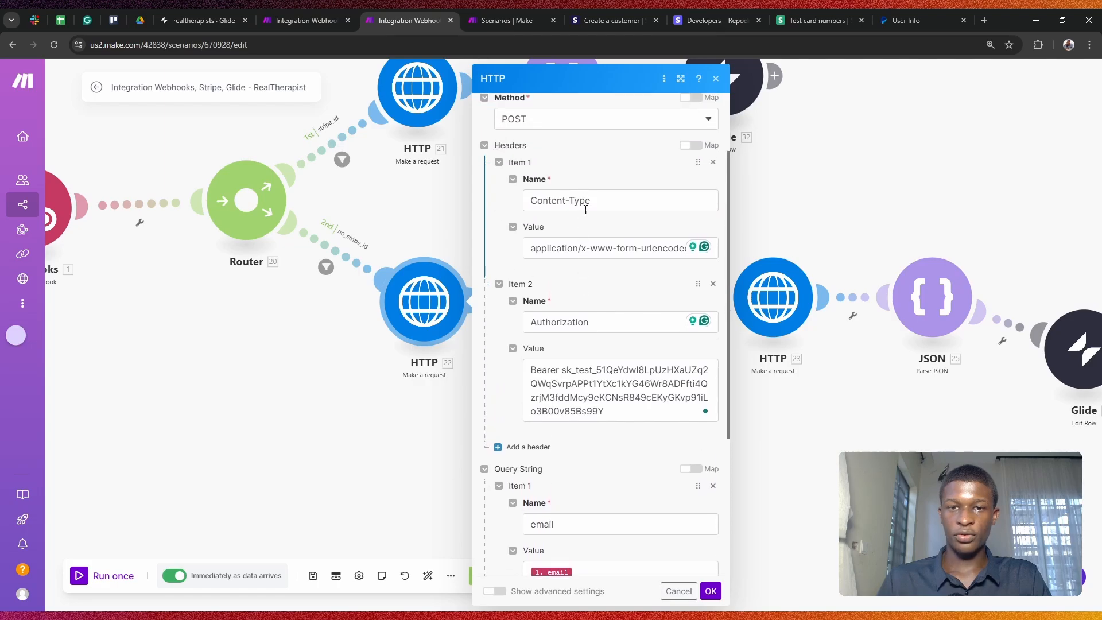
scroll(563, 241, "down", 3)
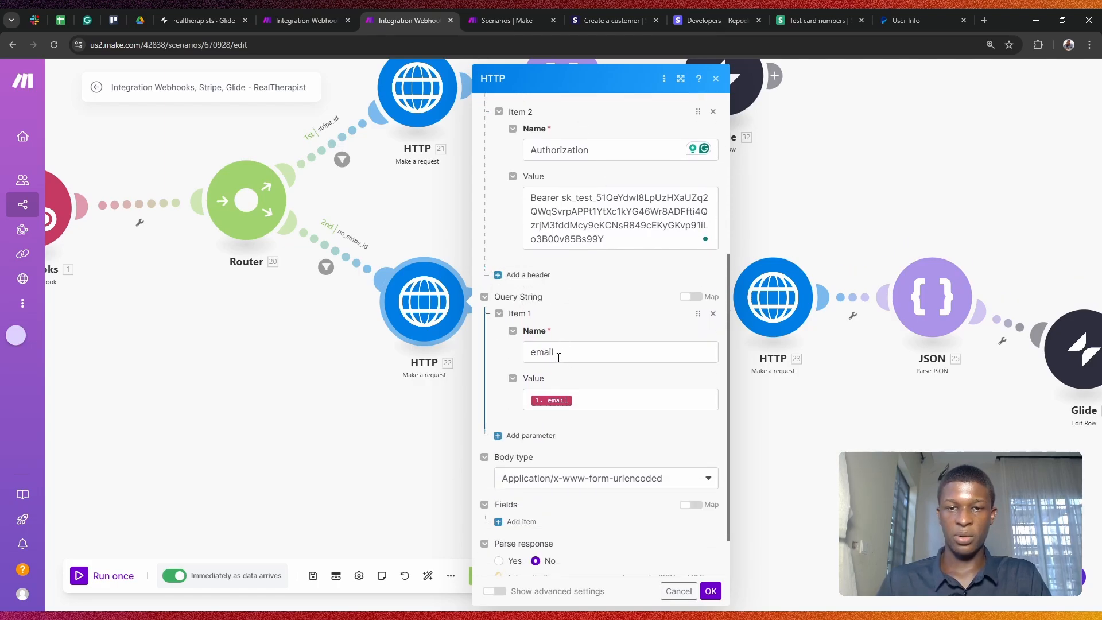
Step: Confirm the webhook email query mapping and keep the body as Application/x-www-form-urlencoded
left_click(568, 398)
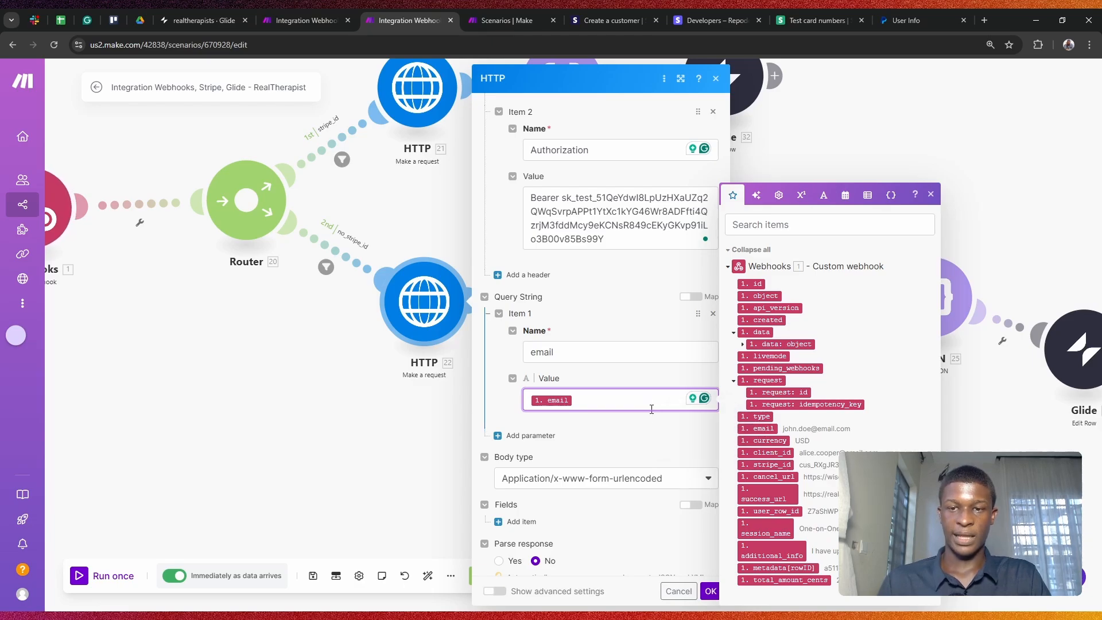
left_click(615, 428)
scroll(574, 414, "down", 1)
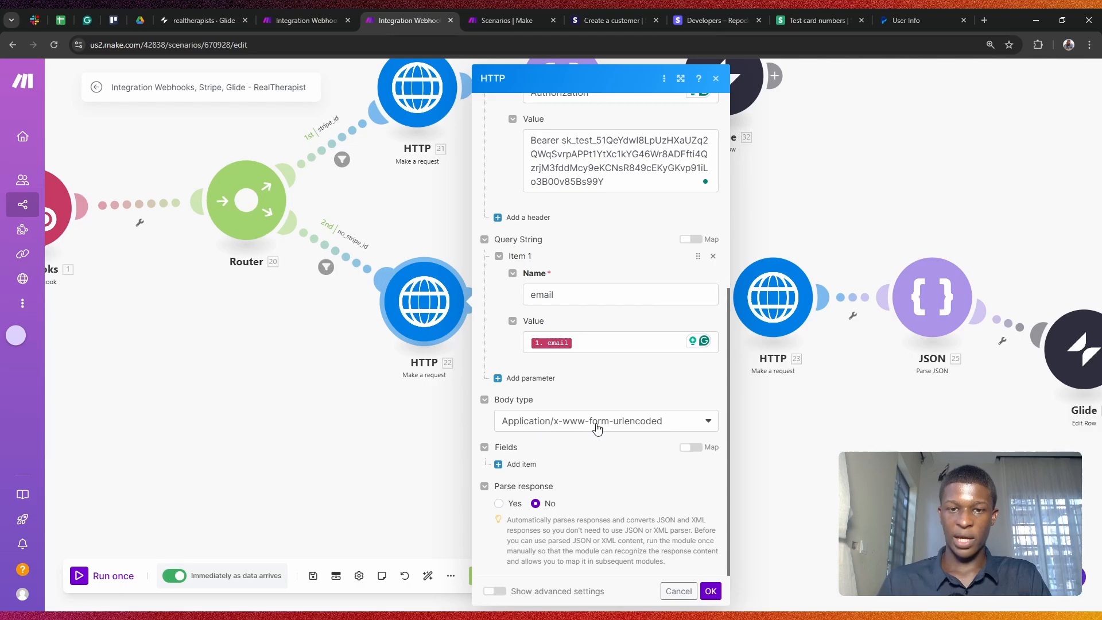
left_click(653, 428)
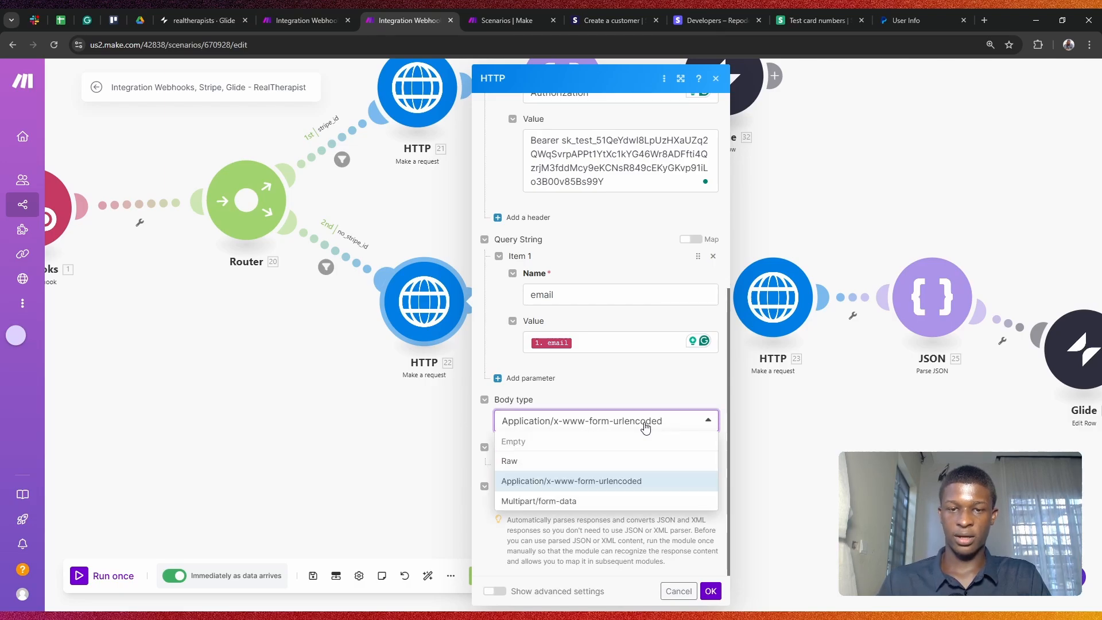
left_click(594, 478)
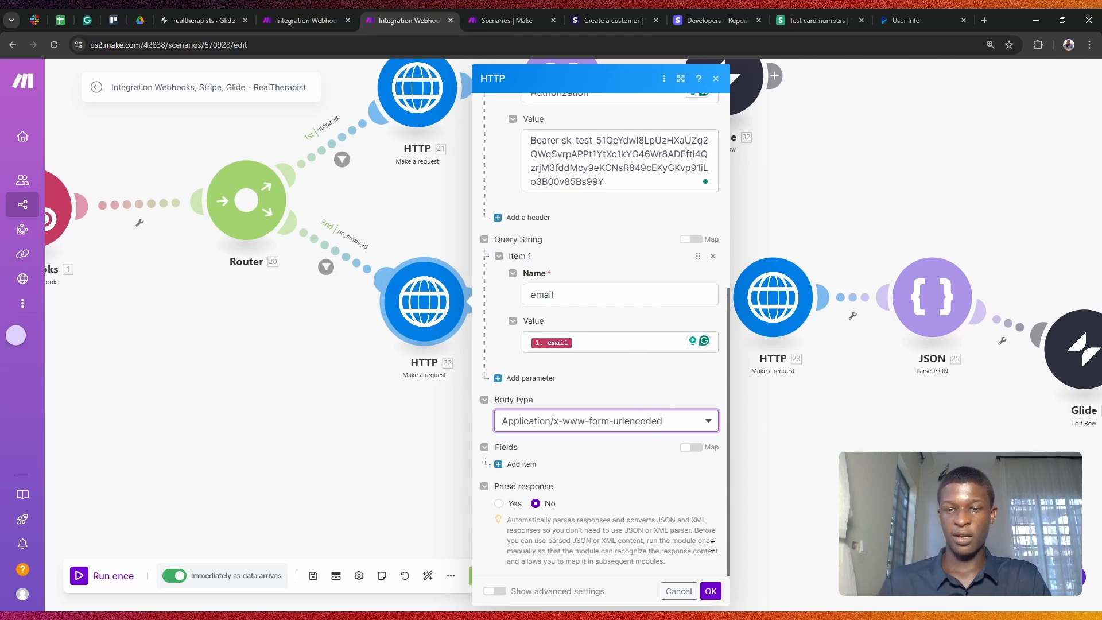
left_click(715, 583)
Step: Save HTTP 22, copy the glide-real-therapist webhook address, and go to Glide
left_click(712, 590)
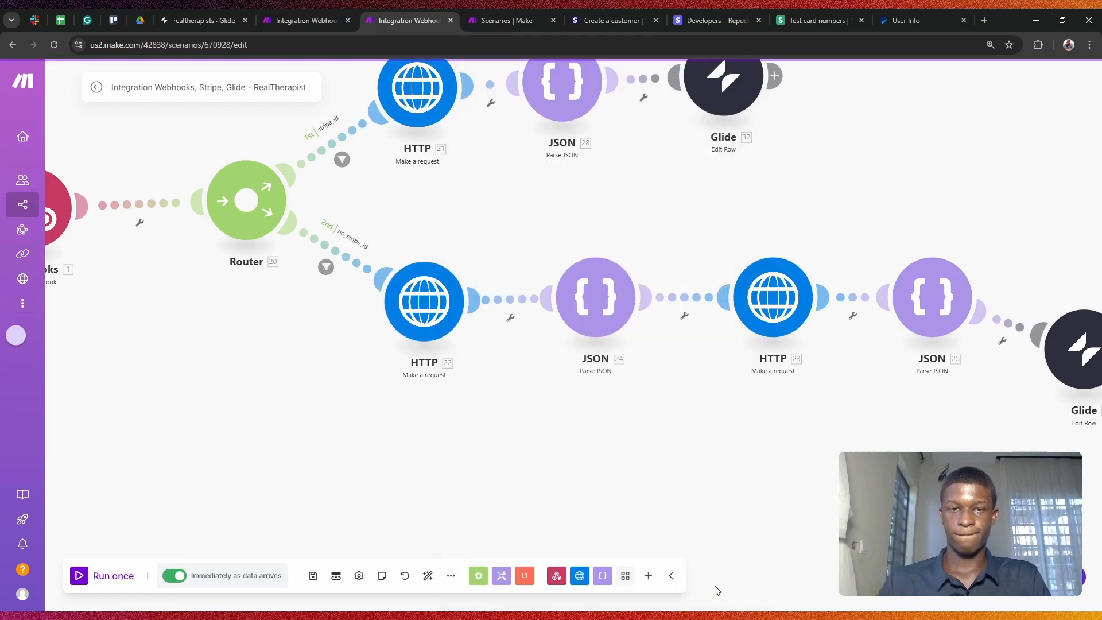
left_click_drag(739, 413, 675, 412)
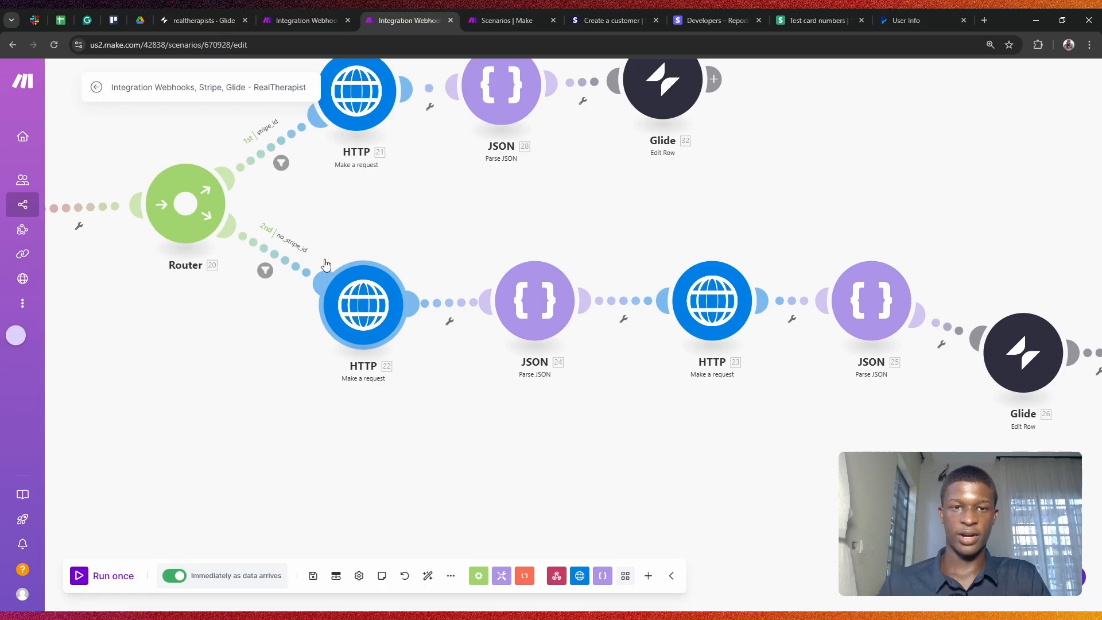
left_click_drag(270, 343, 417, 409)
left_click(127, 259)
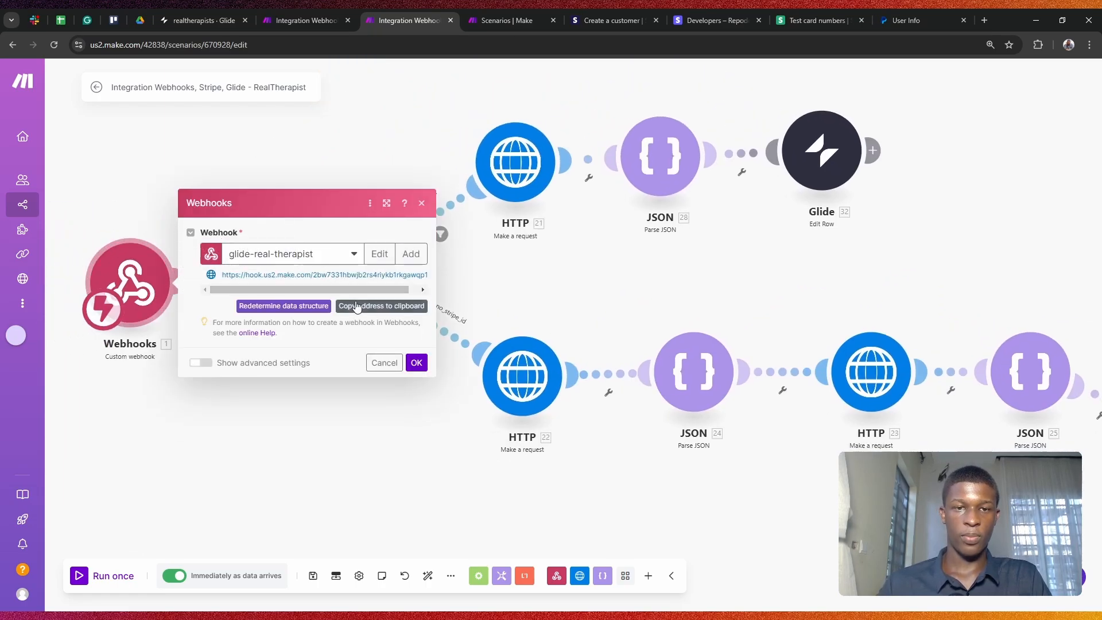
left_click(382, 305)
left_click(305, 8)
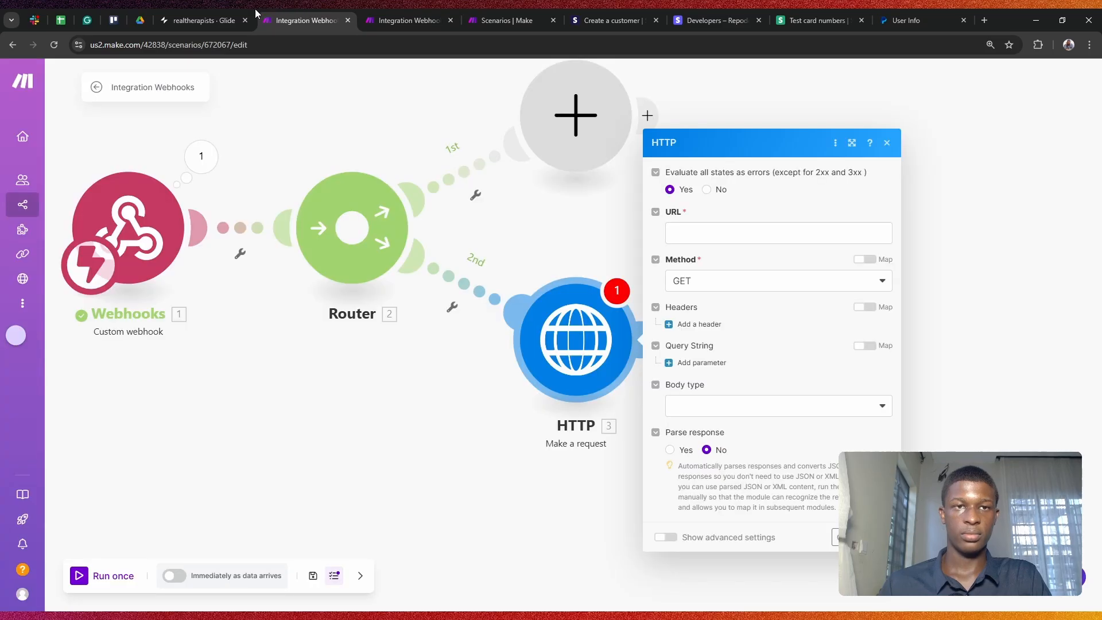
left_click(202, 20)
Step: Paste the Make webhook address into the Payment workflow's Trigger webhook URL
left_click(601, 69)
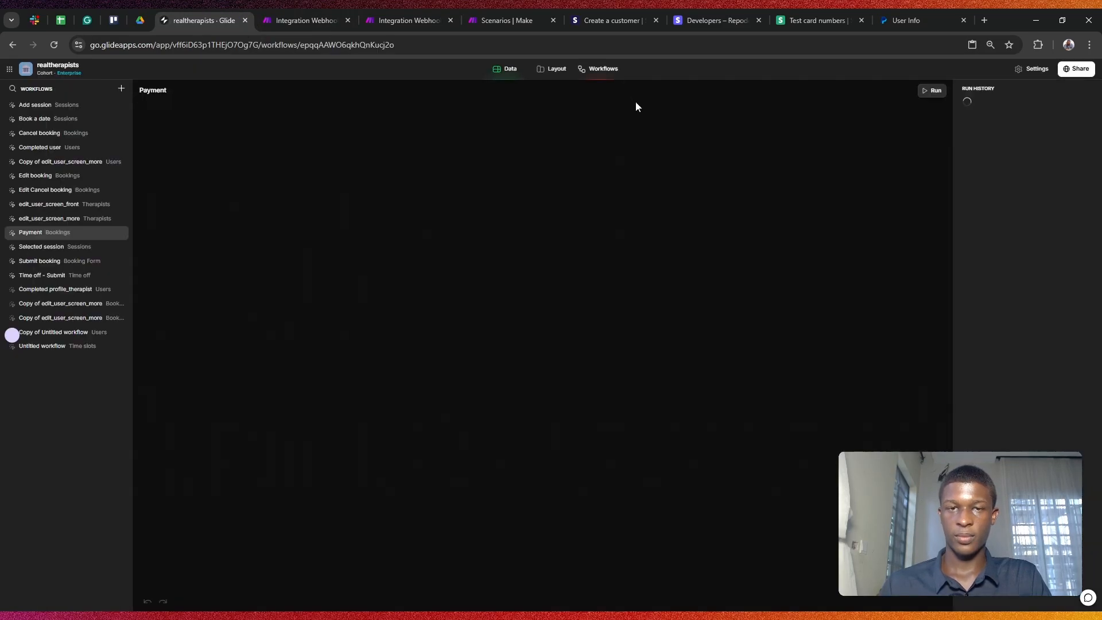
left_click(552, 184)
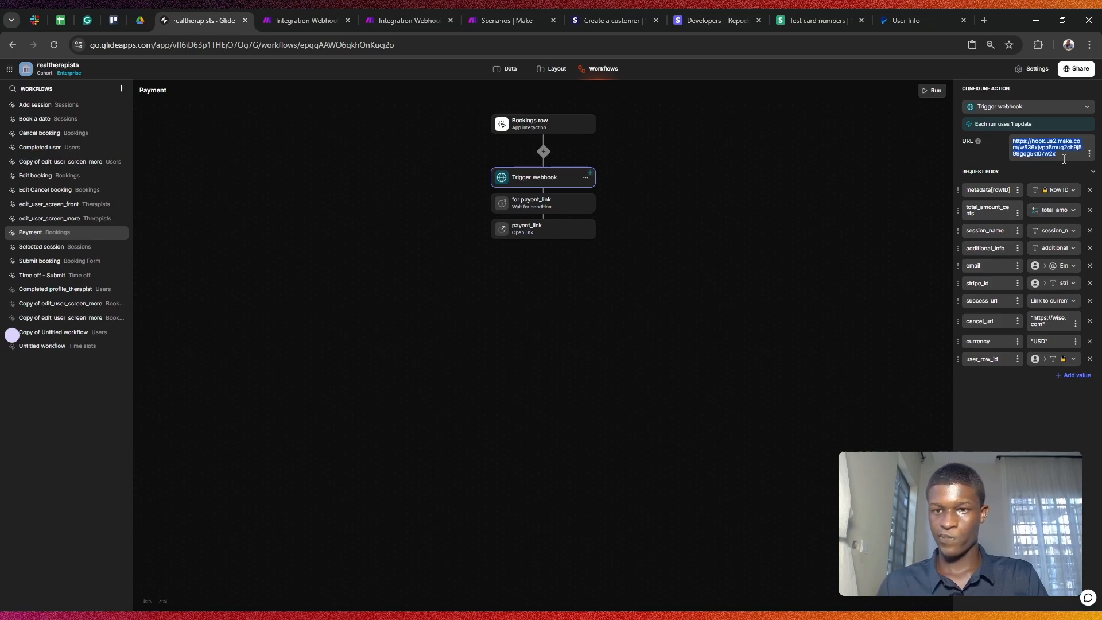
left_click(638, 108)
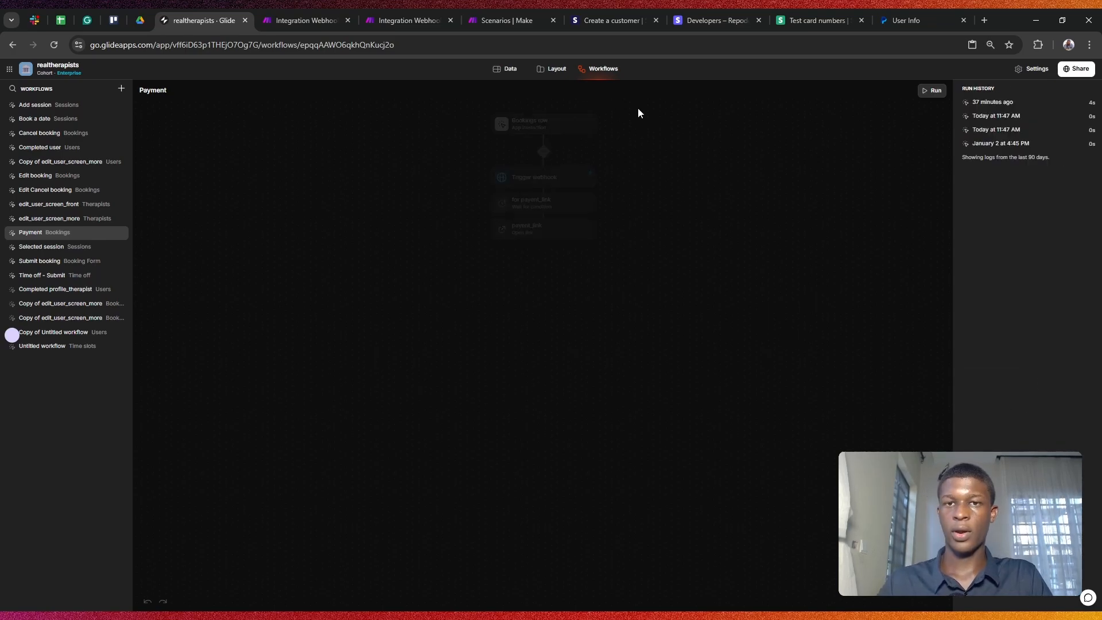
Step: Set the Make scenario to Run once and fire the booking payment from Glide
left_click(322, 17)
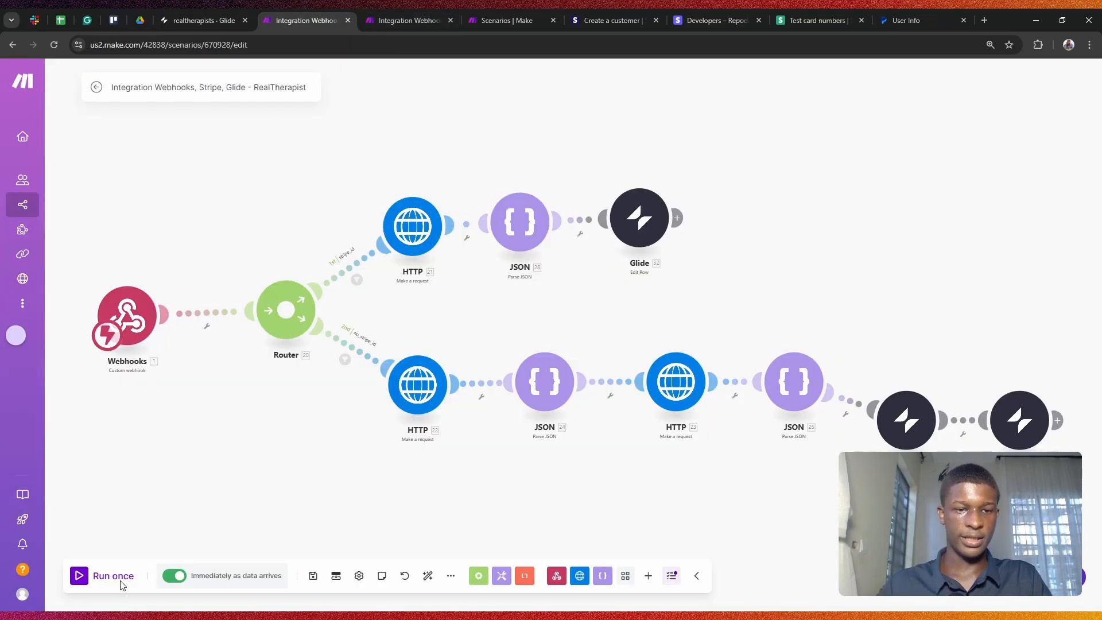
left_click(80, 576)
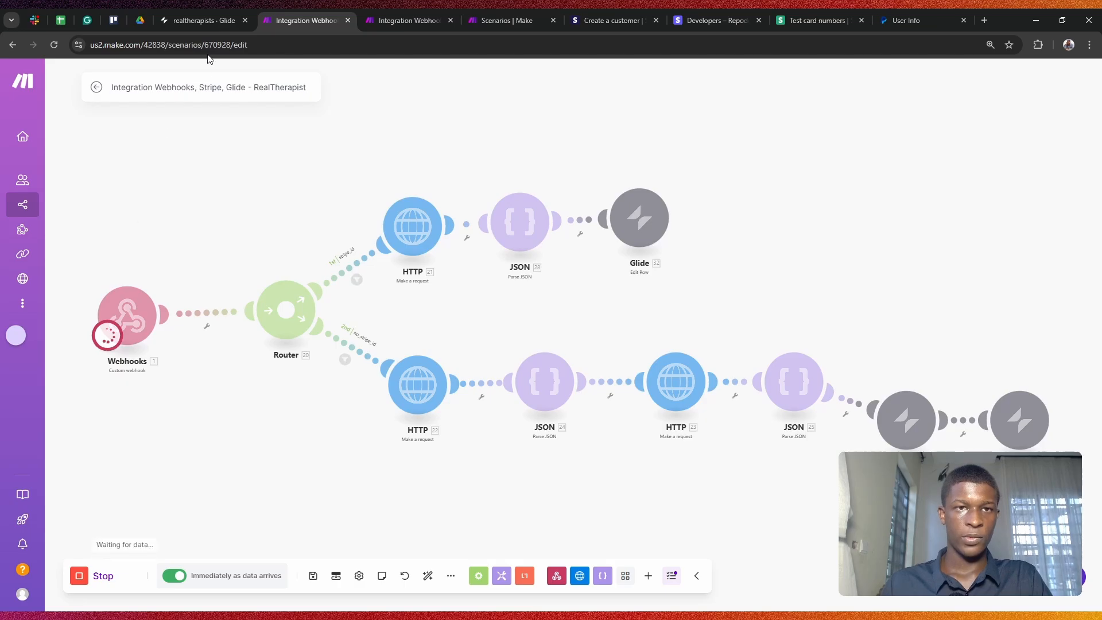
left_click(219, 9)
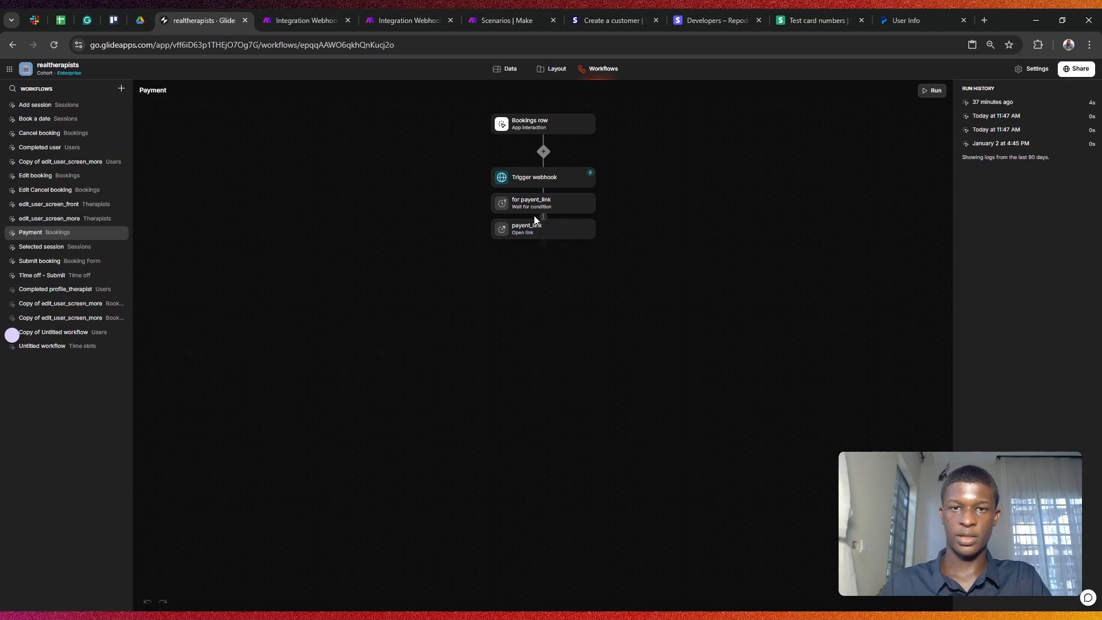
left_click(305, 11)
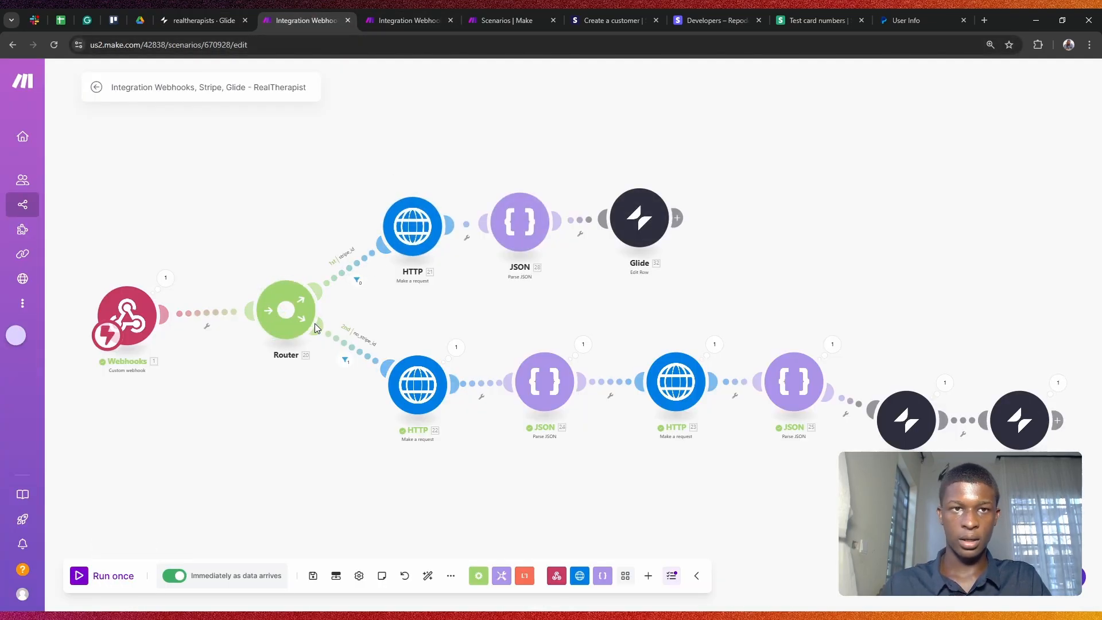
left_click(215, 10)
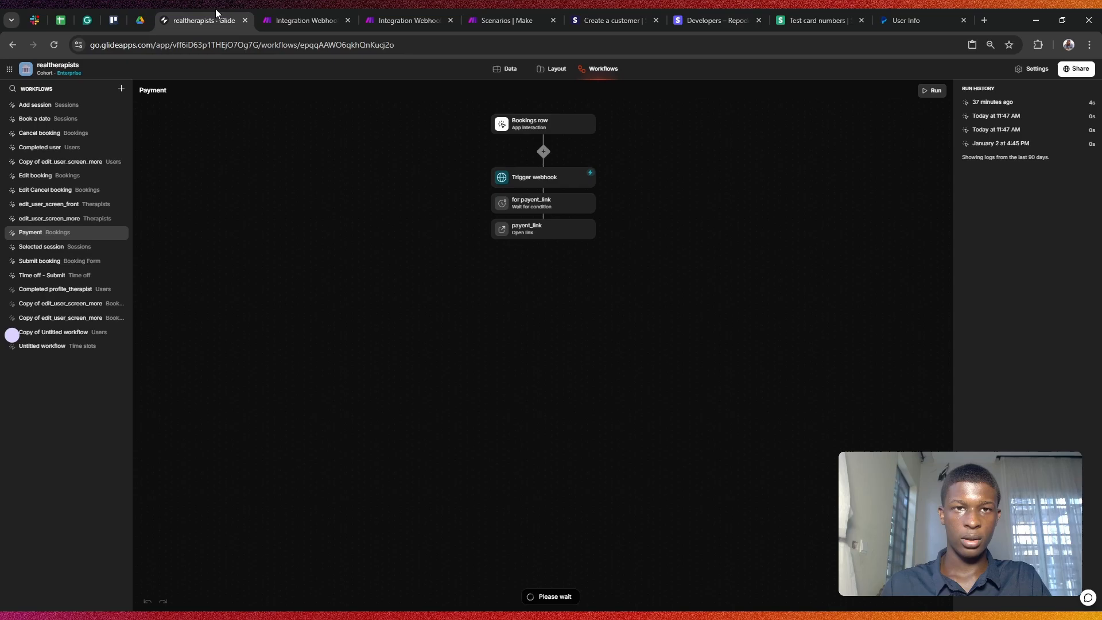
left_click(298, 10)
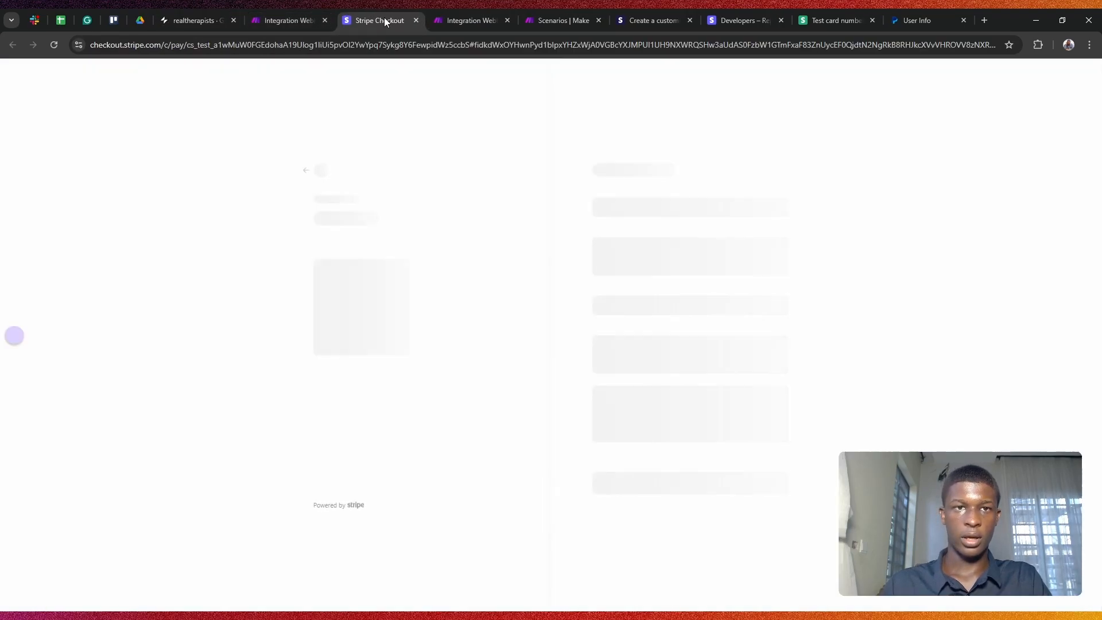
left_click_drag(385, 17, 280, 18)
left_click(381, 9)
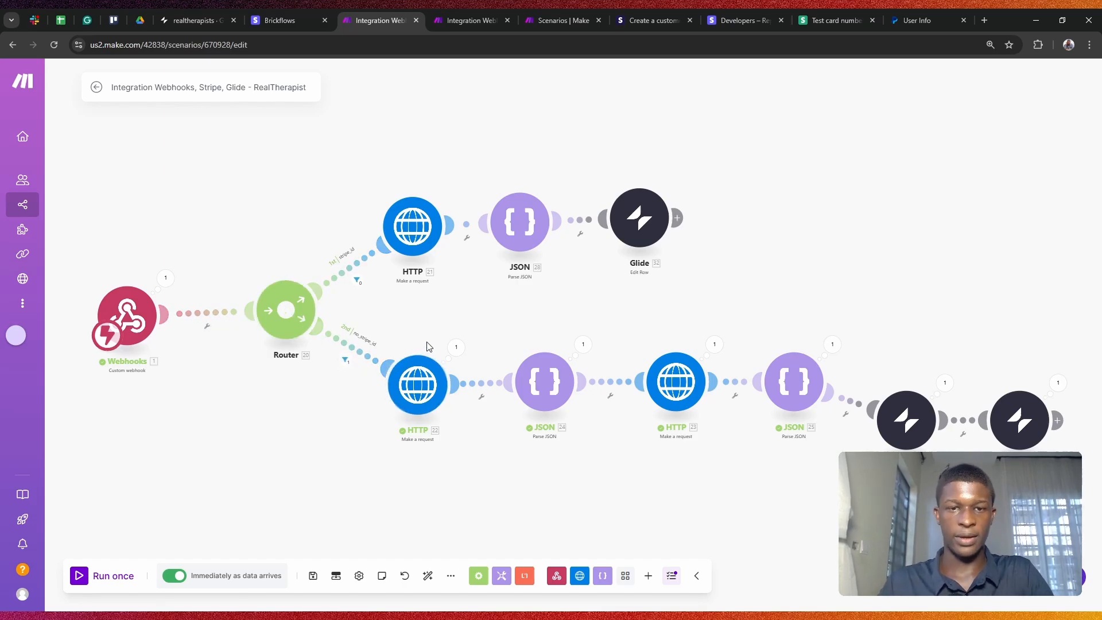
Step: Inspect HTTP 22's output Data to find the new Stripe customer's id
scroll(459, 359, "up", 5)
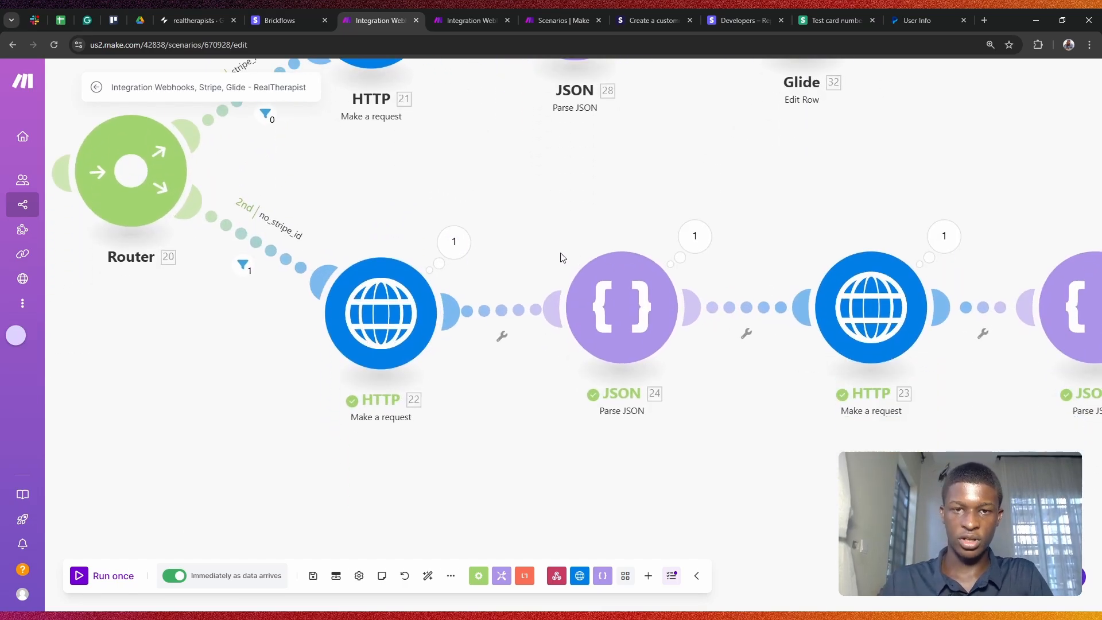
left_click(446, 247)
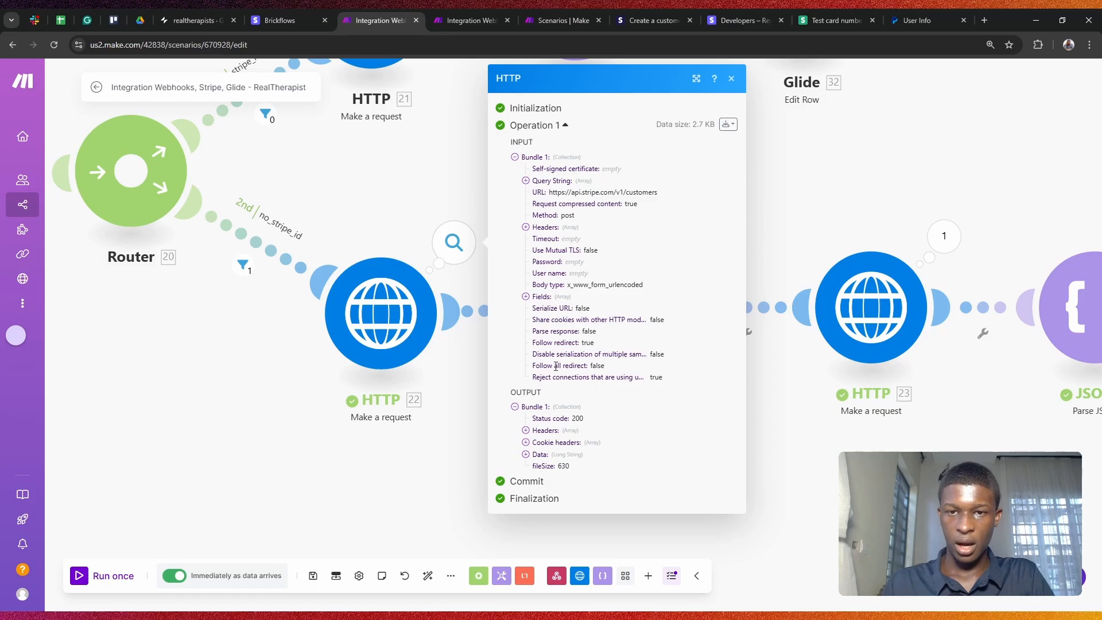
left_click(527, 454)
scroll(599, 376, "down", 4)
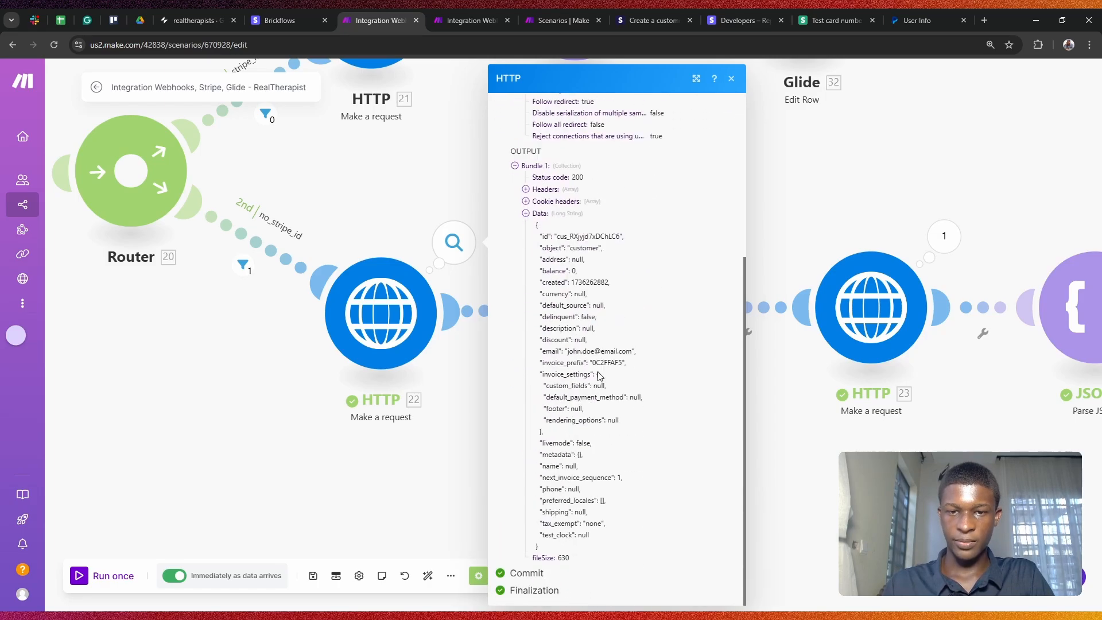
left_click_drag(561, 237, 624, 237)
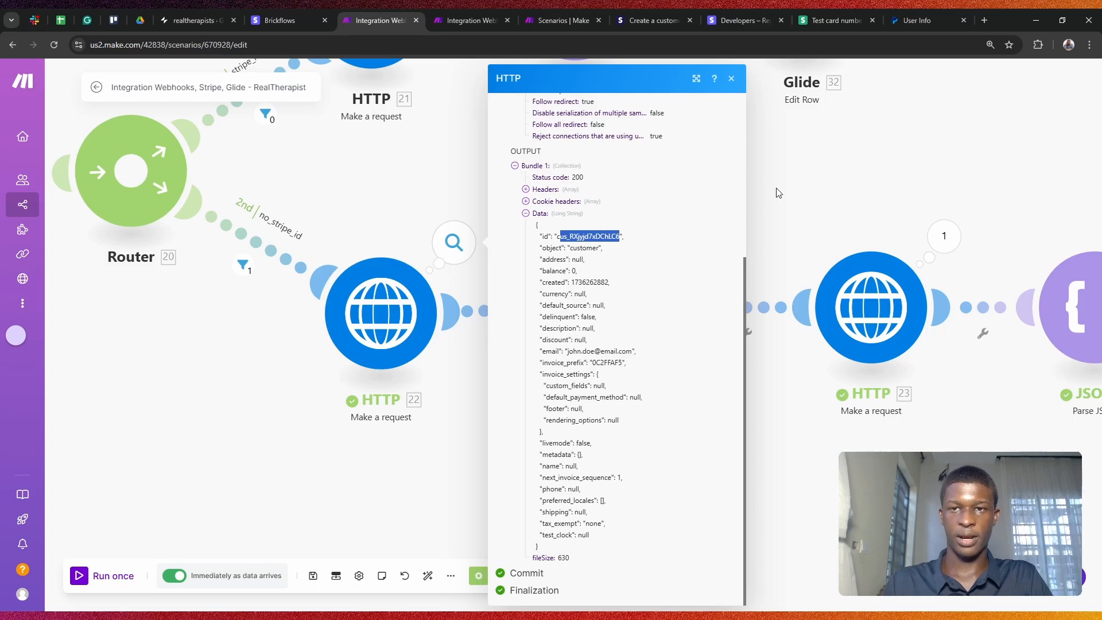
left_click(806, 192)
scroll(640, 311, "down", 1)
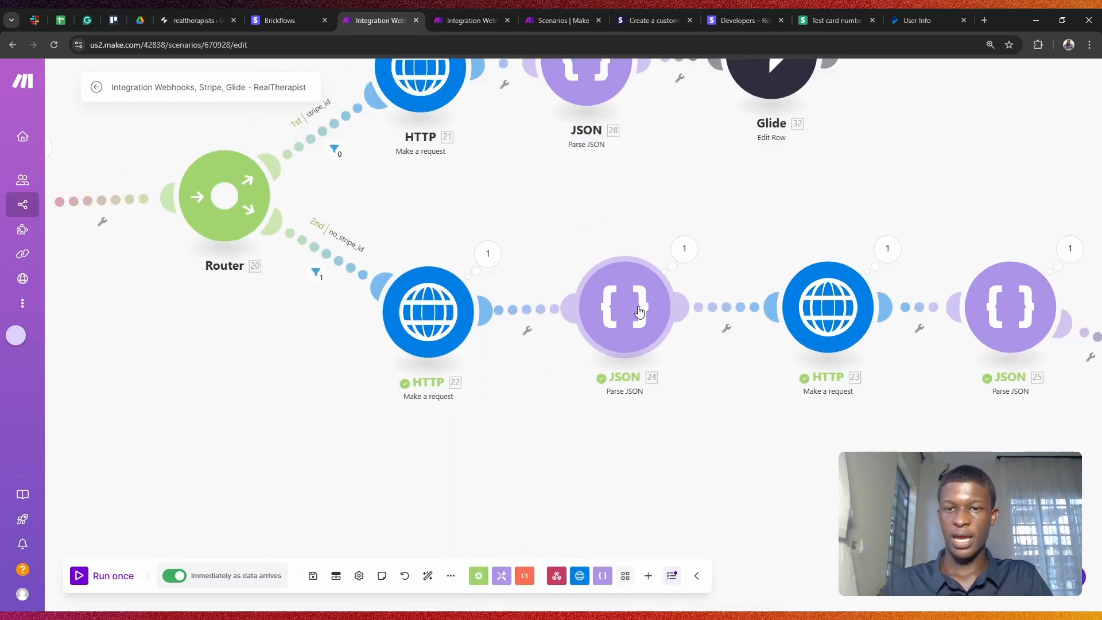
mouse_move(640, 311)
left_mouse_down()
mouse_move(617, 281)
mouse_move(634, 312)
left_mouse_up()
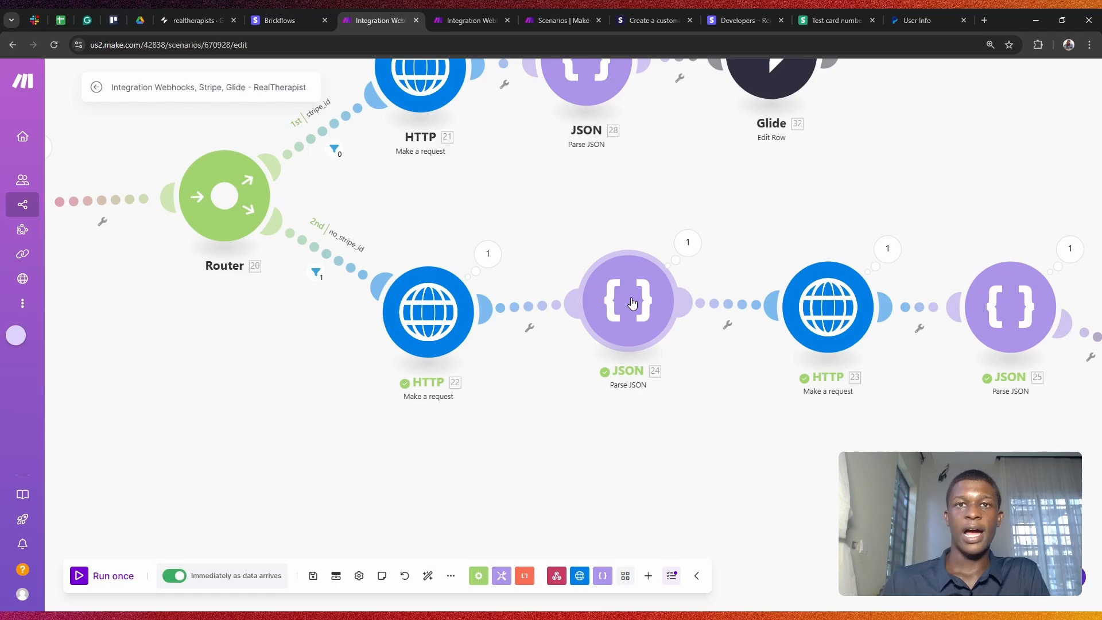
left_click(491, 256)
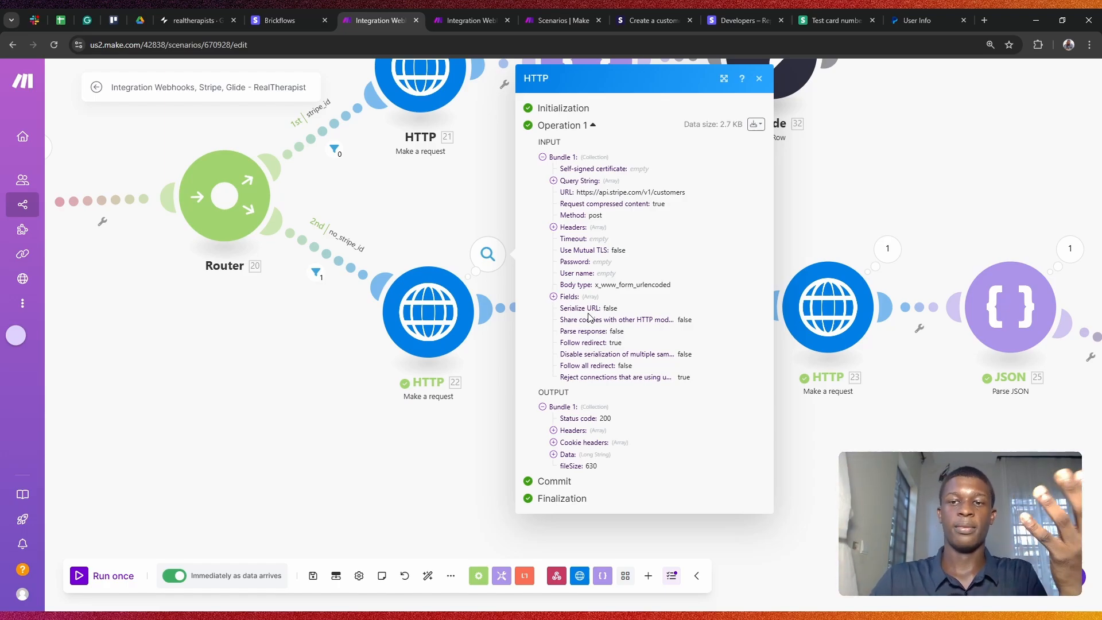
Step: Review the JSON 24 parser's mapped string and its parsed output
left_click(842, 191)
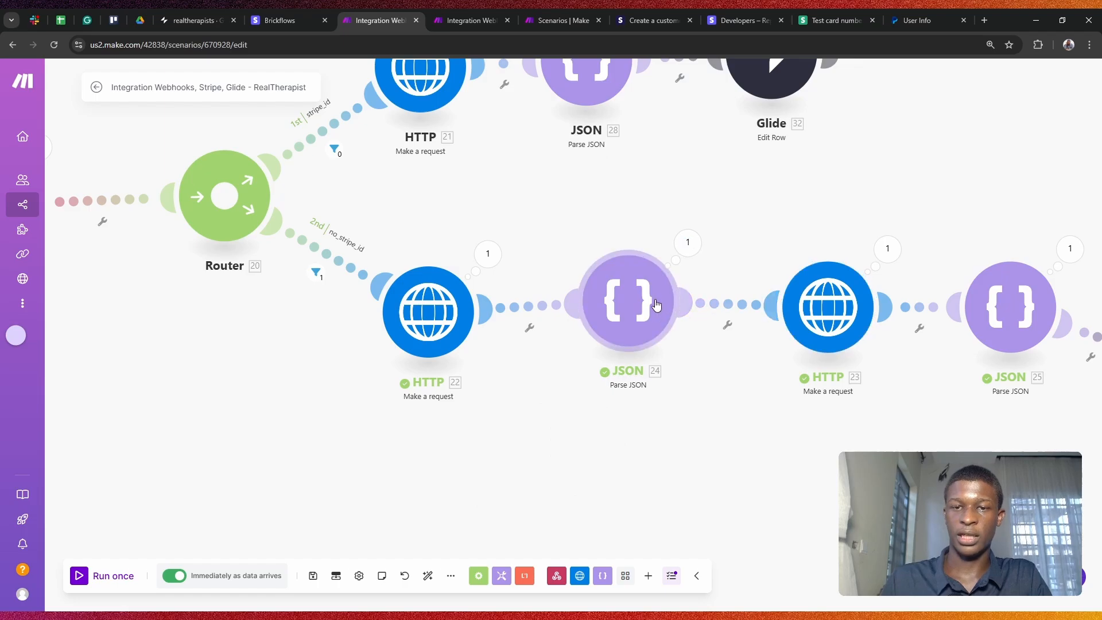
left_click(638, 299)
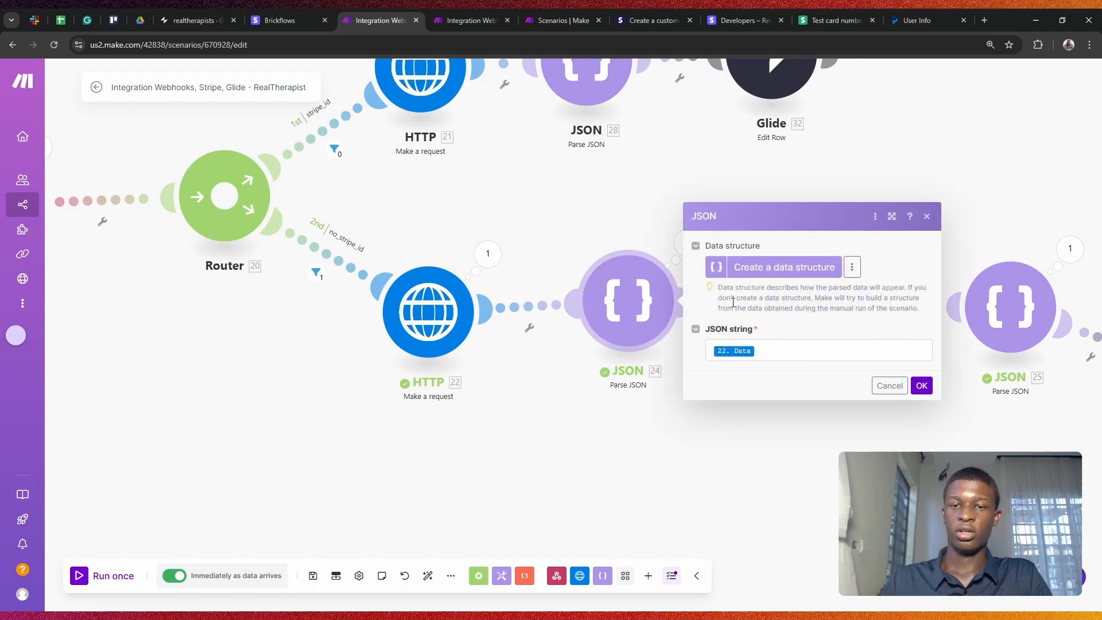
left_click(743, 349)
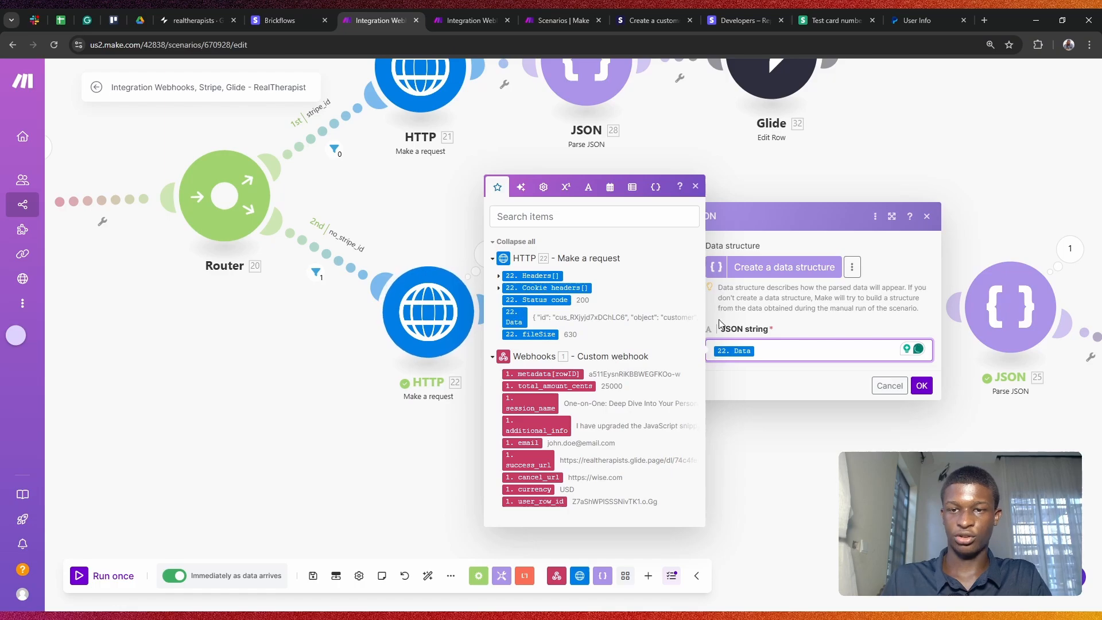
left_click(888, 386)
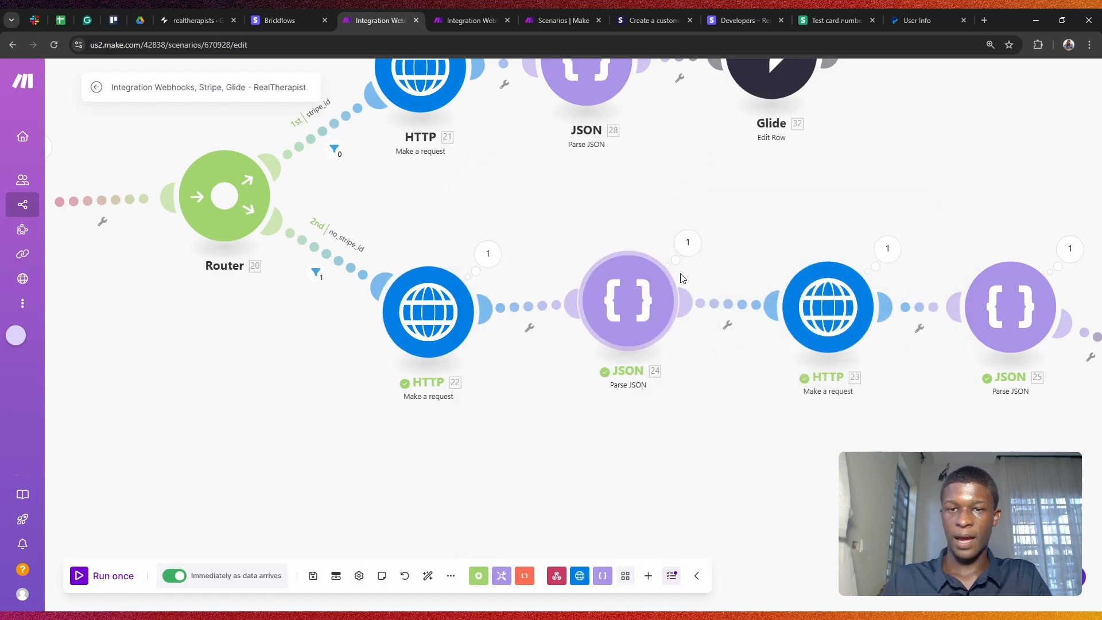
left_click(691, 254)
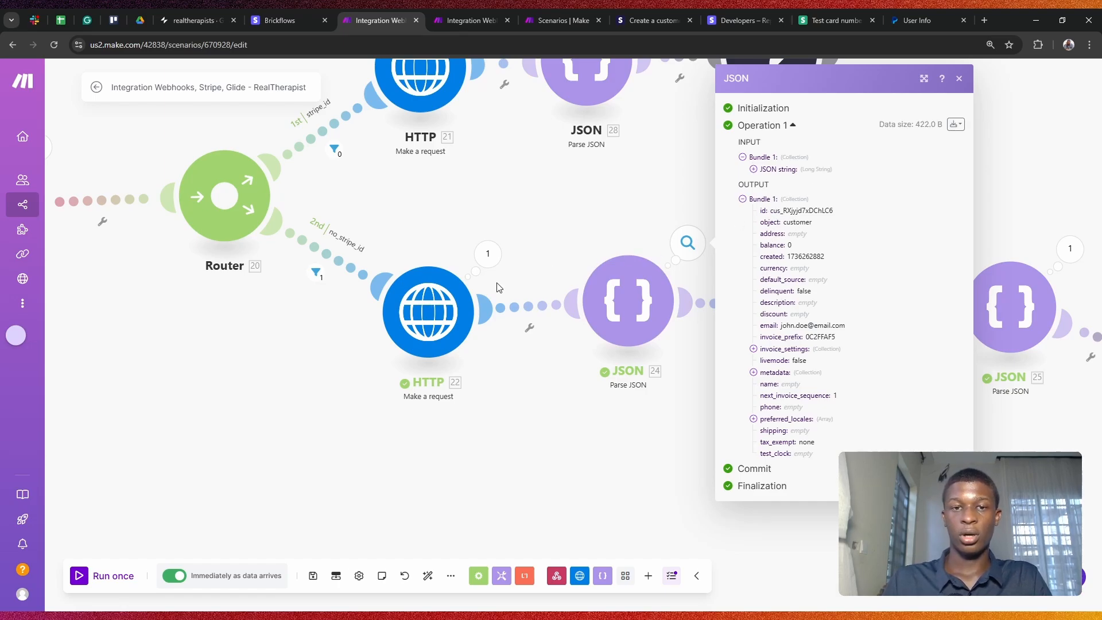
Step: Recheck the customer-creation output, then bring up HTTP 23's checkout-session settings
left_click(497, 252)
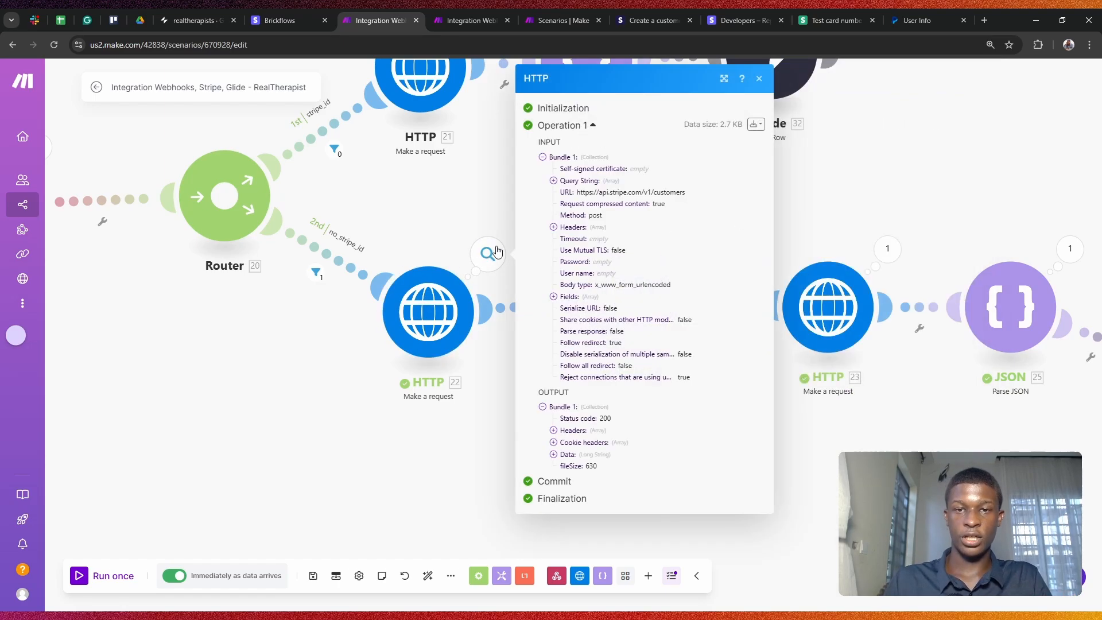
left_click(568, 456)
scroll(574, 402, "down", 4)
left_click_drag(581, 260, 626, 361)
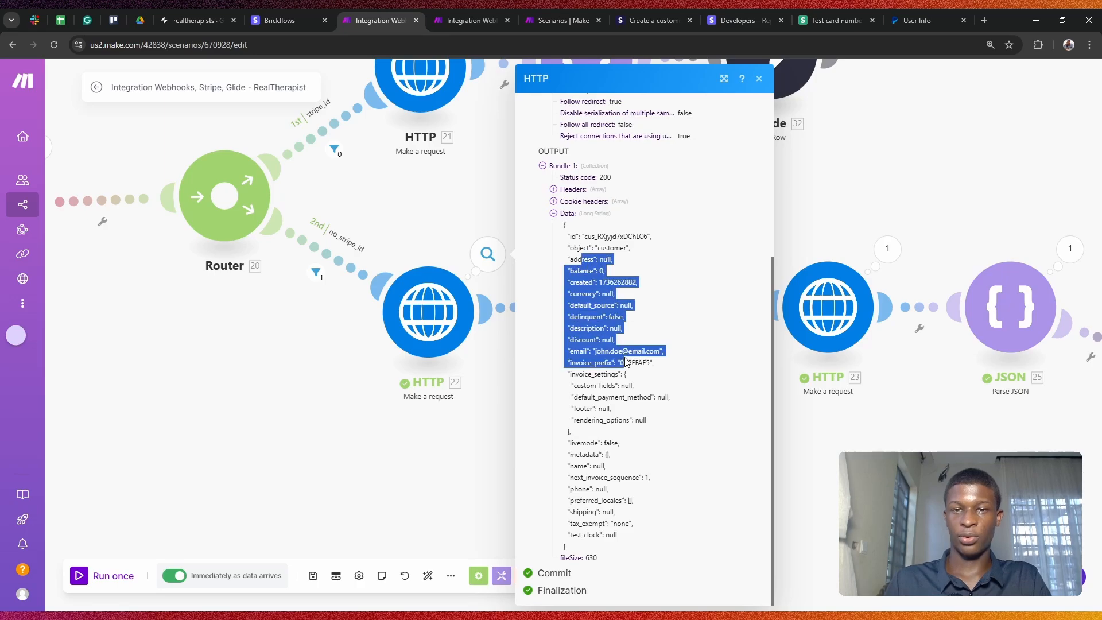
left_click(830, 383)
left_click_drag(964, 462, 755, 463)
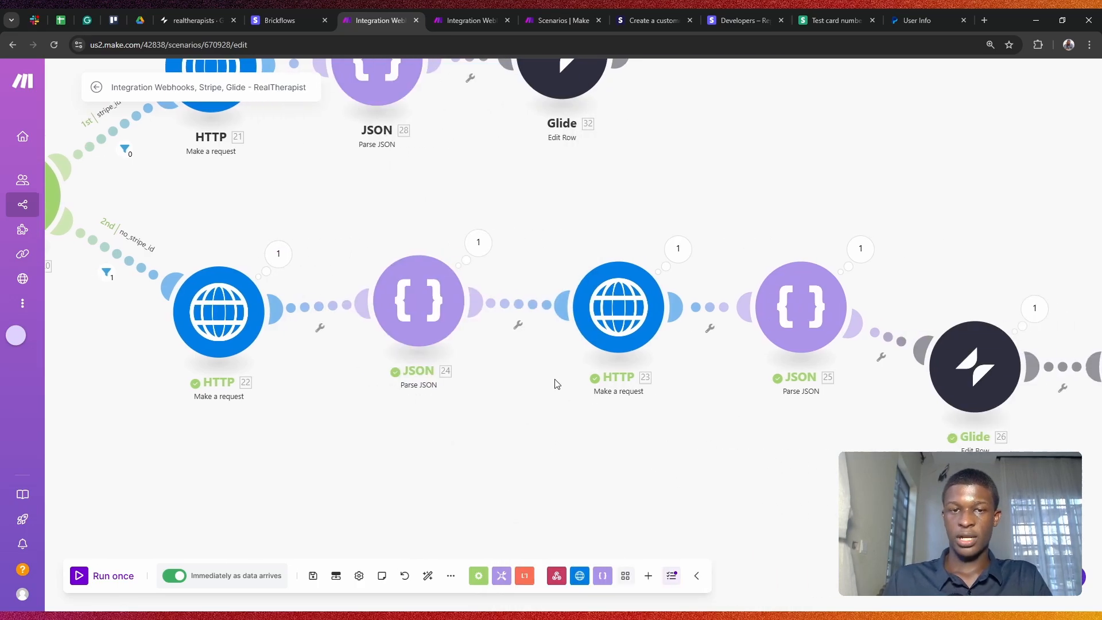
left_click(615, 308)
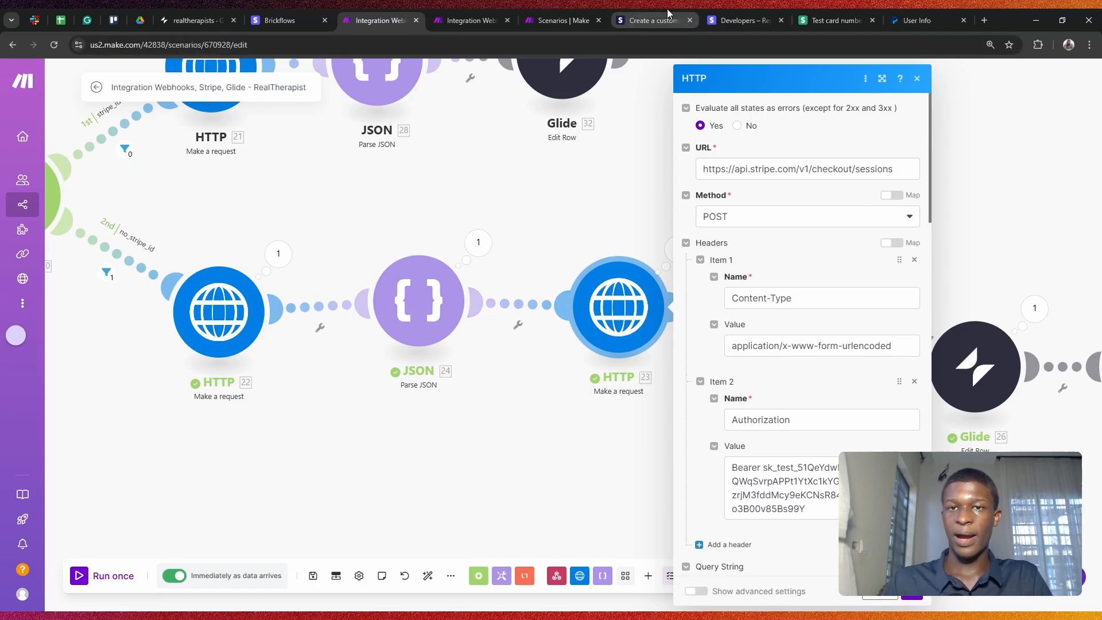
left_click(654, 20)
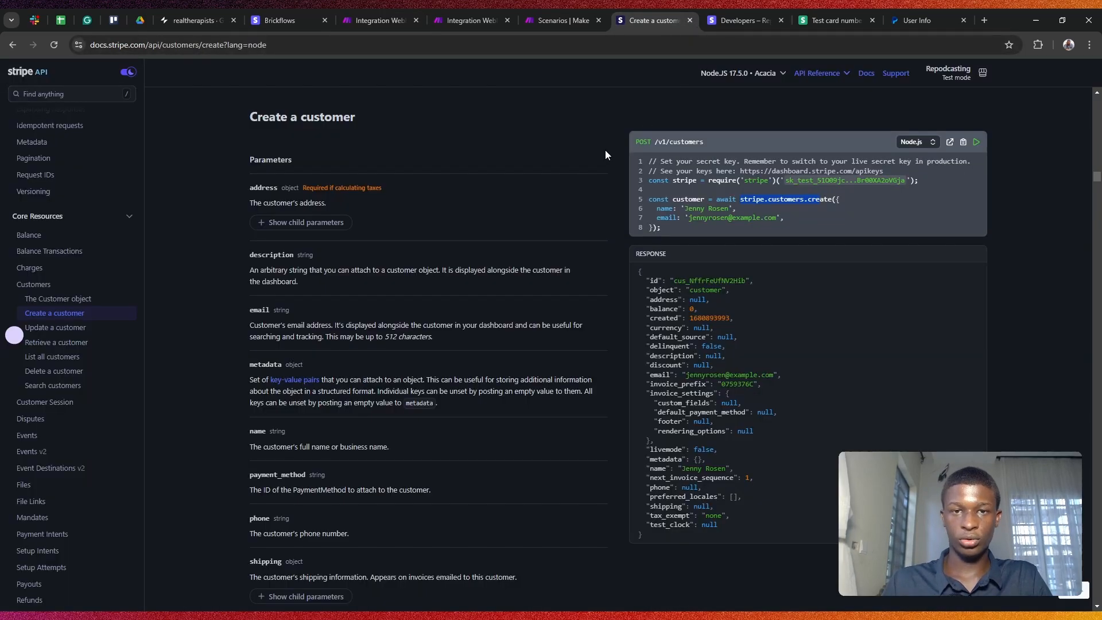
left_click(9, 45)
left_click(9, 46)
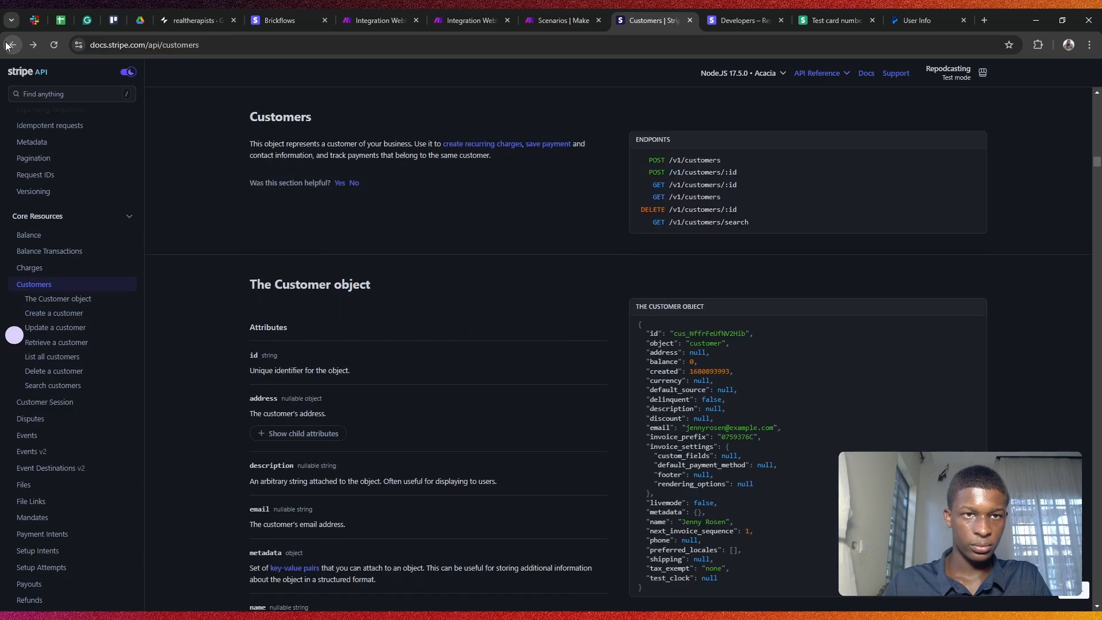
left_click(8, 45)
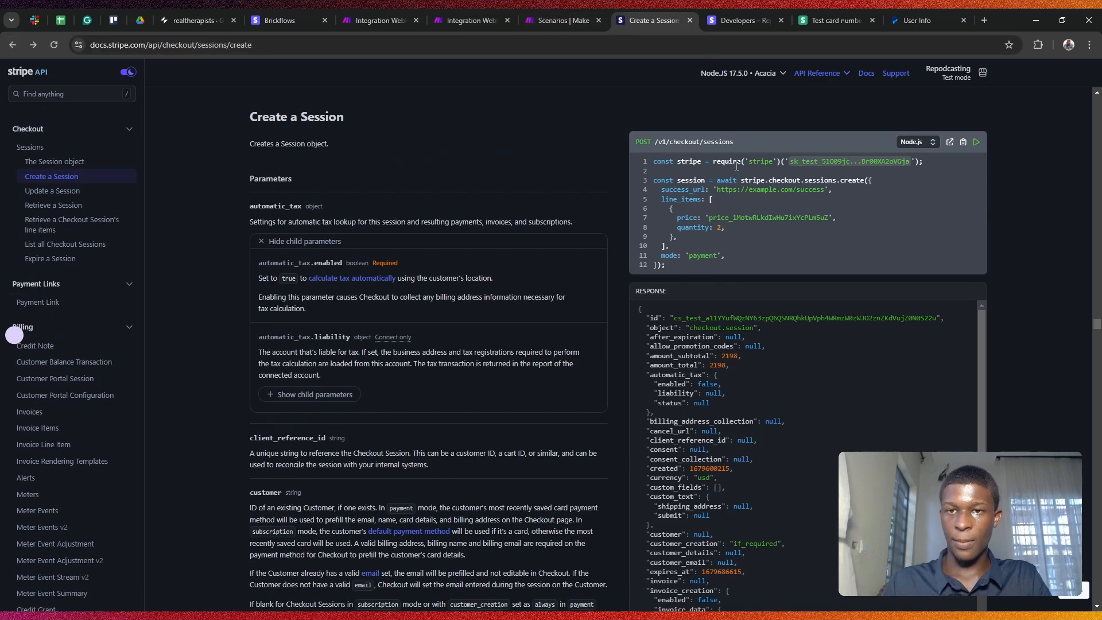
left_click(375, 10)
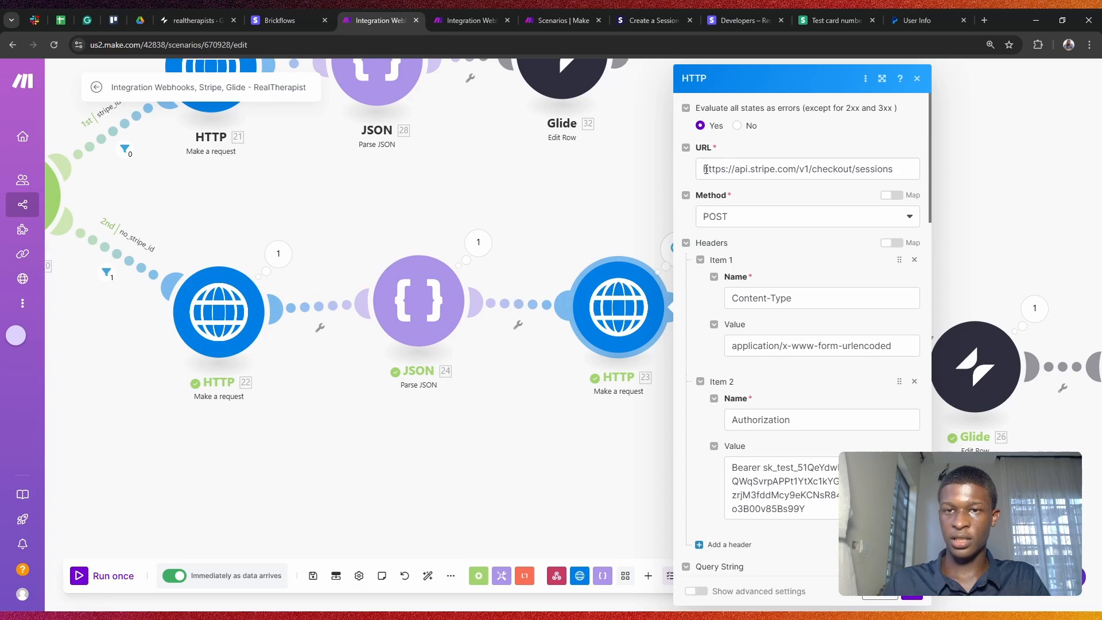
left_click_drag(706, 168, 863, 169)
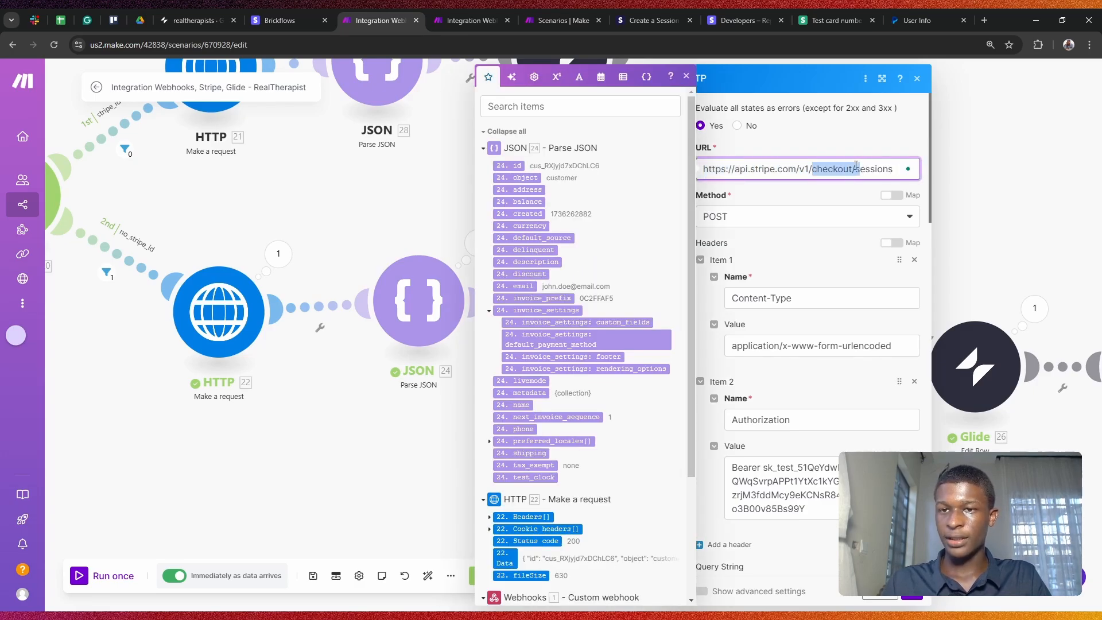
left_click(894, 169)
left_click(828, 189)
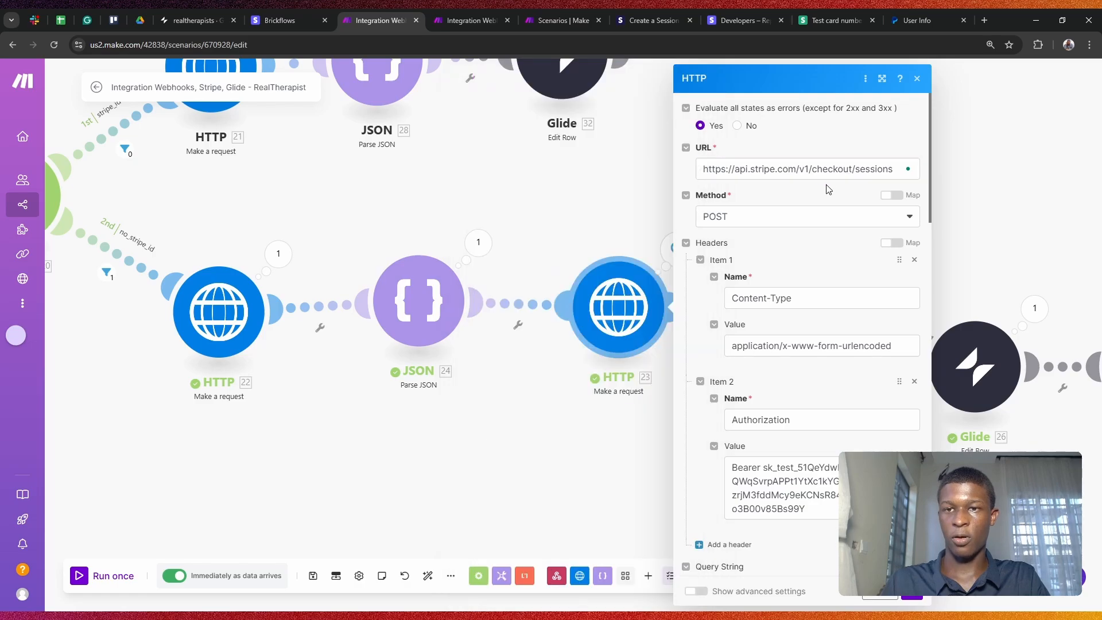
scroll(766, 222, "down", 1)
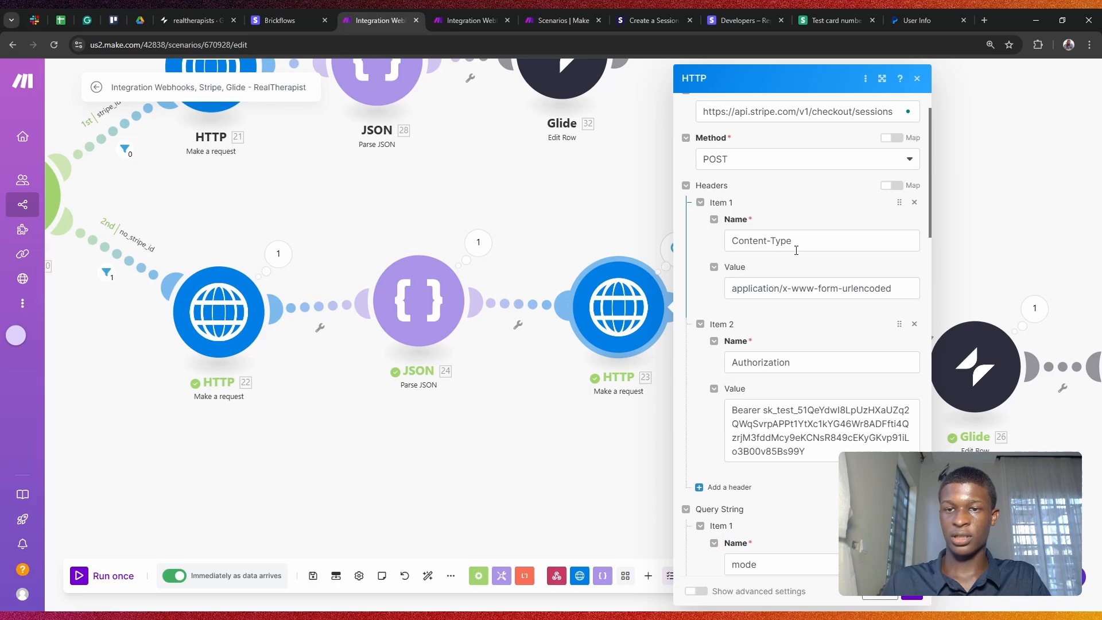
scroll(796, 251, "down", 2)
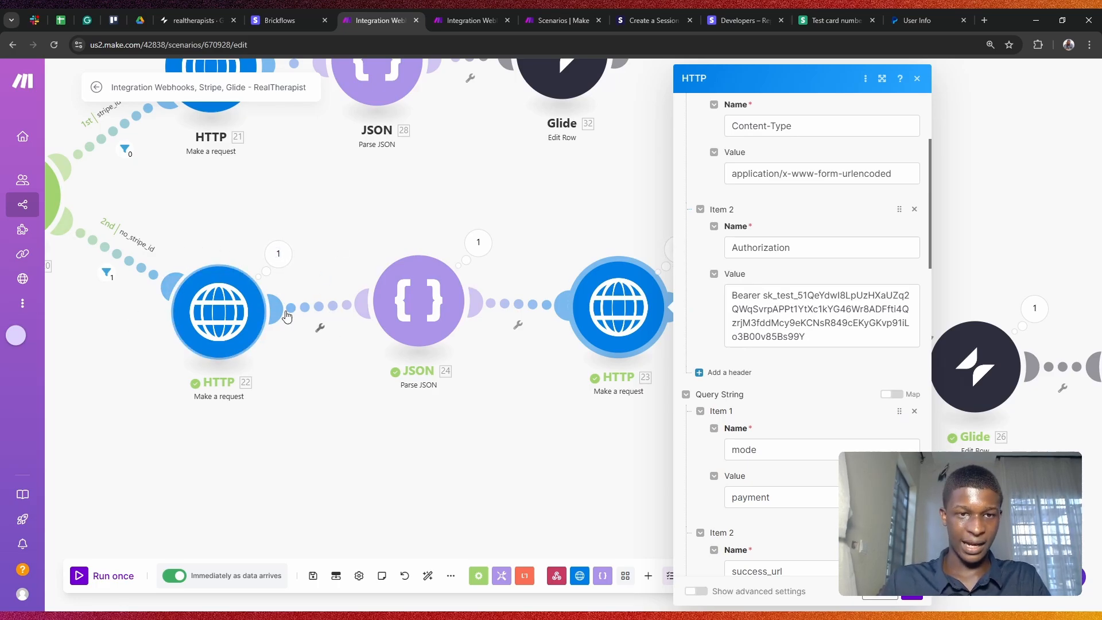
scroll(606, 332, "down", 1)
scroll(743, 305, "down", 3)
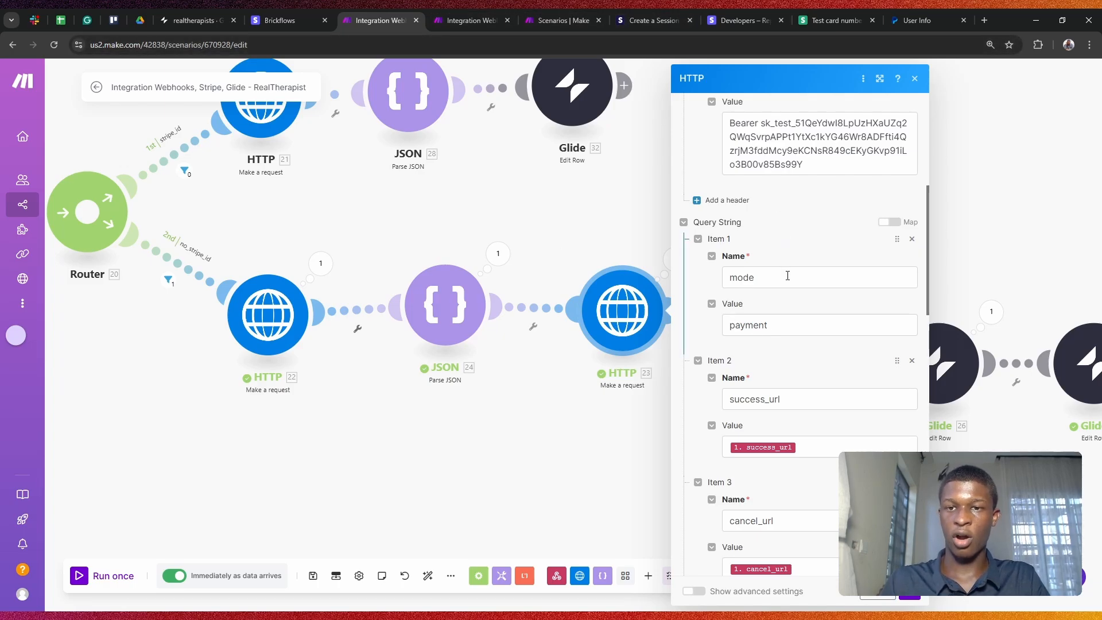
scroll(772, 212, "down", 1)
scroll(803, 310, "down", 1)
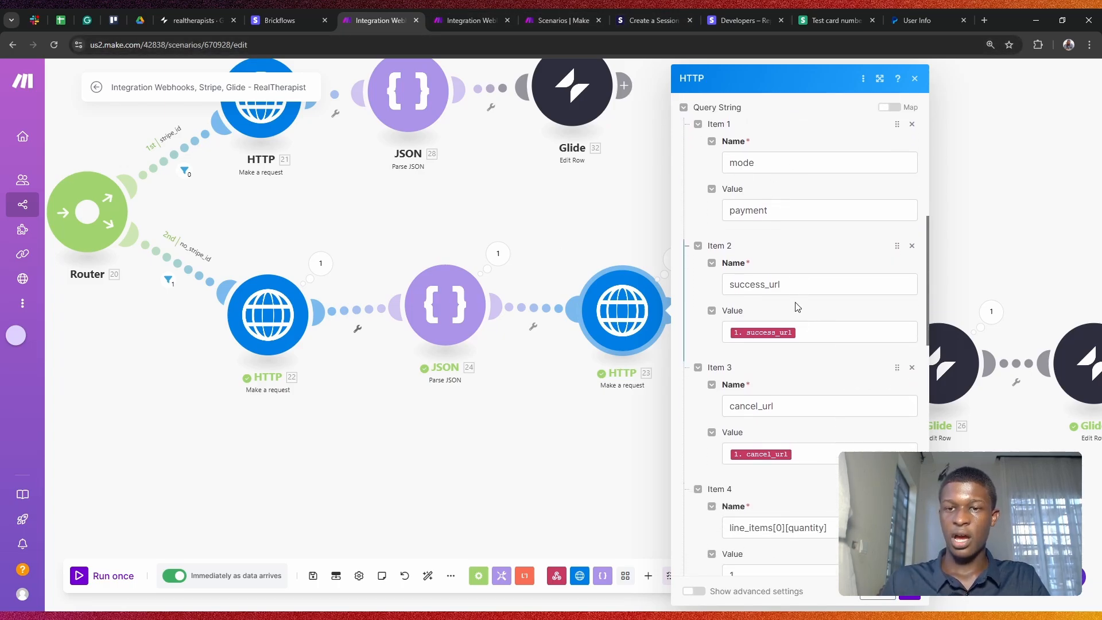
left_click(788, 332)
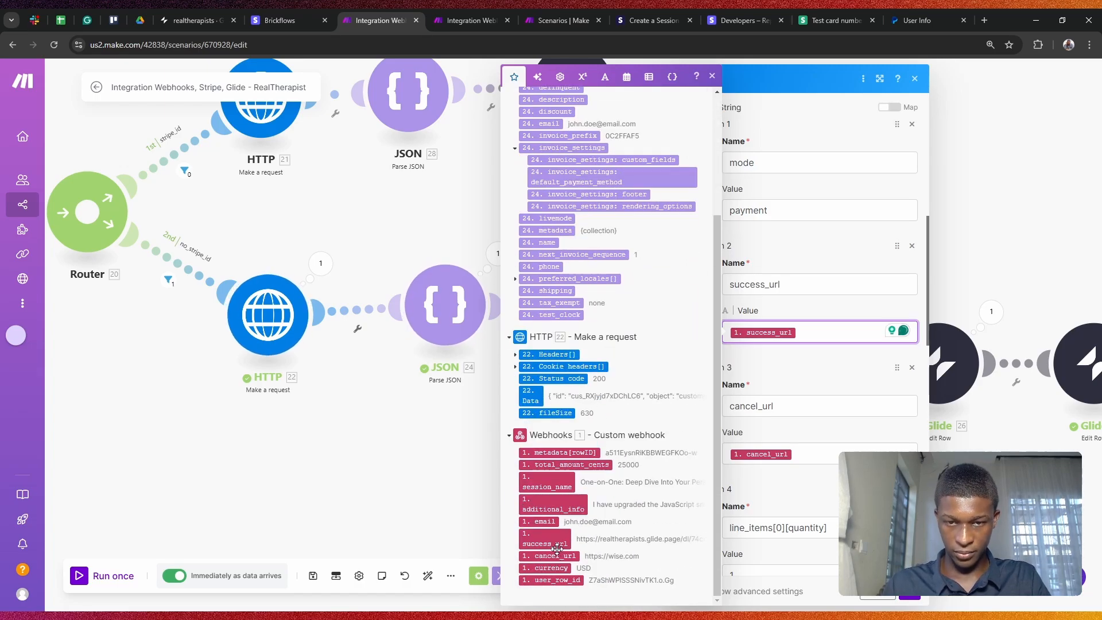
left_click_drag(564, 537, 846, 335)
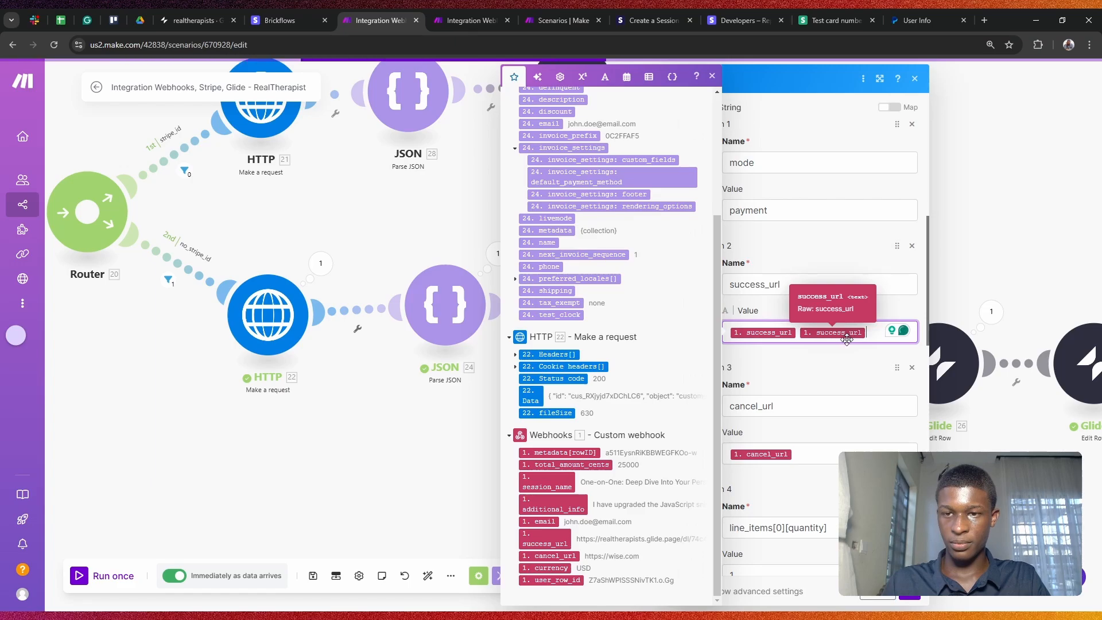
key("BackSpace")
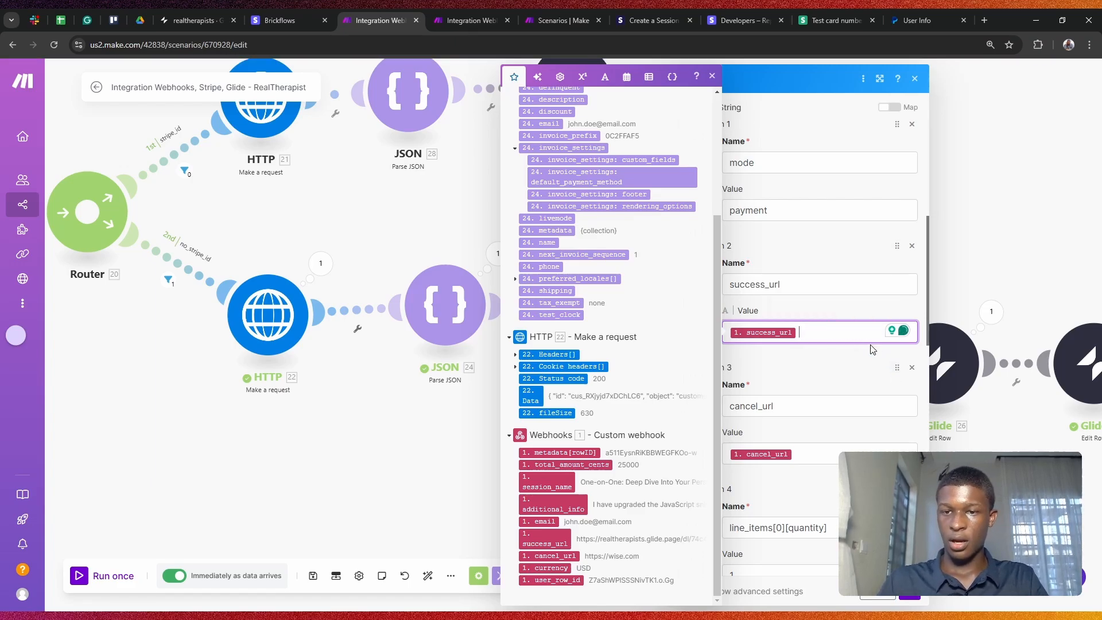
scroll(792, 327, "down", 3)
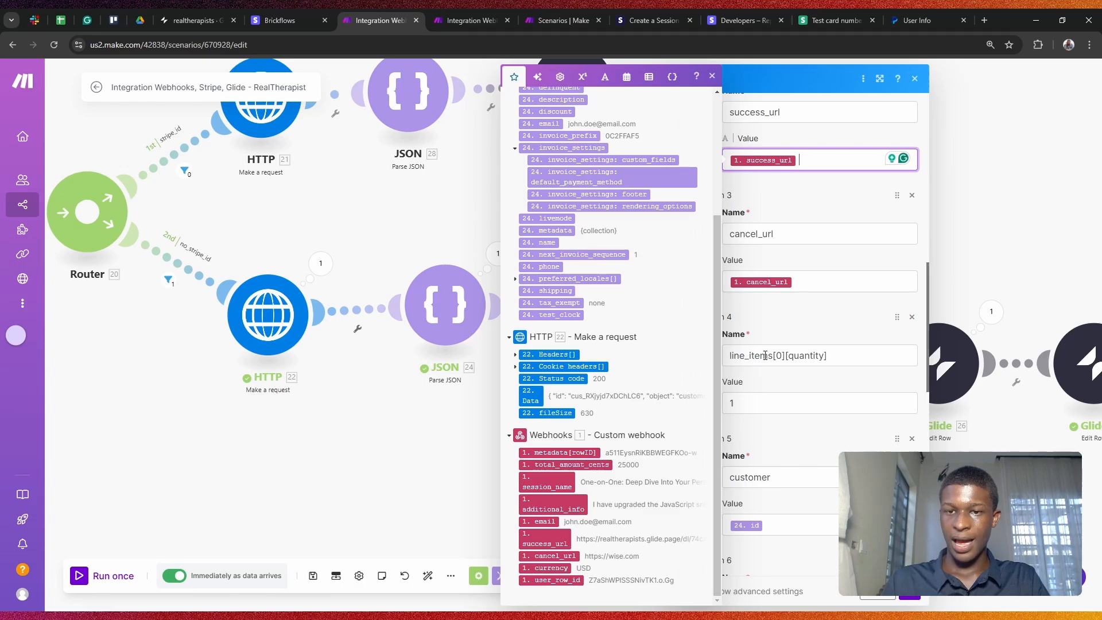
left_click(838, 386)
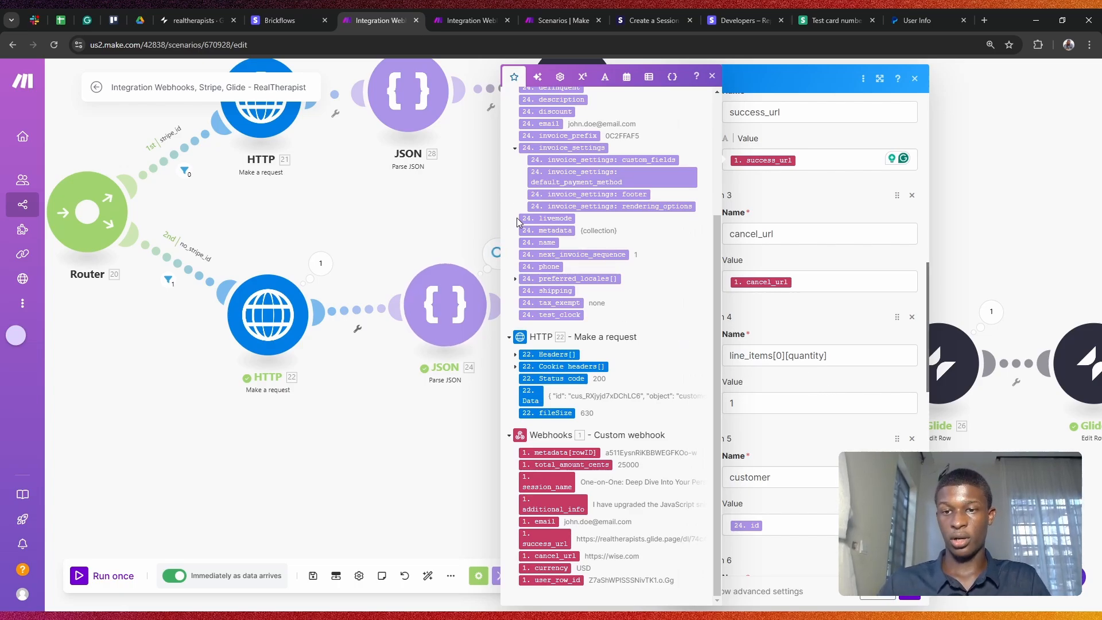
left_click(747, 397)
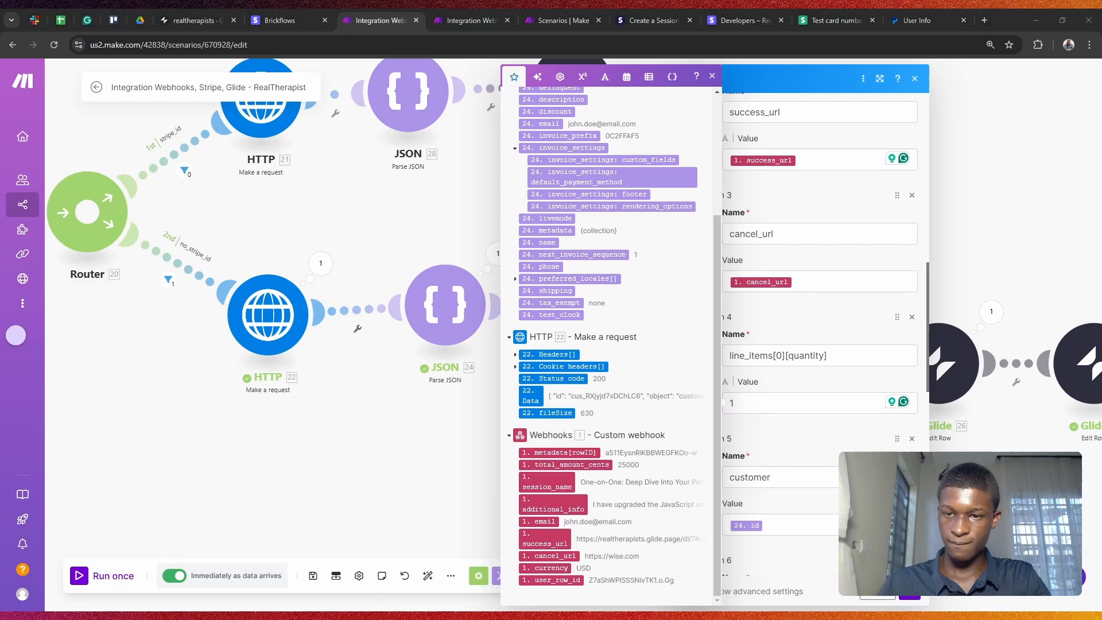
key("alt+Tab")
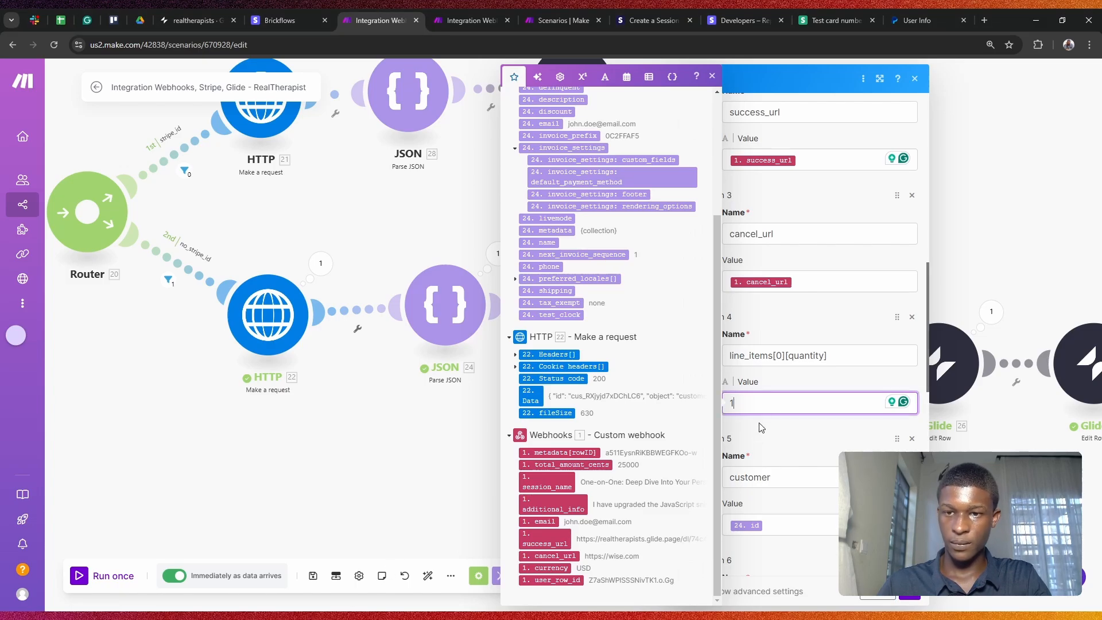
scroll(809, 393, "down", 2)
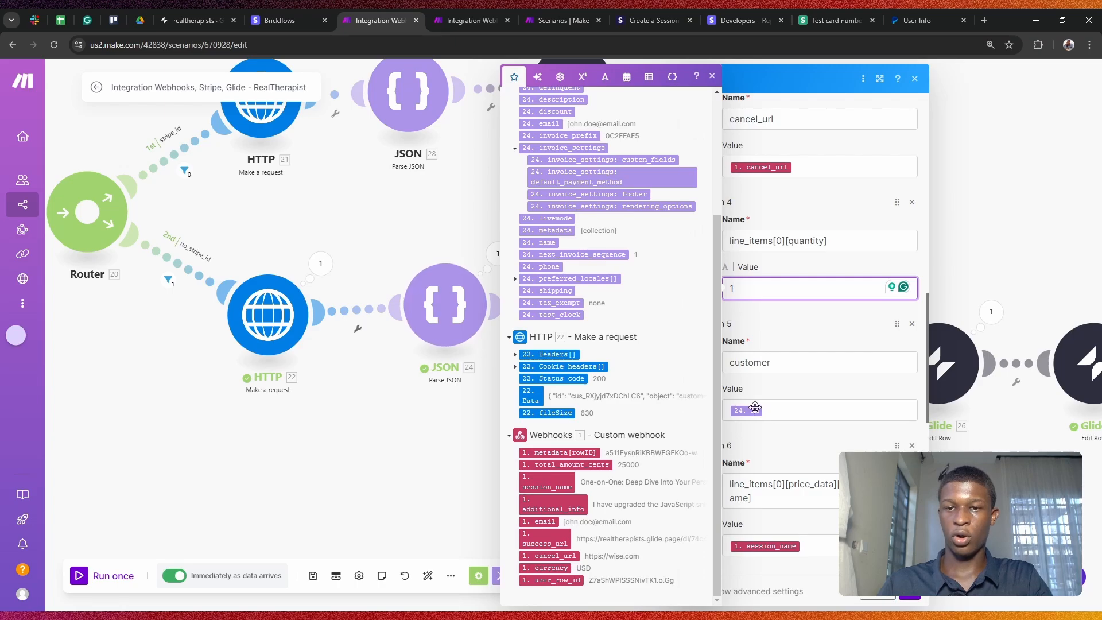
scroll(628, 251, "up", 3)
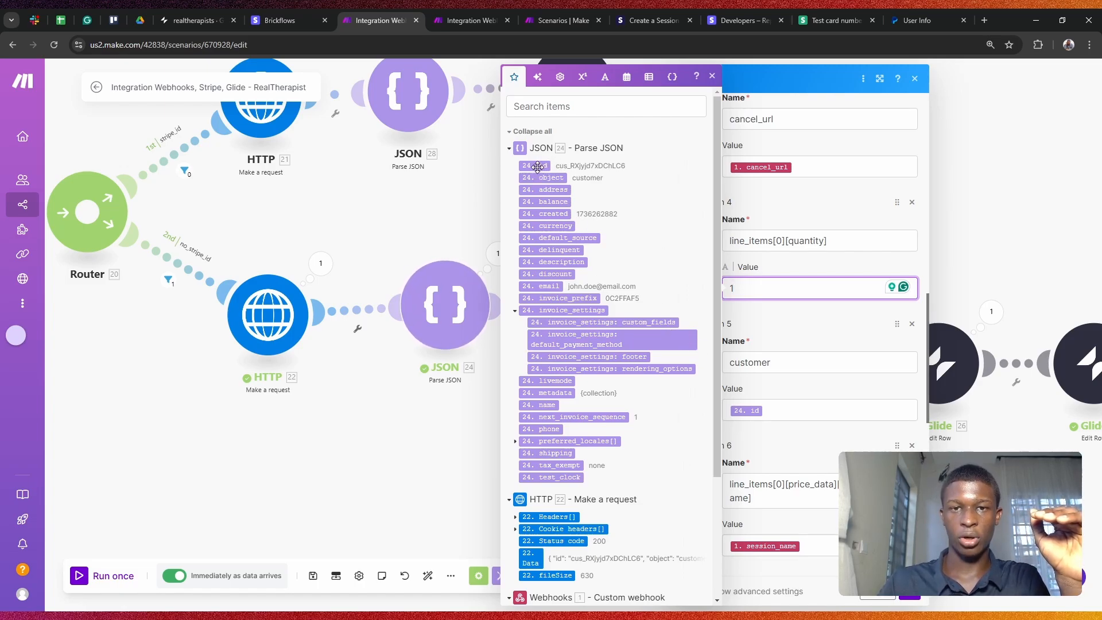
Step: Map the parsed 24. id into the customer value and remove the duplicate entry
left_click_drag(537, 166, 813, 408)
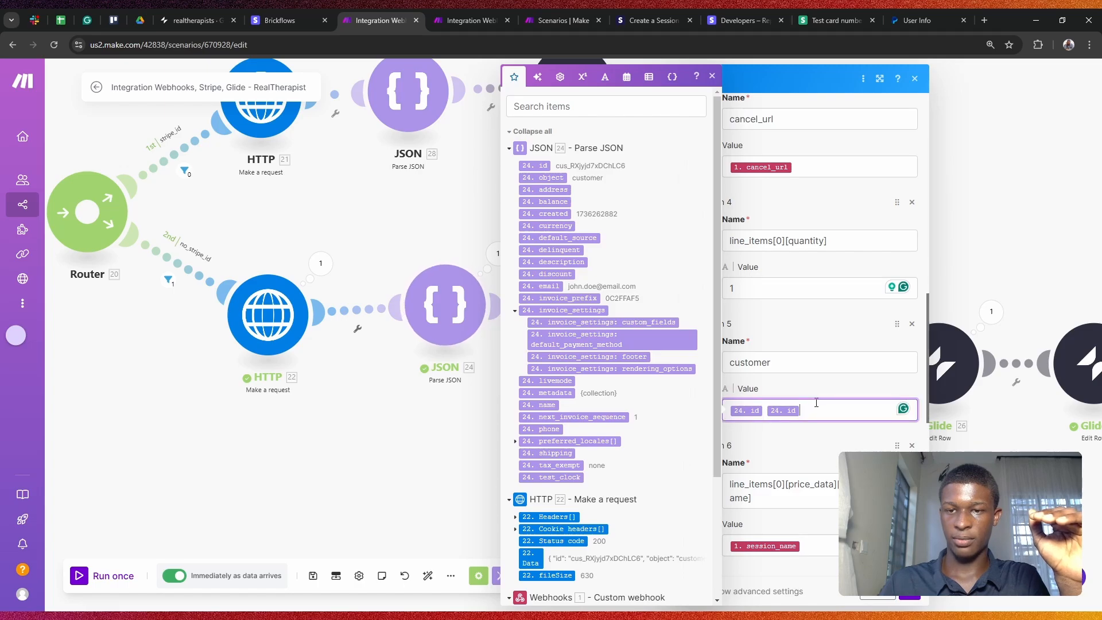
key("BackSpace")
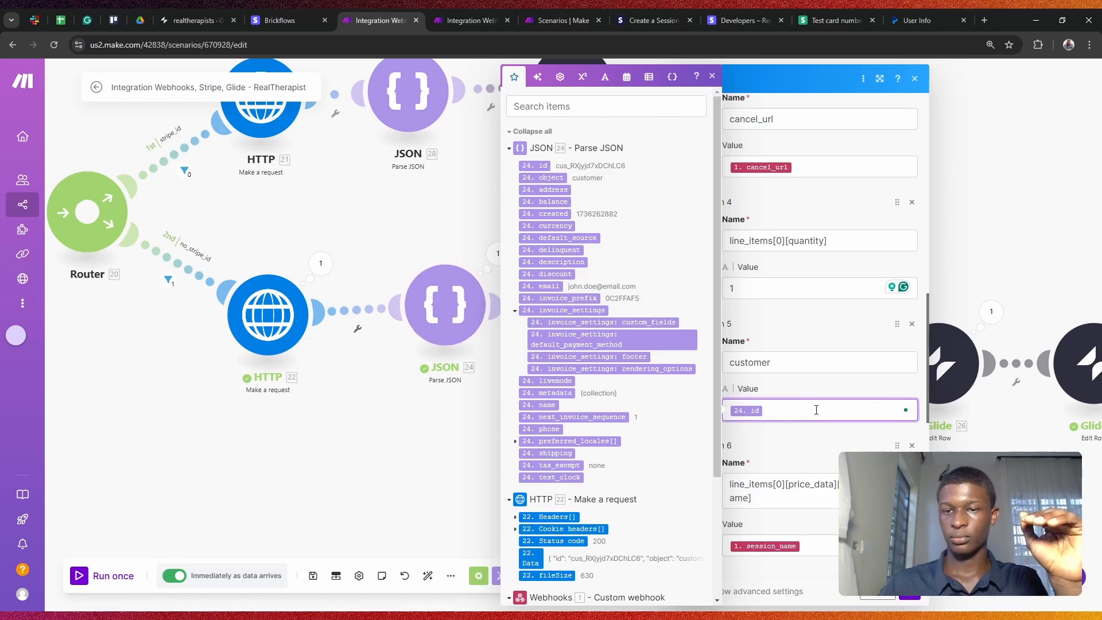
scroll(816, 410, "down", 3)
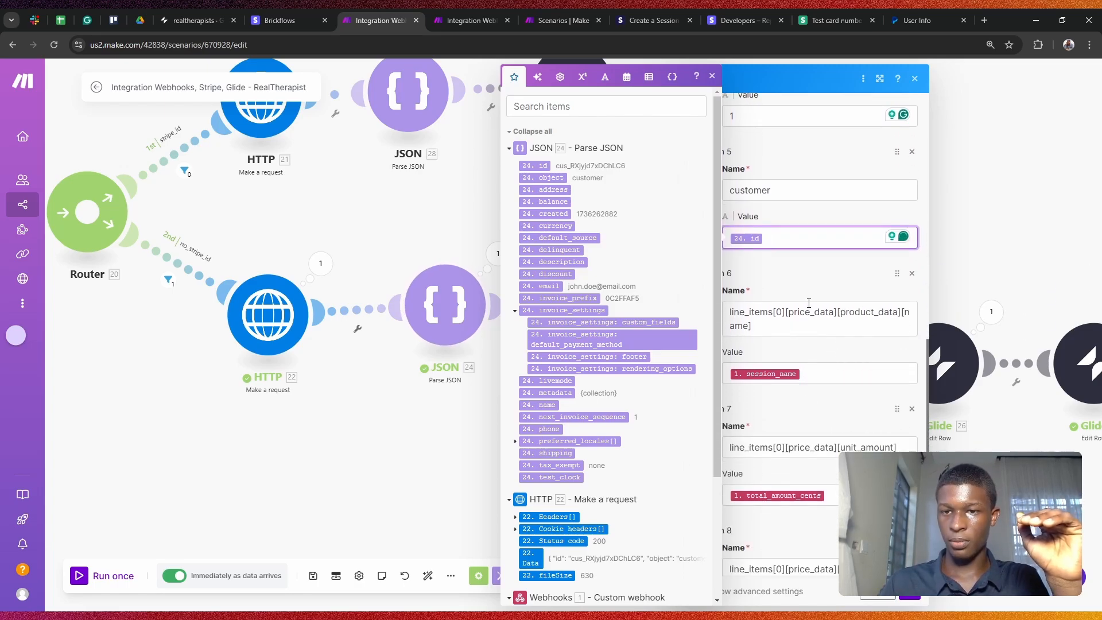
scroll(810, 293, "down", 2)
left_click(766, 213)
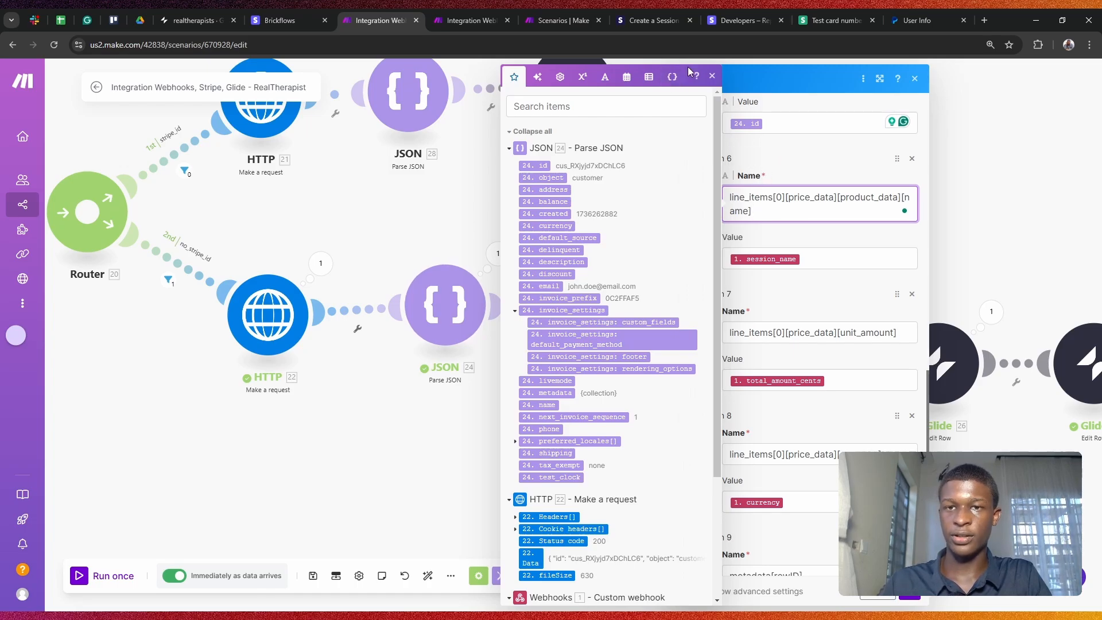
left_click(713, 76)
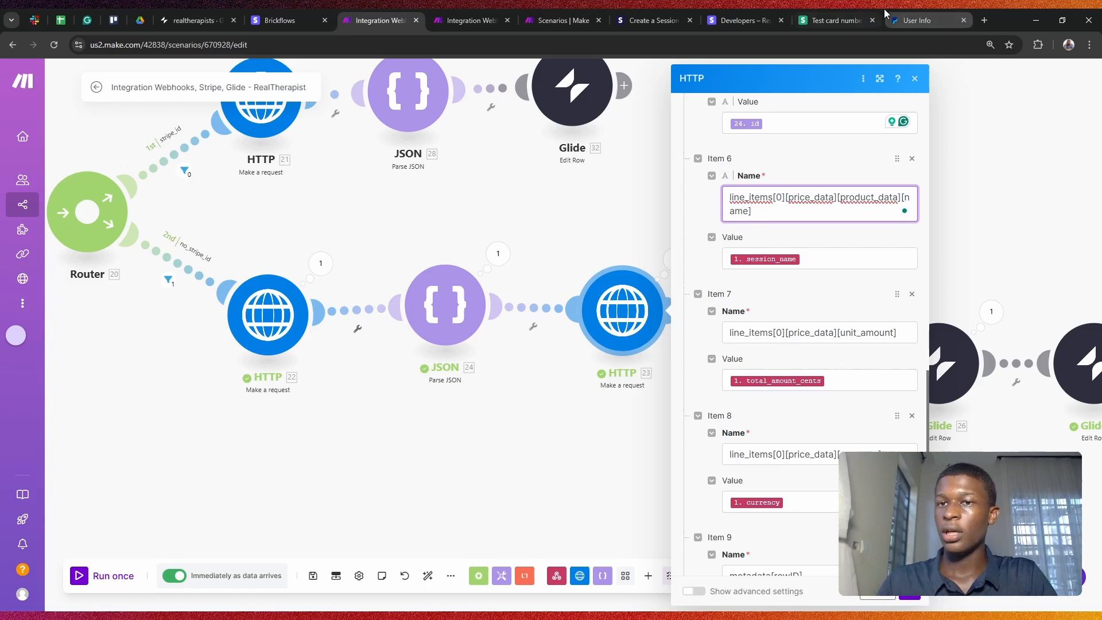
left_click(647, 13)
scroll(787, 313, "down", 3)
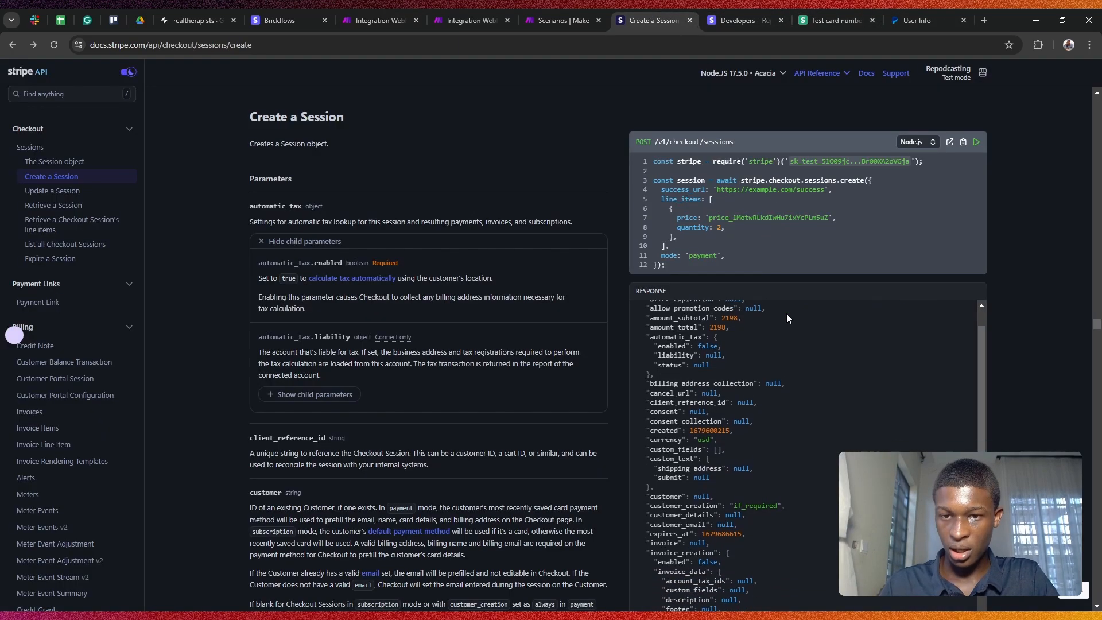
scroll(798, 242, "up", 2)
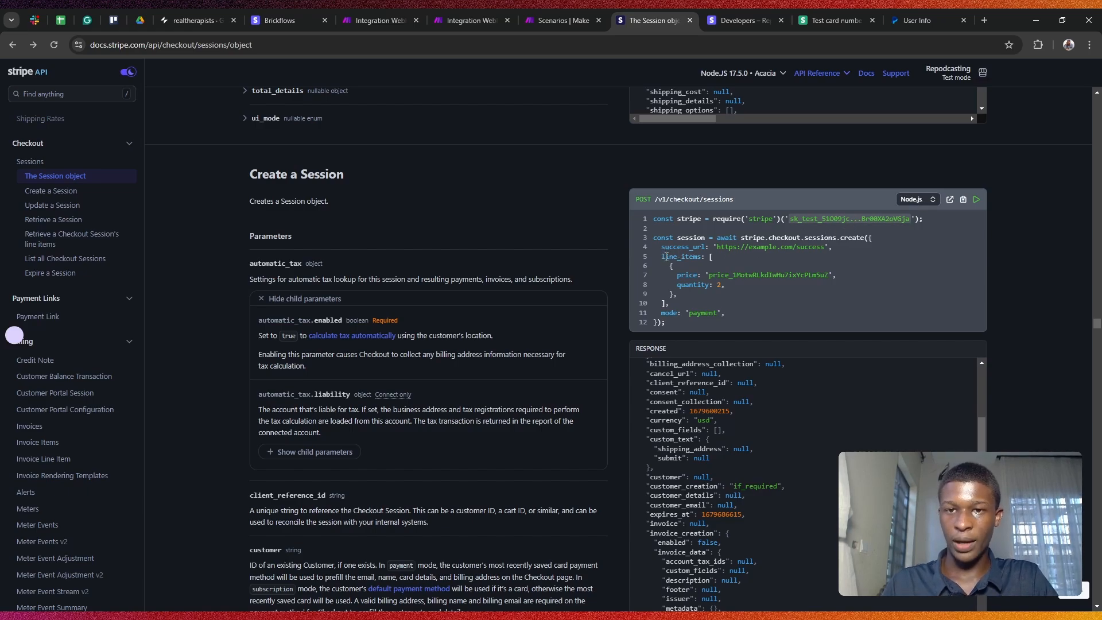
left_click_drag(662, 256, 711, 258)
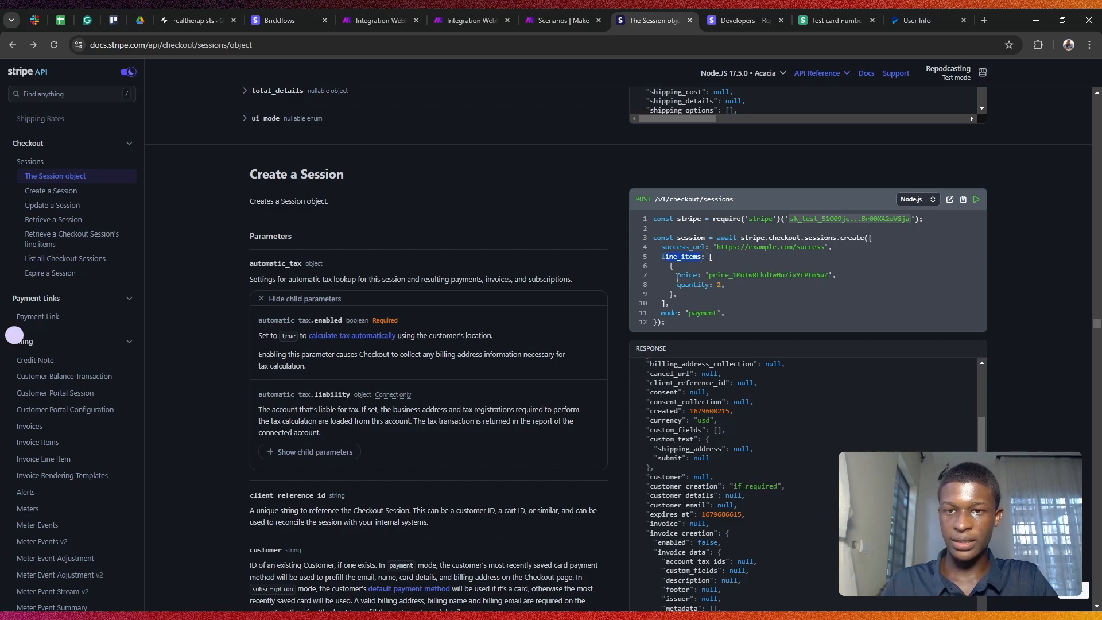
left_click(711, 256)
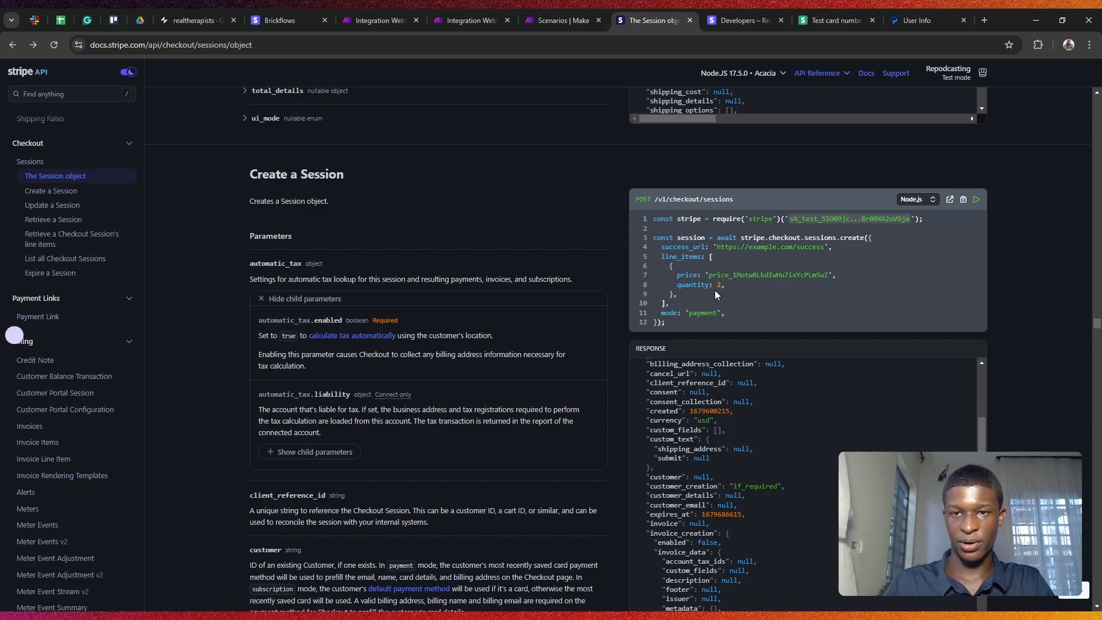
left_click_drag(681, 273, 702, 285)
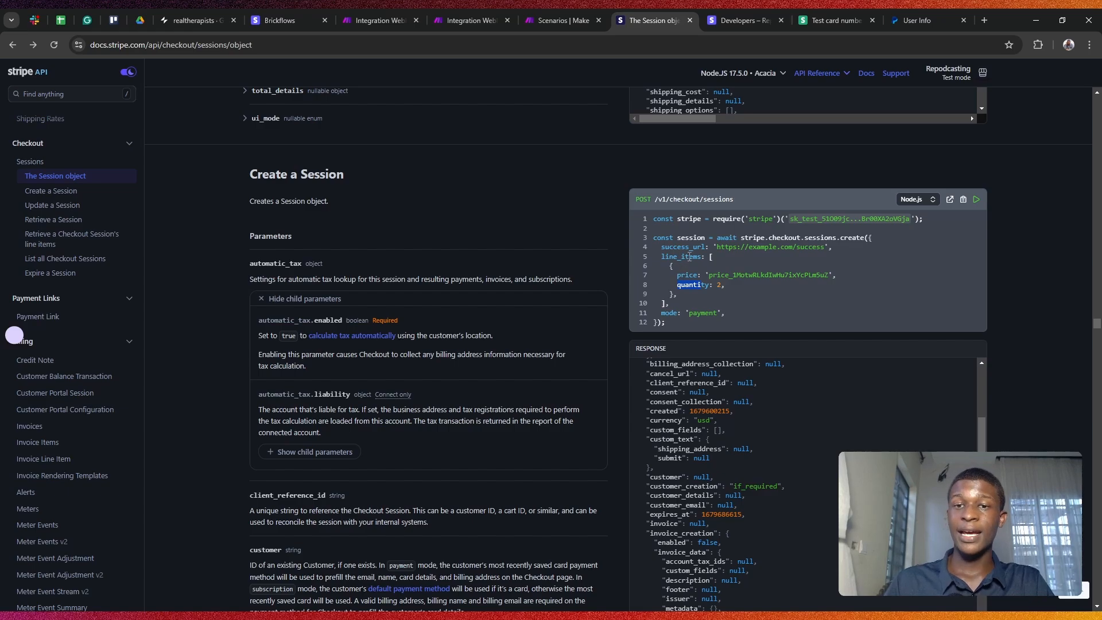
left_click(392, 11)
scroll(811, 333, "up", 1)
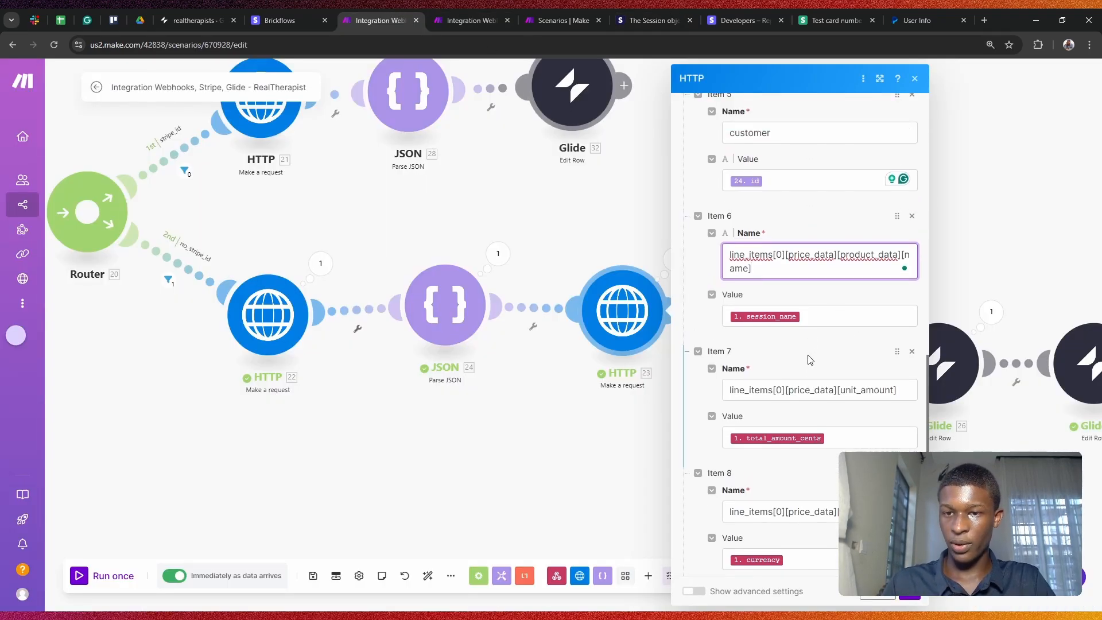
scroll(795, 339, "down", 1)
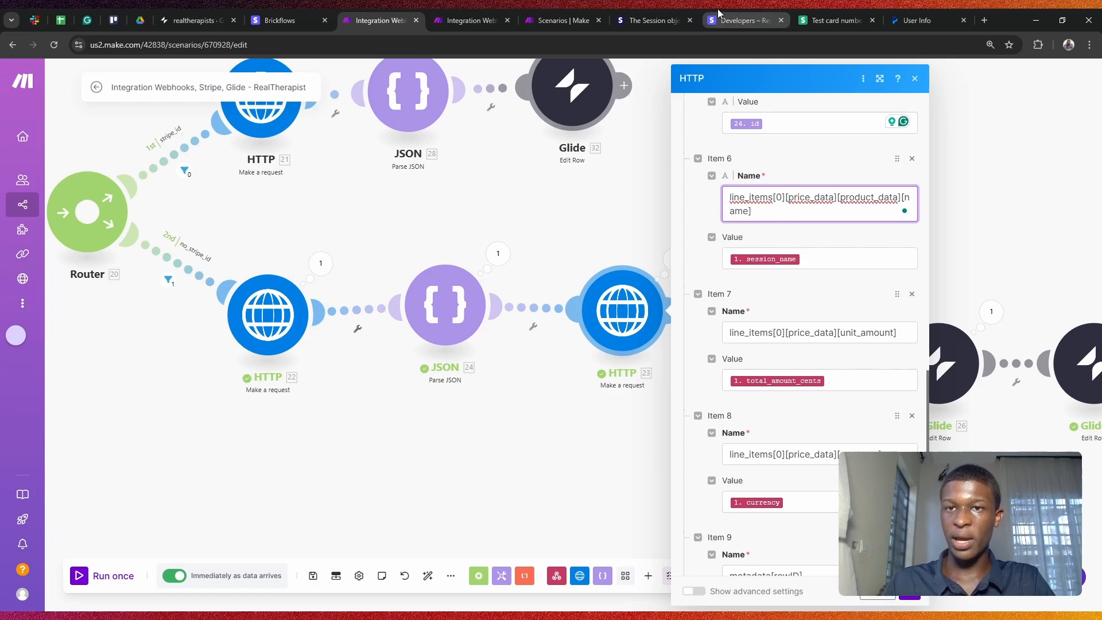
left_click(621, 9)
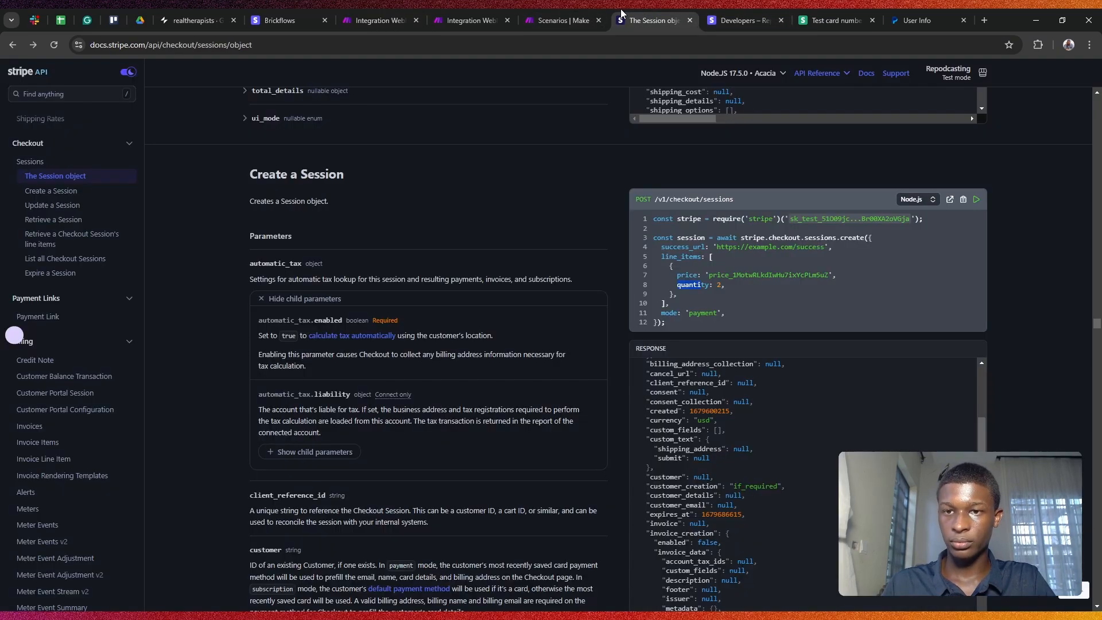
left_click(732, 271)
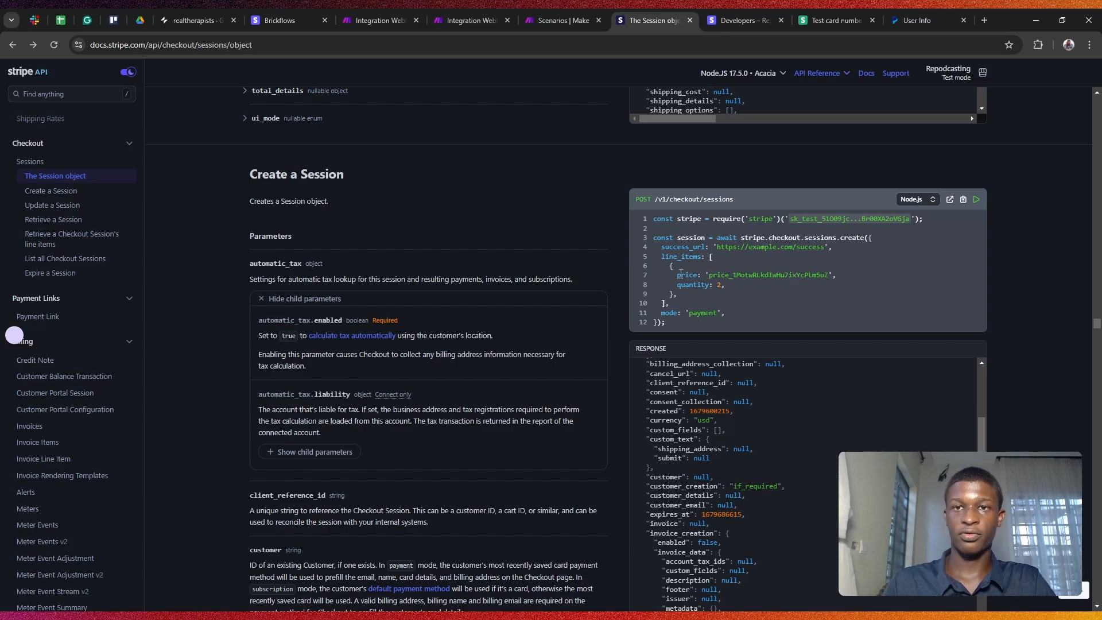
left_click(717, 16)
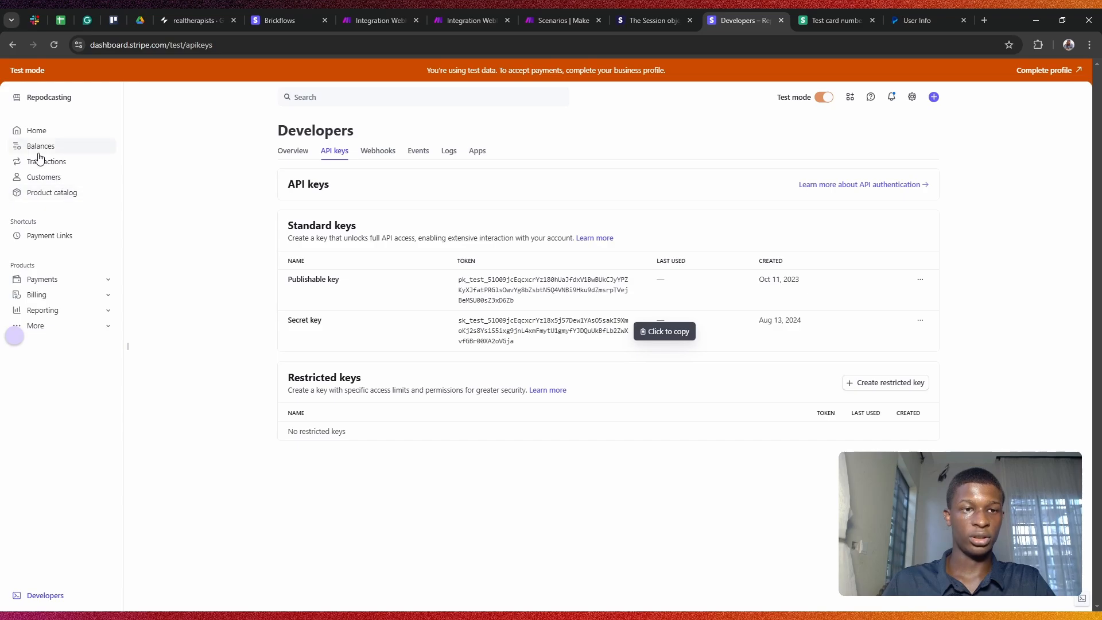
left_click(661, 14)
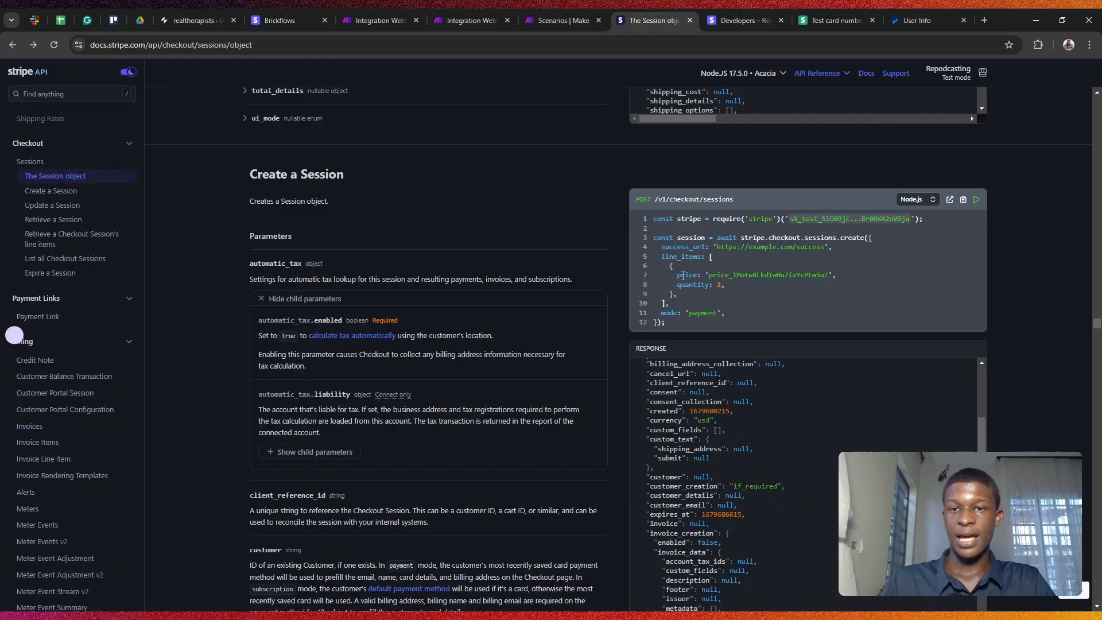
left_click_drag(677, 275, 834, 272)
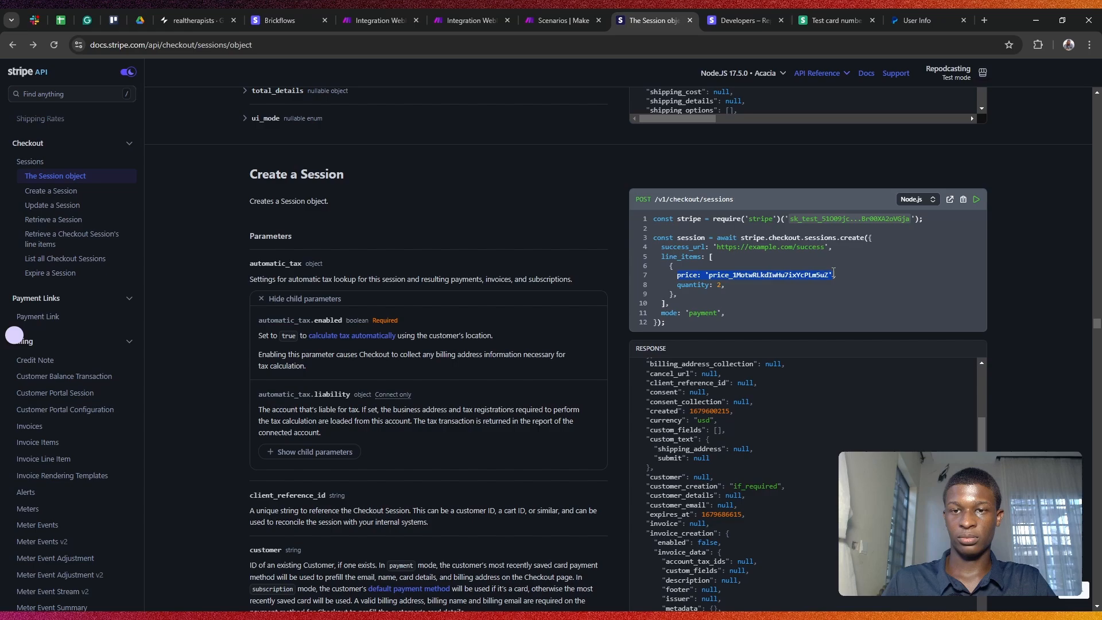
left_click(686, 278)
left_click_drag(711, 277, 834, 278)
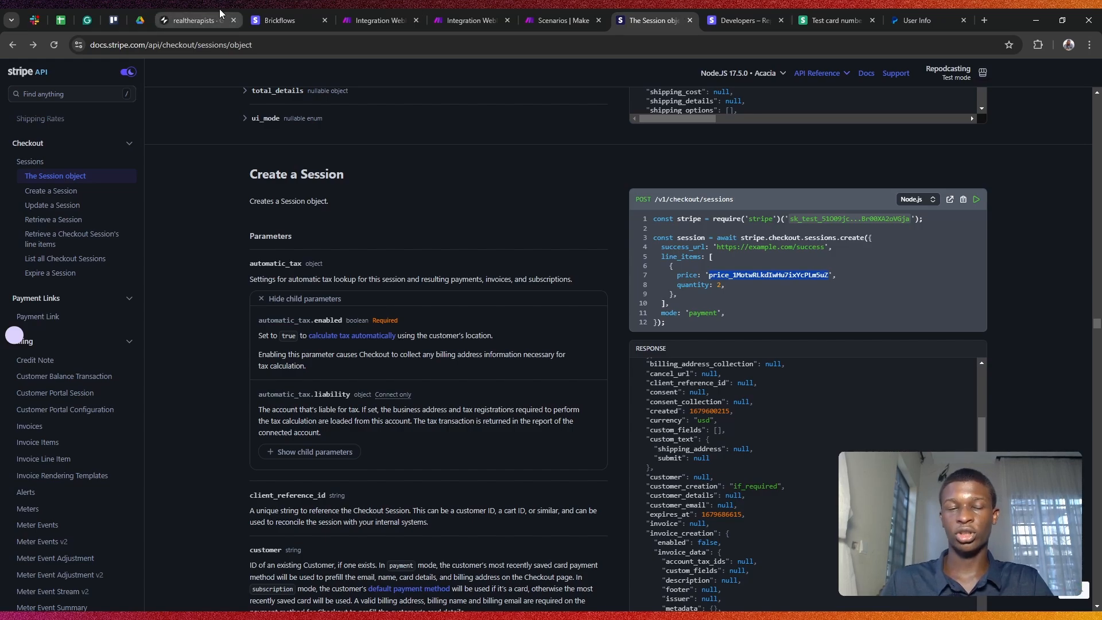
left_click(377, 20)
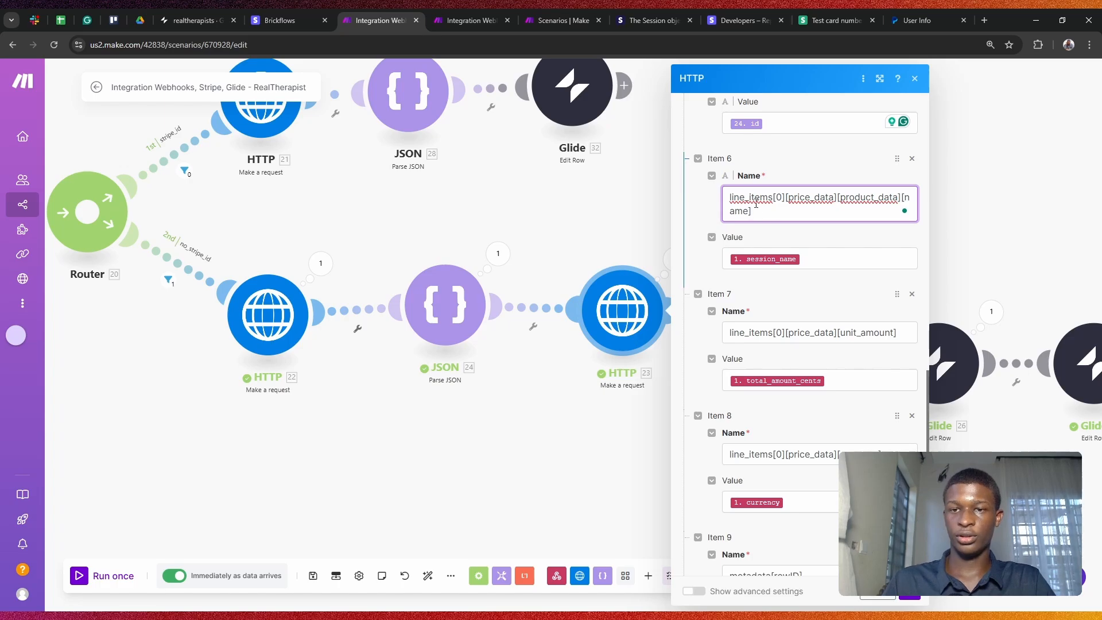
left_click(789, 258)
scroll(597, 351, "down", 5)
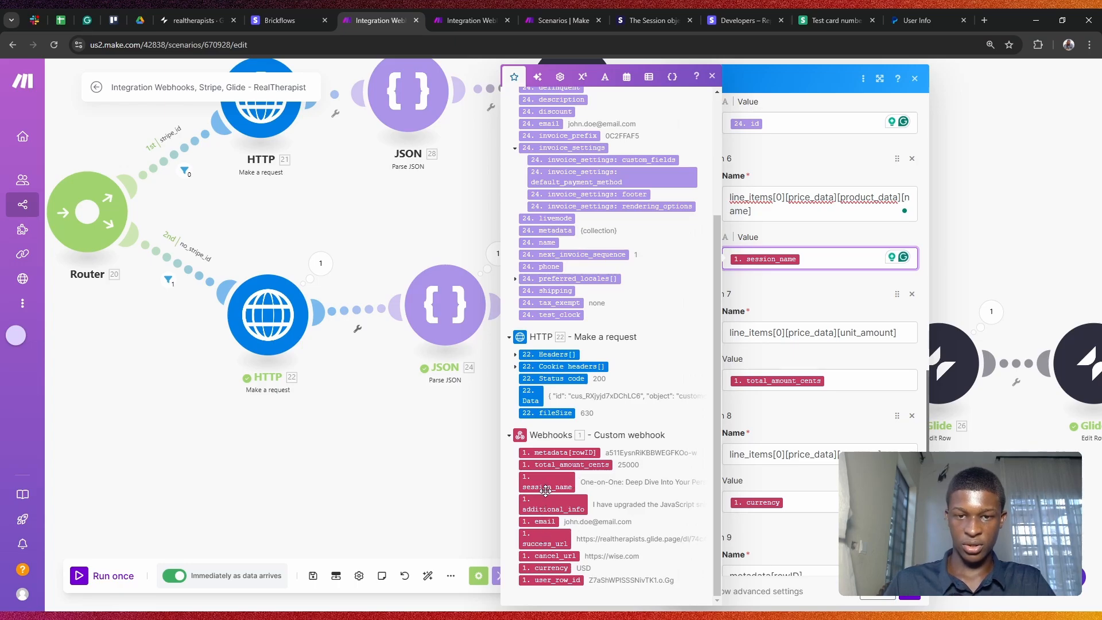
left_click(872, 350)
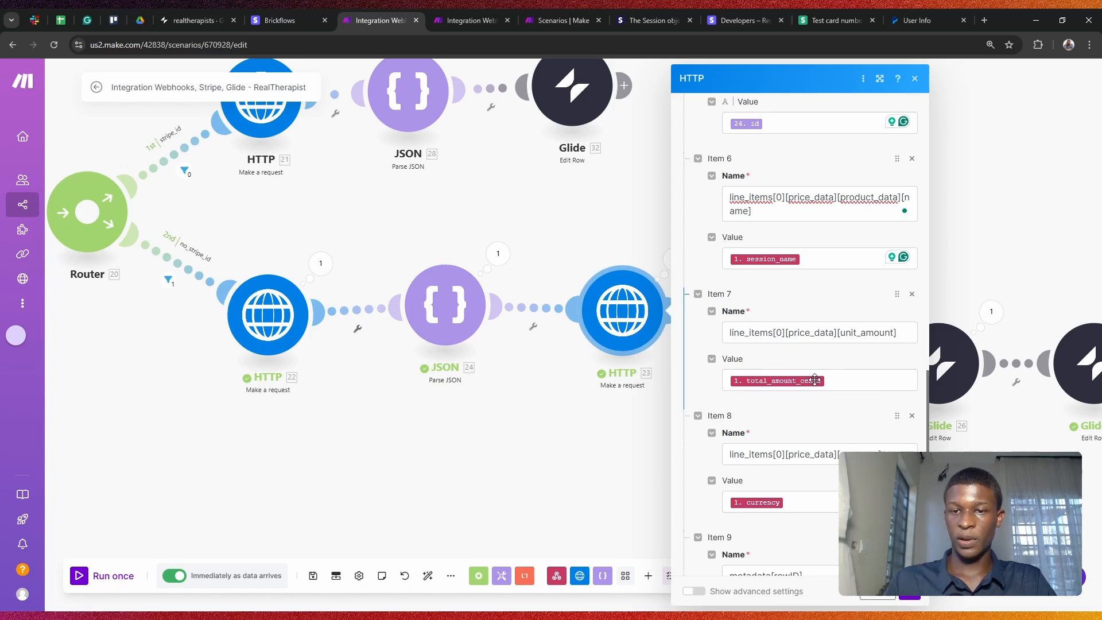
scroll(795, 425, "down", 2)
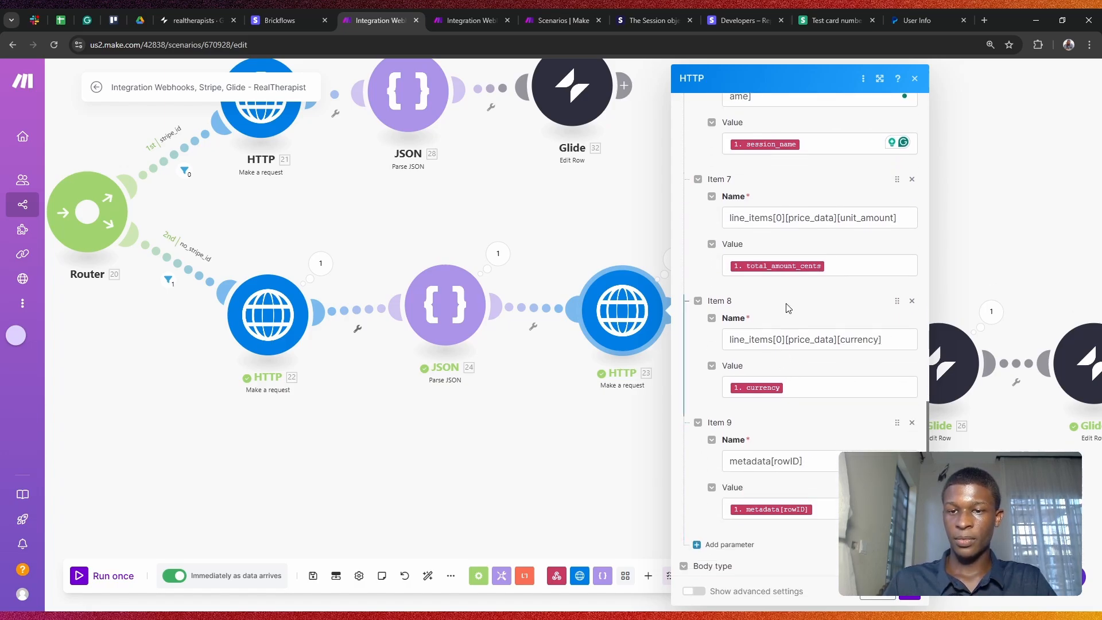
left_click(797, 387)
scroll(570, 437, "down", 3)
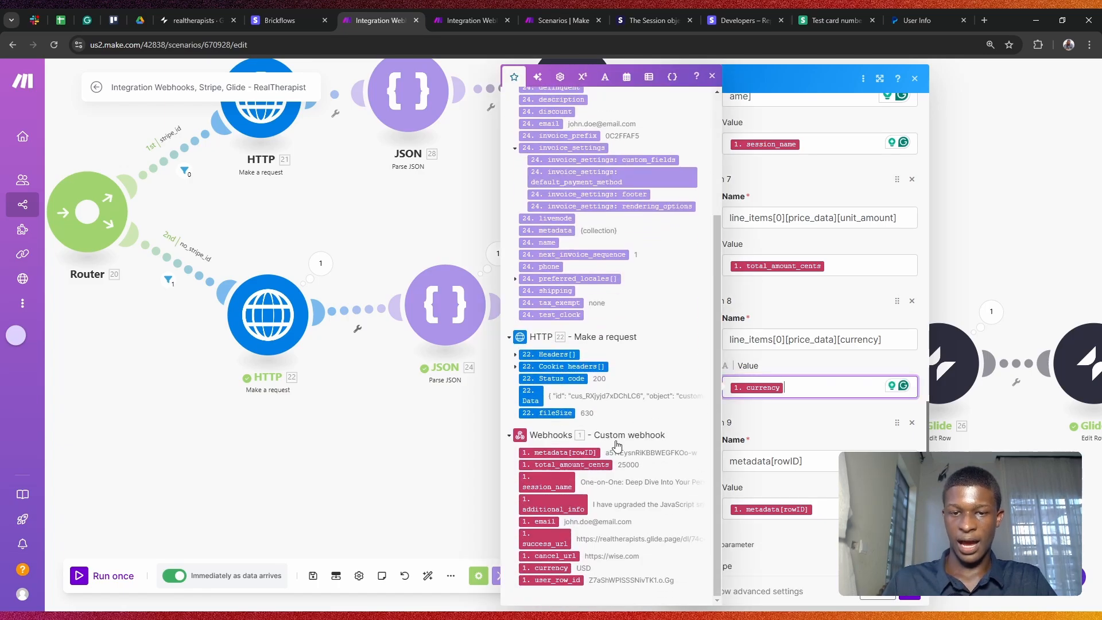
left_click(793, 432)
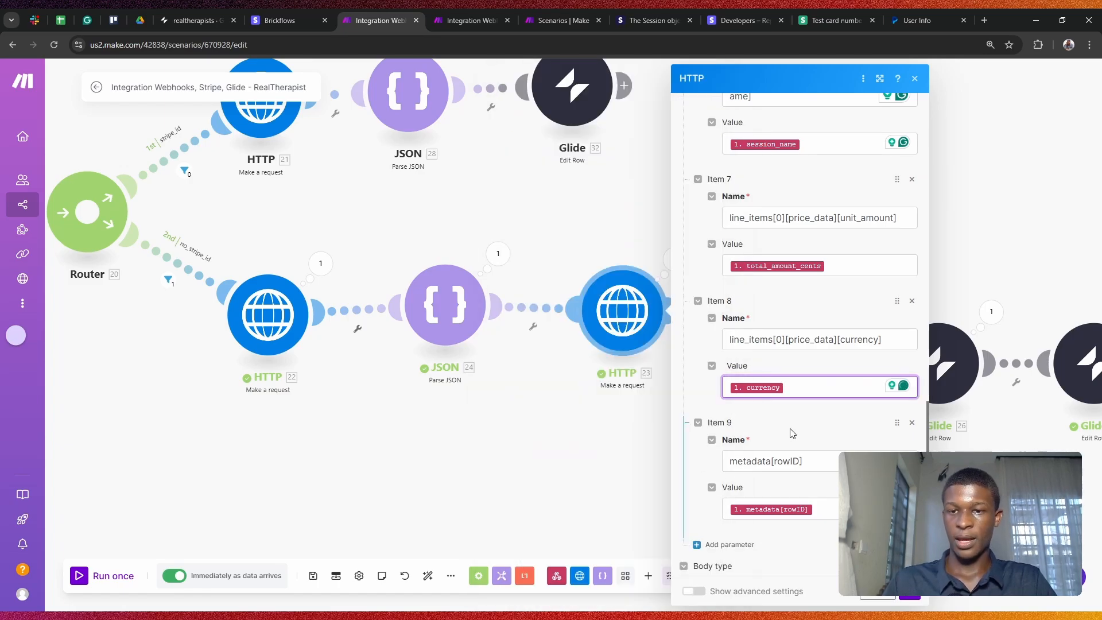
scroll(793, 431, "down", 1)
left_click(785, 404)
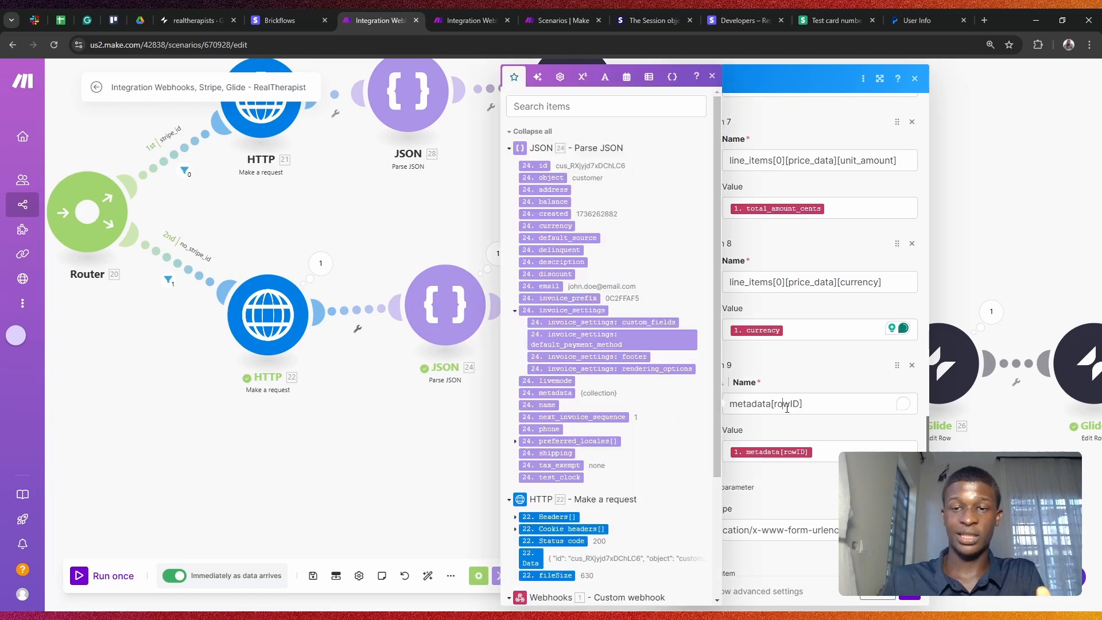
left_click(797, 370)
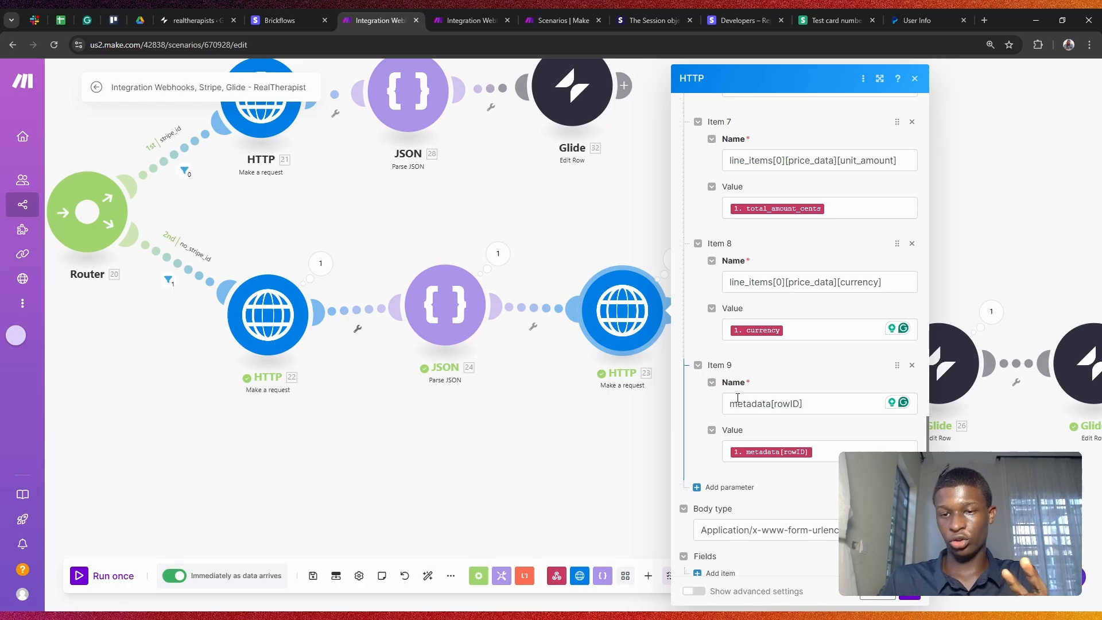
left_click_drag(731, 404, 814, 407)
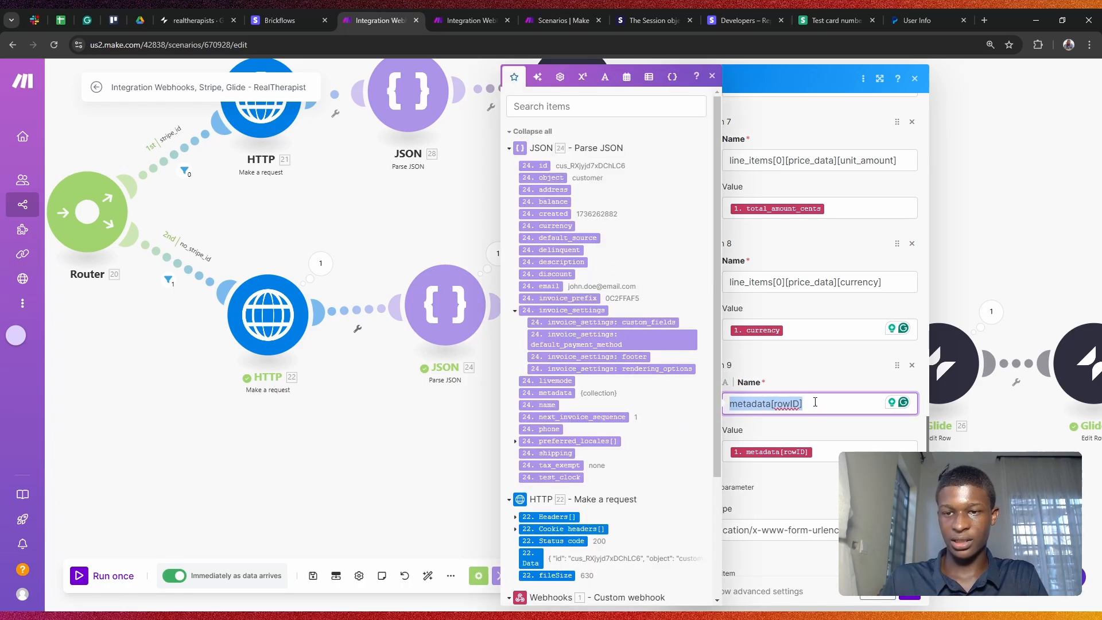
left_click(818, 358)
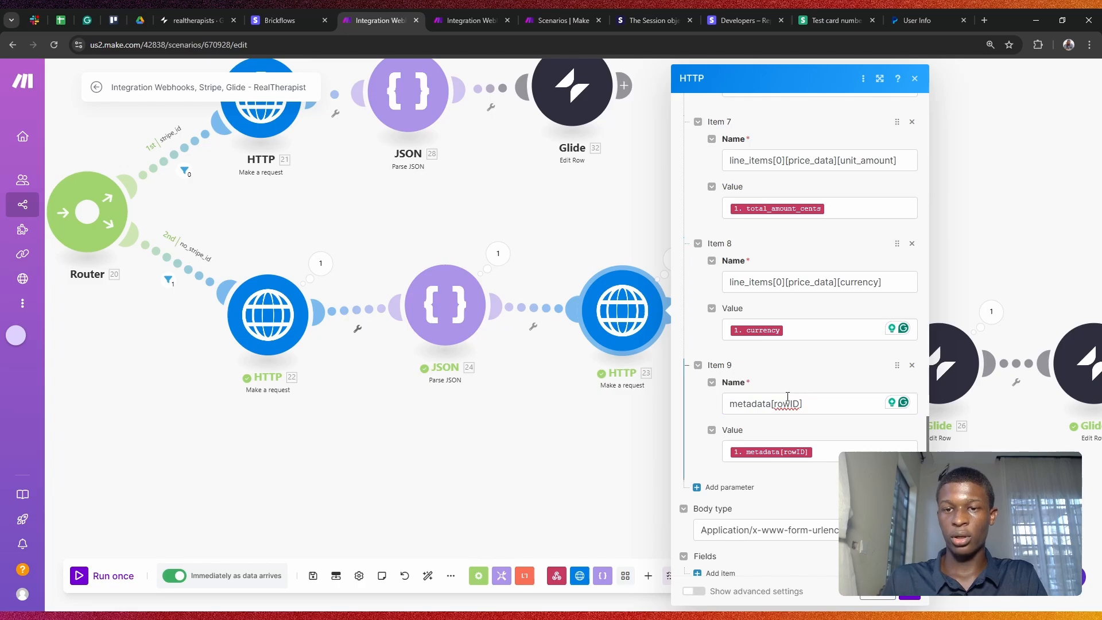
scroll(858, 368, "up", 3)
scroll(794, 281, "up", 8)
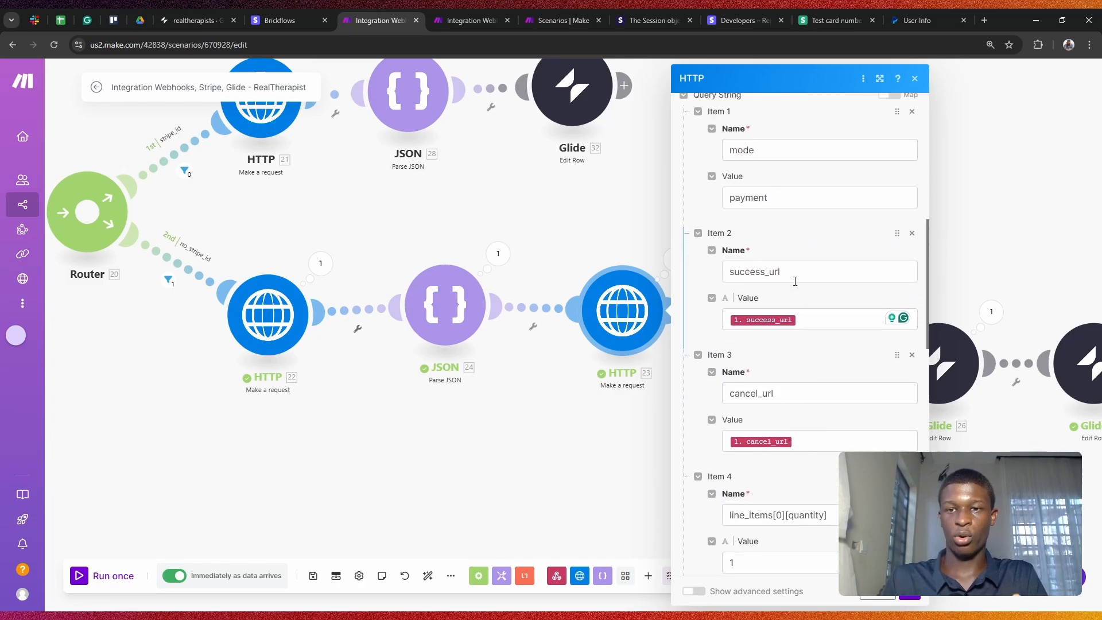
scroll(795, 281, "down", 8)
scroll(795, 280, "down", 4)
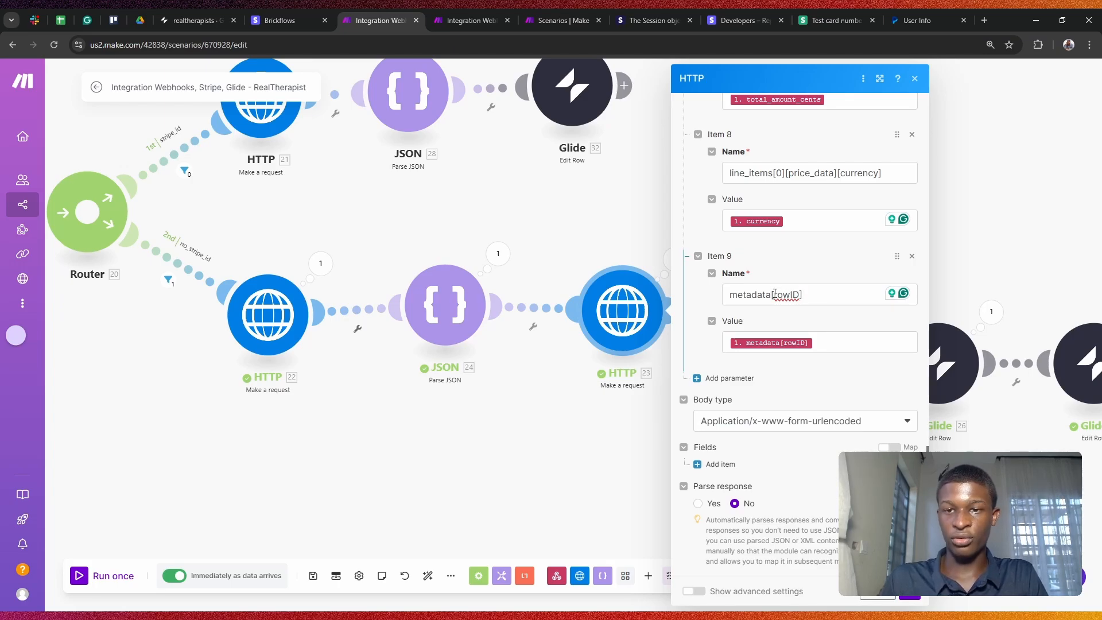
left_click_drag(774, 294, 795, 295)
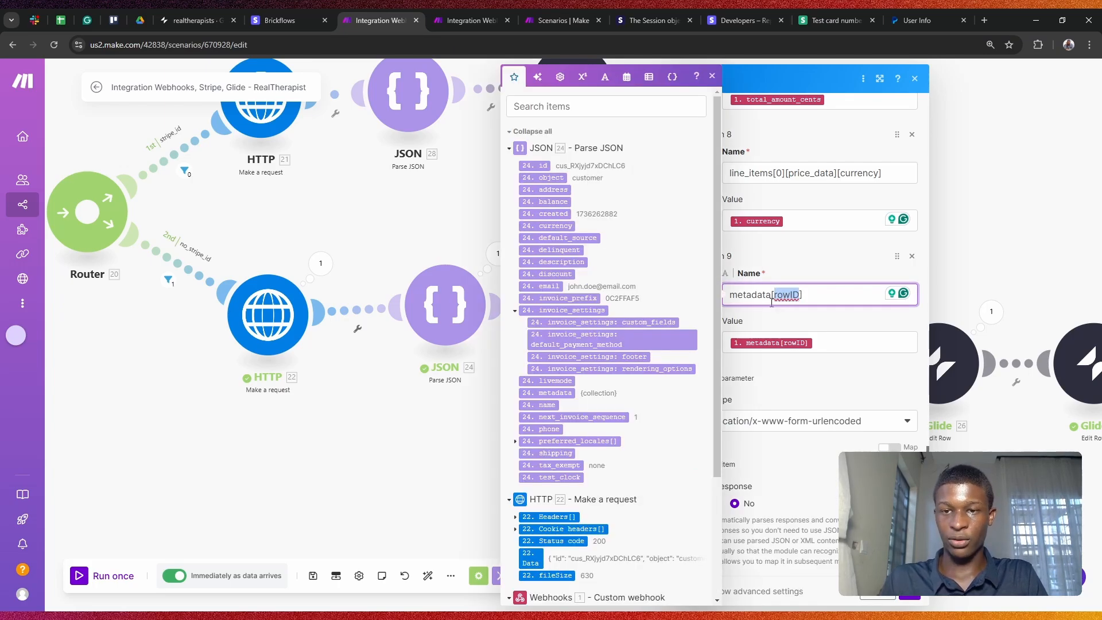
left_click(772, 299)
left_click_drag(773, 296, 797, 296)
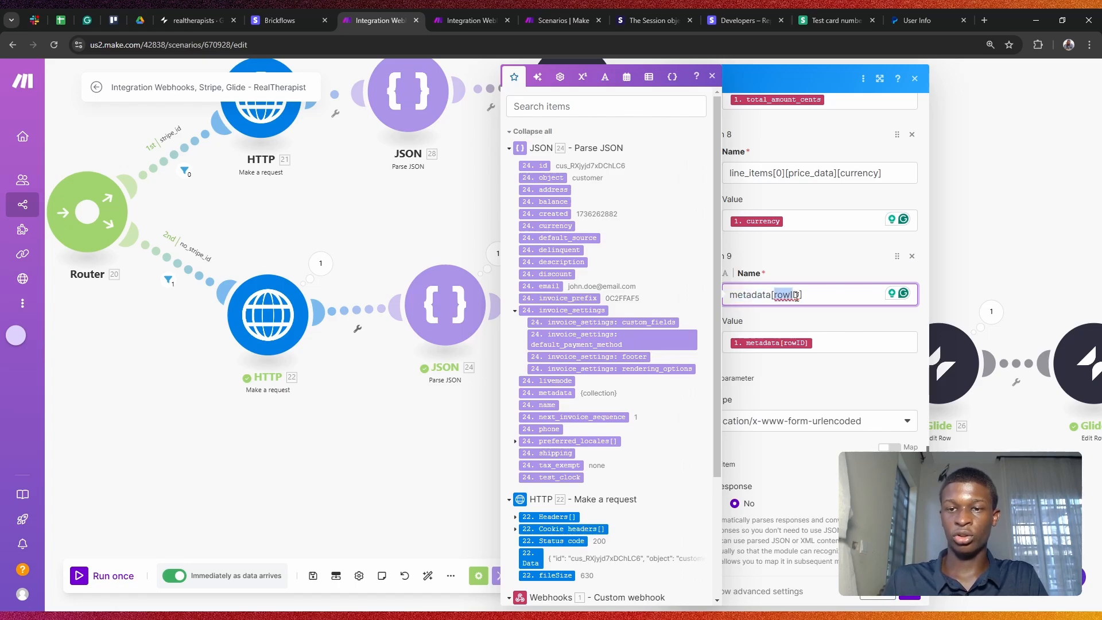
left_click(804, 328)
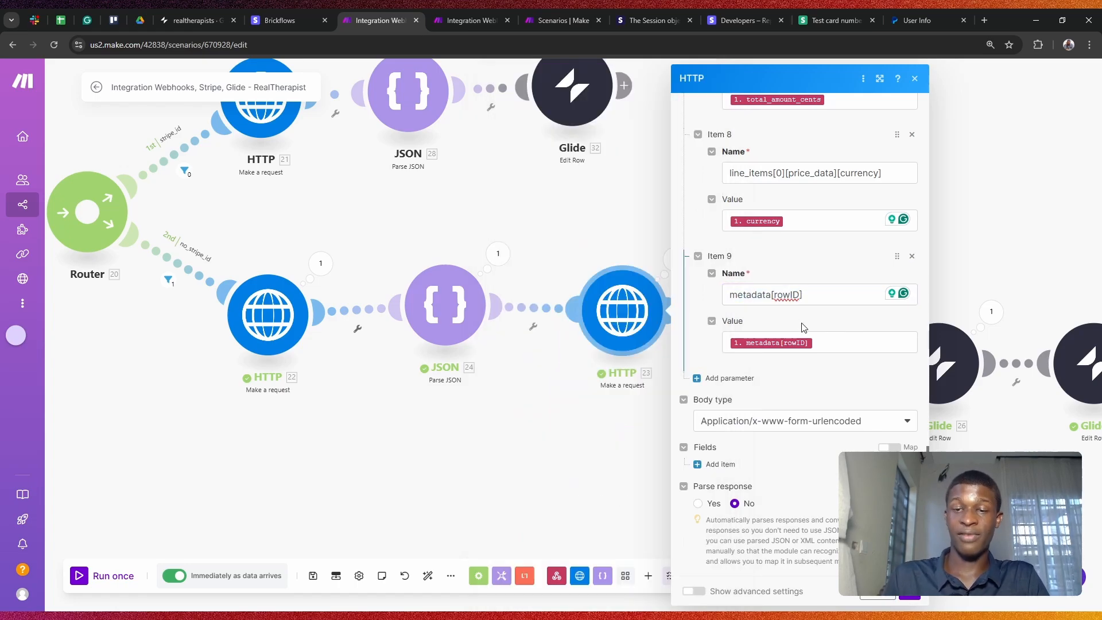
Step: Add a metadata[fruit] = apple example parameter as Item 10, then delete it
left_click(724, 378)
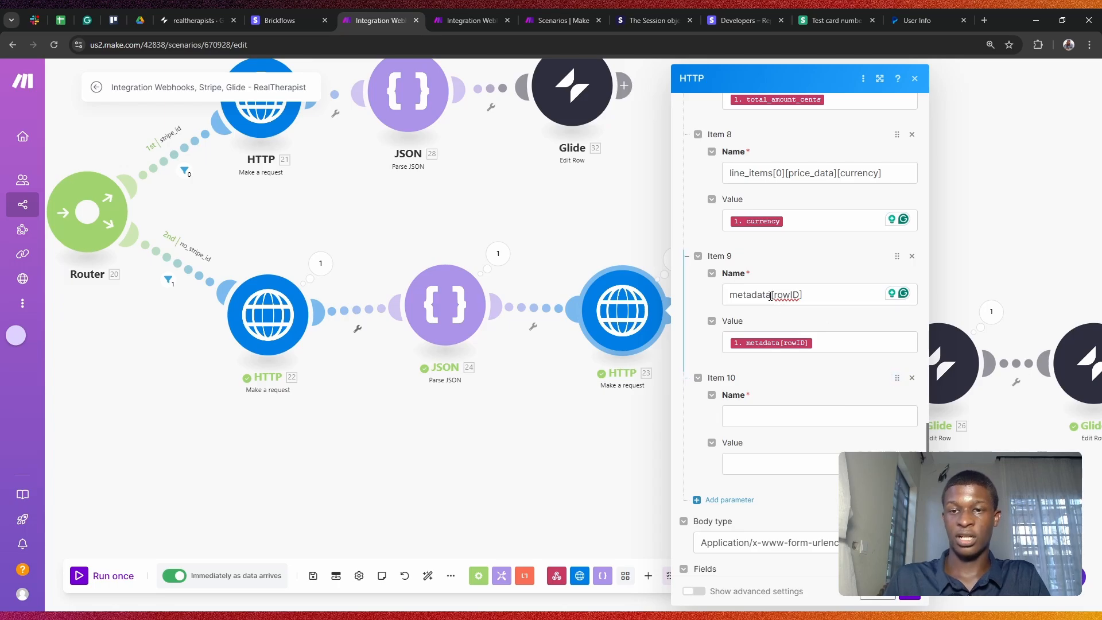
left_click_drag(730, 294, 807, 303)
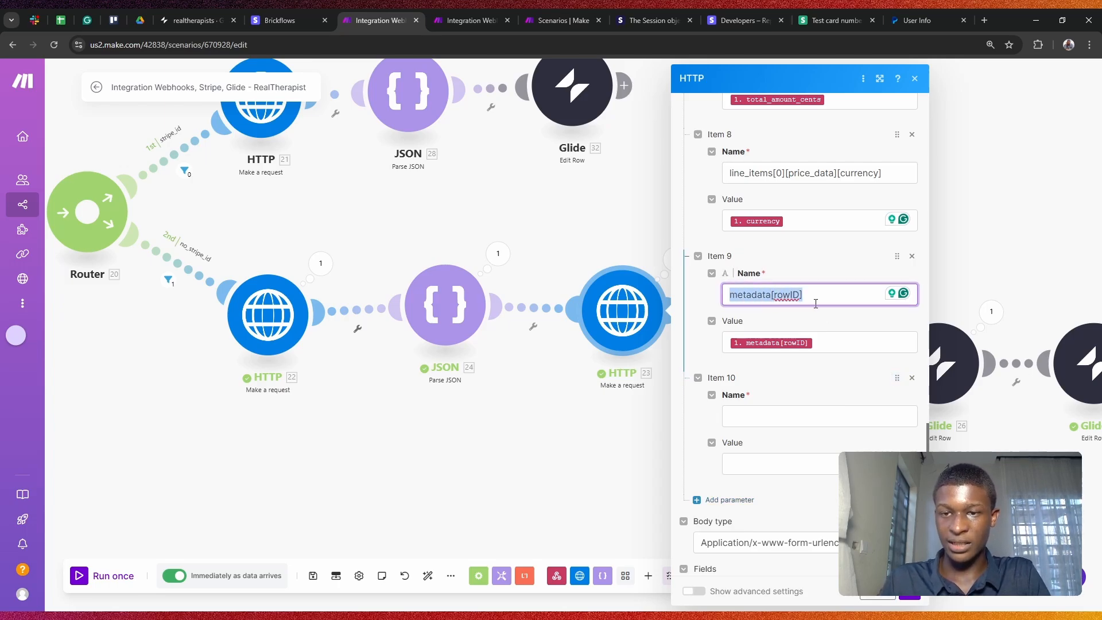
key("ctrl+c")
left_click(811, 414)
key("ctrl+v")
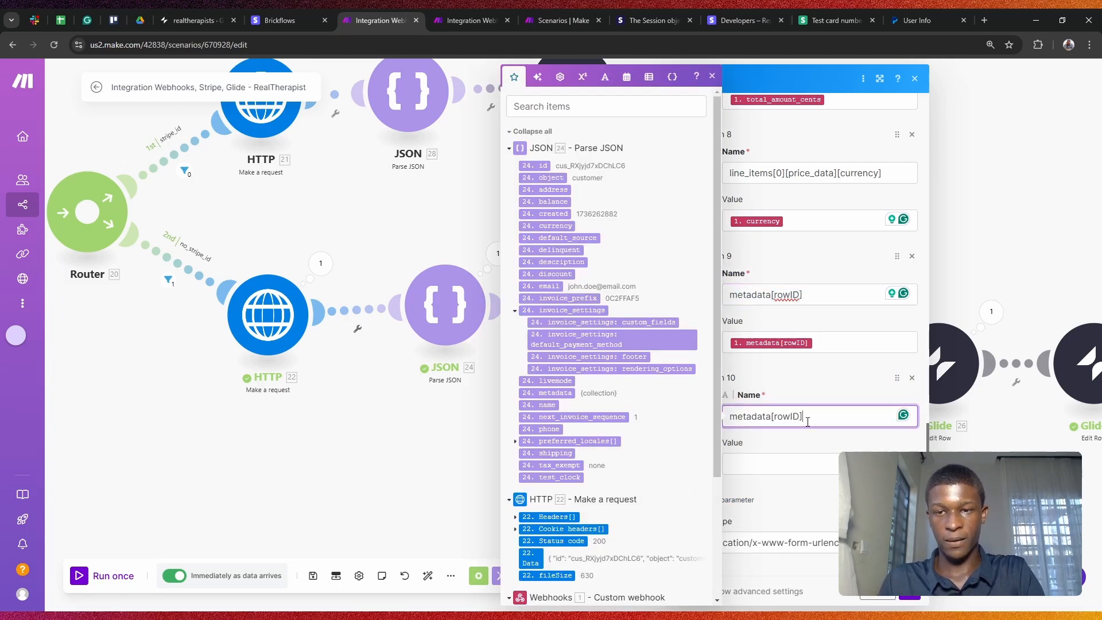
left_click_drag(801, 415, 779, 416)
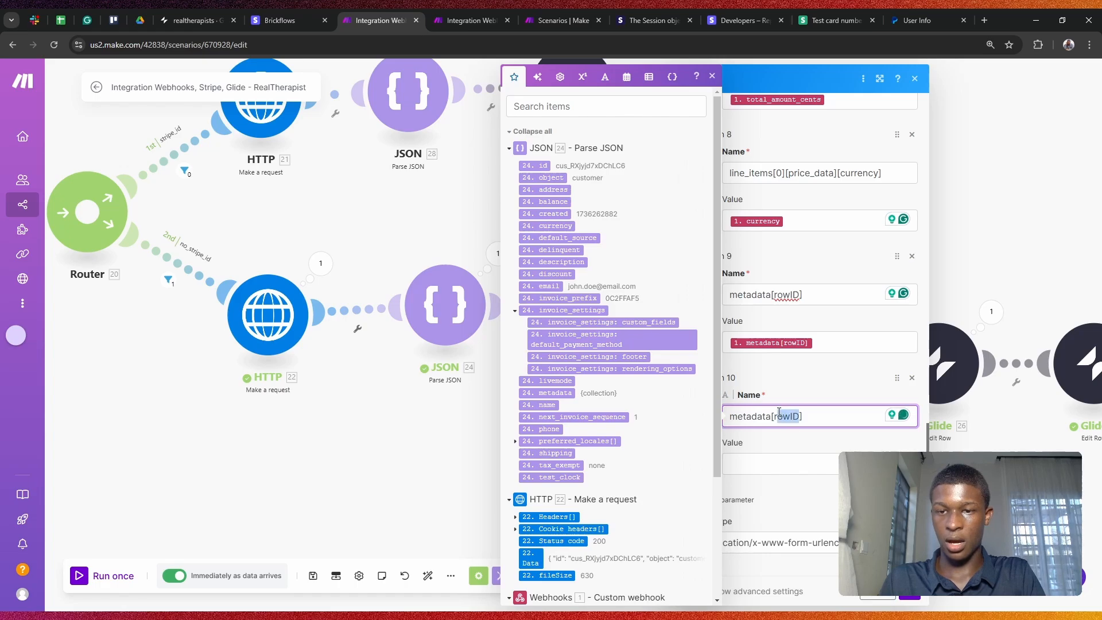
type("fruit")
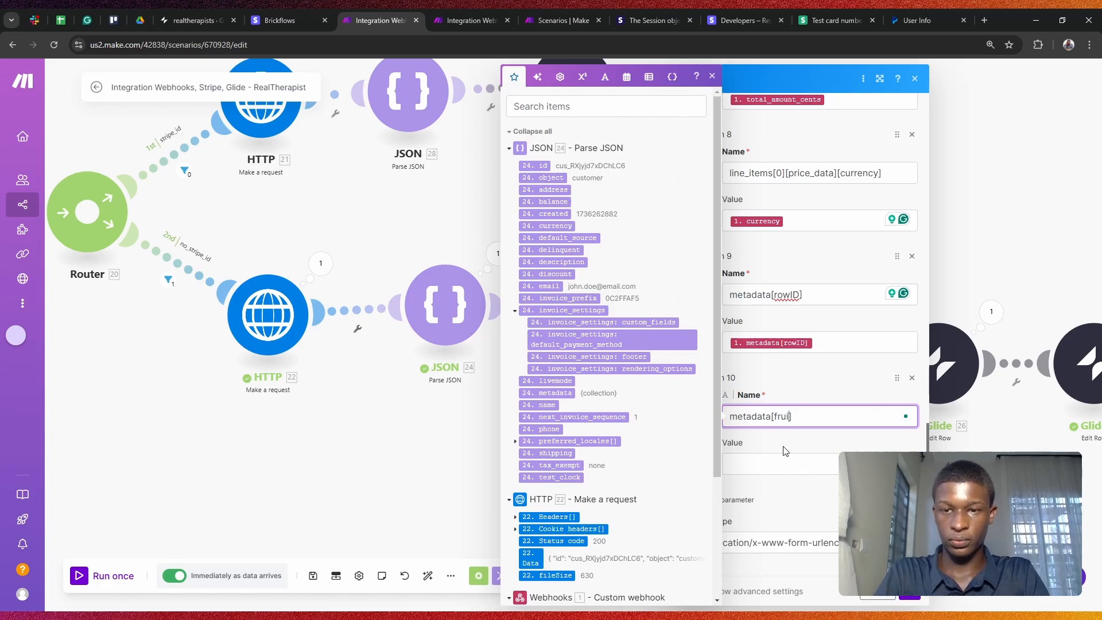
left_click(794, 469)
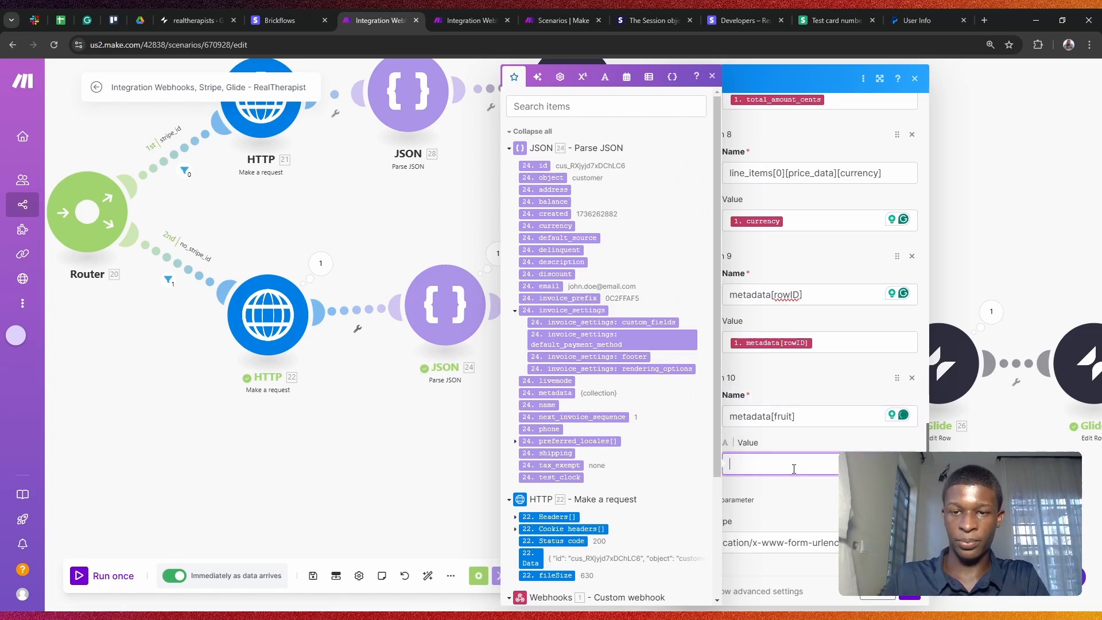
type("apple")
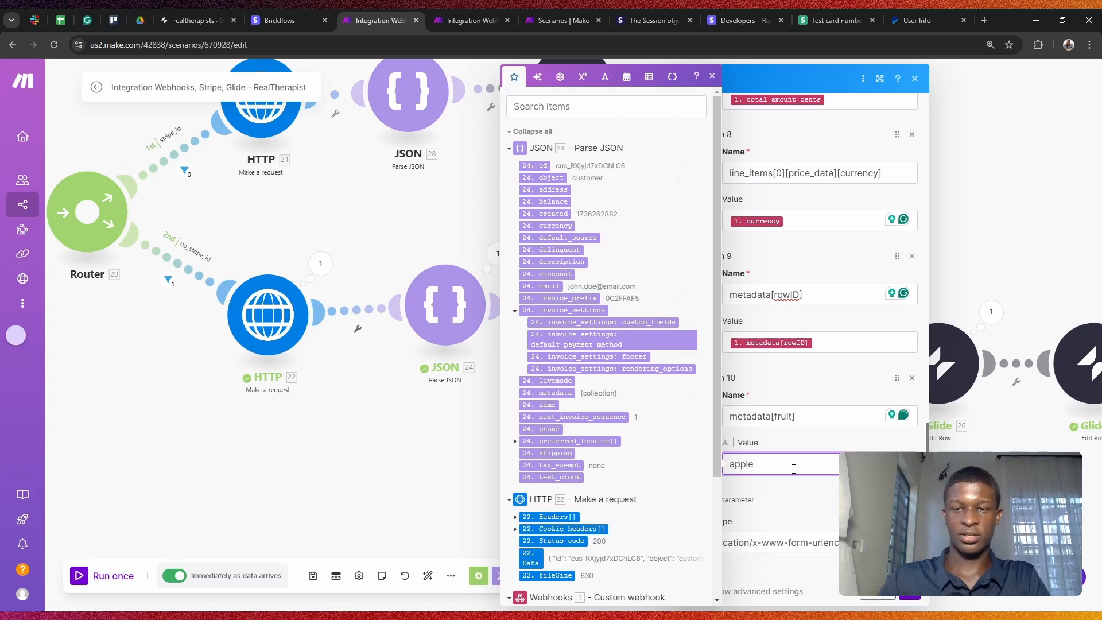
left_click(819, 384)
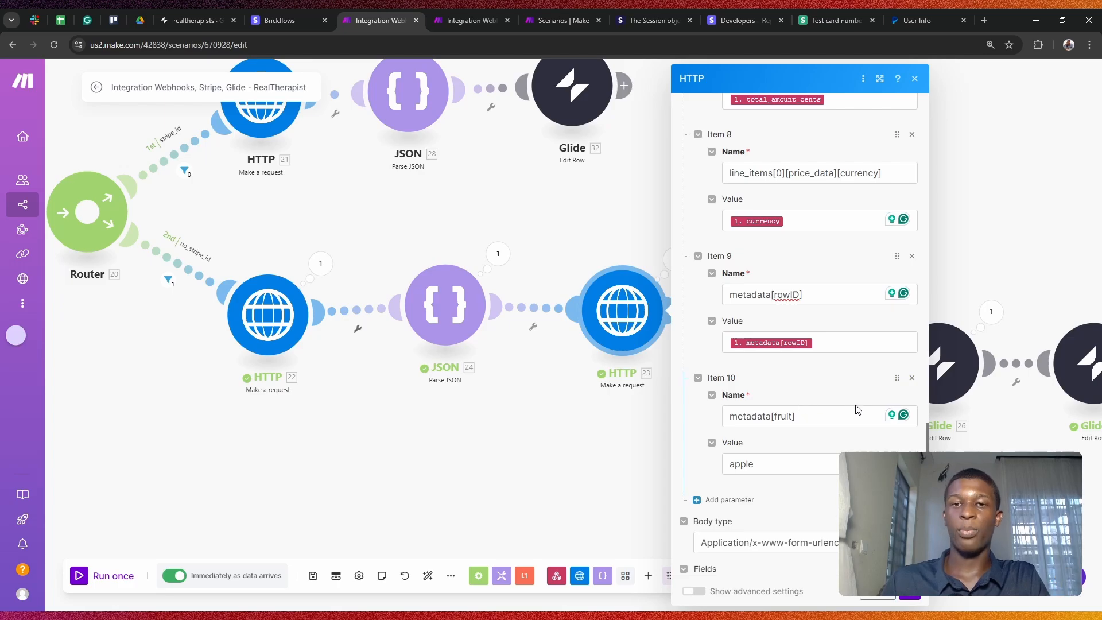
left_click(912, 378)
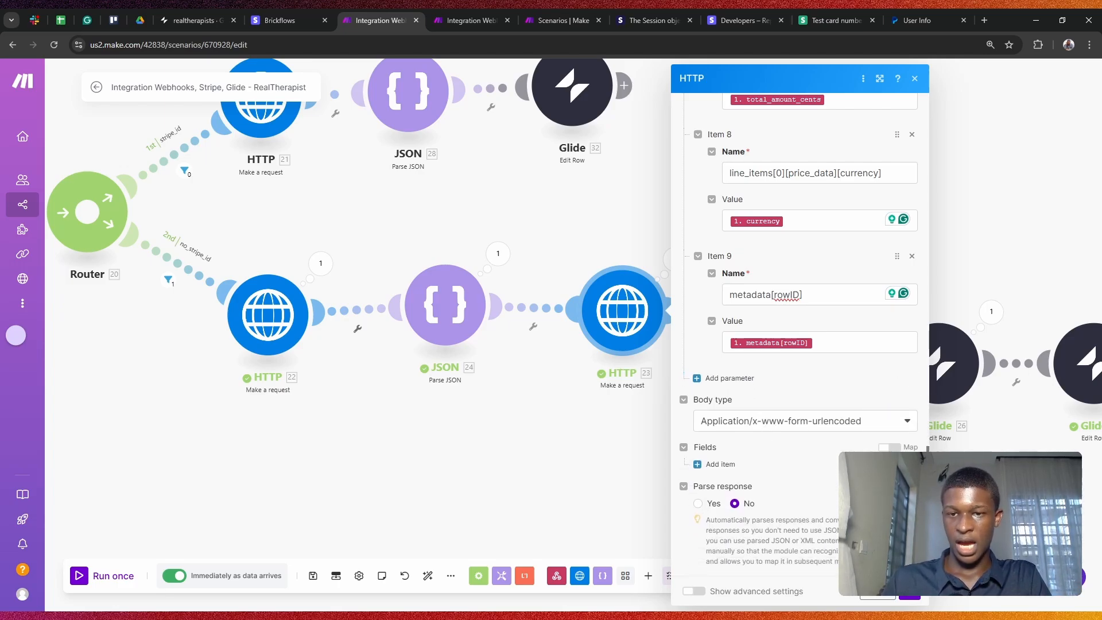
Step: Keep the Application/x-www-form-urlencoded body type and save HTTP 23
left_click(818, 430)
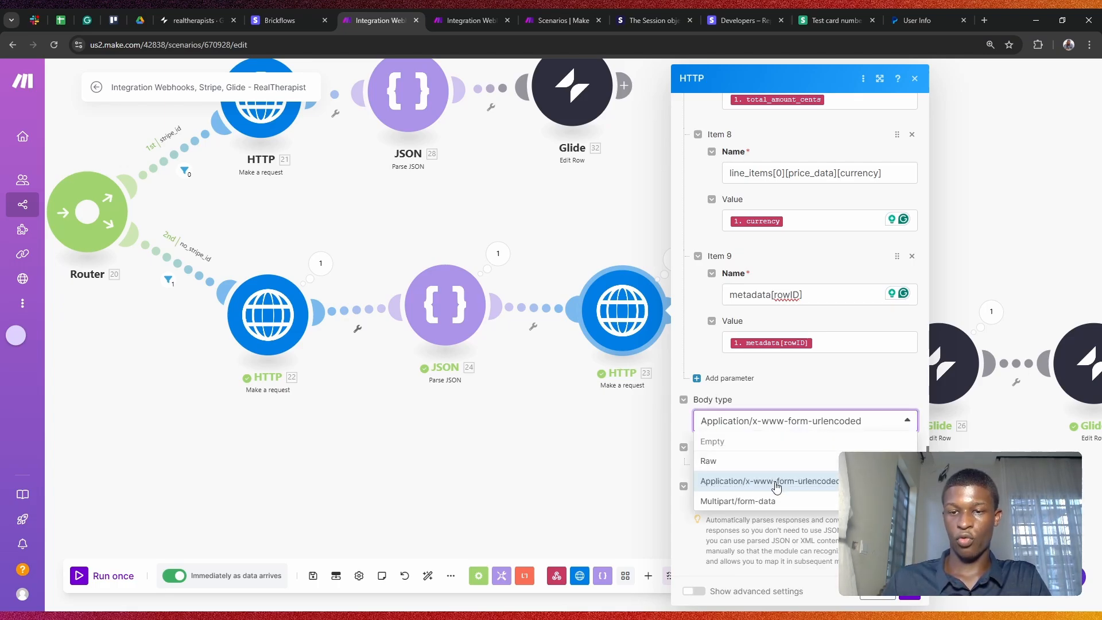
left_click(799, 396)
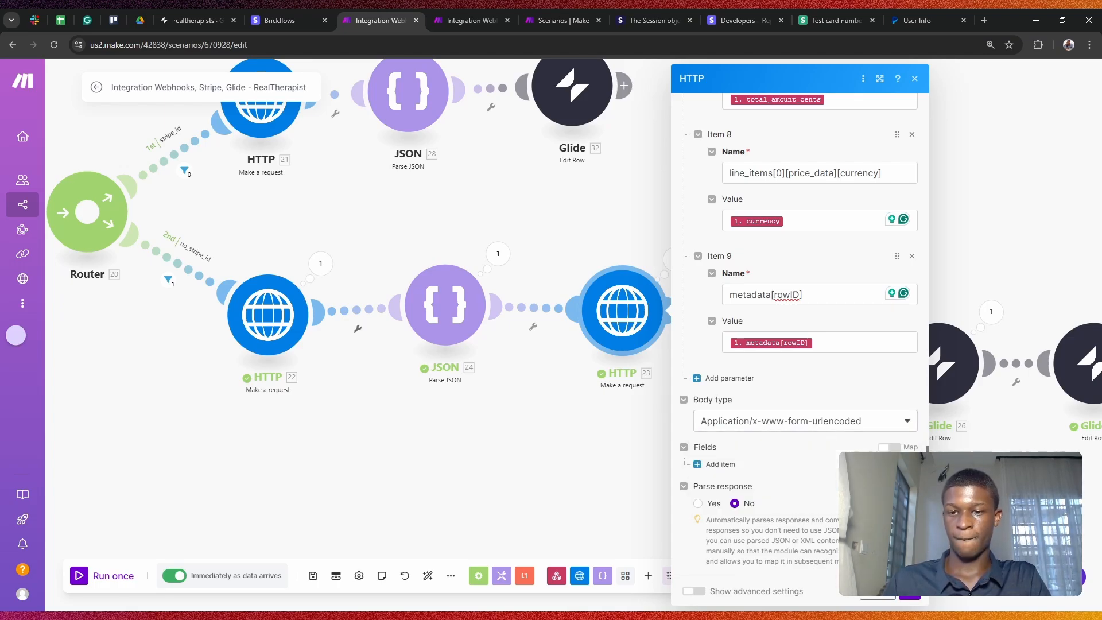
left_click(911, 596)
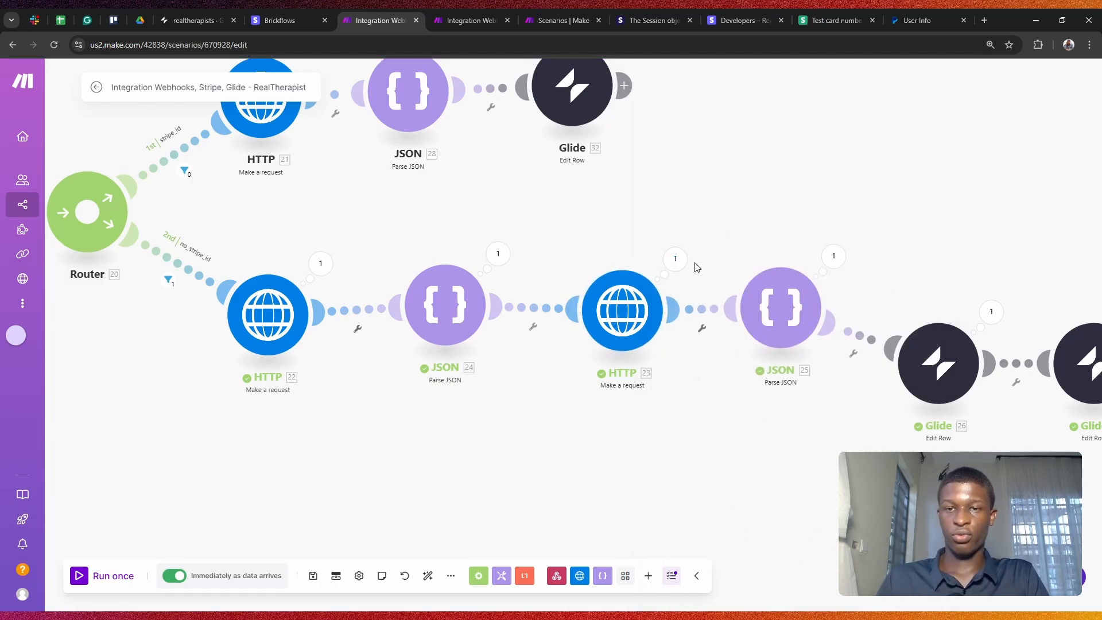
Step: Inspect the checkout session JSON that HTTP 23 returned, then open the JSON 25 parser settings
left_click(676, 259)
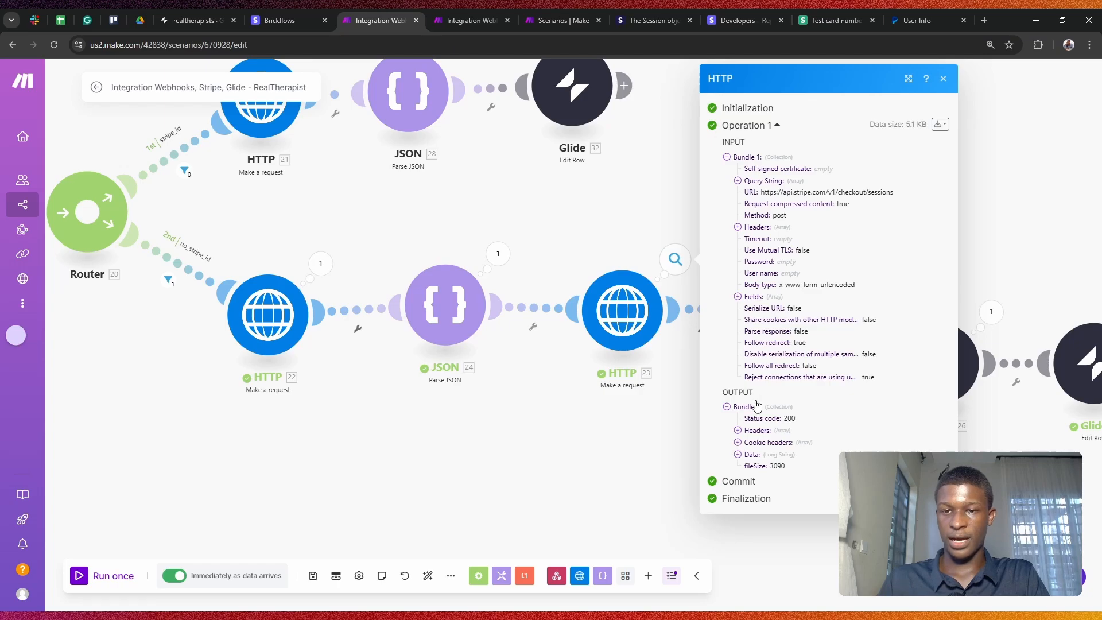
left_click(738, 455)
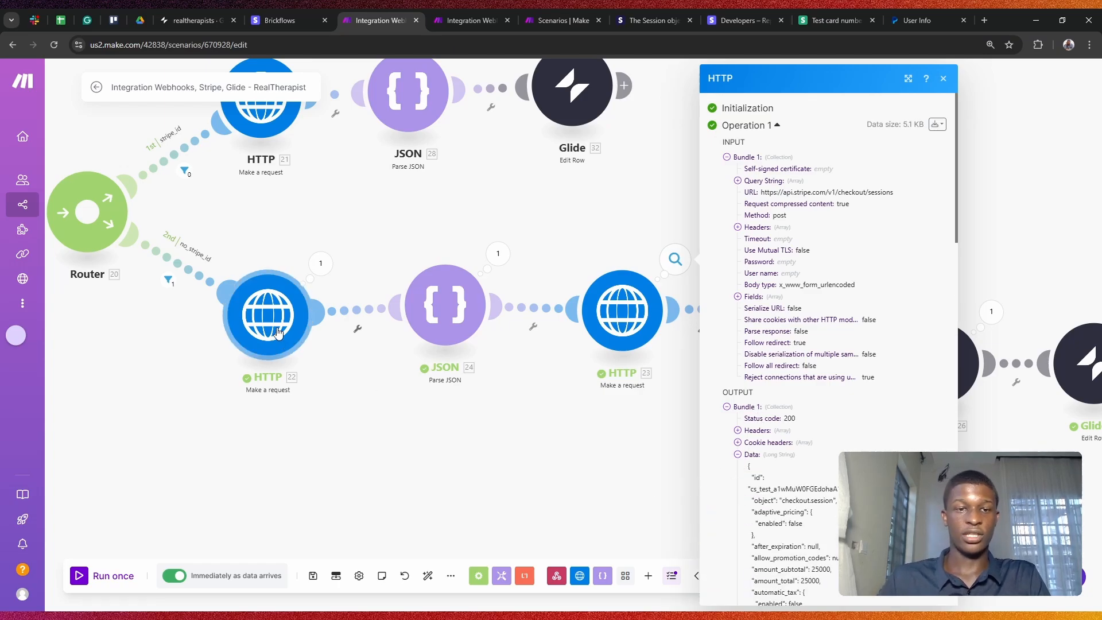
scroll(767, 308, "down", 8)
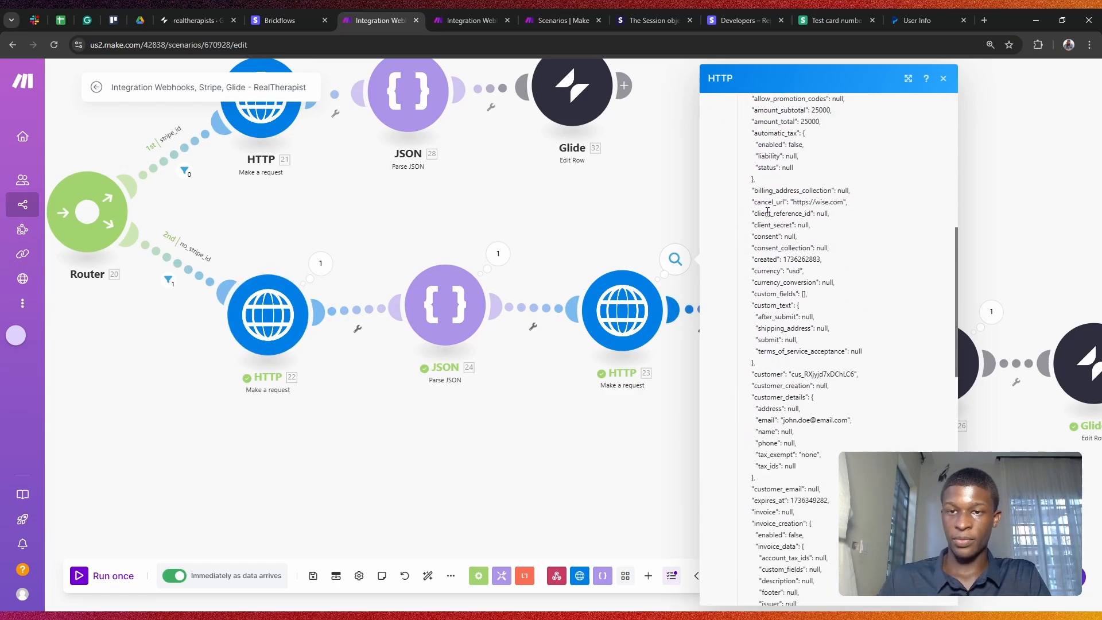
left_click_drag(756, 191, 827, 385)
left_click(793, 246)
left_click_drag(780, 226, 856, 240)
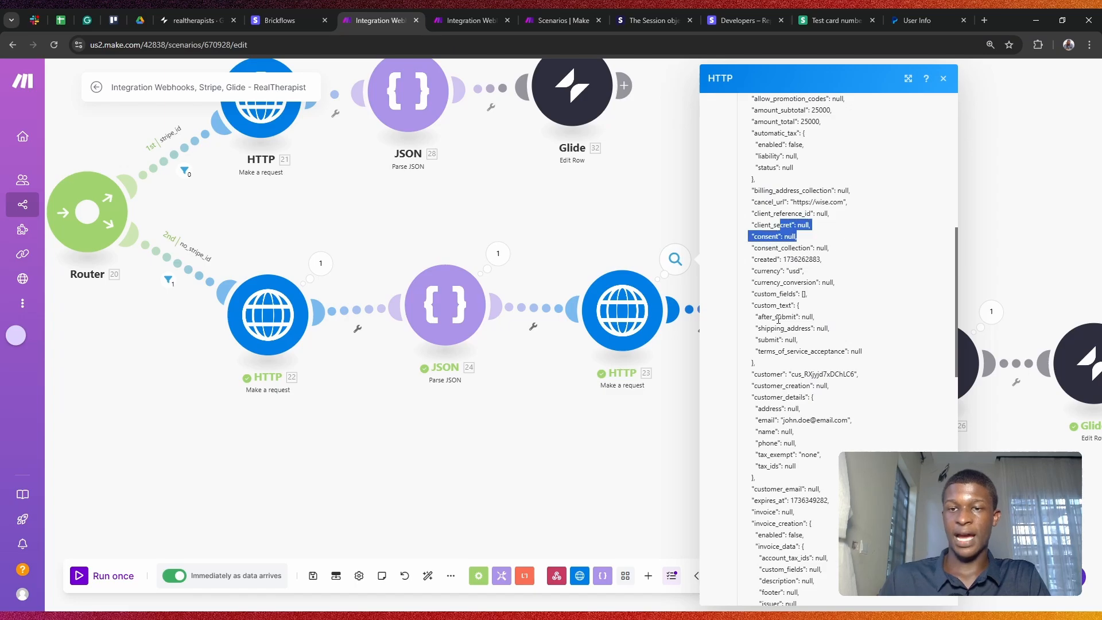
left_click(778, 320)
scroll(823, 321, "up", 4)
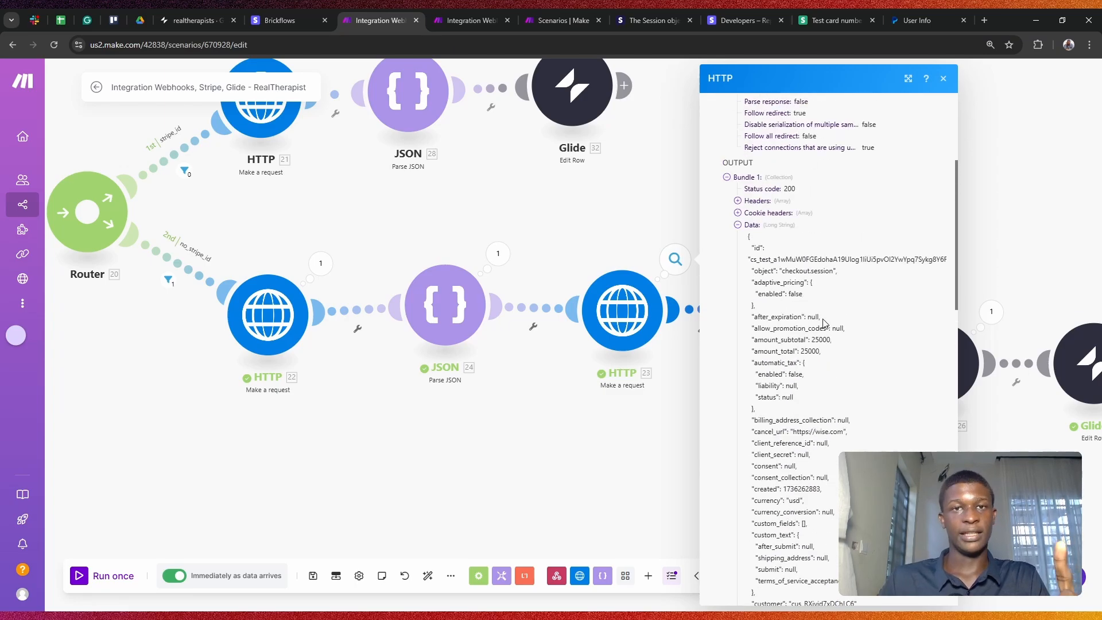
left_click(967, 195)
left_click(793, 313)
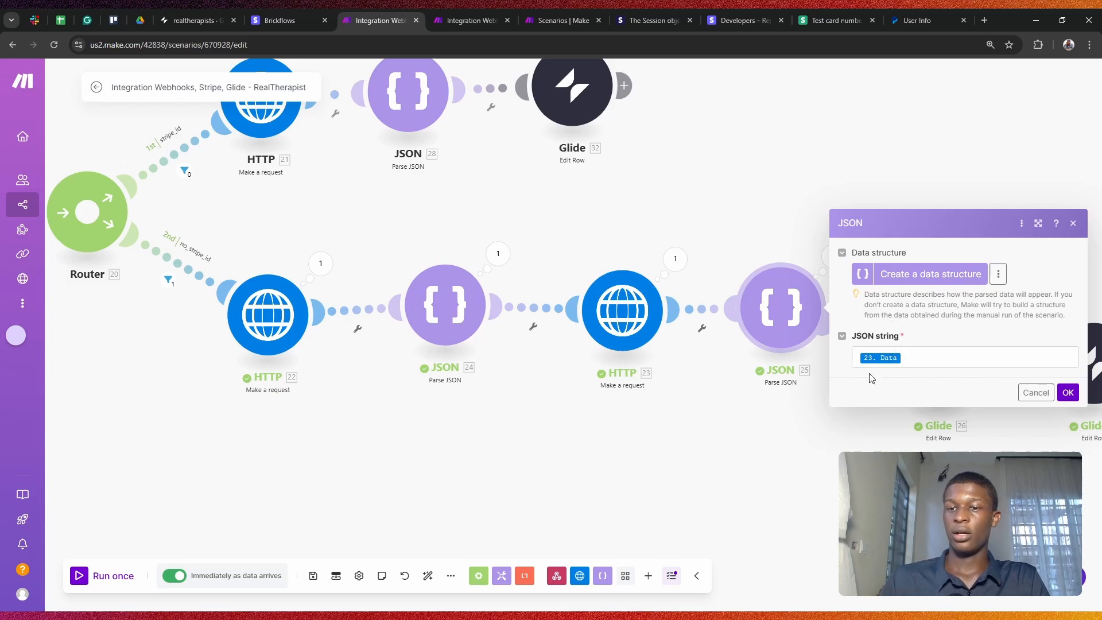
Step: Map HTTP 23's Data into JSON 25's JSON string once, then move Glide 27 further right
left_click(881, 357)
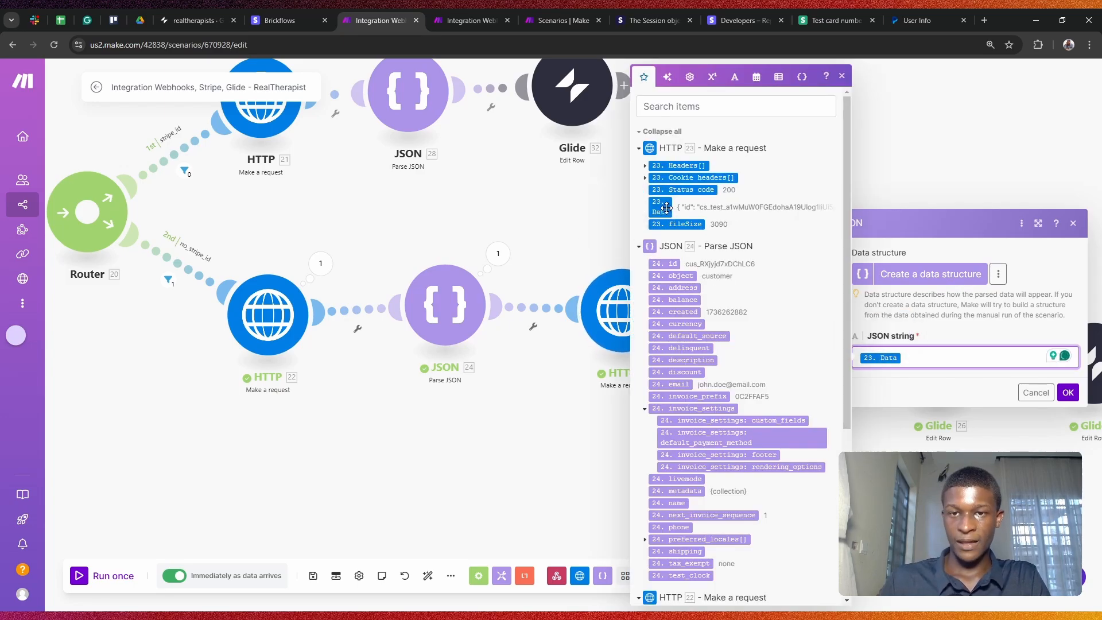
left_click_drag(662, 212, 942, 361)
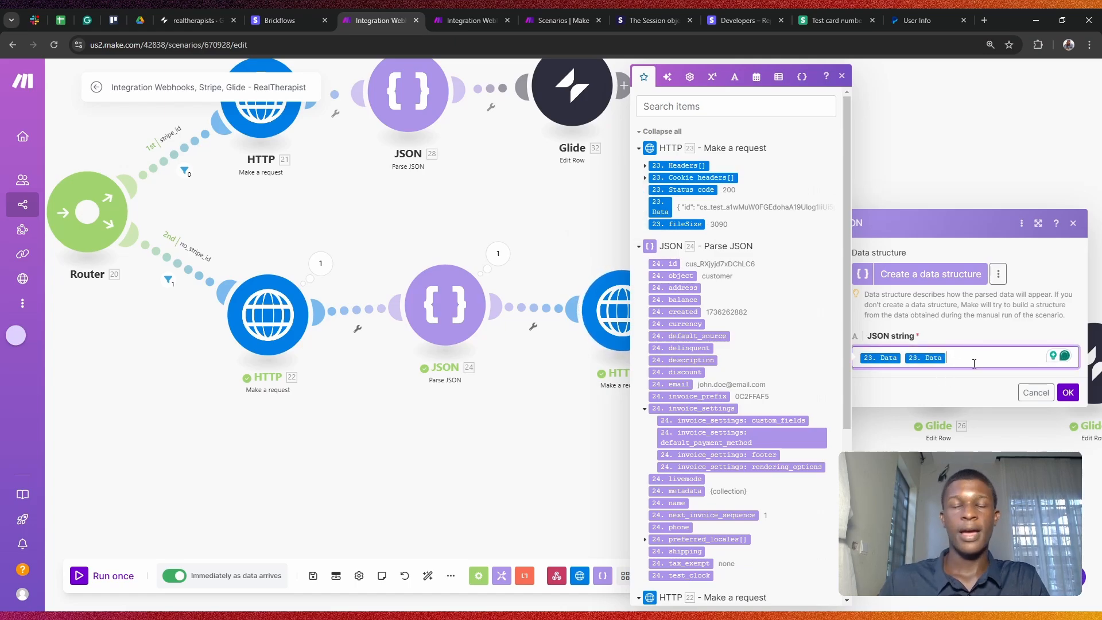
key("BackSpace")
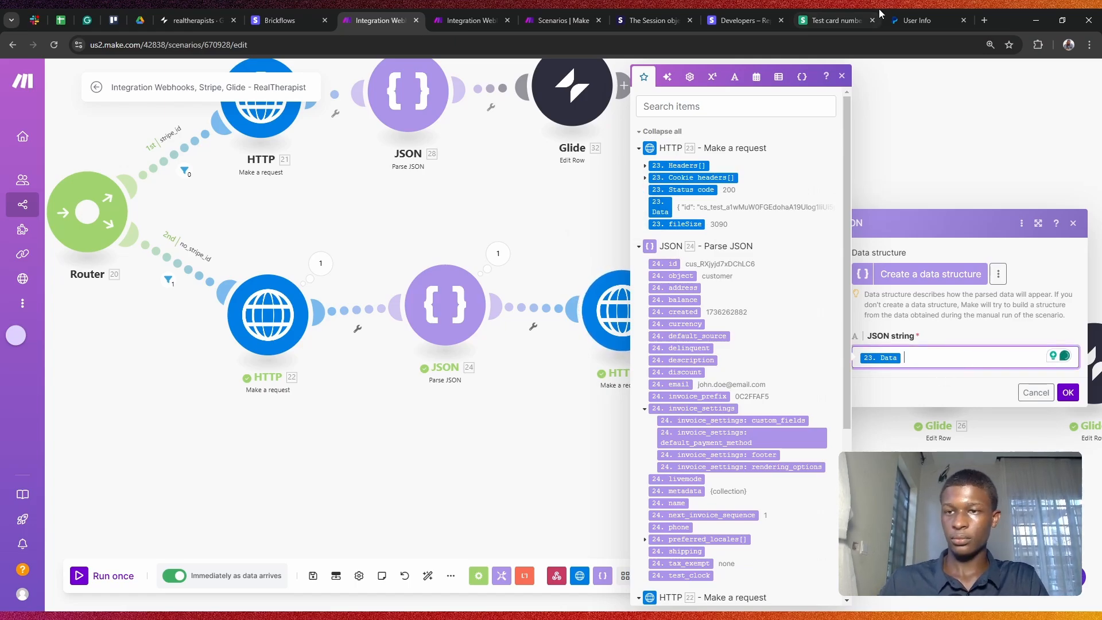
left_click(965, 104)
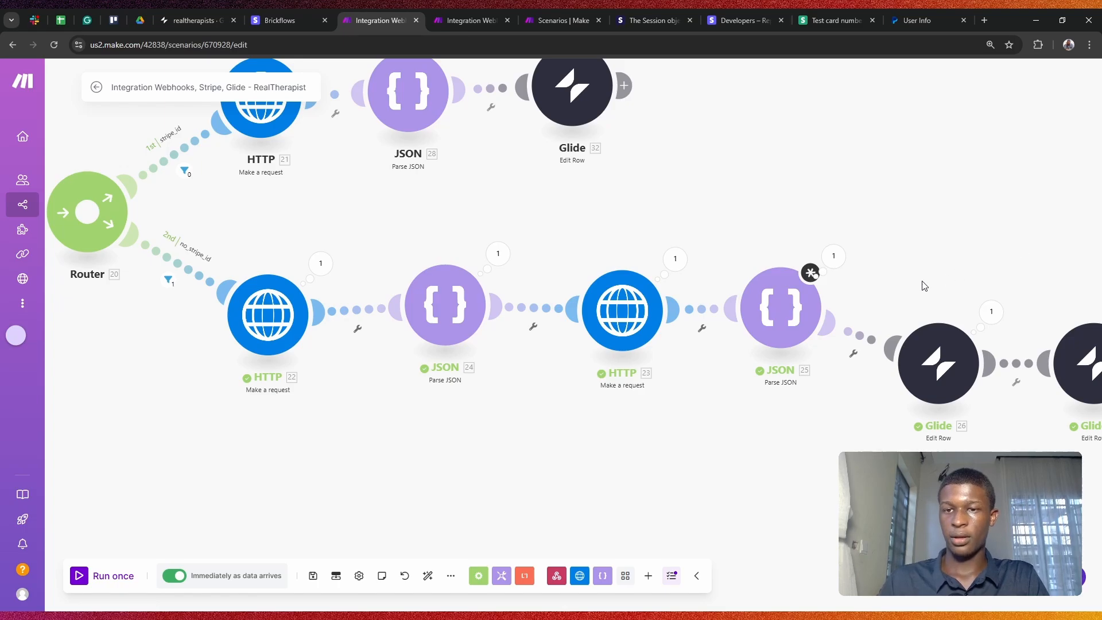
left_click(780, 321)
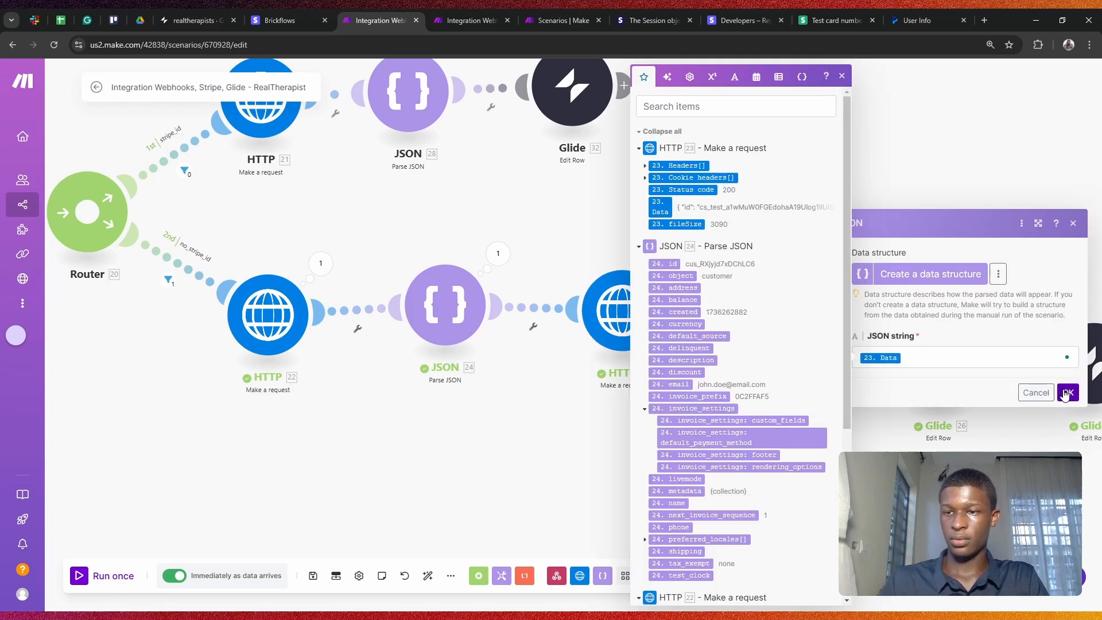
left_click(1029, 391)
left_click_drag(890, 228, 526, 157)
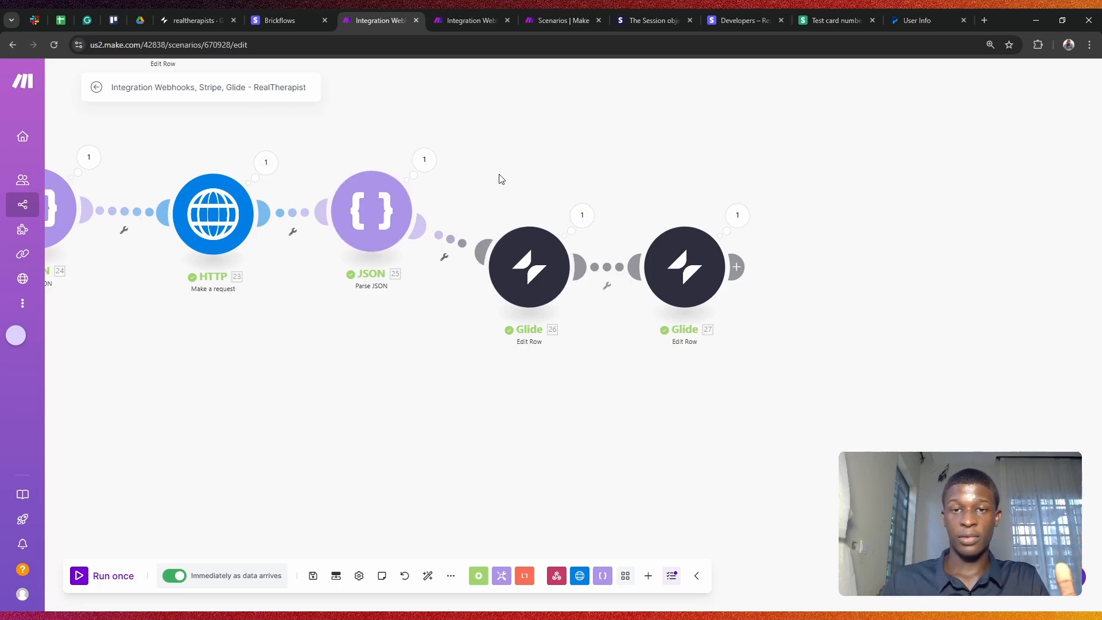
left_click_drag(707, 278, 798, 270)
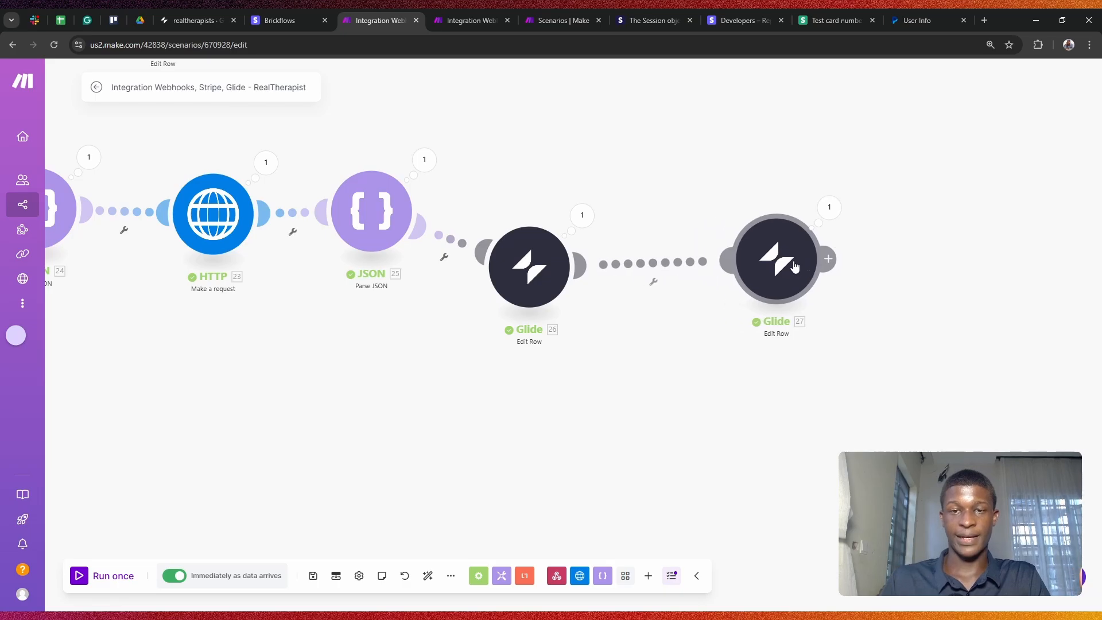
Step: Map JSON 24's id into the stripe_id field of the Users-table Glide 26 Edit Row
left_click_drag(523, 289, 557, 279)
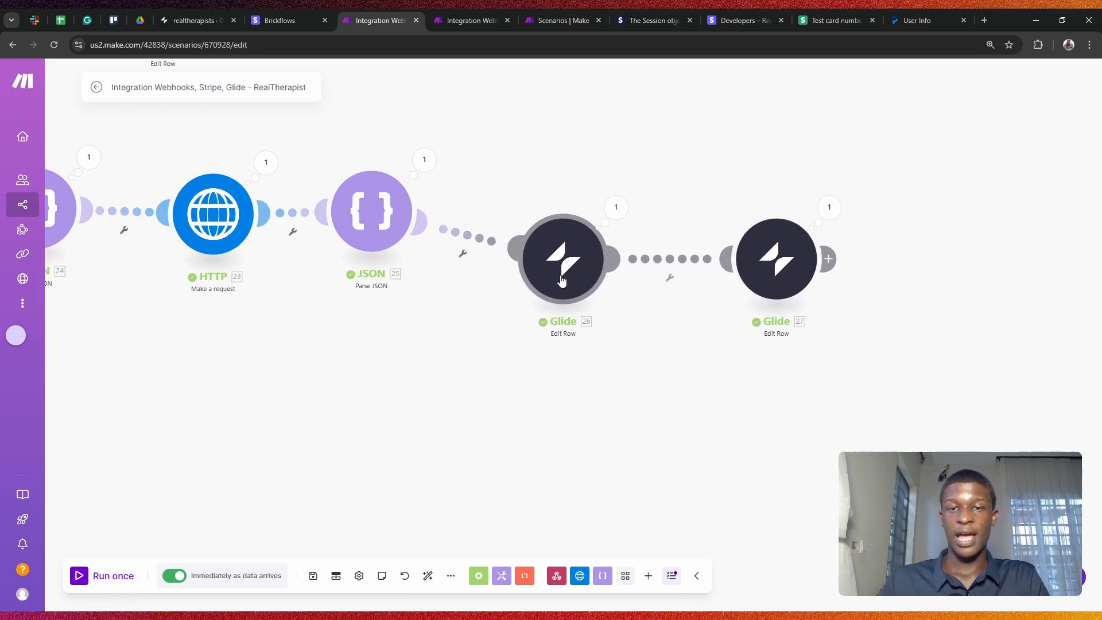
left_click(557, 276)
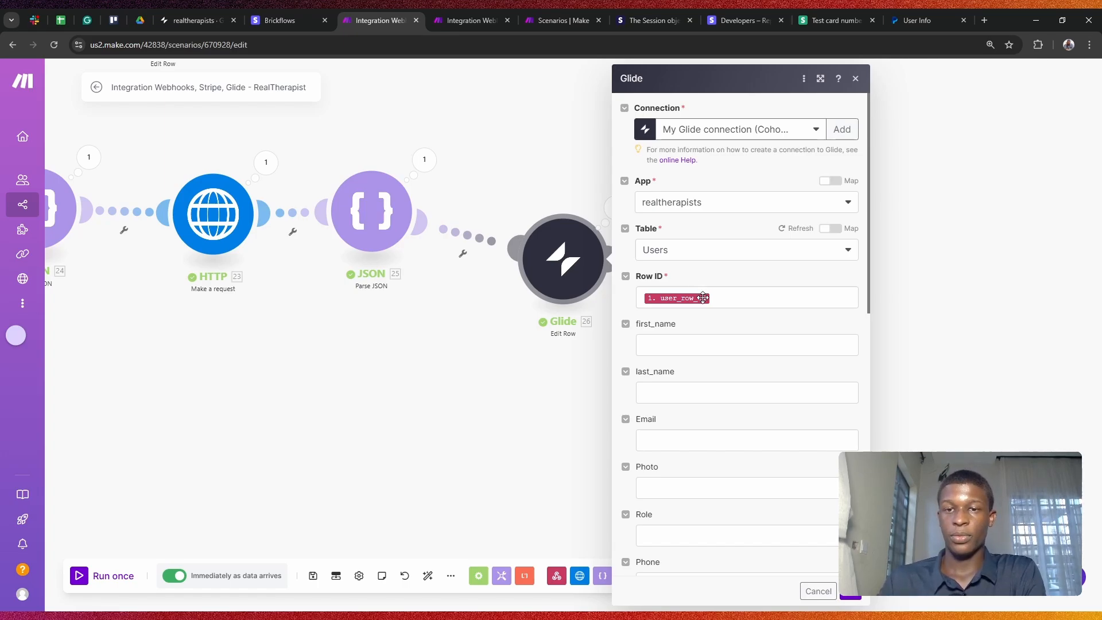
scroll(703, 297, "down", 1)
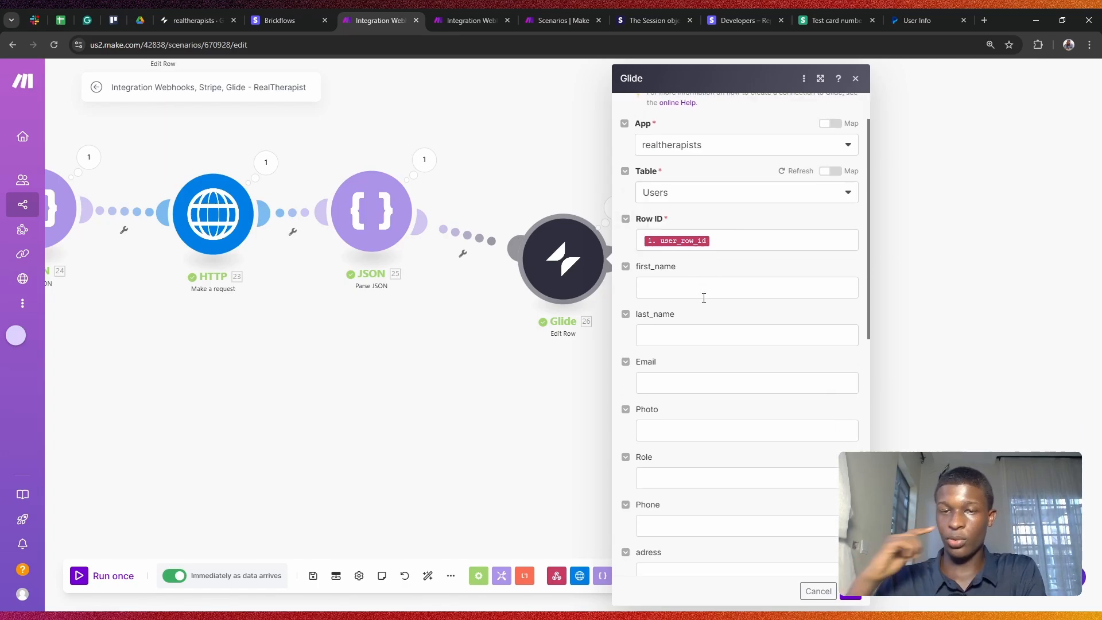
scroll(703, 297, "down", 10)
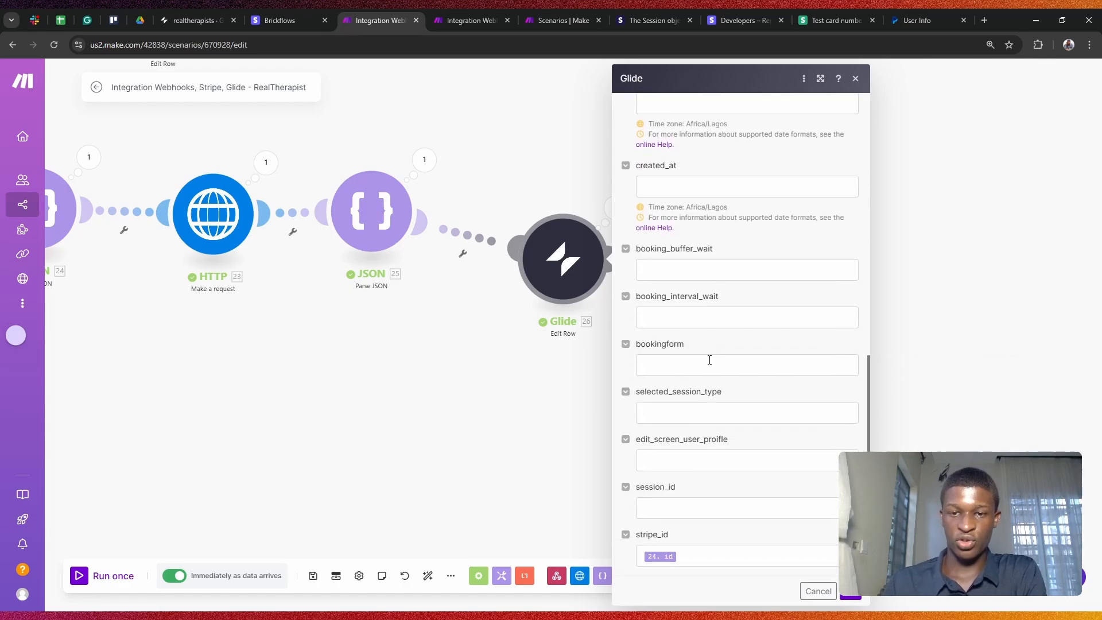
left_click(675, 558)
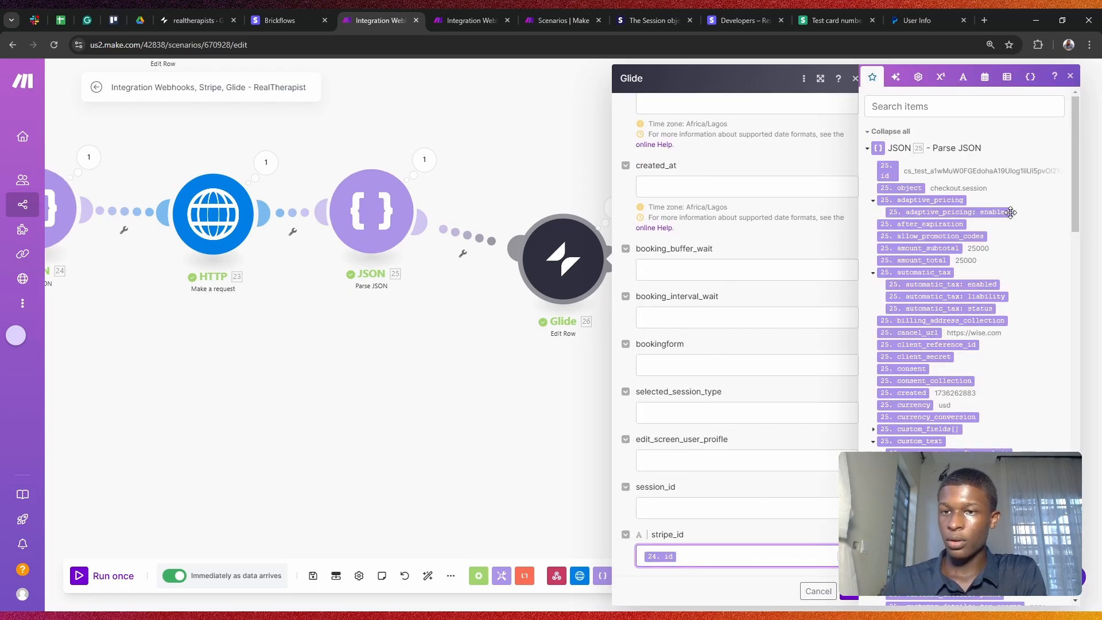
scroll(955, 208, "down", 15)
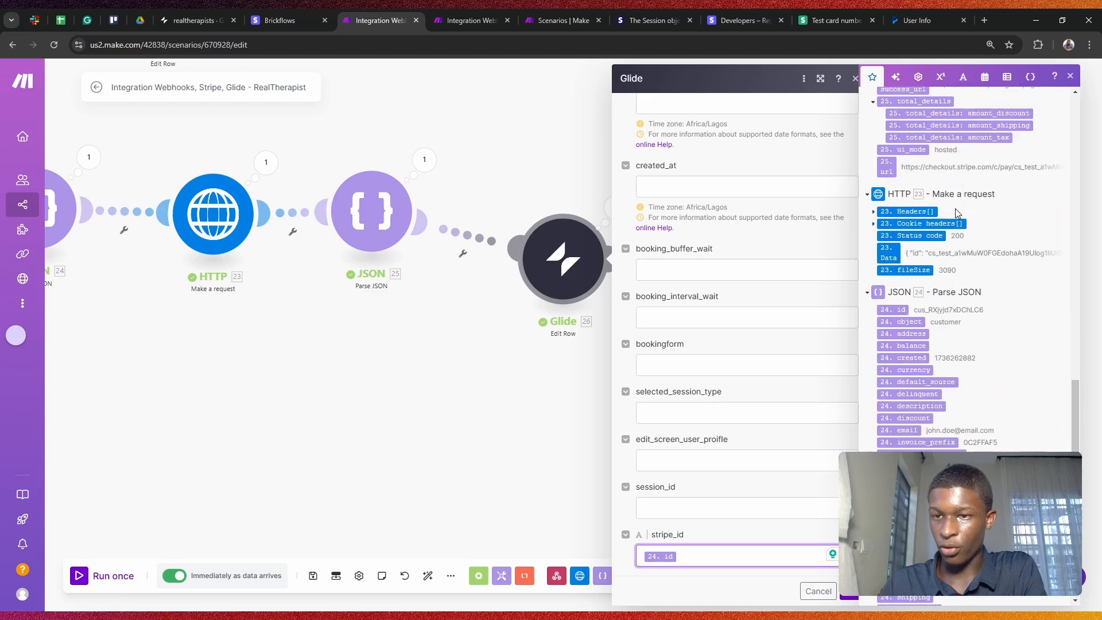
scroll(955, 208, "down", 1)
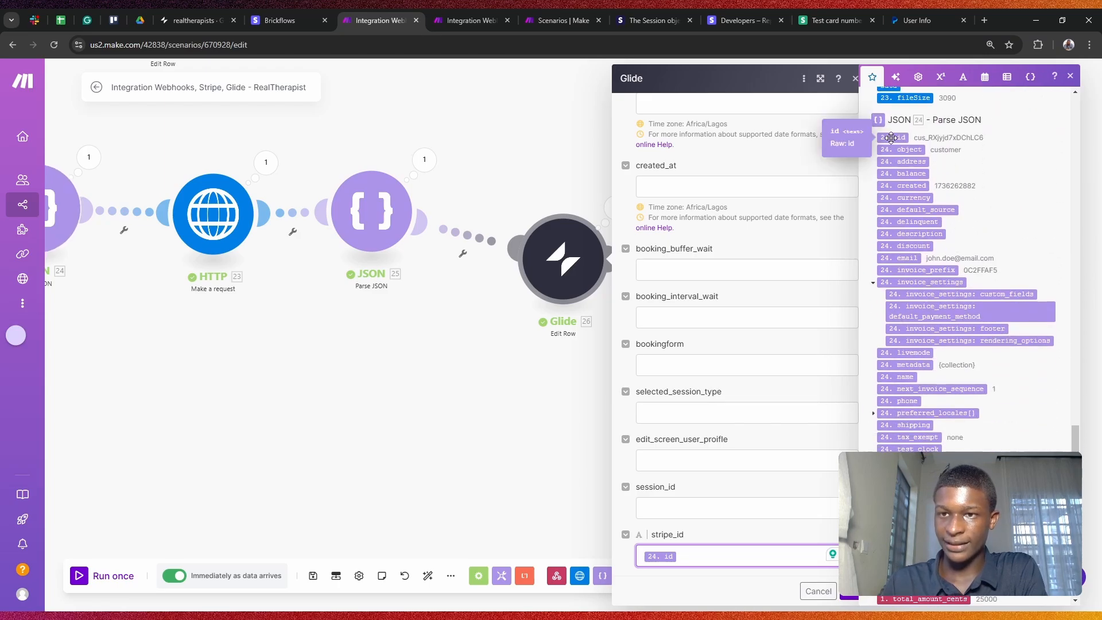
left_click_drag(891, 137, 747, 554)
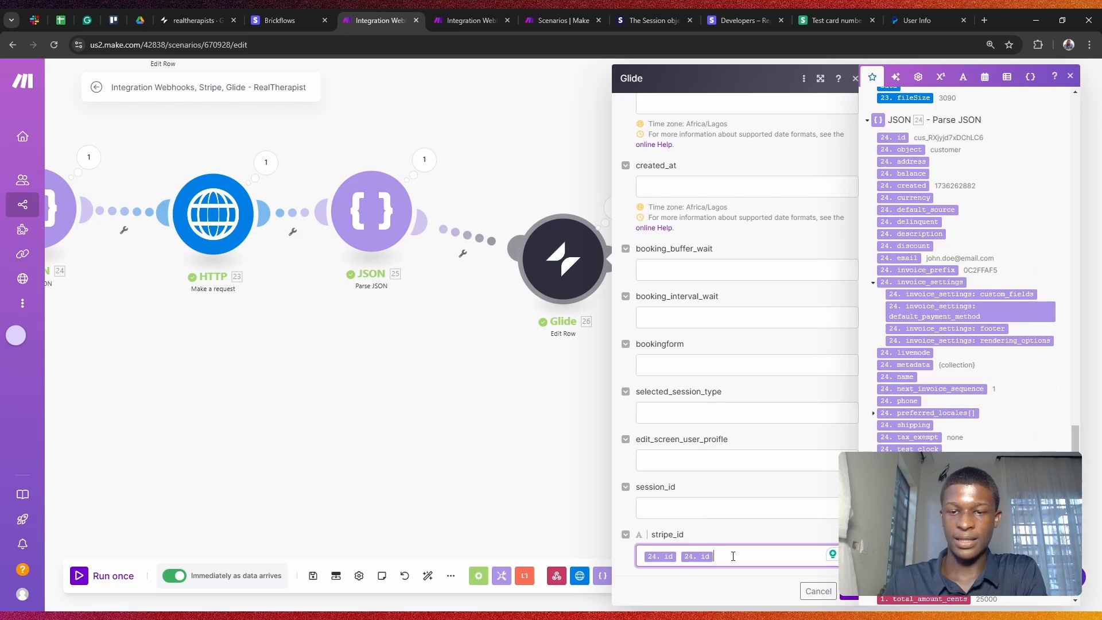
key("BackSpace")
left_click(728, 526)
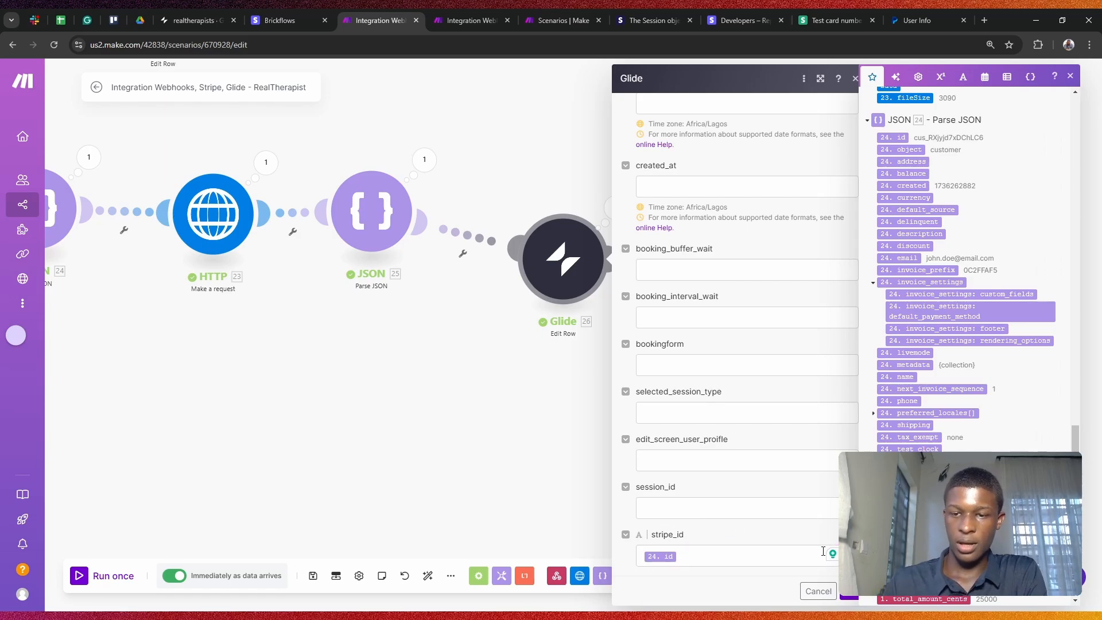
left_click(853, 596)
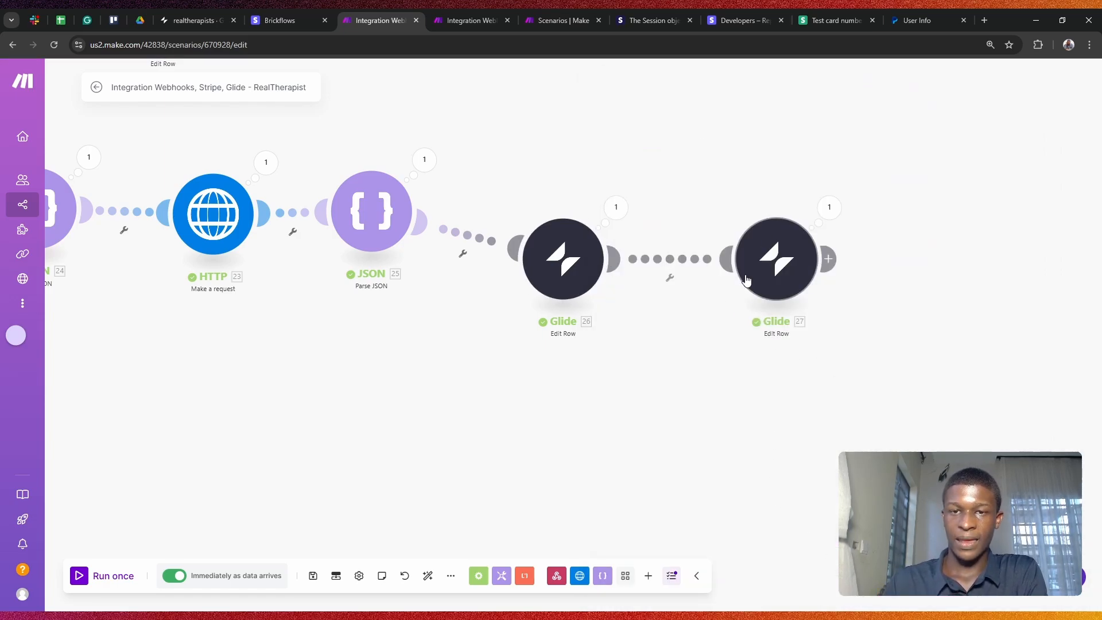
Step: Map JSON 25's url into Glide 26's payent_link field as a single pill and save
left_click(758, 256)
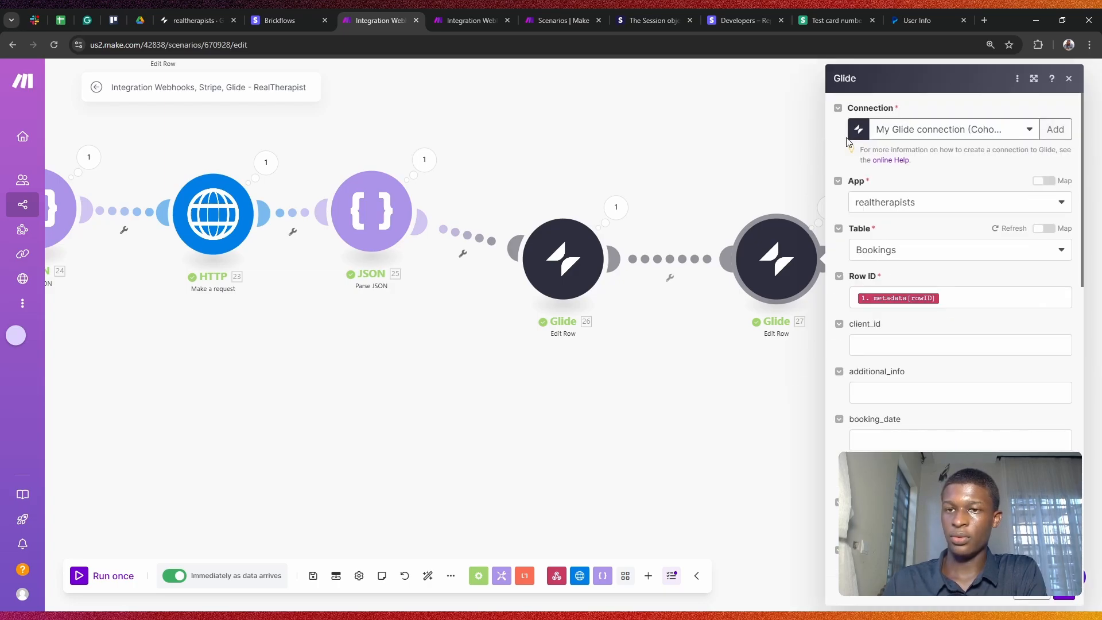
scroll(912, 182, "down", 3)
scroll(883, 162, "up", 3)
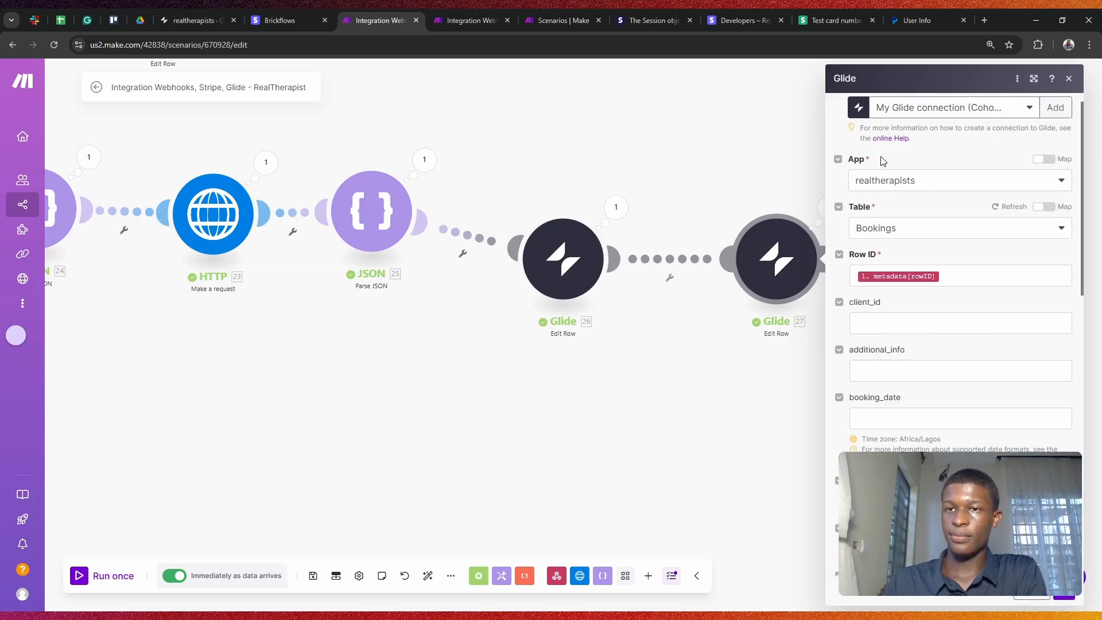
scroll(967, 246, "down", 5)
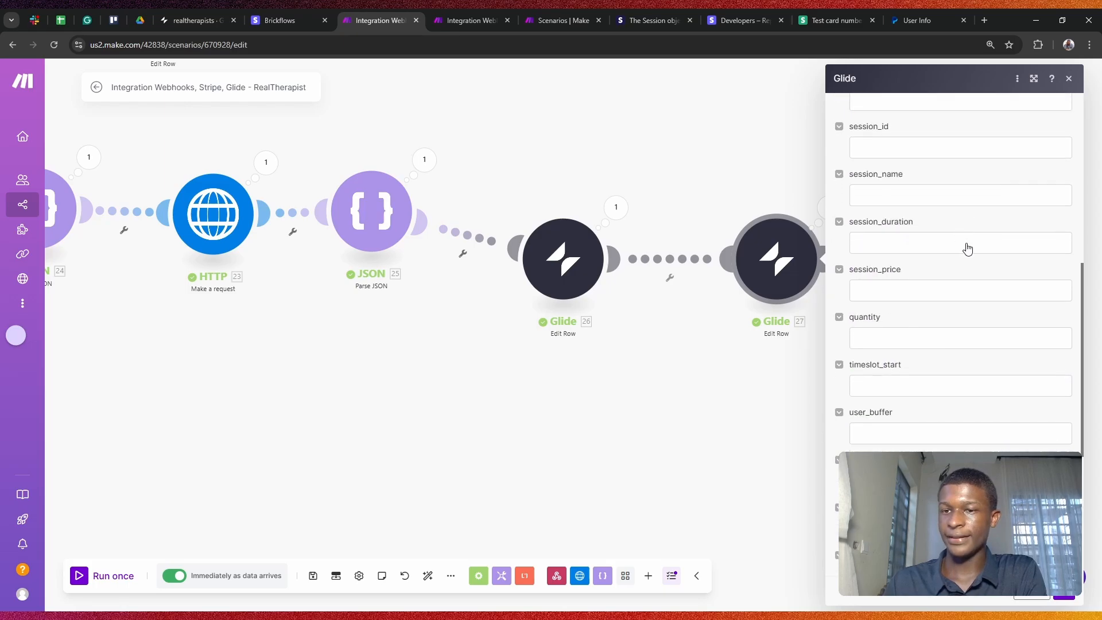
scroll(967, 249, "up", 5)
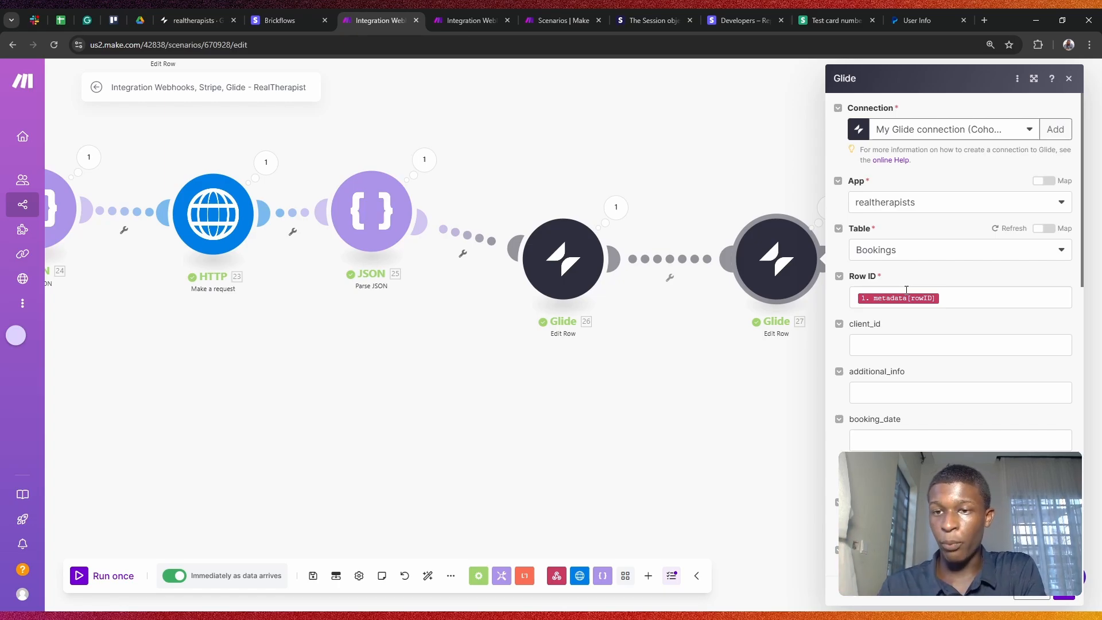
scroll(907, 290, "down", 10)
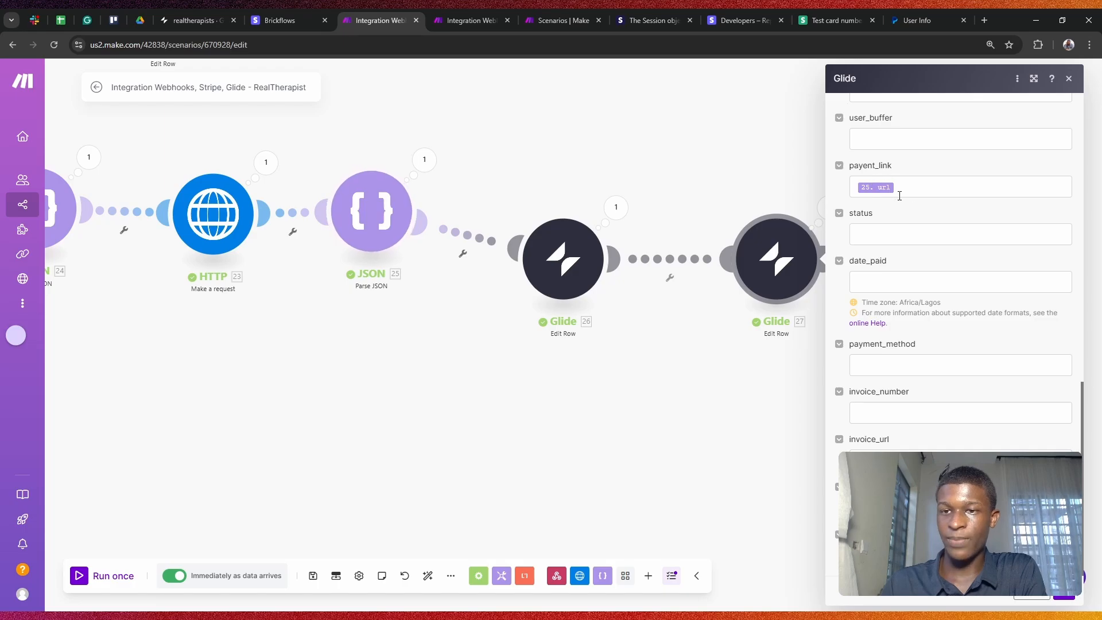
left_click(873, 191)
scroll(716, 280, "down", 15)
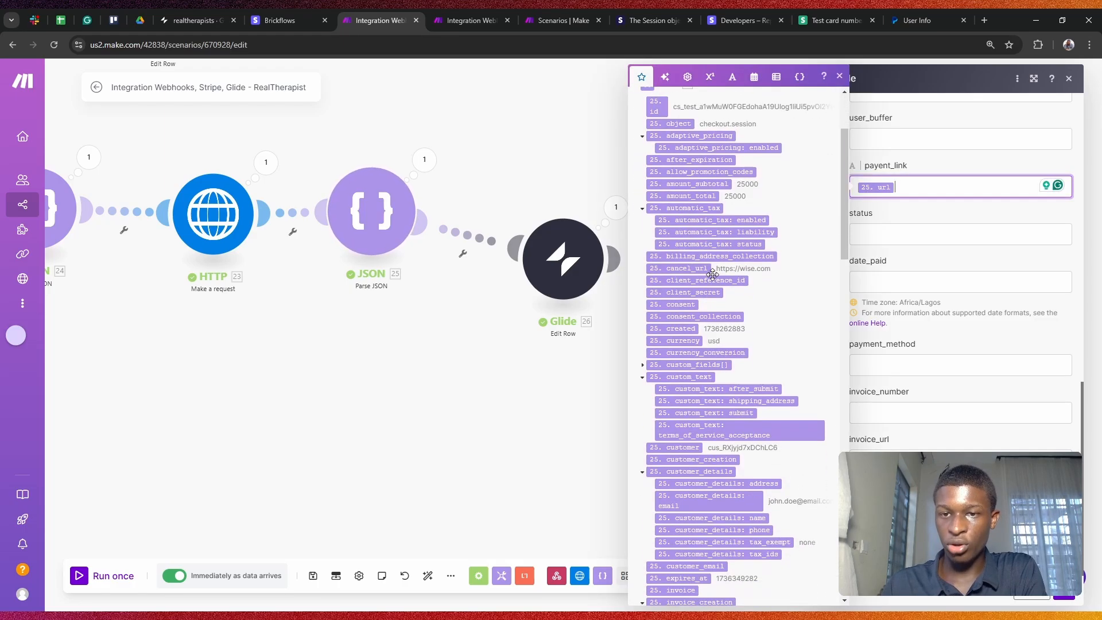
scroll(716, 279, "down", 3)
scroll(717, 279, "up", 6)
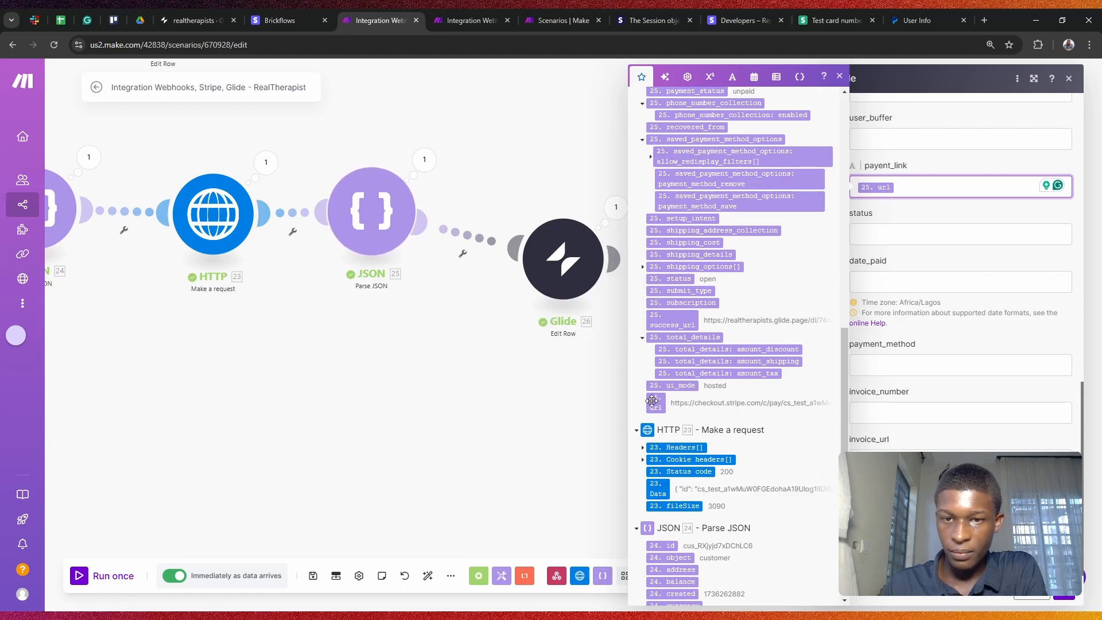
left_click_drag(653, 403, 972, 191)
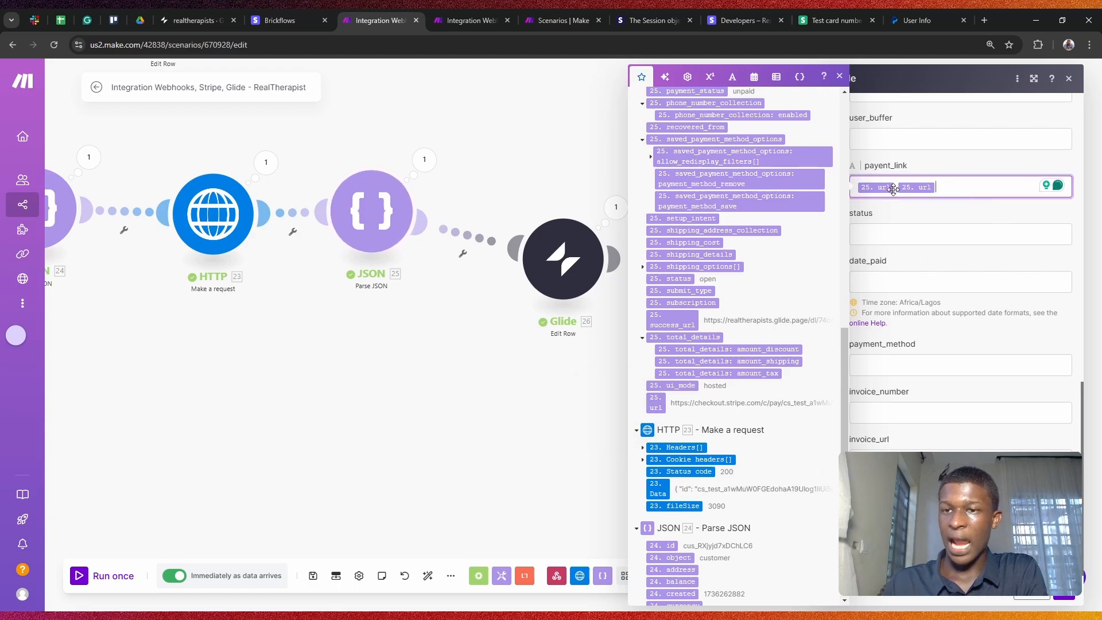
key("BackSpace")
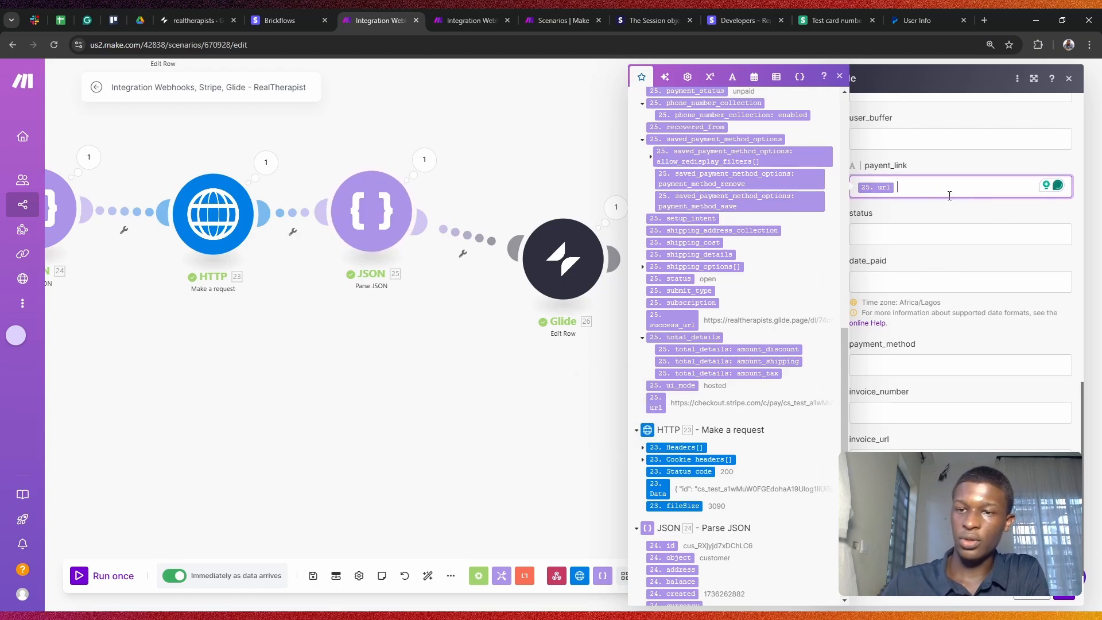
left_click(1048, 599)
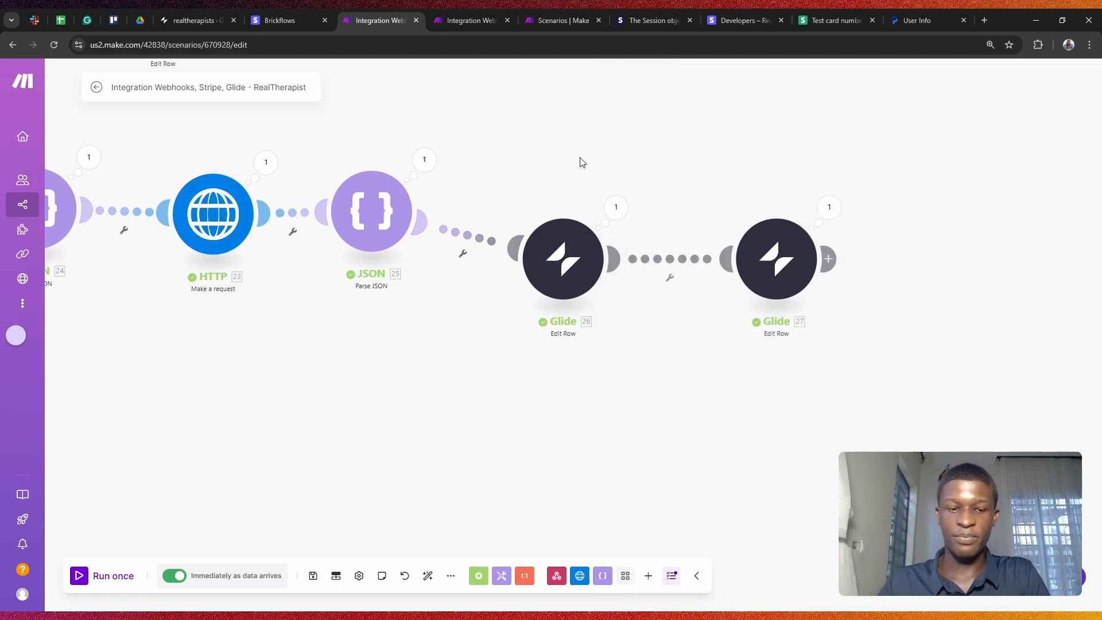
Step: Zoom out to review both router branches and Glide module 26, then switch to the realtherapists Glide app
scroll(581, 163, "down", 3)
left_click_drag(526, 265, 666, 421)
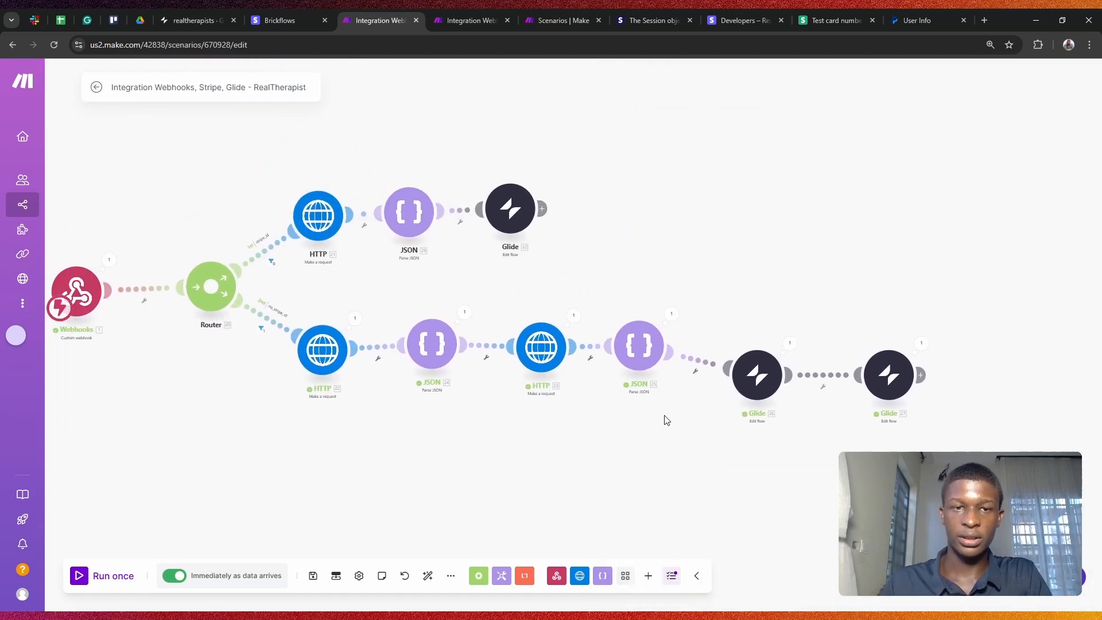
scroll(344, 213, "up", 3)
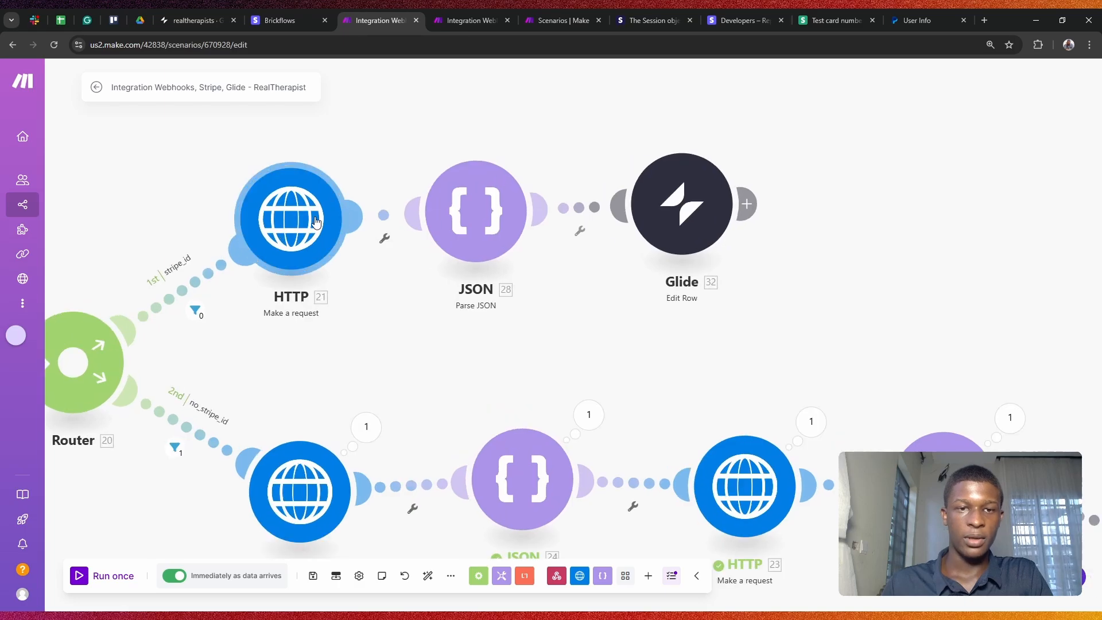
scroll(550, 303, "down", 4)
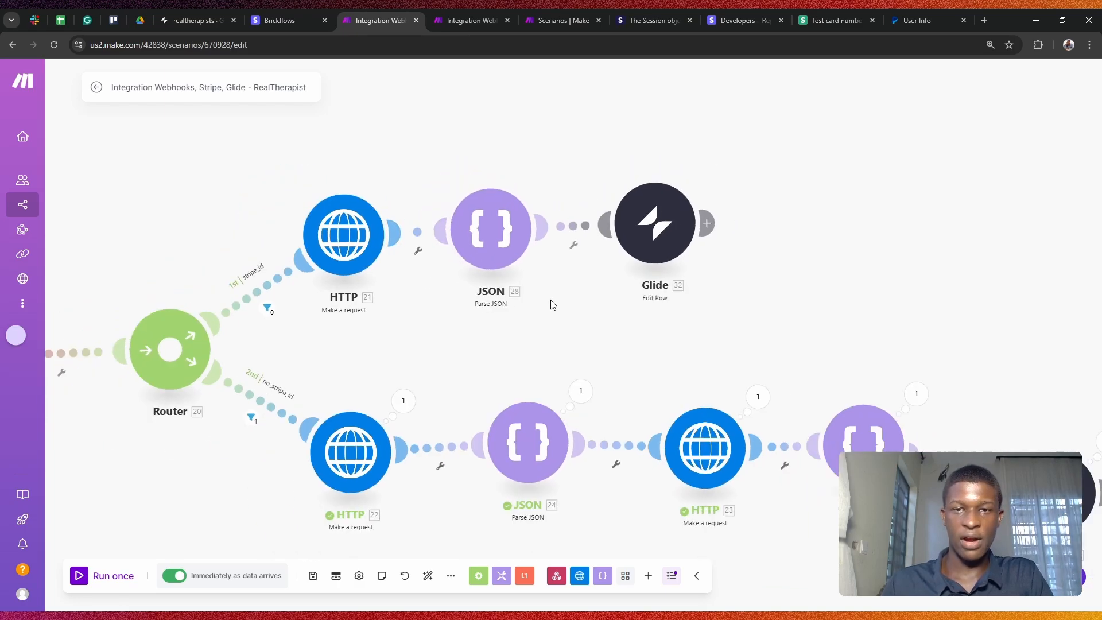
scroll(552, 305, "down", 3)
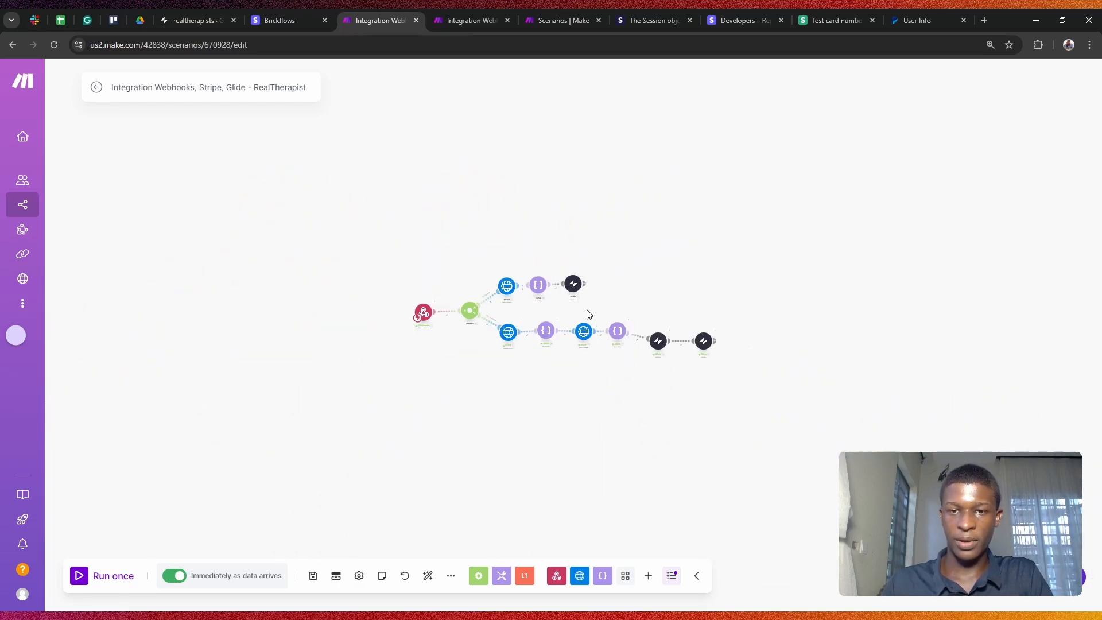
scroll(588, 314, "up", 4)
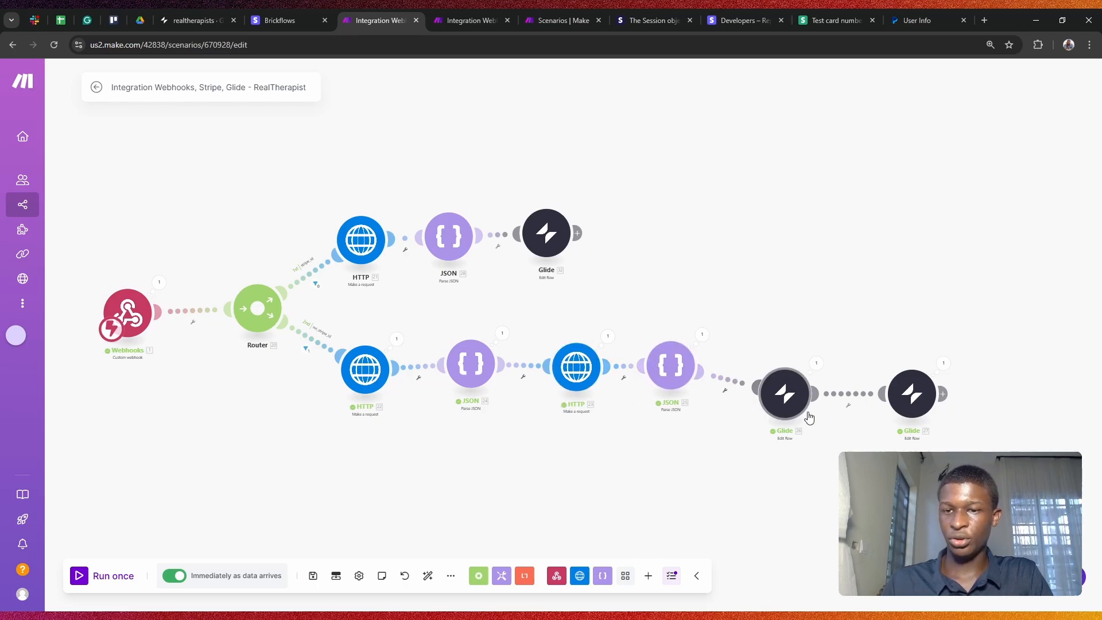
left_click(798, 390)
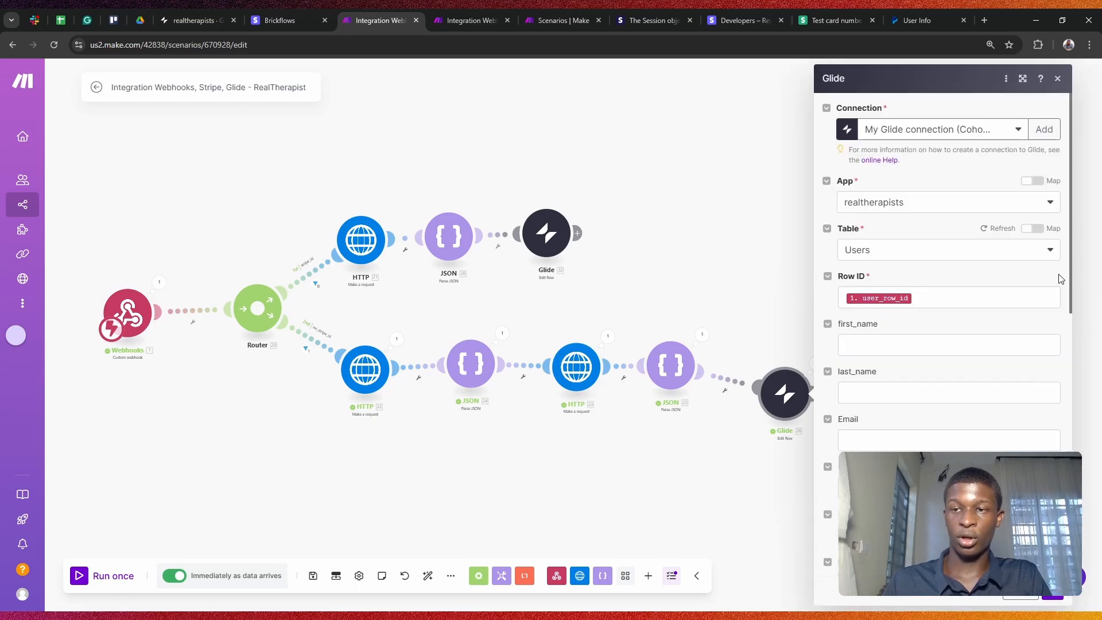
left_click(1059, 79)
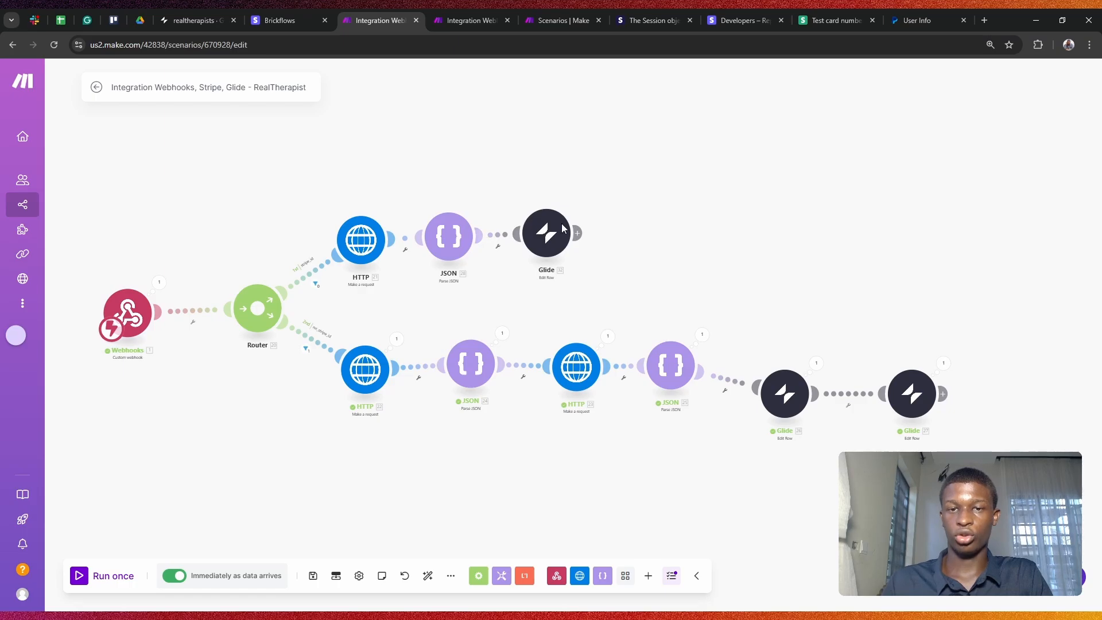
scroll(363, 246, "up", 2)
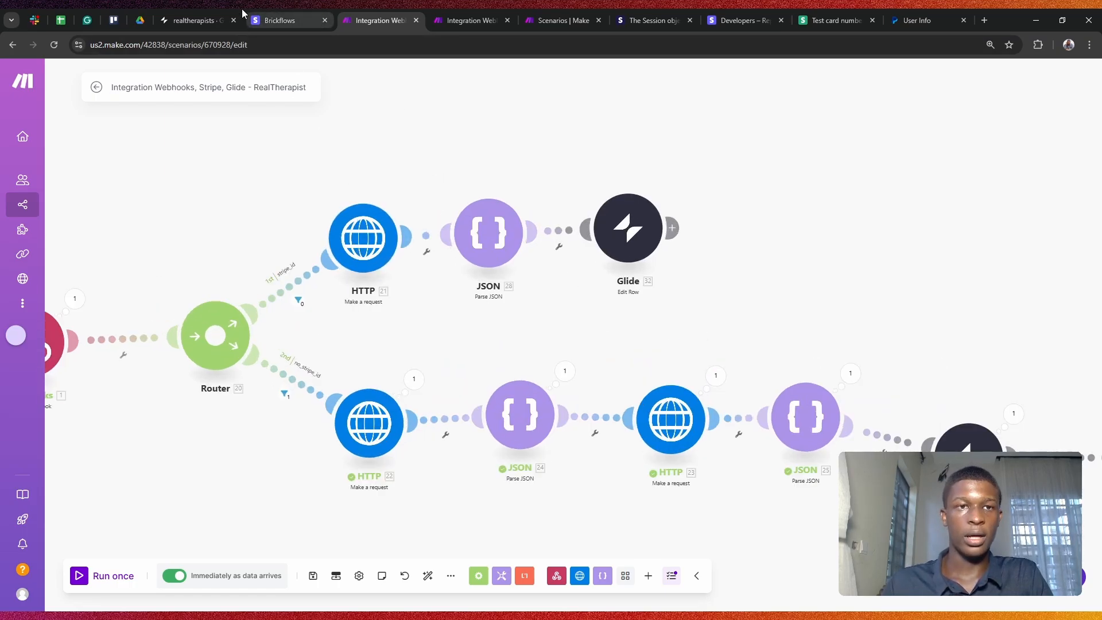
left_click(207, 20)
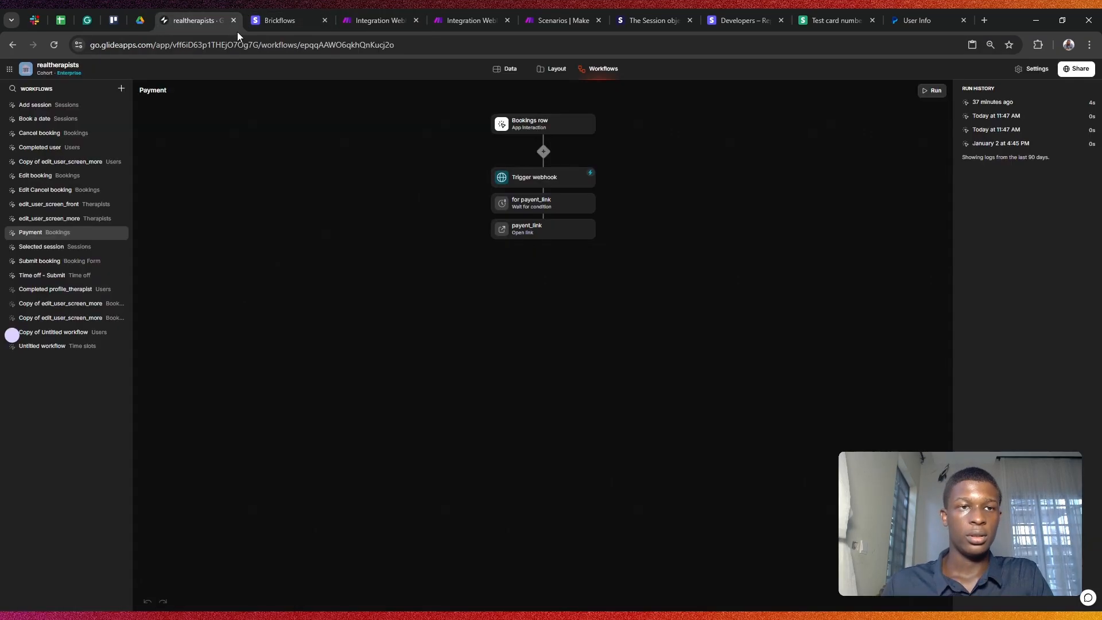
Step: Delete the checkout link from row 1's payent_link cell in Glide's Bookings table
left_click(509, 70)
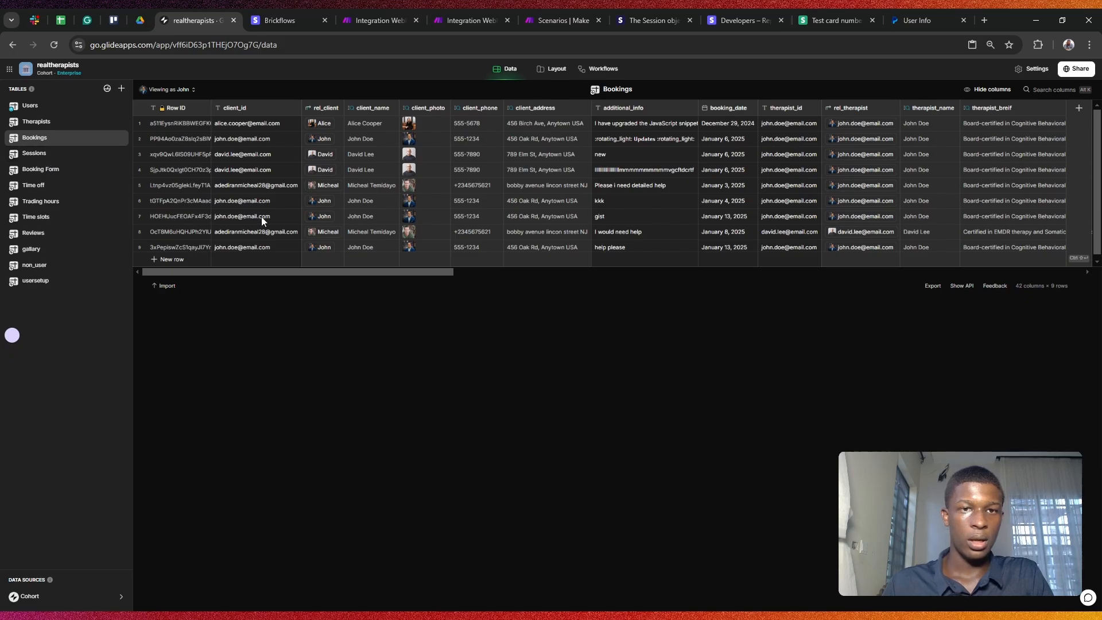
left_click_drag(330, 271, 986, 266)
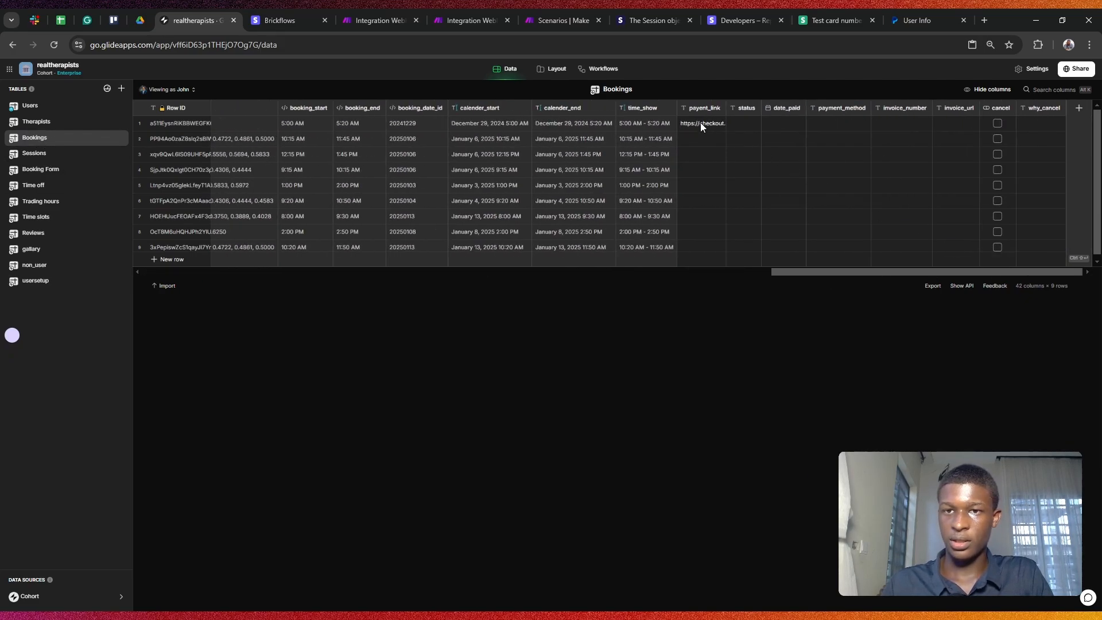
key("Delete")
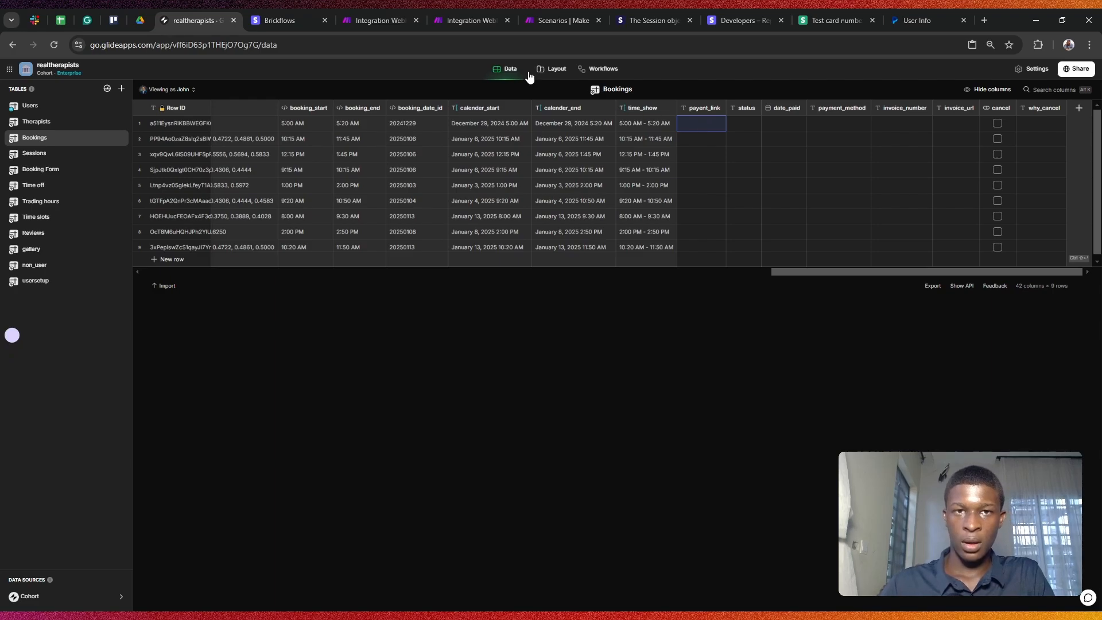
left_click(291, 9)
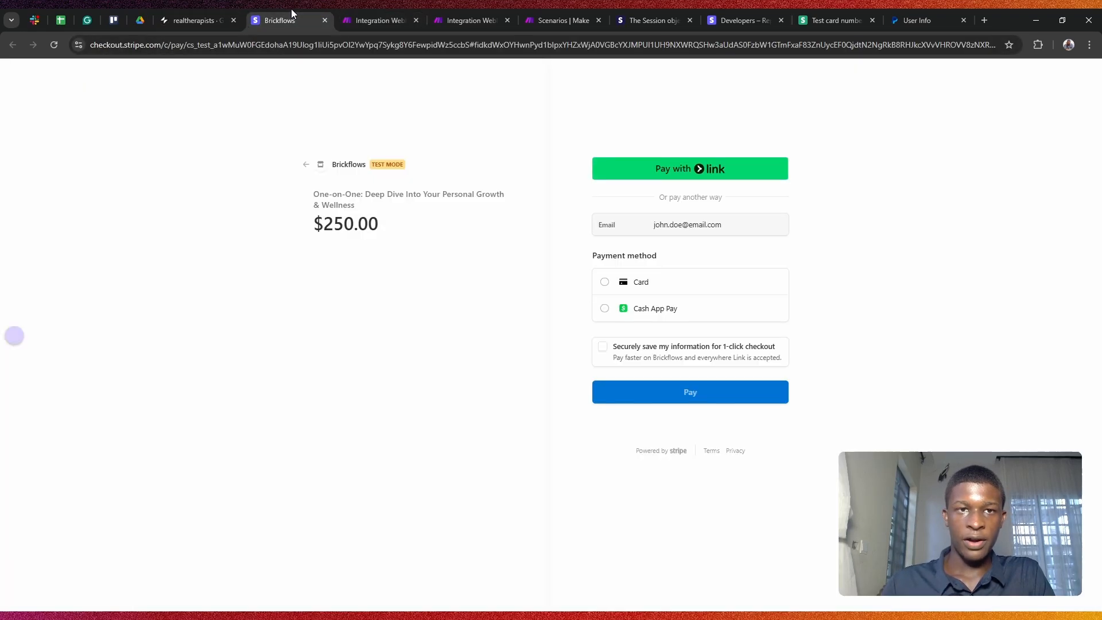
left_click(351, 13)
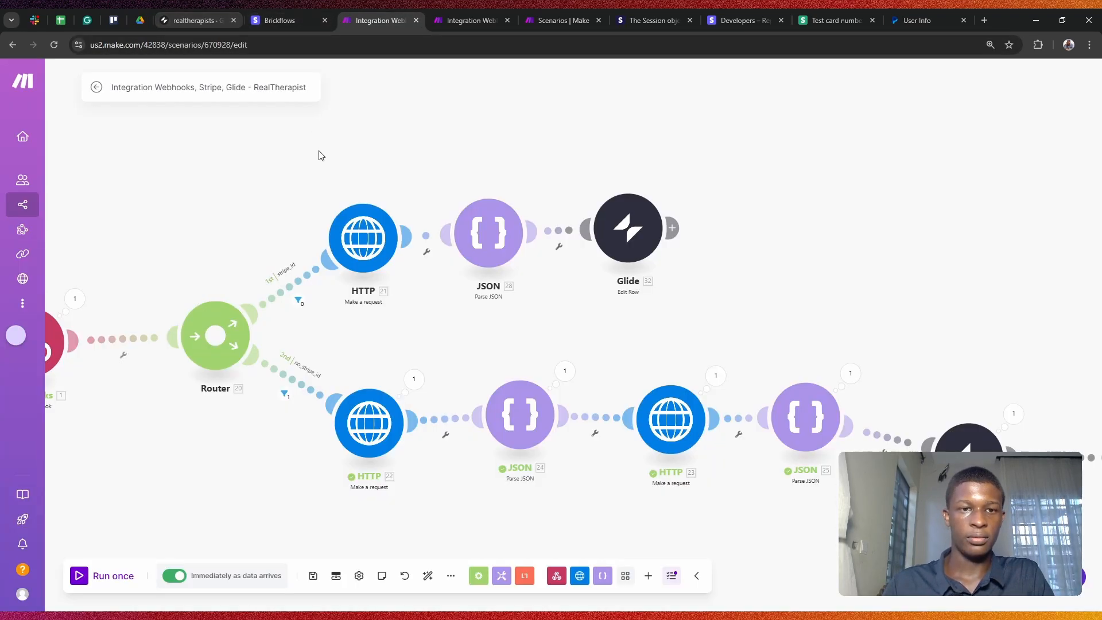
Step: Start Run once in Make and trigger it from Glide's Payment workflow
left_click(91, 577)
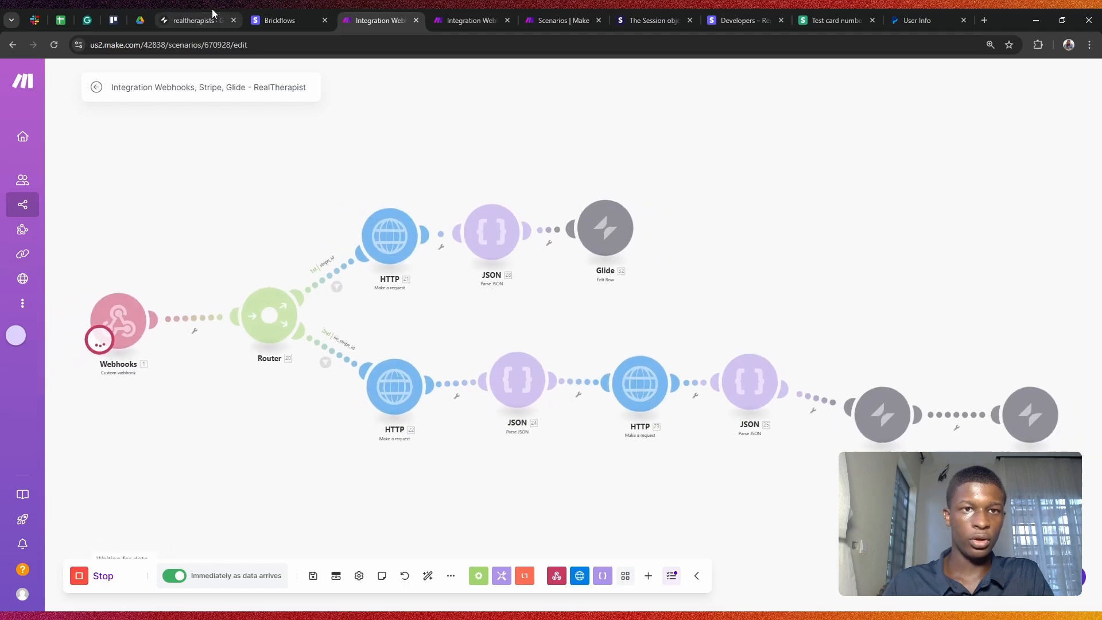
left_click(209, 9)
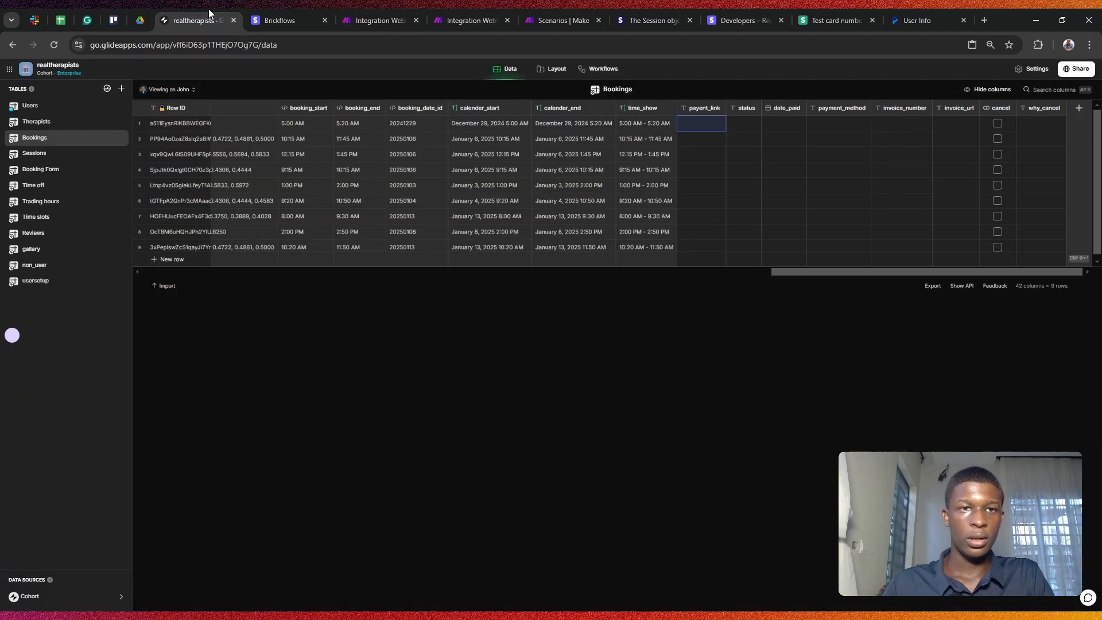
left_click(600, 69)
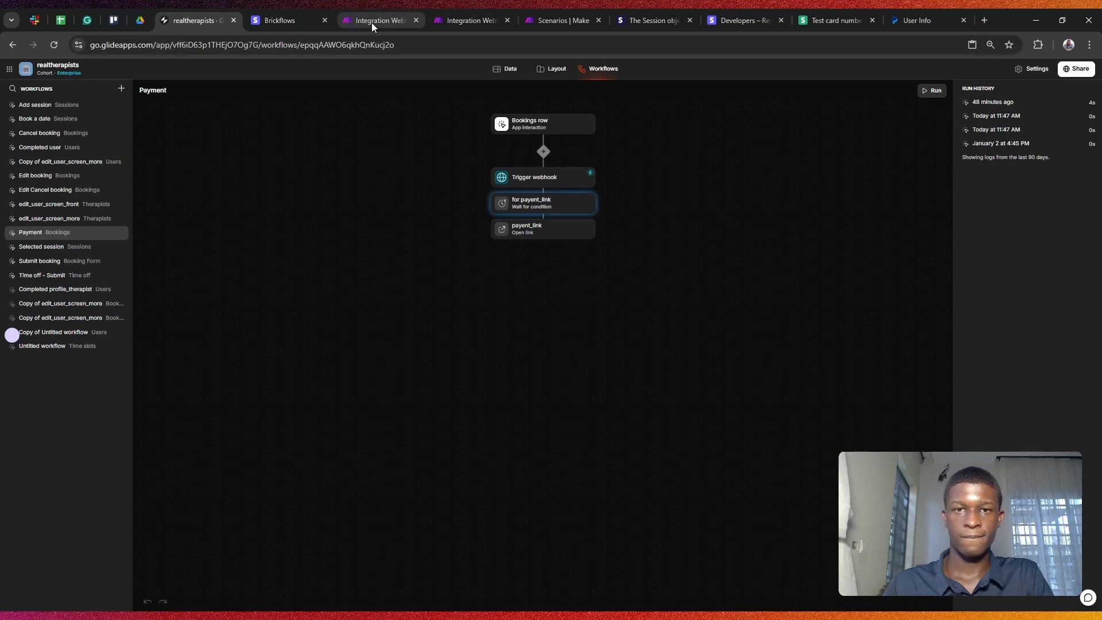
left_click(377, 9)
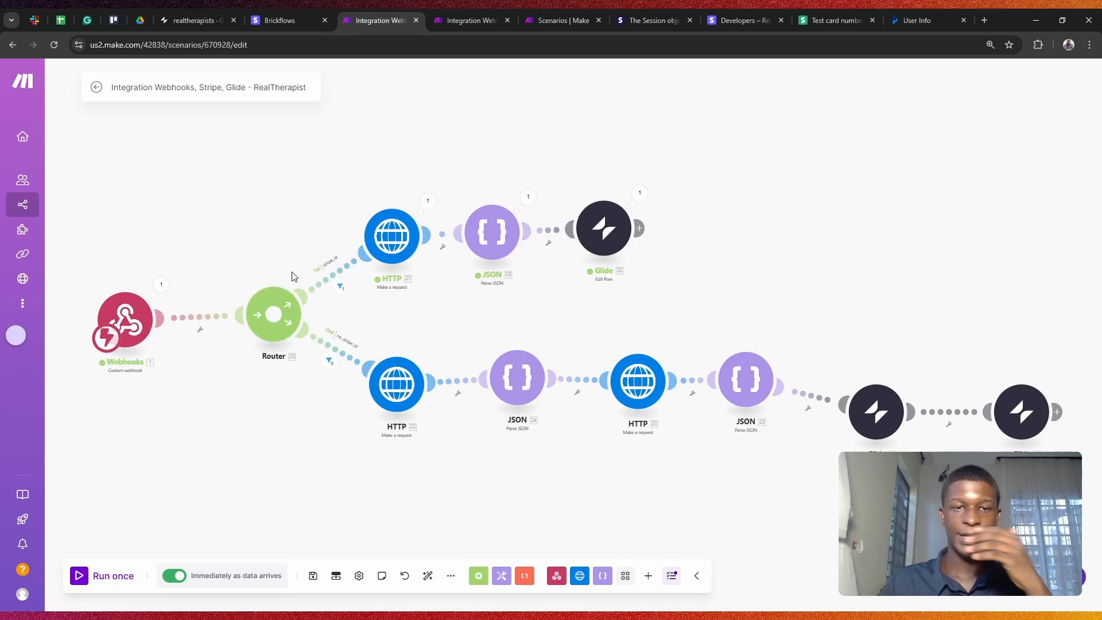
Step: Check the HTTP module's run output and the JSON module's parsed output from the run
scroll(419, 257, "up", 3)
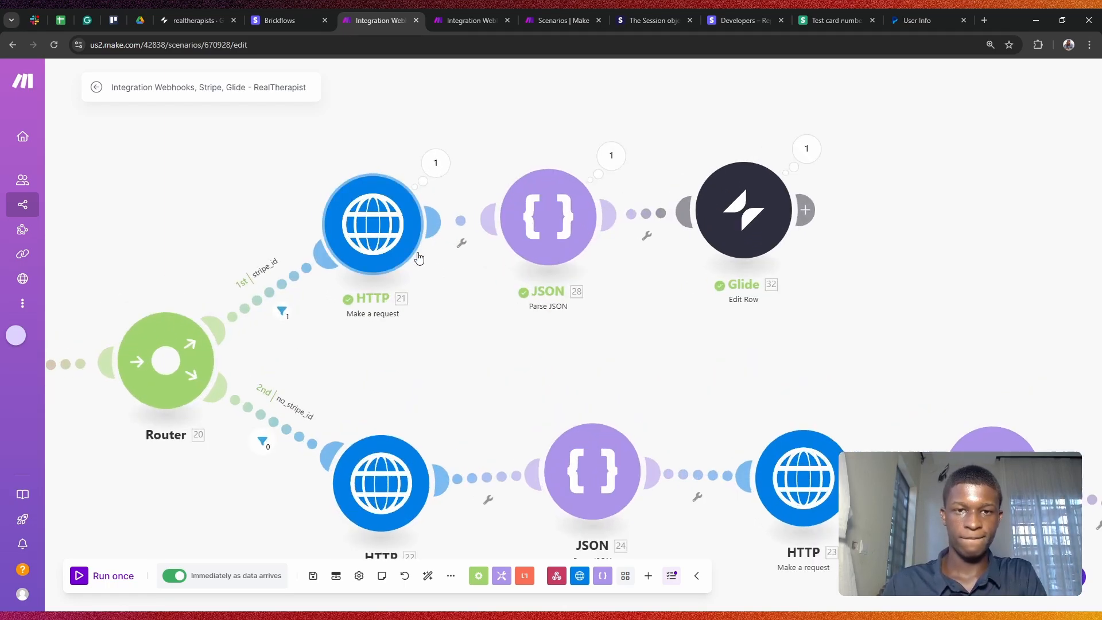
left_click(437, 166)
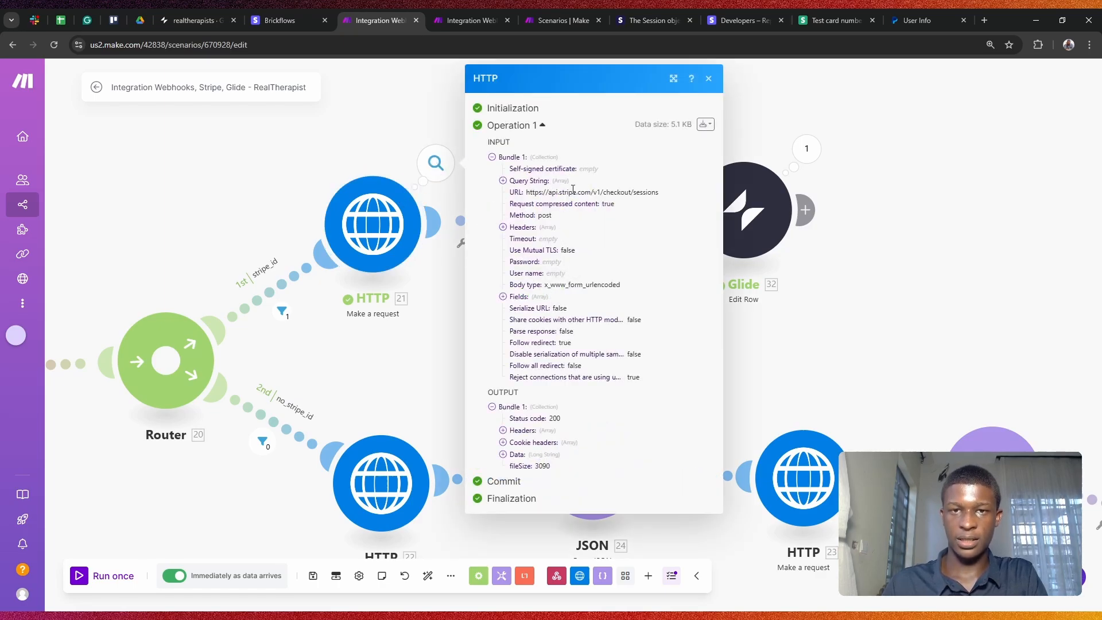
left_click(708, 79)
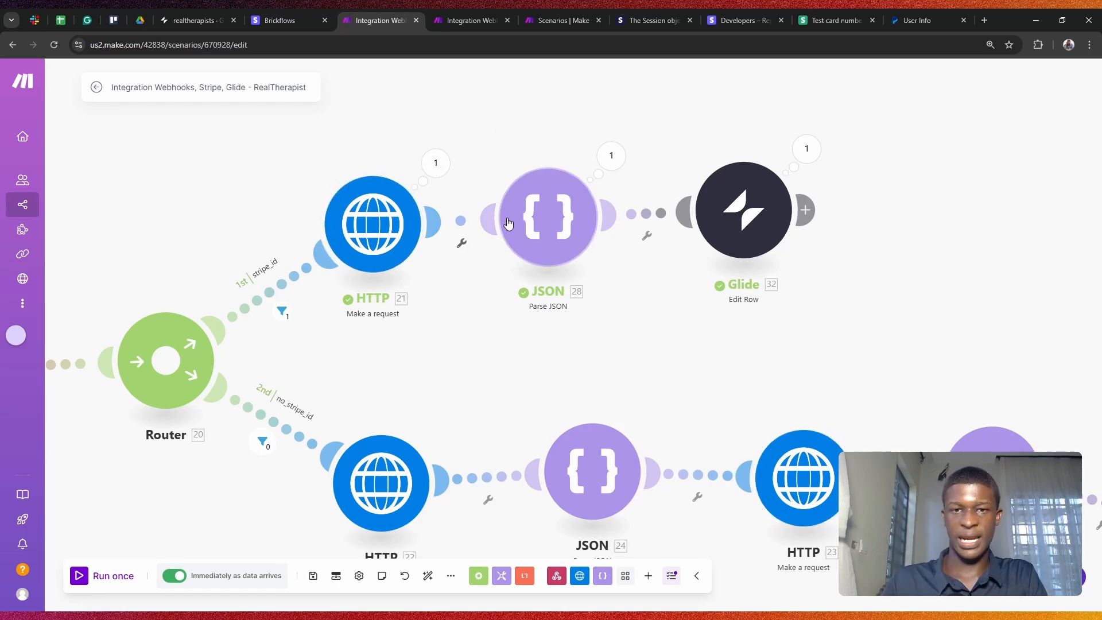
left_click(611, 156)
scroll(724, 241, "down", 5)
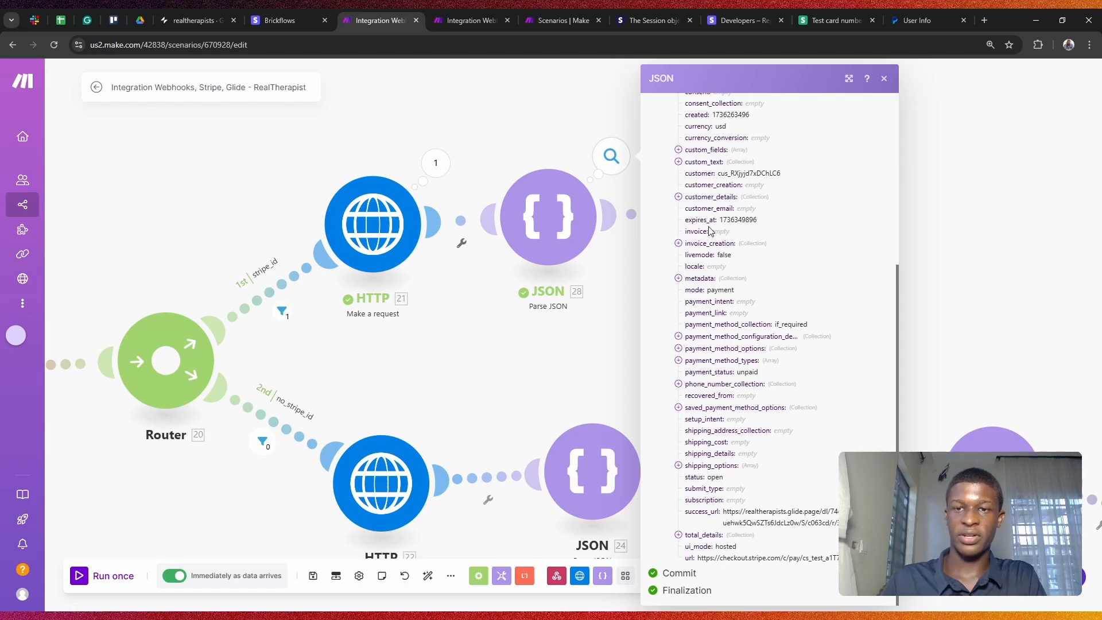
left_click(925, 245)
Step: Confirm Glide 32 maps JSON 28's url into payent_link, then close its settings
left_click(744, 214)
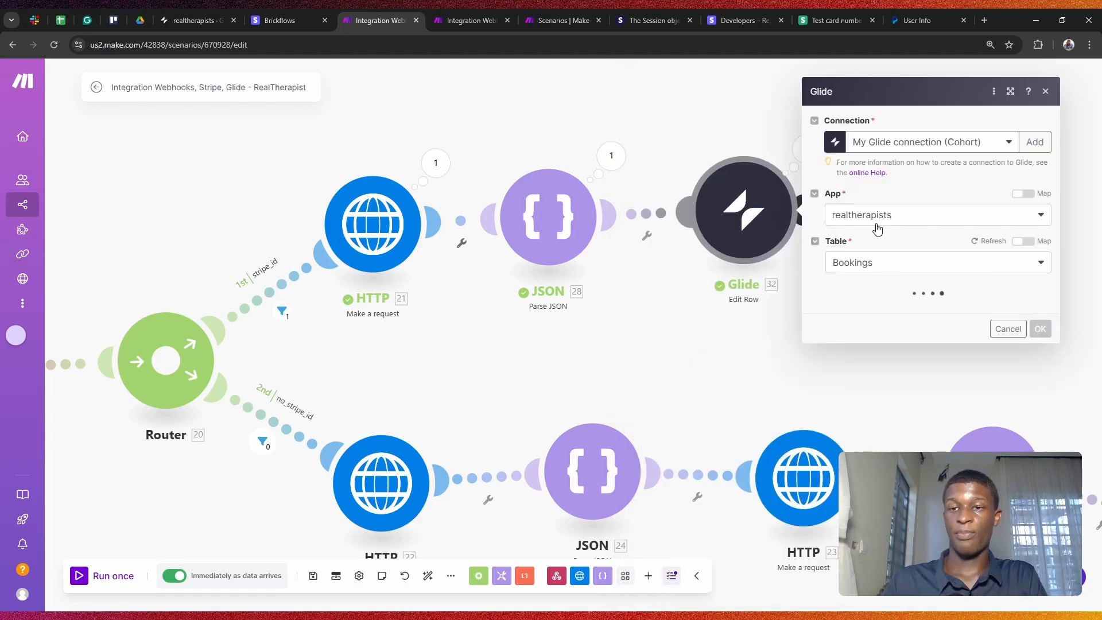
scroll(876, 227, "down", 10)
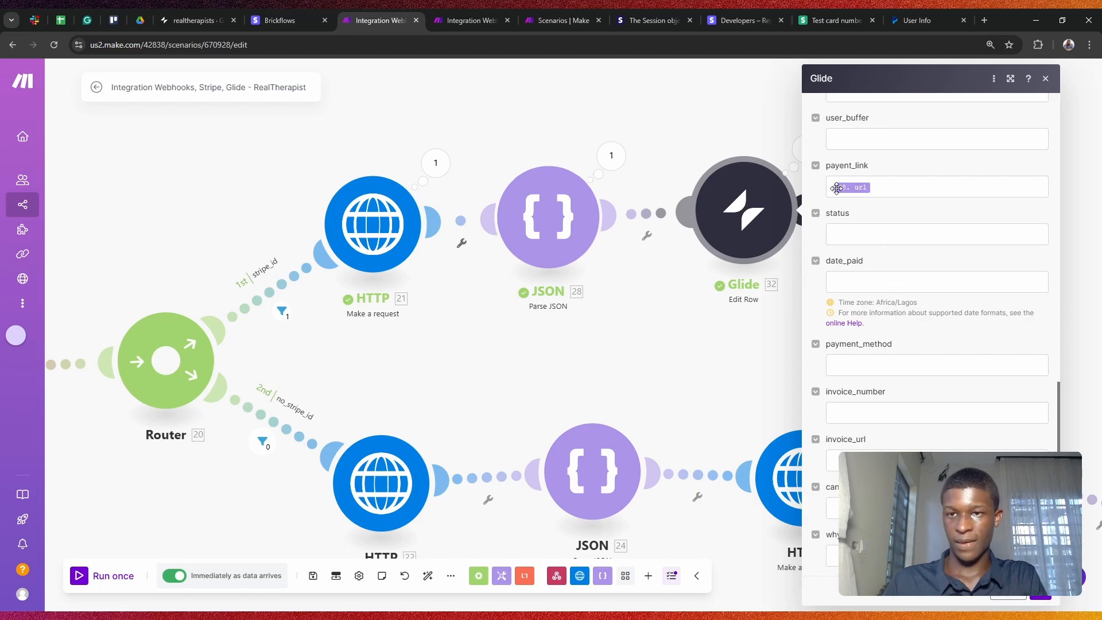
left_click(894, 188)
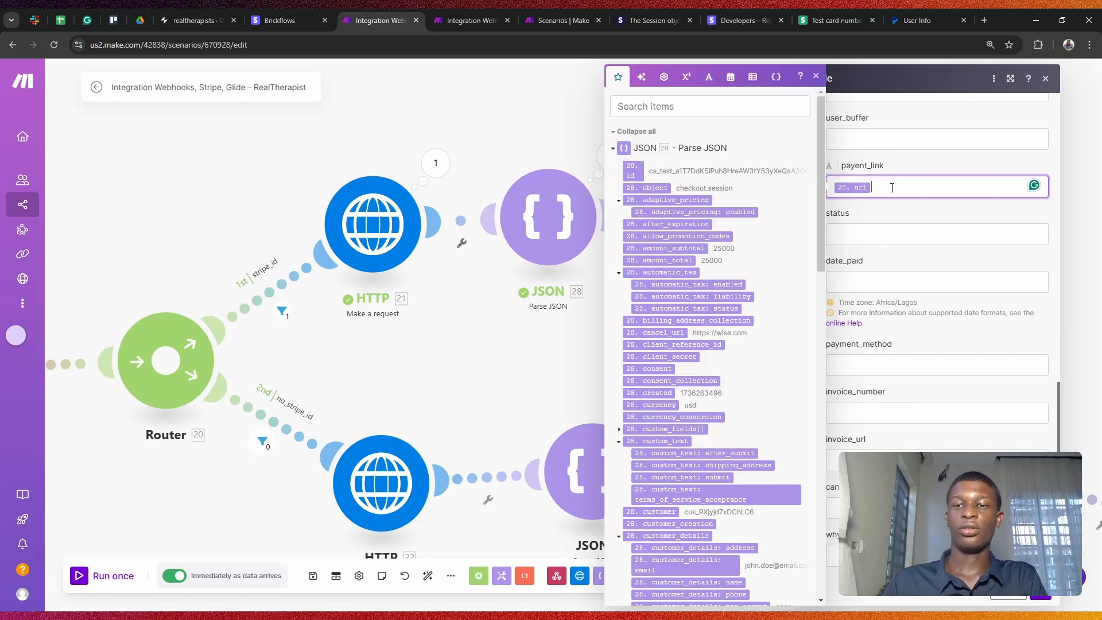
scroll(717, 287, "down", 6)
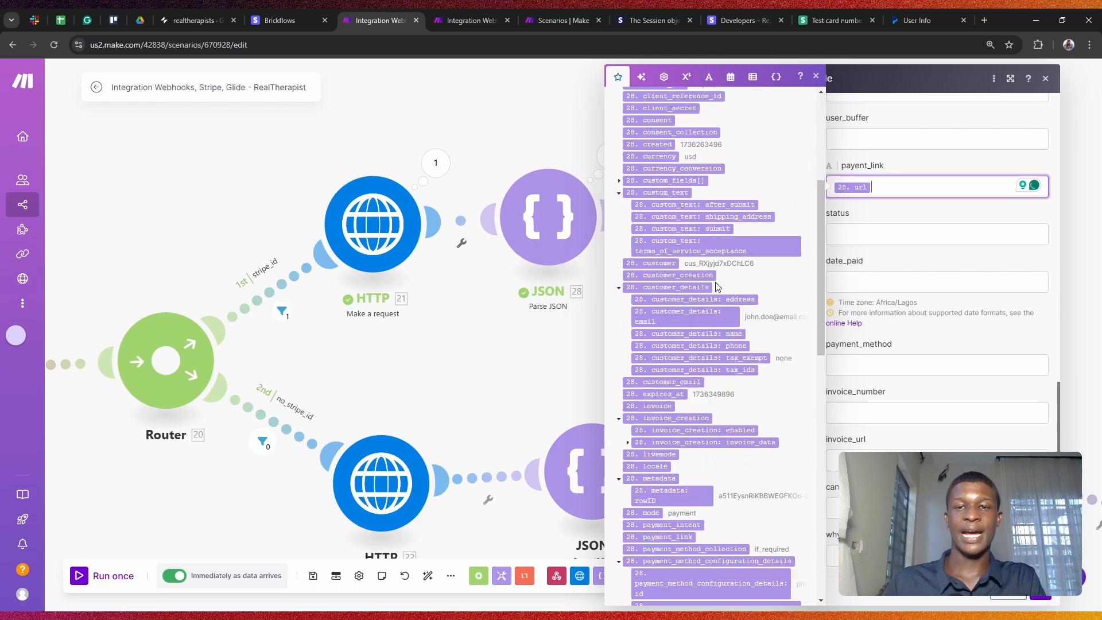
scroll(717, 287, "down", 10)
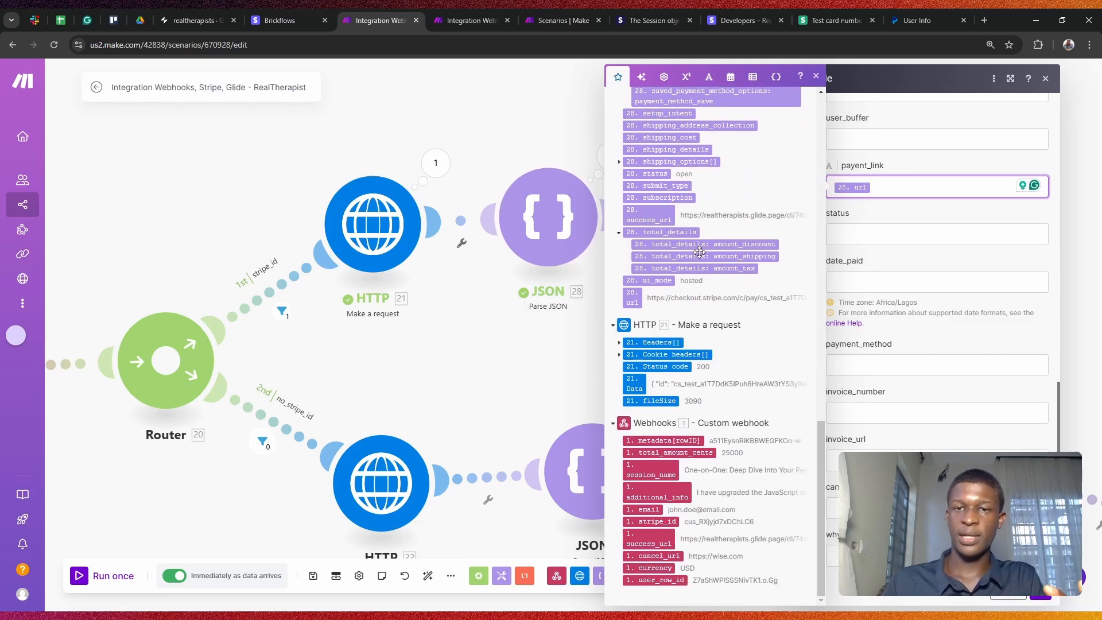
scroll(700, 250, "up", 16)
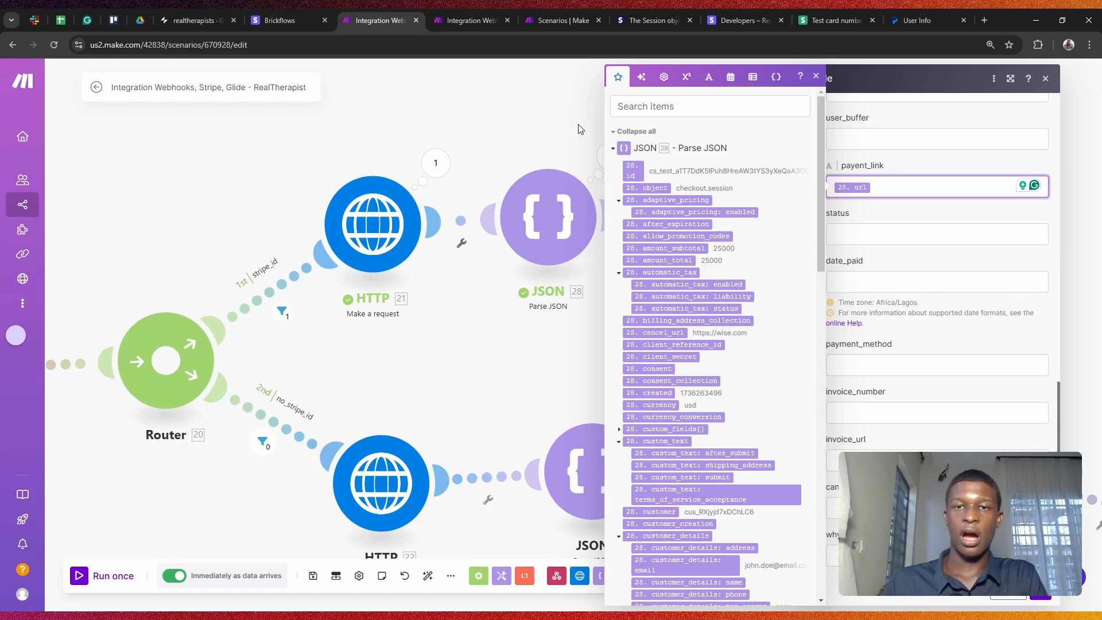
left_click(551, 119)
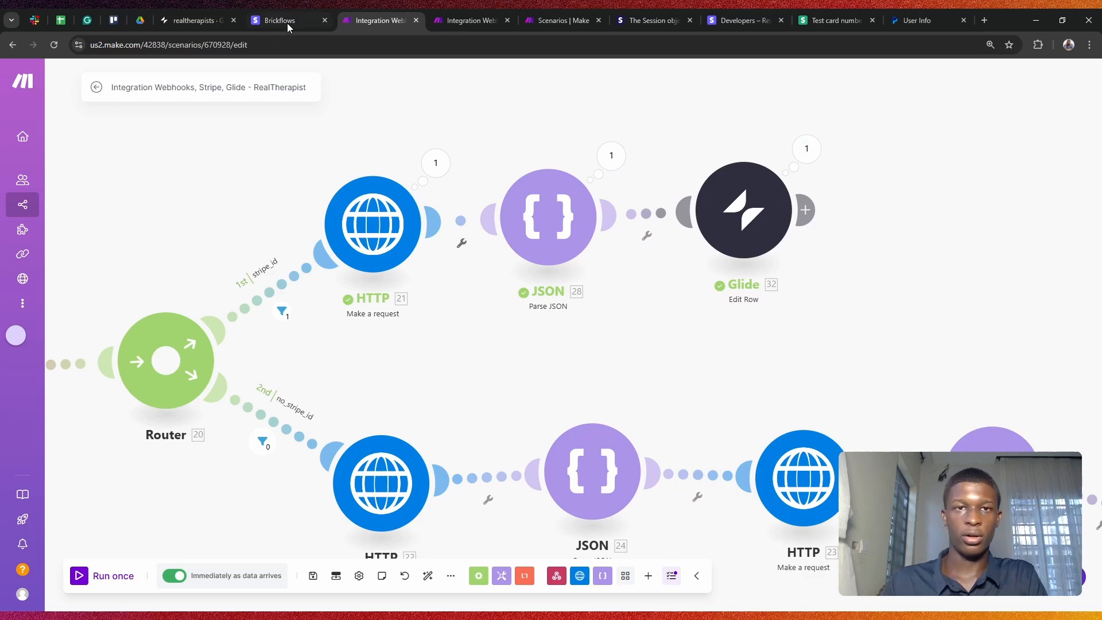
Step: Close the Stripe test checkout tab, zoom out the canvas, and go back to Glide
left_click(292, 9)
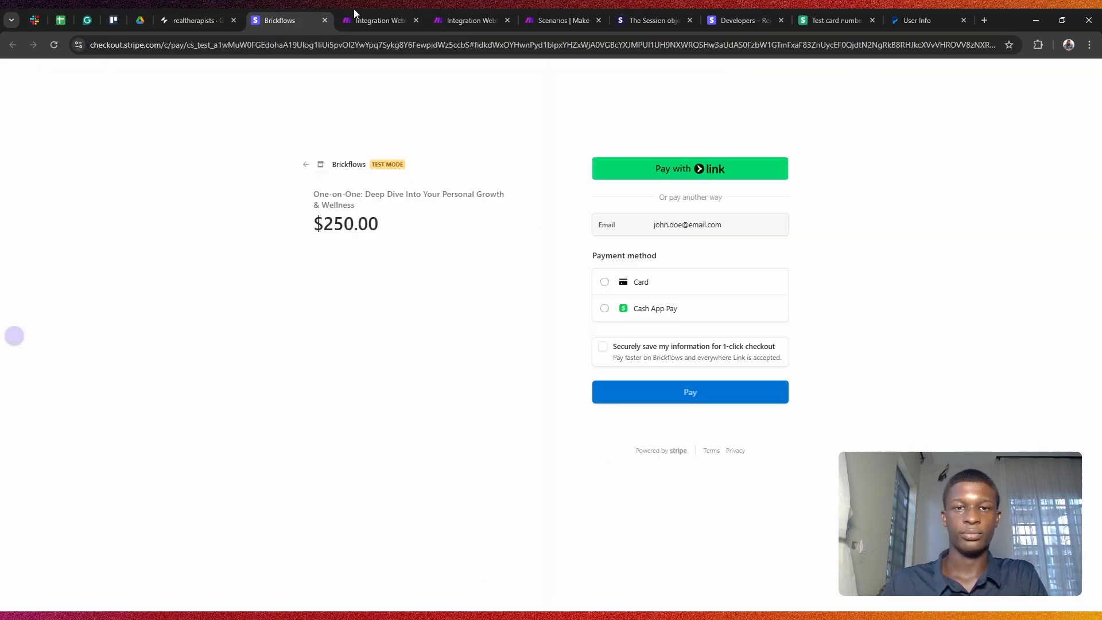
left_click(325, 21)
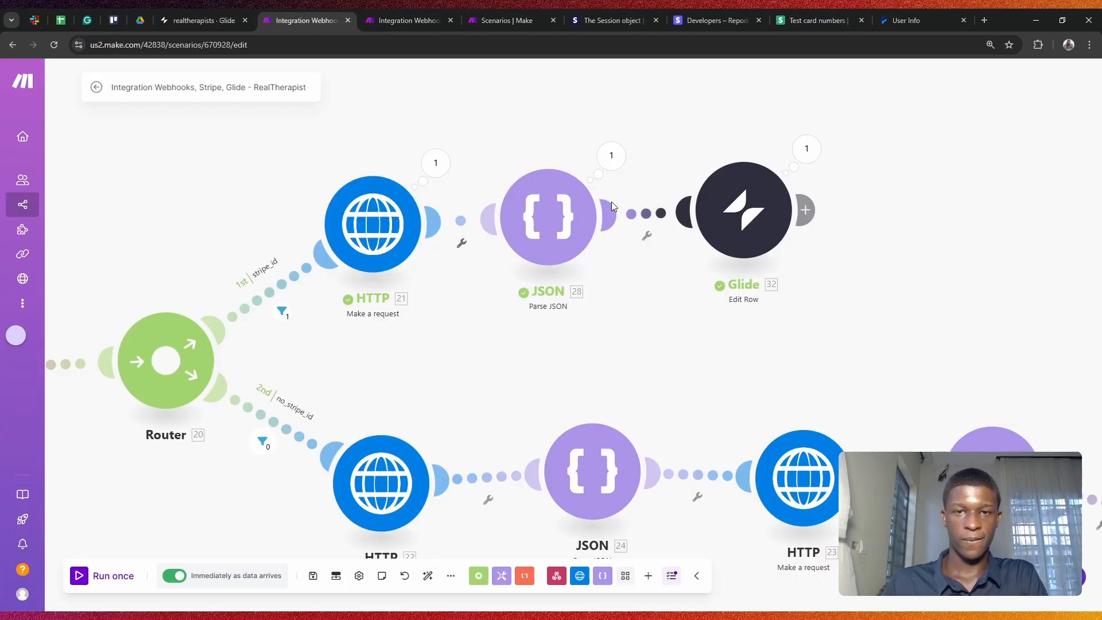
scroll(611, 201, "down", 3)
scroll(679, 300, "down", 2)
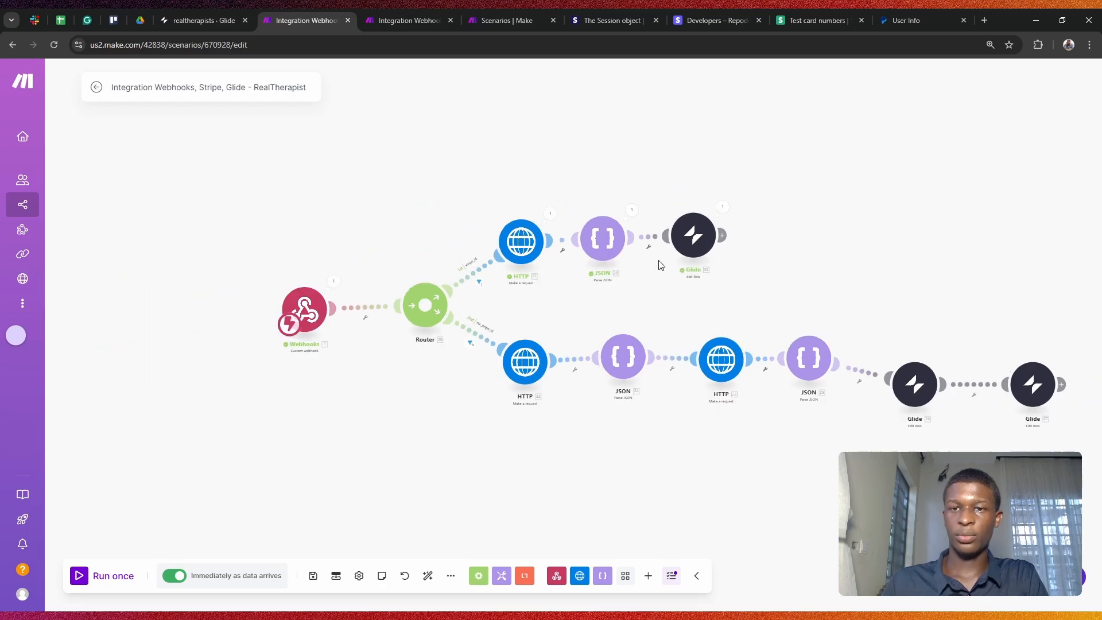
left_click(180, 9)
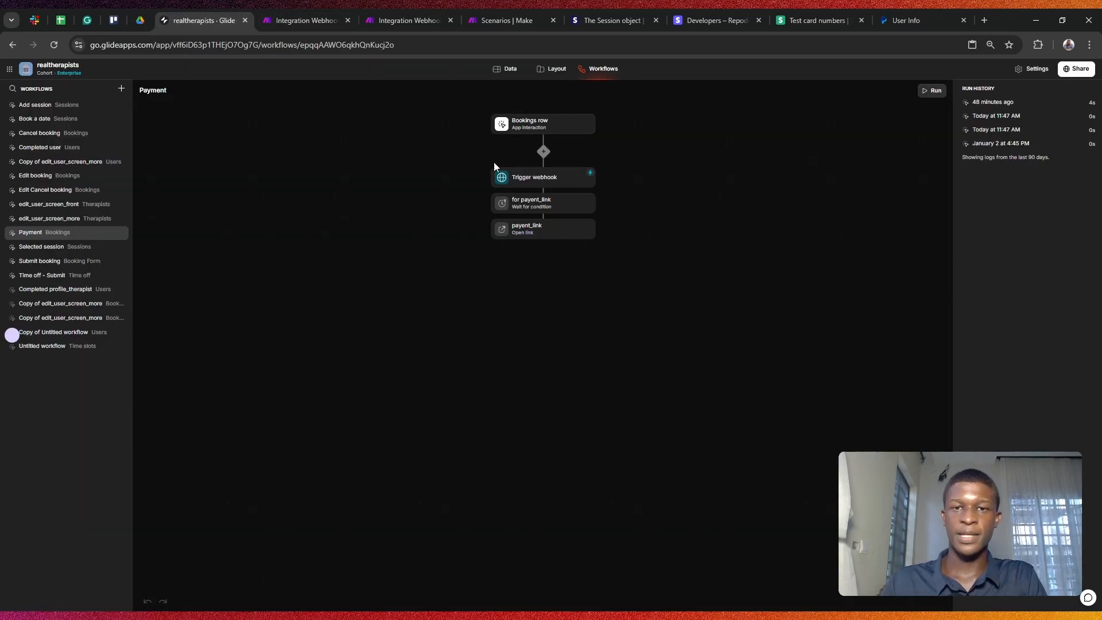
Step: Review the Payment workflow's Trigger webhook, wait-for-payent_link and open-link steps, then open the wait step's options
left_click(561, 182)
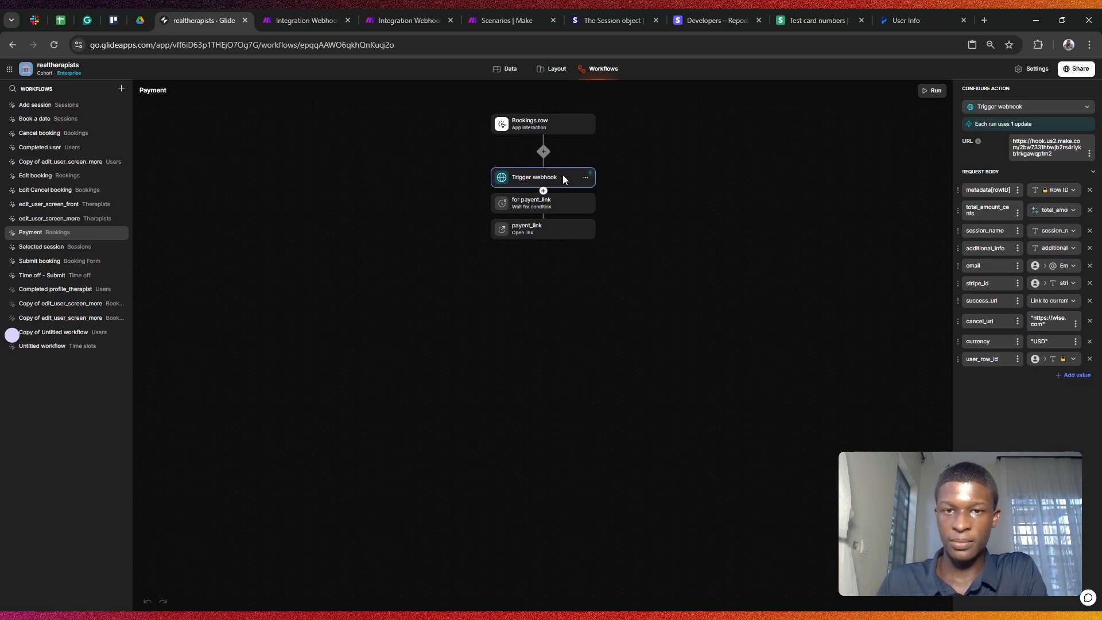
left_click(272, 11)
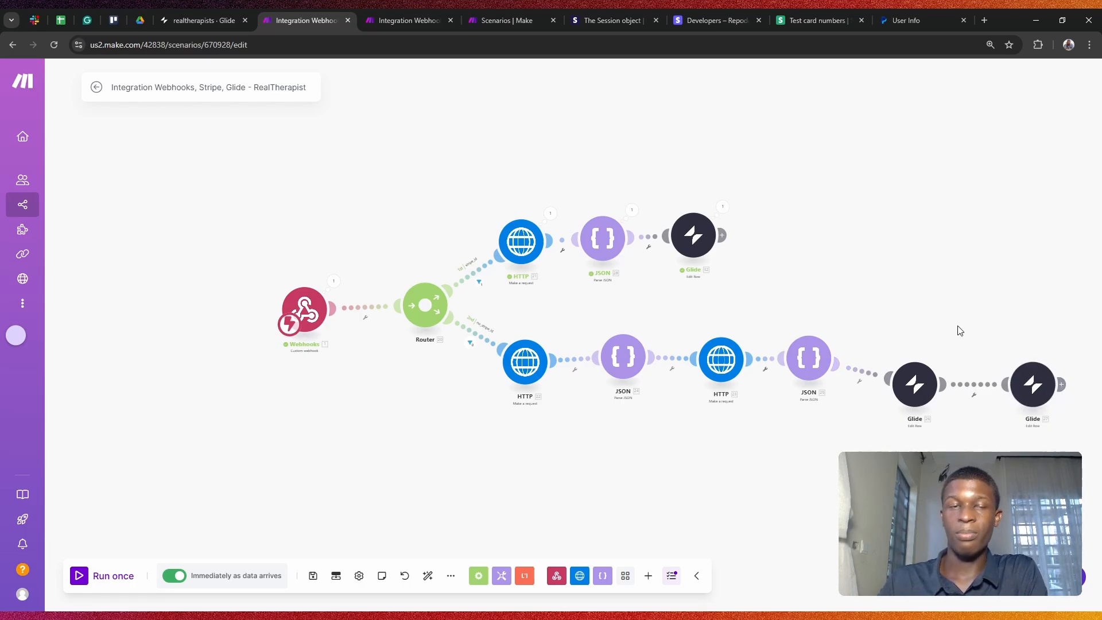
left_click(212, 19)
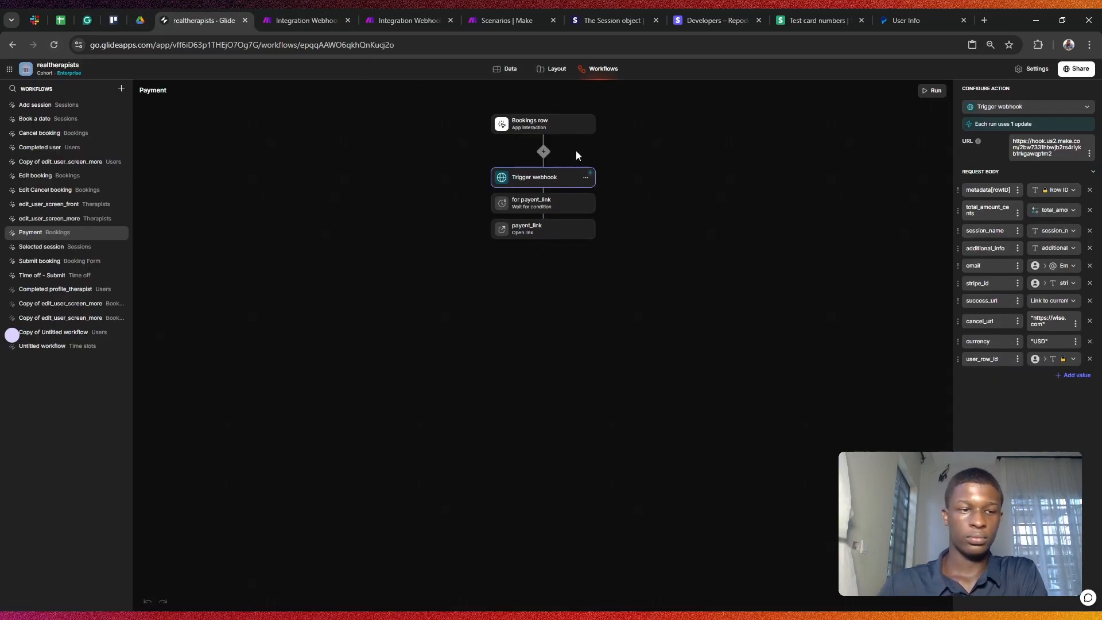
left_click(561, 206)
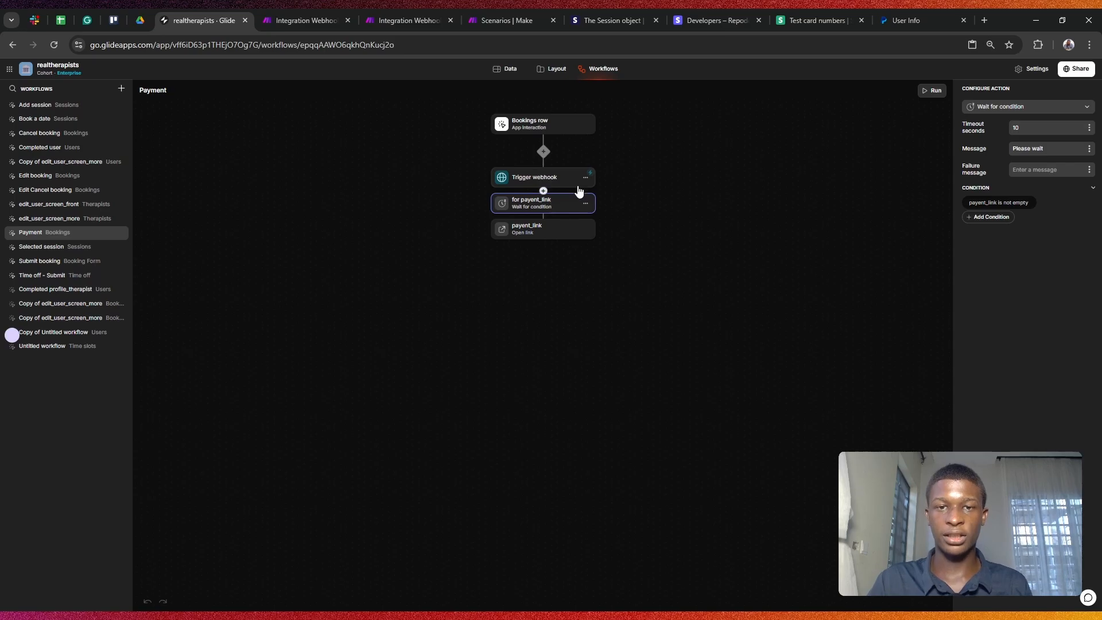
left_click(558, 233)
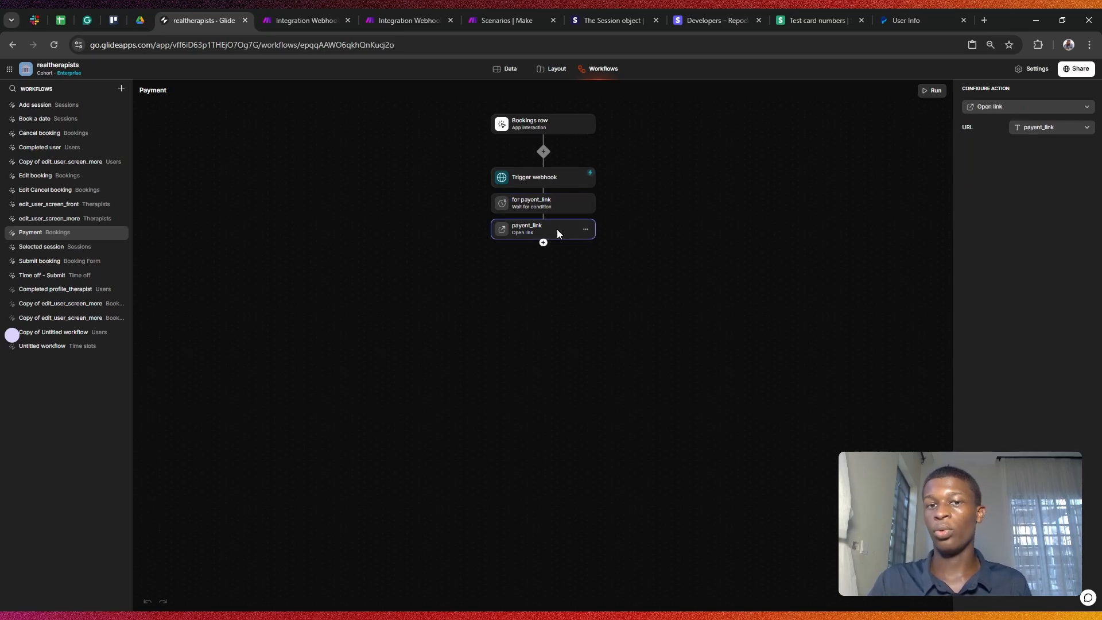
left_click(554, 179)
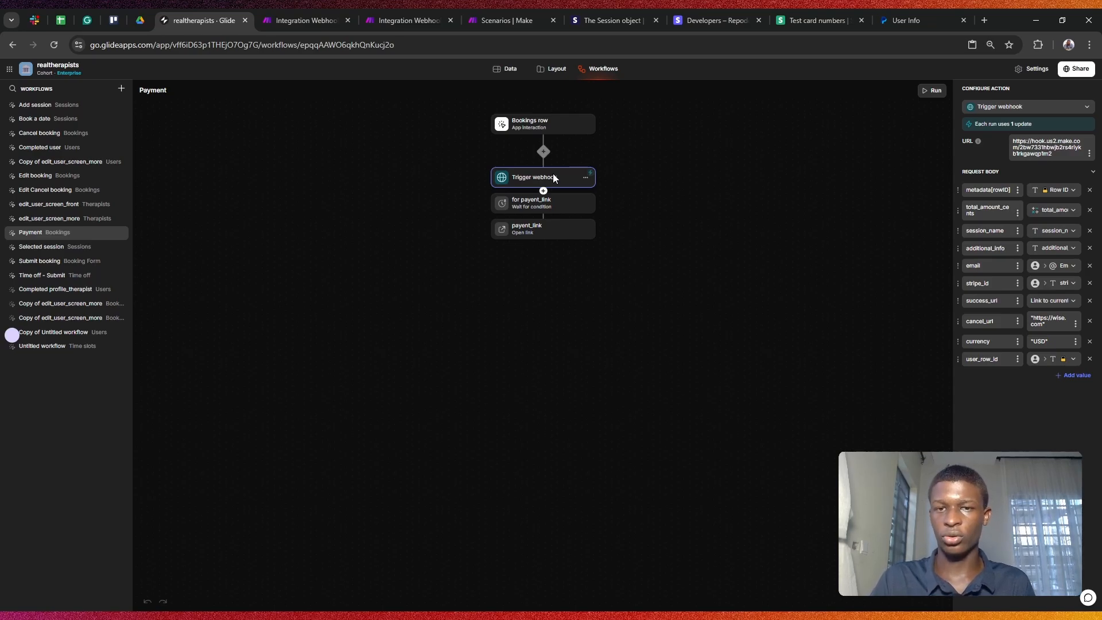
left_click(306, 11)
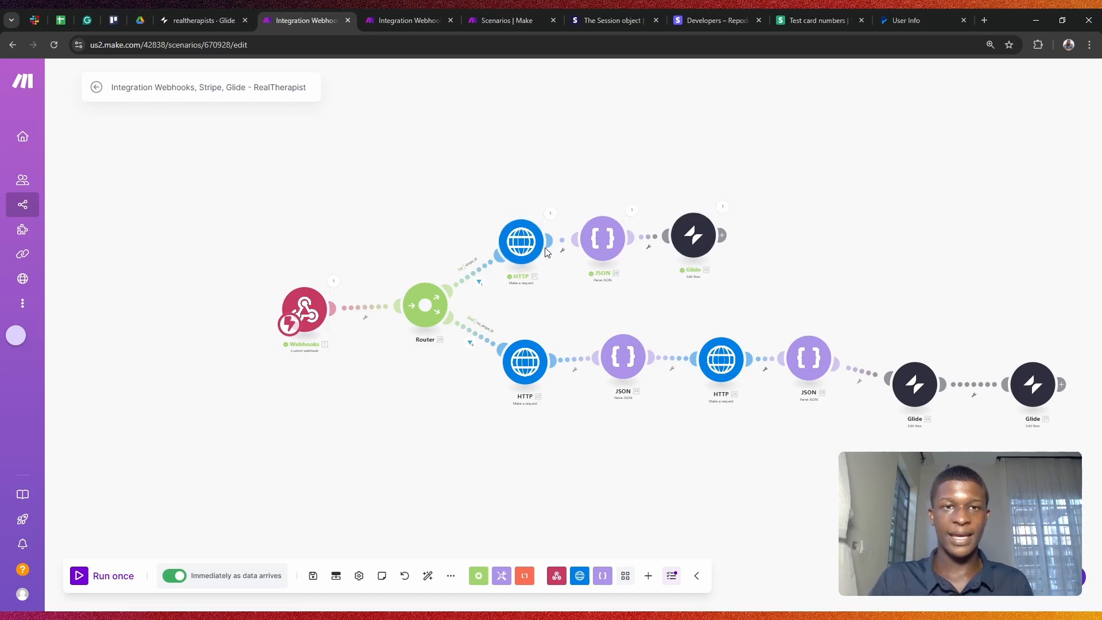
left_click(209, 17)
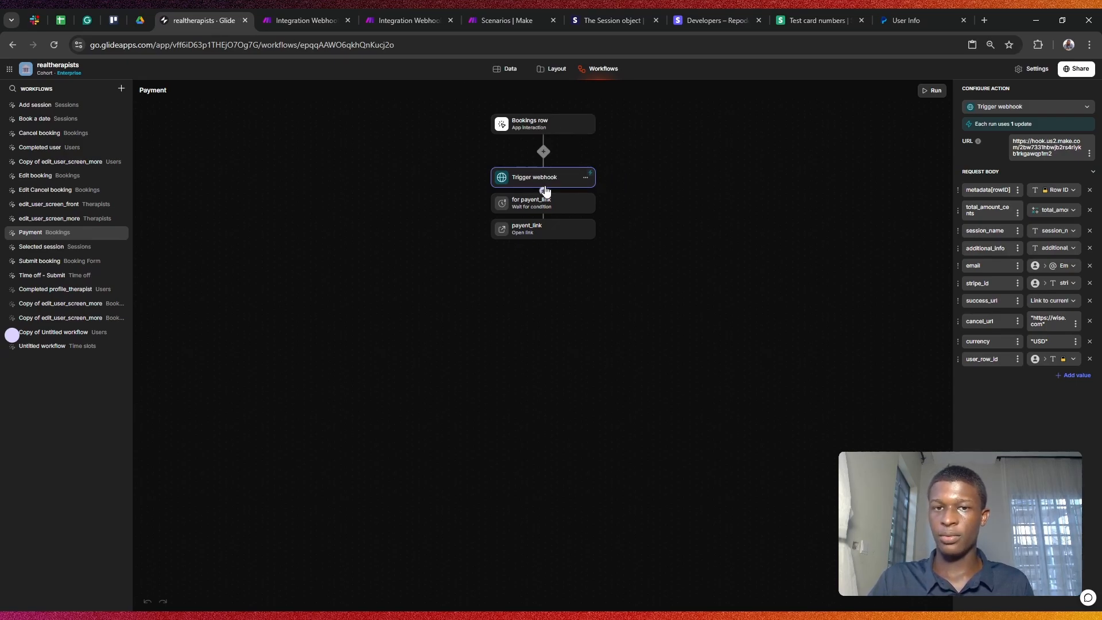
left_click(586, 203)
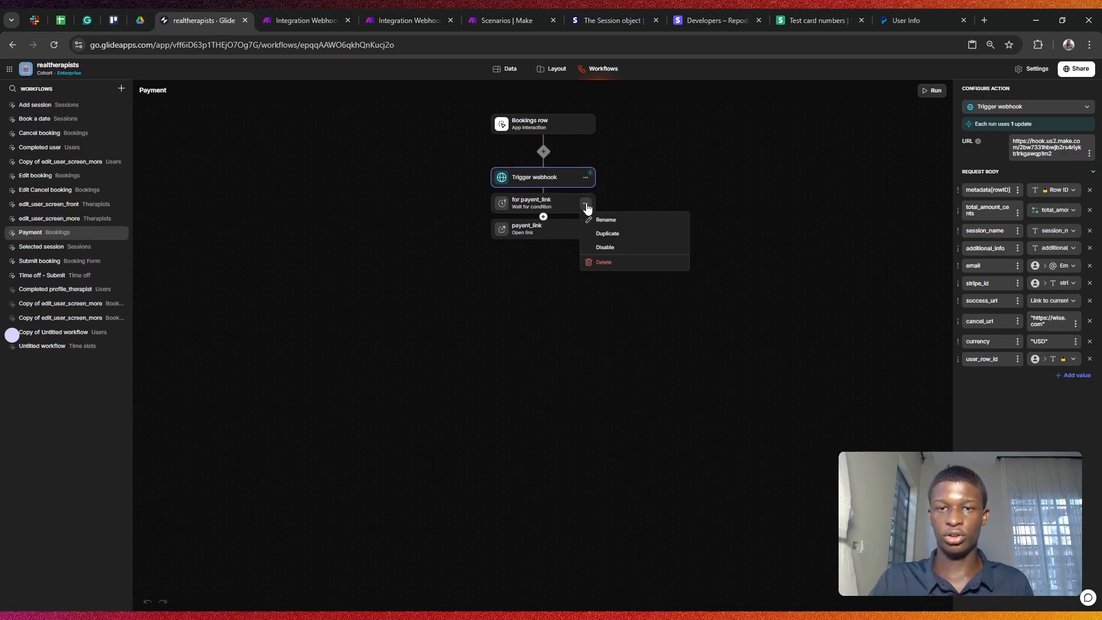
Step: Disable the wait-for-payent_link step and check the Bookings table's payent_link cells
left_click(605, 247)
left_click(504, 69)
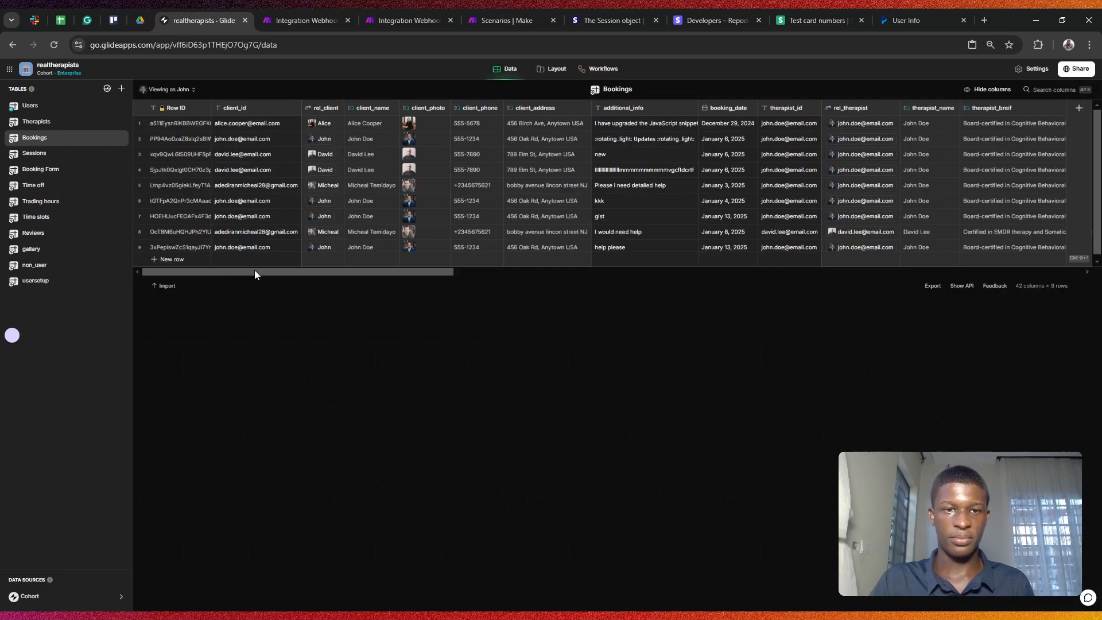
left_click_drag(255, 274, 930, 278)
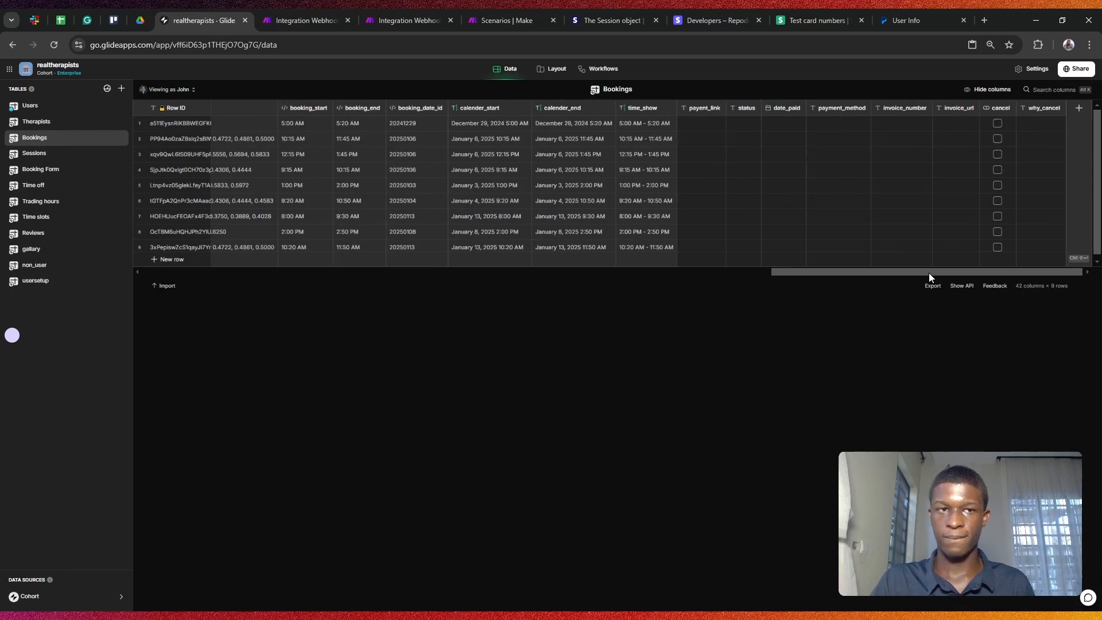
left_click(722, 160)
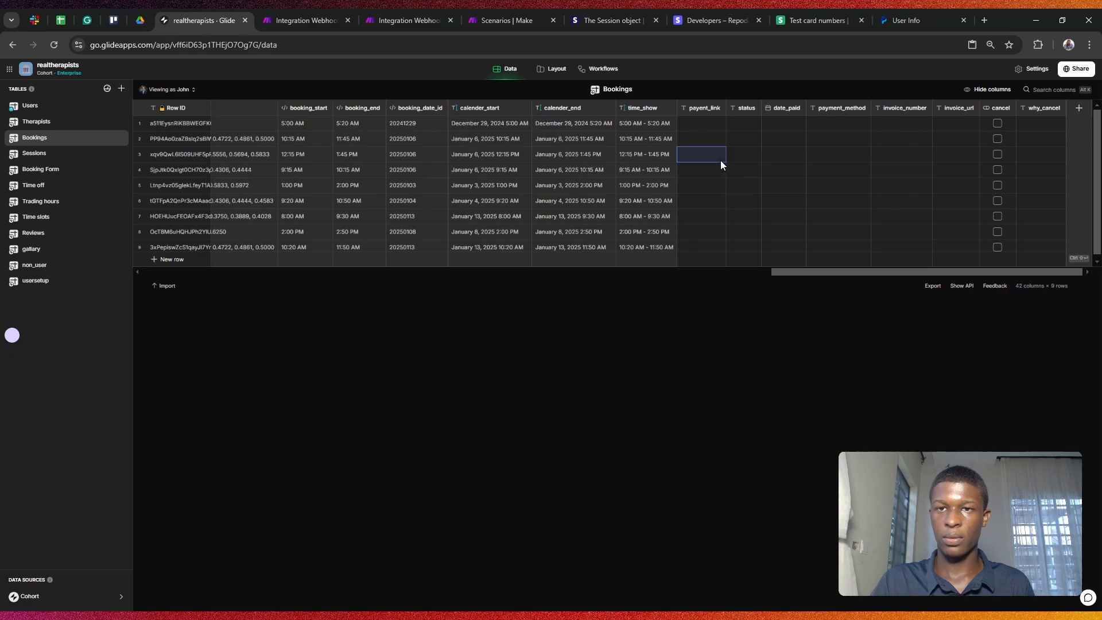
left_click(566, 165)
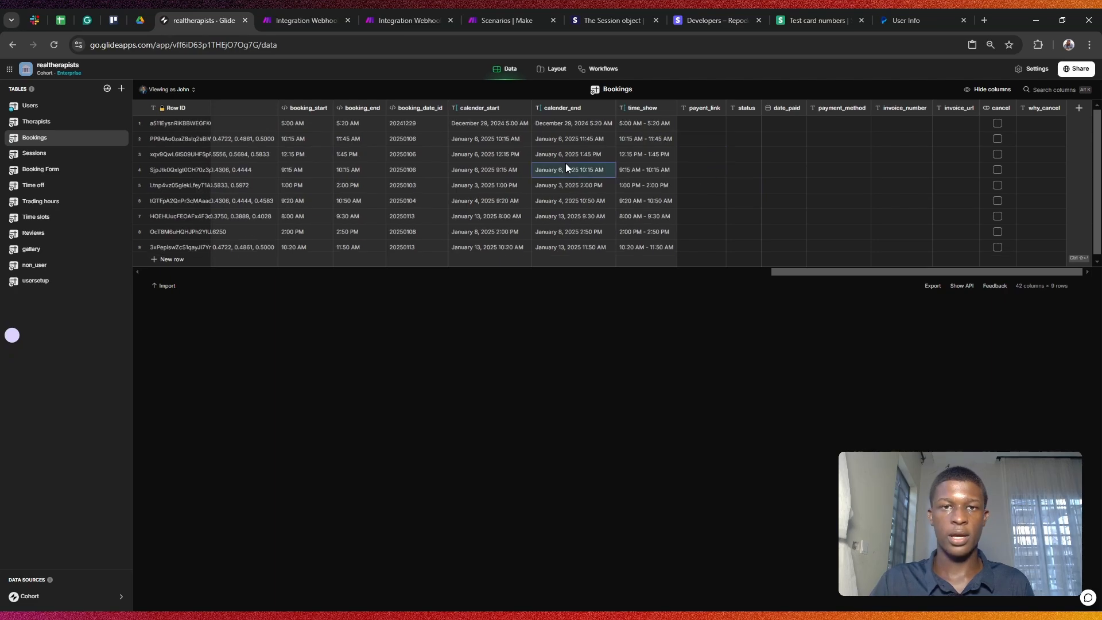
Step: Review the open-link step and the now-disabled wait step in the Payment workflow
left_click(603, 69)
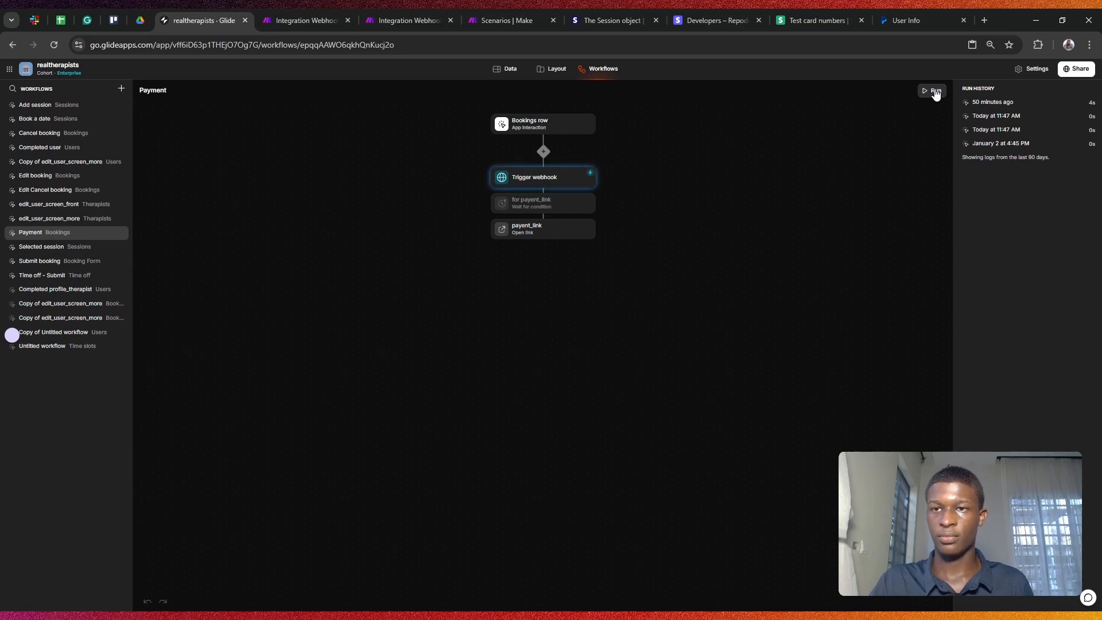
left_click(558, 227)
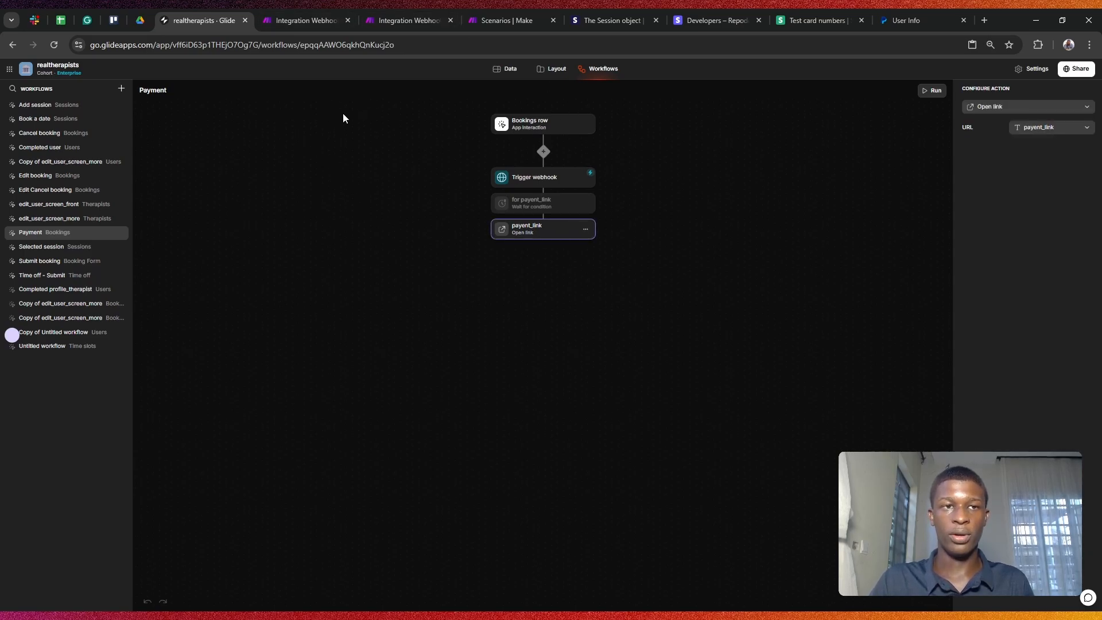
left_click(545, 205)
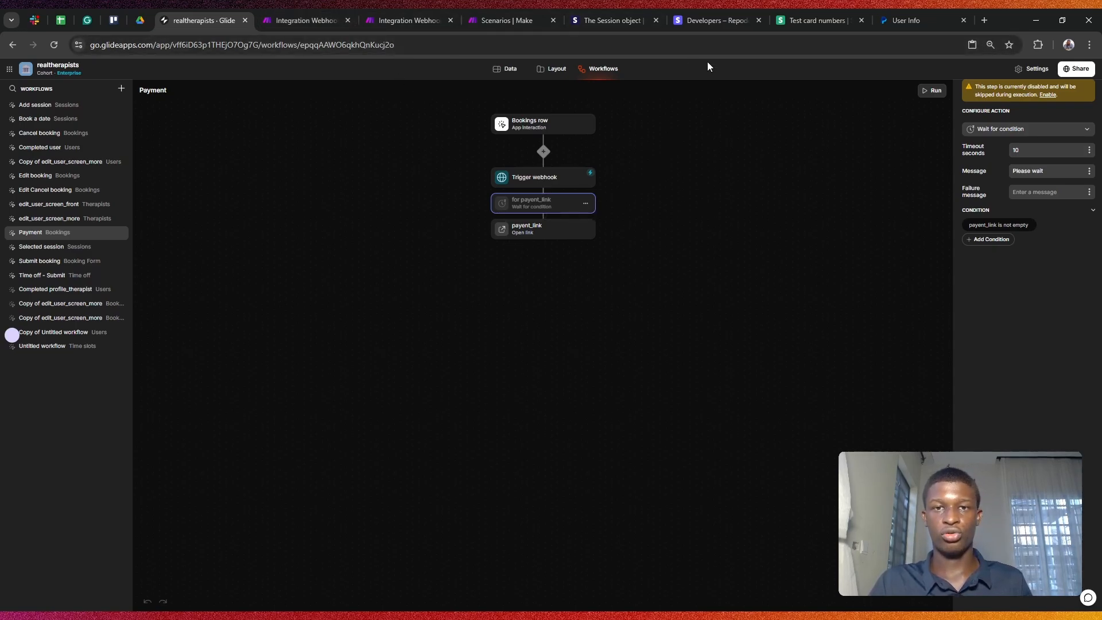
left_click(572, 230)
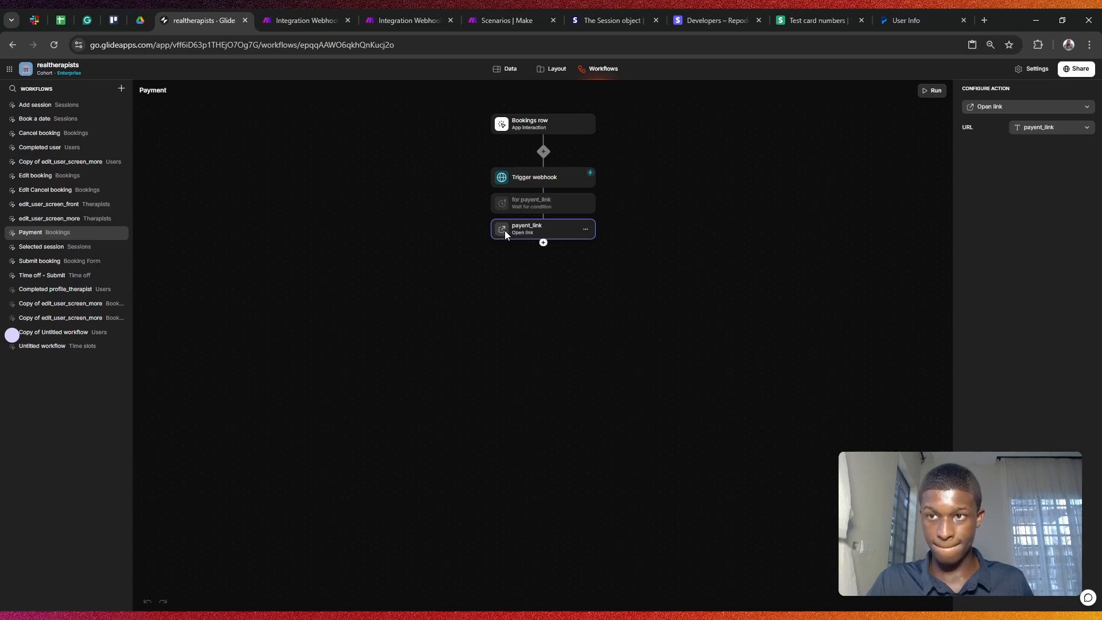
left_click(517, 204)
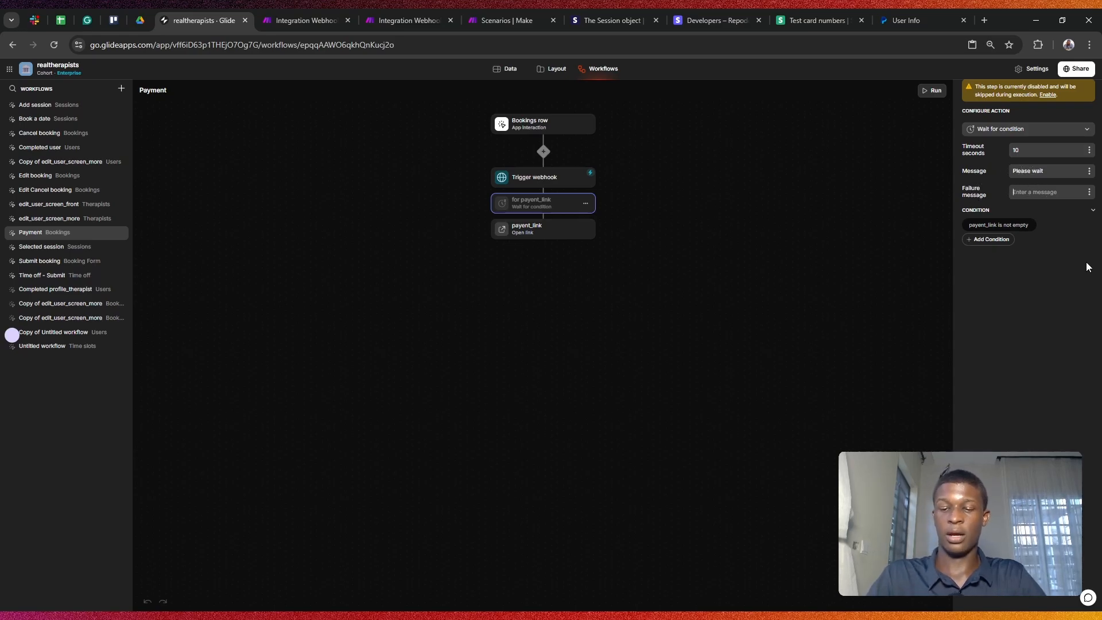
Step: Enter 'Please try again in an hour' as the wait-for-condition step's failure message
type("Pleas")
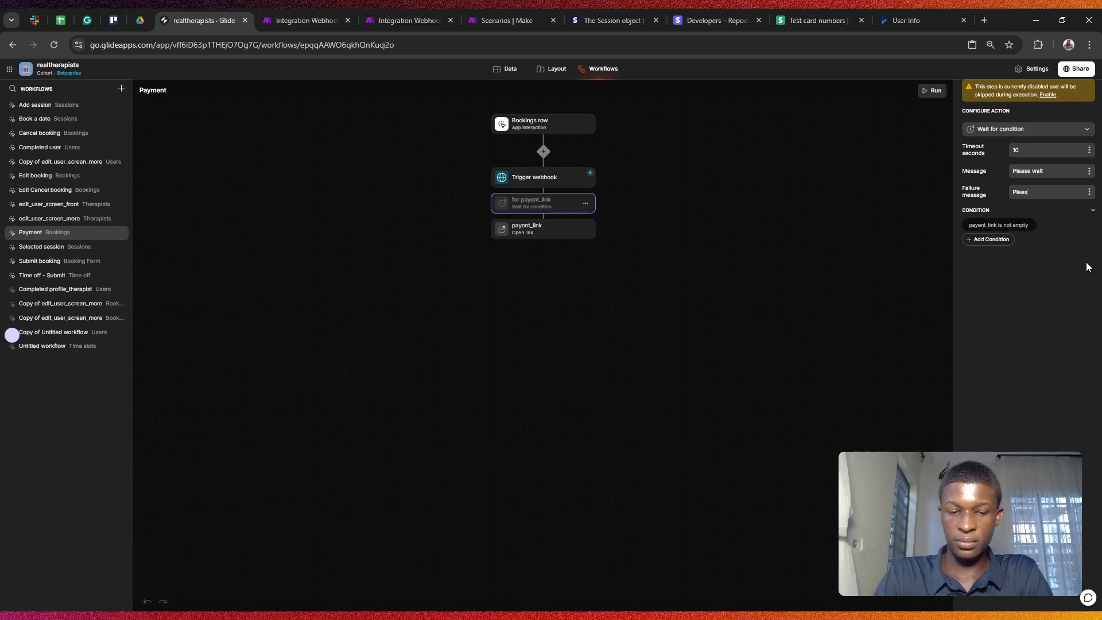
type("e try aga")
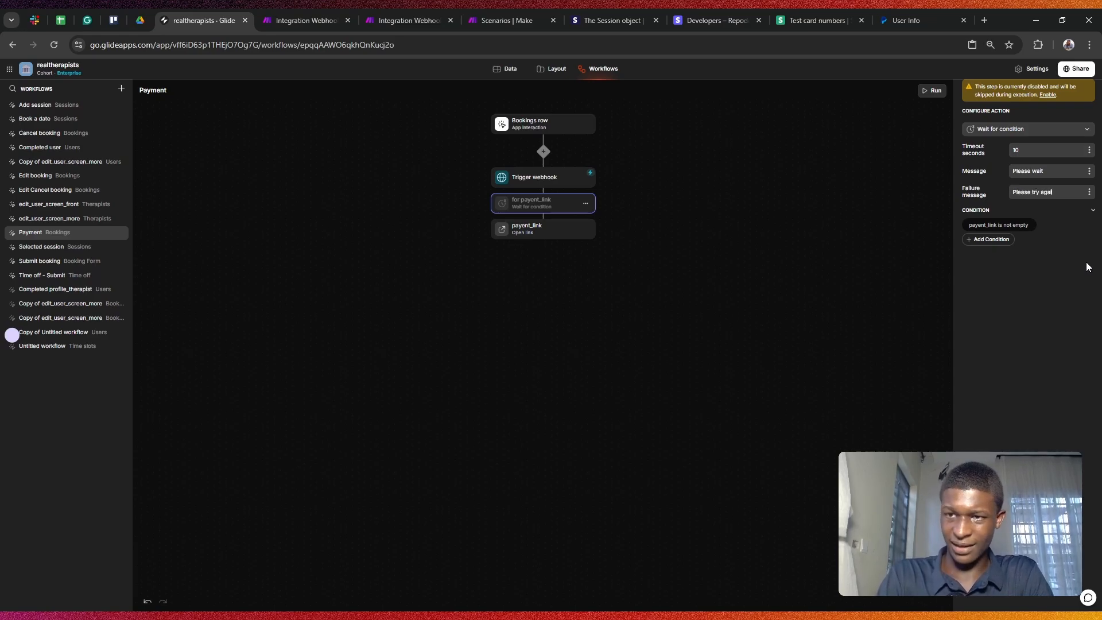
type("in in ")
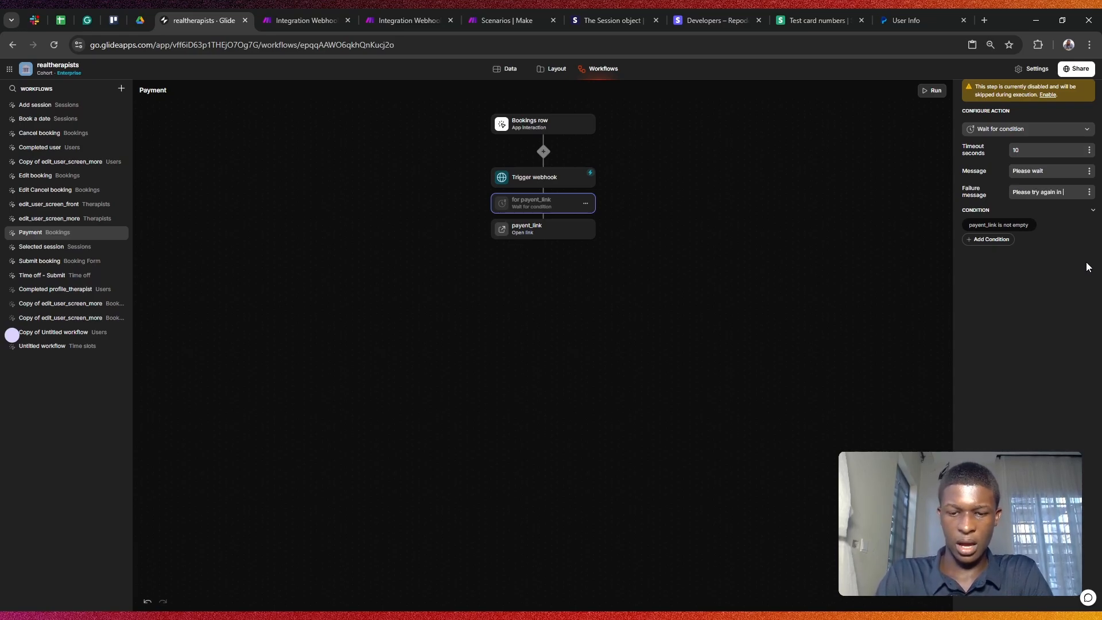
type("an hour")
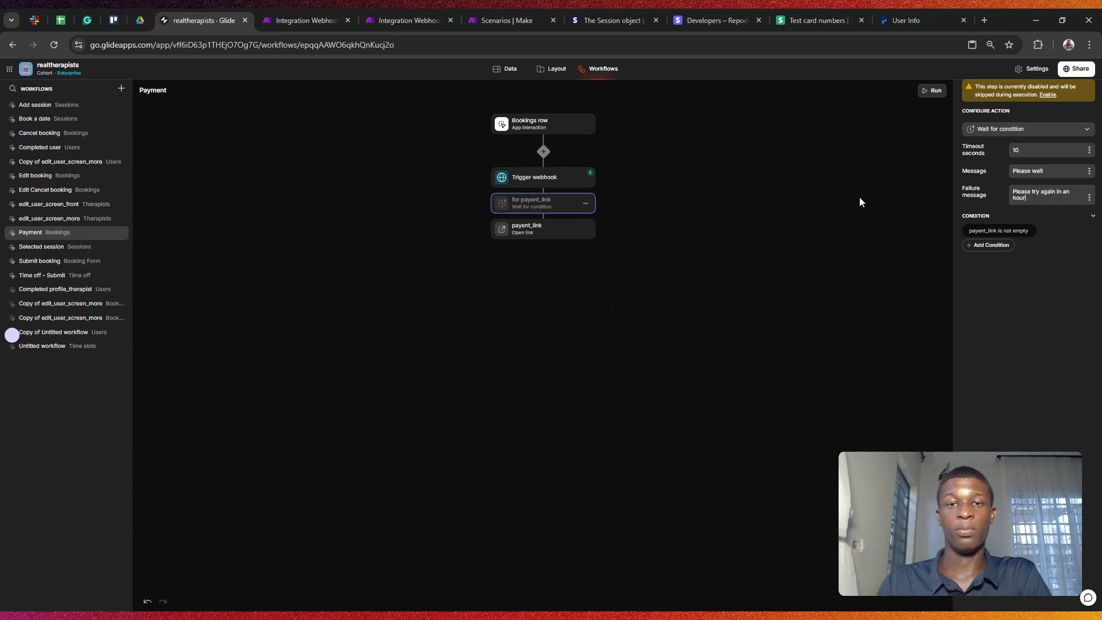
left_click(574, 181)
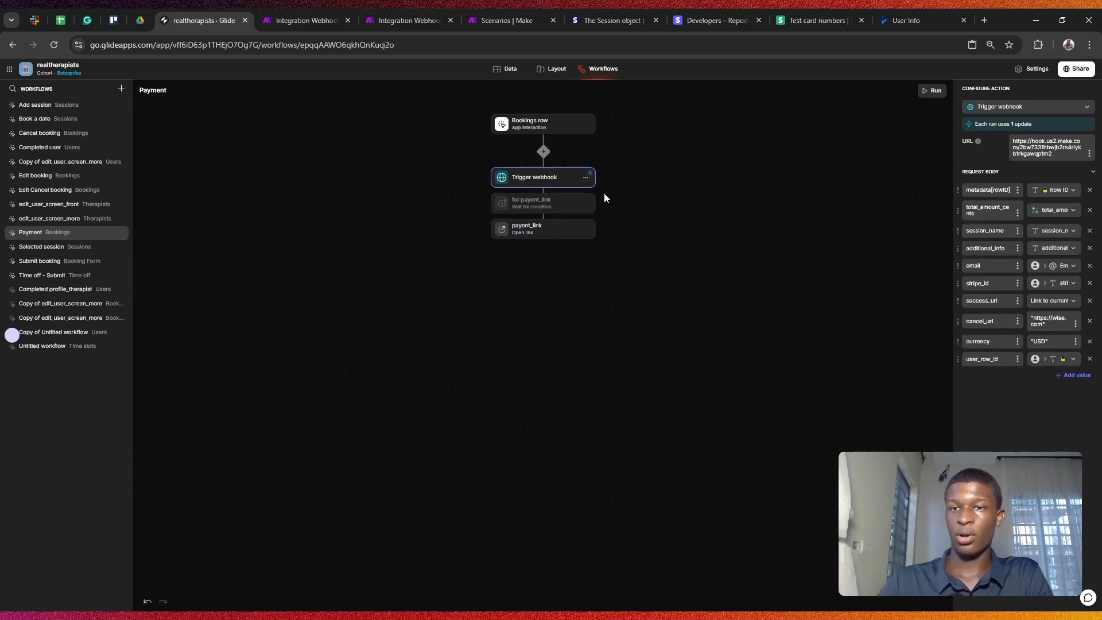
left_click(557, 206)
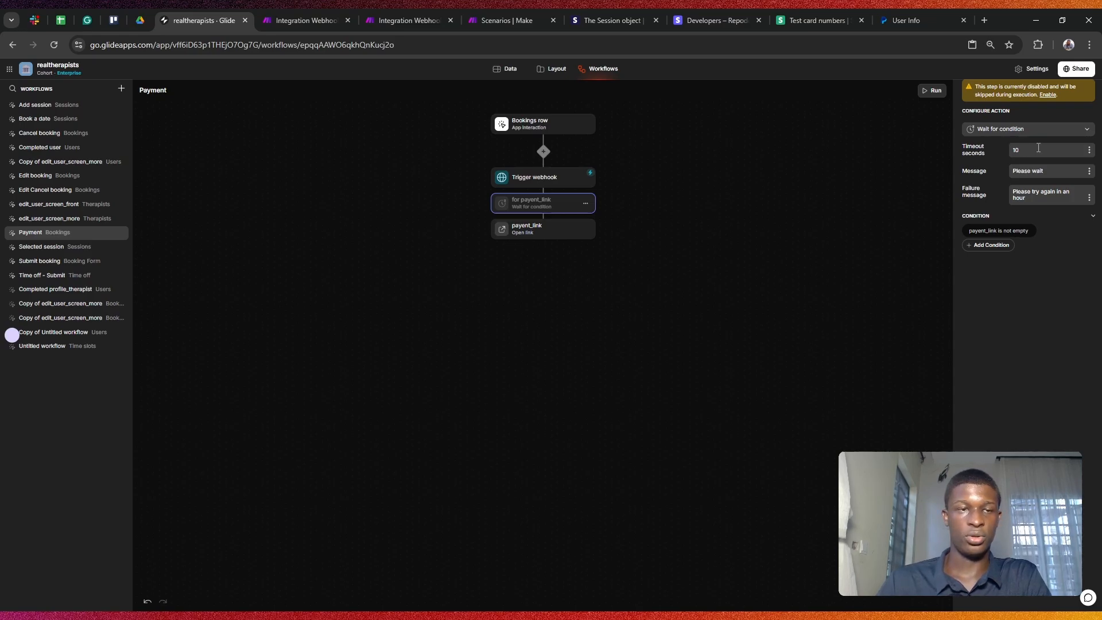
Step: Re-enable the wait step and check the open-link action's URL column choices
left_click(585, 203)
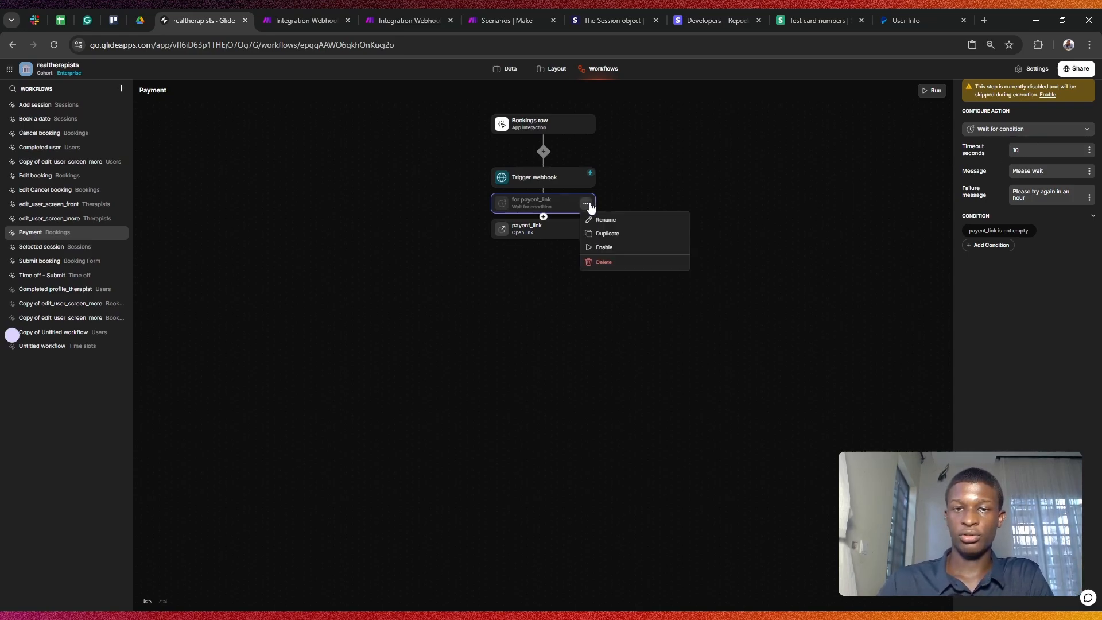
left_click(613, 248)
left_click(538, 225)
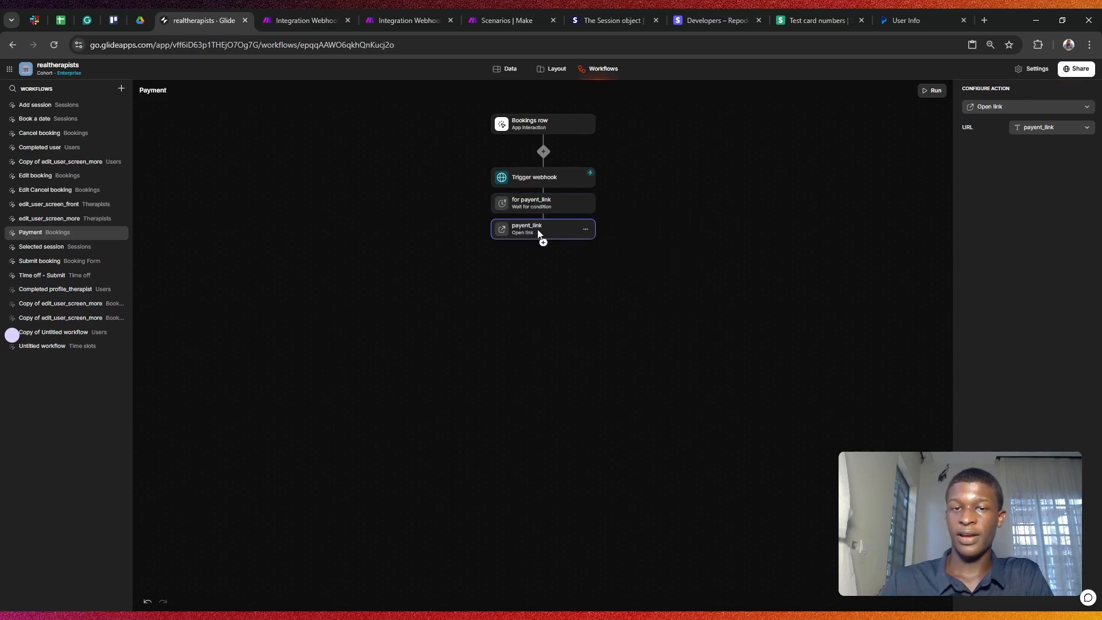
left_click(1040, 128)
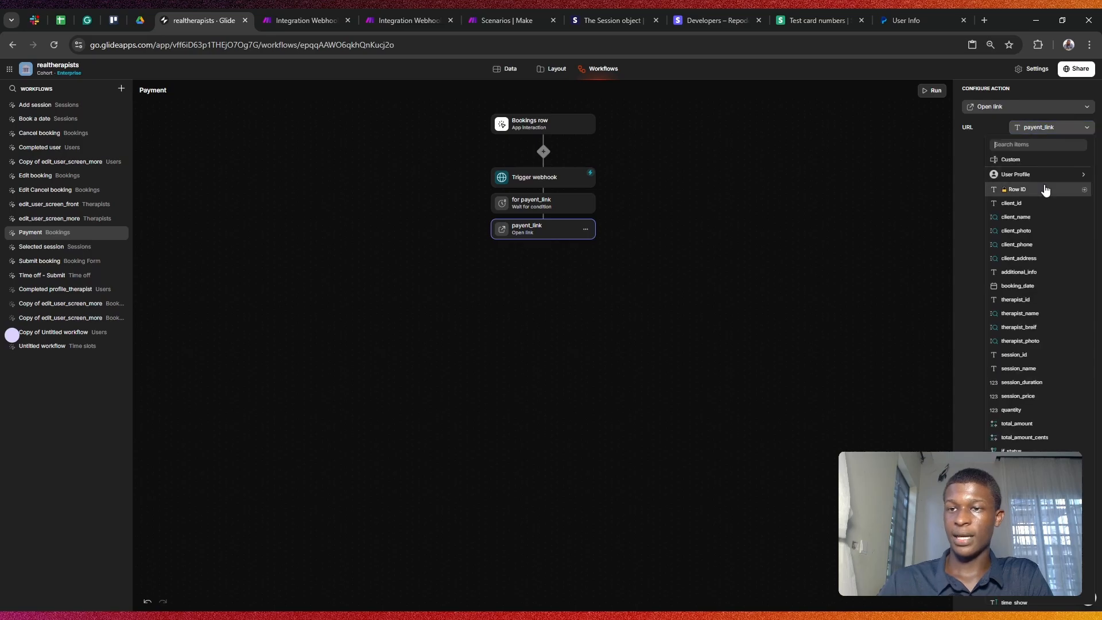
scroll(1054, 248, "down", 2)
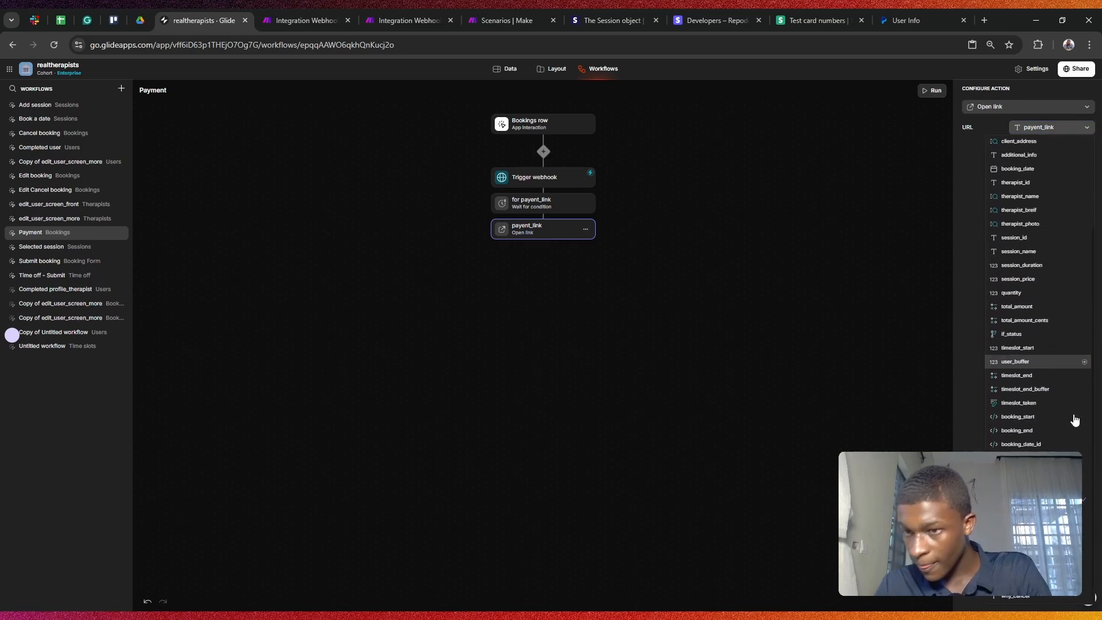
Step: Check the payent_link column in Bookings data and the layout preview, then go to Make's receiver scenario
left_click(1083, 503)
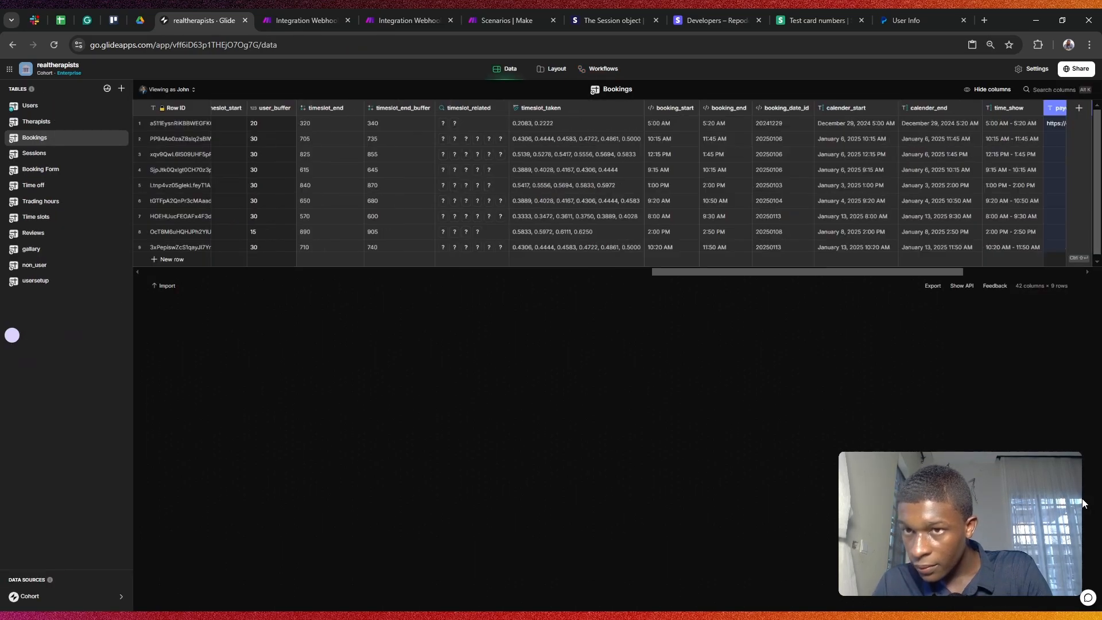
left_click_drag(965, 273, 1084, 274)
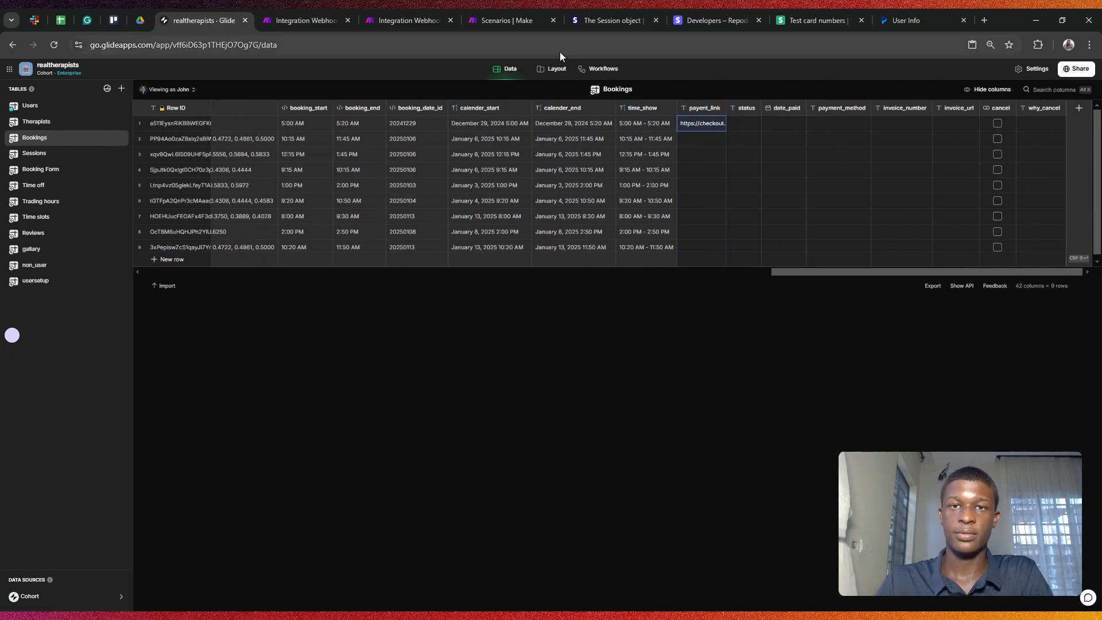
left_click(558, 70)
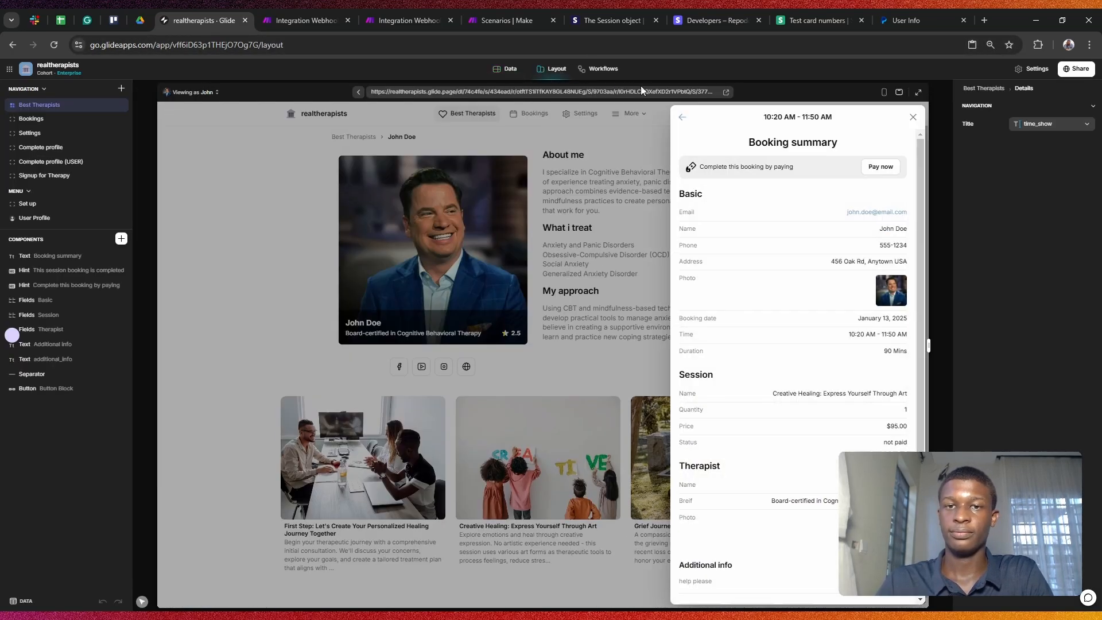
left_click(611, 71)
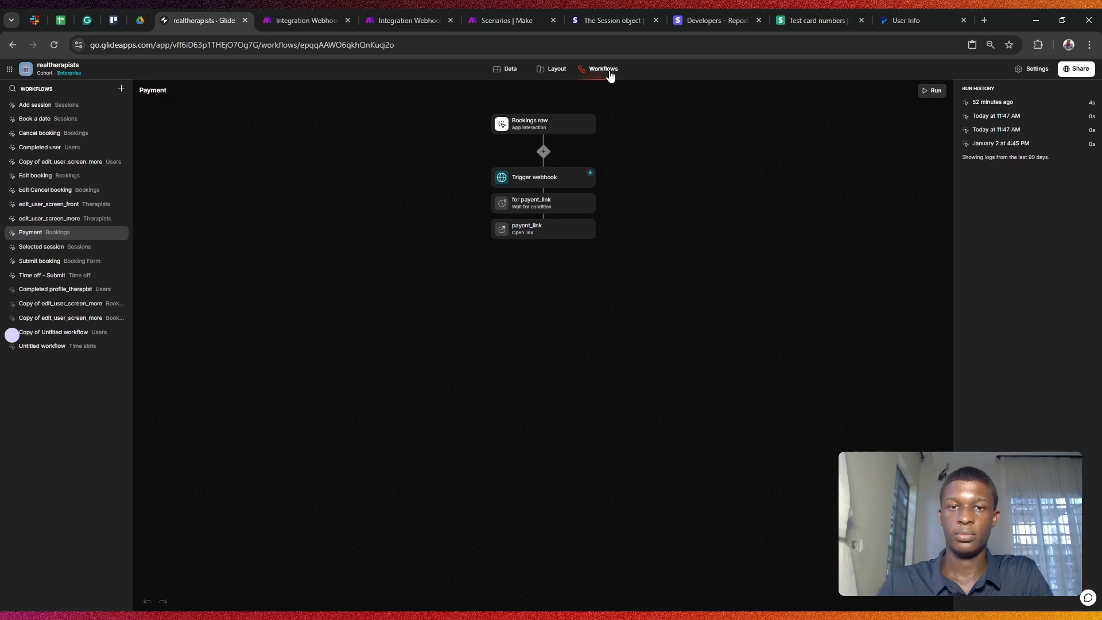
left_click(289, 17)
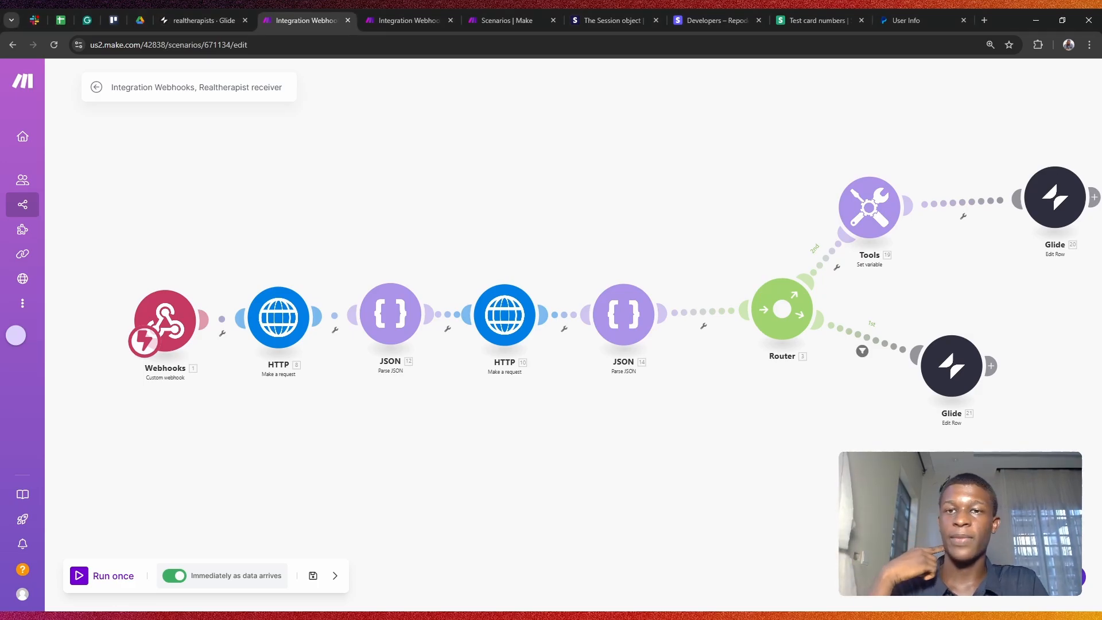
Step: Start a new Stripe event destination from Developers > Webhooks, then return to the Make scenario
left_click(726, 12)
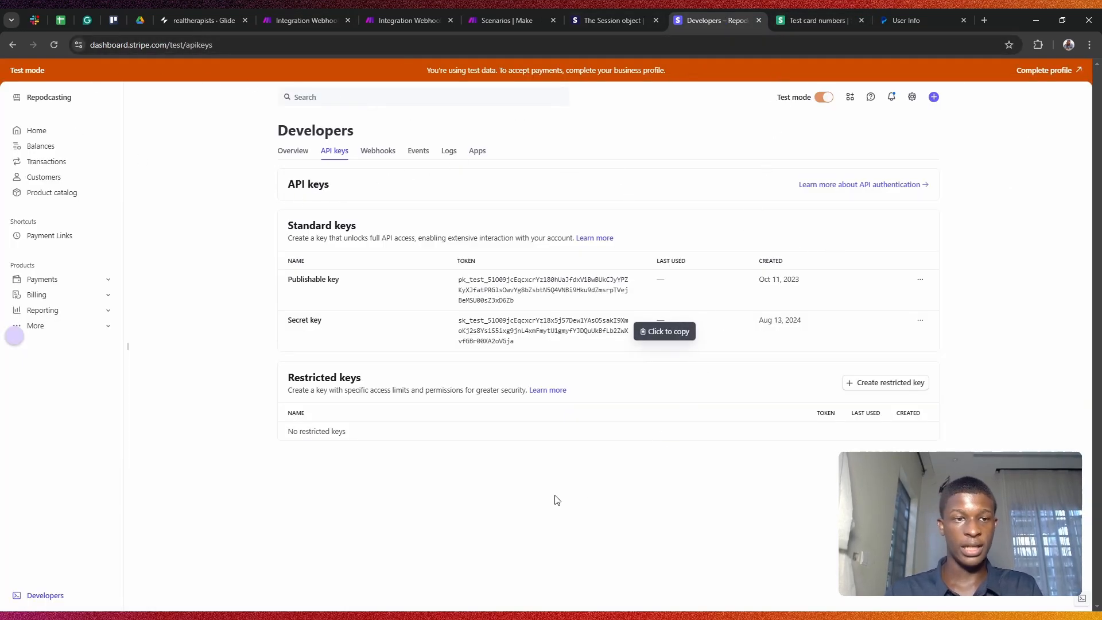
left_click(54, 597)
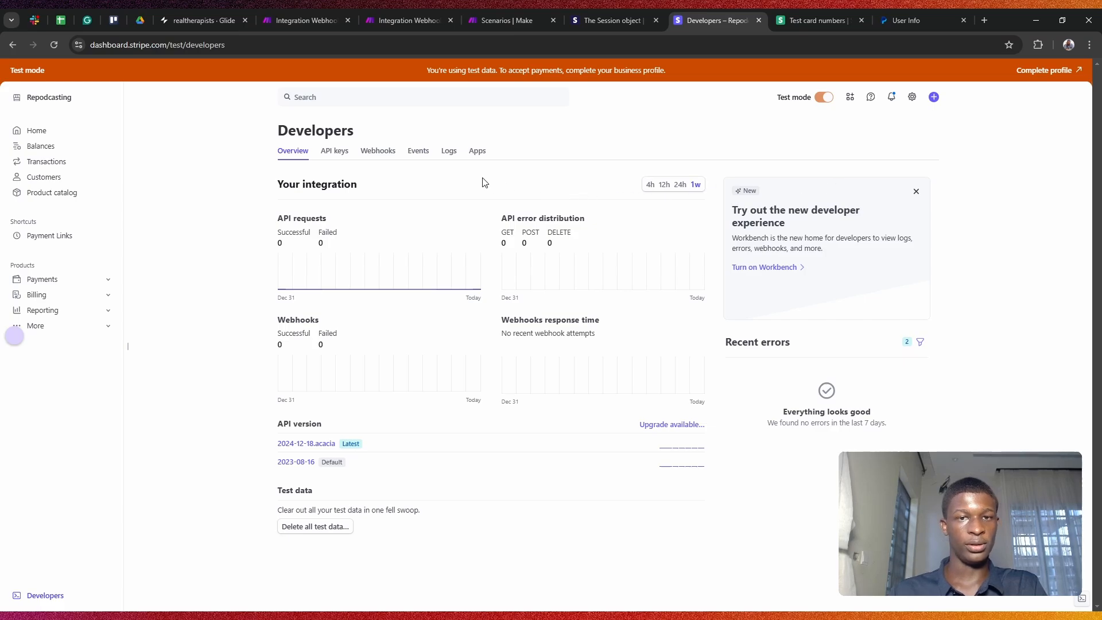
left_click(378, 152)
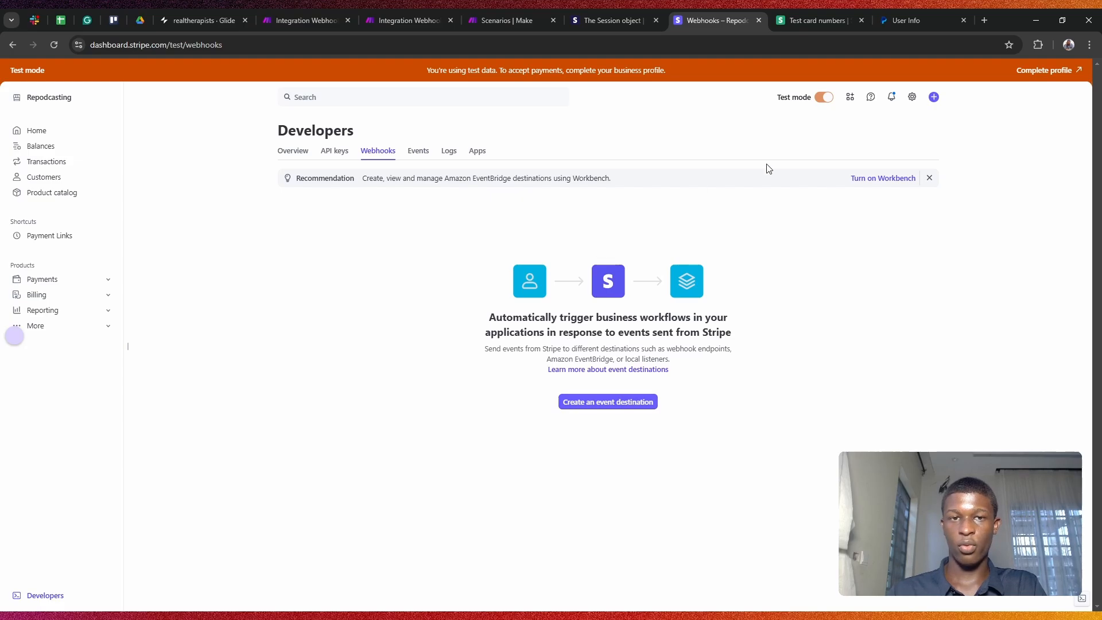
left_click(930, 179)
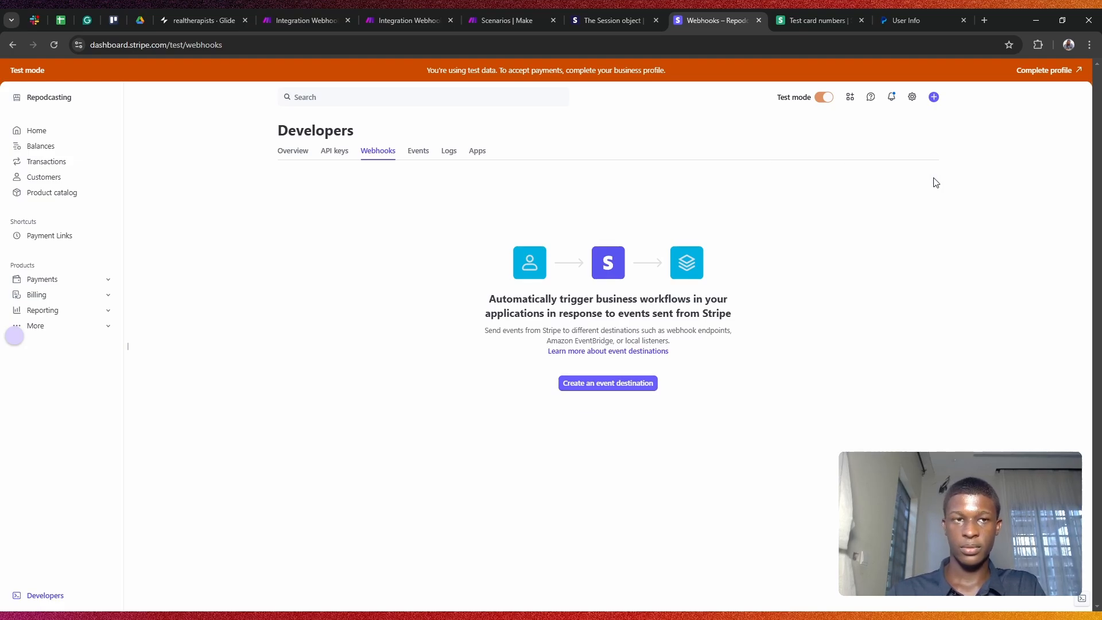
left_click(630, 386)
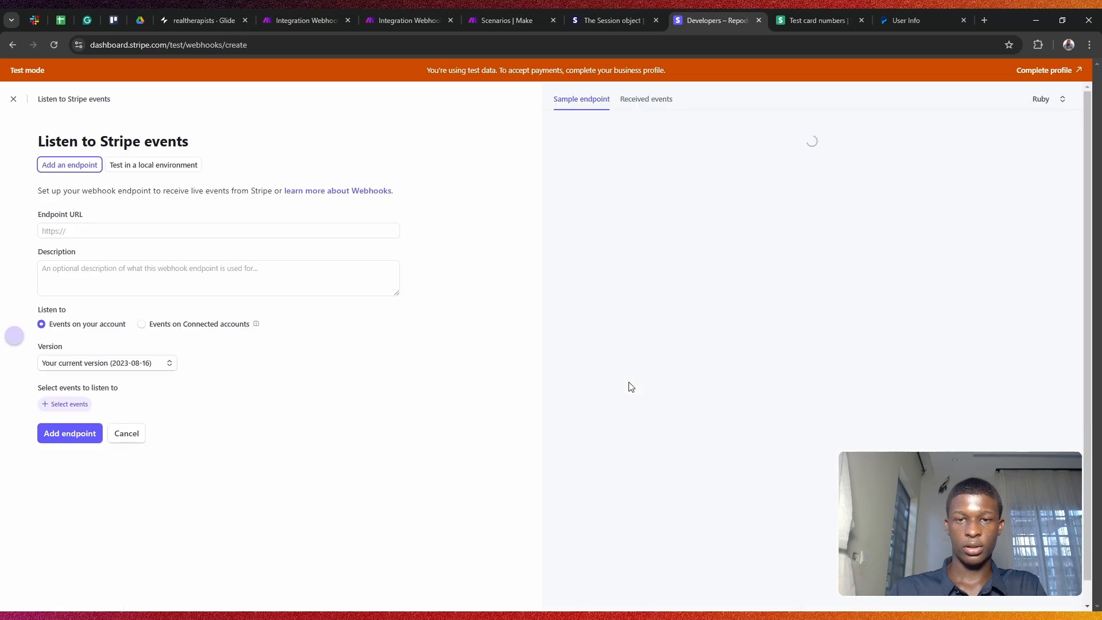
left_click(79, 230)
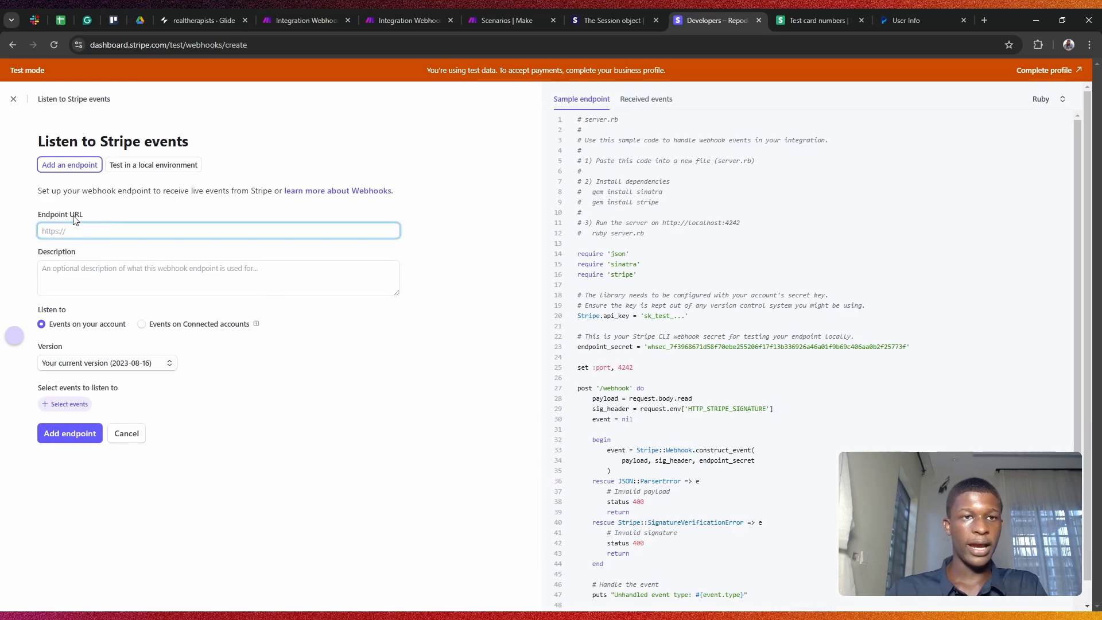
left_click(304, 21)
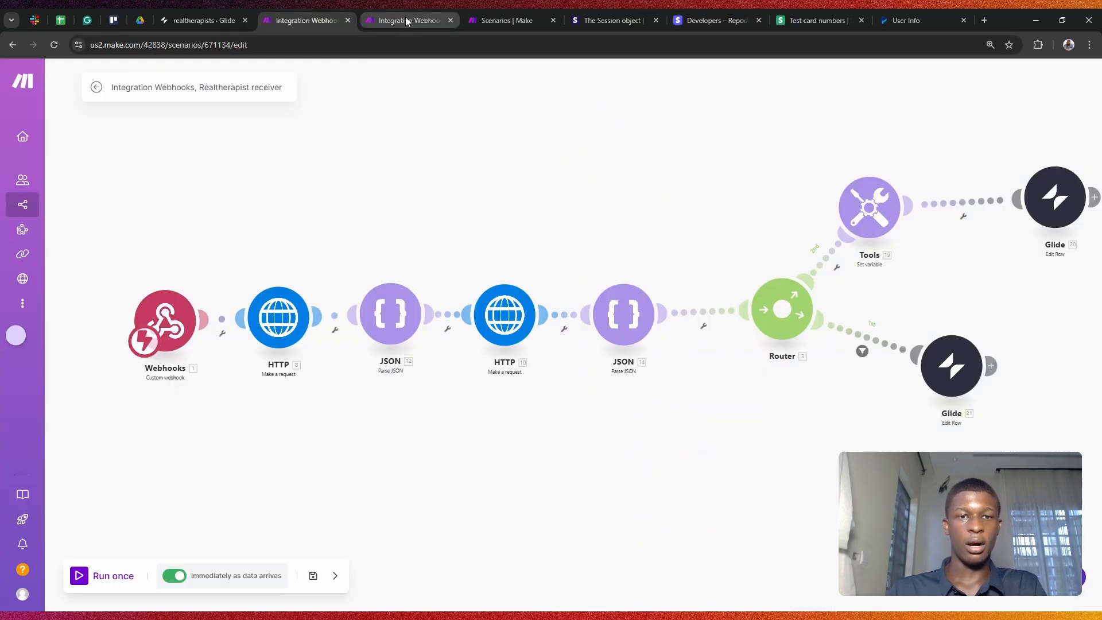
Step: Copy the Realtherapist receiver's webhook address from Make's Webhooks module and return to Stripe
left_click(194, 312)
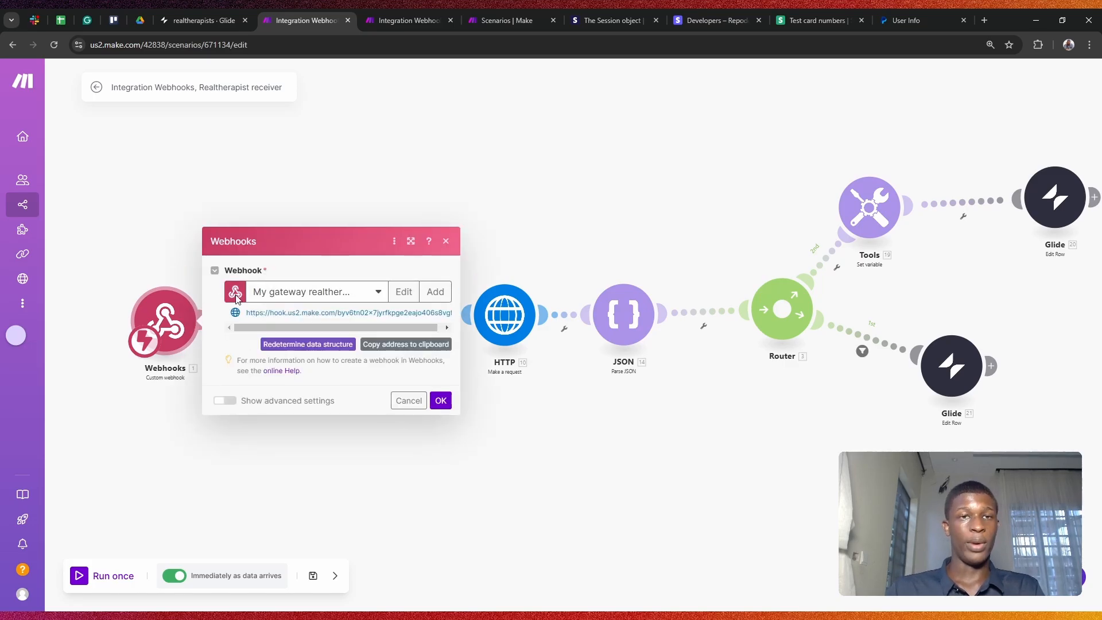
left_click(407, 346)
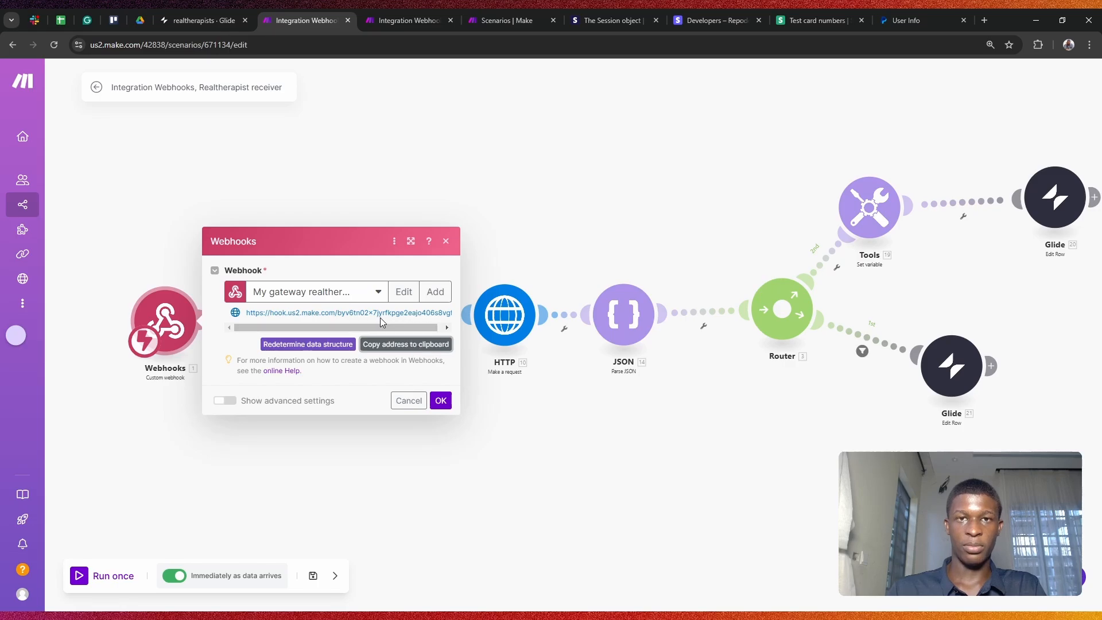
left_click(401, 10)
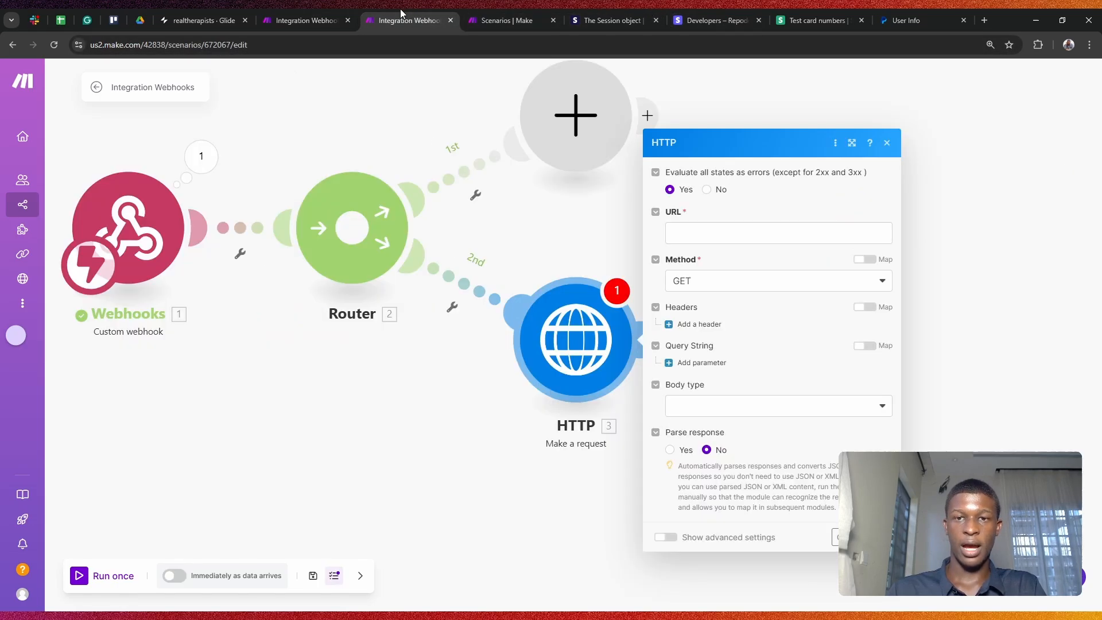
left_click(284, 17)
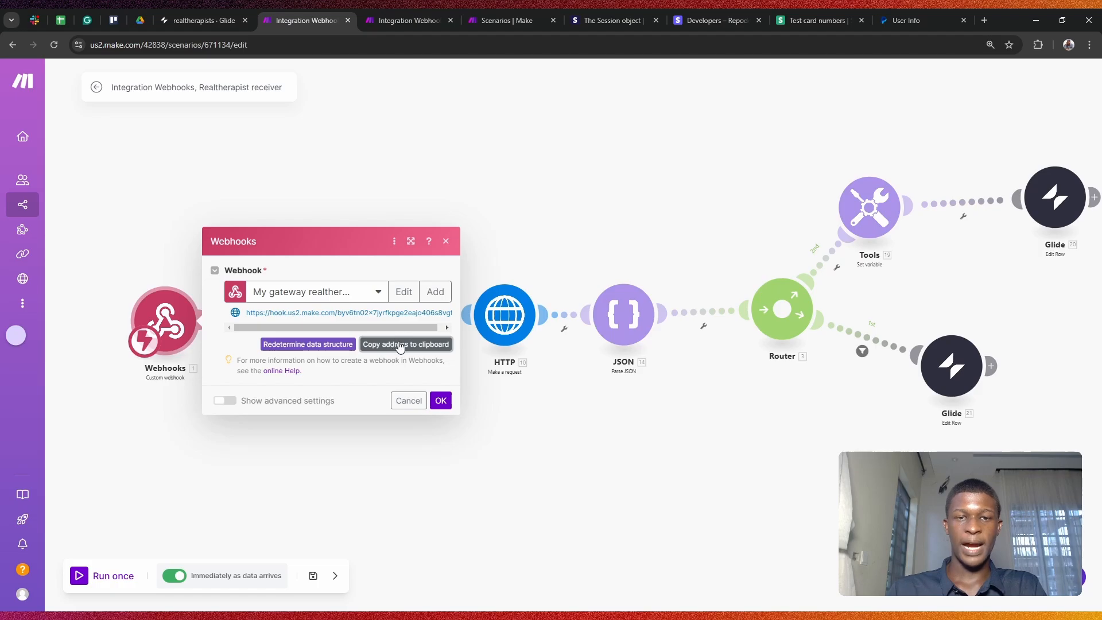
left_click(728, 17)
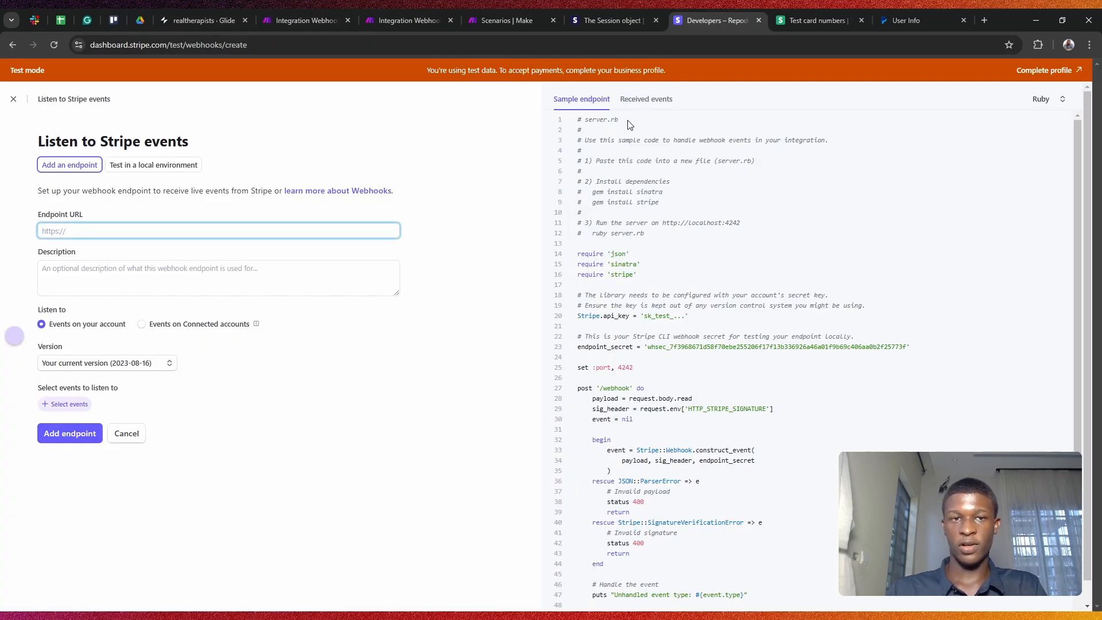
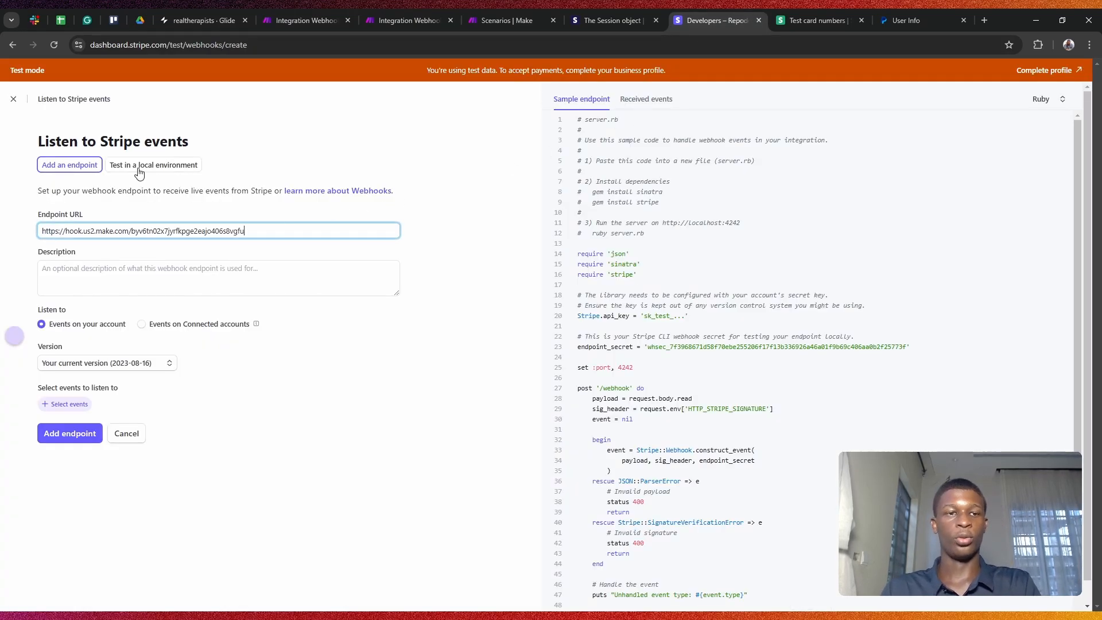
Step: Paste the Make webhook URL as endpoint URL and describe it as 'This is a webhok for a payment'
left_click(138, 274)
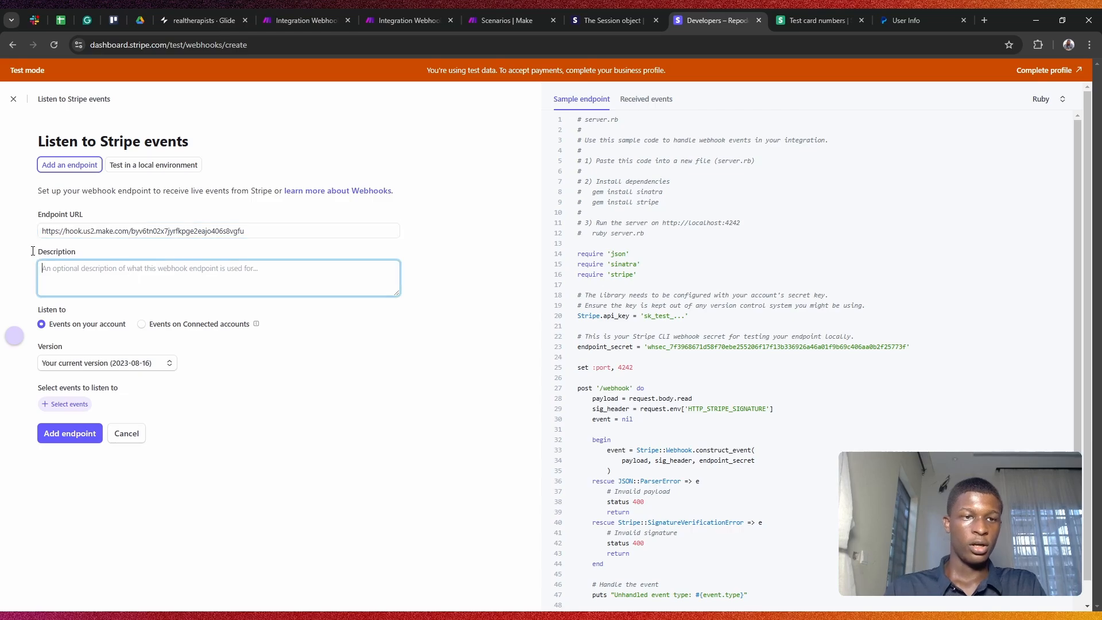
double_click(108, 252)
left_click(107, 252)
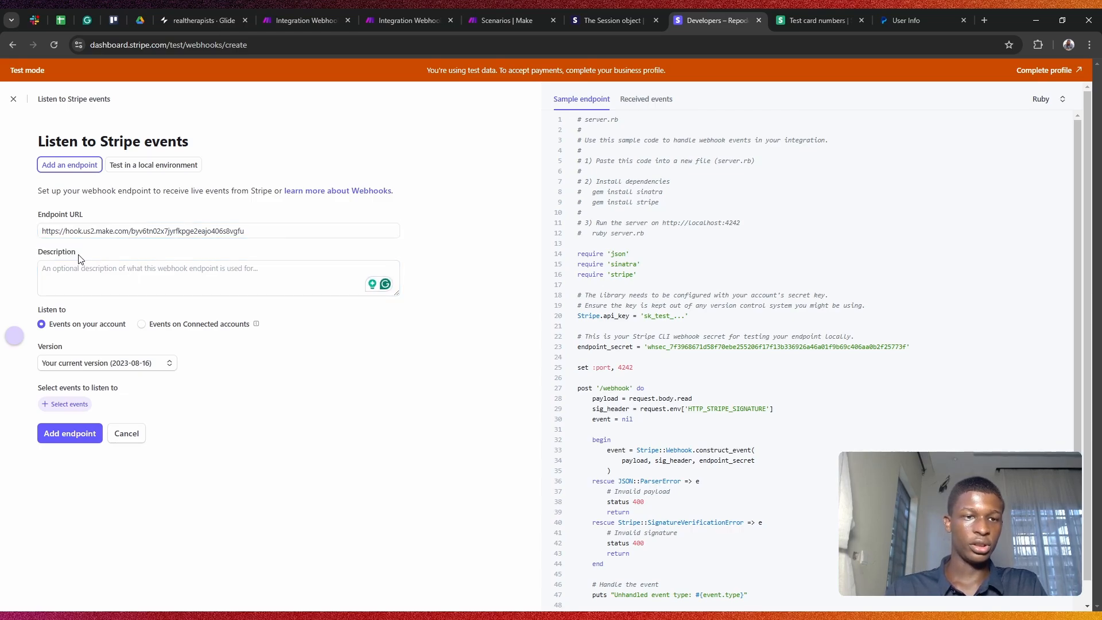
left_click(92, 270)
type("This is a webhok fo")
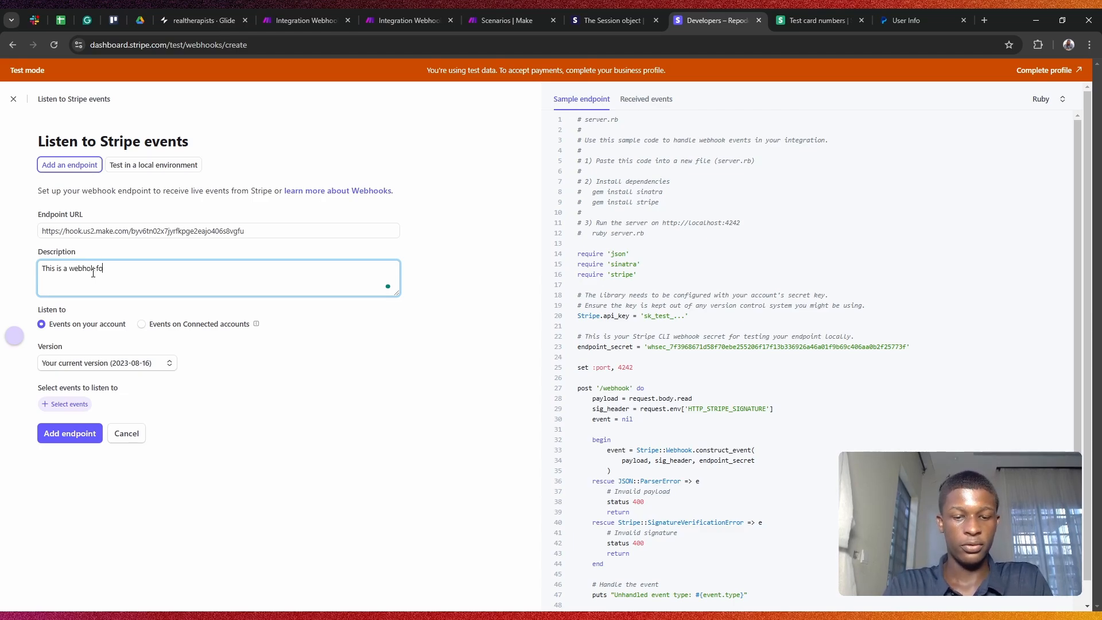
type("r a payment")
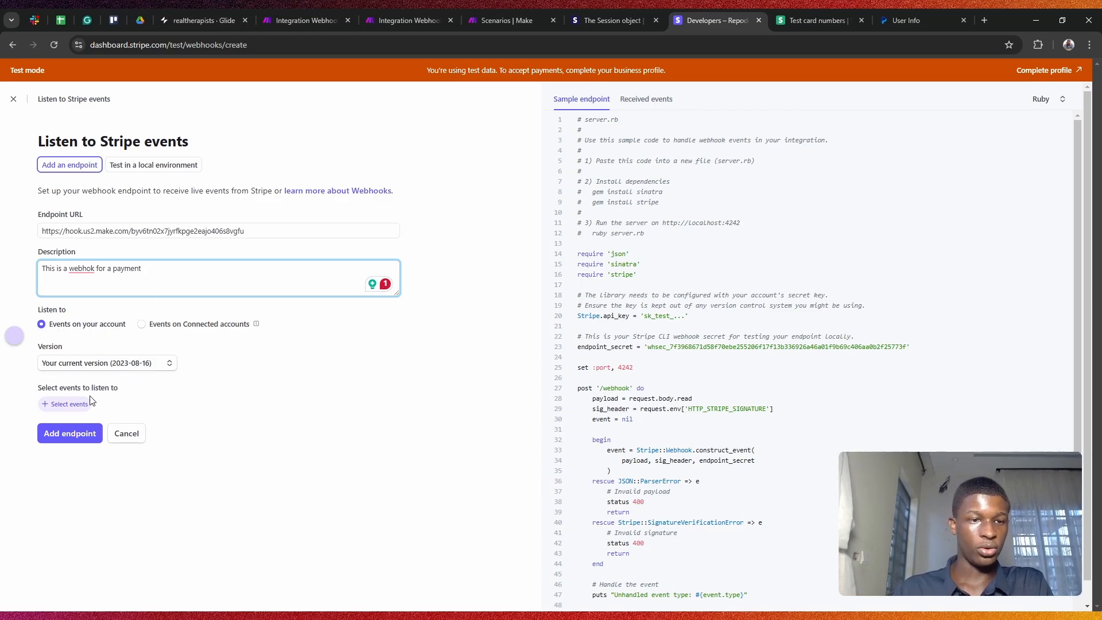
left_click(60, 403)
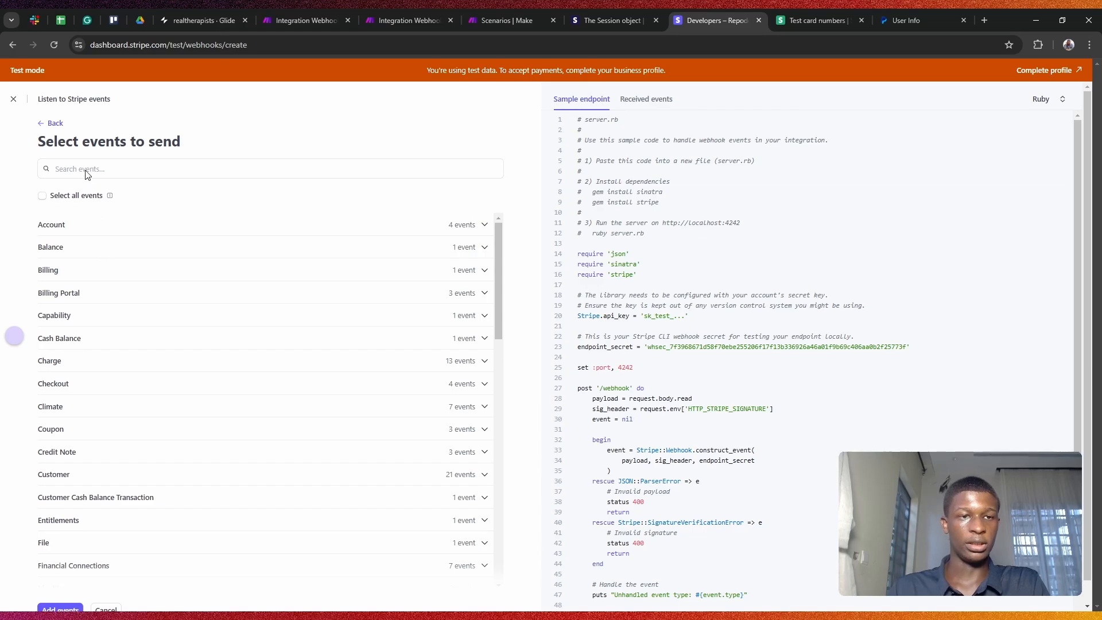
Step: Search 'checko' and add checkout.session.completed as the endpoint's only event
left_click(106, 168)
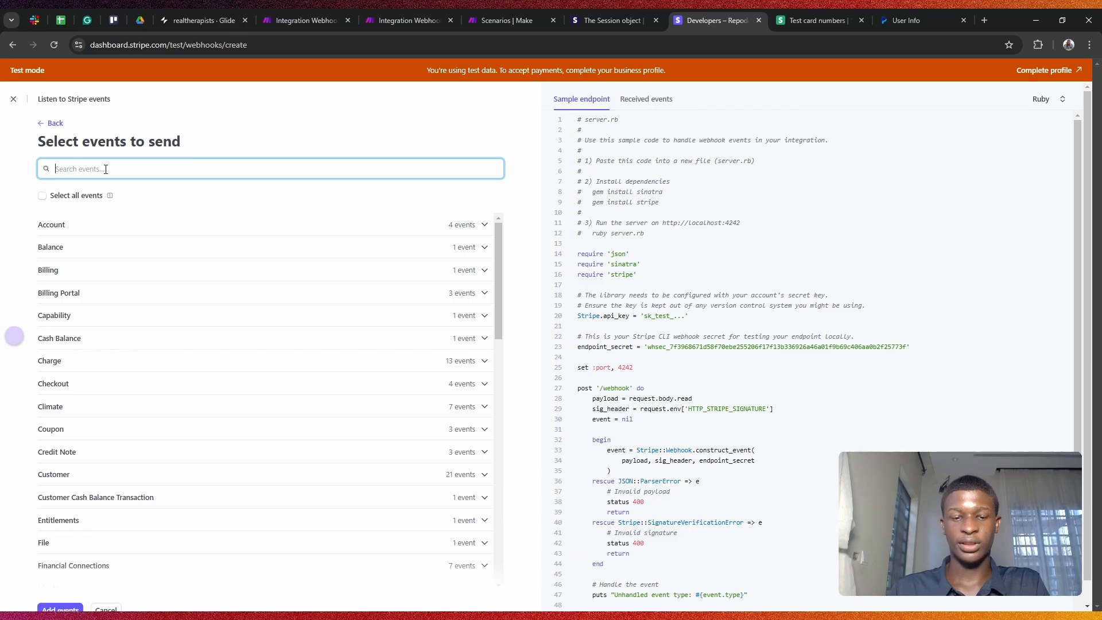
type("checkout")
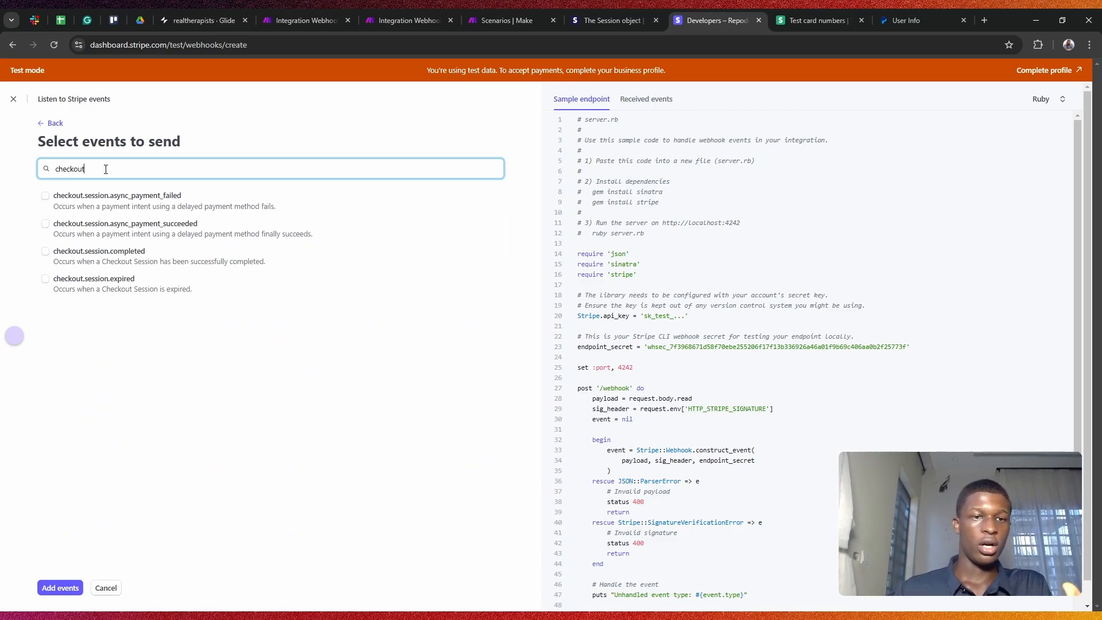
left_click(46, 252)
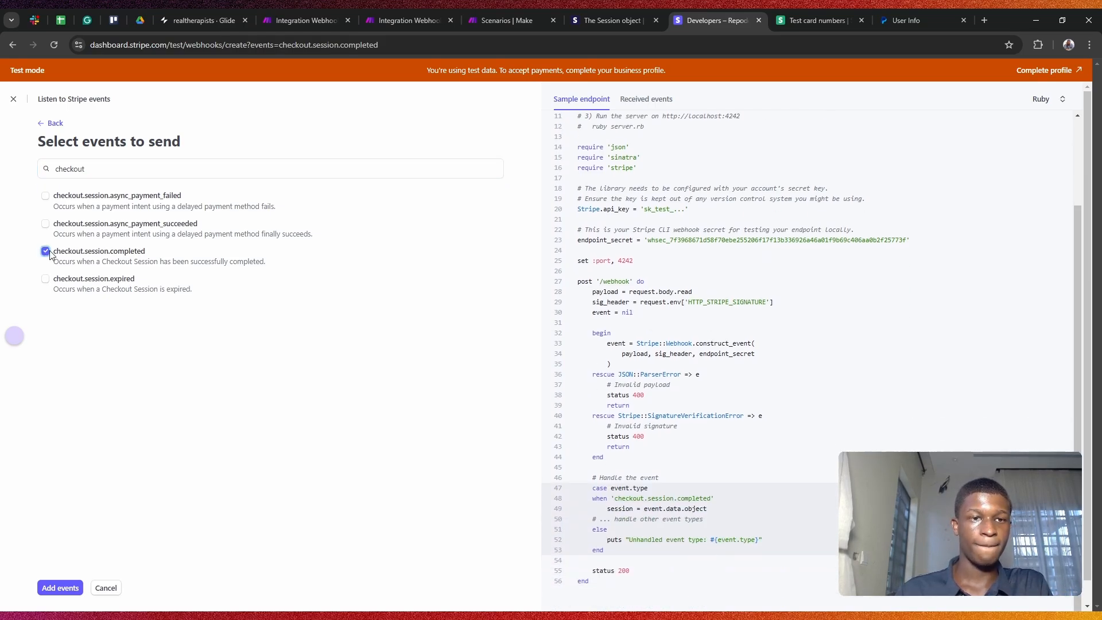
left_click(60, 588)
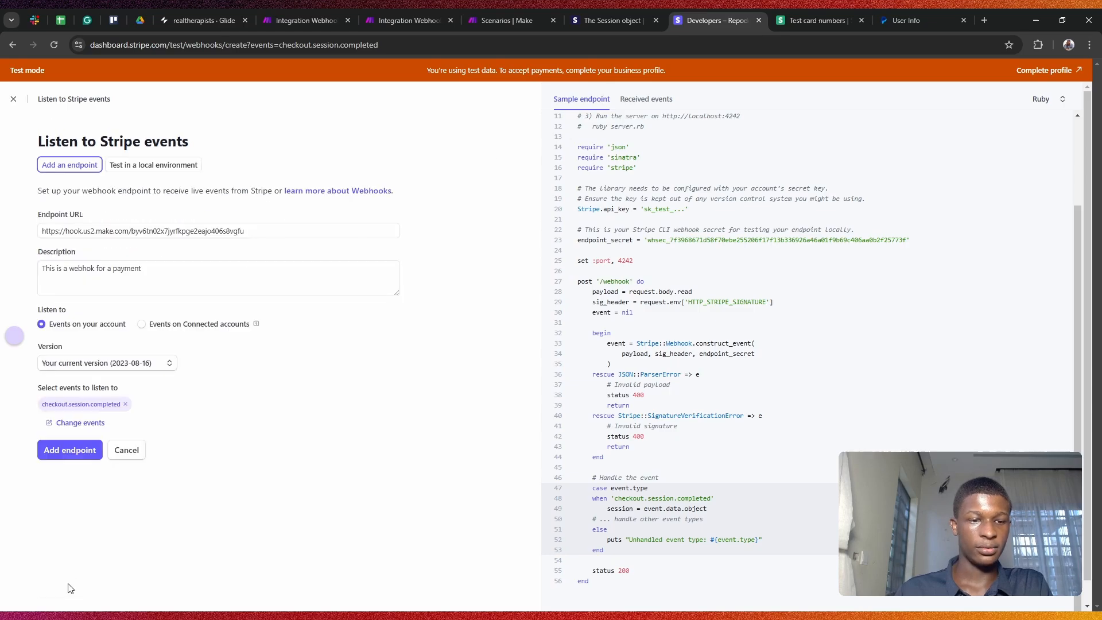
Step: Create the endpoint, close Make's Webhooks settings and duplicate scenario tab, and return to Stripe
left_click(78, 450)
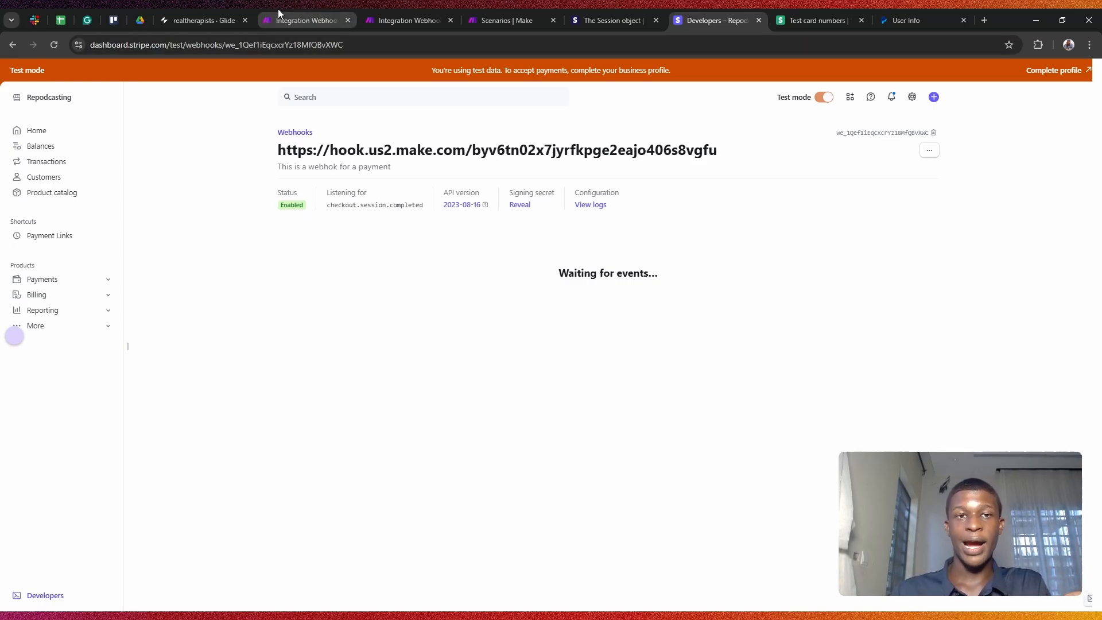
left_click(318, 17)
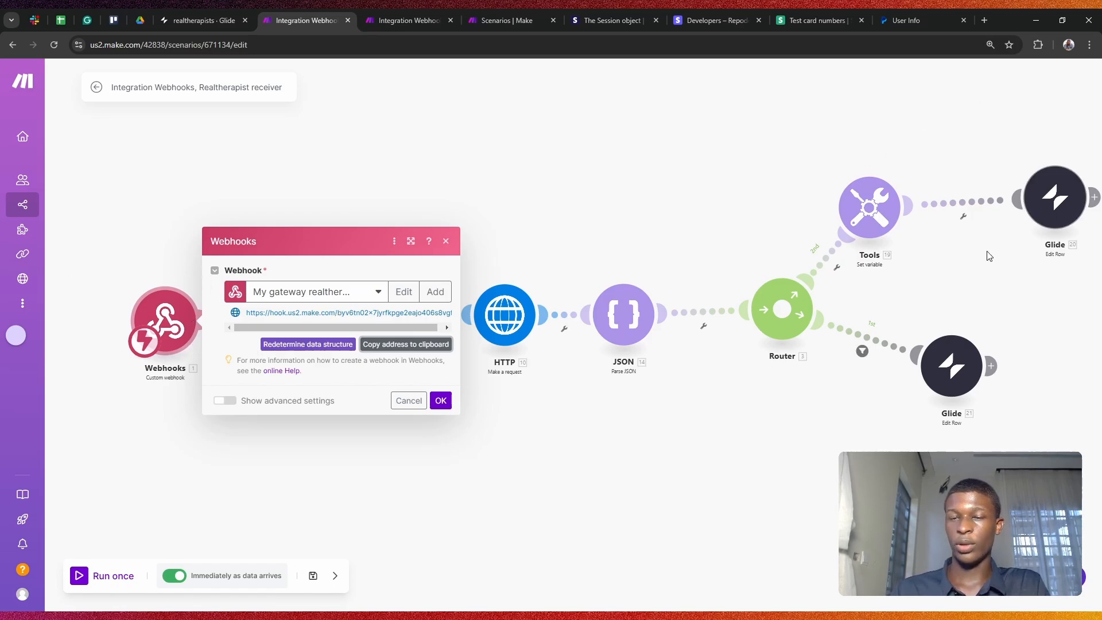
left_click(665, 194)
left_click(371, 14)
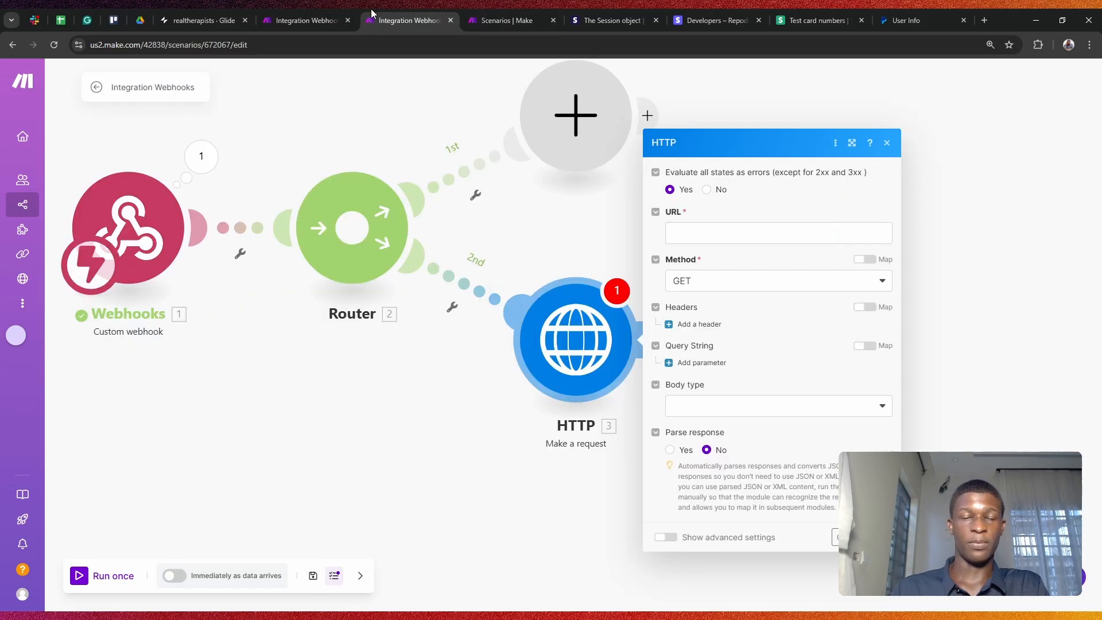
key("ctrl+Tab")
left_click(450, 20)
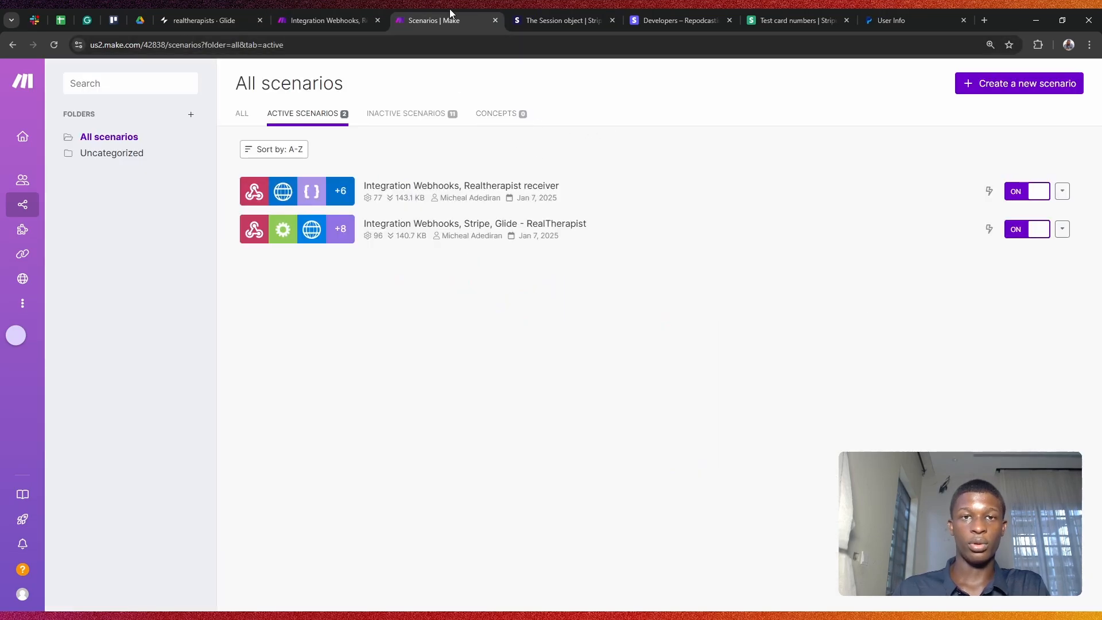
left_click(647, 13)
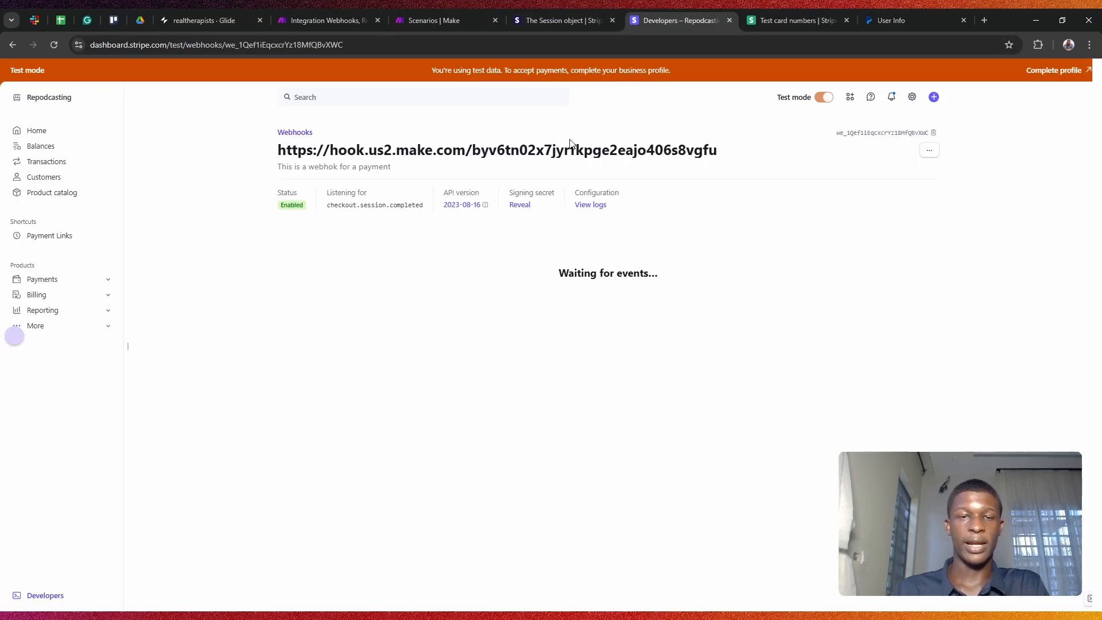
key("alt+Tab")
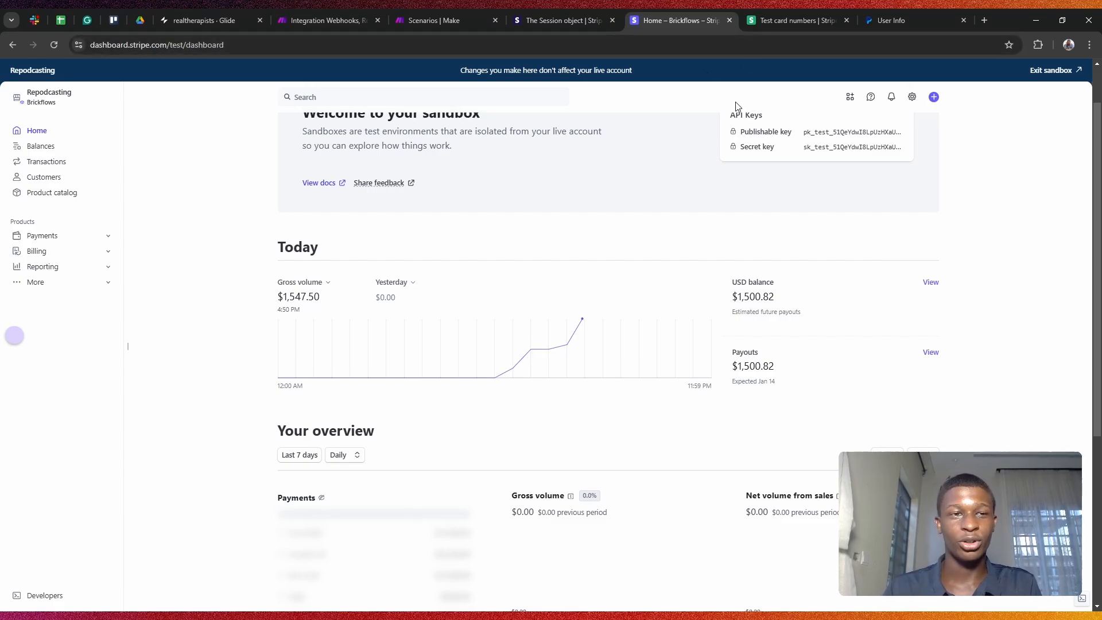
Step: Go through Stripe's sandbox Developers overview and API keys to the webhook endpoints list
scroll(686, 236, "down", 5)
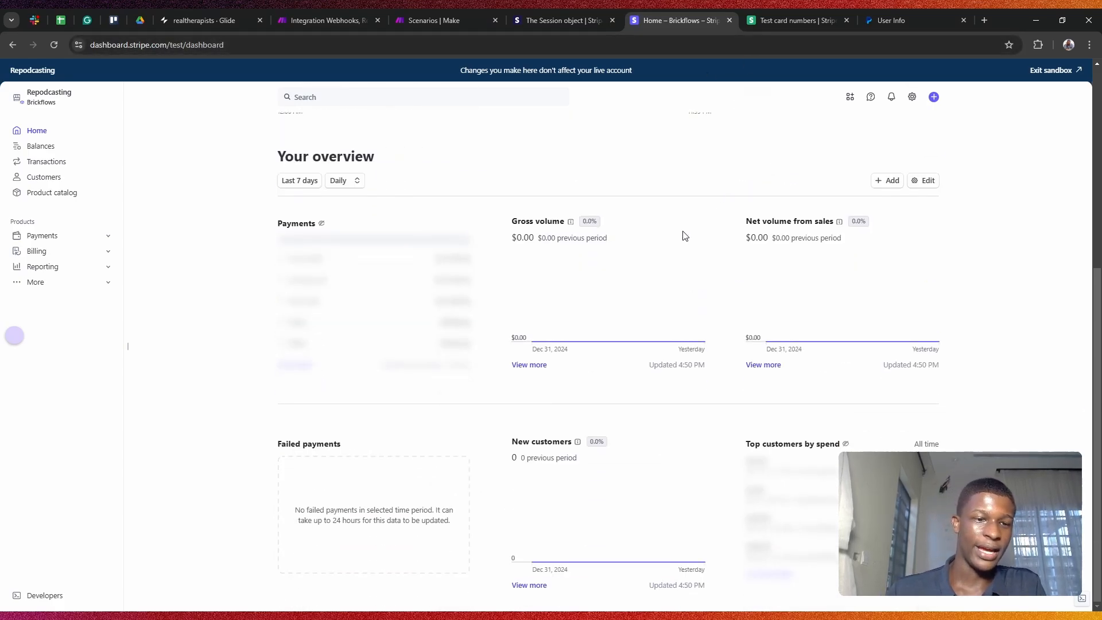
left_click(49, 595)
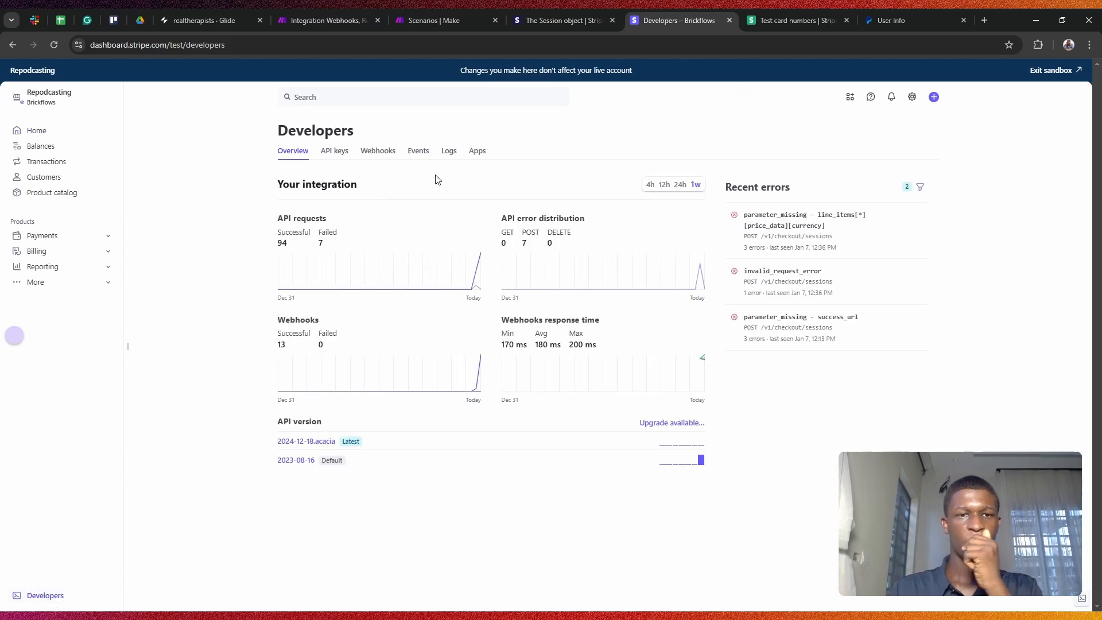
left_click(338, 152)
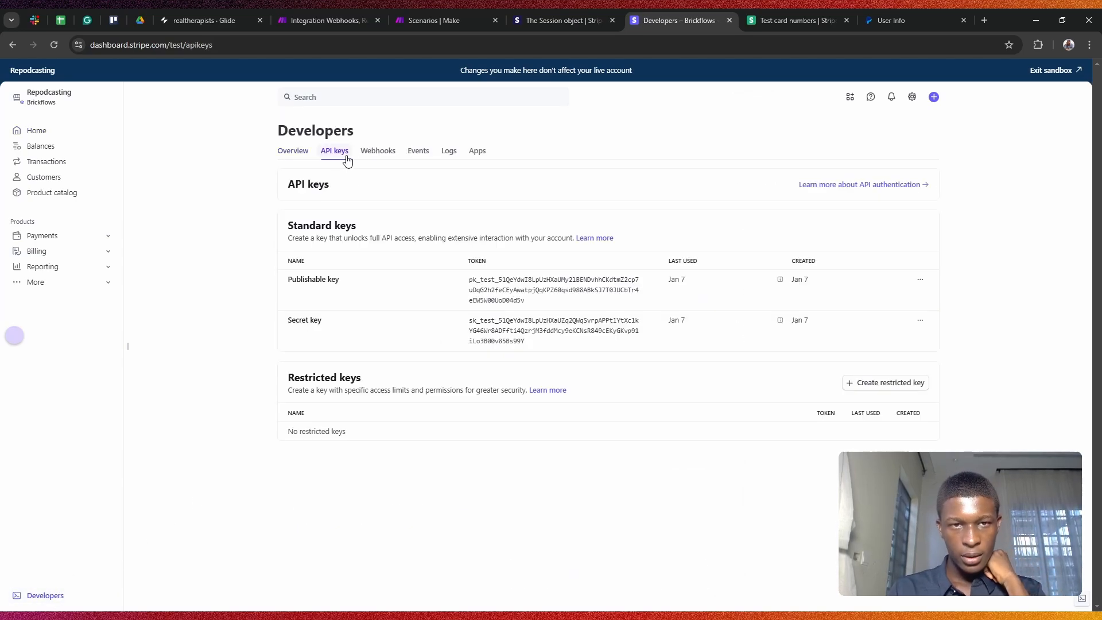
left_click(391, 153)
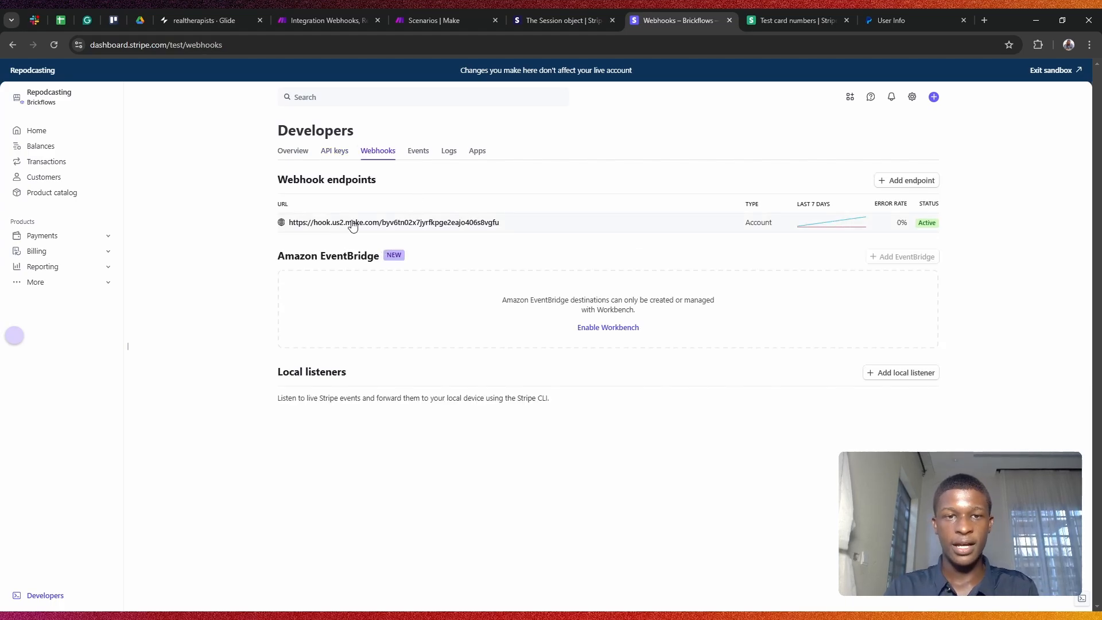
Step: Check the Make webhook trigger's URL, then open the hook.us2.make.com endpoint details in Stripe
left_click(434, 20)
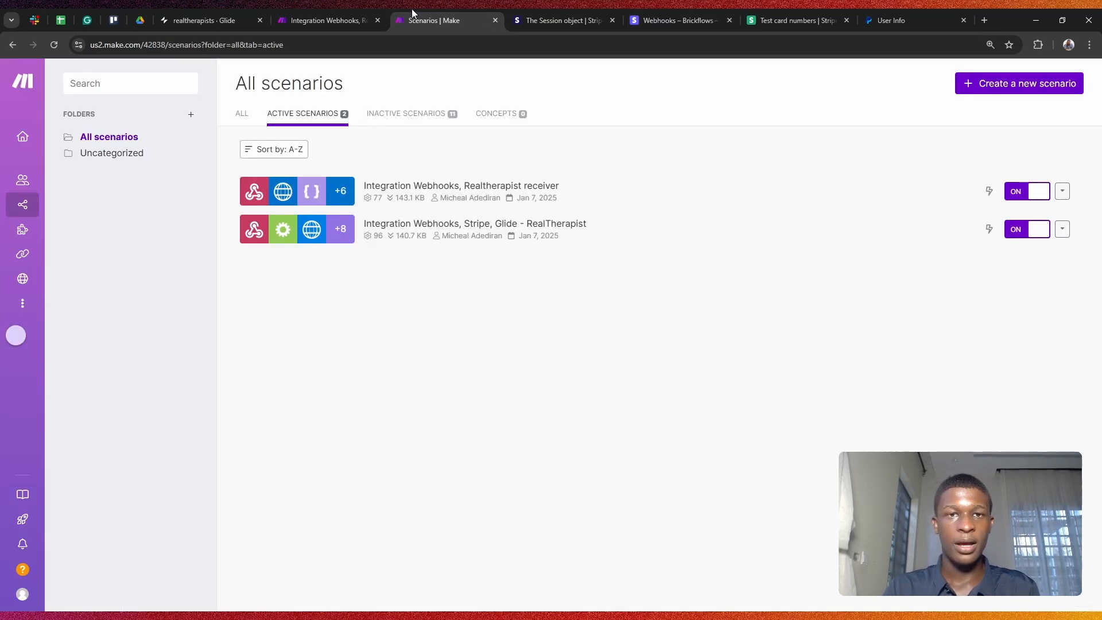
left_click(325, 20)
left_click(164, 320)
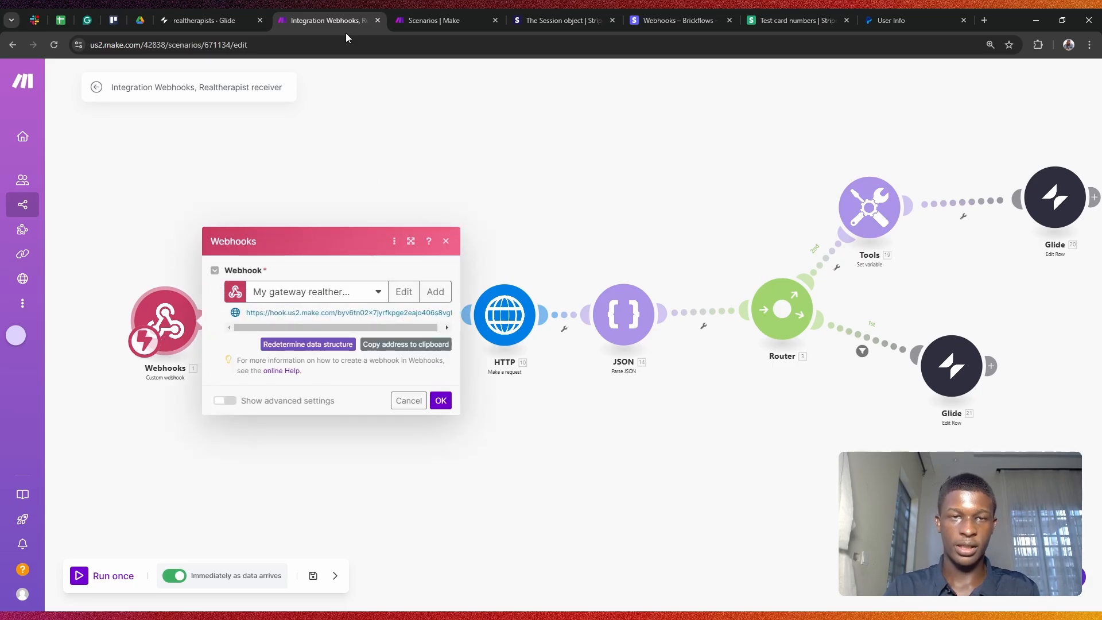
left_click(526, 152)
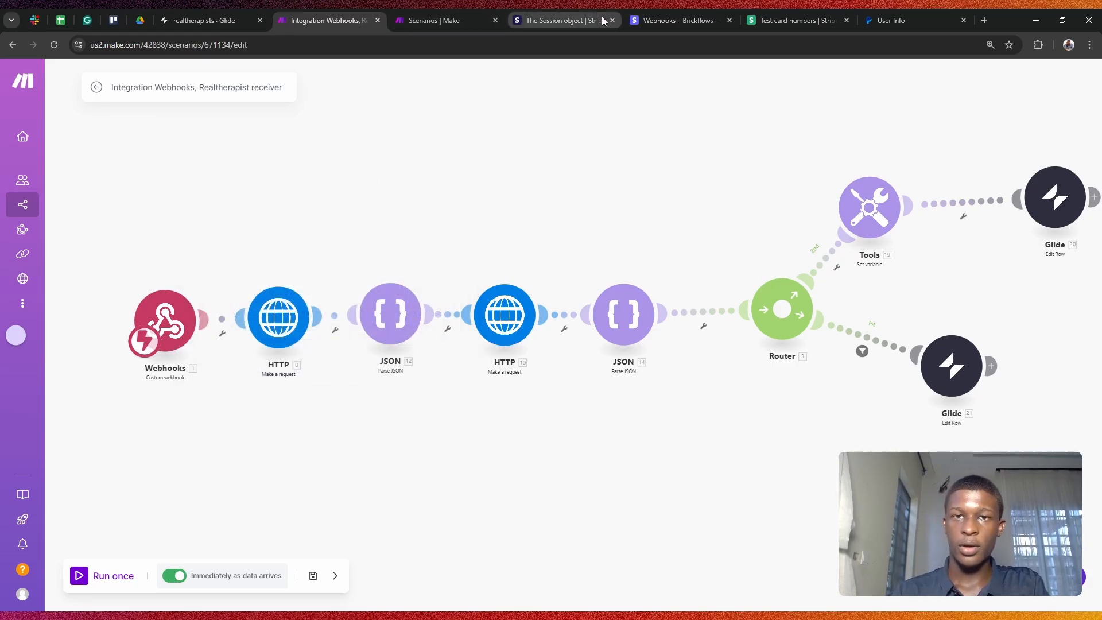
left_click_drag(677, 16, 447, 21)
left_click(466, 229)
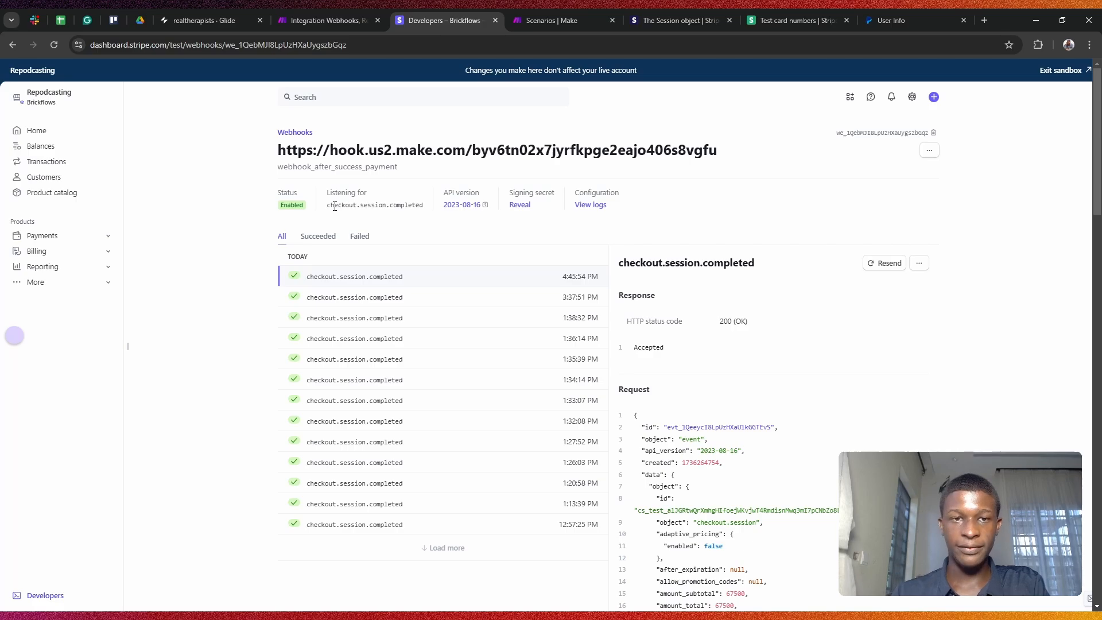
Step: Run the Make scenario once and resend the latest checkout.session.completed event from Stripe
left_click_drag(332, 205, 428, 214)
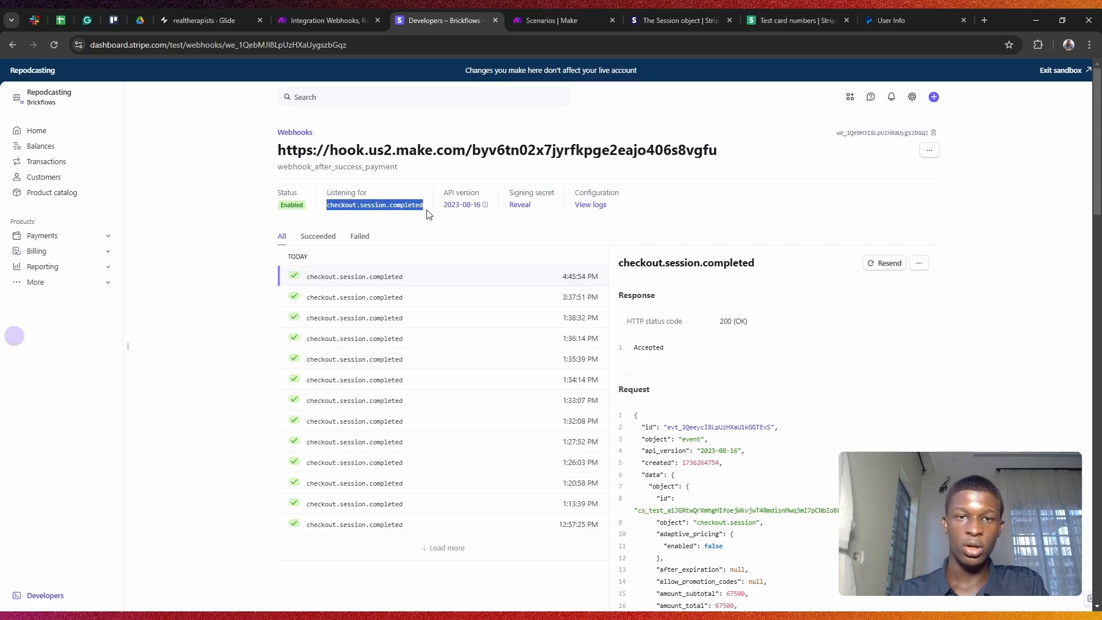
left_click(538, 251)
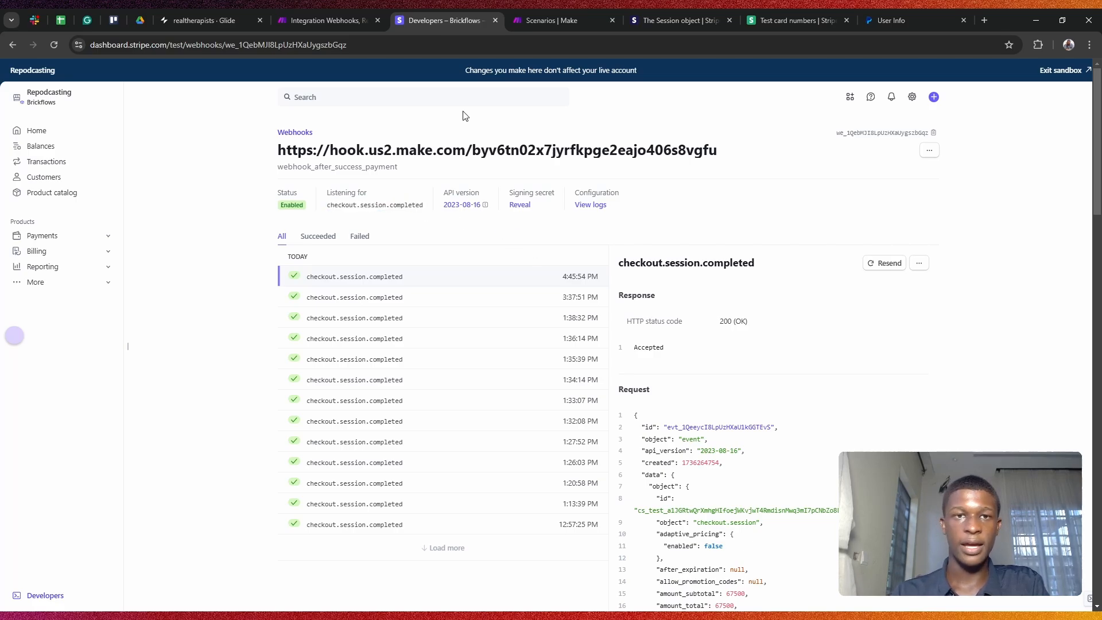
left_click(338, 9)
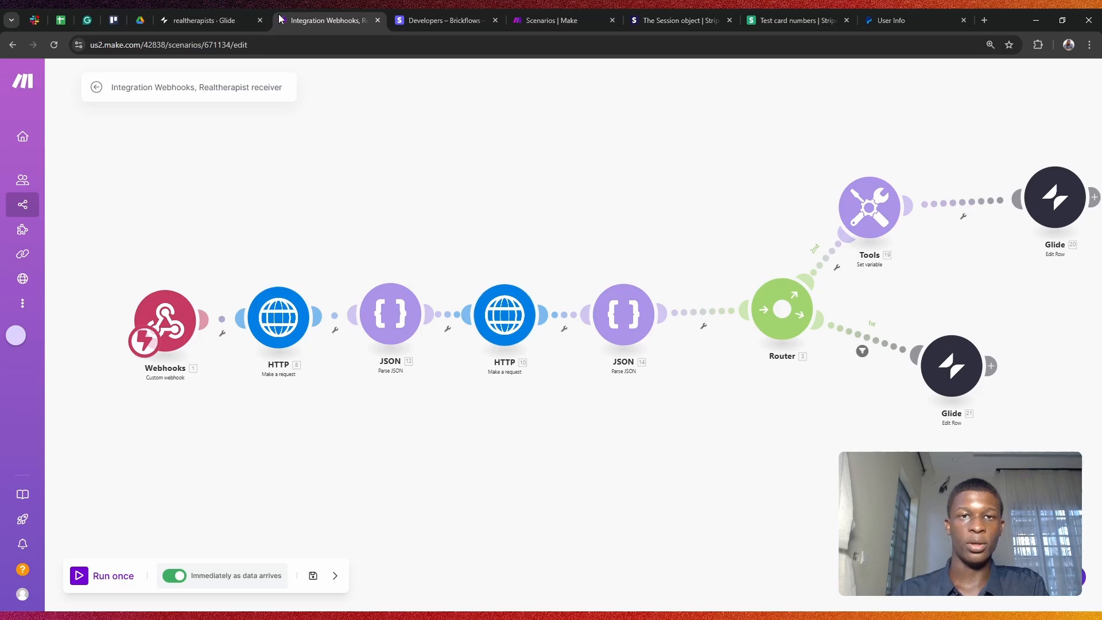
left_click(78, 576)
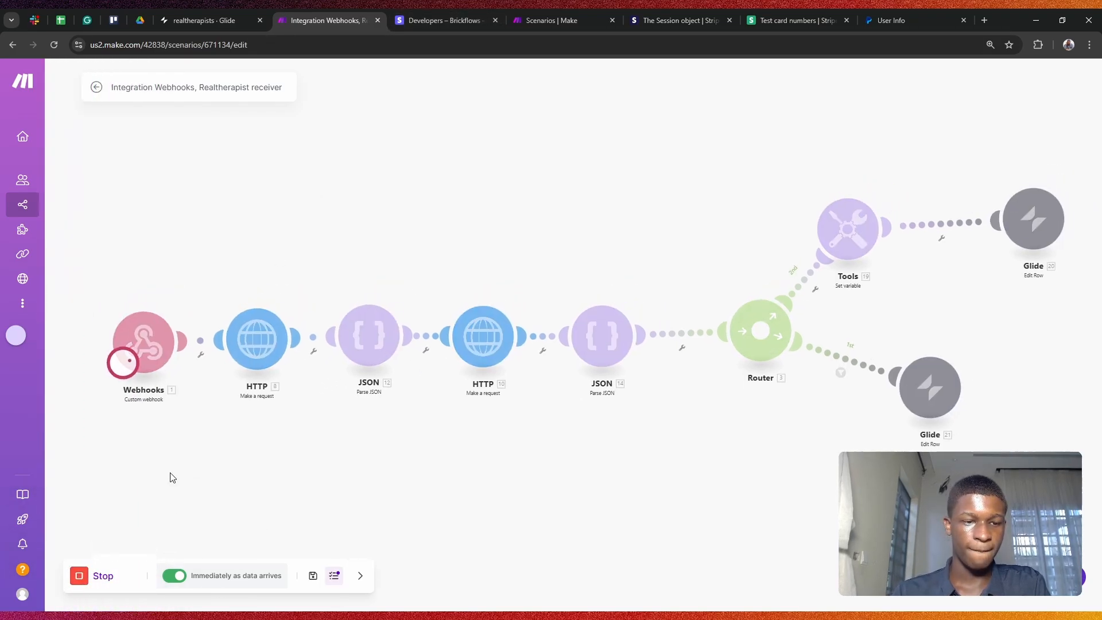
left_click(443, 20)
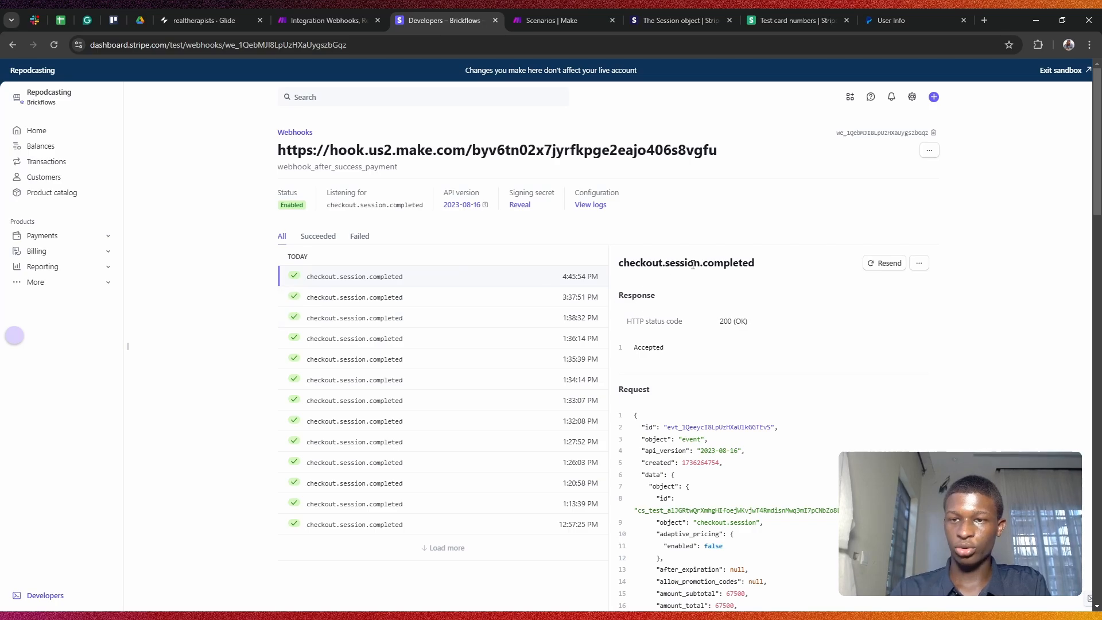
left_click(894, 262)
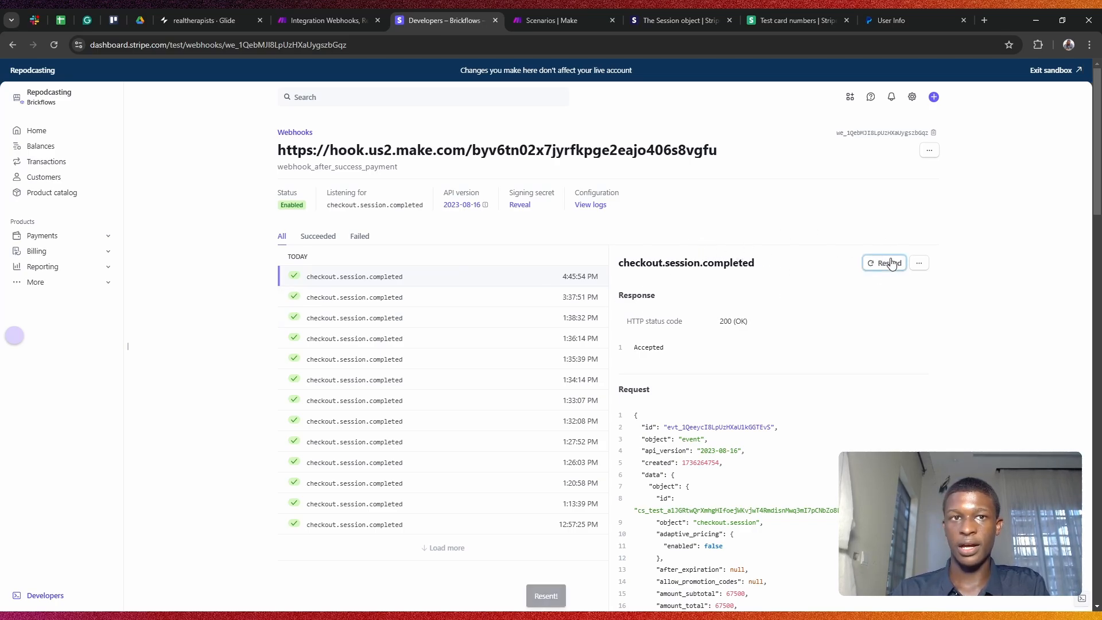
left_click(339, 9)
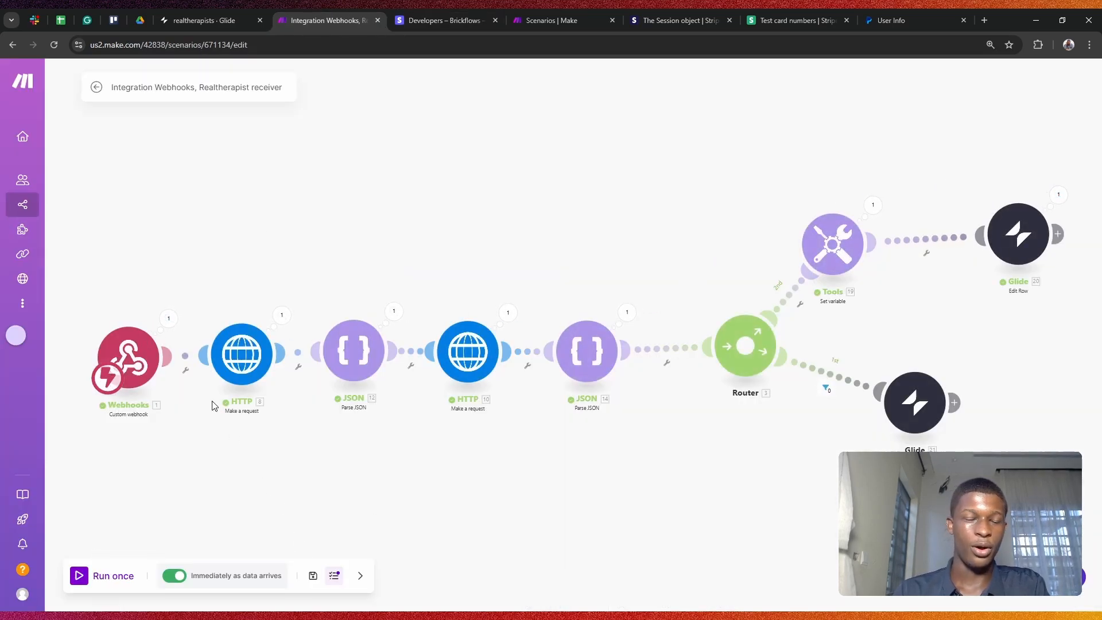
Step: Expand the Webhooks output's data and metadata to find the paid checkout session's booking rowID
left_click(171, 321)
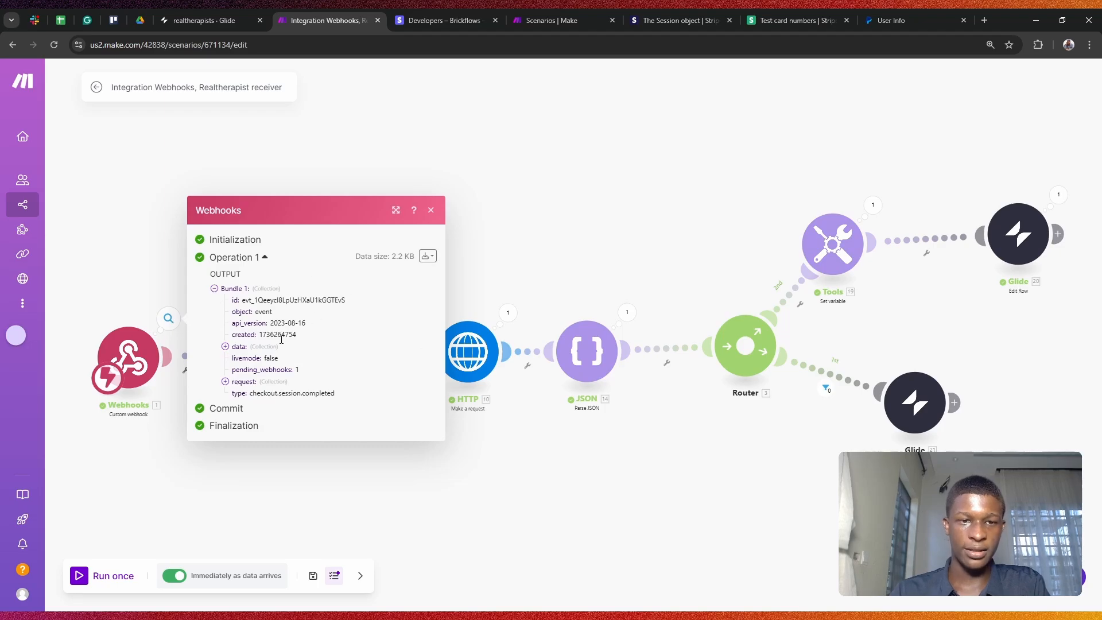
left_click(238, 348)
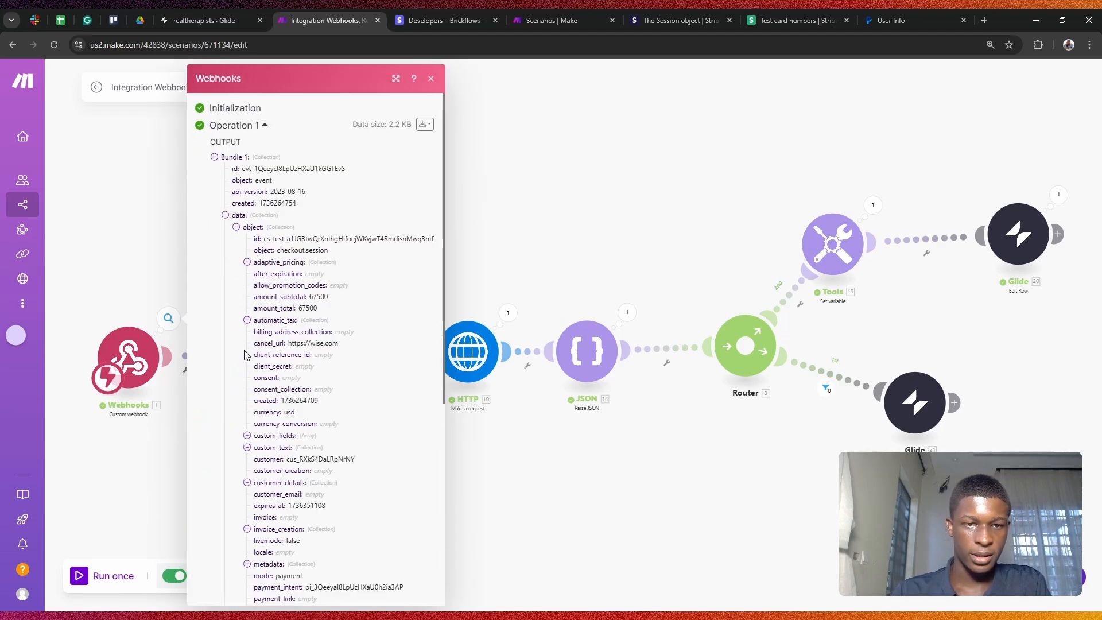
scroll(285, 269, "down", 5)
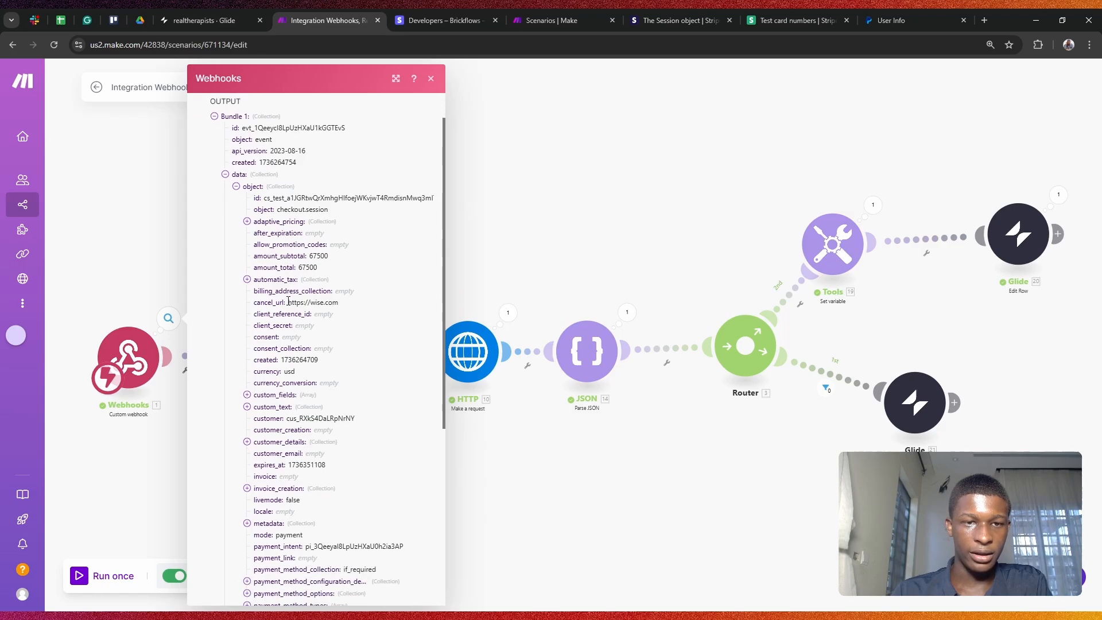
scroll(288, 301, "down", 1)
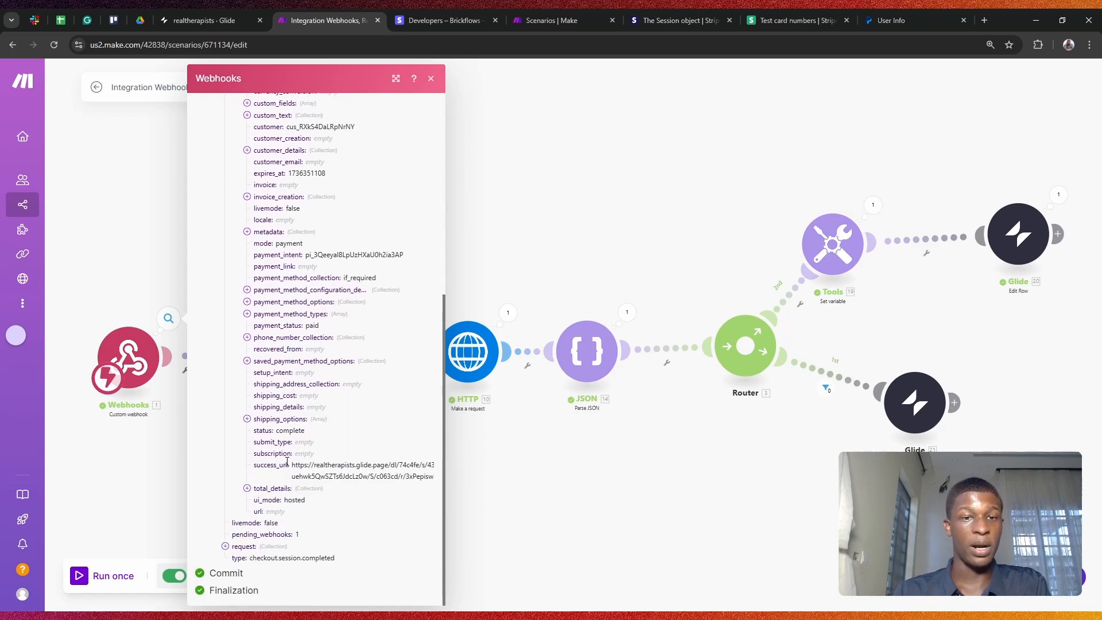
scroll(340, 218, "up", 2)
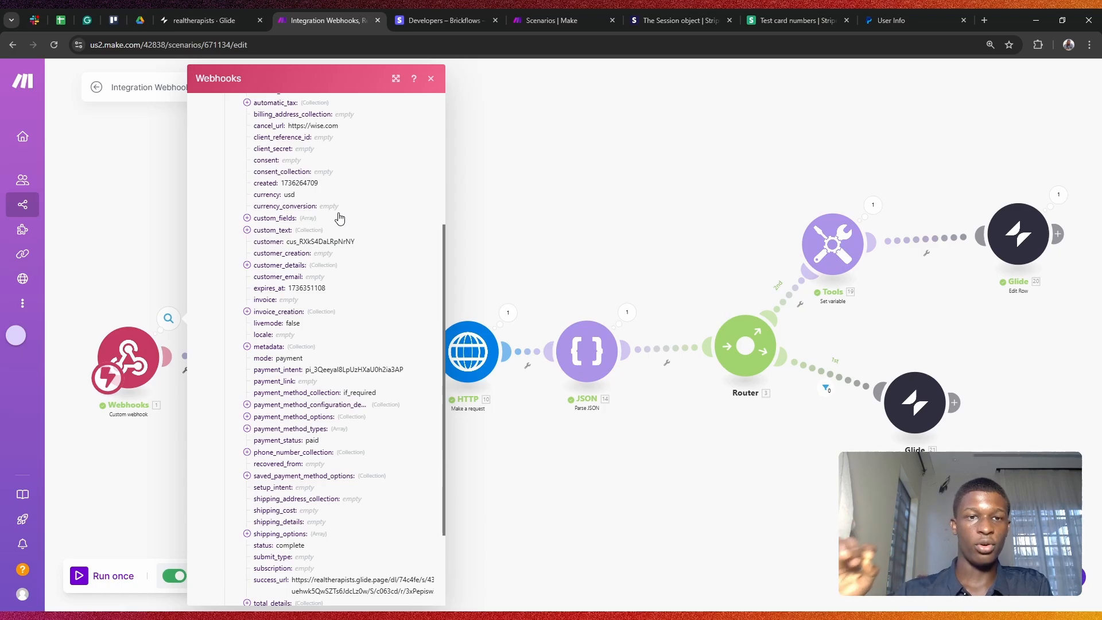
scroll(340, 218, "up", 1)
scroll(340, 218, "up", 1)
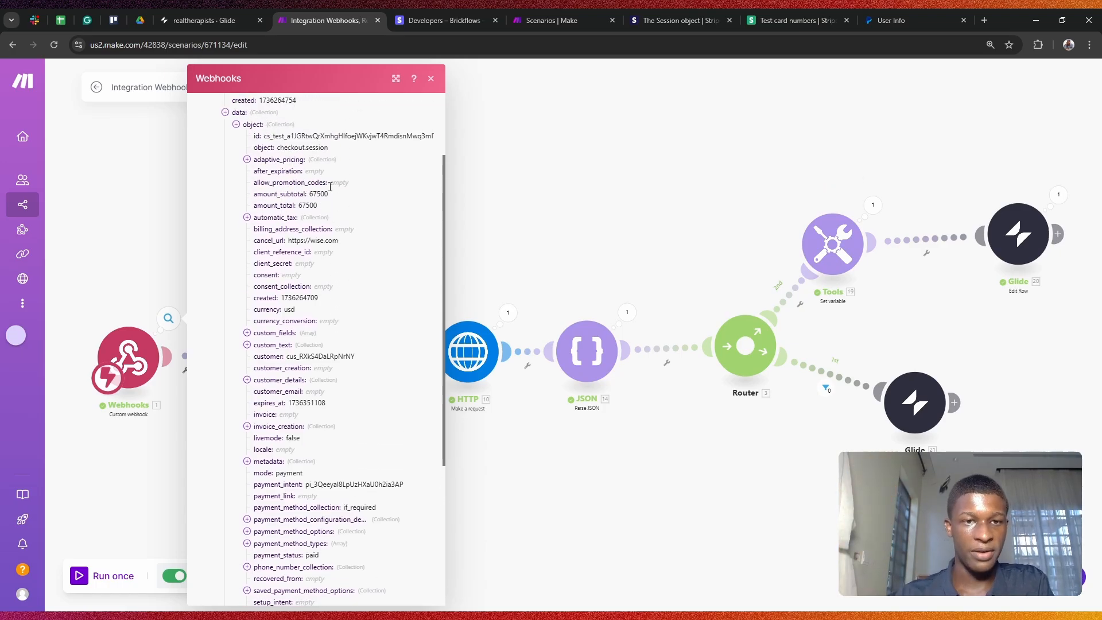
scroll(299, 215, "down", 2)
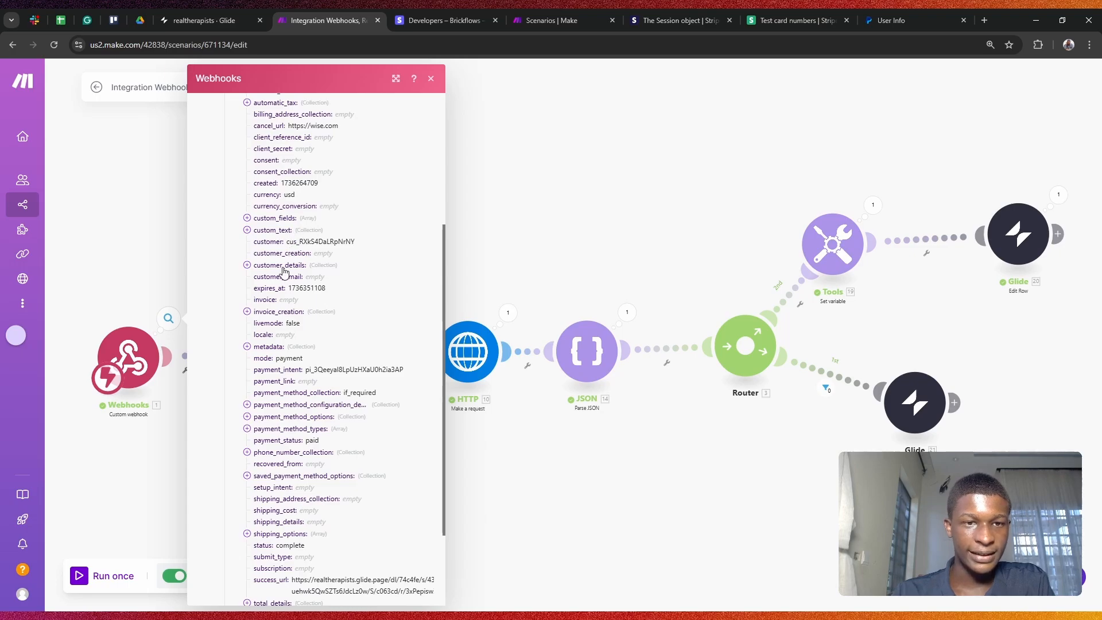
left_click(269, 348)
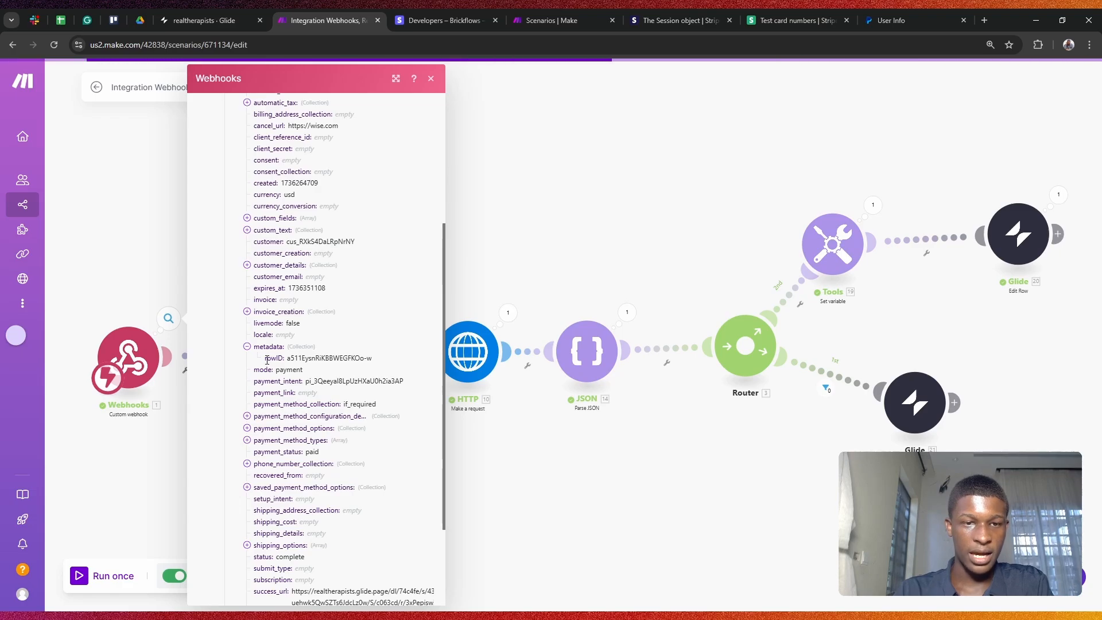
left_click_drag(270, 361, 368, 369)
left_click(376, 370)
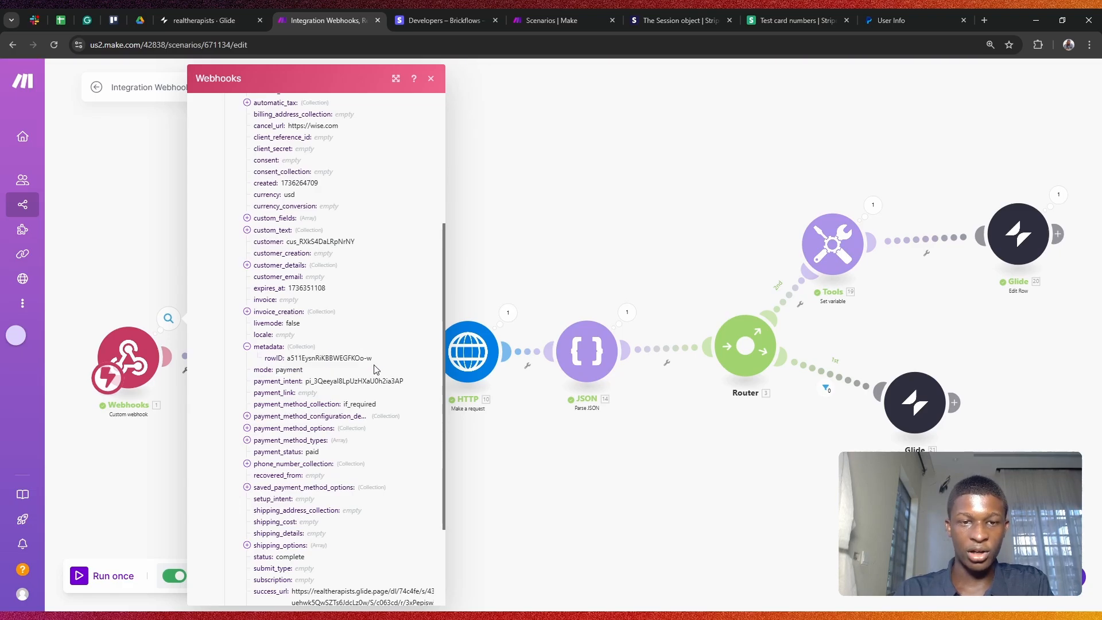
scroll(371, 356, "up", 5)
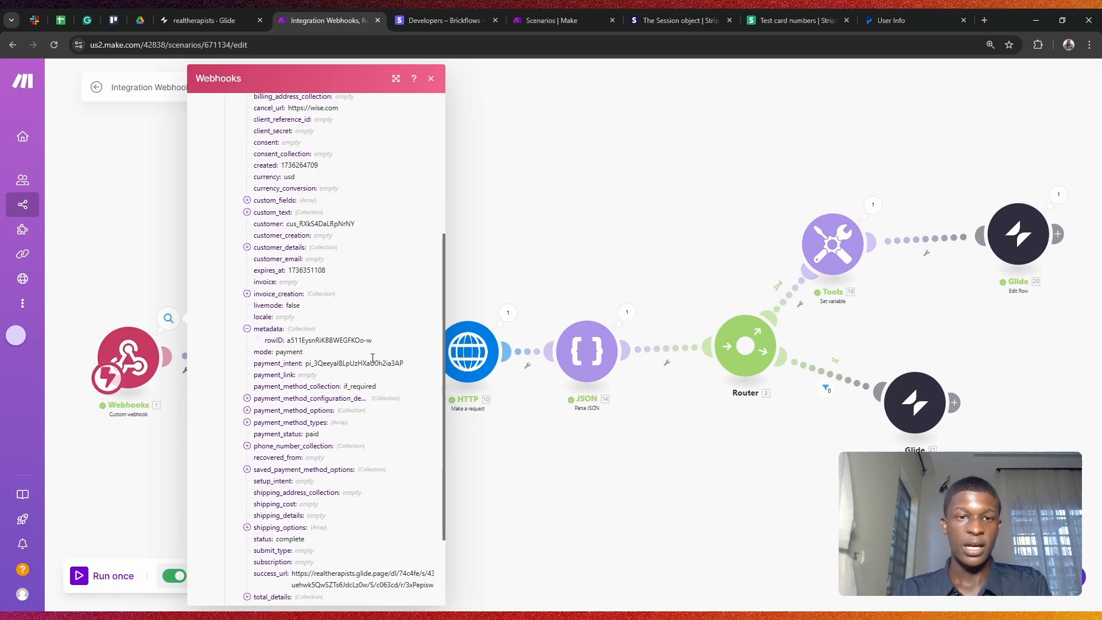
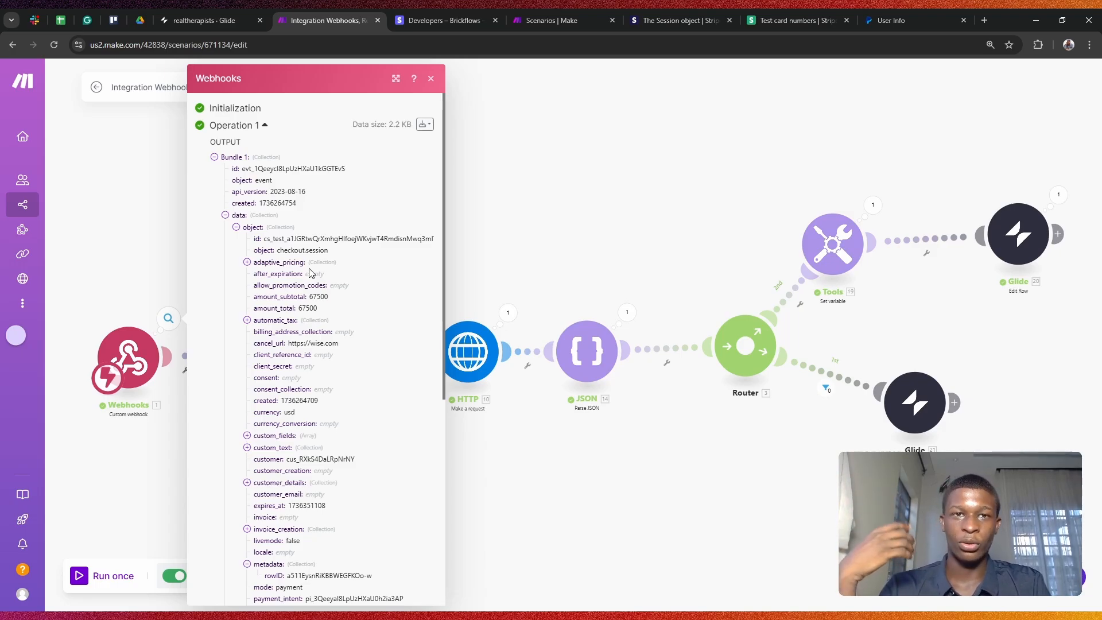
Step: Glance at the Glide workflow trigger choices and dismiss them without adding a workflow
left_click(212, 18)
left_click(123, 89)
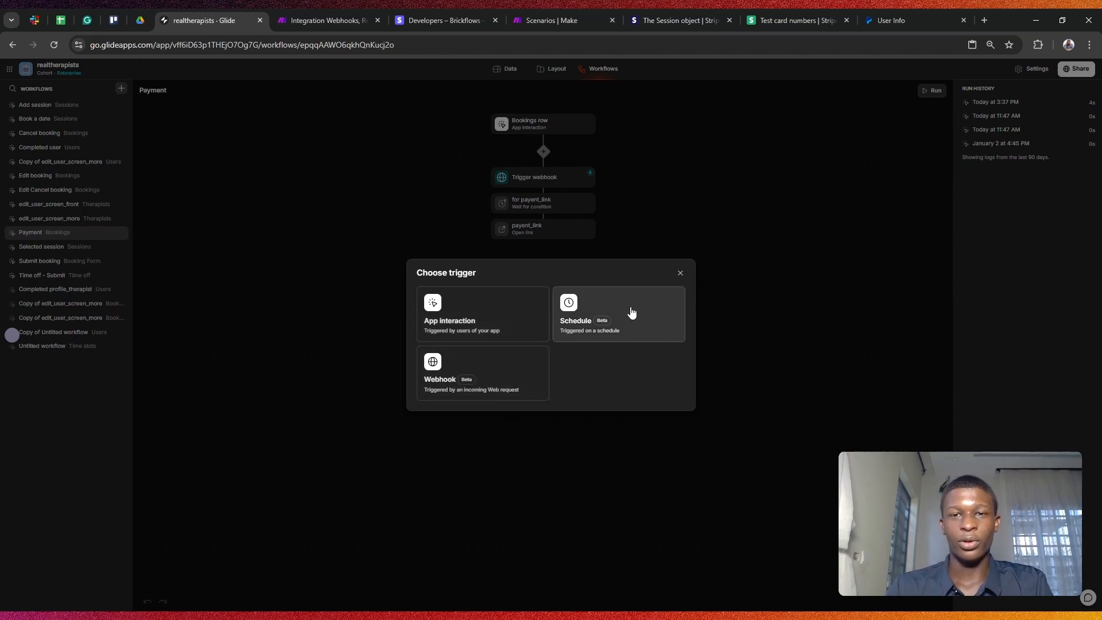
left_click(681, 273)
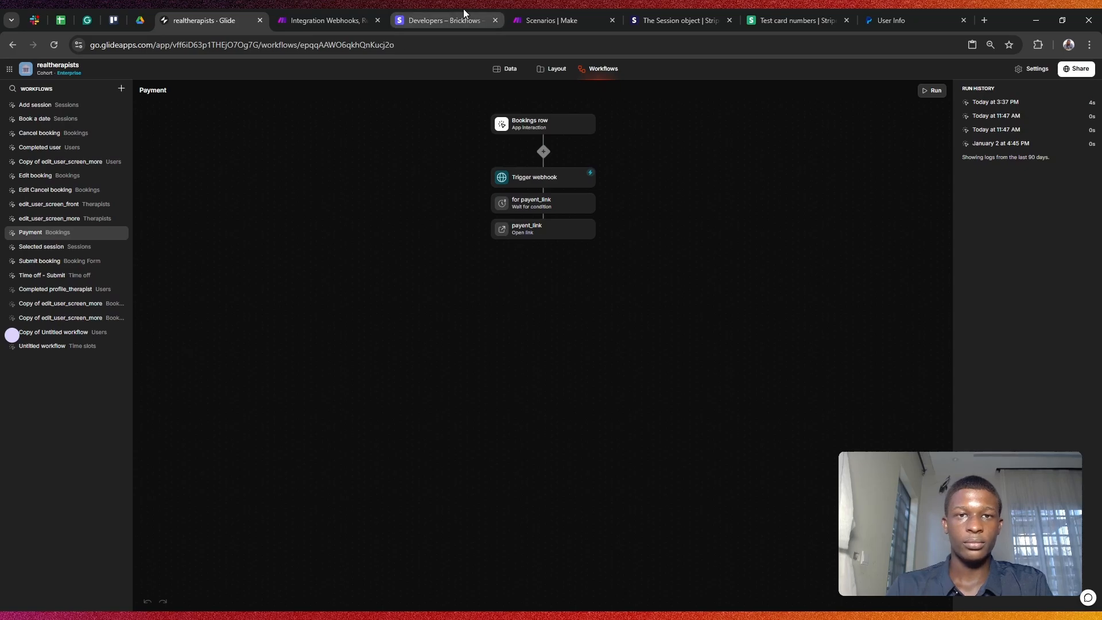
Step: Back in the Make scenario, close the webhook's output bundle
left_click(438, 14)
left_click(335, 25)
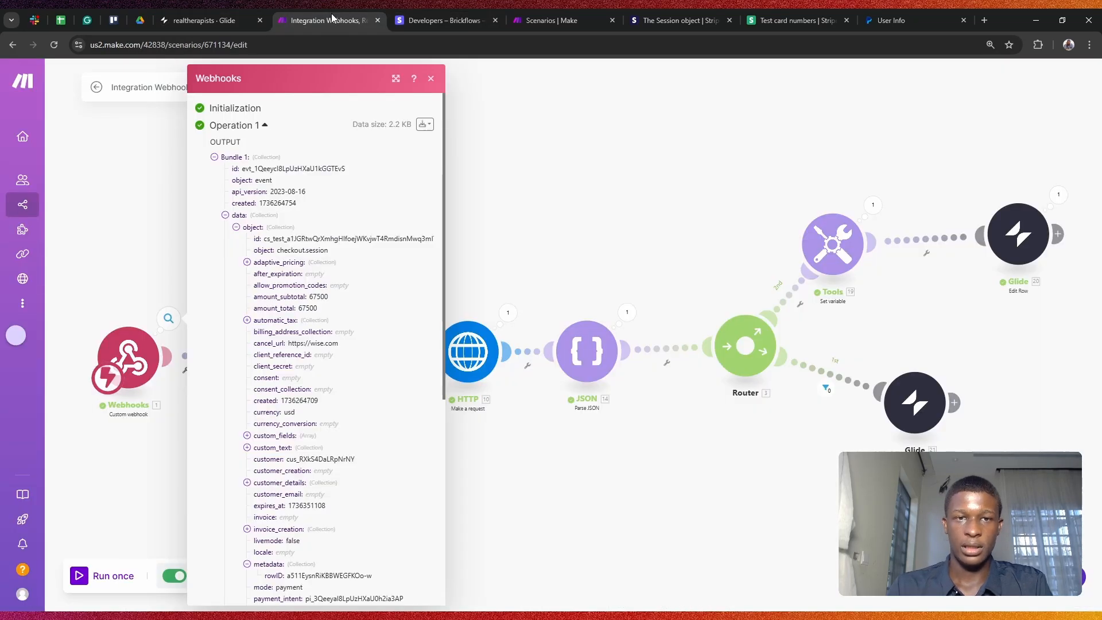
scroll(256, 373, "down", 10)
scroll(256, 372, "up", 6)
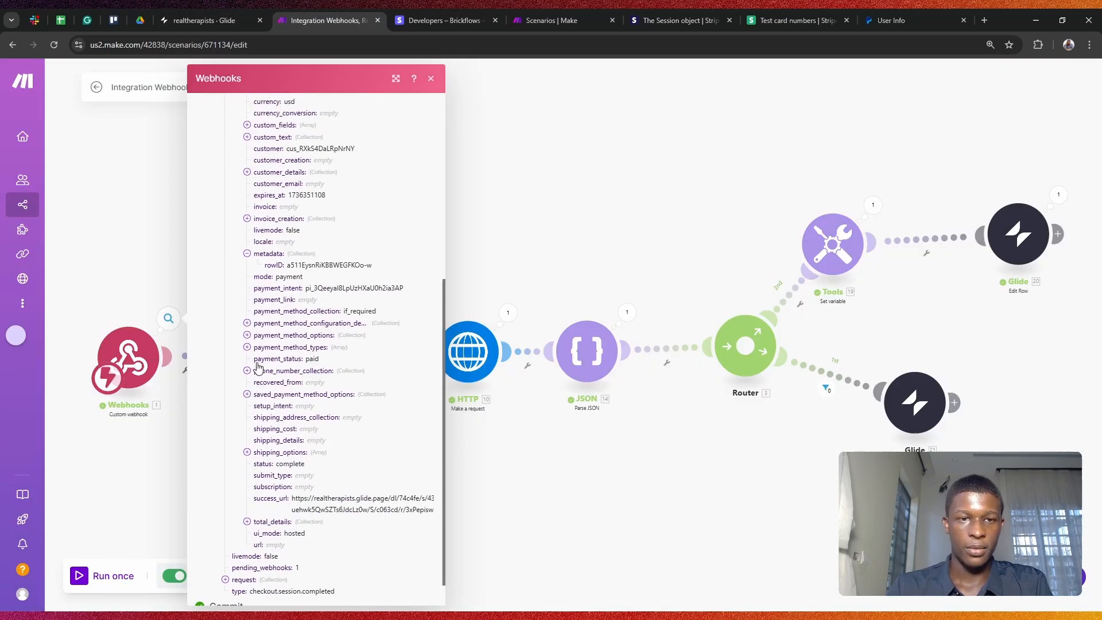
left_click(642, 215)
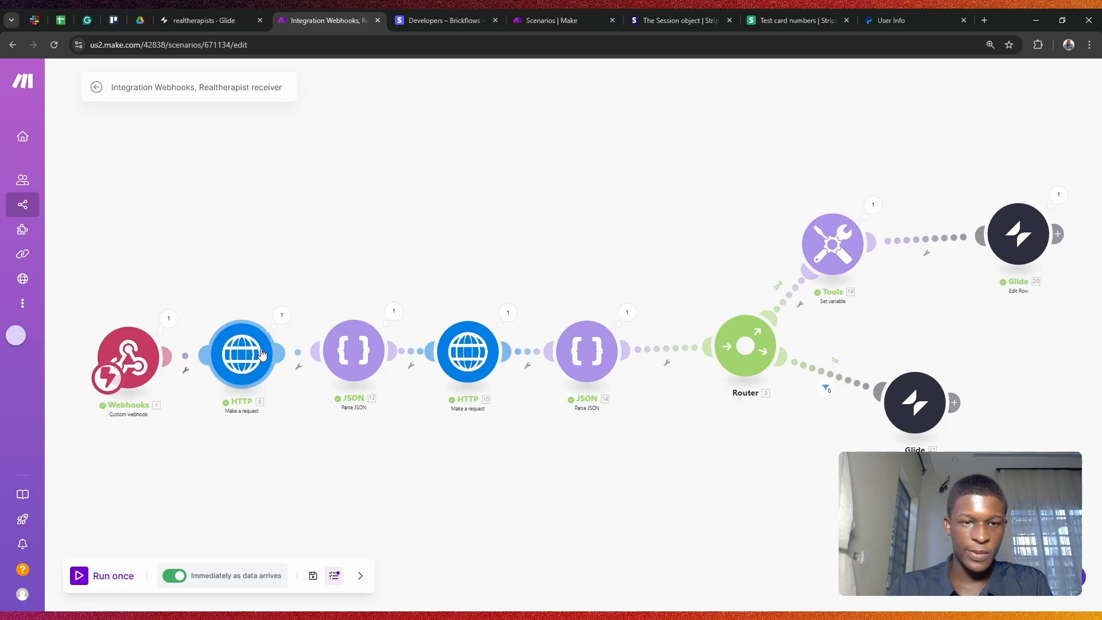
Step: Inspect the first HTTP module's GET request to Stripe's payment_intents endpoint and its Authorization header
left_click(265, 339)
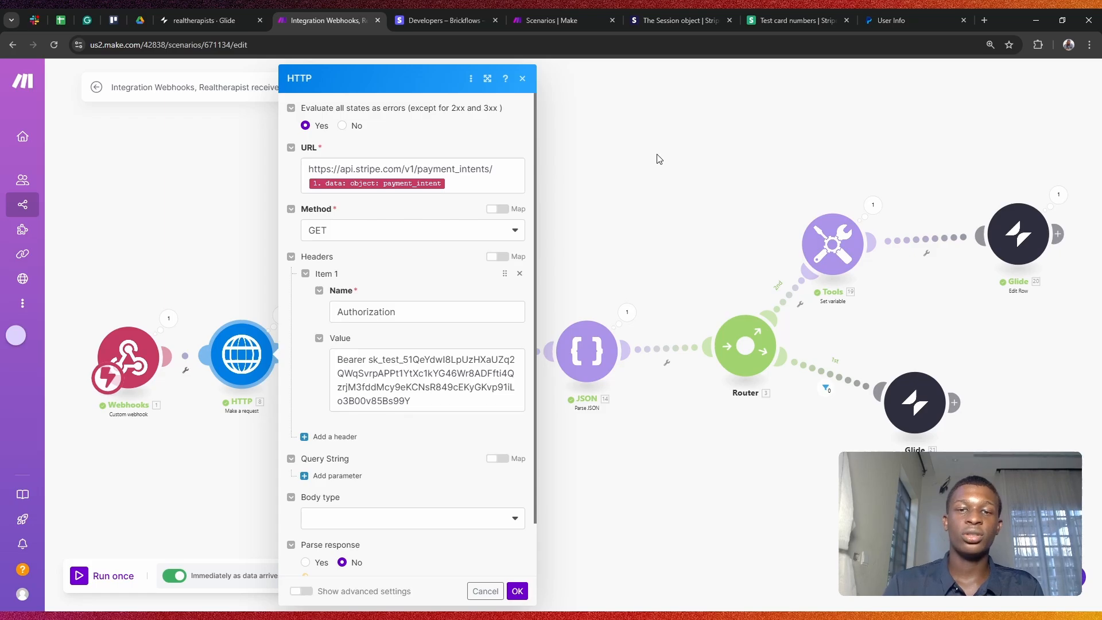
left_click(631, 202)
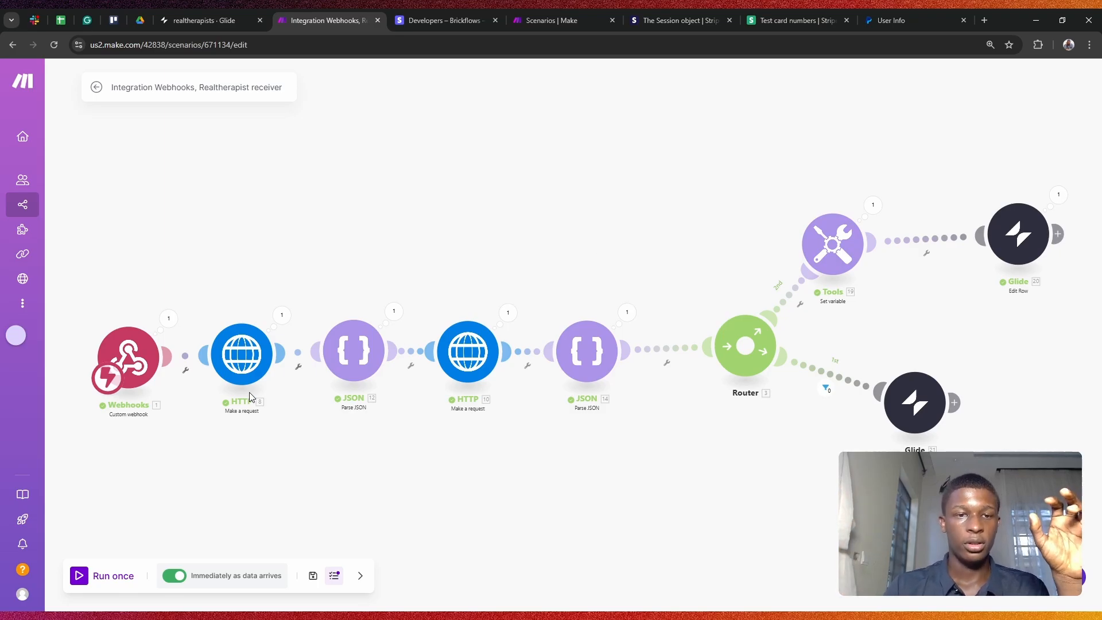
left_click(263, 338)
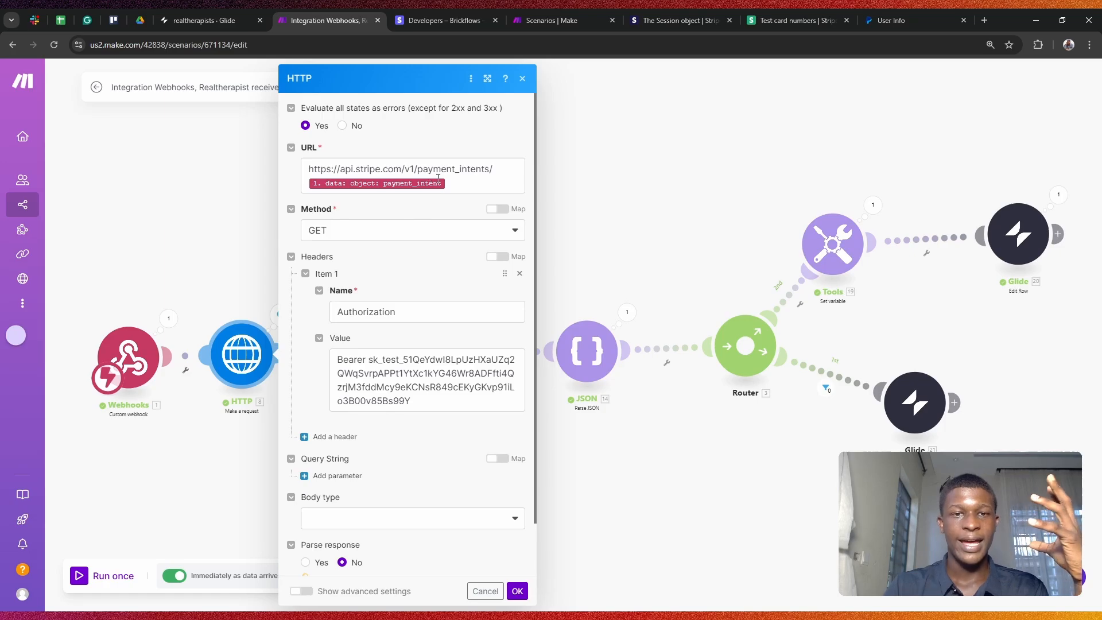
scroll(462, 178, "down", 1)
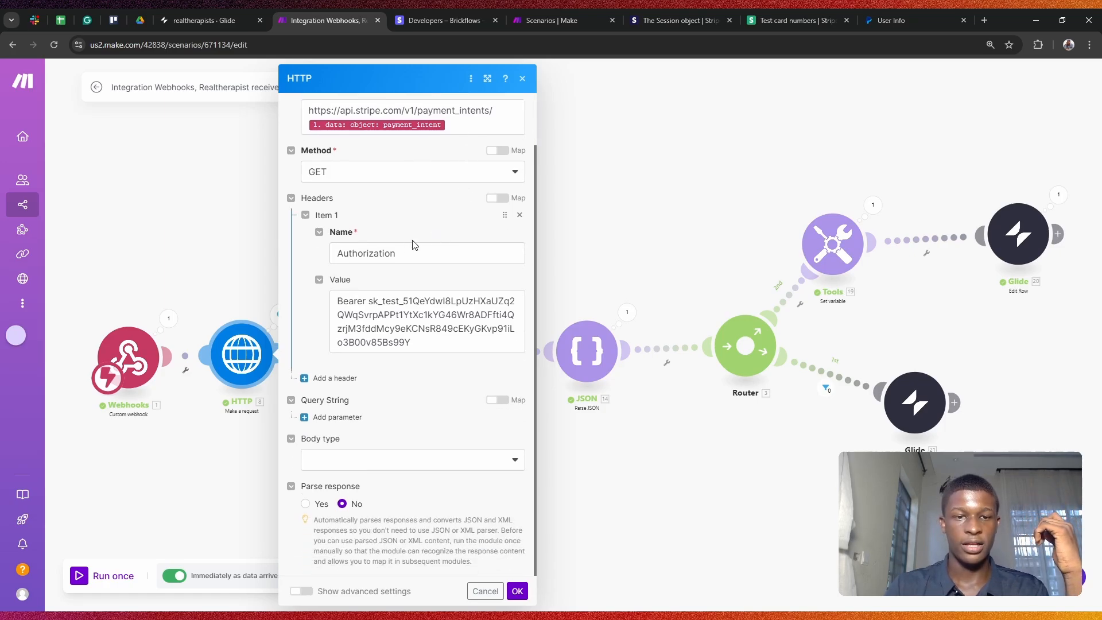
scroll(382, 202, "up", 1)
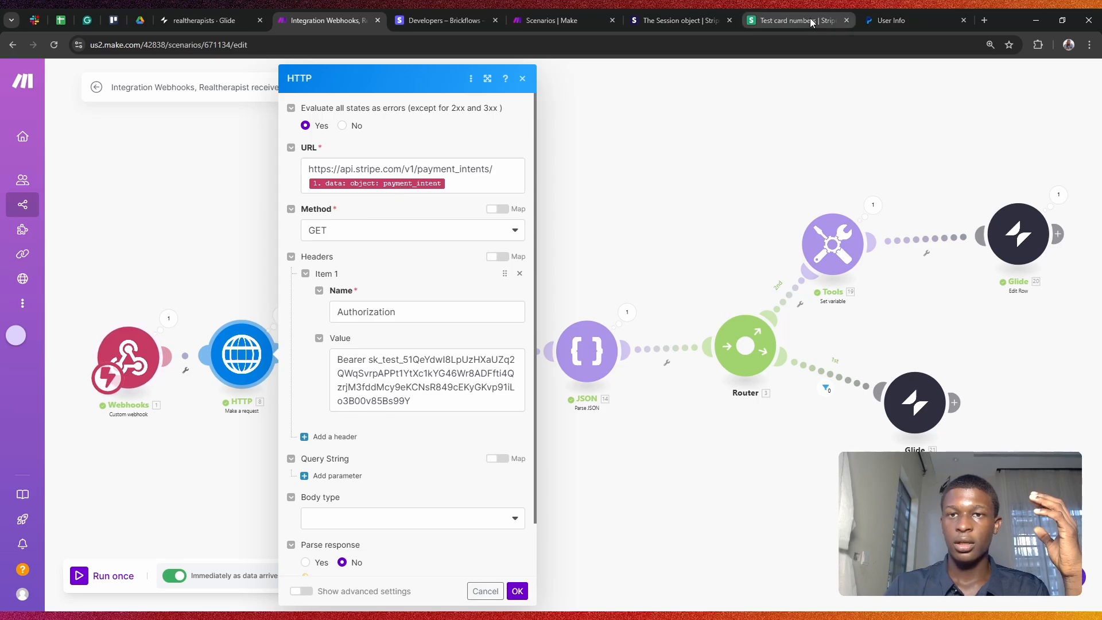
Step: Scroll through the Stripe Checkout Session object documentation
left_click(589, 13)
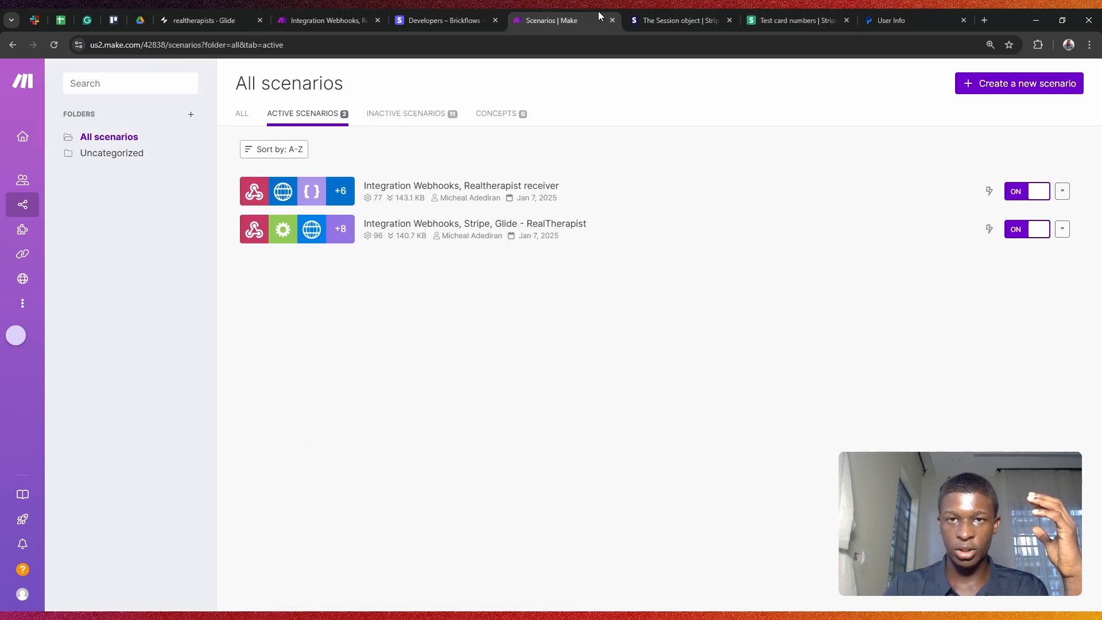
left_click(660, 17)
scroll(333, 118, "down", 8)
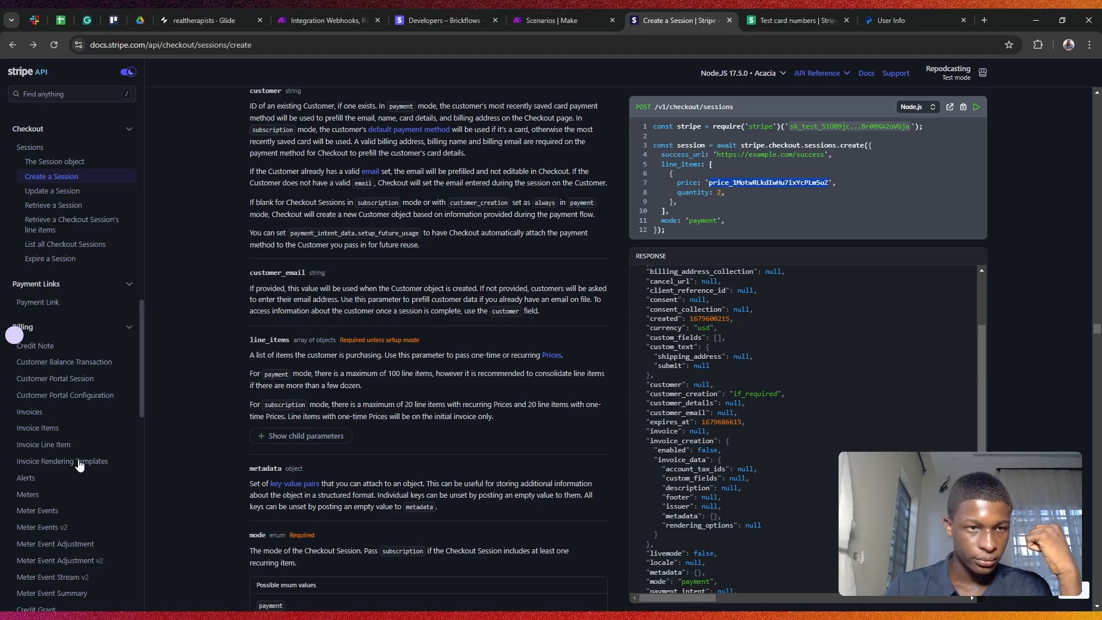
scroll(52, 365, "down", 3)
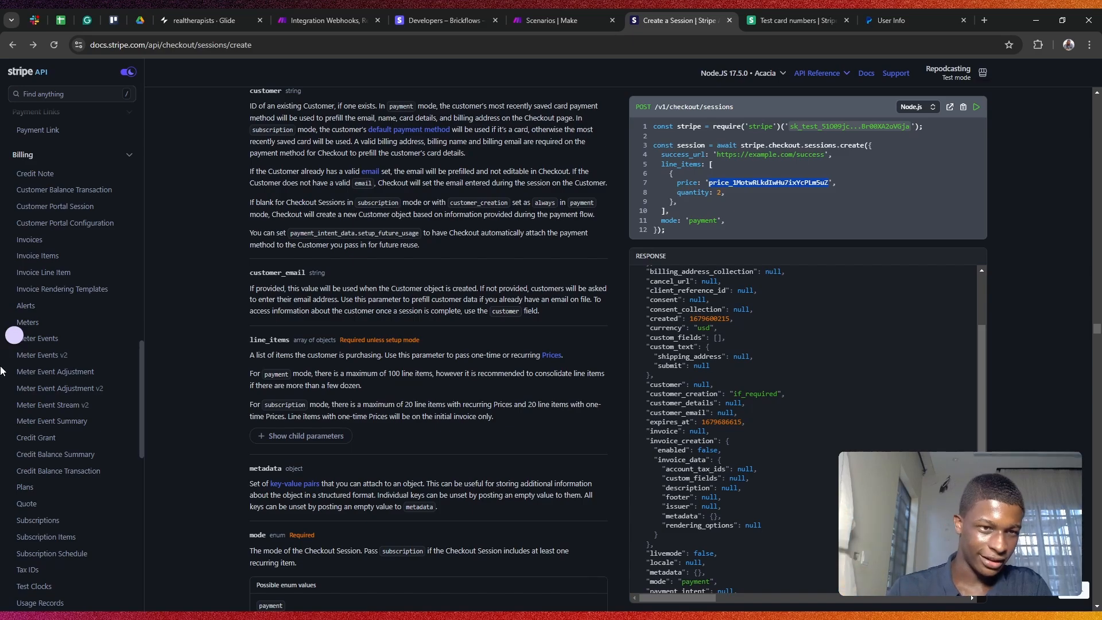
scroll(86, 412, "down", 1)
scroll(86, 413, "down", 10)
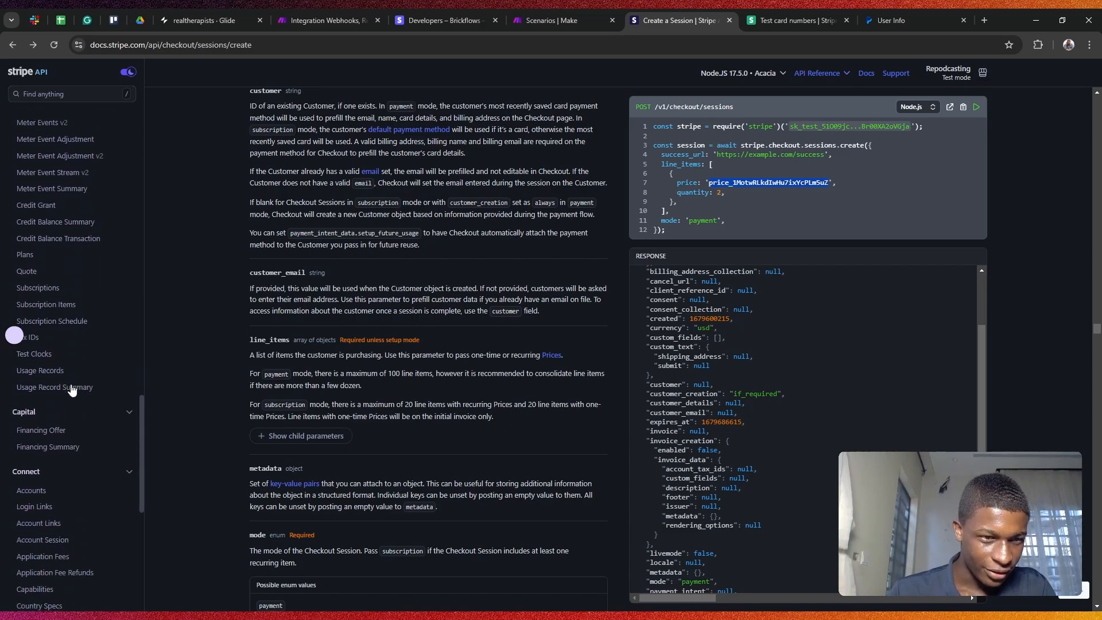
scroll(72, 391, "up", 20)
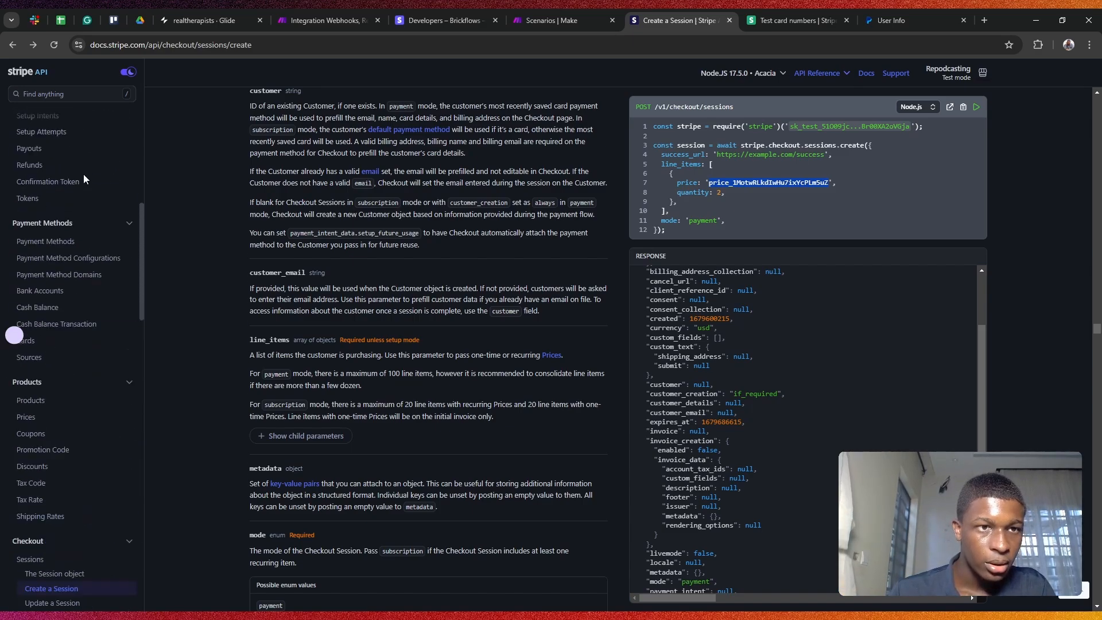
Step: Search the Stripe docs for 'intent' and open the Payment Intents reference
left_click(74, 93)
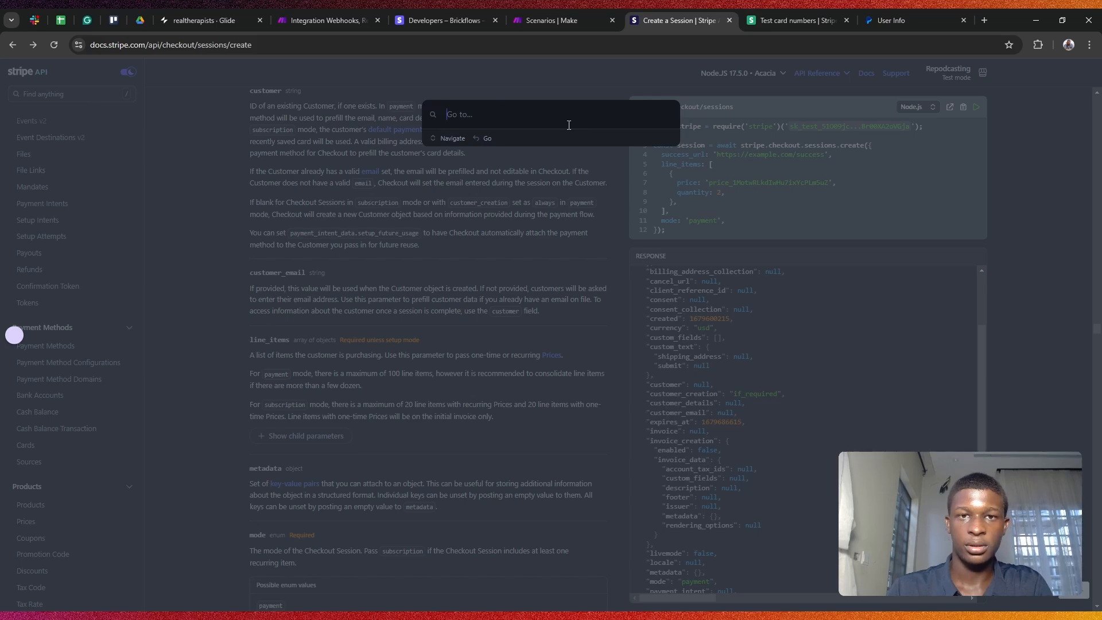
type("paymet")
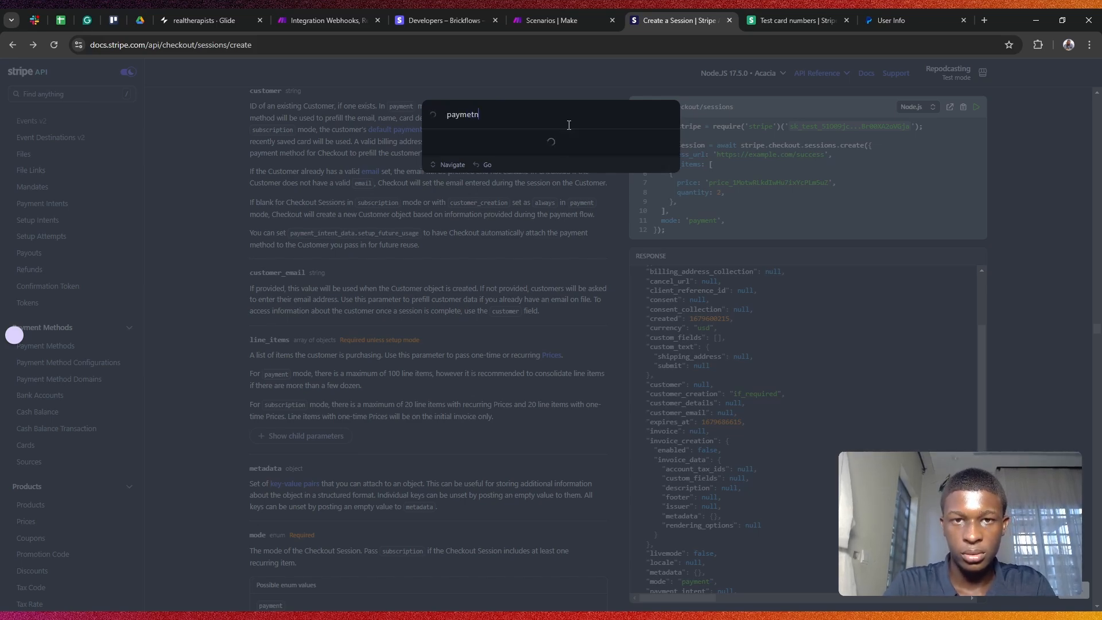
key("ctrl+a")
key("BackSpace")
type("inte")
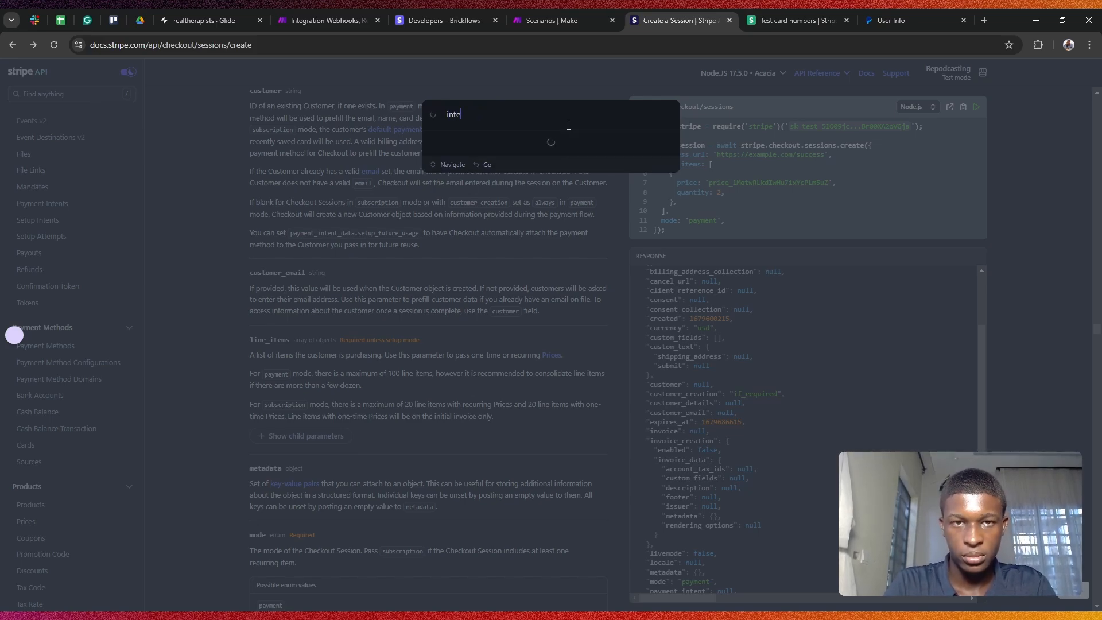
type("nt")
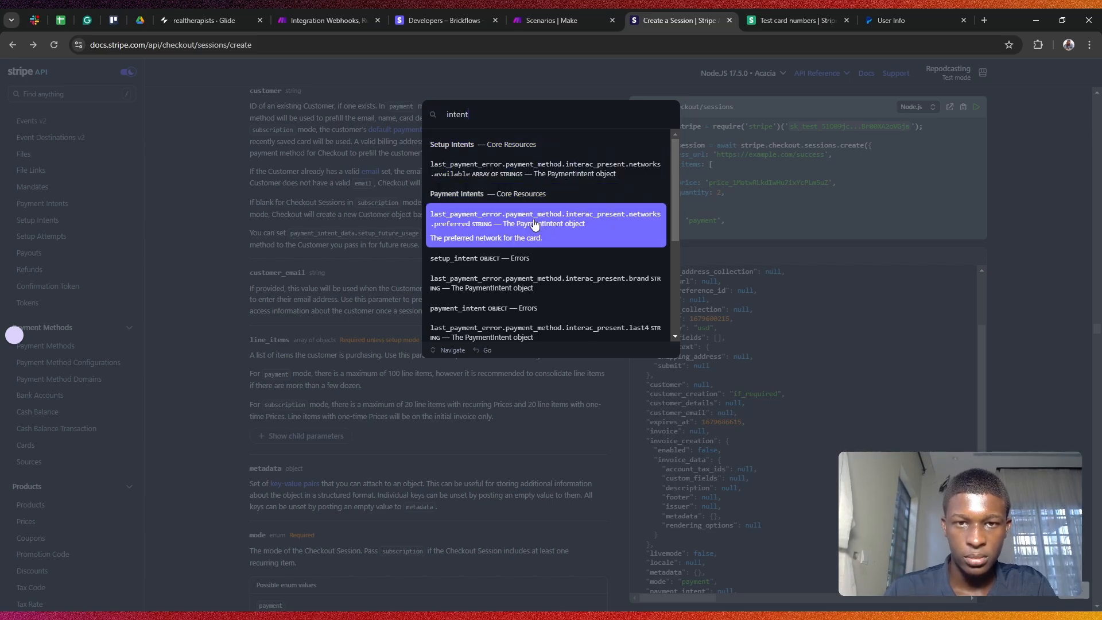
left_click(531, 201)
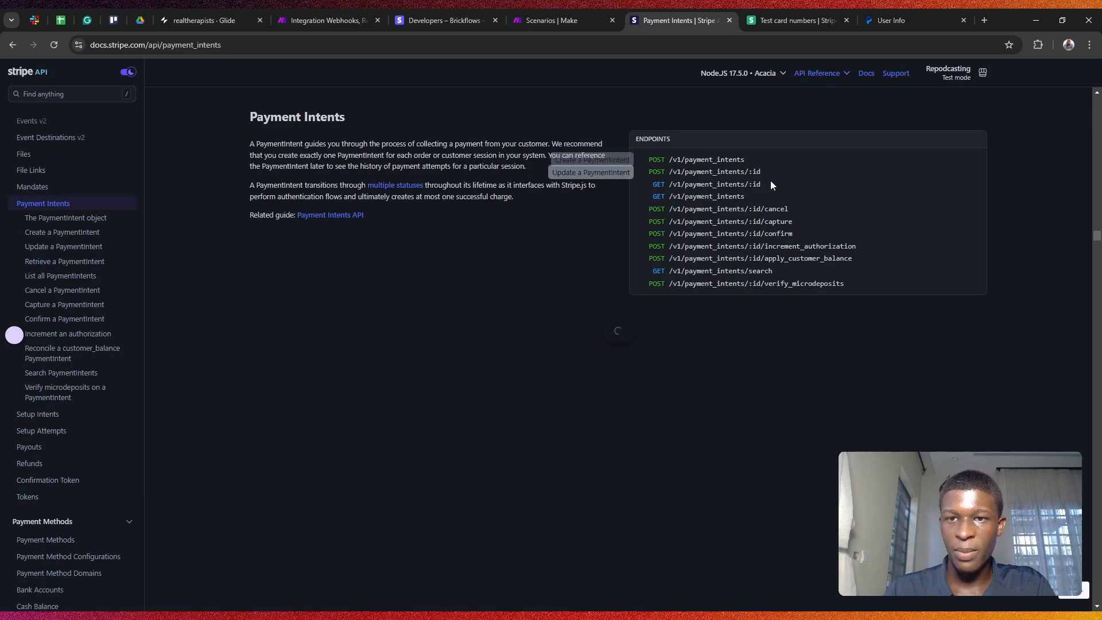
left_click_drag(256, 146, 494, 156)
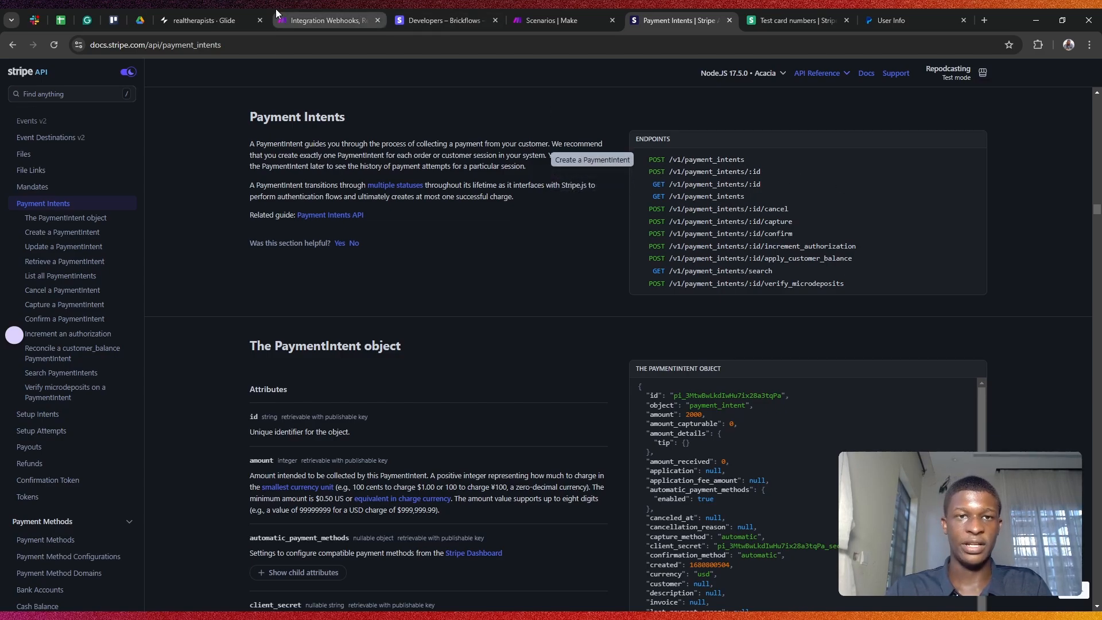
Step: Map the webhook's data.object.payment_intent onto the end of the payment_intents URL
left_click(333, 12)
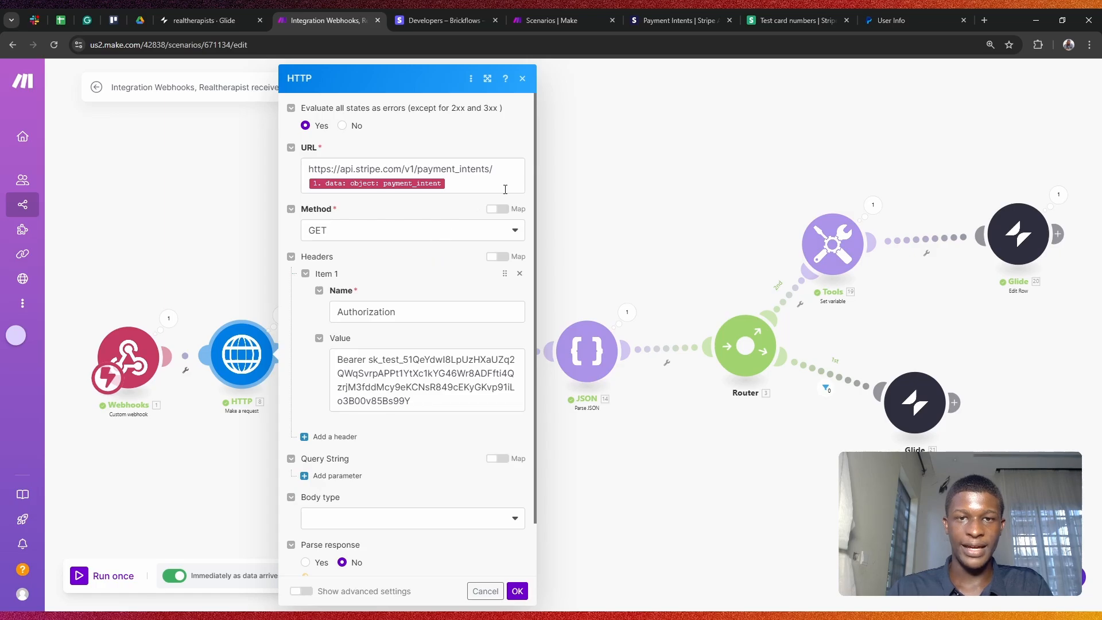
left_click(414, 183)
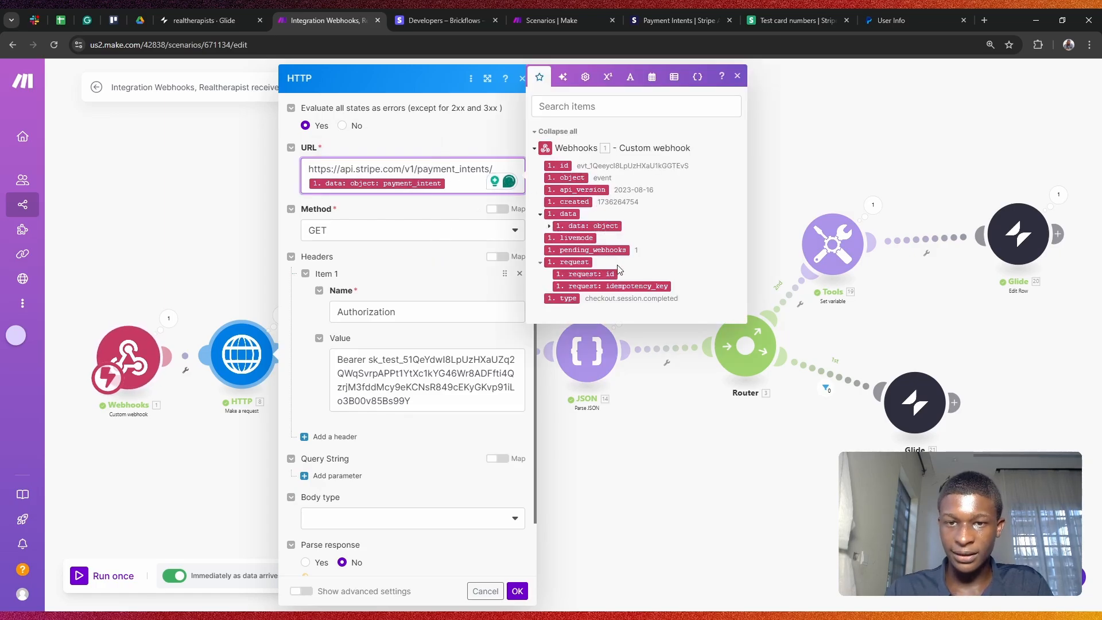
left_click(549, 228)
scroll(603, 191, "down", 8)
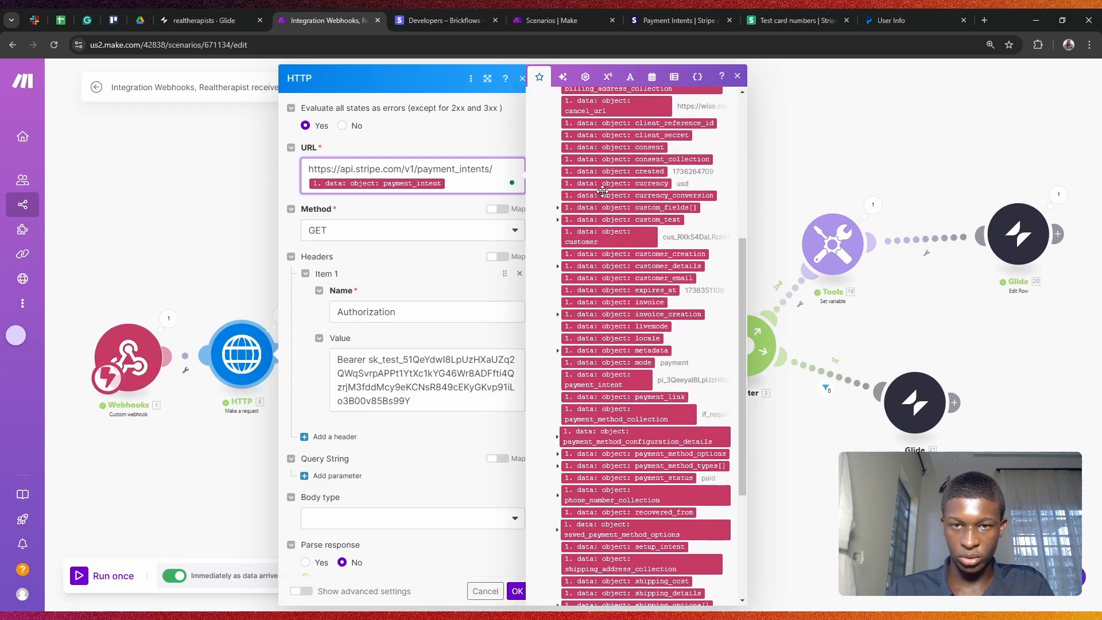
scroll(602, 191, "up", 2)
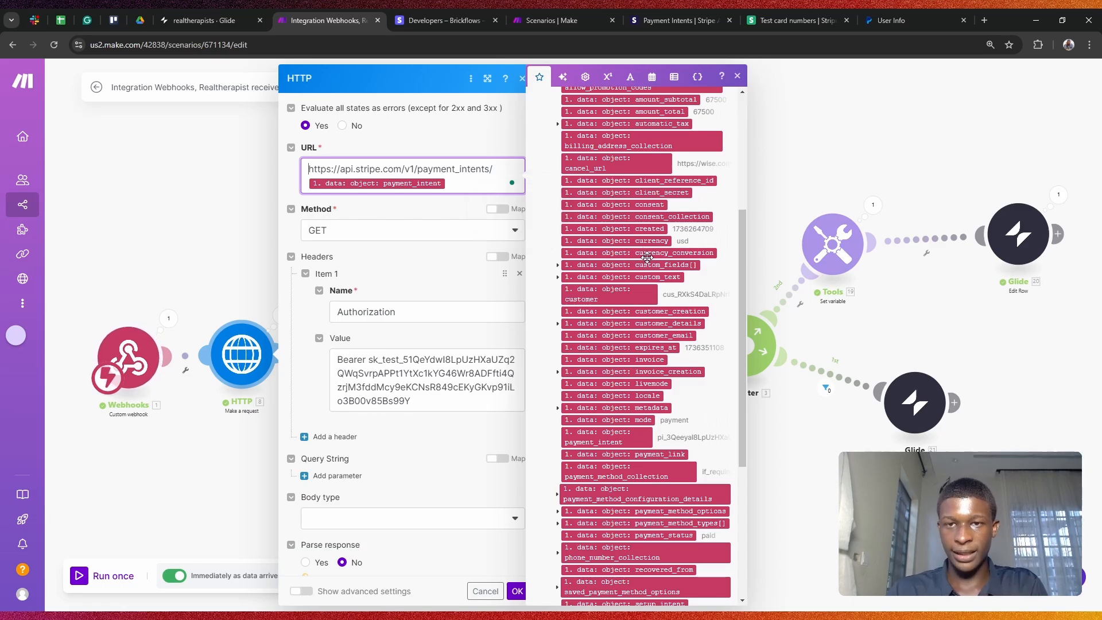
scroll(648, 257, "down", 3)
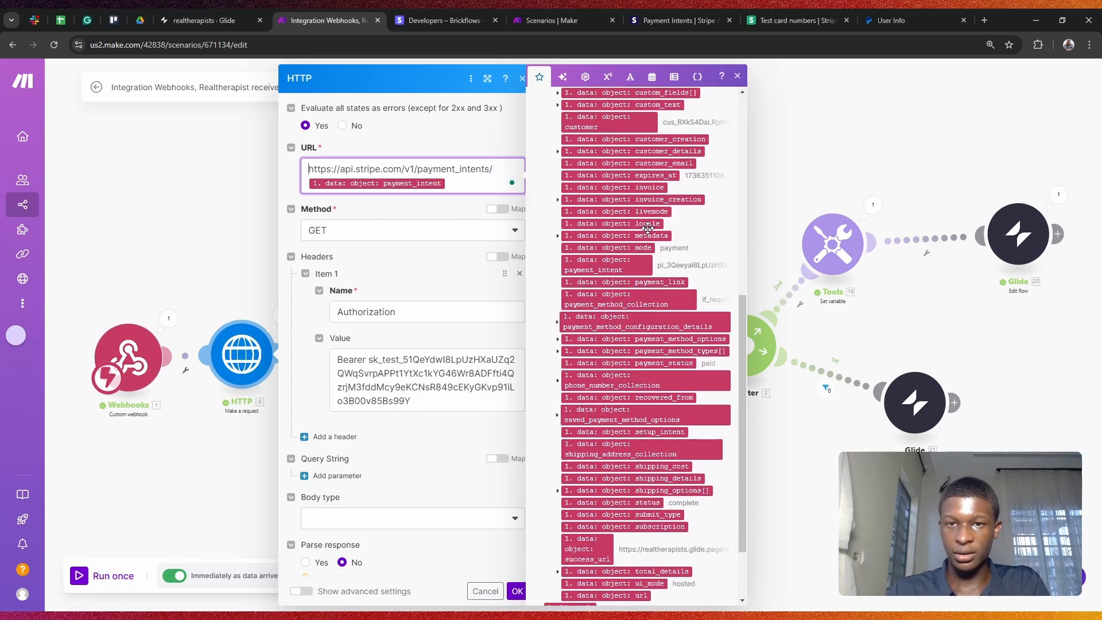
scroll(648, 235, "down", 2)
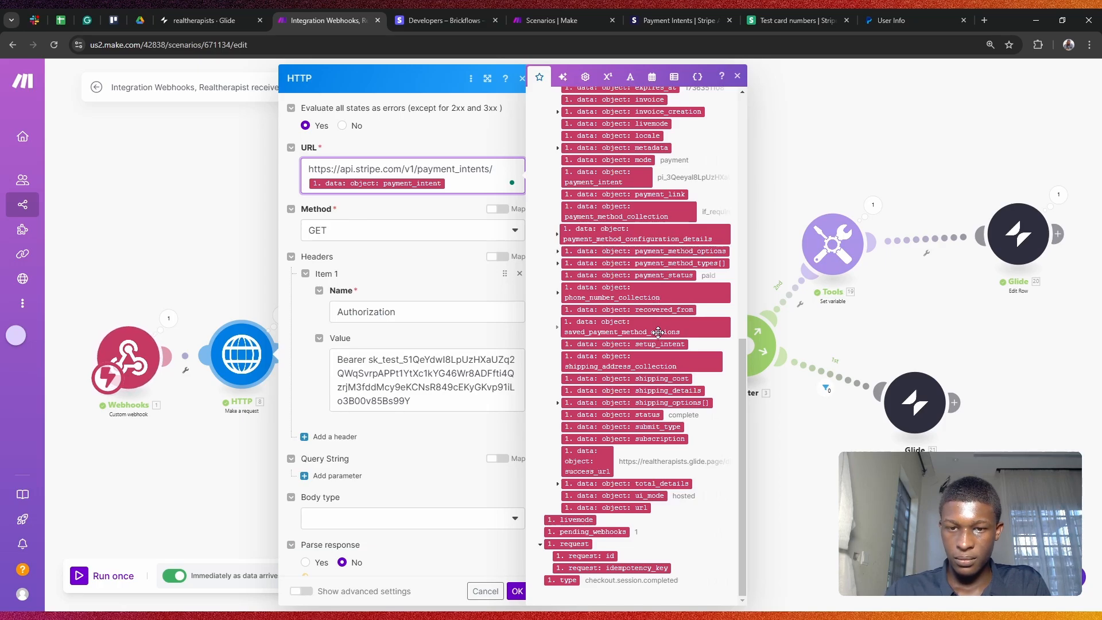
scroll(658, 332, "up", 15)
left_click(649, 108)
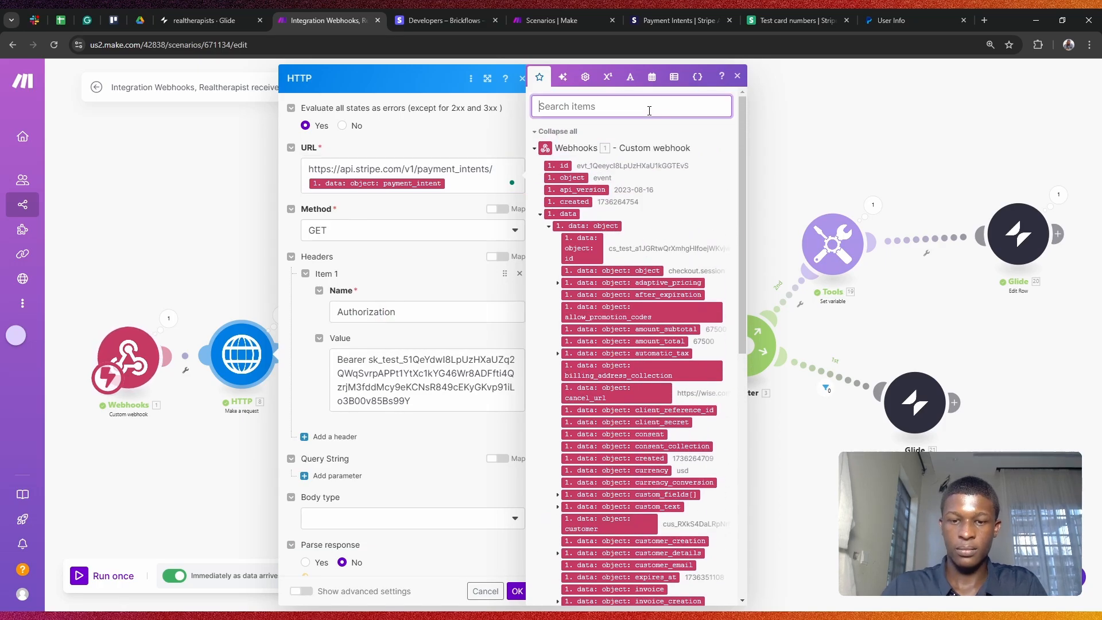
type("intent")
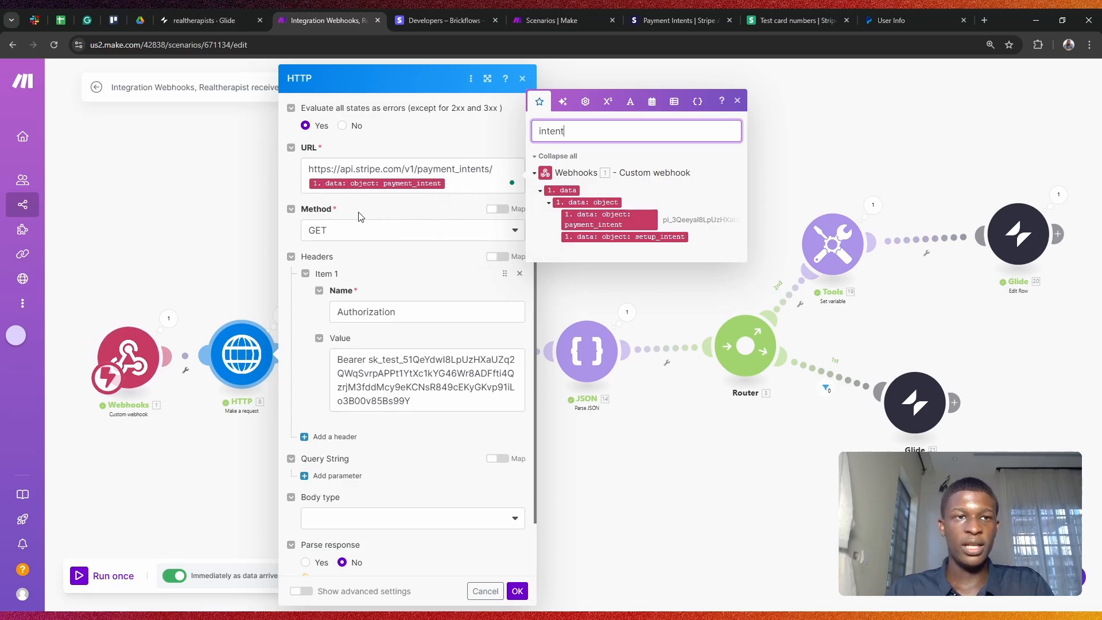
scroll(374, 259, "down", 1)
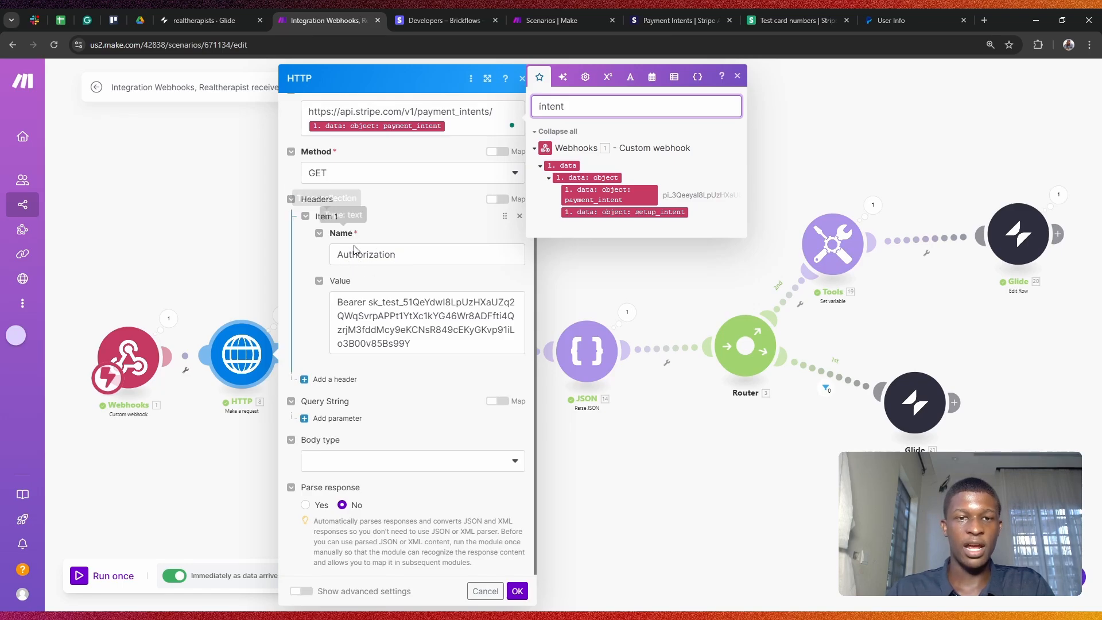
Step: Check the Bearer secret-key Authorization header and close the HTTP module
left_click_drag(365, 301, 334, 298)
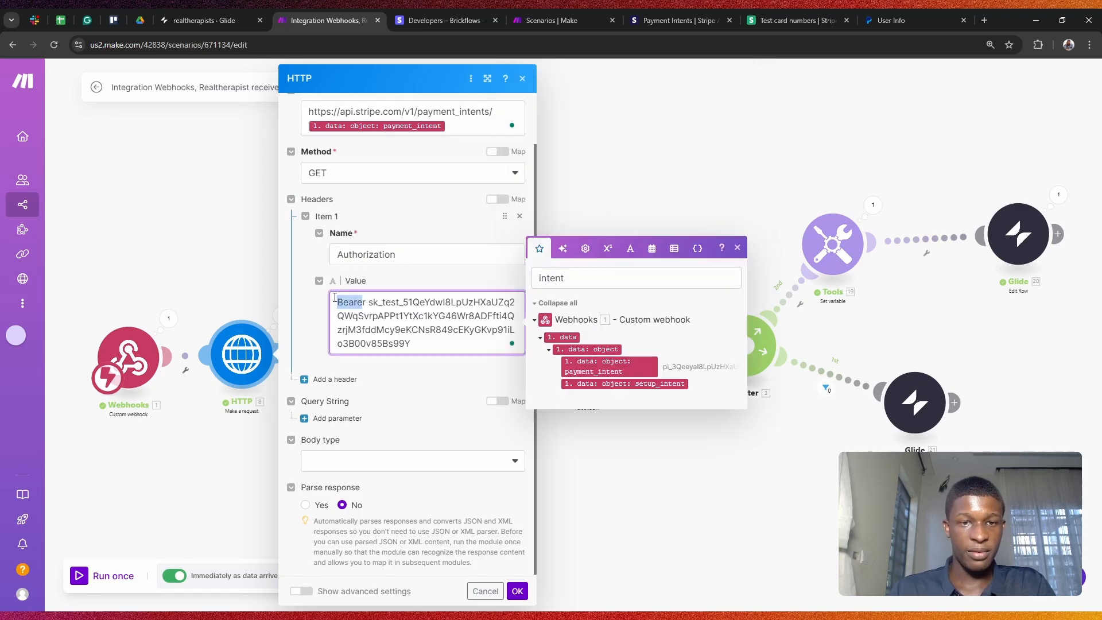
left_click(375, 304)
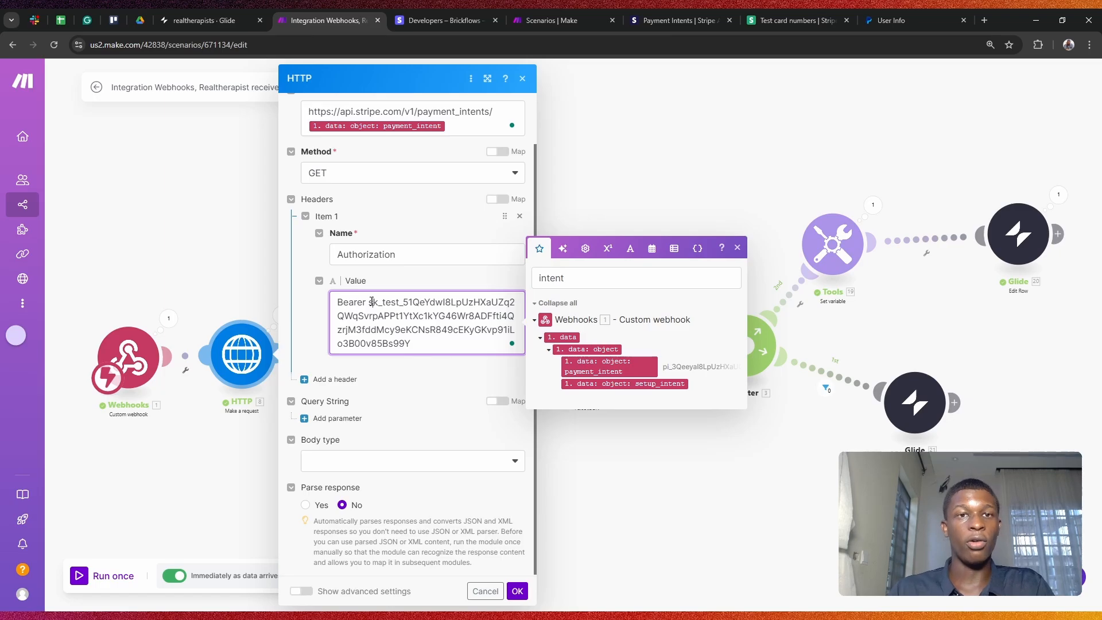
left_click_drag(378, 308, 427, 344)
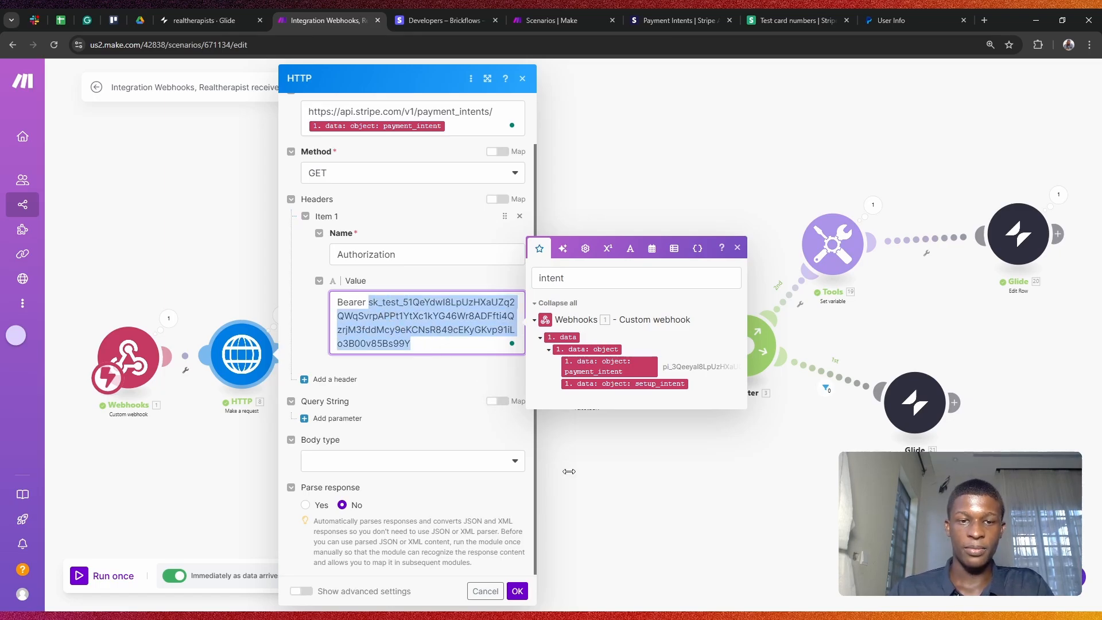
left_click(610, 514)
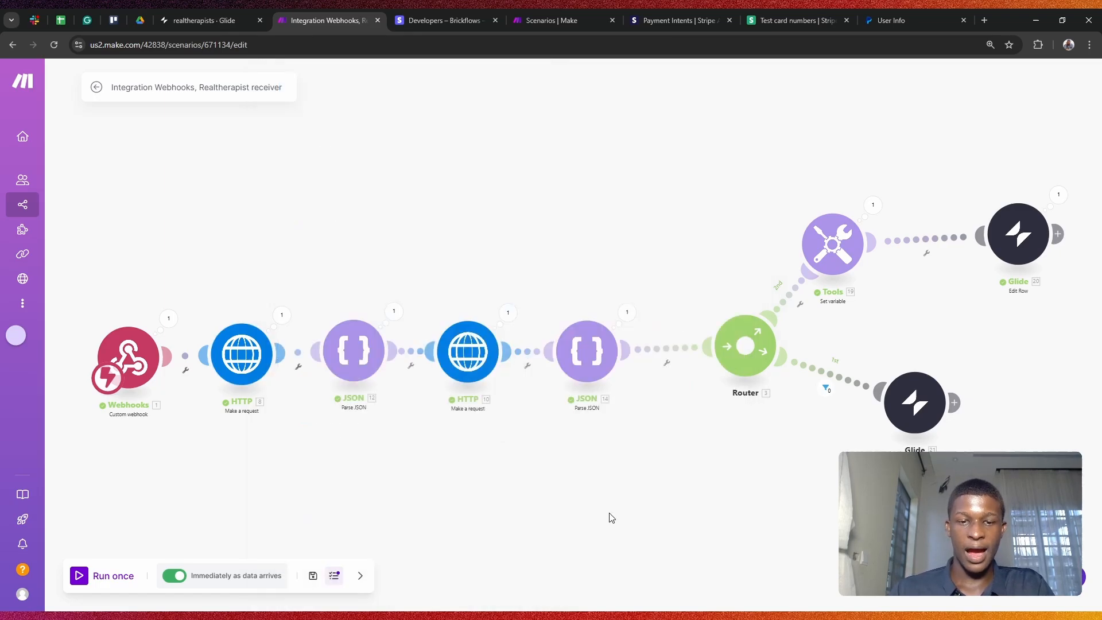
left_click(282, 315)
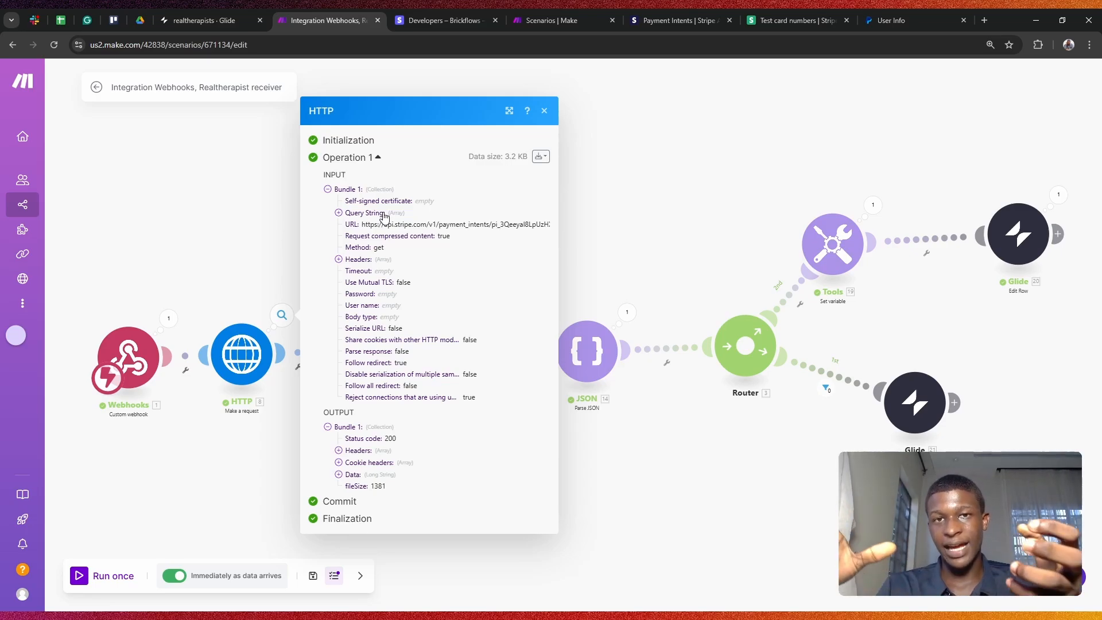
left_click(645, 144)
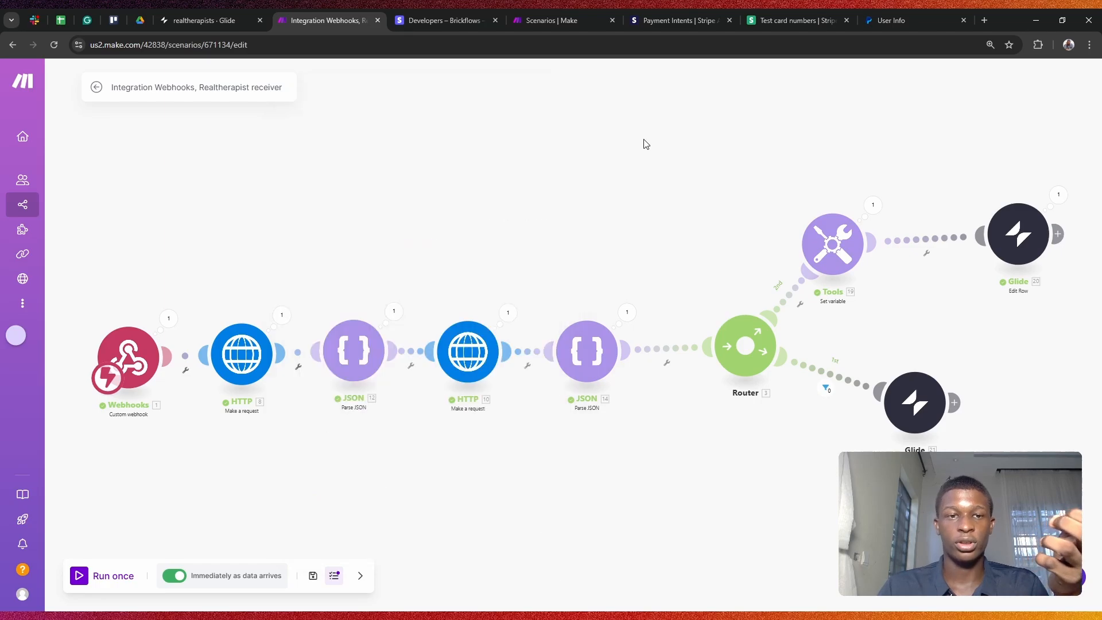
left_click(354, 351)
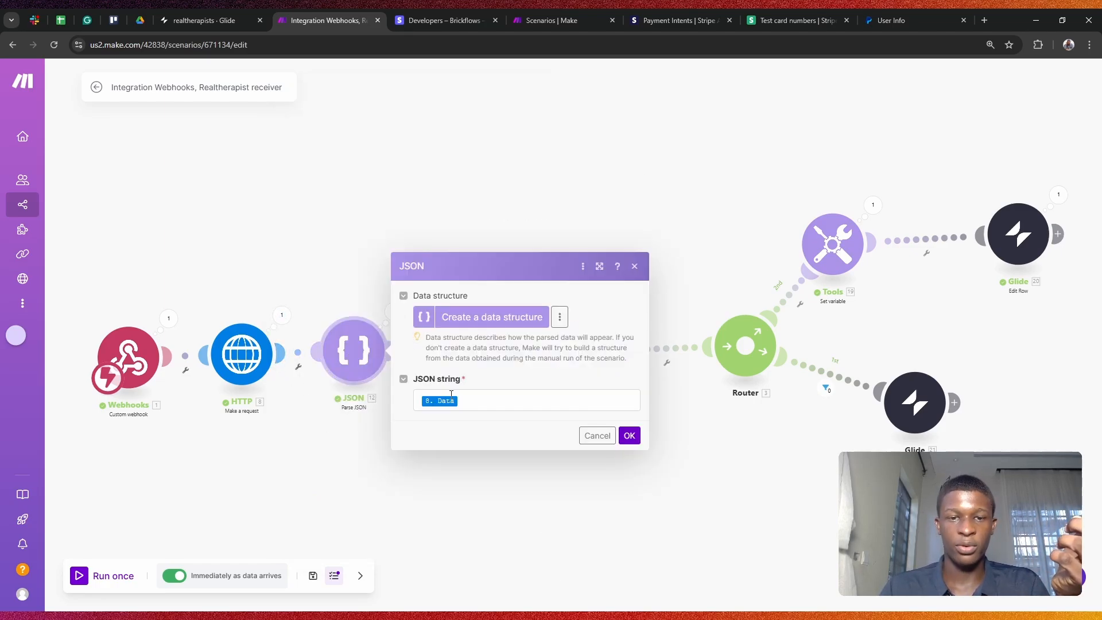
left_click(282, 315)
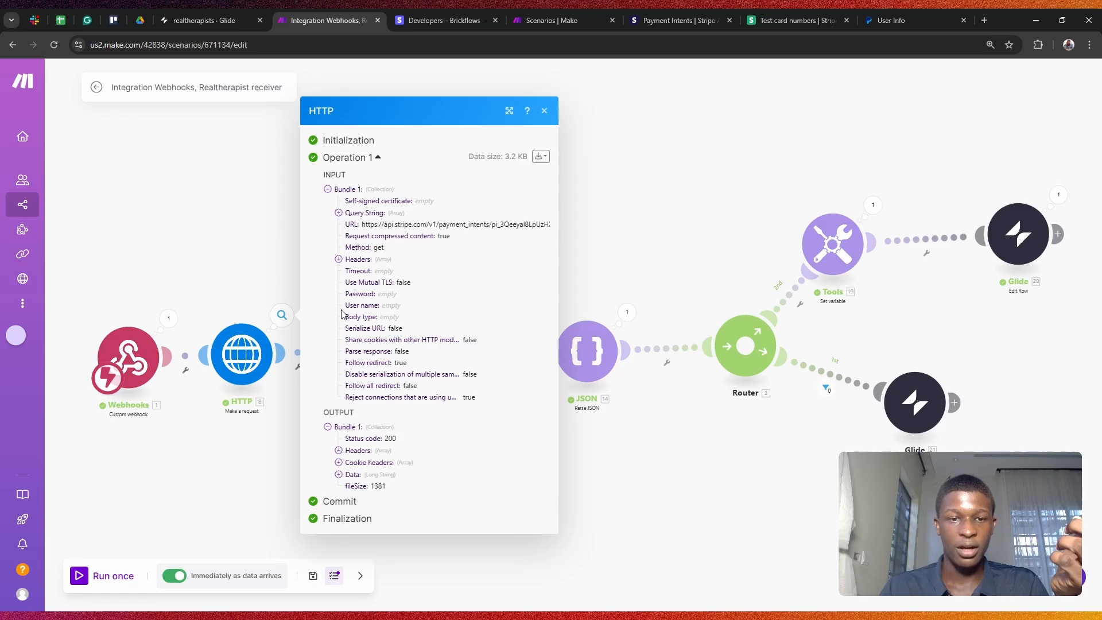
left_click(558, 504)
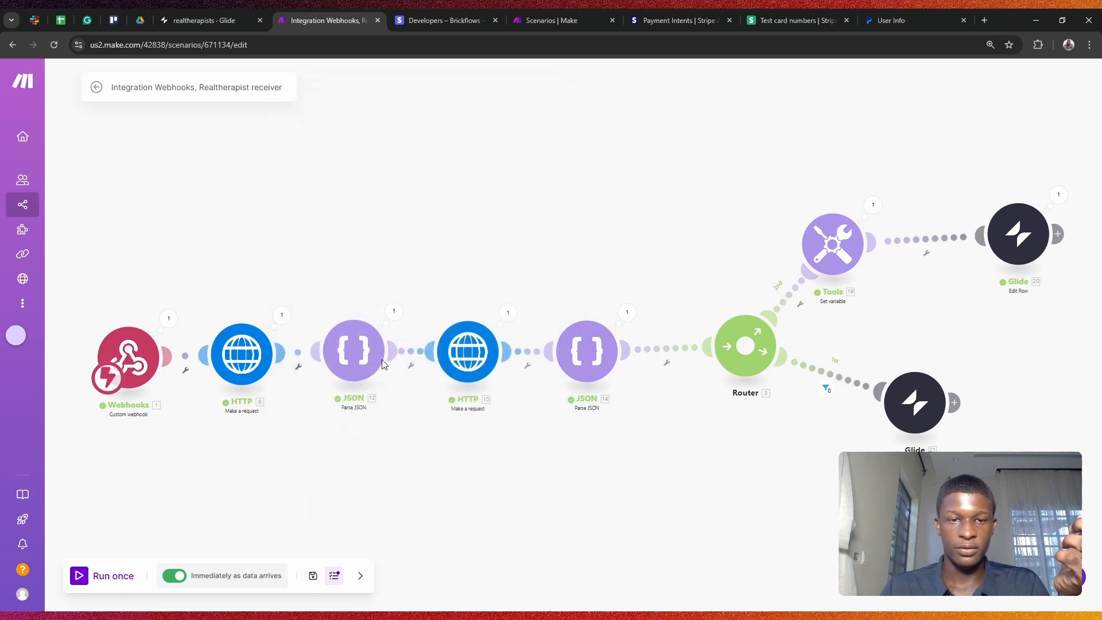
left_click(361, 347)
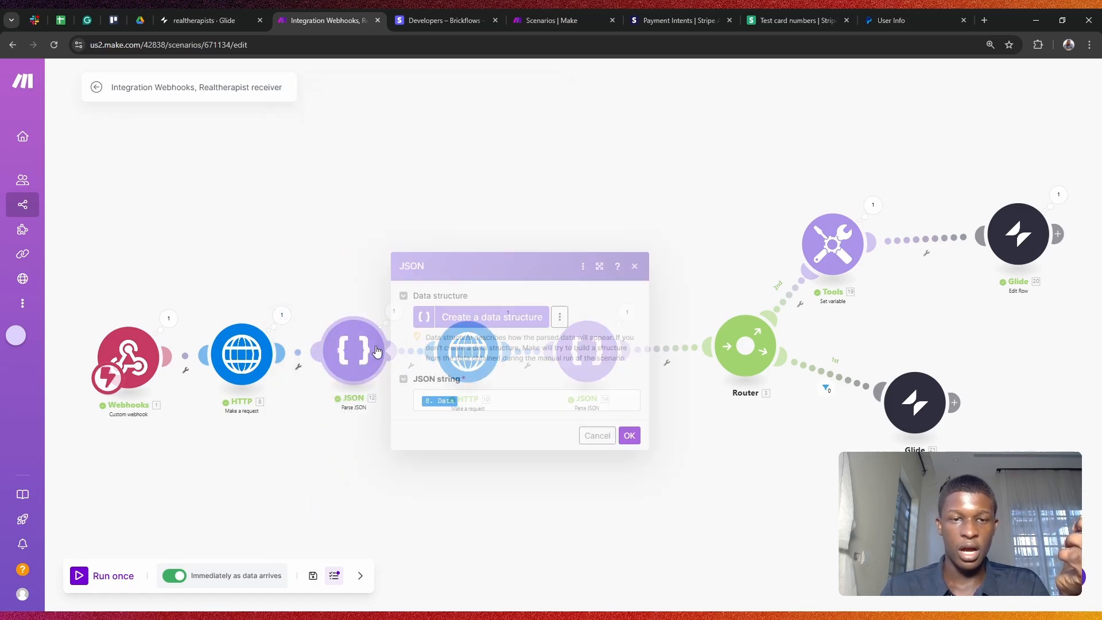
left_click(441, 409)
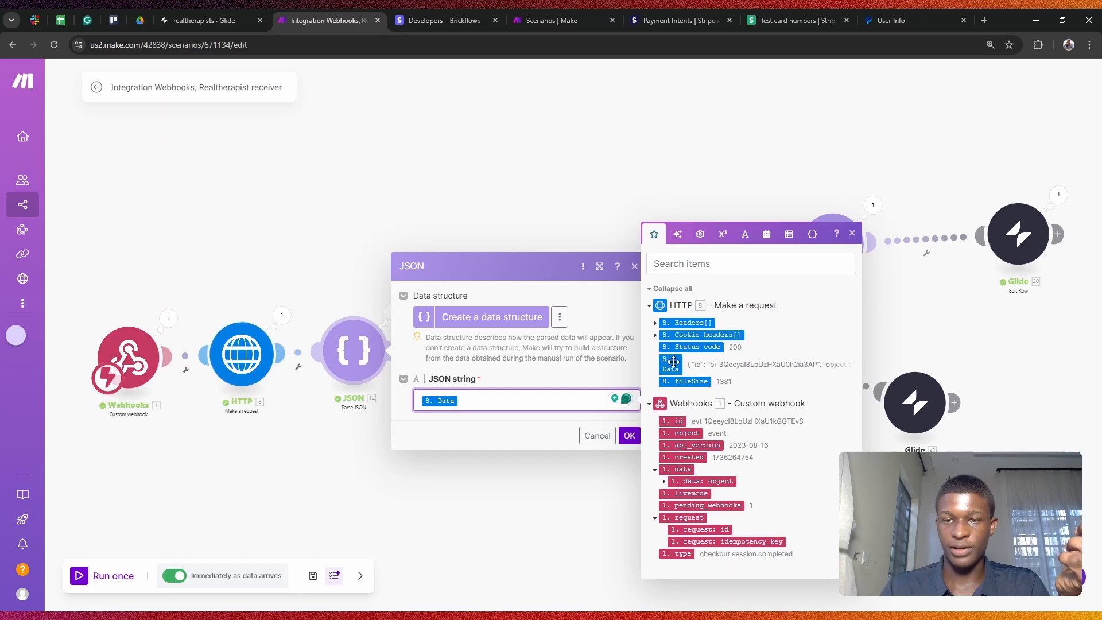
left_click(539, 508)
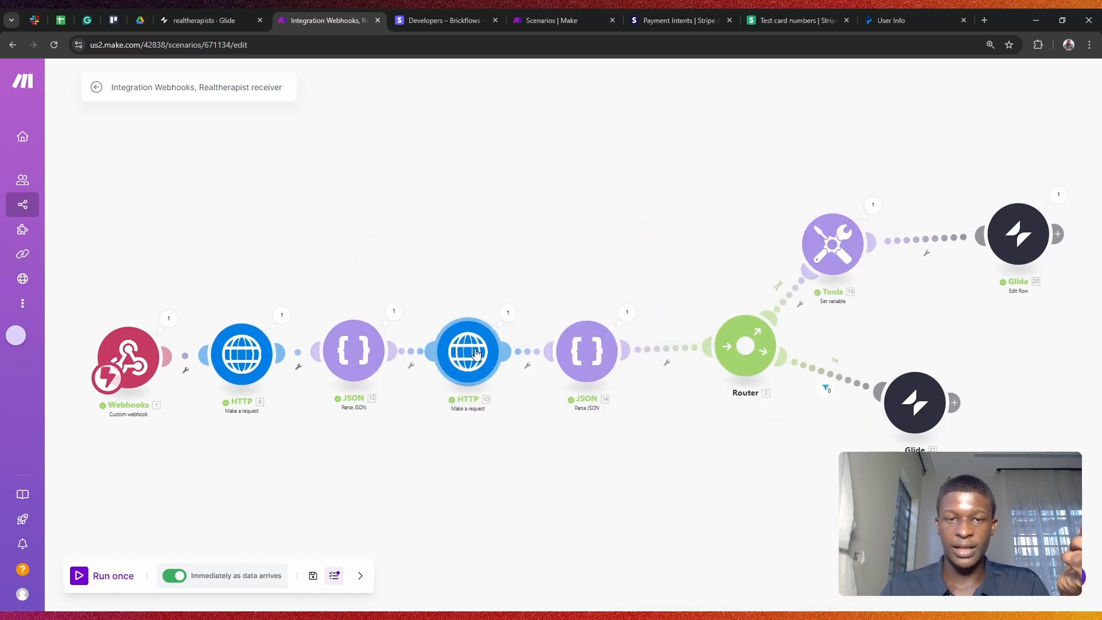
left_click(394, 311)
scroll(512, 270, "down", 3)
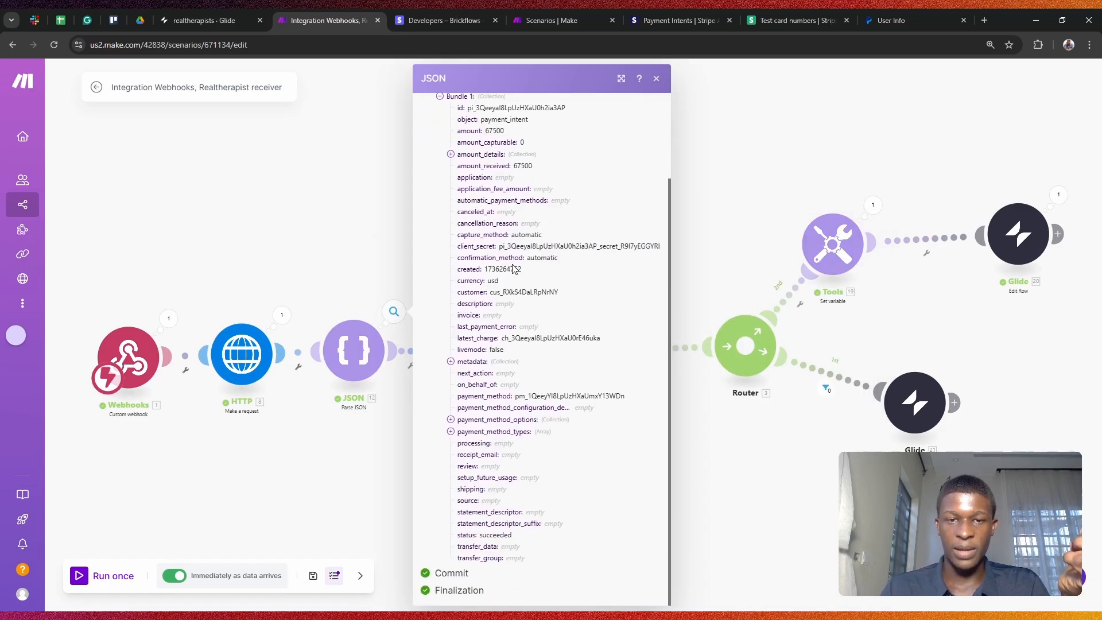
scroll(503, 200, "up", 2)
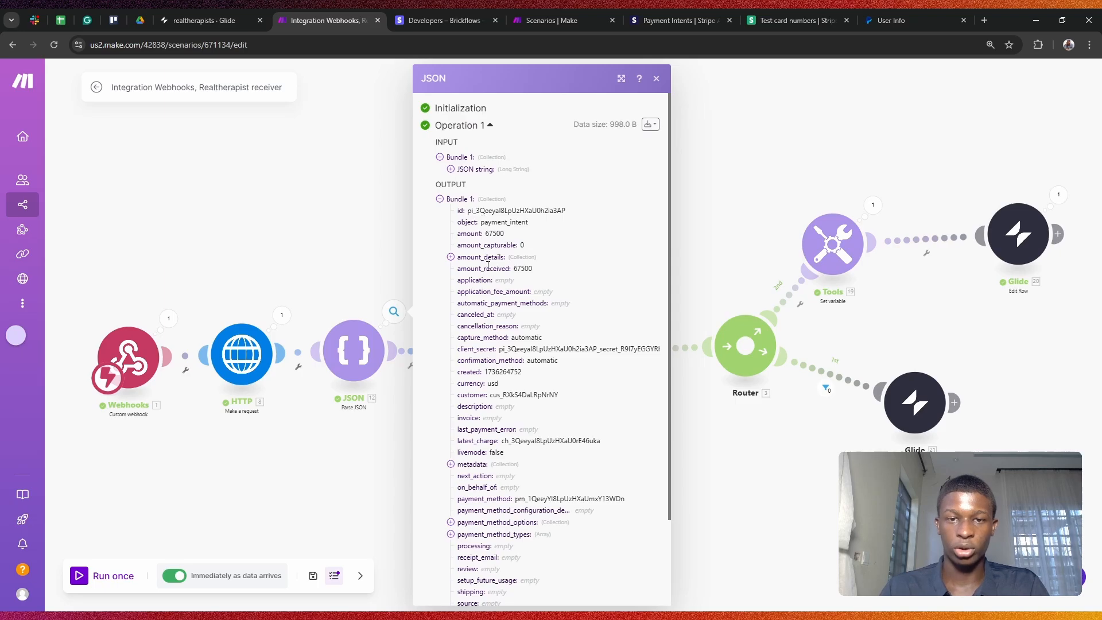
scroll(488, 267, "down", 2)
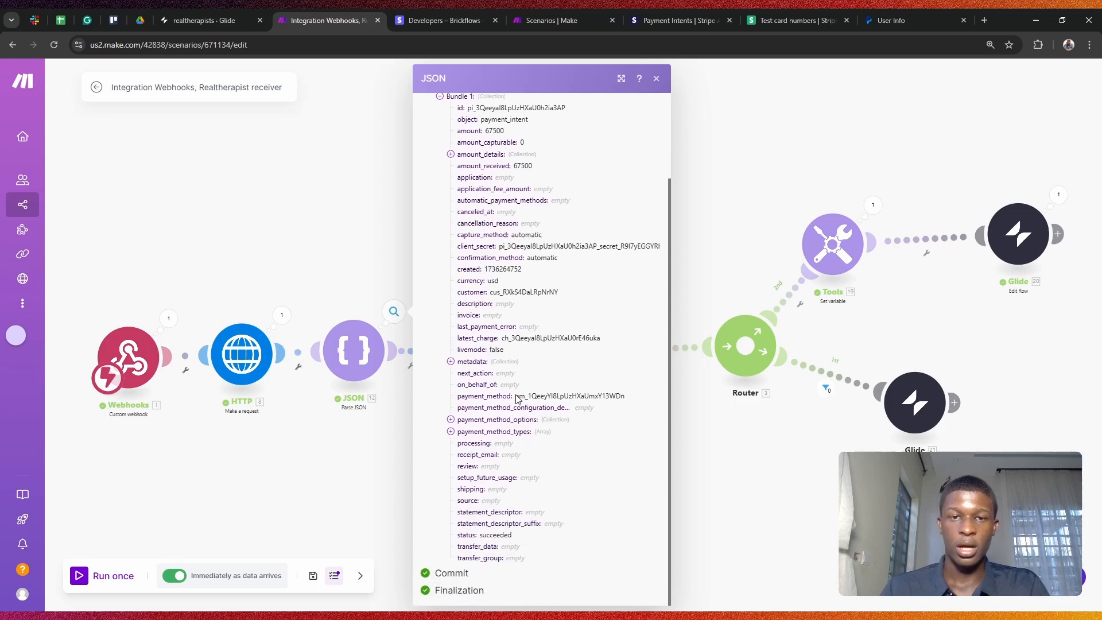
left_click(720, 435)
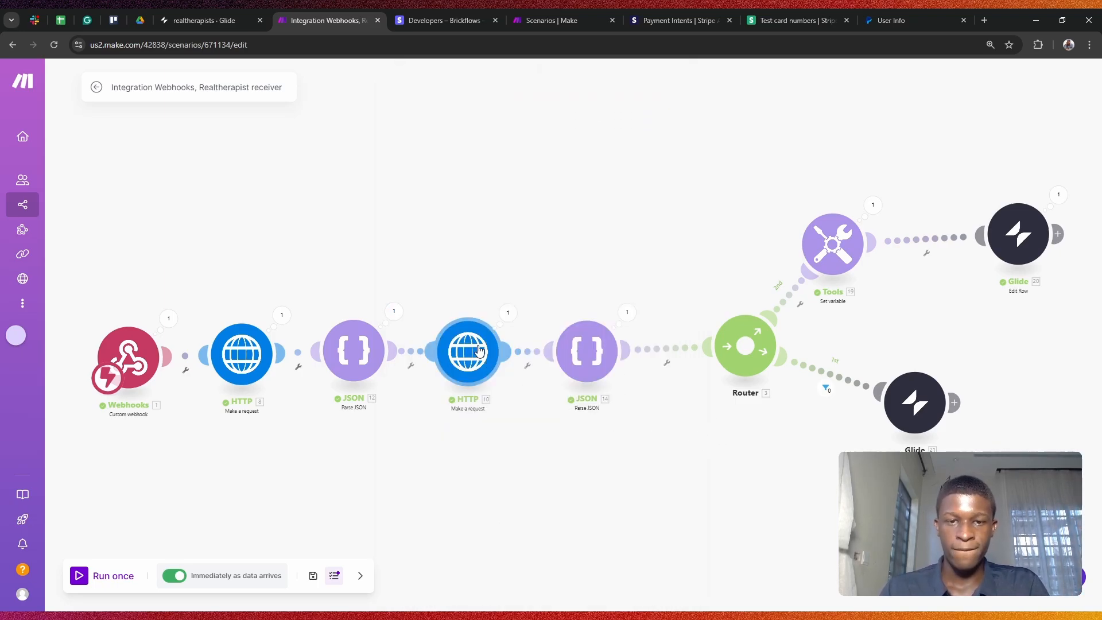
left_click(480, 350)
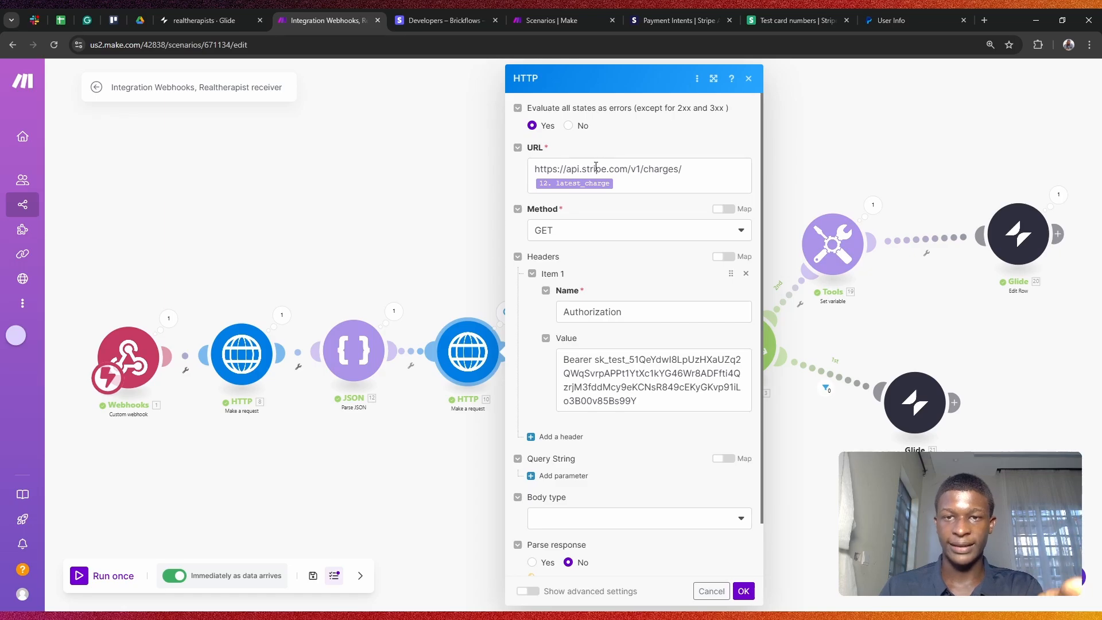
Step: Point the second HTTP request at api.stripe.com/v1/charges/{latest_charge} using the GET method
left_click(634, 189)
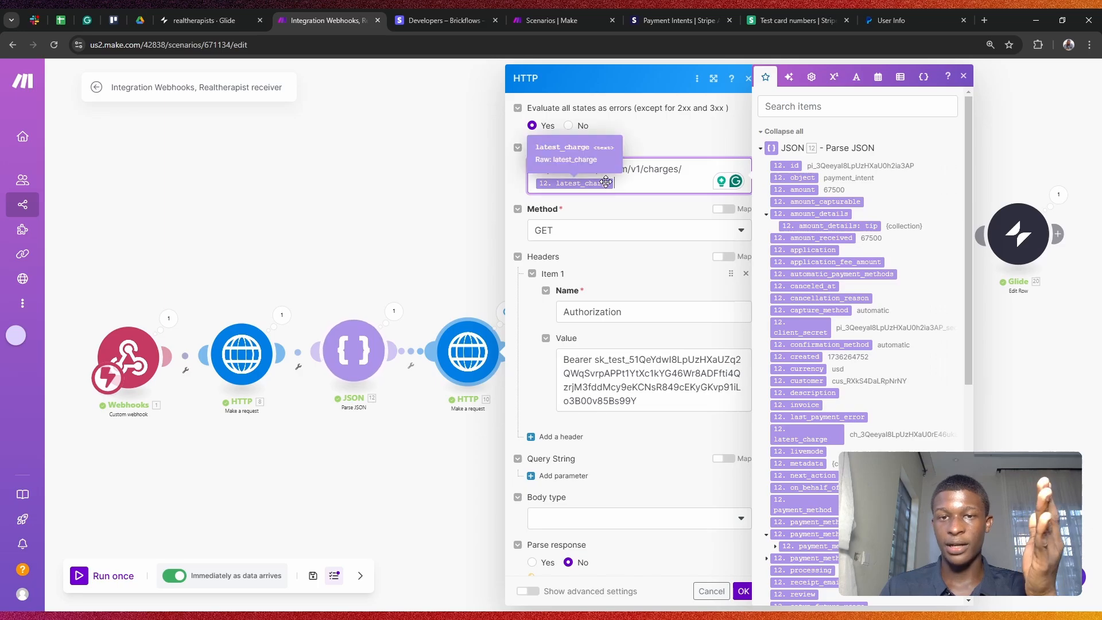
left_click(840, 112)
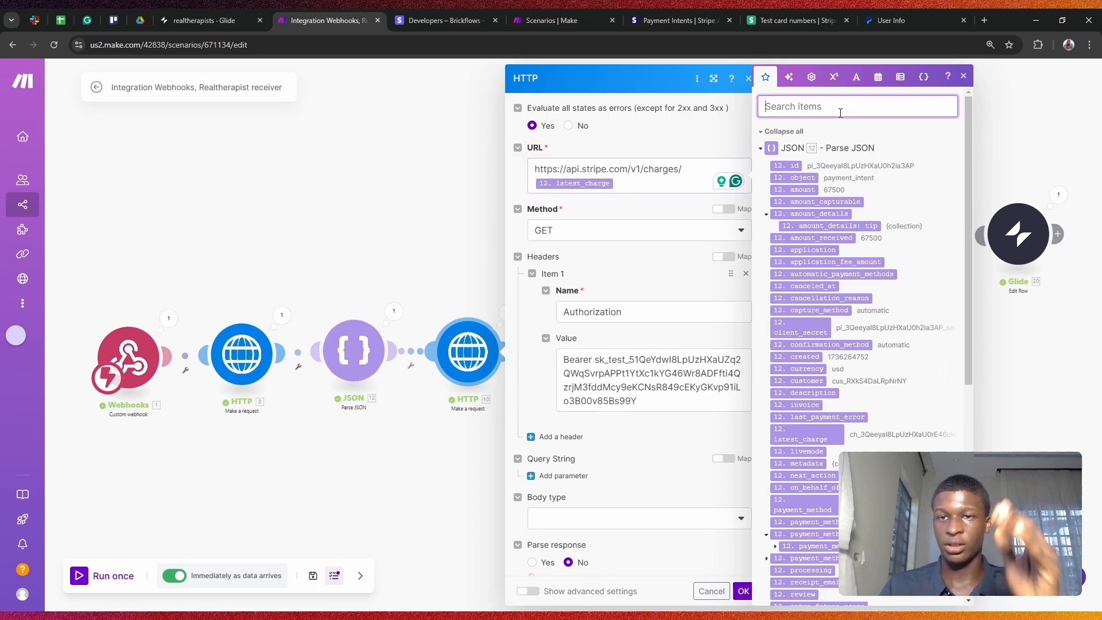
type("charge")
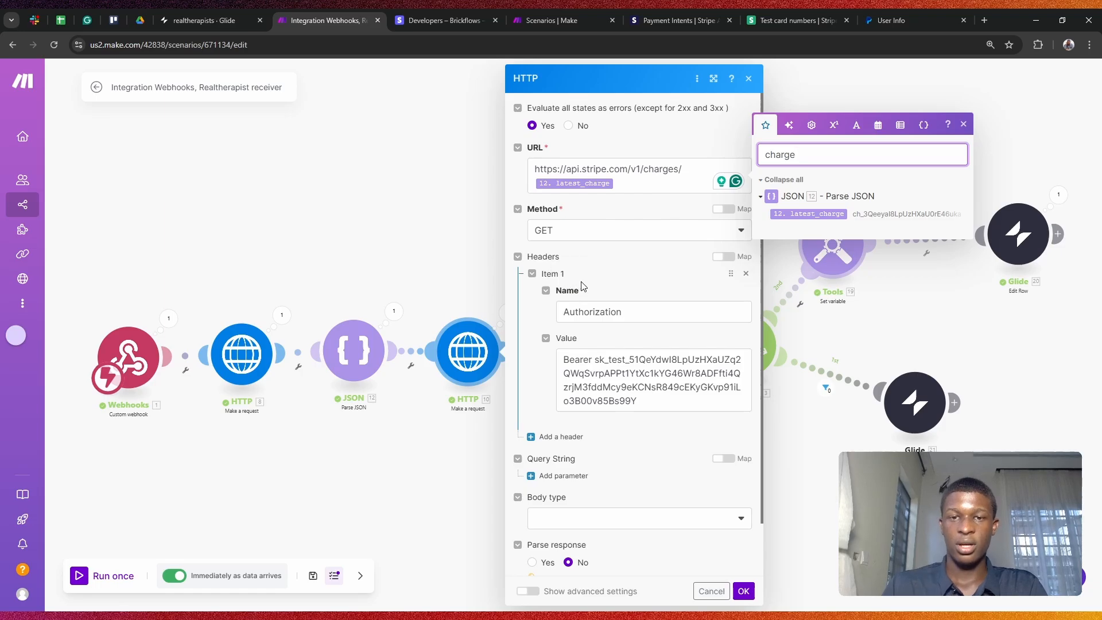
left_click(574, 233)
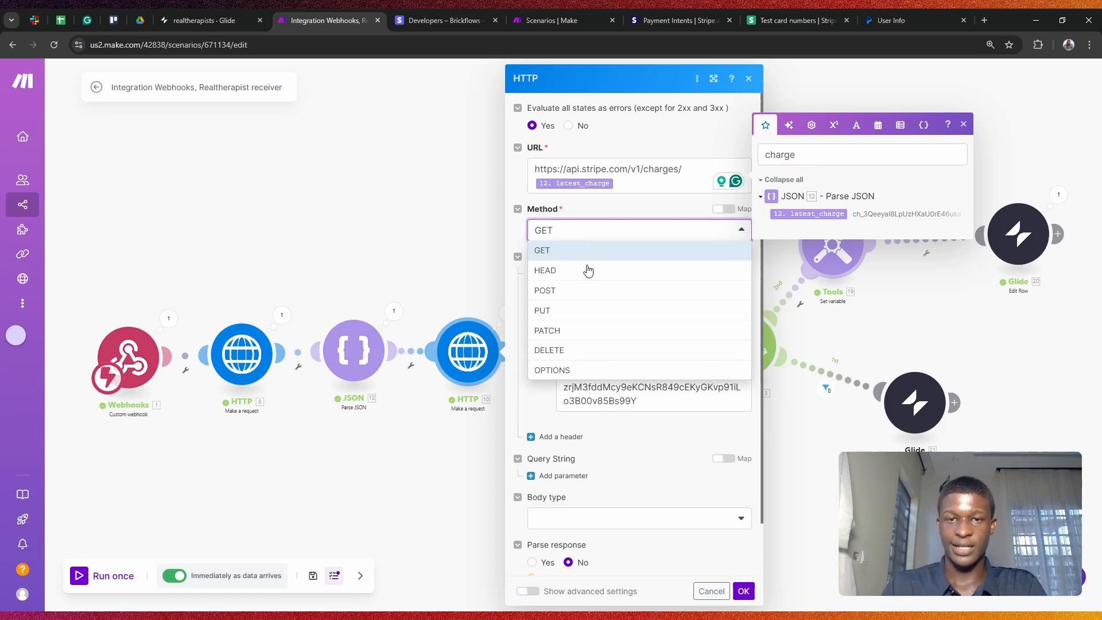
left_click(563, 231)
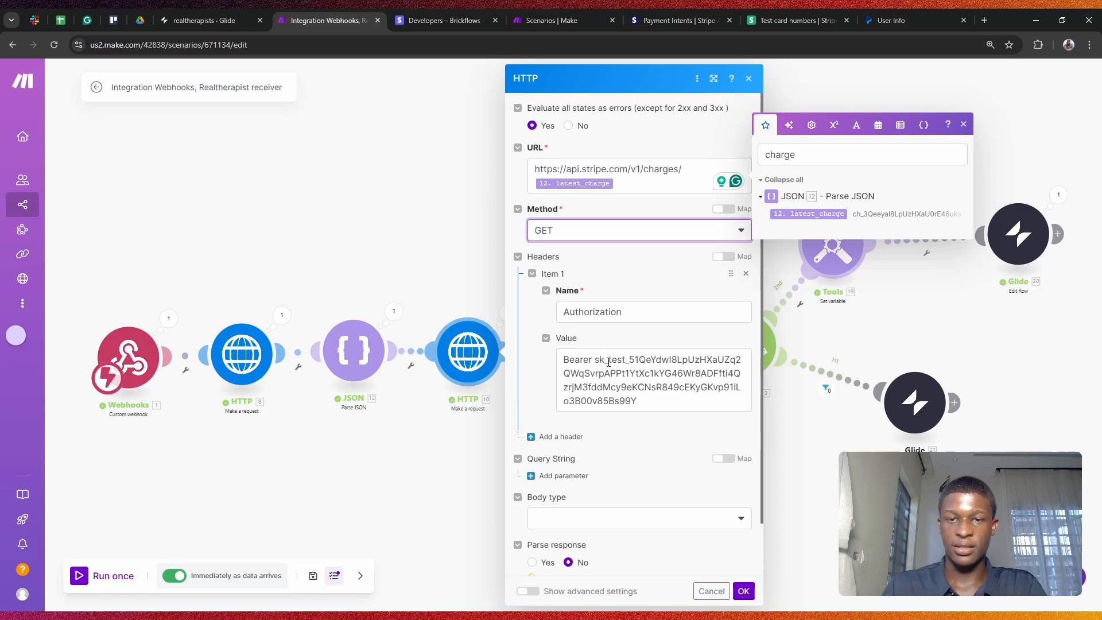
Step: Verify the secret-key Authorization header and close the second HTTP module
left_click_drag(596, 362, 638, 418)
left_click(631, 426)
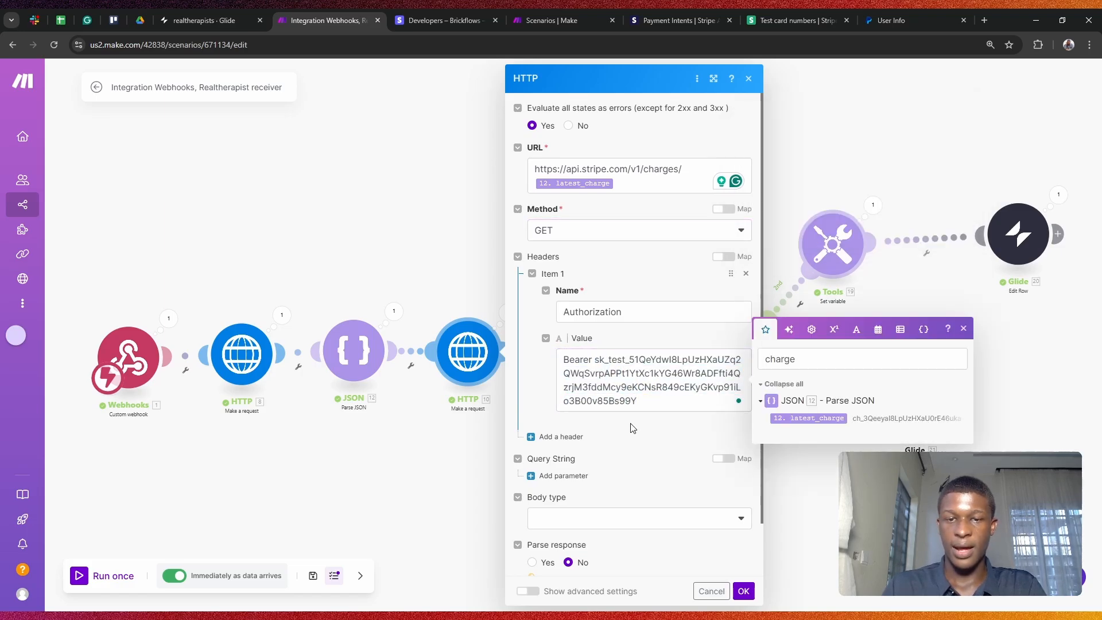
scroll(698, 498, "down", 1)
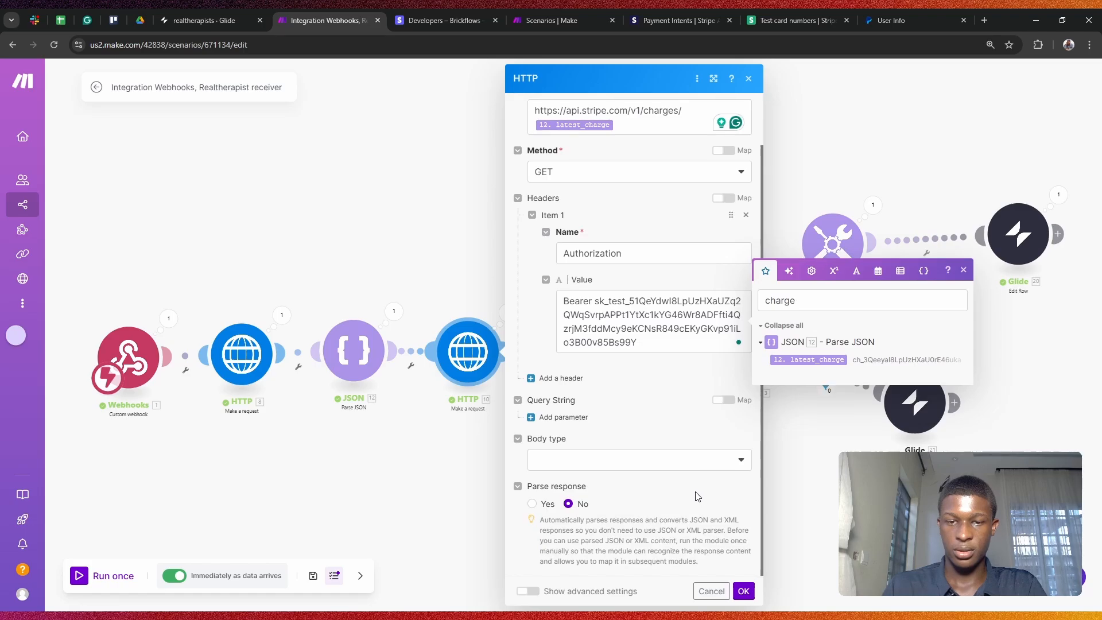
scroll(683, 417, "up", 2)
left_click(800, 514)
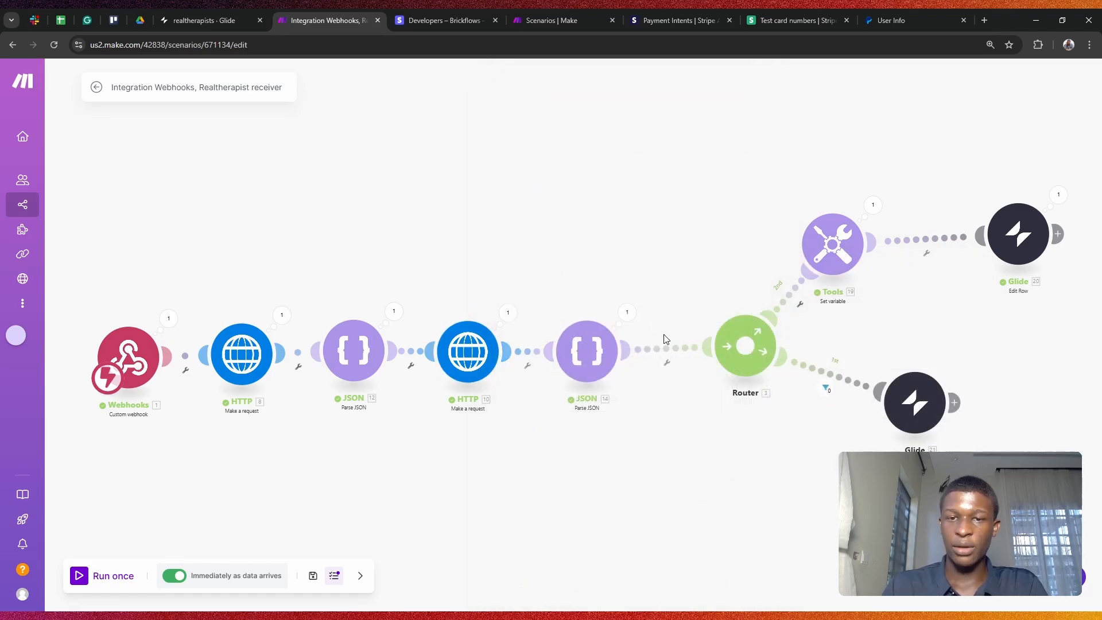
left_click(508, 312)
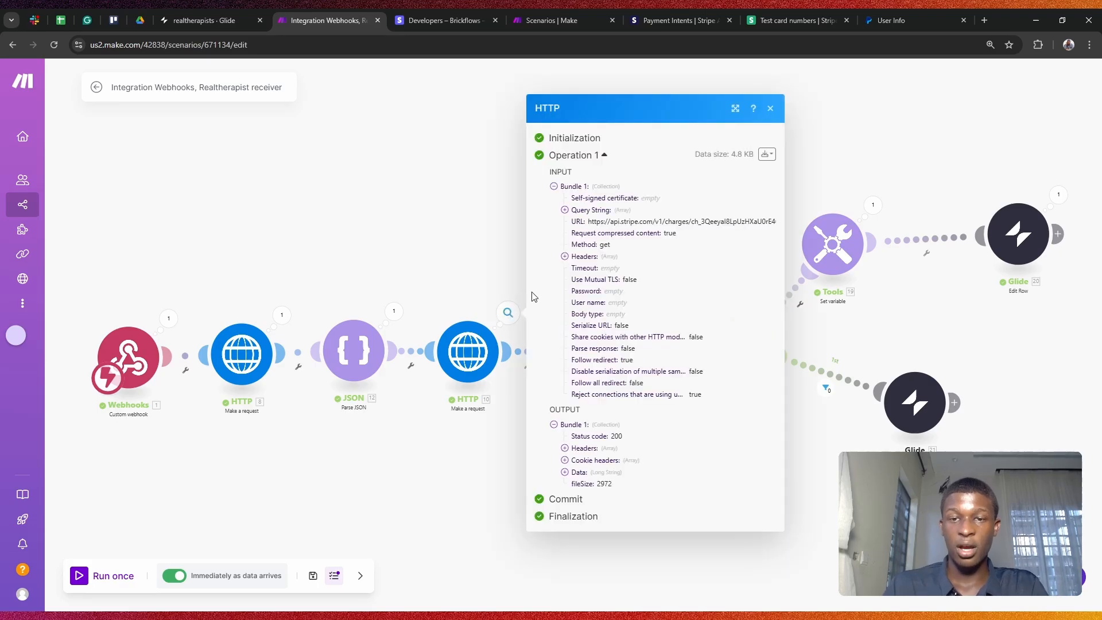
left_click(579, 476)
scroll(610, 416, "down", 8)
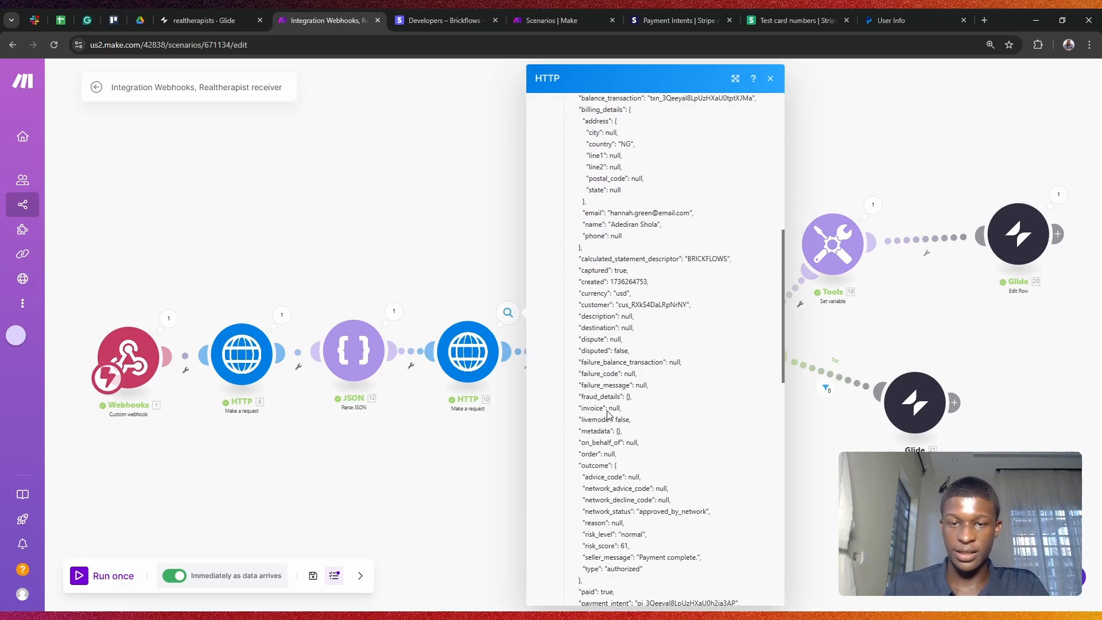
left_click(815, 450)
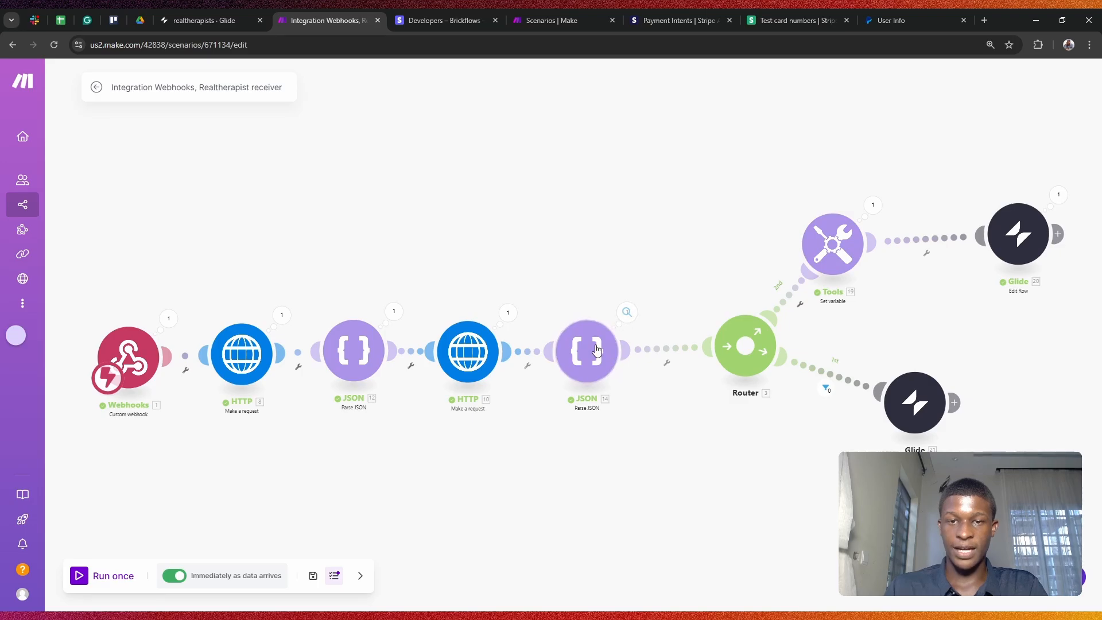
left_click(628, 311)
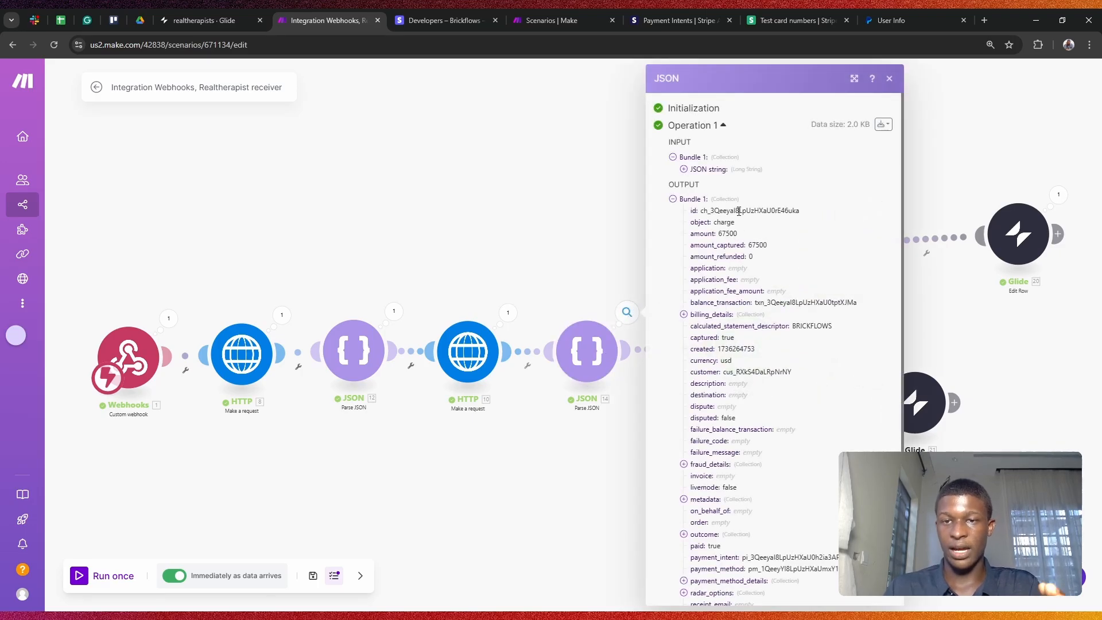
scroll(732, 310, "down", 2)
scroll(732, 311, "down", 5)
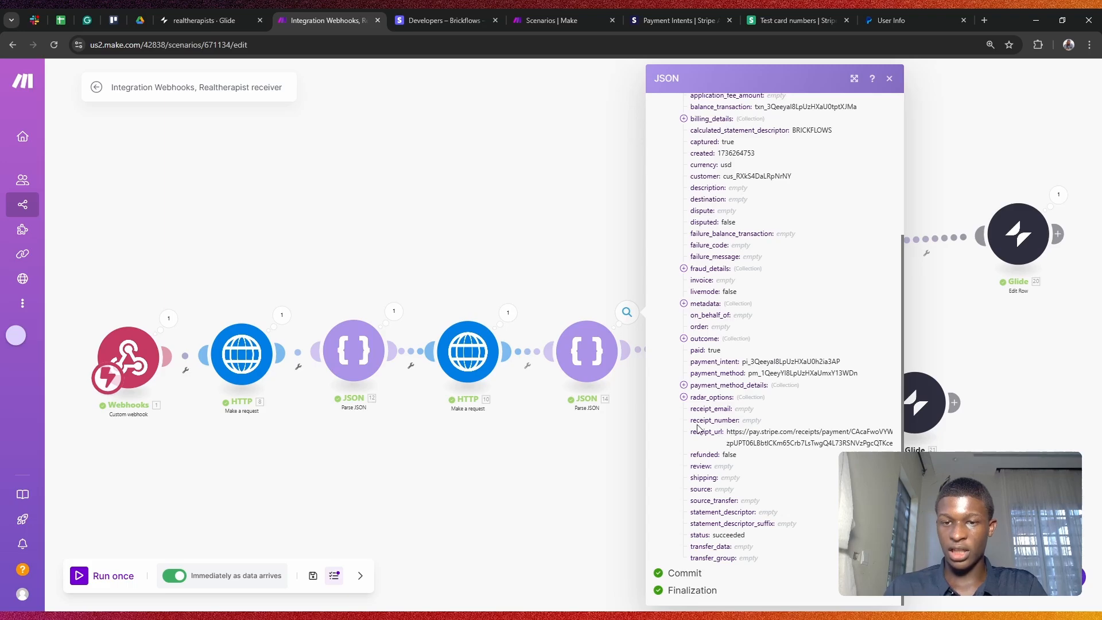
left_click_drag(690, 431, 763, 456)
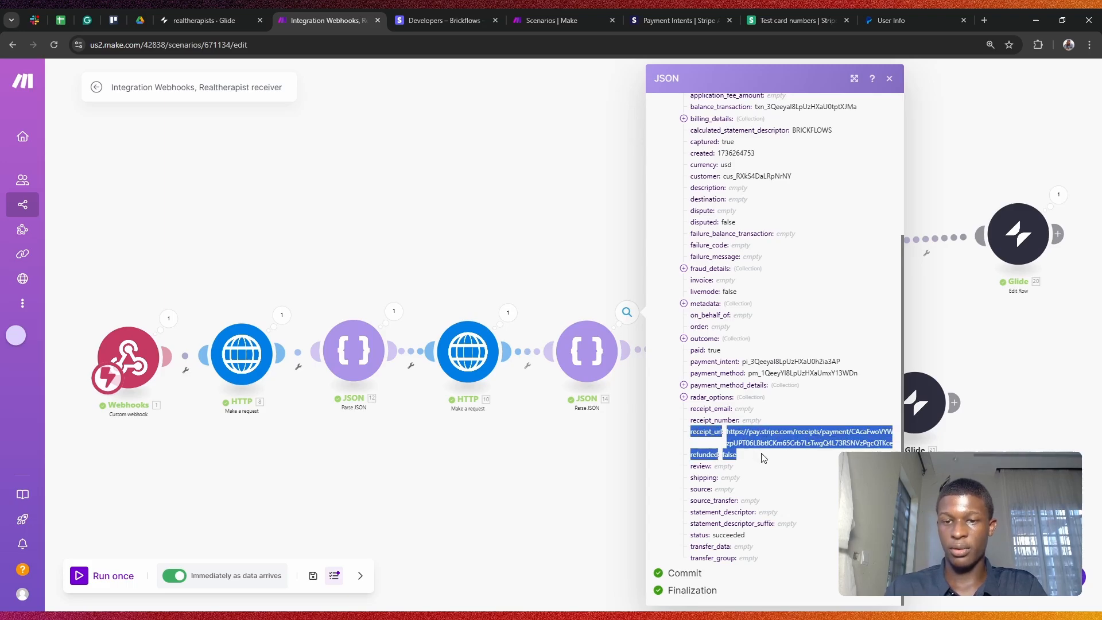
left_click(613, 441)
Step: Shift the Router and lower Glide module left, then review both route filters, including payment_status not paid
left_click_drag(756, 369, 704, 370)
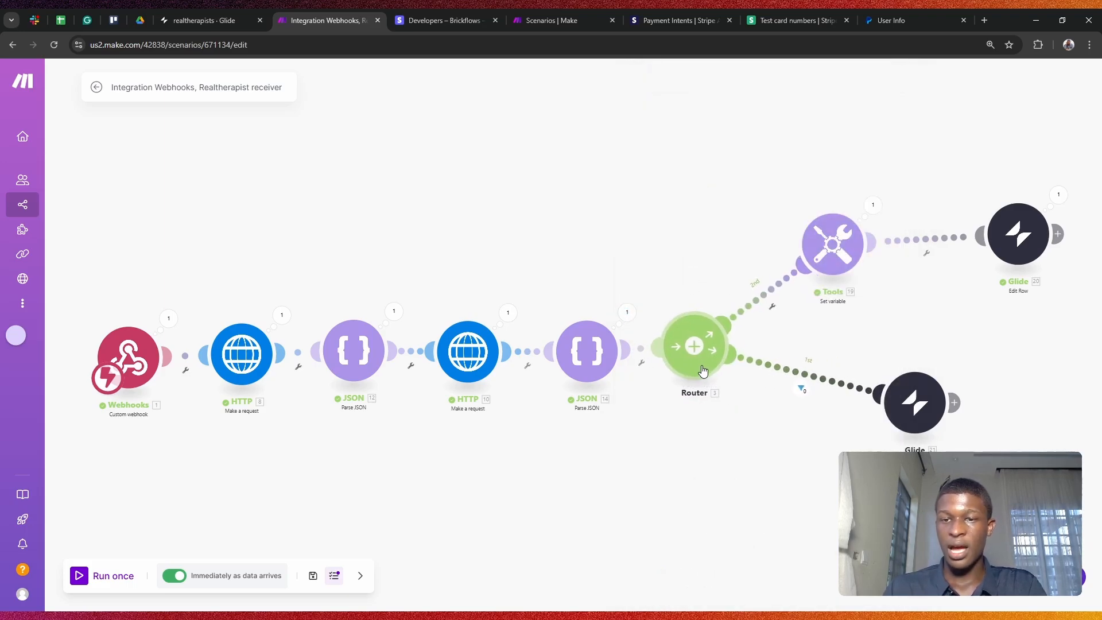
left_click_drag(912, 402, 859, 402)
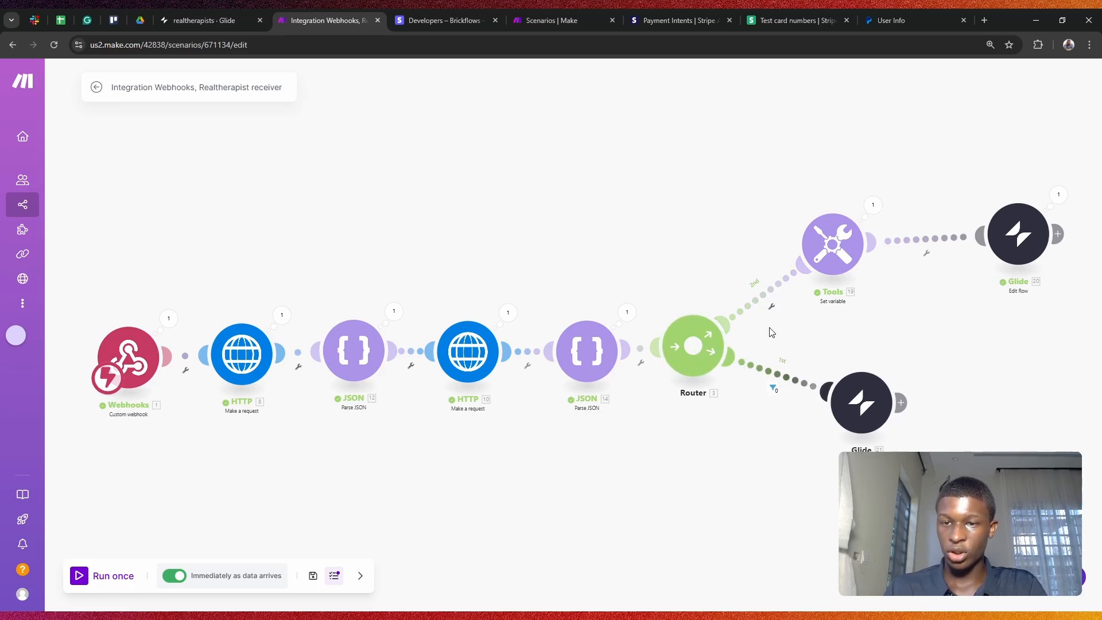
left_click(771, 305)
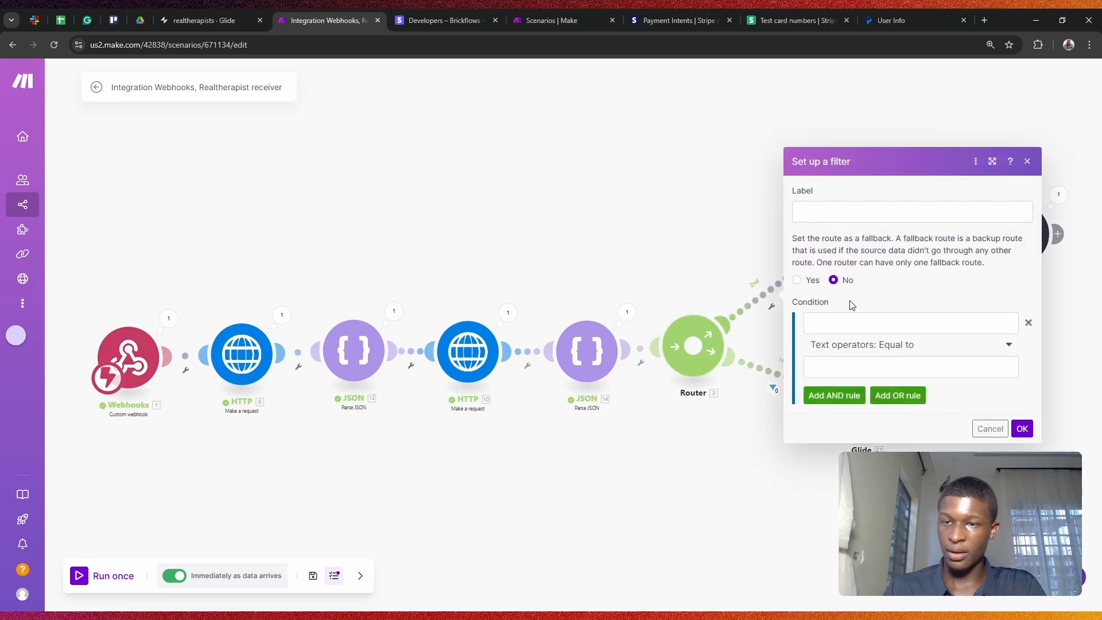
left_click(983, 428)
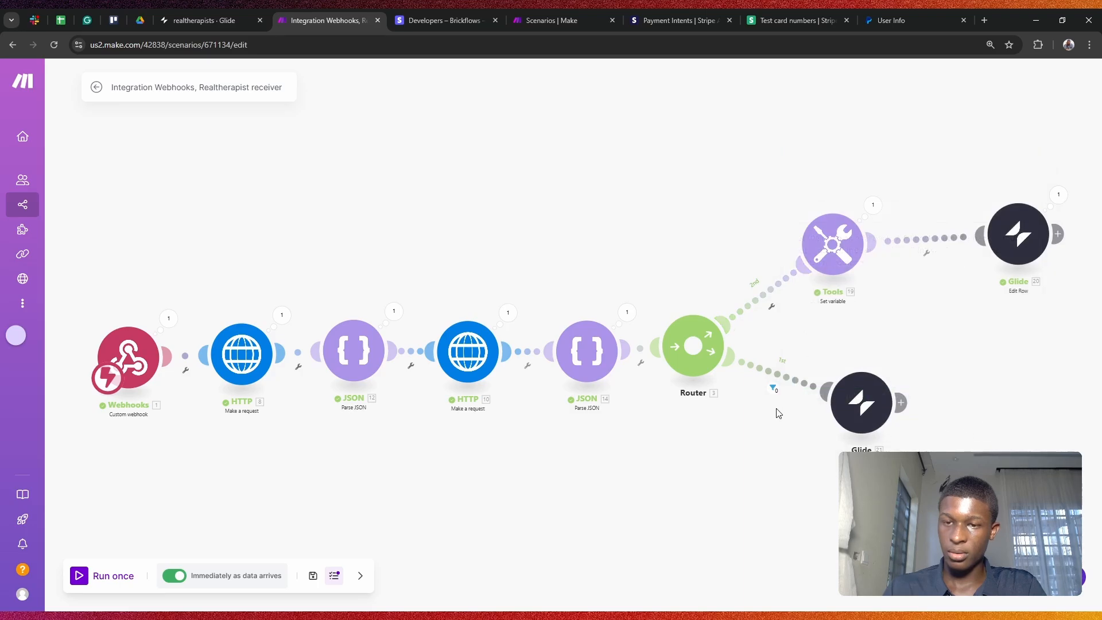
left_click(773, 374)
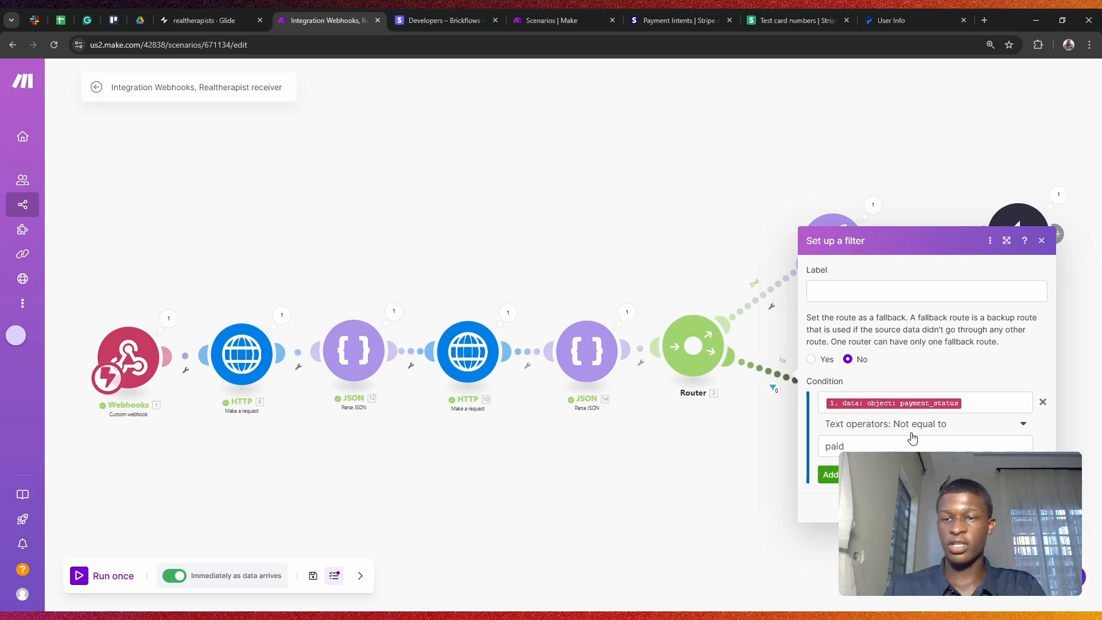
left_click(717, 487)
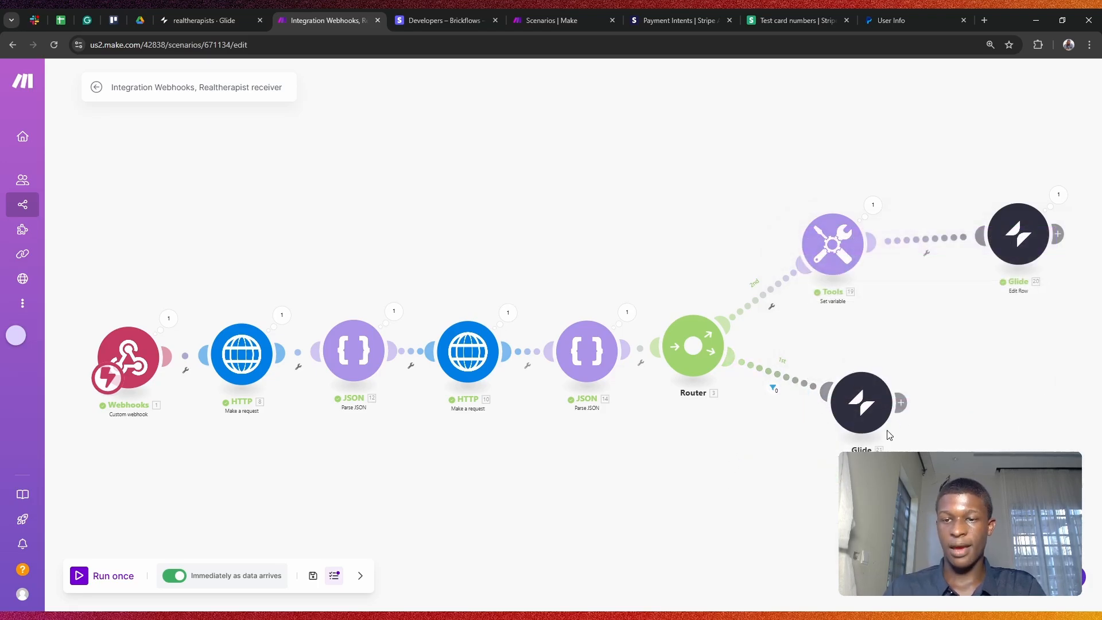
Step: Check the formatDate expression in the Tools Set variable module for date_paid
left_click(840, 232)
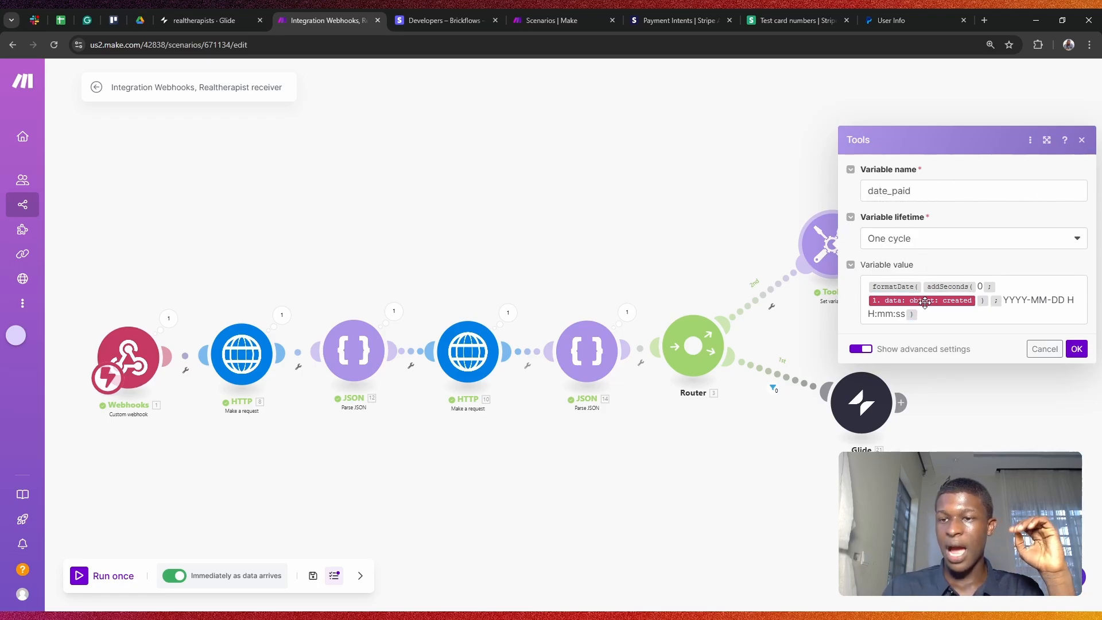
mouse_move(957, 304)
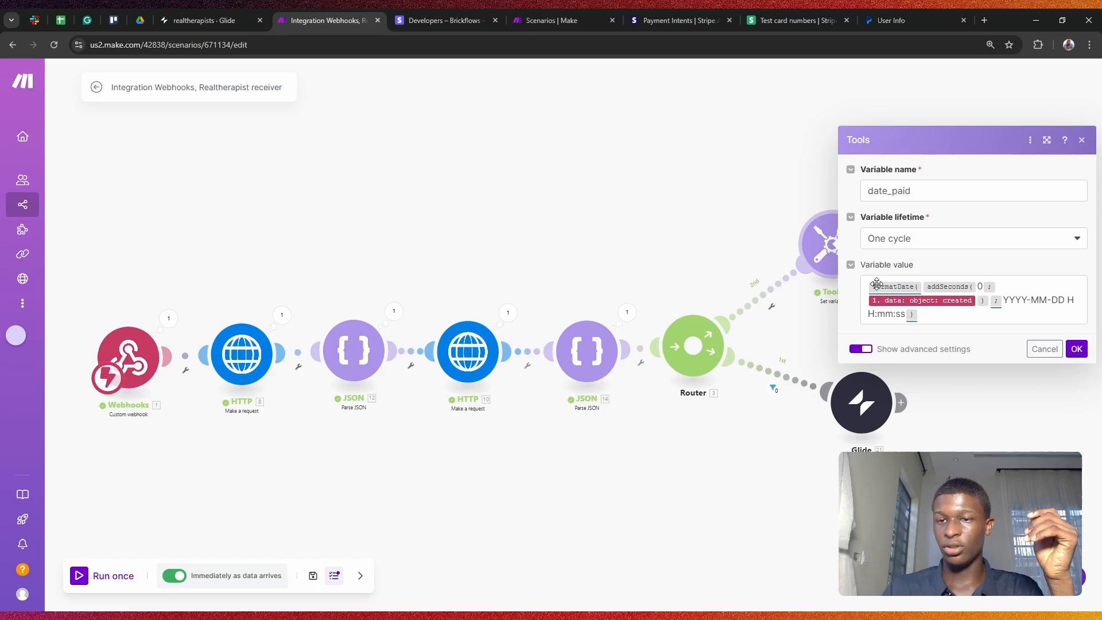
mouse_move(924, 292)
left_click(949, 312)
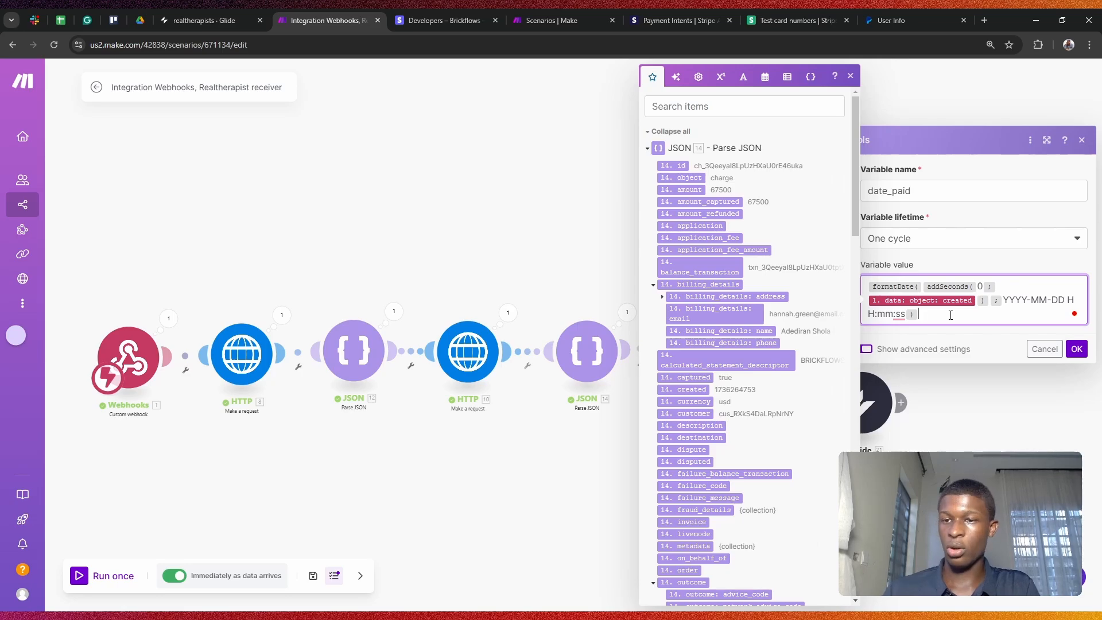
left_click(1020, 408)
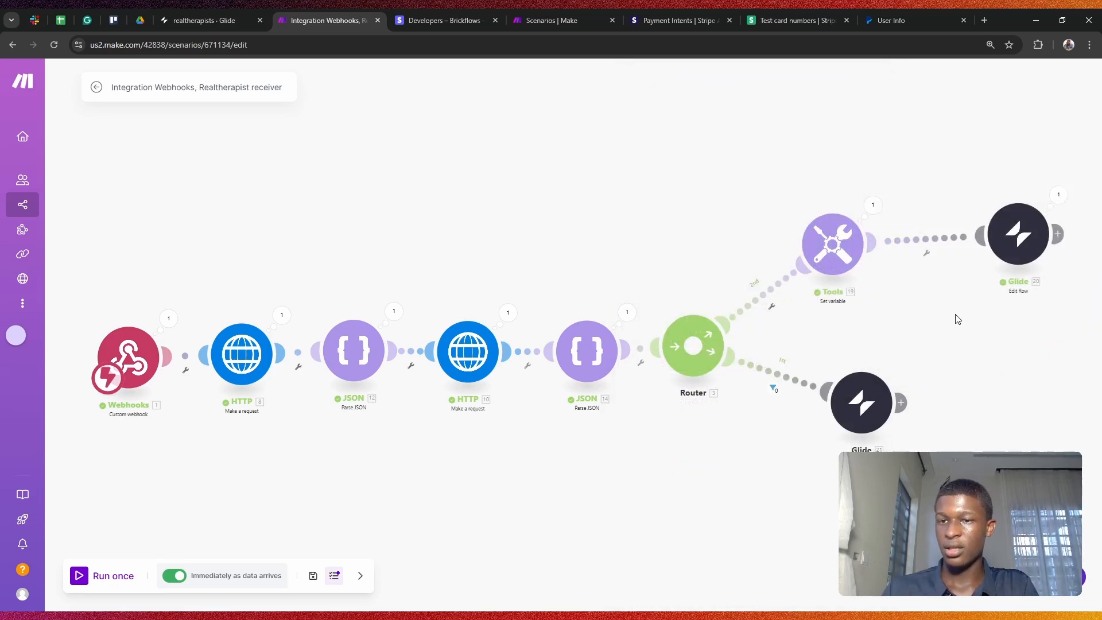
left_click(872, 208)
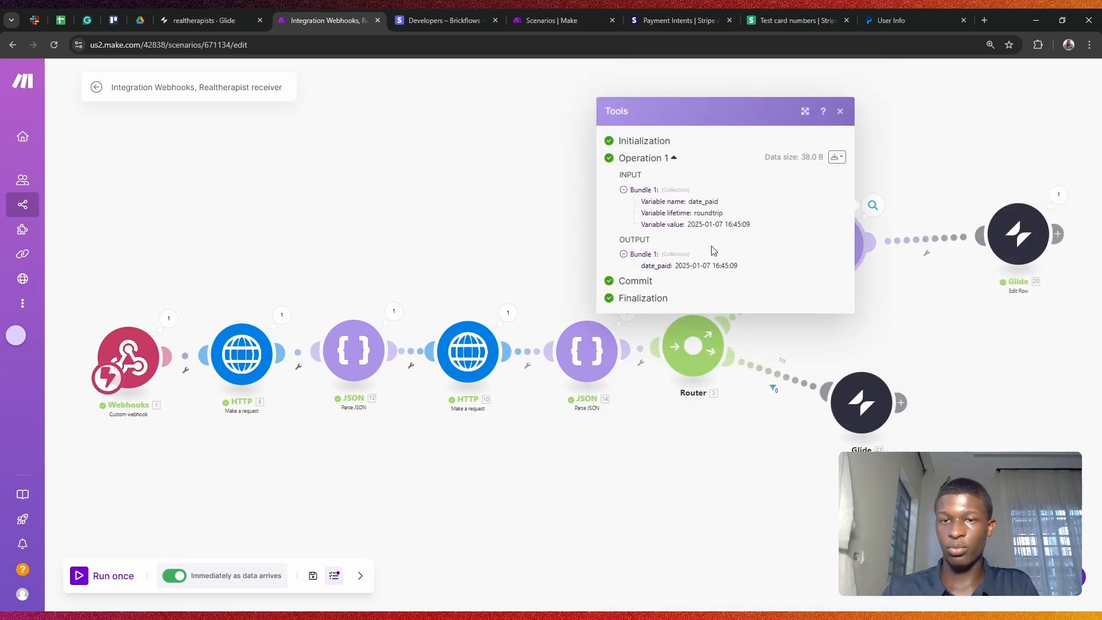
left_click_drag(694, 224, 757, 232)
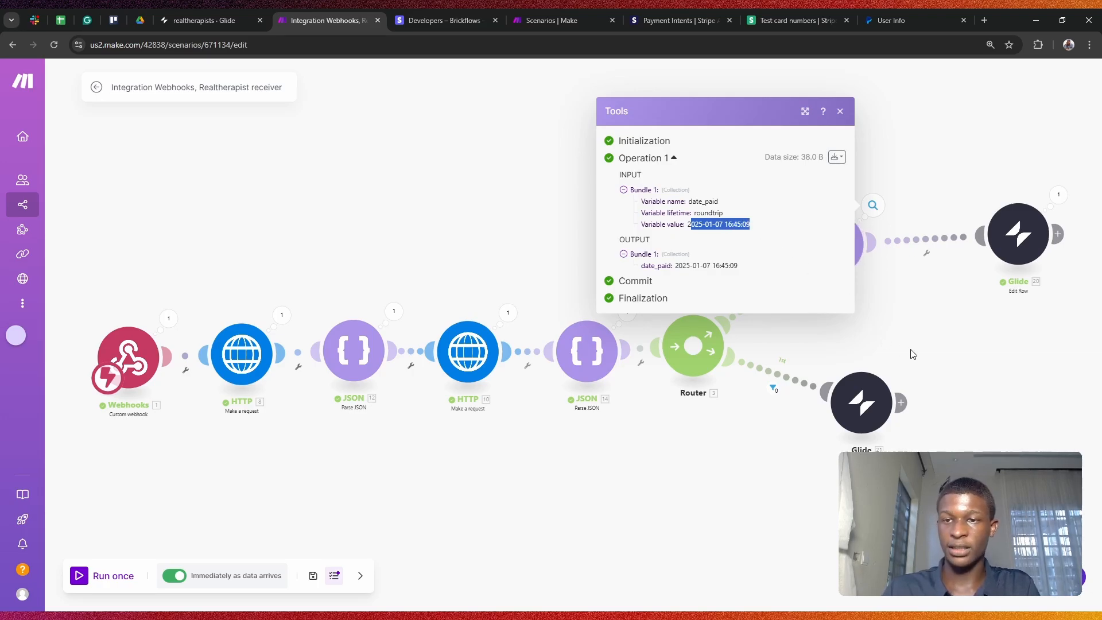
left_click(833, 247)
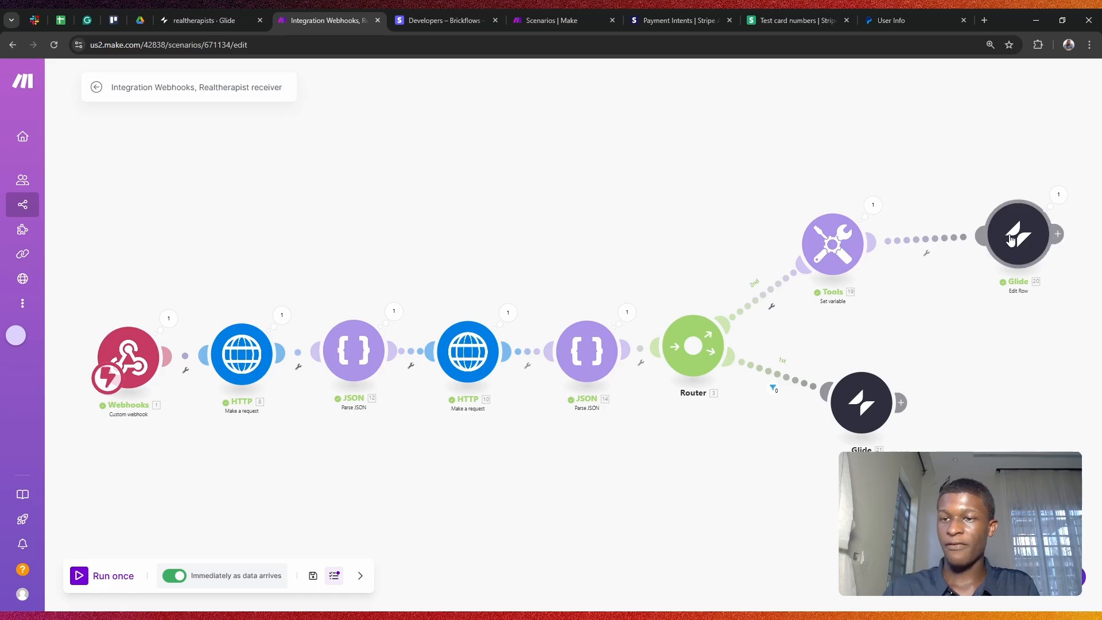
left_click_drag(1015, 238, 980, 244)
Step: Open the Glide Edit Row step for the realtherapists Bookings table and search 'meta' for the Row ID mapping
left_click(980, 244)
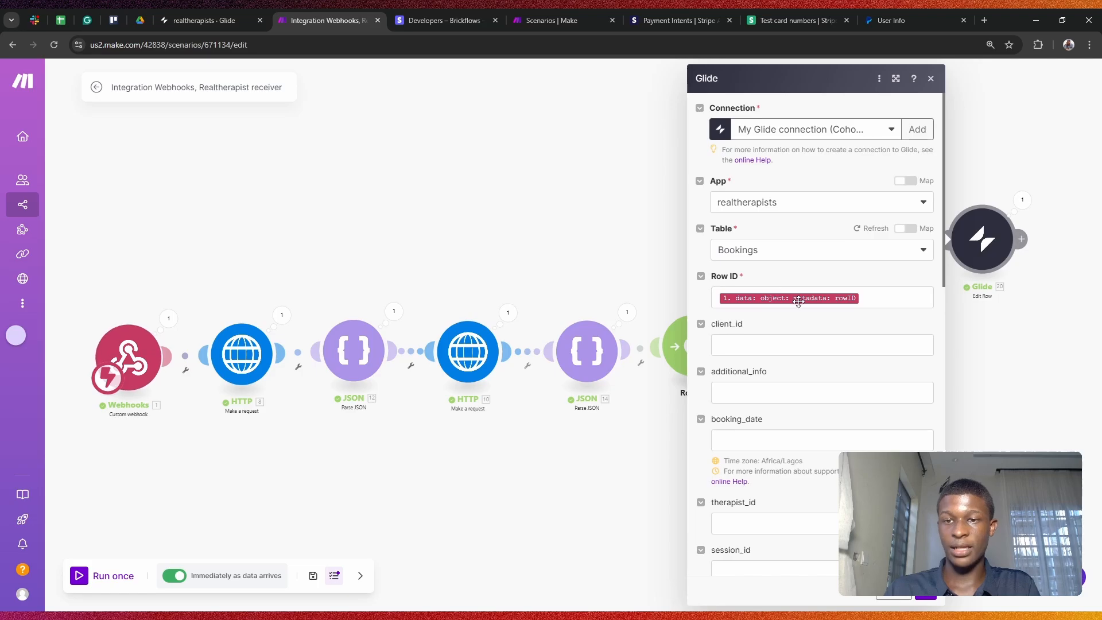
left_click(798, 298)
scroll(649, 293, "down", 20)
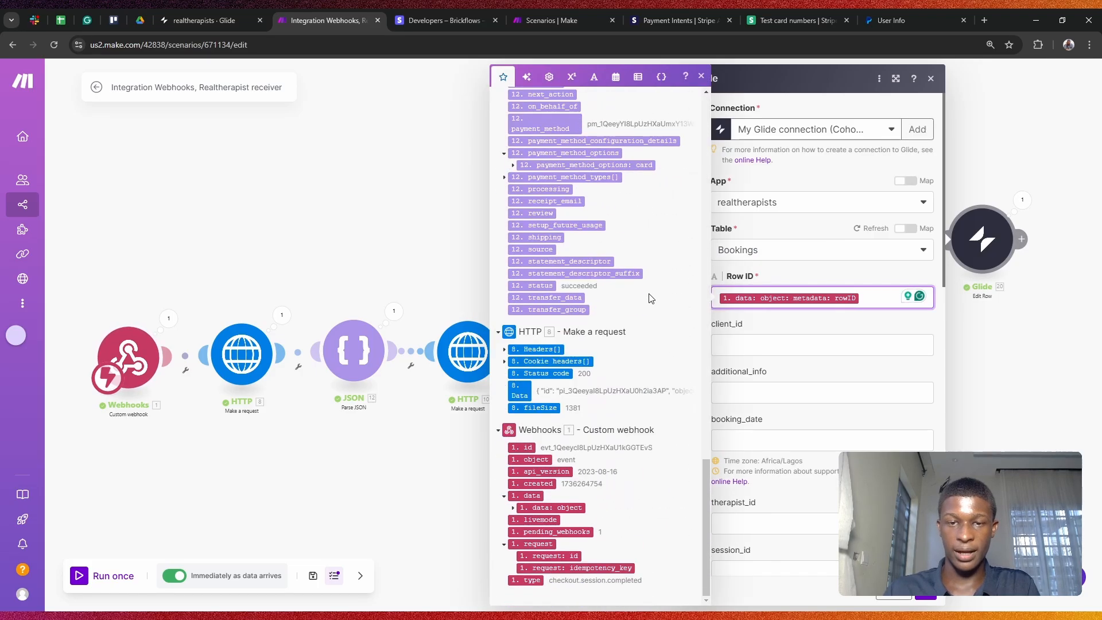
scroll(583, 527, "up", 20)
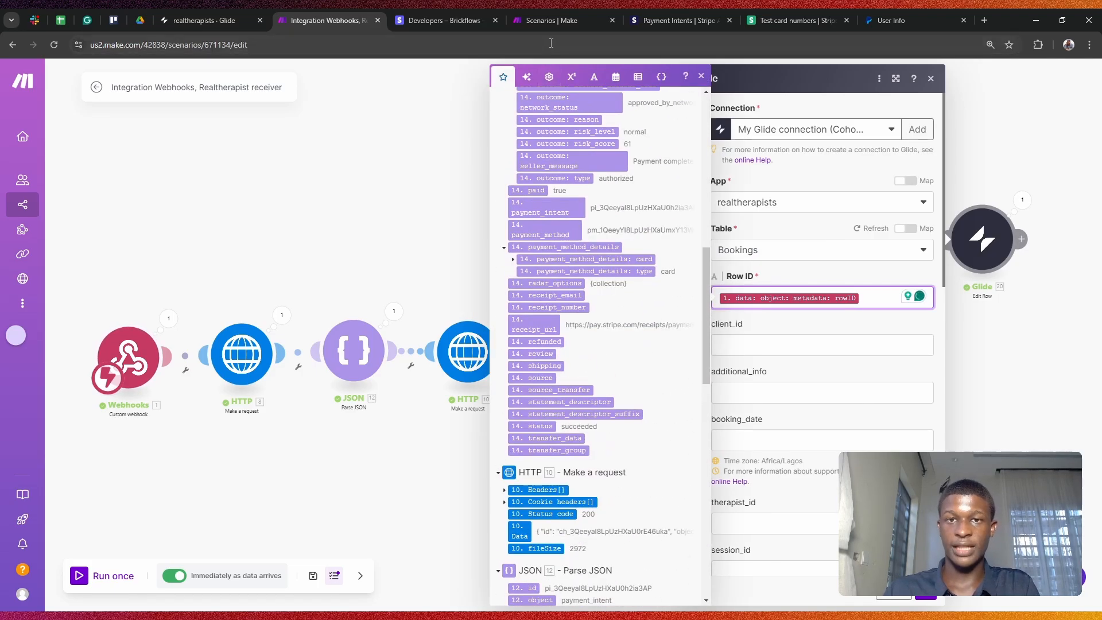
left_click(581, 102)
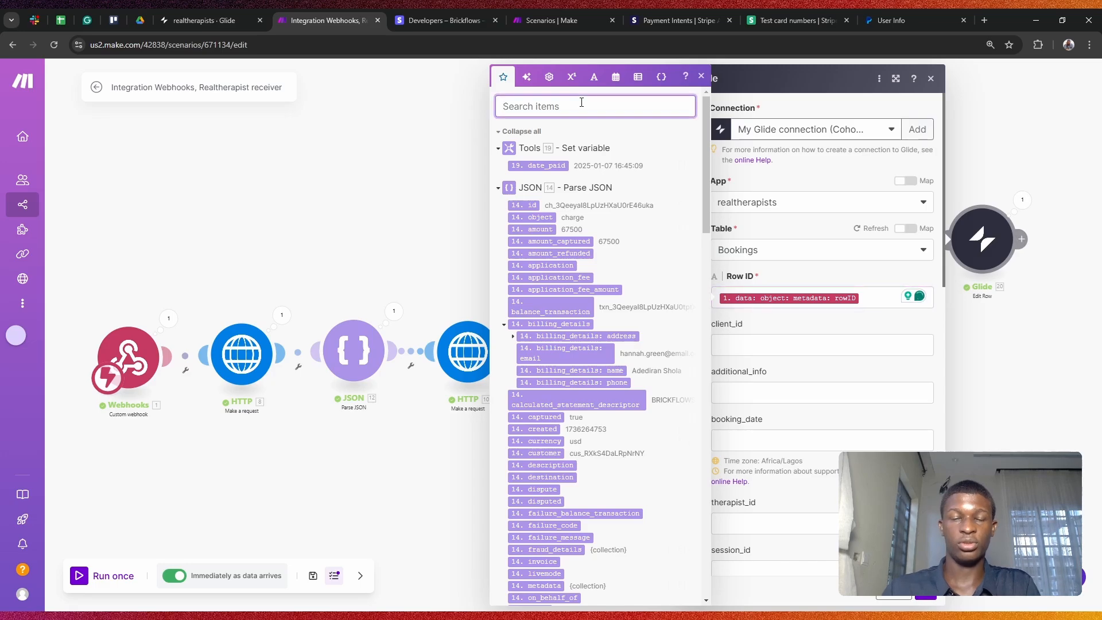
type("meta")
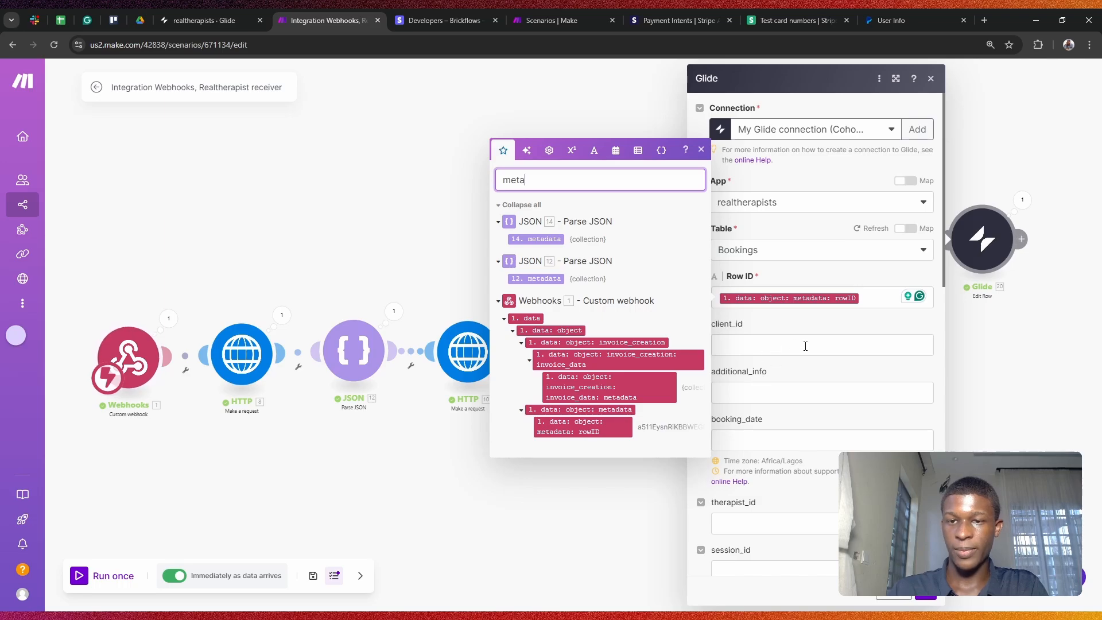
left_click(801, 329)
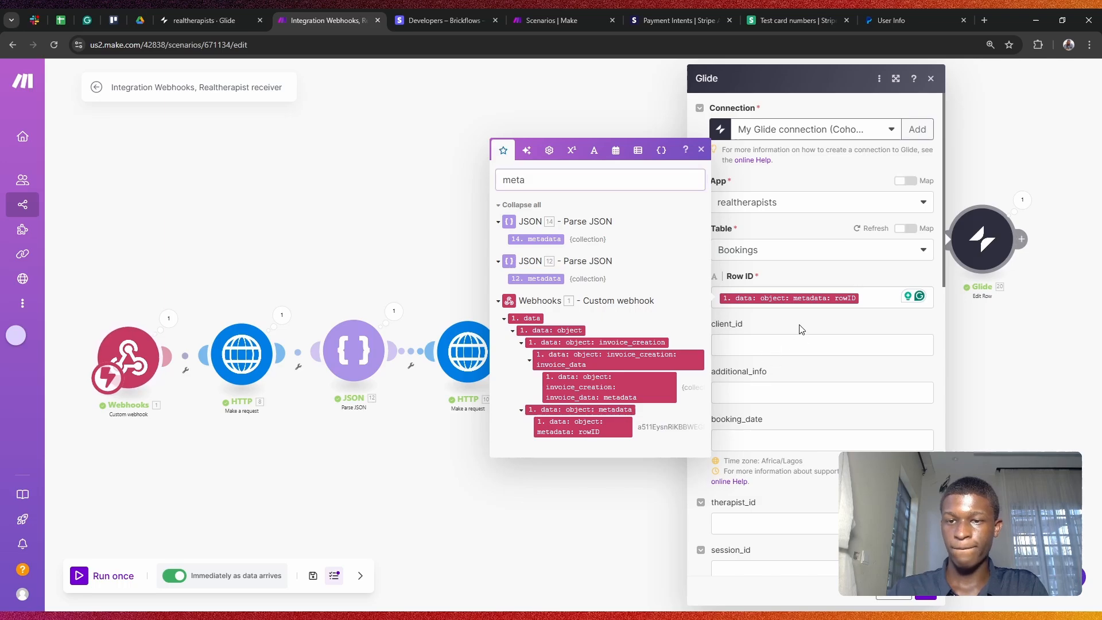
left_click(704, 151)
scroll(788, 281, "down", 15)
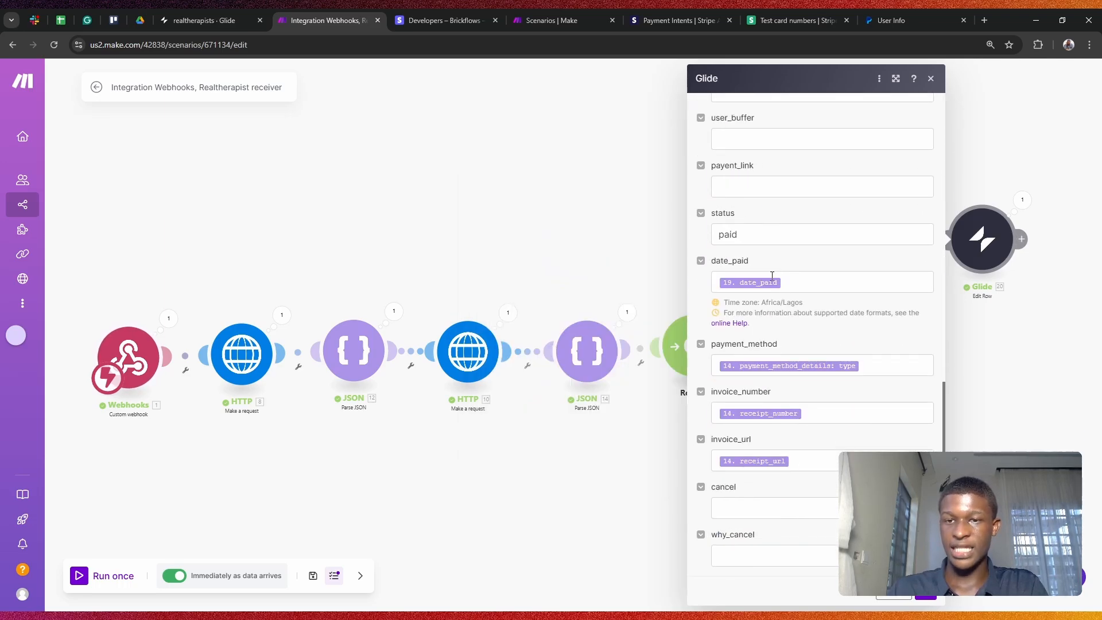
Step: Clear the 'meta' search in date_paid's mapping panel so all Stripe charge data is listed
left_click(765, 282)
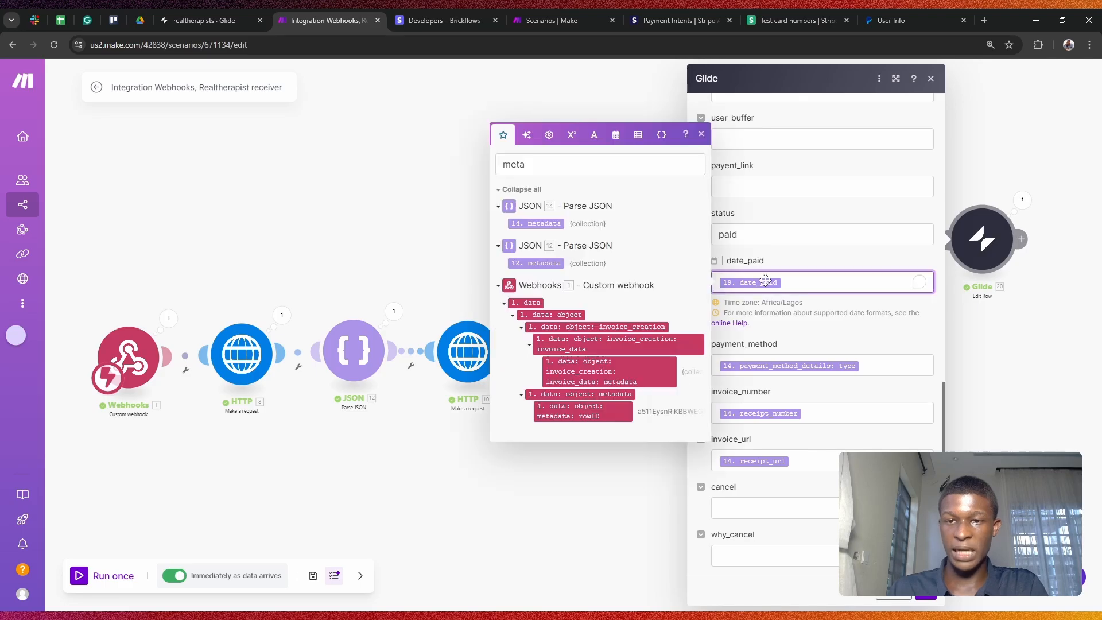
double_click(544, 164)
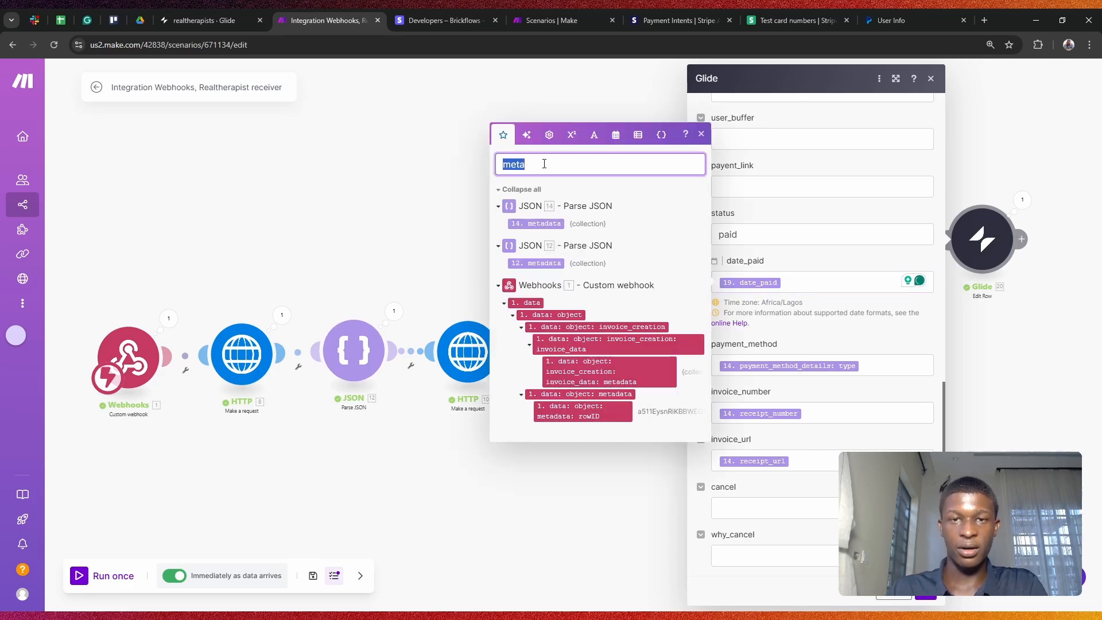
key("BackSpace")
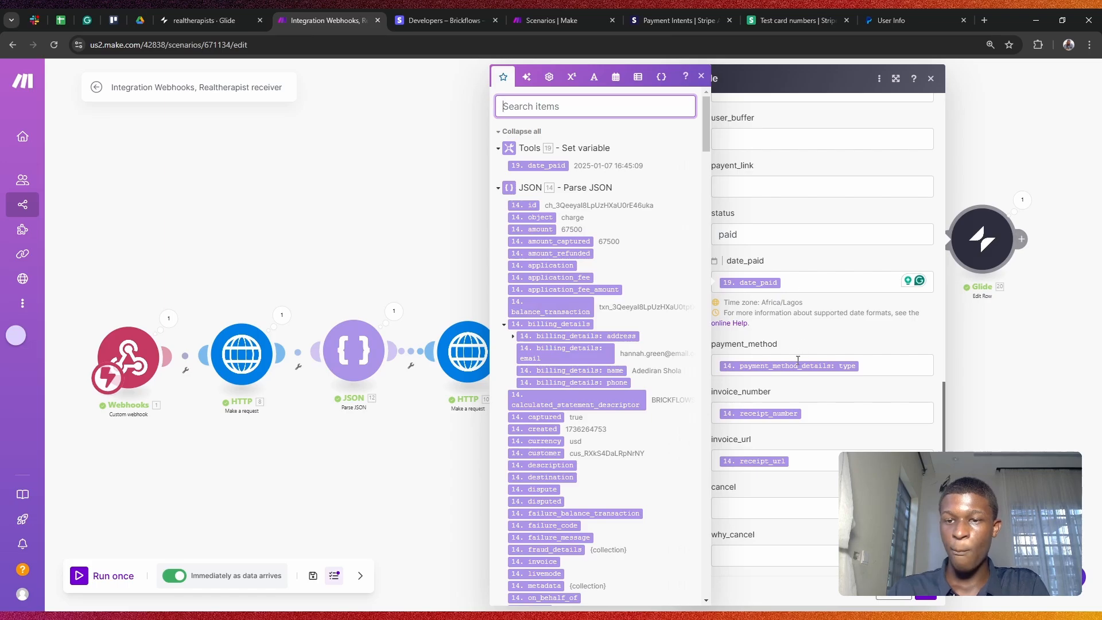
scroll(592, 318, "down", 7)
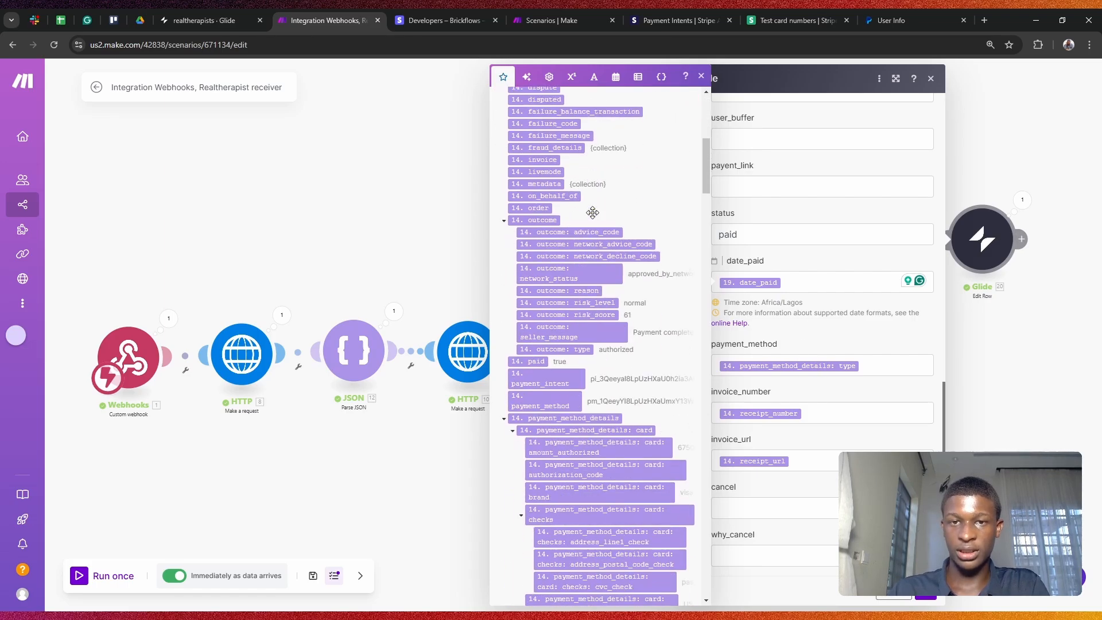
scroll(592, 213, "down", 7)
scroll(609, 173, "up", 15)
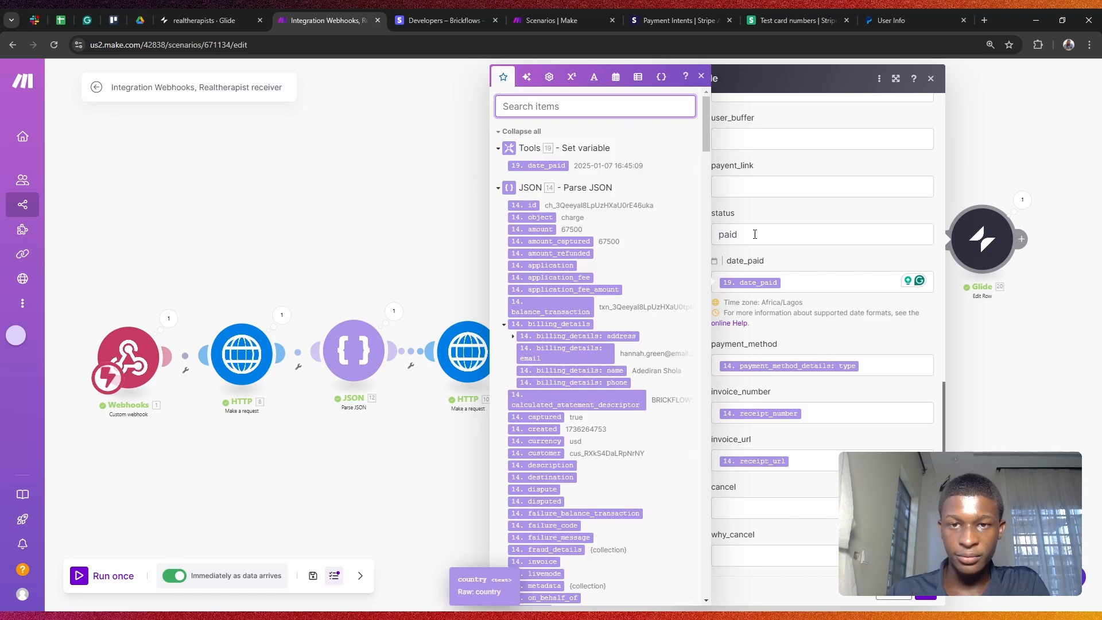
scroll(579, 188, "down", 5)
scroll(583, 185, "up", 3)
scroll(592, 181, "down", 12)
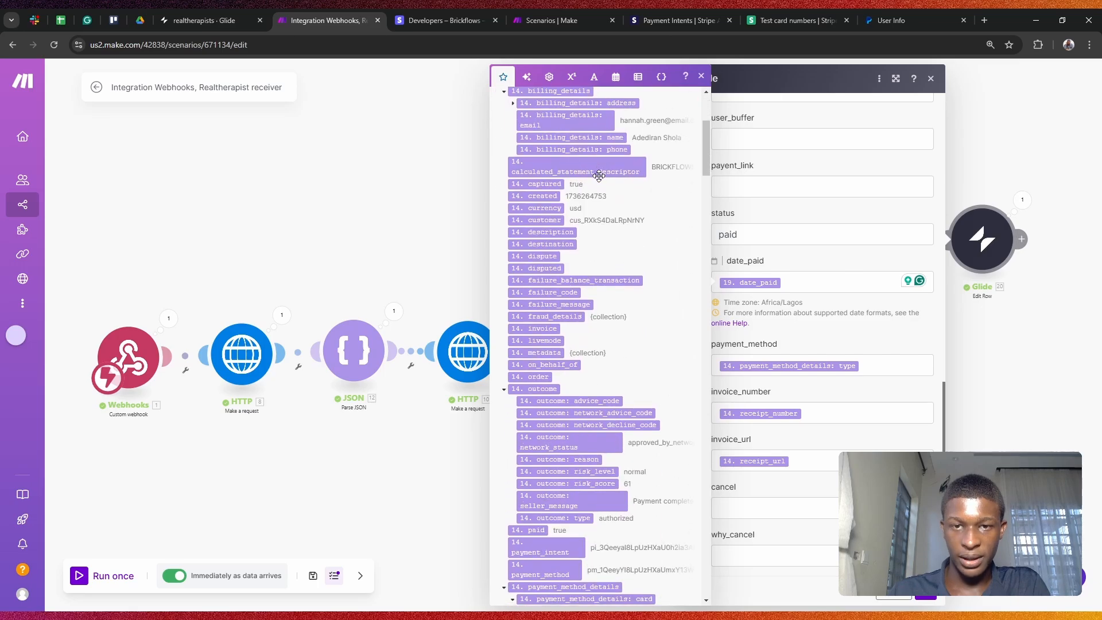
scroll(599, 178, "down", 1)
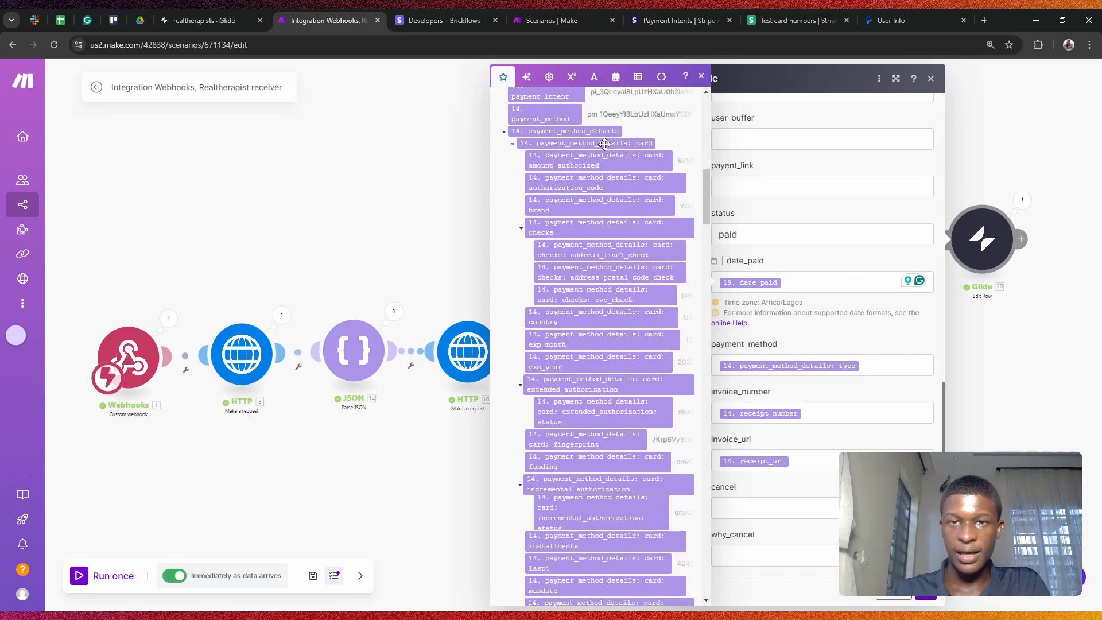
scroll(604, 146, "up", 2)
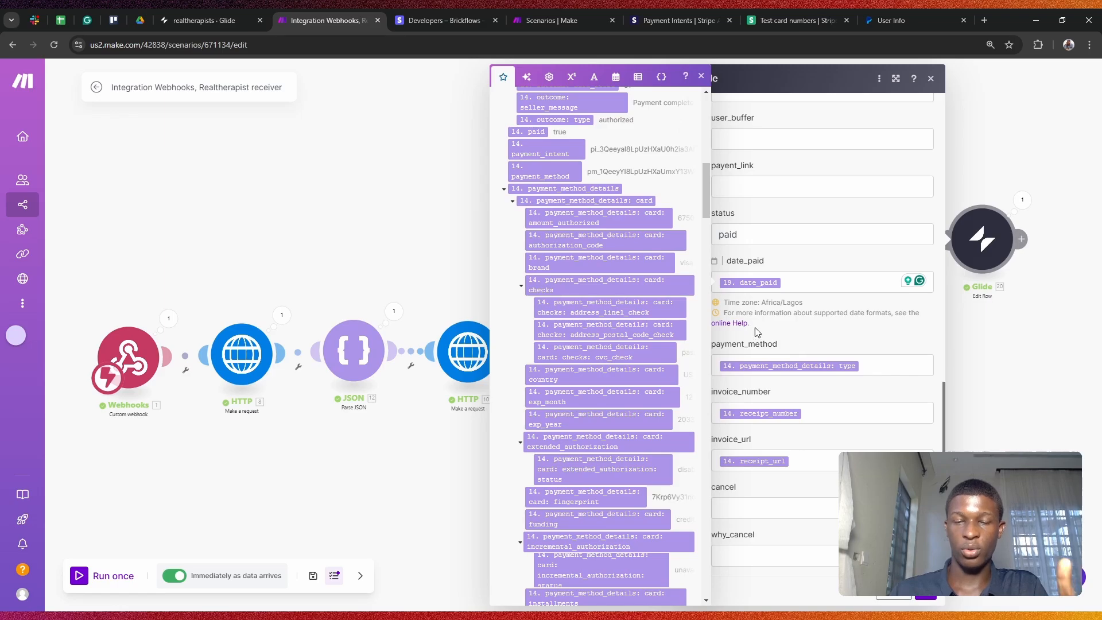
Step: Browse bundle 14's payment_method_details items in the mapping panel
scroll(613, 287, "down", 3)
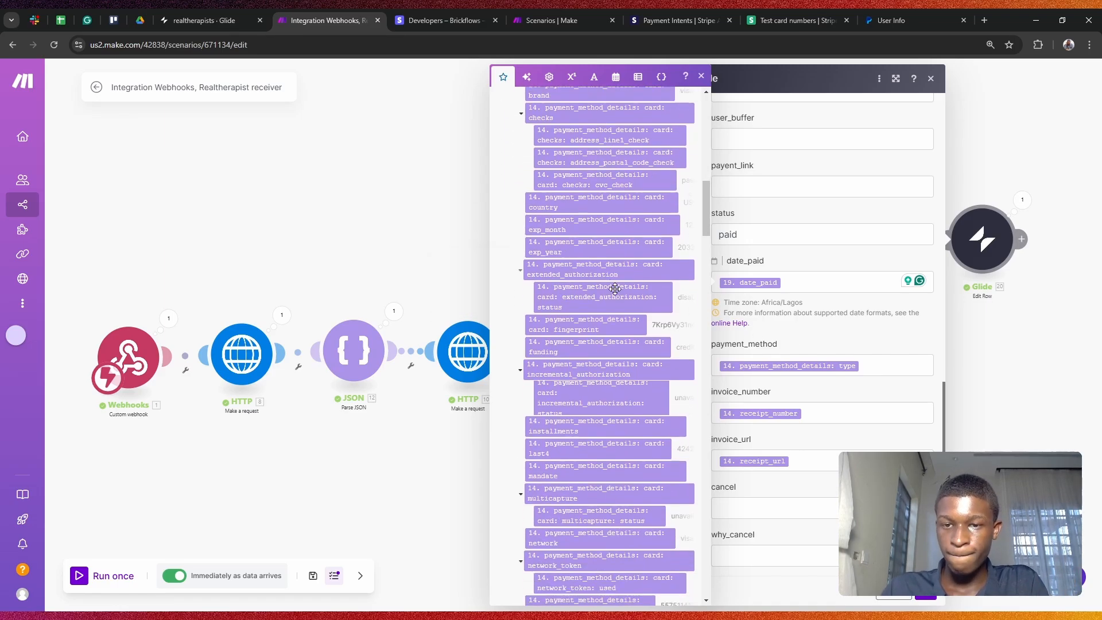
scroll(615, 288, "down", 1)
scroll(615, 288, "down", 8)
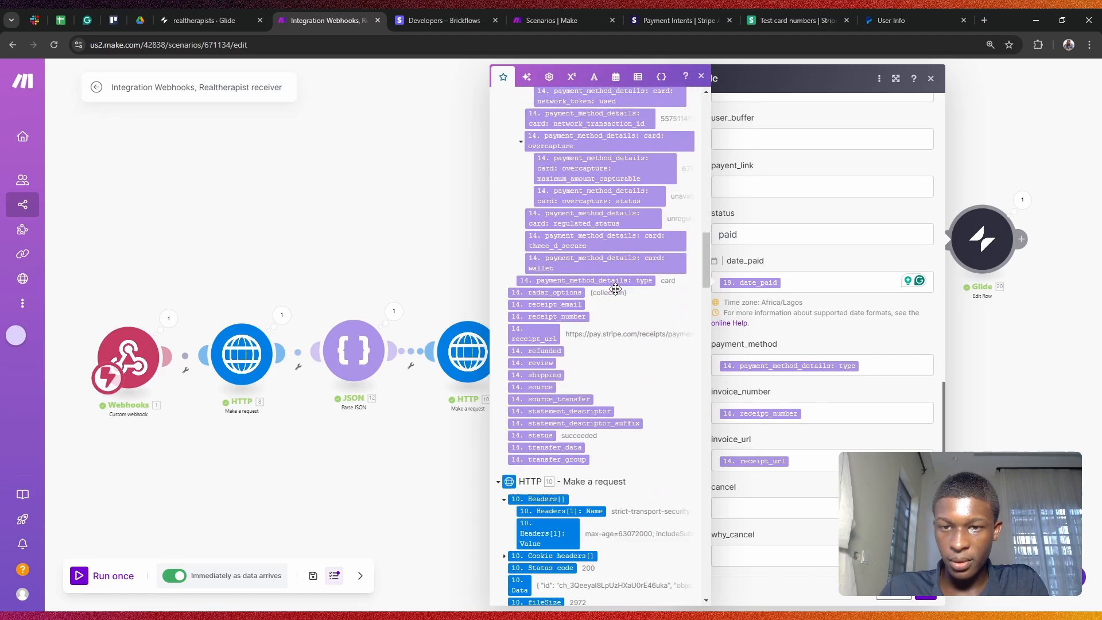
scroll(616, 292, "up", 7)
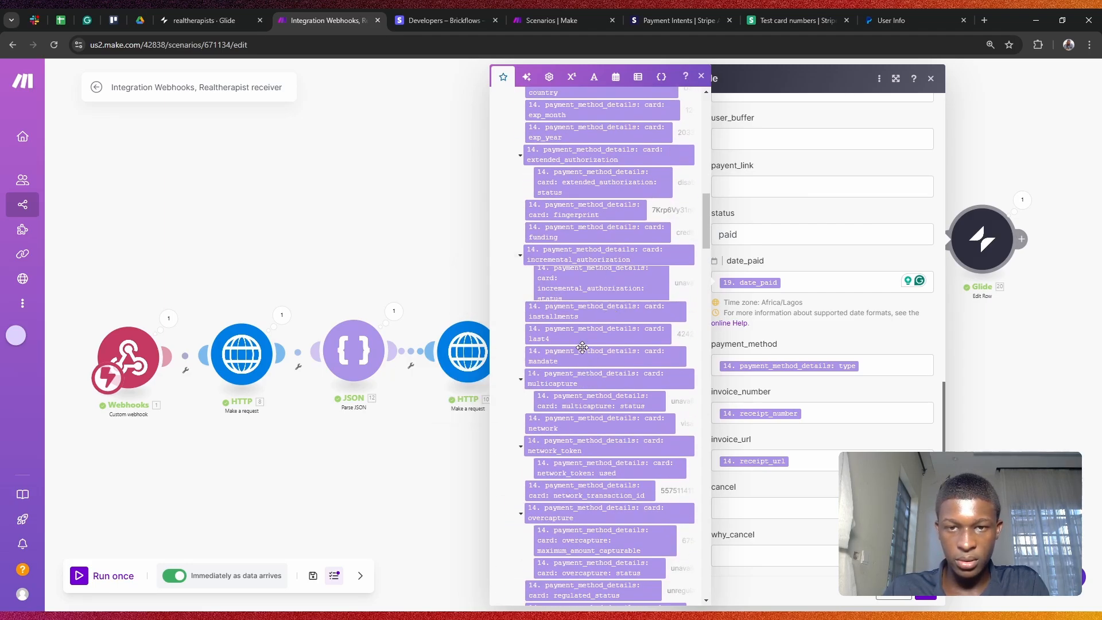
scroll(593, 289, "up", 4)
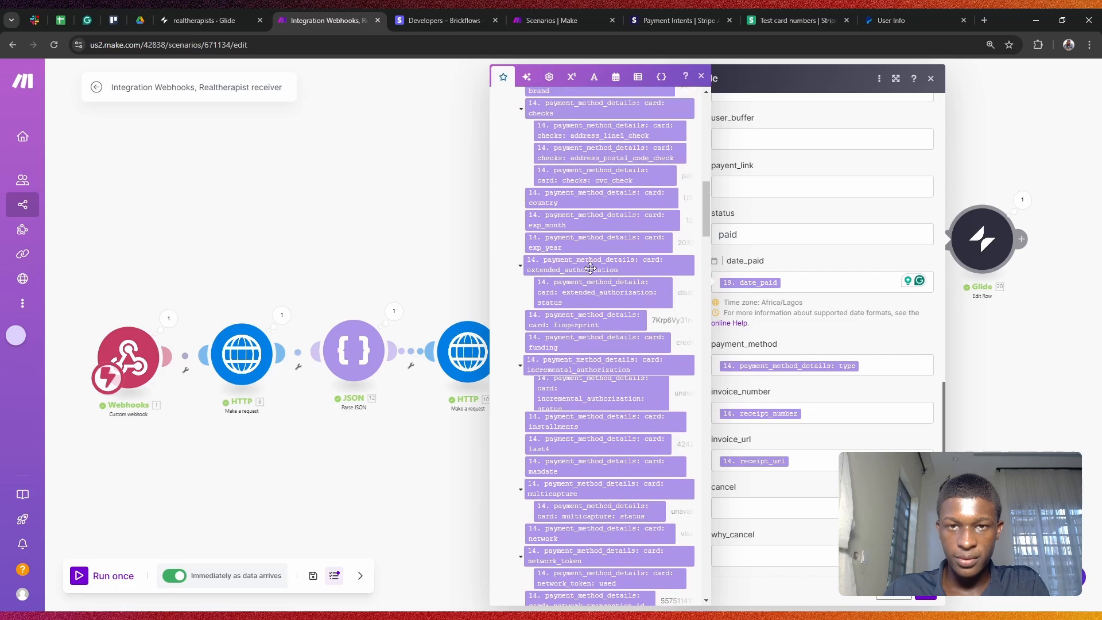
scroll(587, 253, "up", 1)
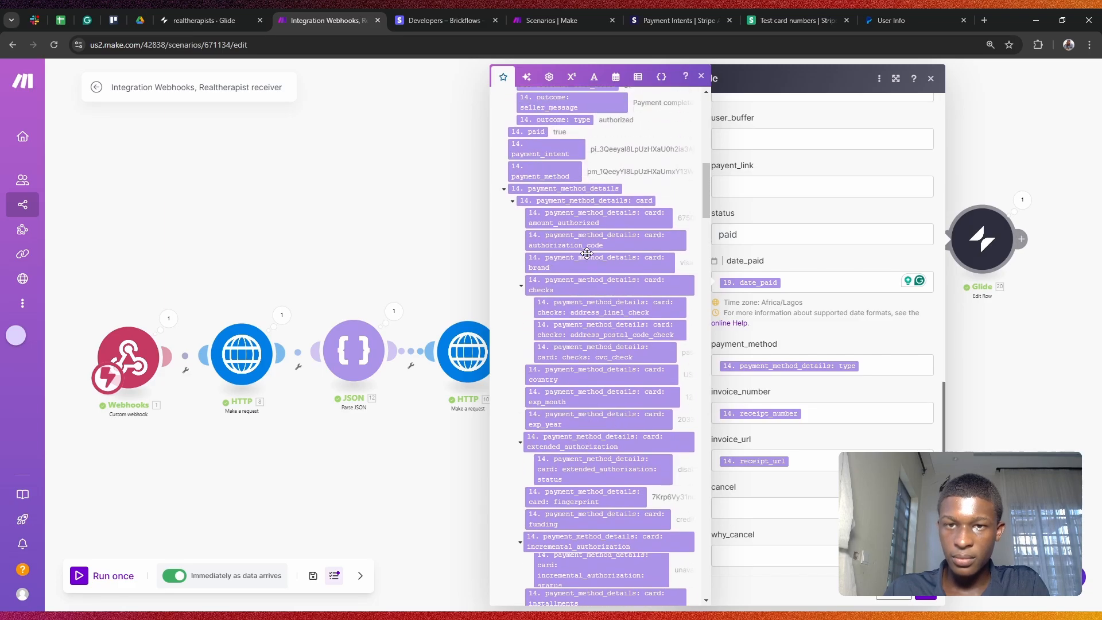
left_click(562, 188)
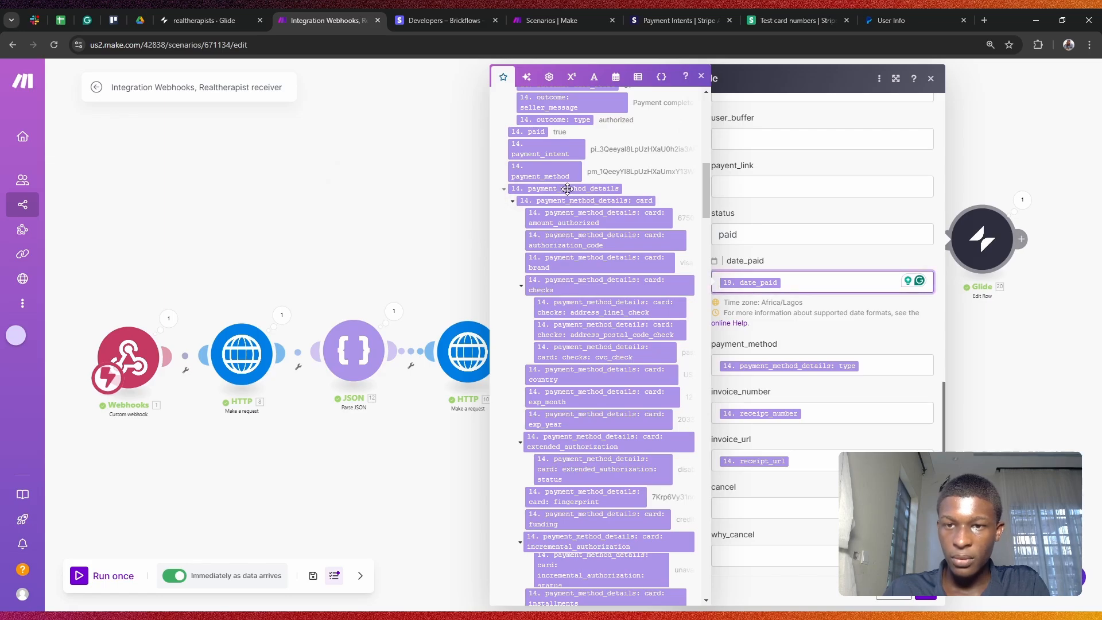
scroll(567, 189, "up", 10)
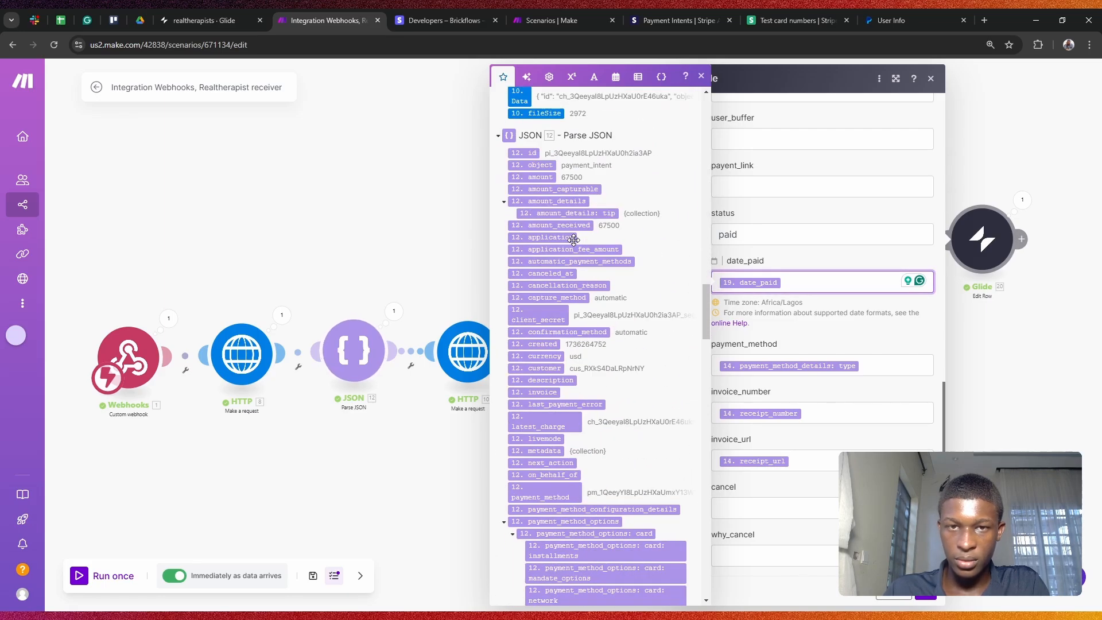
scroll(574, 240, "up", 10)
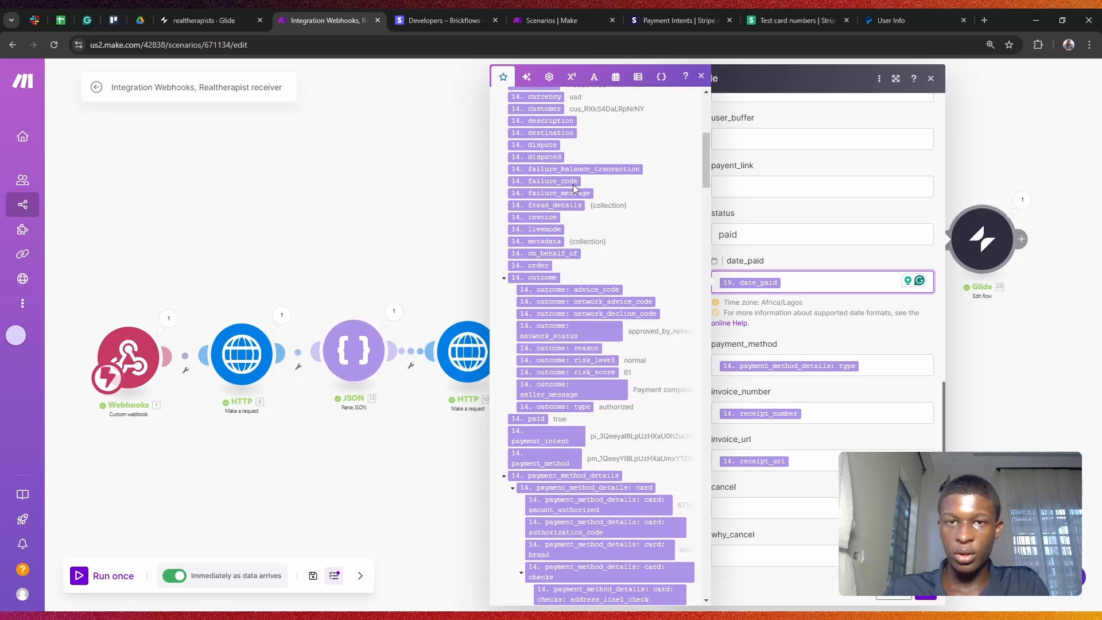
scroll(573, 187, "up", 6)
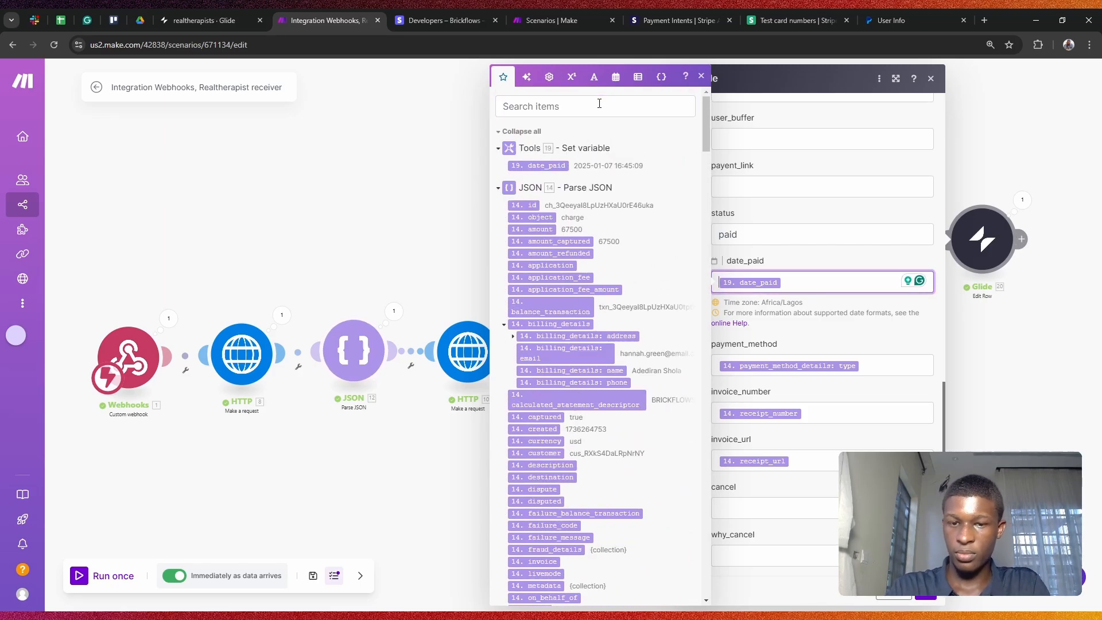
Step: Remove stray letters from date_paid and search the mapping panel for 'type'
type("ty")
key("BackSpace")
key("BackSpace")
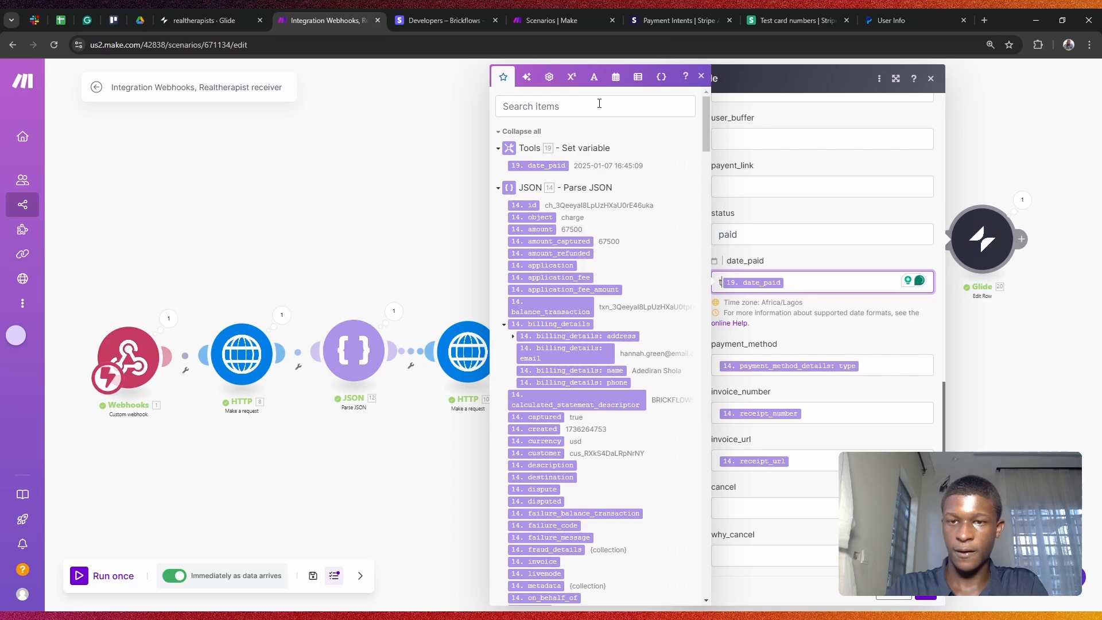
left_click(600, 112)
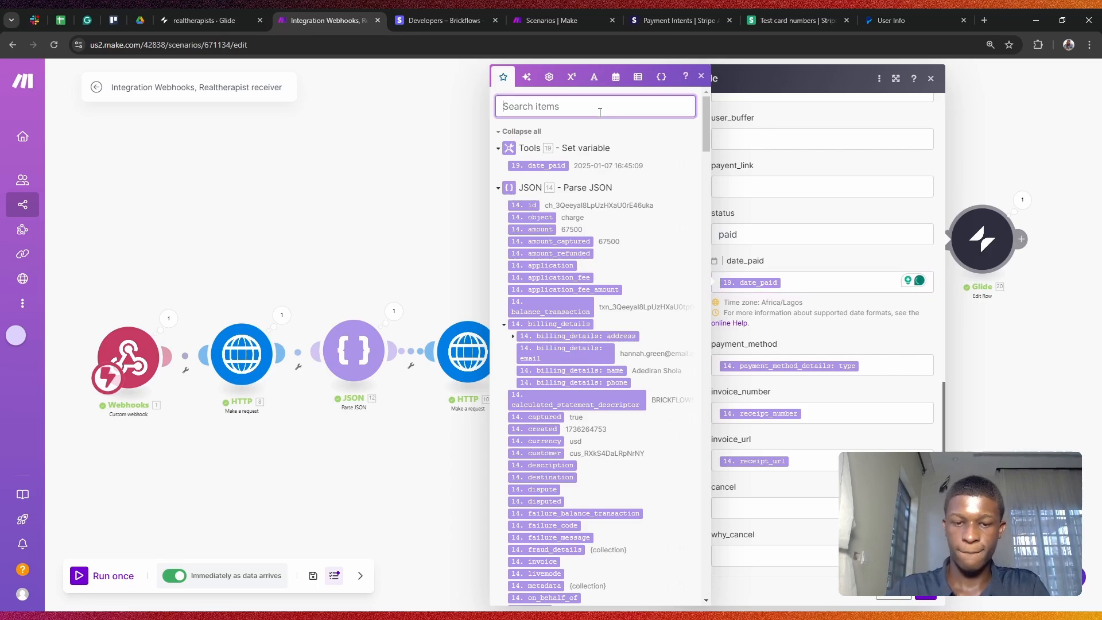
type("type")
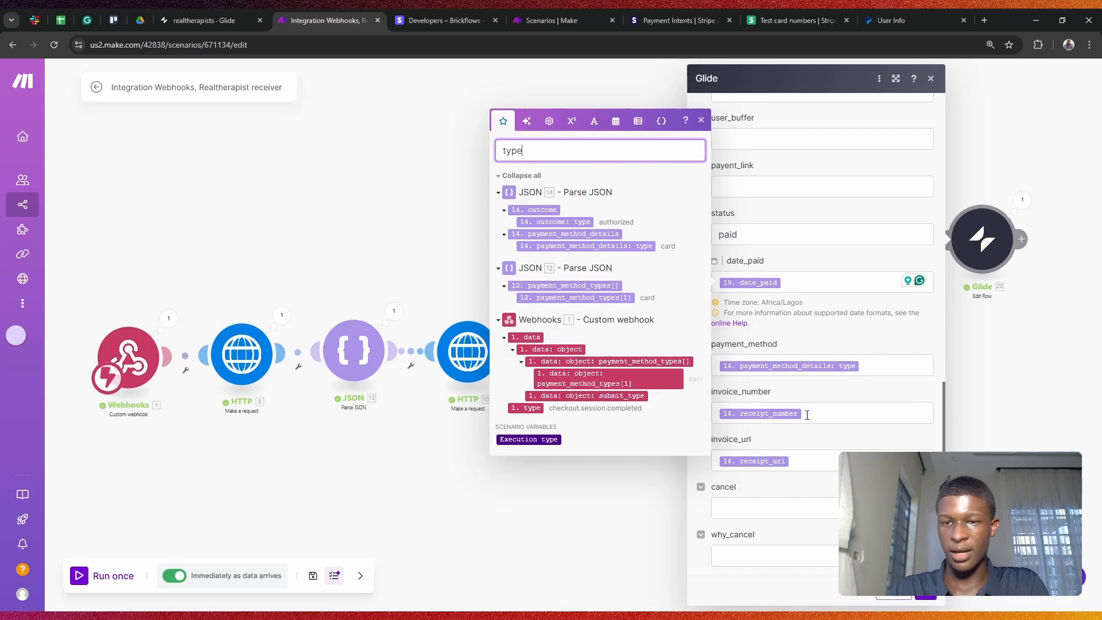
Step: Map 14. receipt_number into invoice_number, check invoice_url's receipt_url, and close the Glide module
double_click(546, 149)
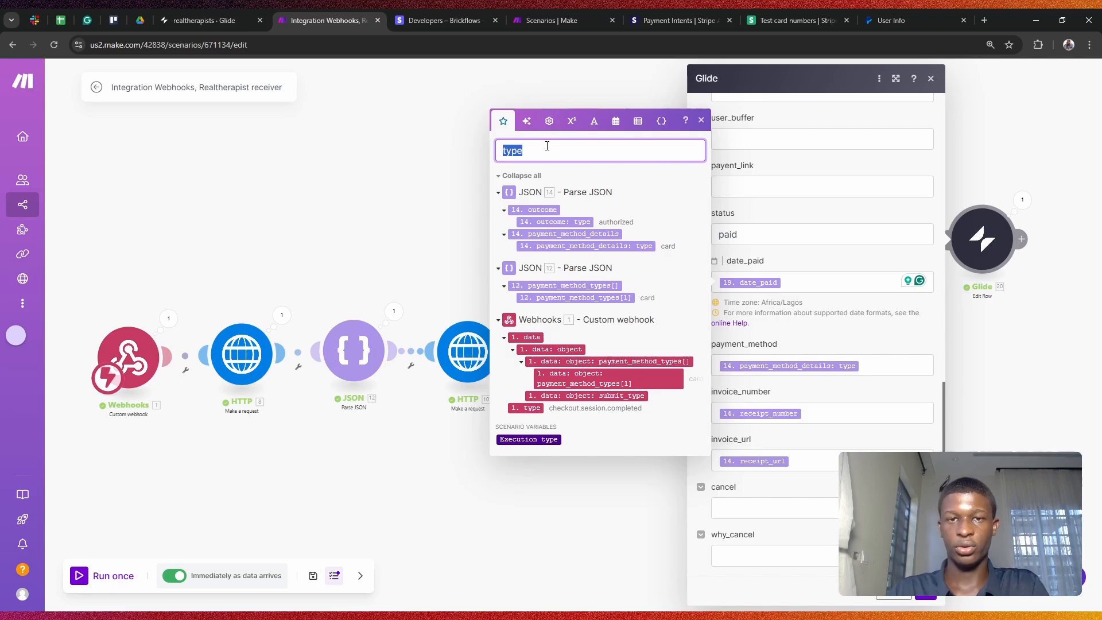
type("receipt")
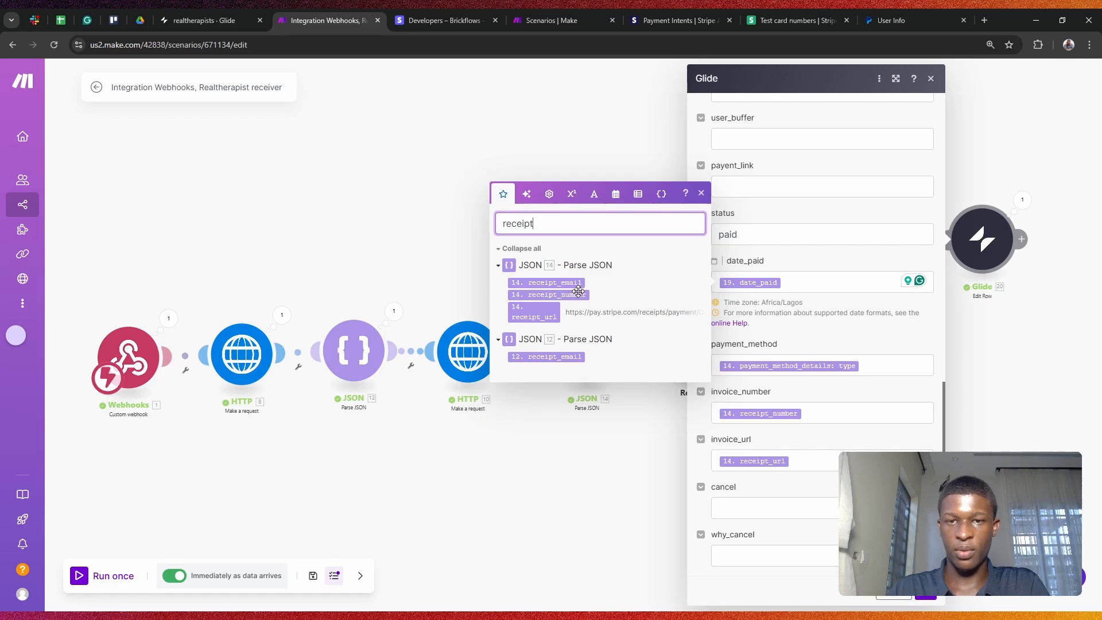
left_click_drag(578, 292, 790, 406)
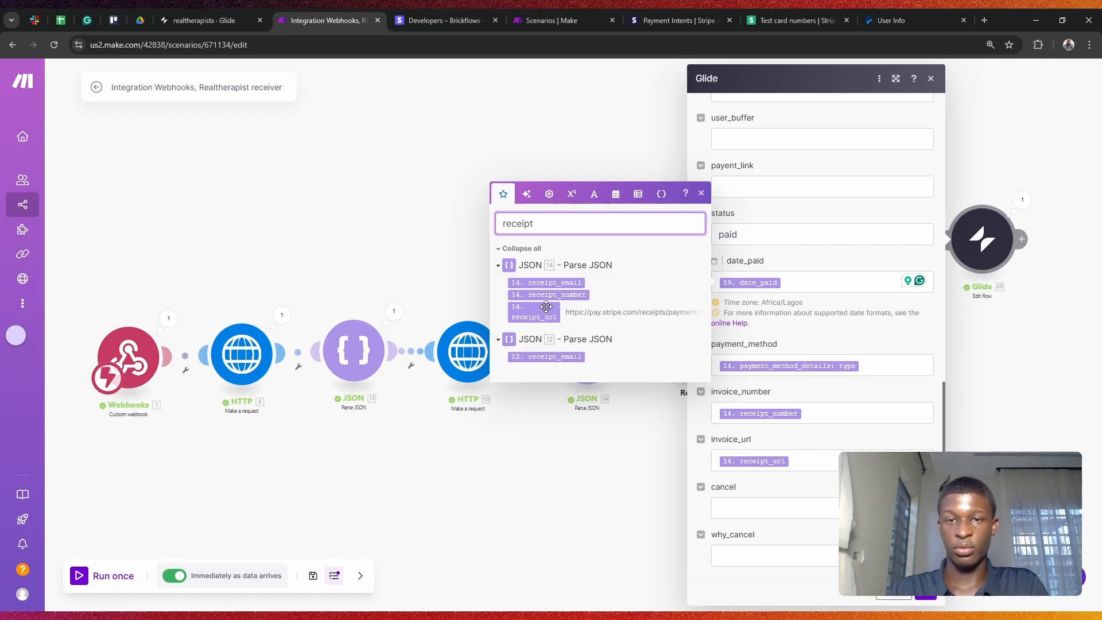
left_click(820, 458)
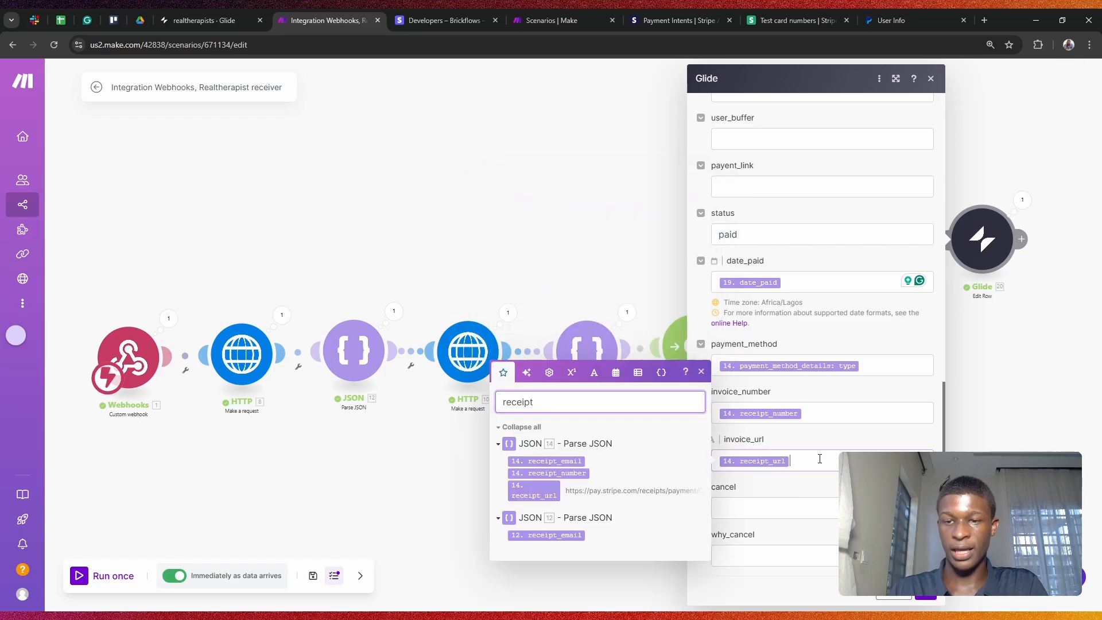
left_click(914, 599)
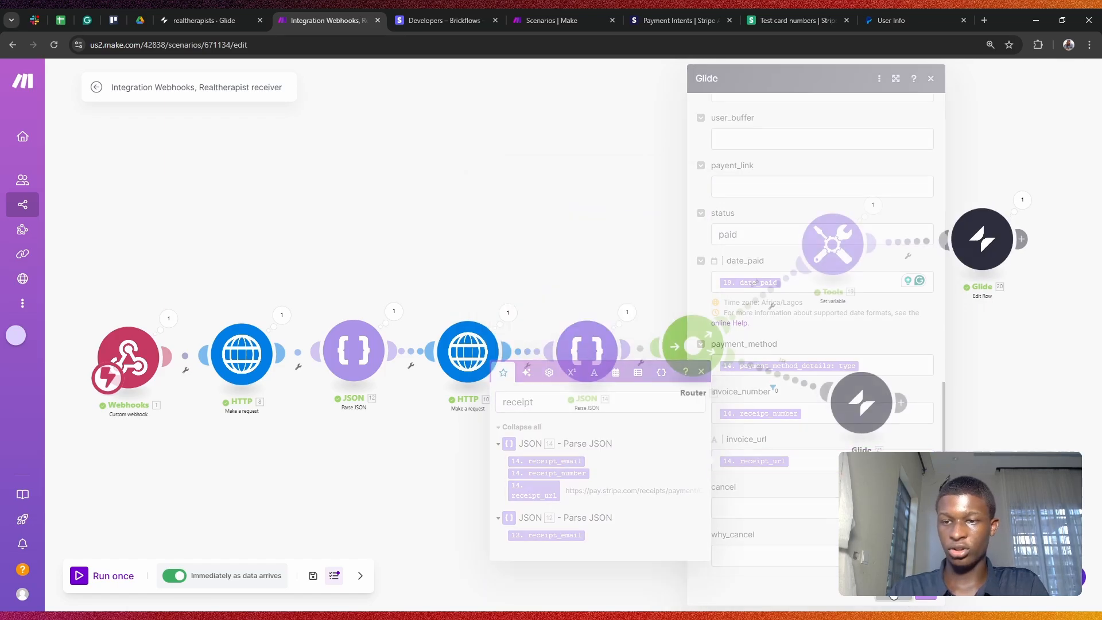